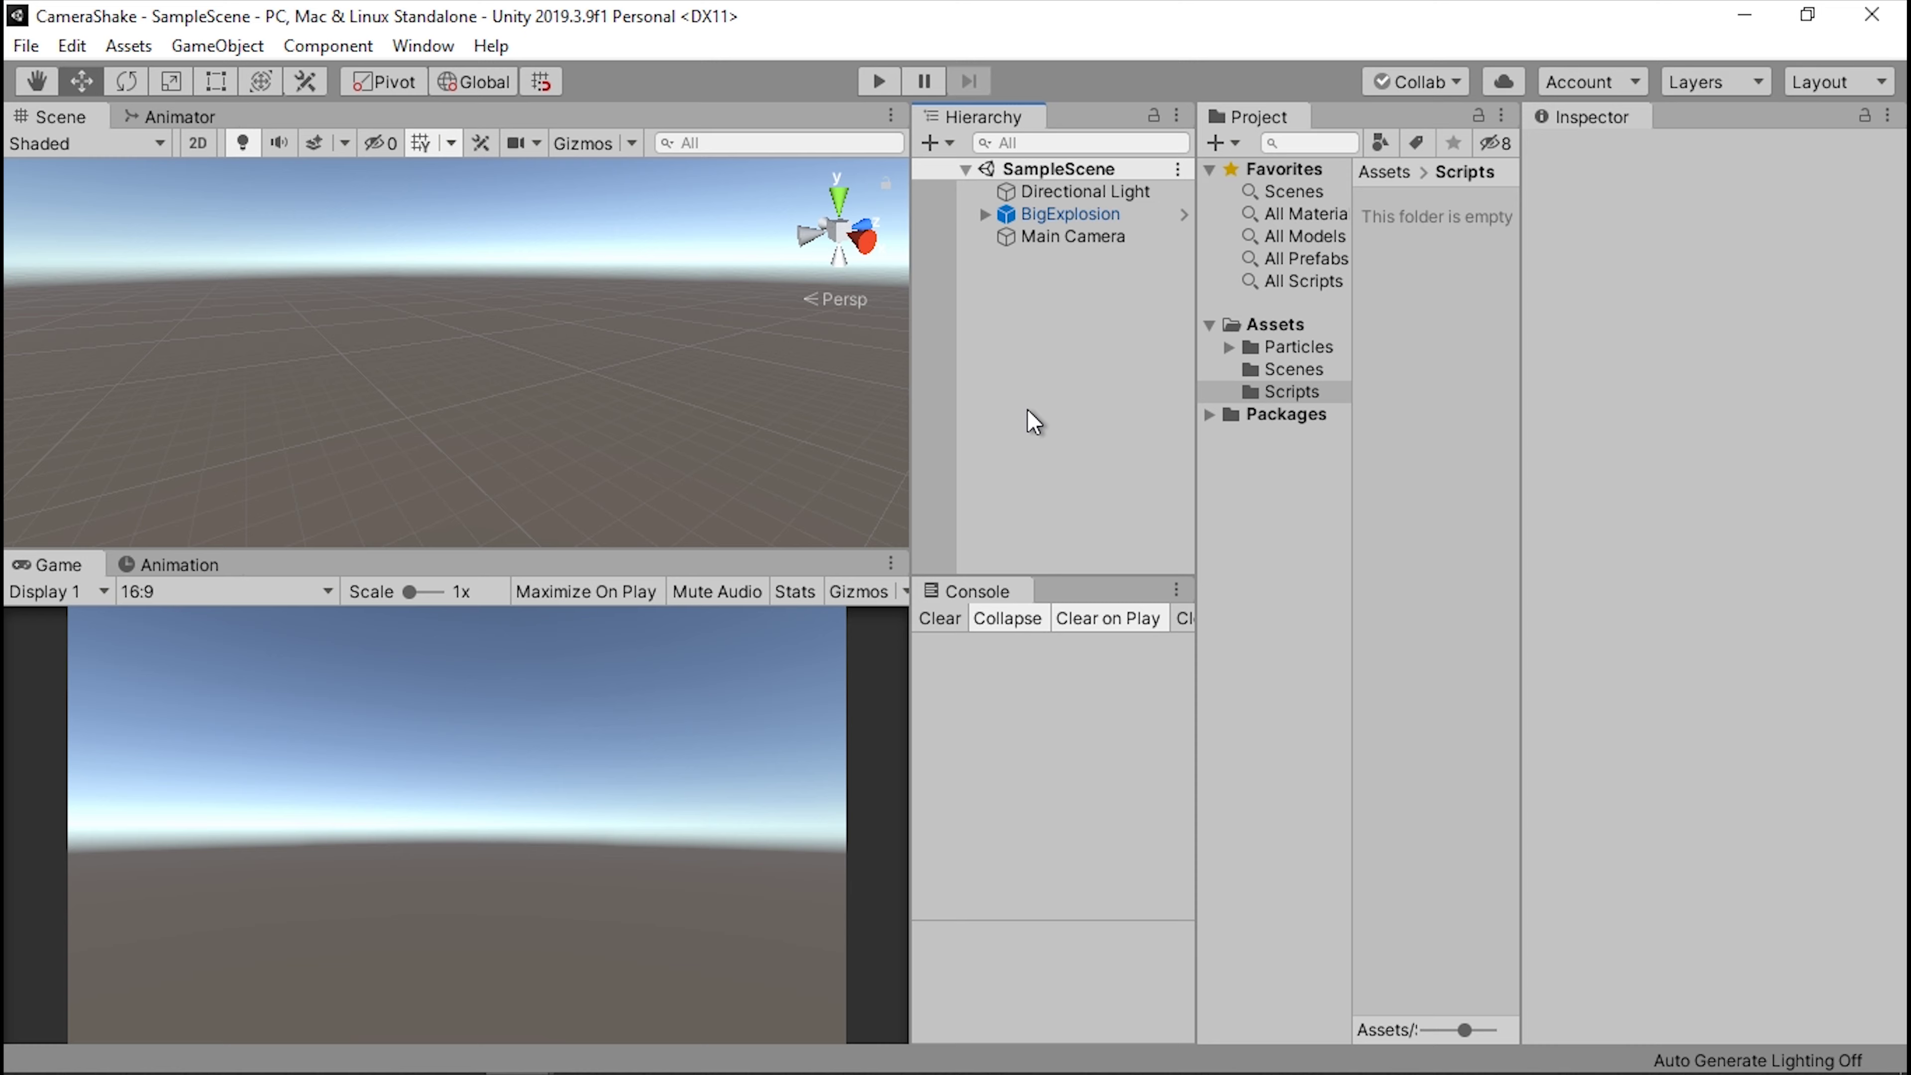
Preview the BigExplosion effect, then set Main Camera's Clear Flags to Solid Color.
{"action": "left_click", "coordinate": [1041, 213]}
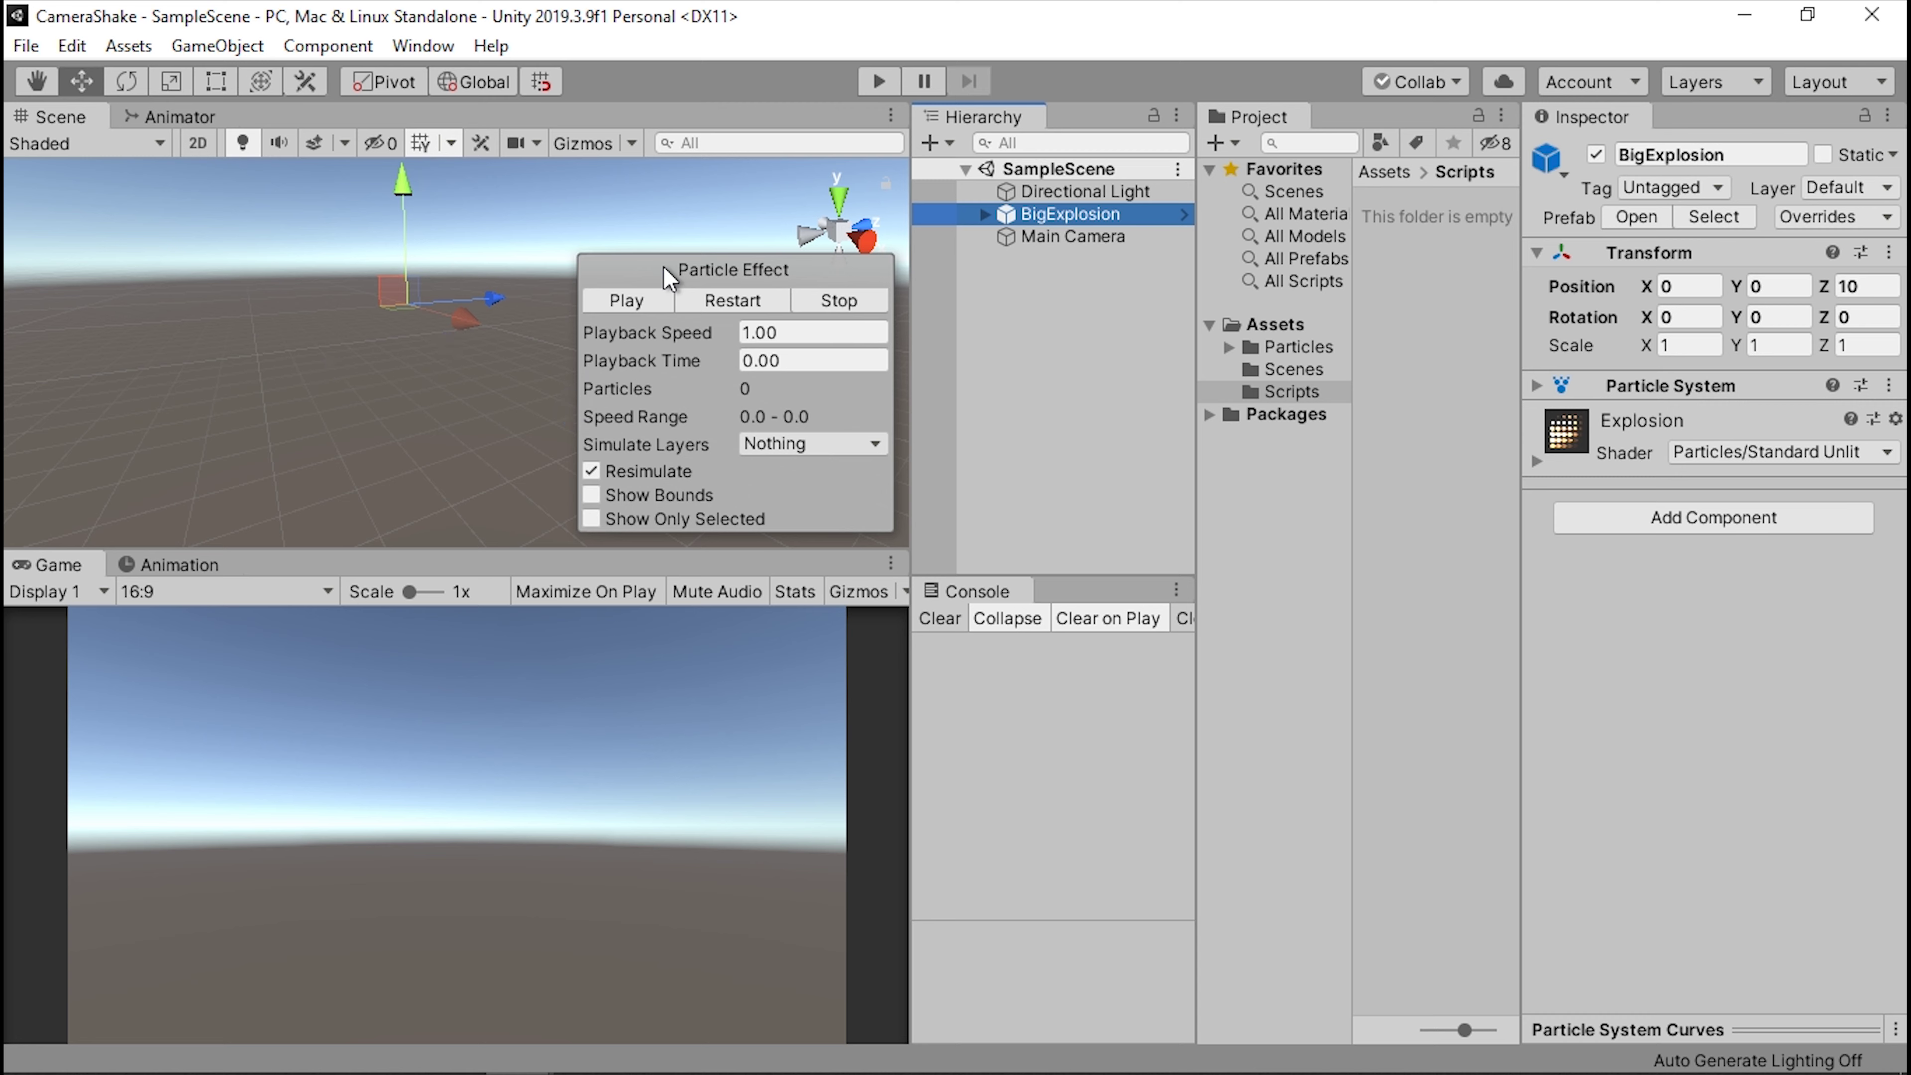
{"action": "left_click", "coordinate": [1030, 302]}
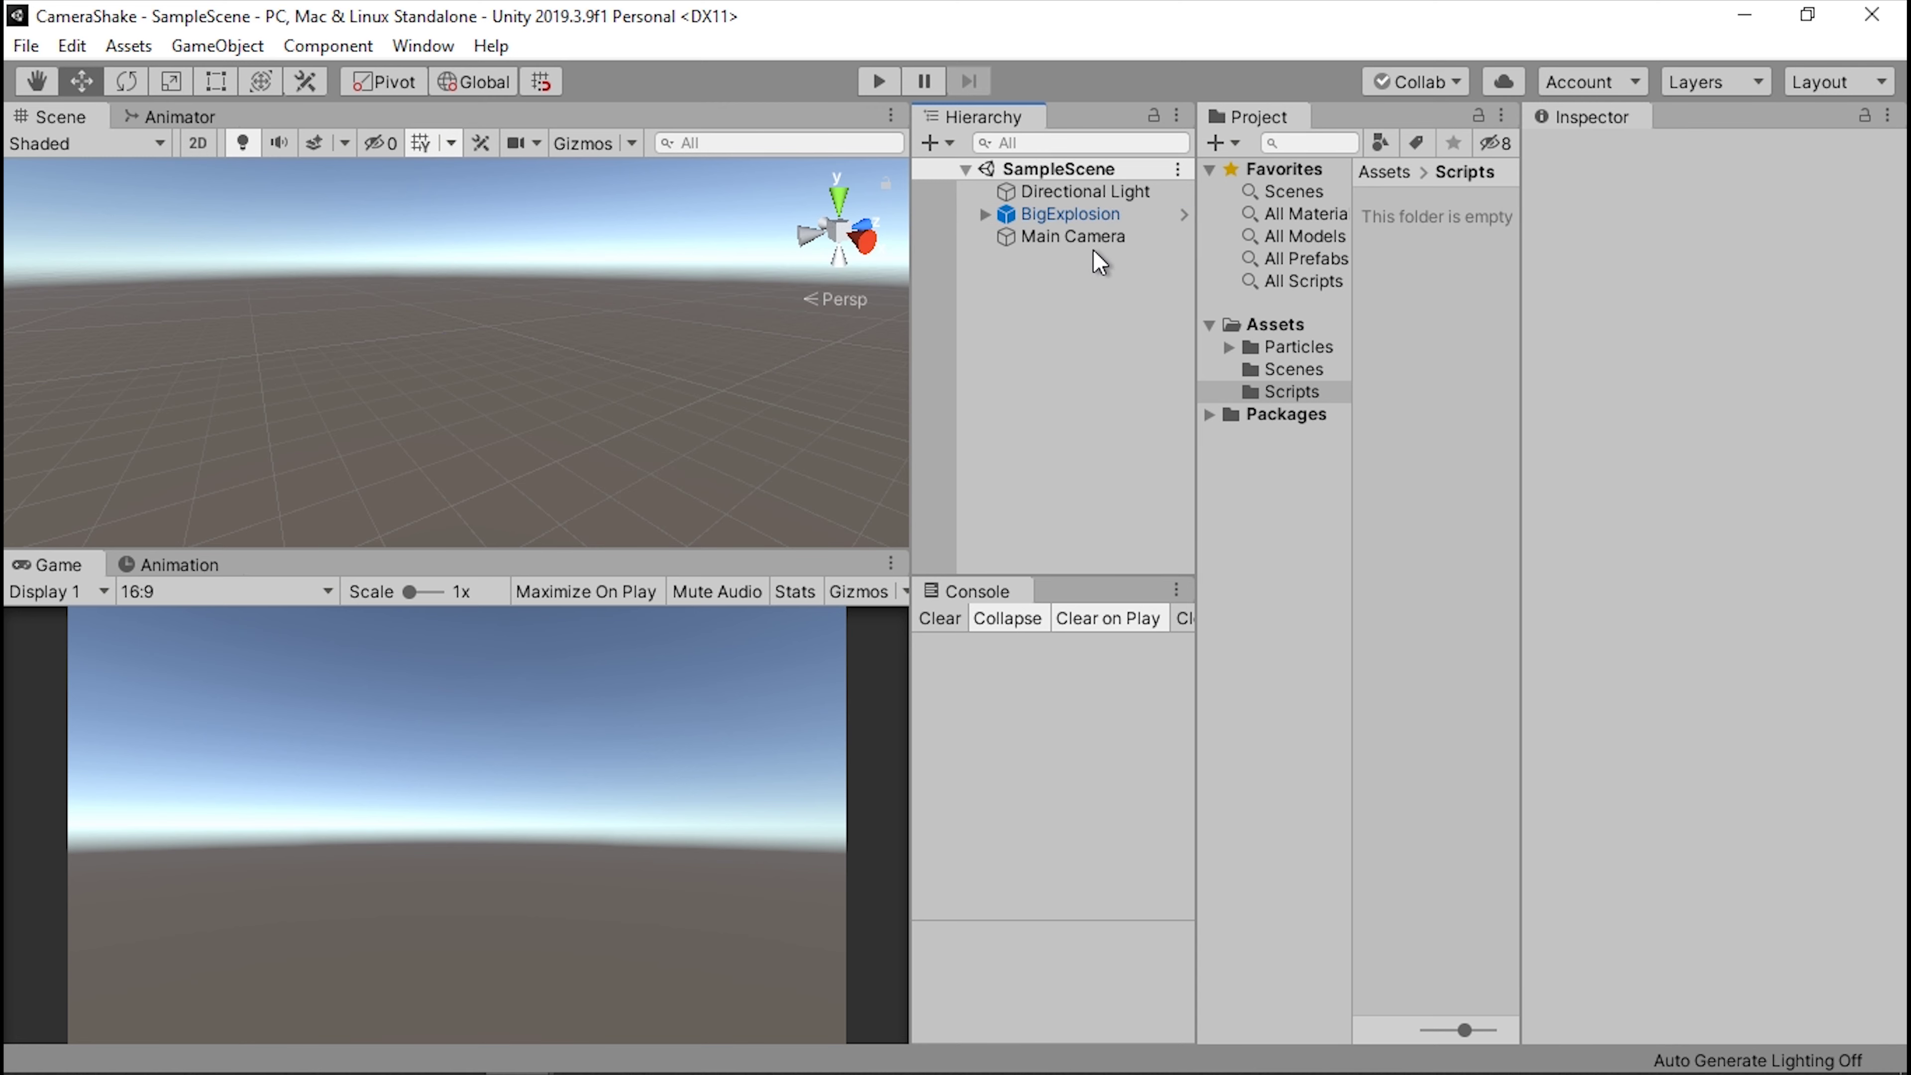
{"action": "left_click", "coordinate": [1087, 235]}
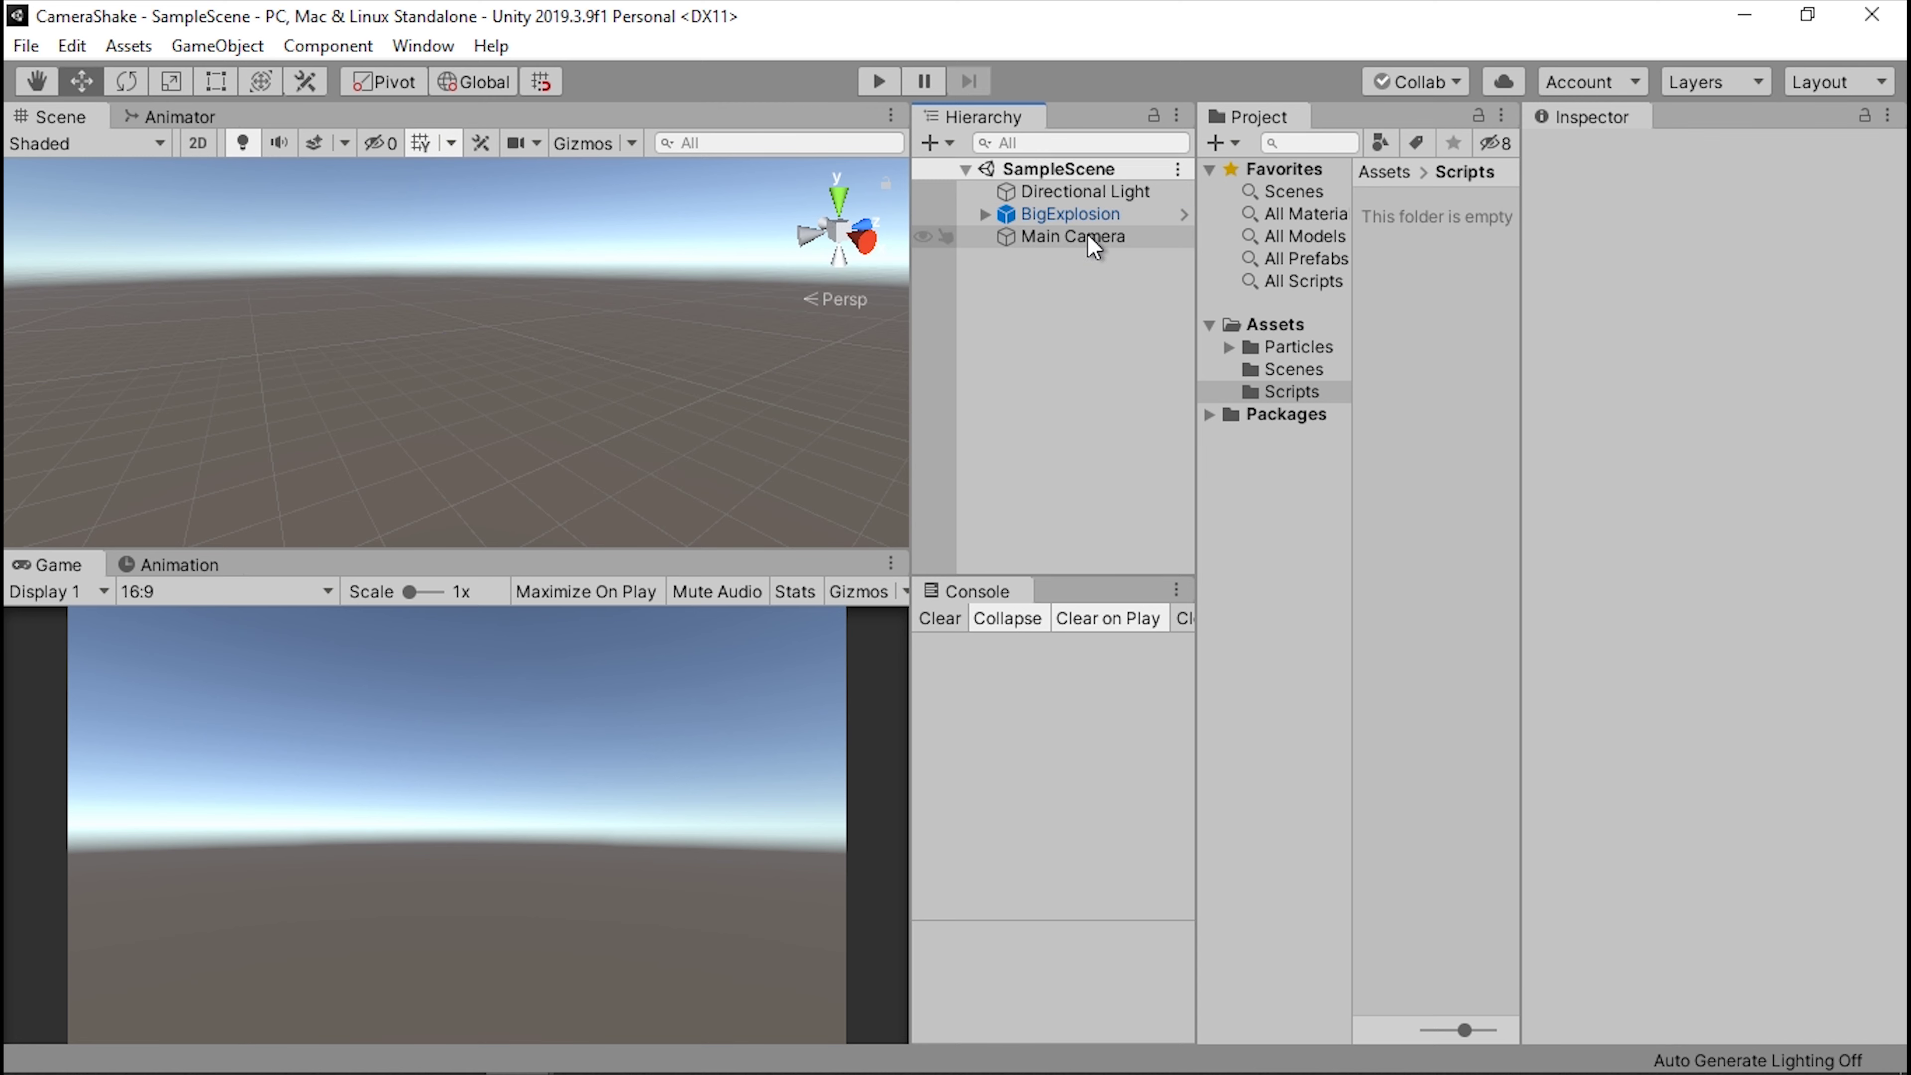
{"action": "left_click", "coordinate": [1055, 217]}
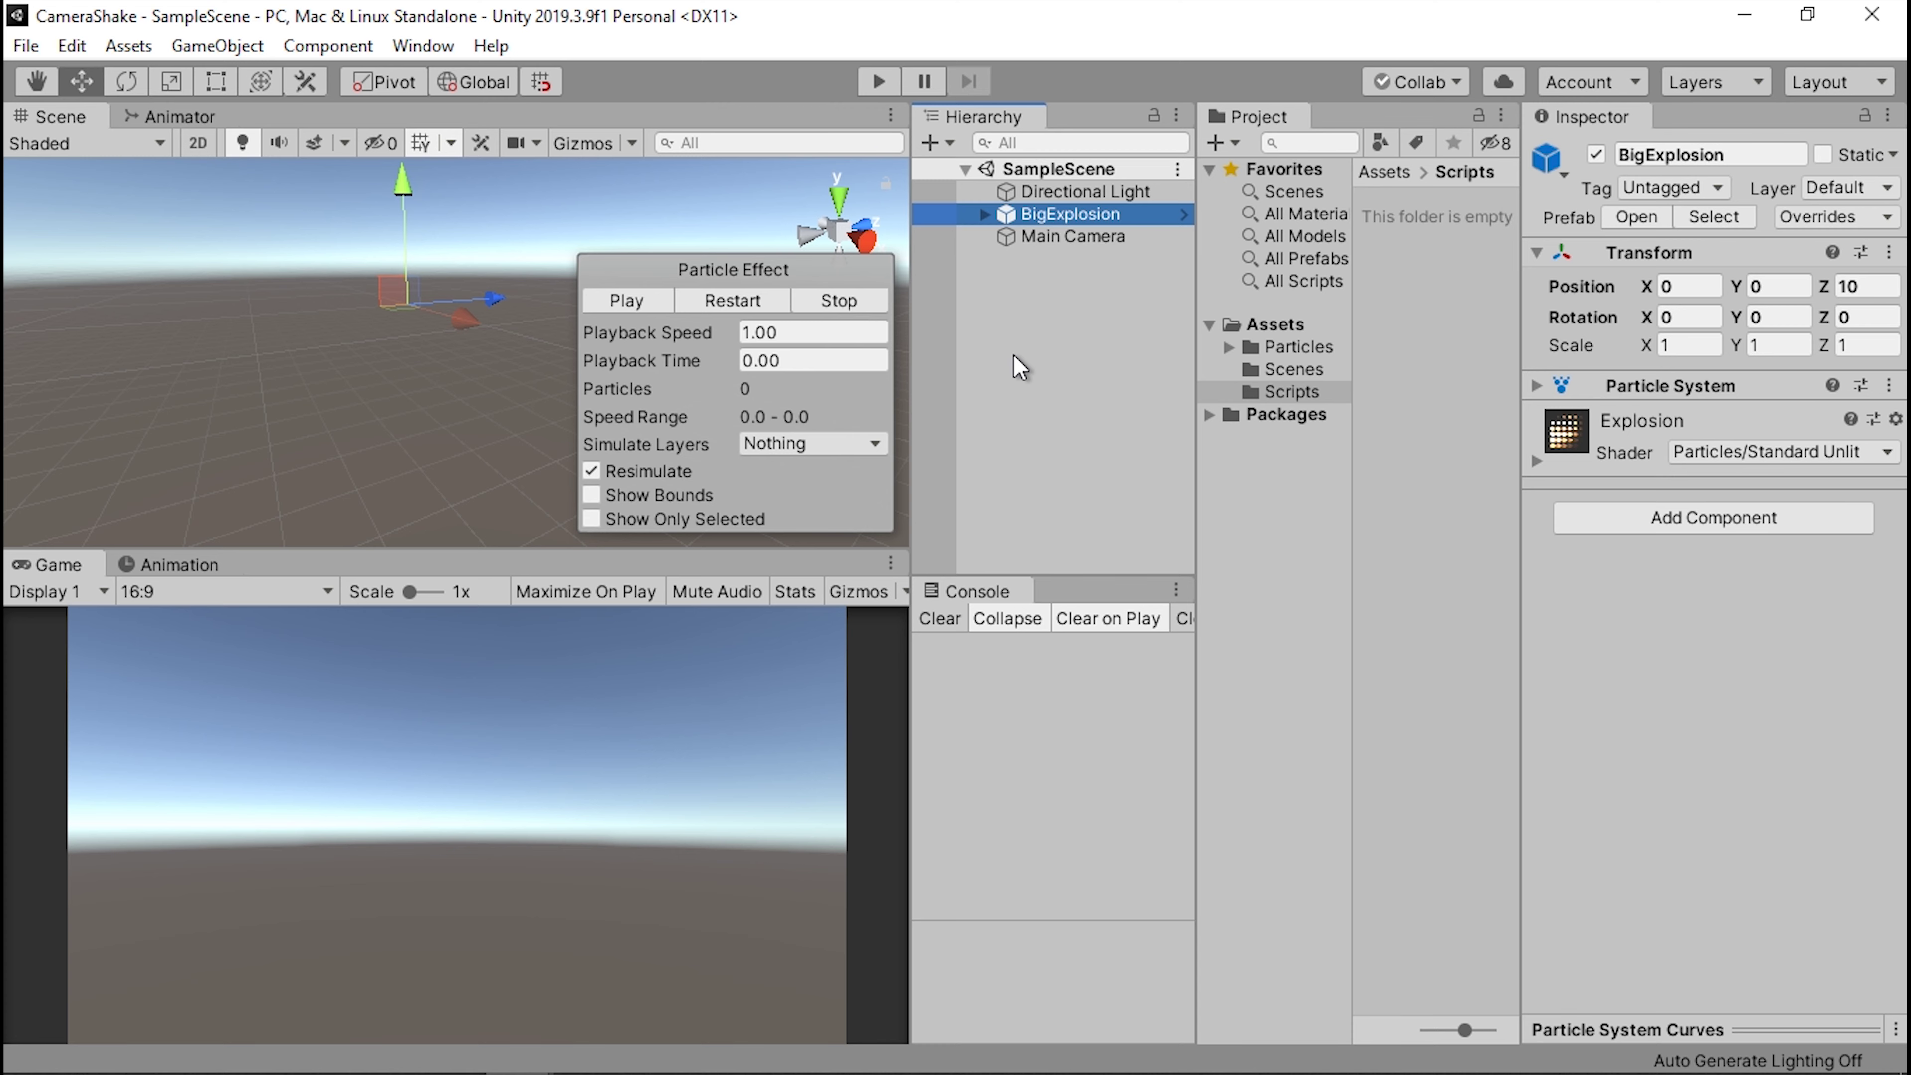
{"action": "left_click", "coordinate": [1020, 367]}
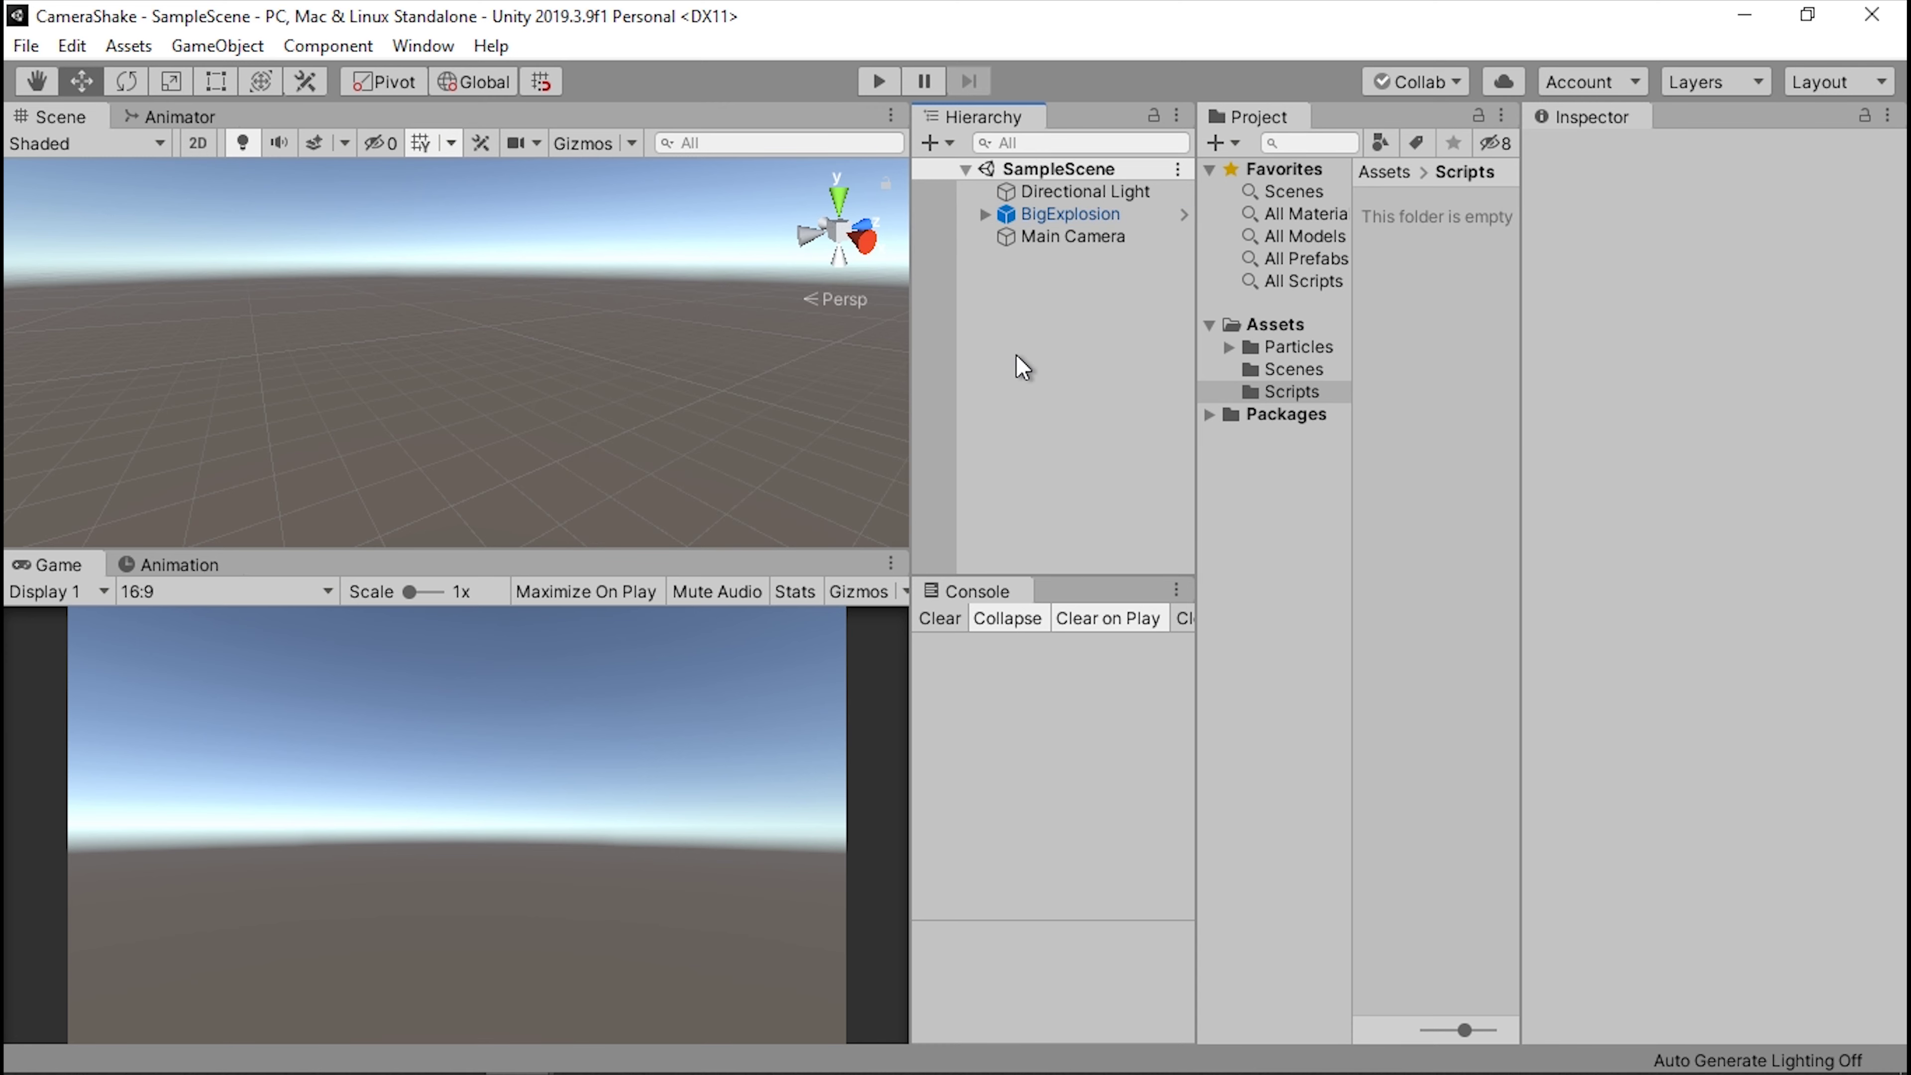
{"action": "left_click", "coordinate": [1068, 236]}
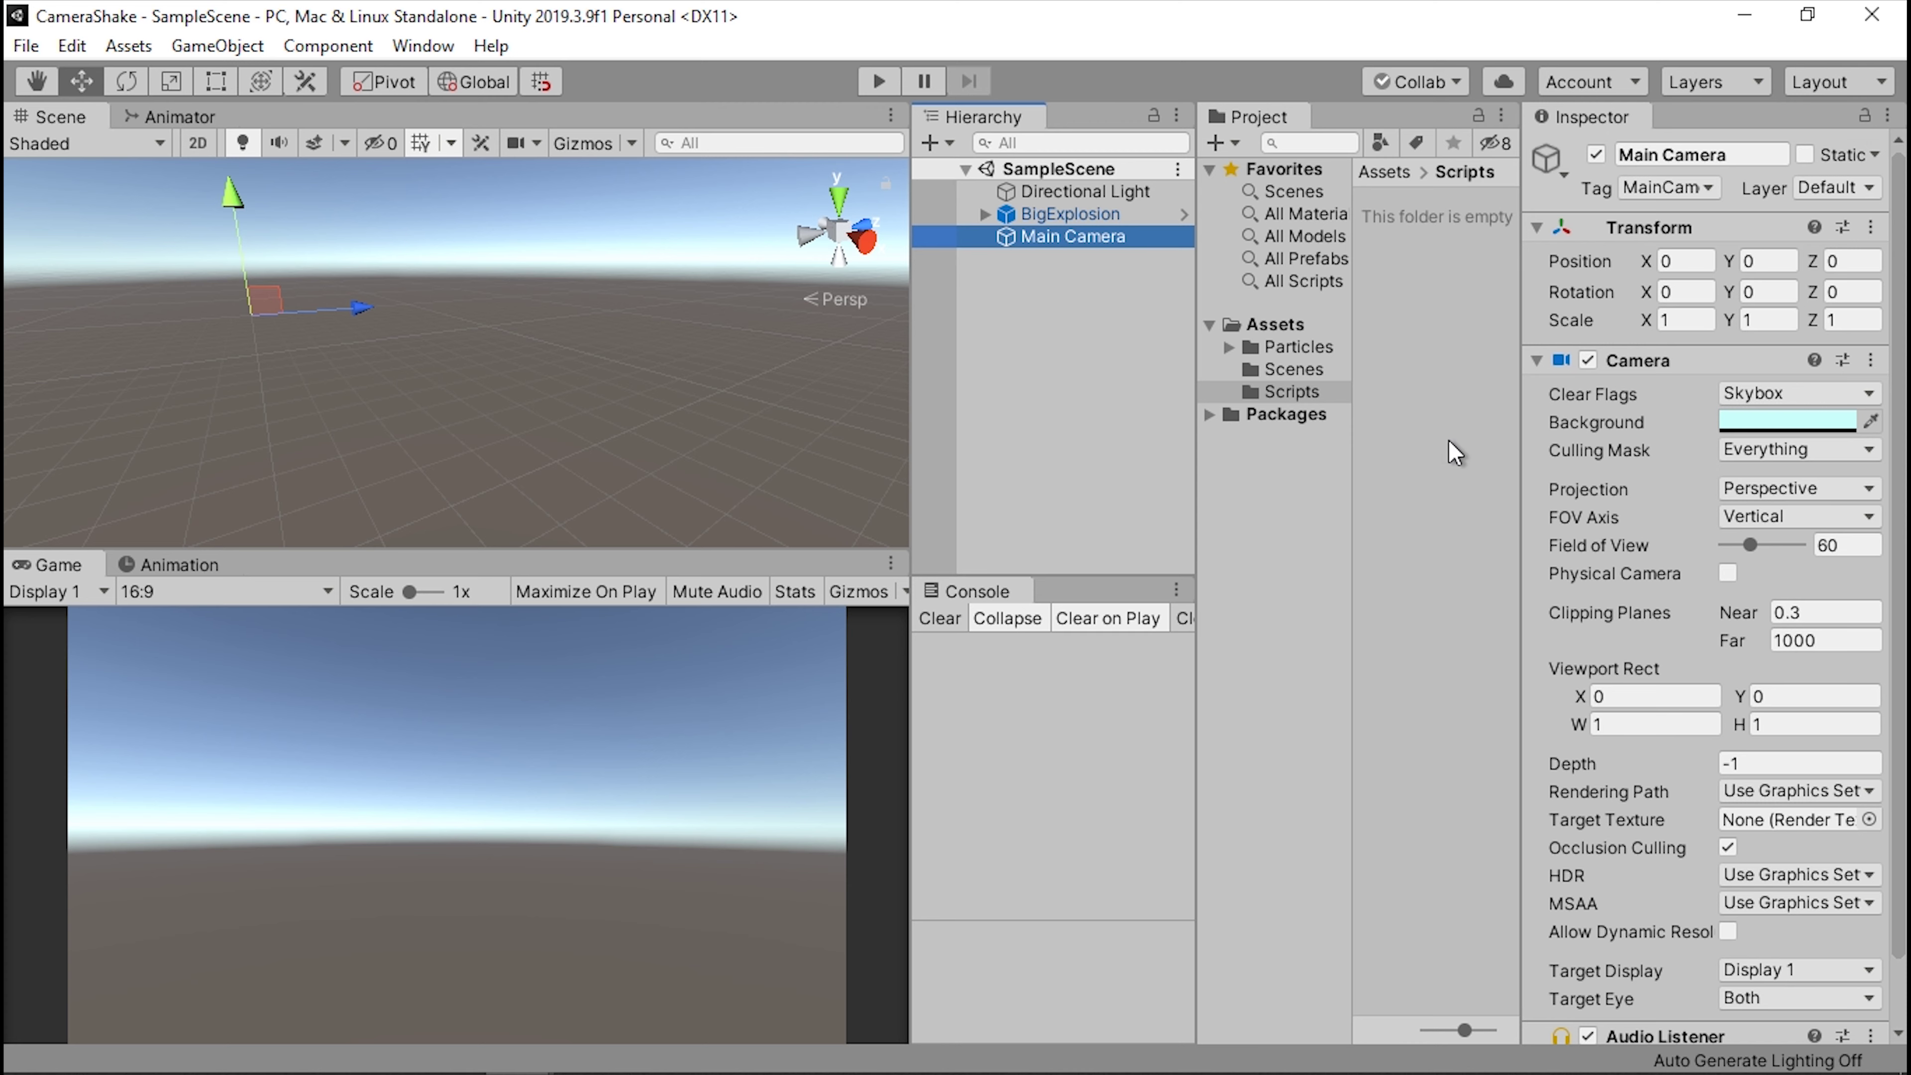
{"action": "left_click", "coordinate": [1782, 390]}
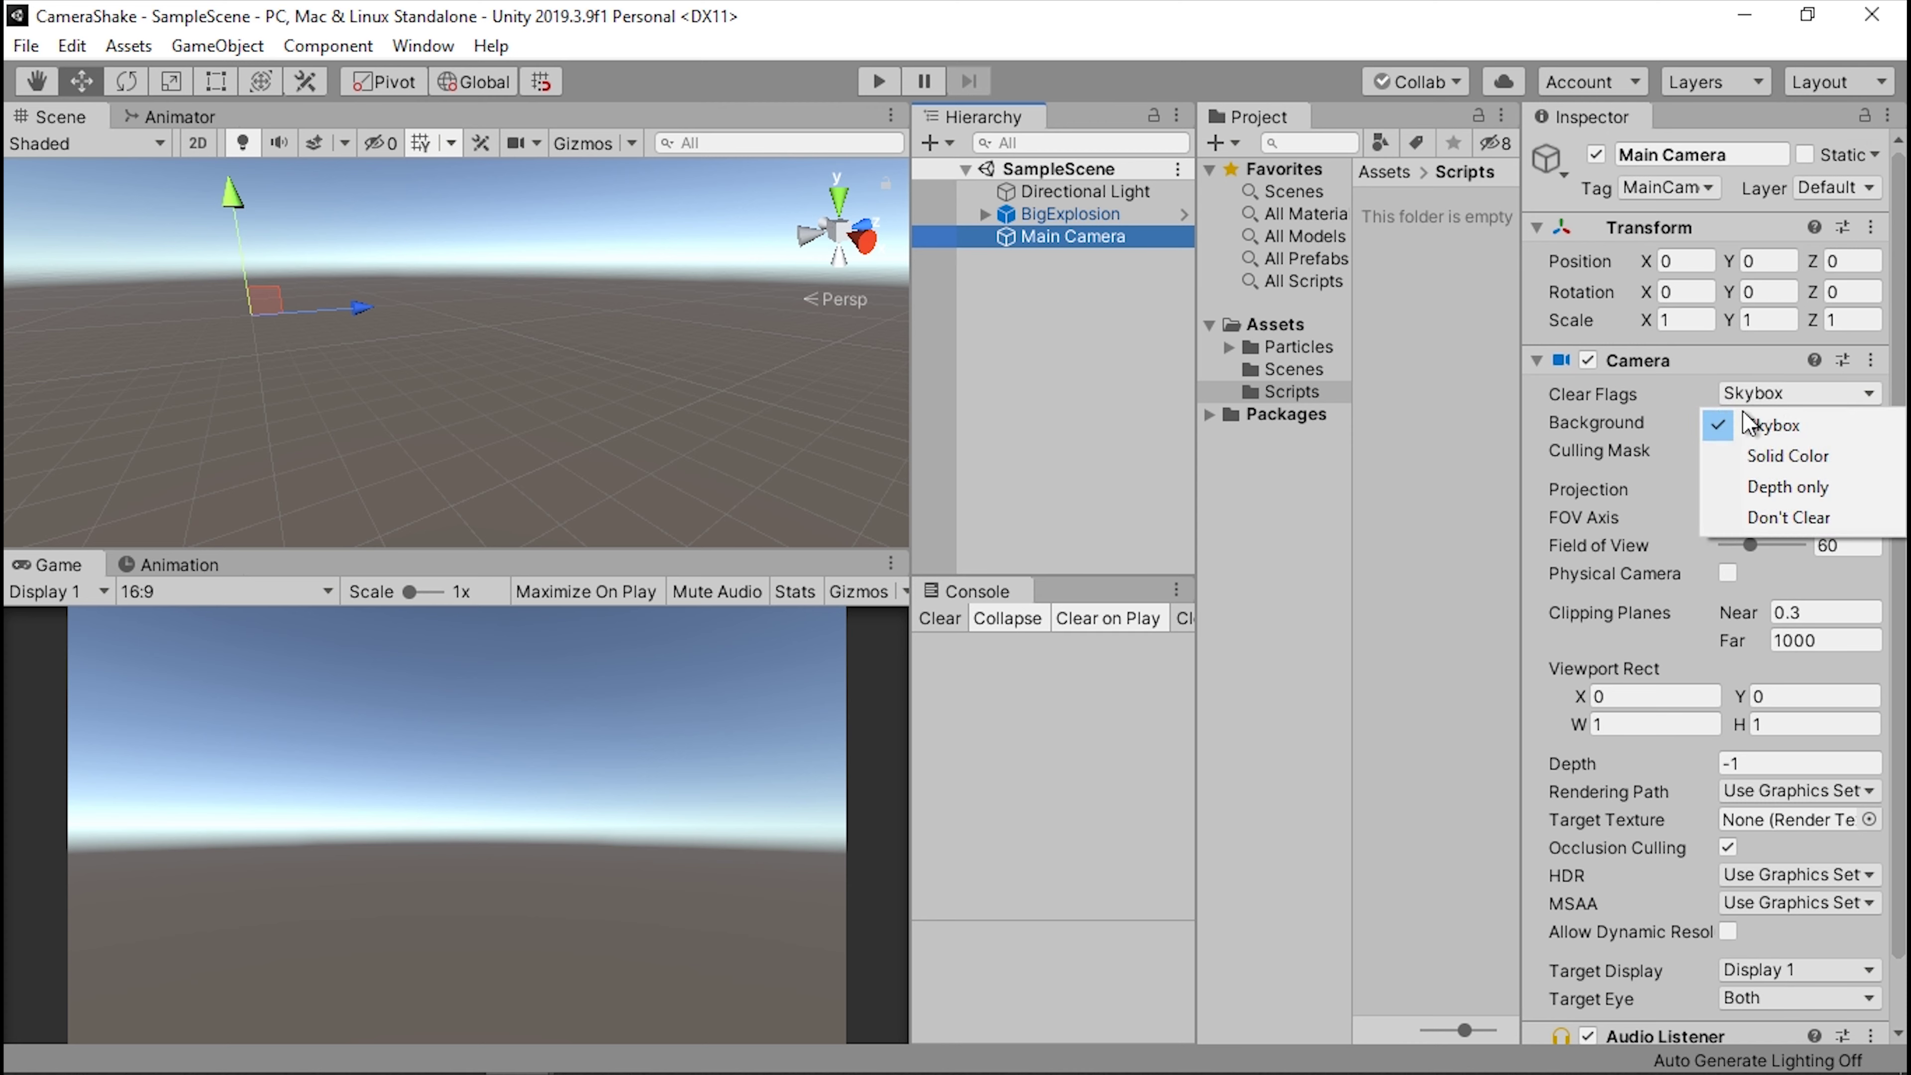
{"action": "left_click", "coordinate": [1761, 456]}
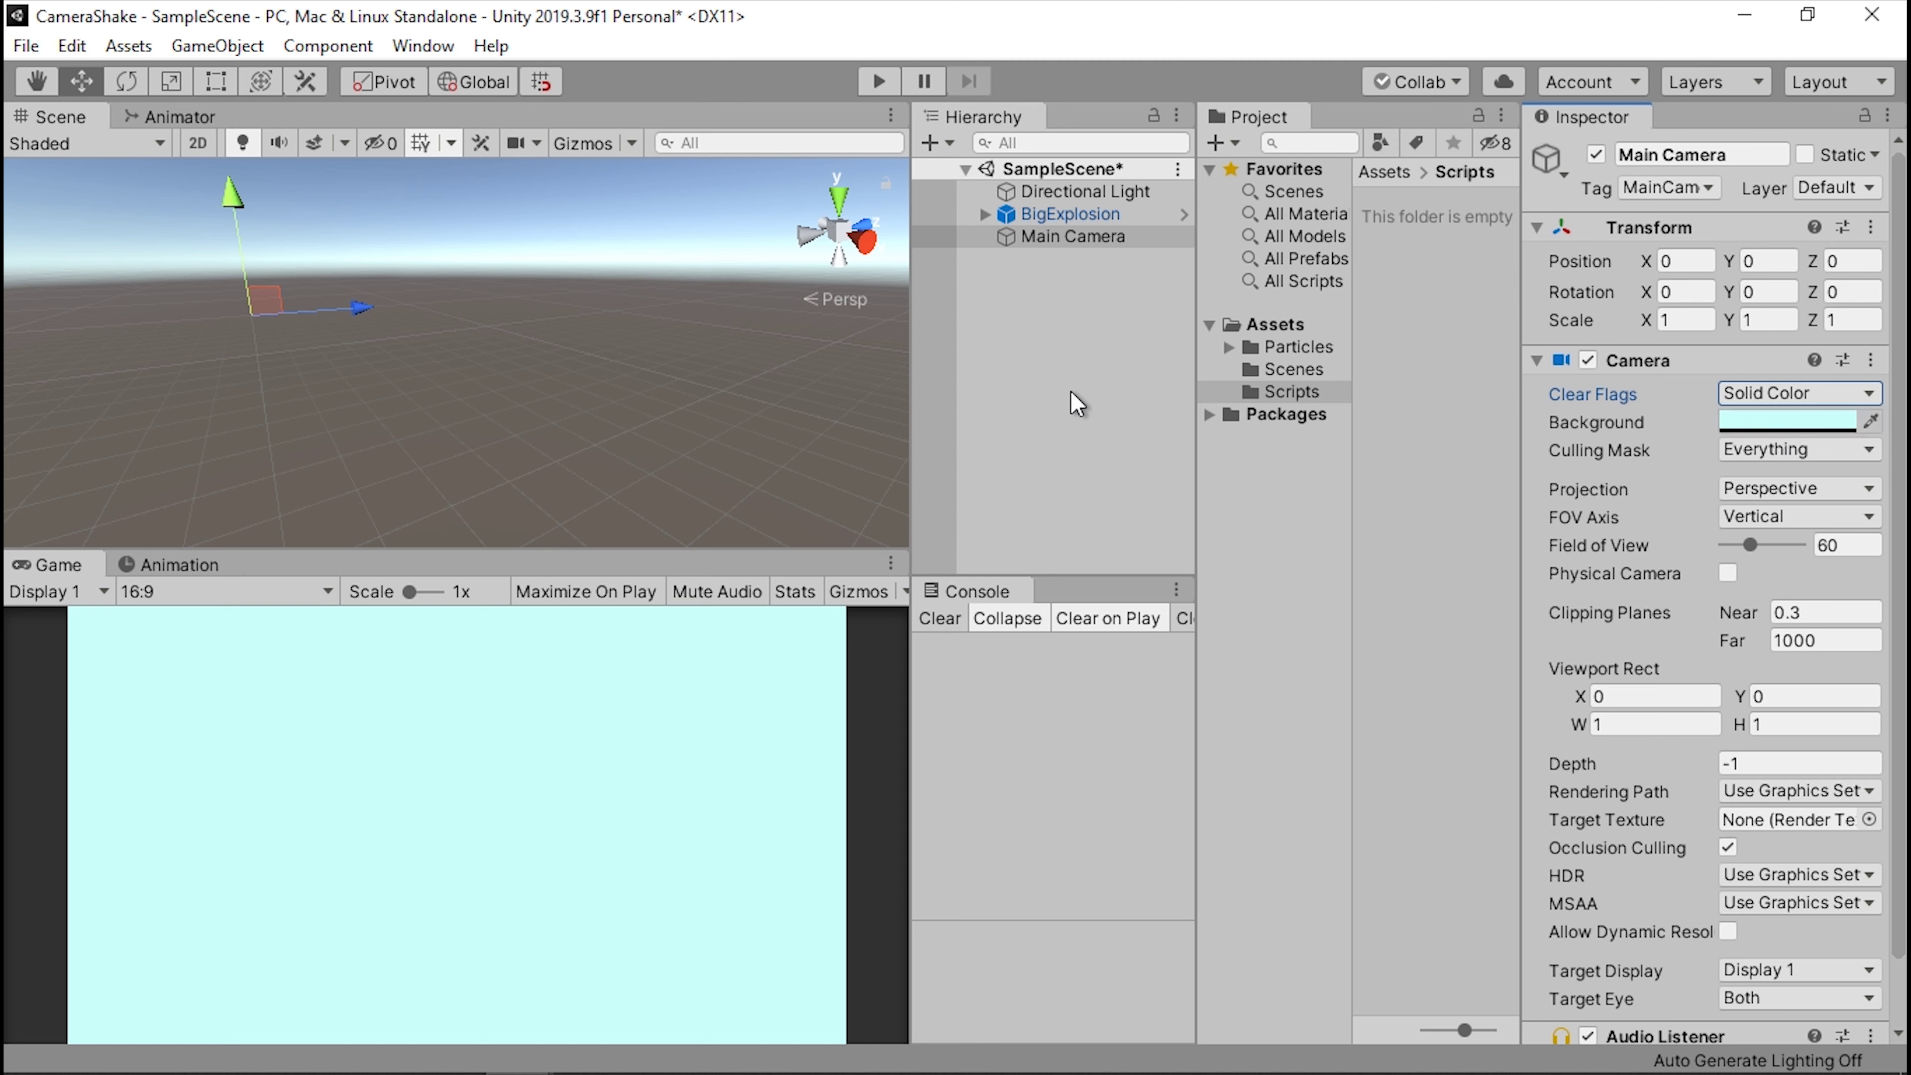
Create a C# script named CameraShake in the Scripts folder and open it for editing.
{"action": "left_click", "coordinate": [1297, 393]}
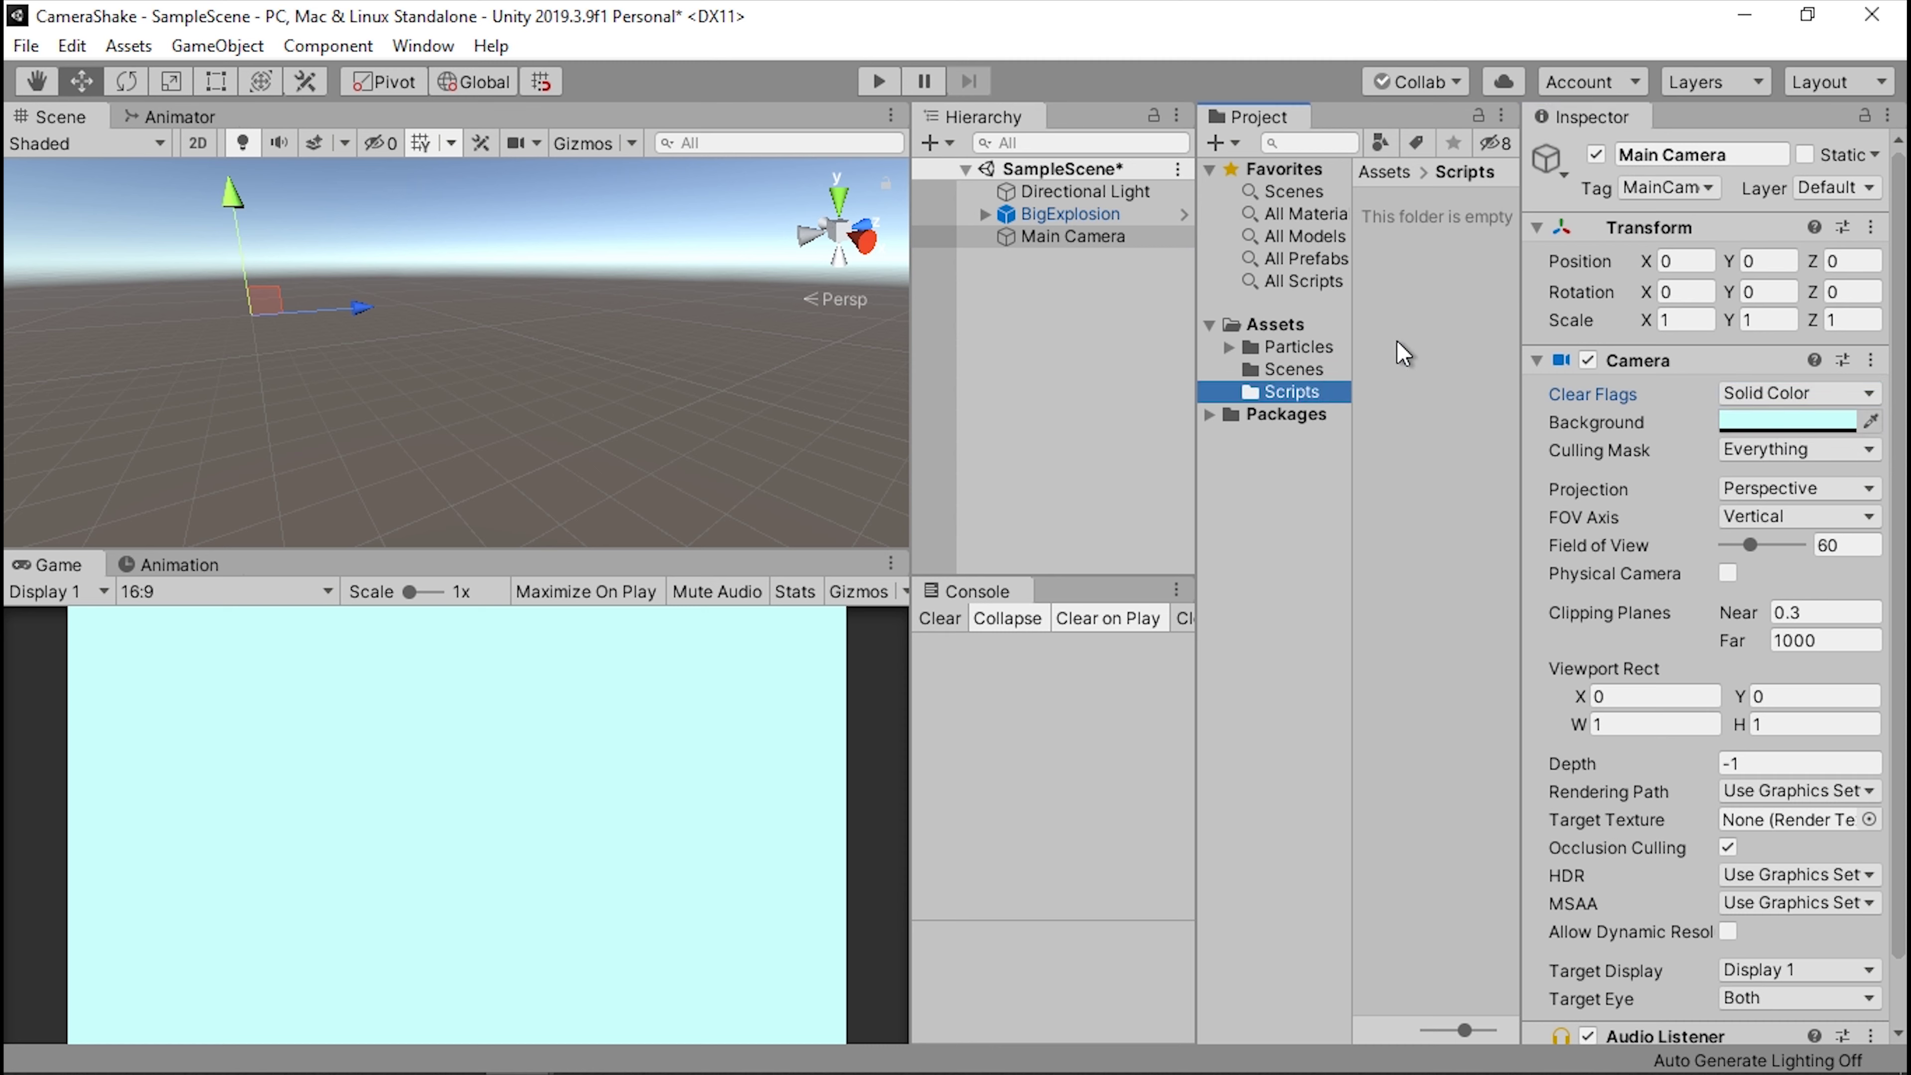
{"action": "right_click", "coordinate": [1428, 301]}
{"action": "mouse_move", "coordinate": [1486, 320]}
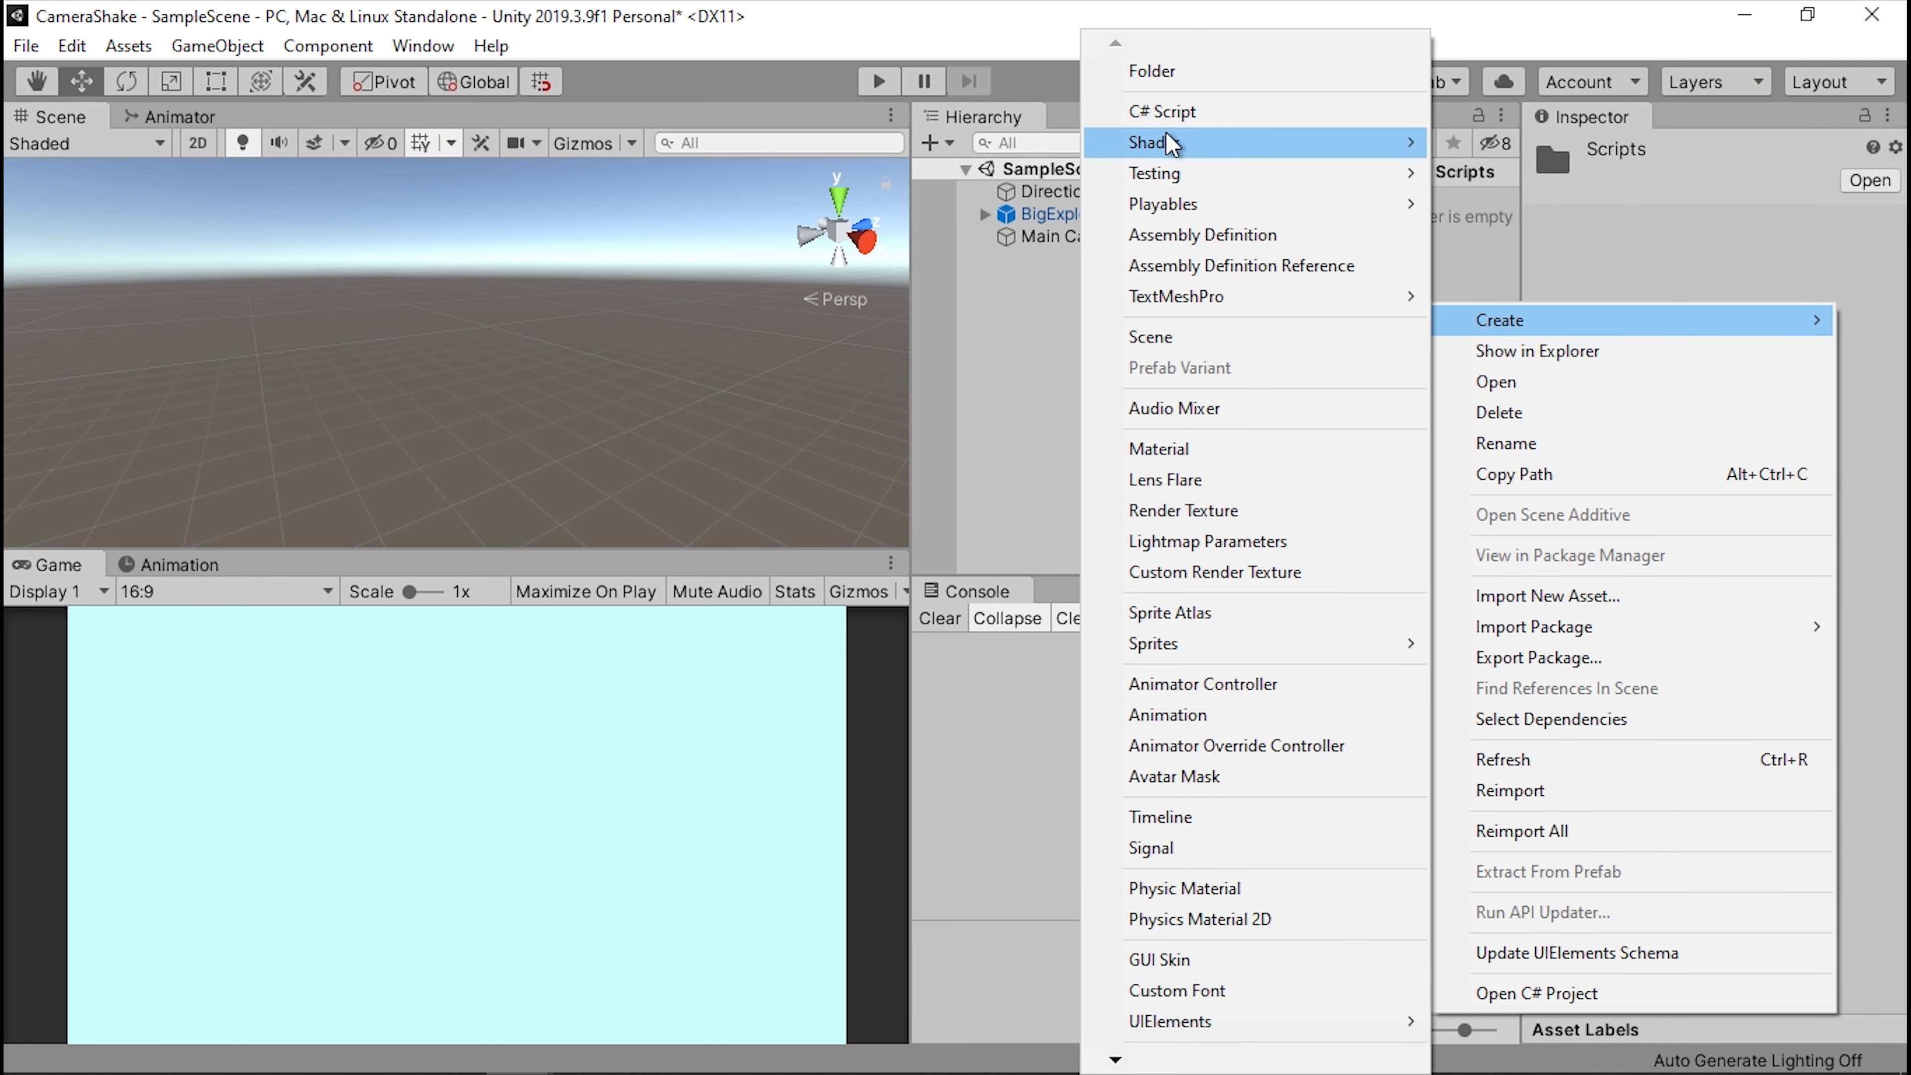
{"action": "left_click", "coordinate": [1163, 113]}
{"action": "type", "text": "came"}
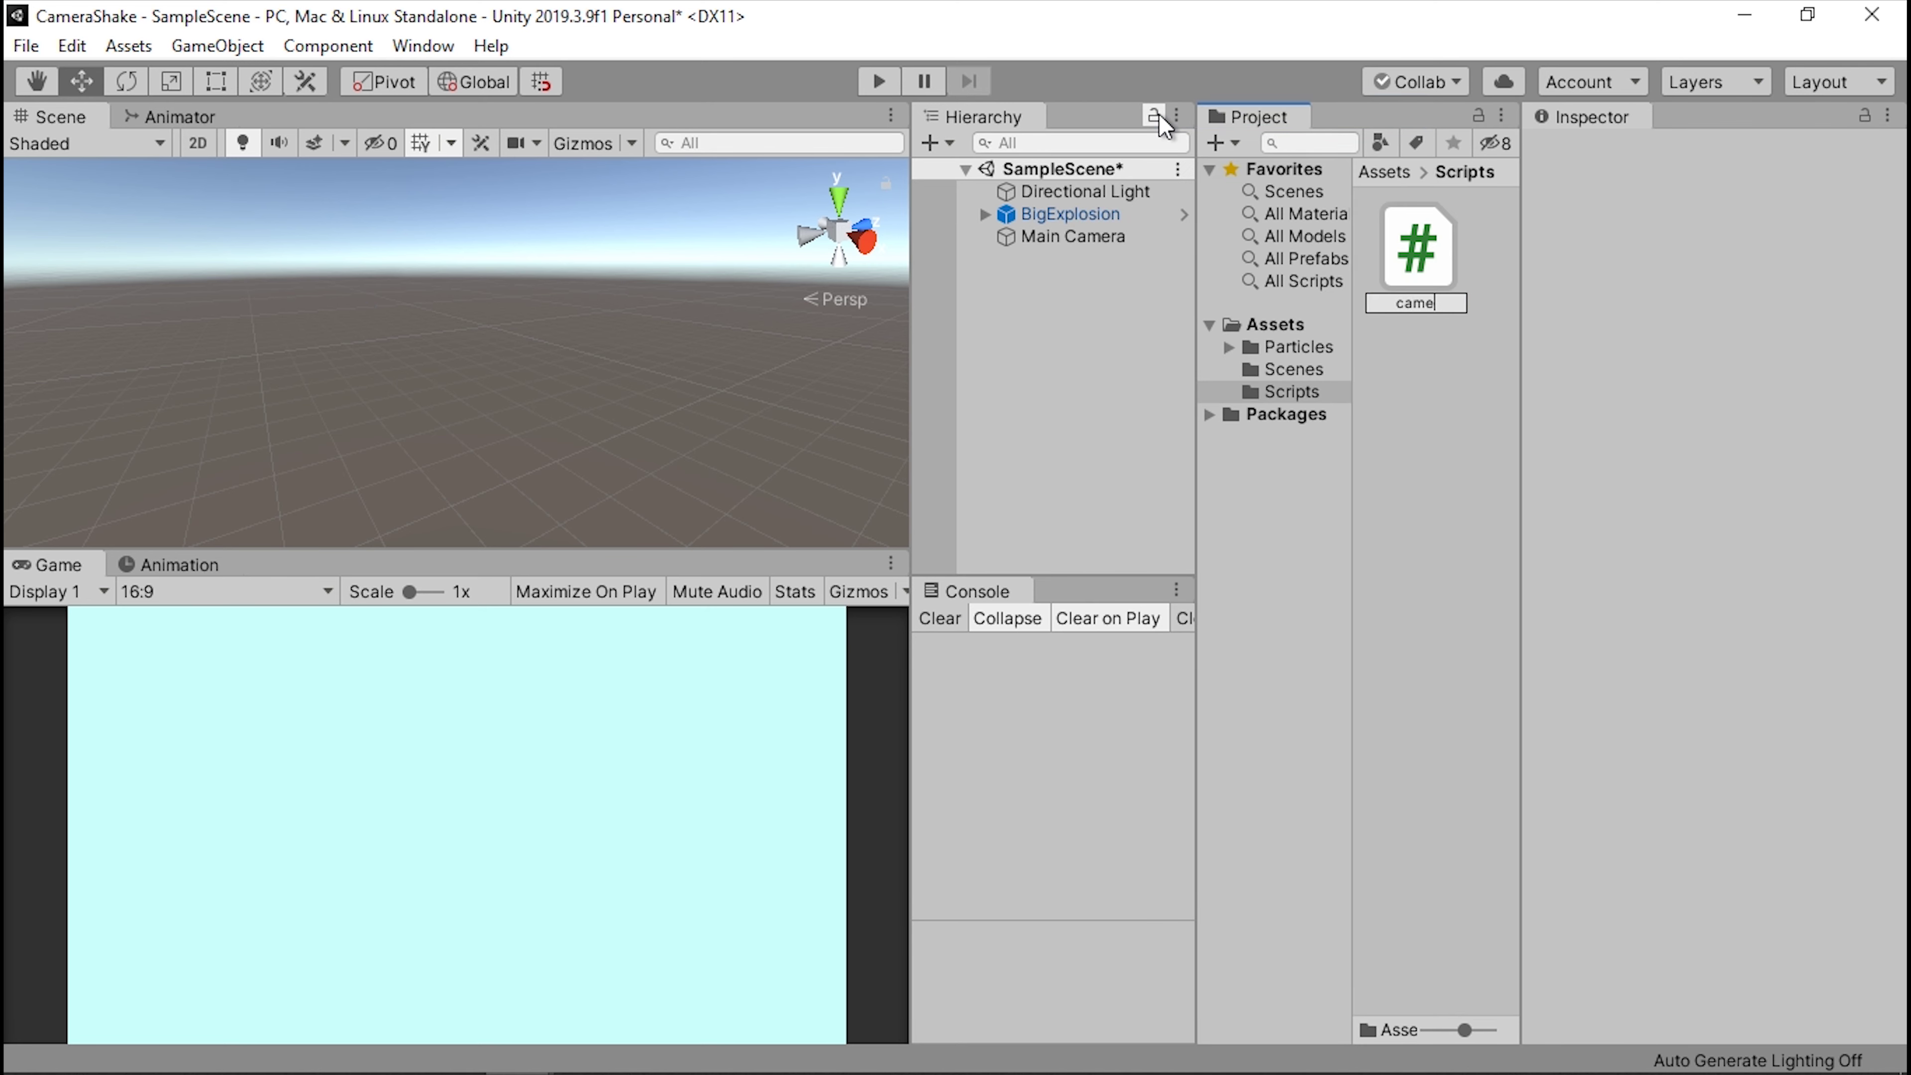
{"action": "key", "text": "BackSpace"}
{"action": "key", "text": "BackSpace"}
{"action": "key", "text": "BackSpace"}
{"action": "key", "text": "BackSpace"}
{"action": "type", "text": "Cam"}
{"action": "type", "text": "a"}
{"action": "type", "text": "raS"}
{"action": "type", "text": "hake"}
{"action": "key", "text": "Return"}
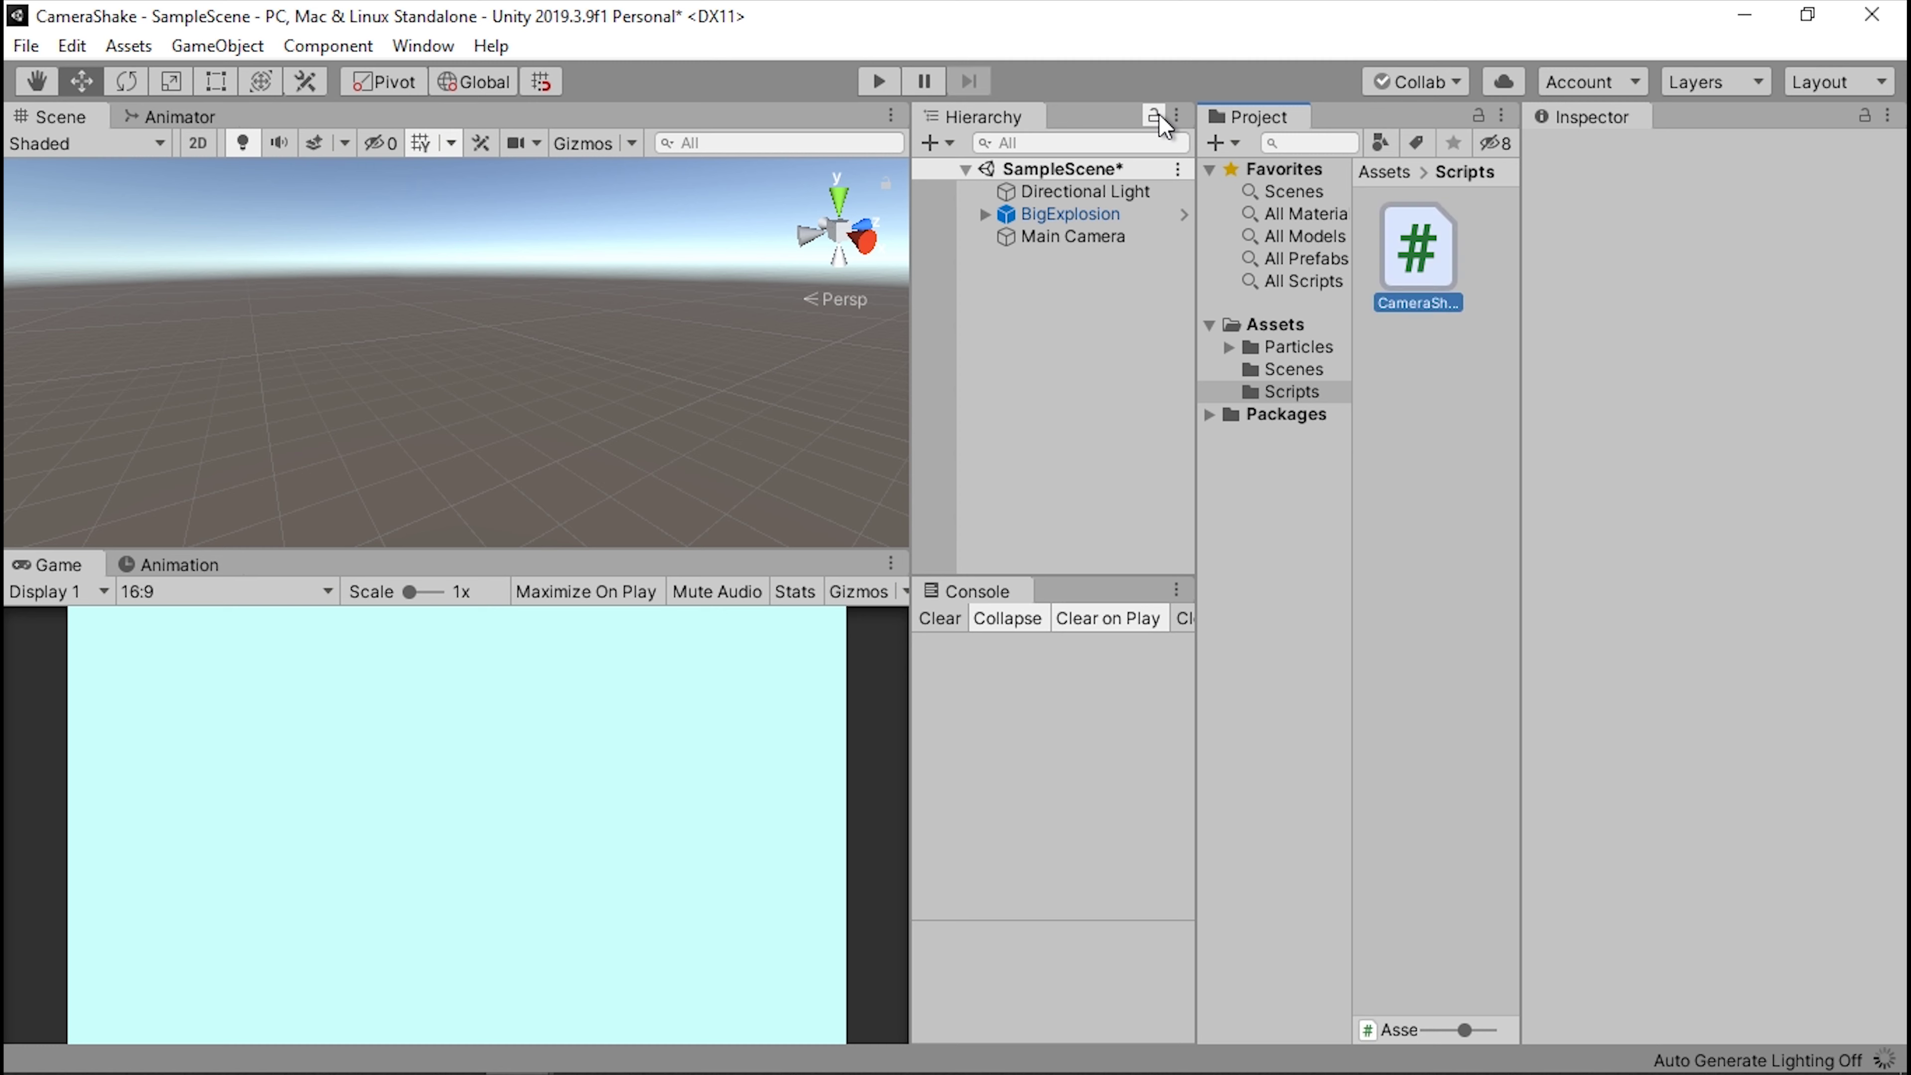
{"action": "double_click", "coordinate": [1395, 250]}
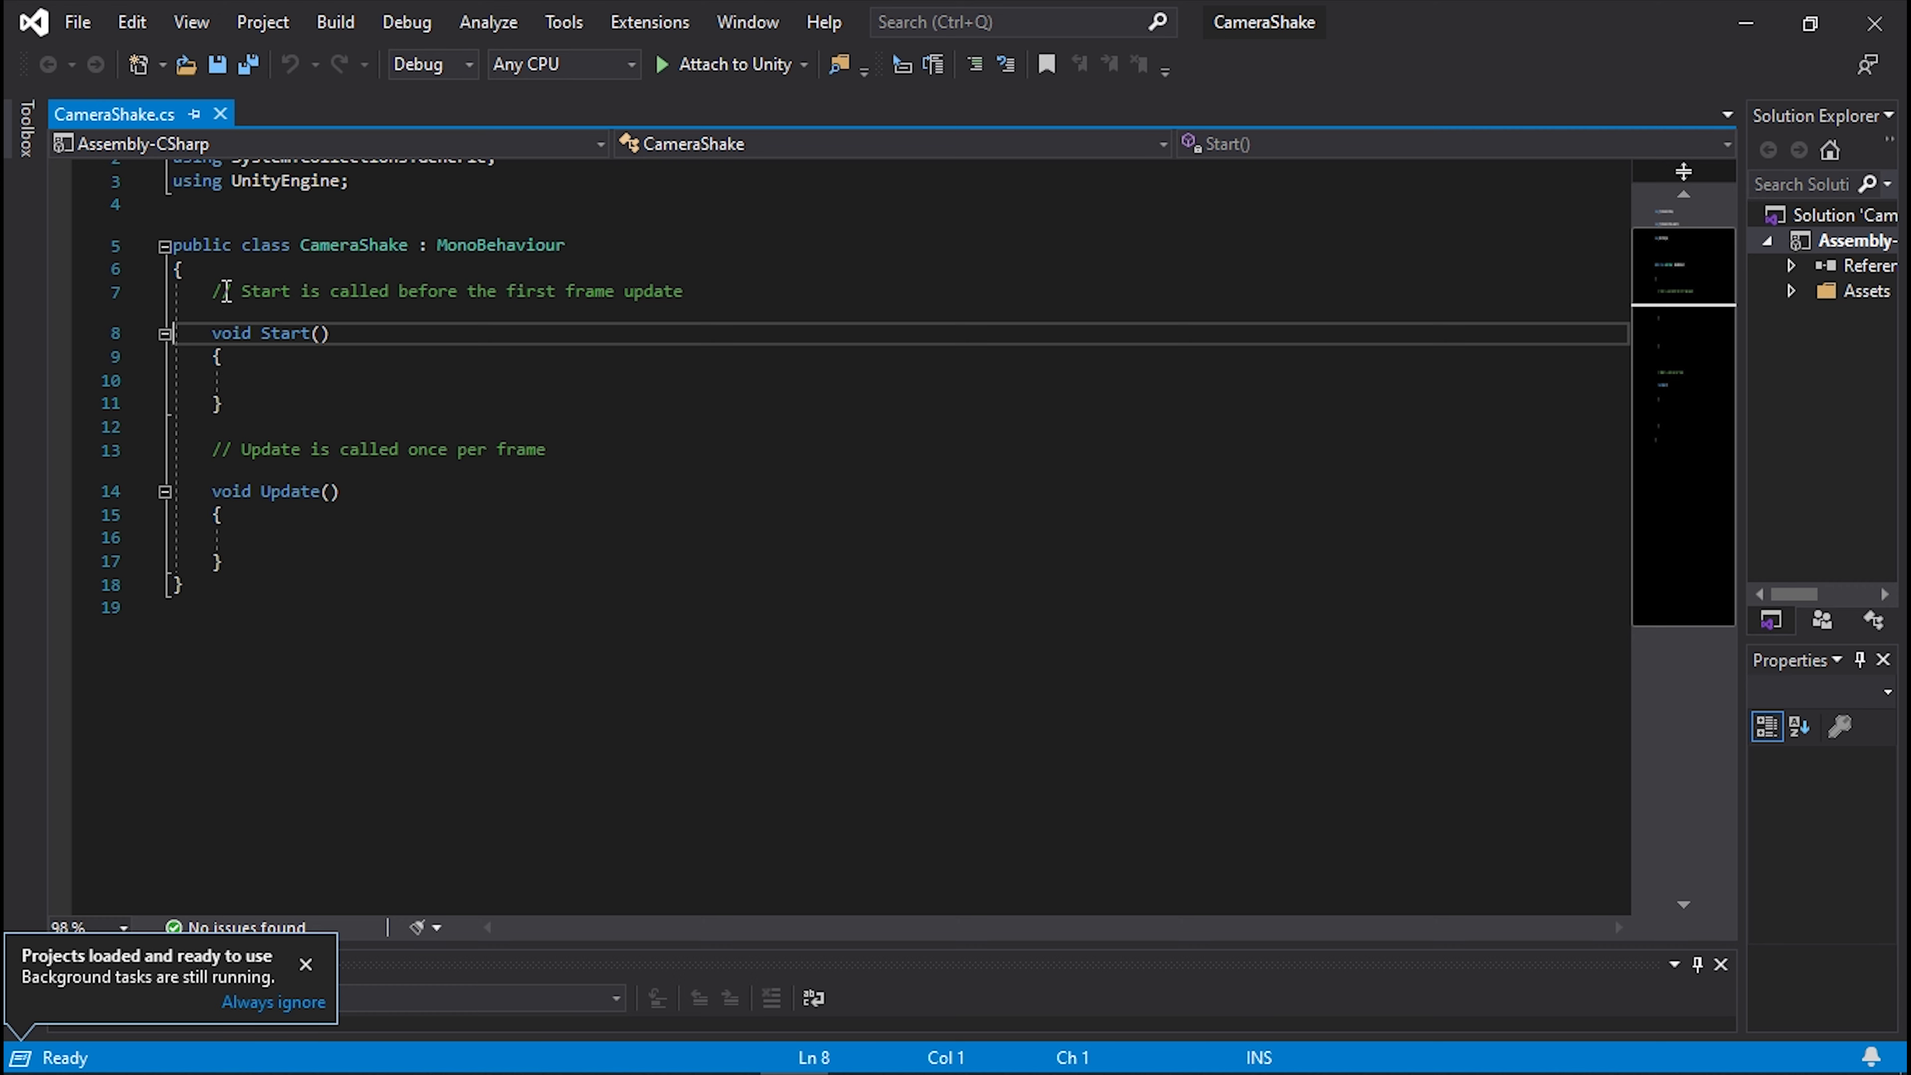
Replace Start and Update with public float duration = 1.5f and public float magnitude = 1.5f.
{"action": "left_click_drag", "start_coordinate": [213, 290], "coordinate": [275, 574]}
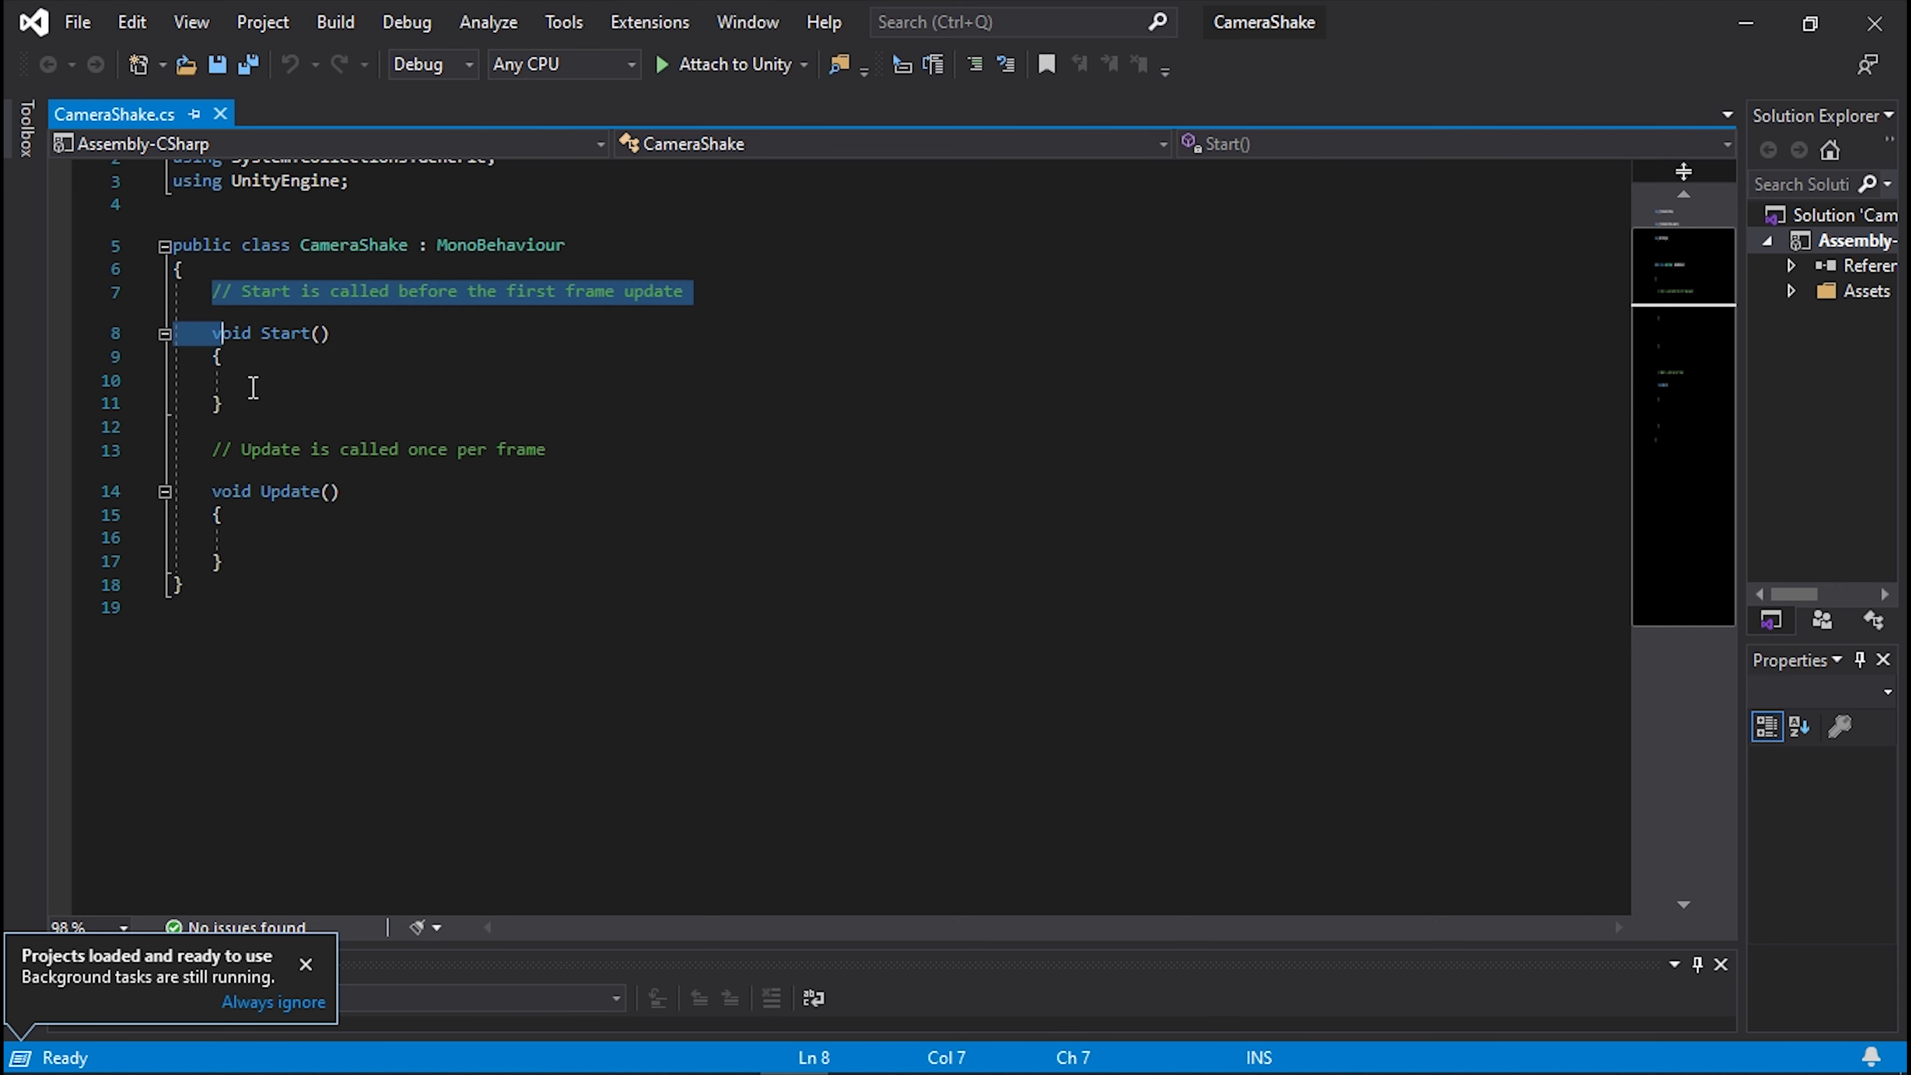
{"action": "key", "text": "BackSpace"}
{"action": "key", "text": "Return"}
{"action": "key", "text": "Return"}
{"action": "key", "text": "Return"}
{"action": "left_click", "coordinate": [314, 333]}
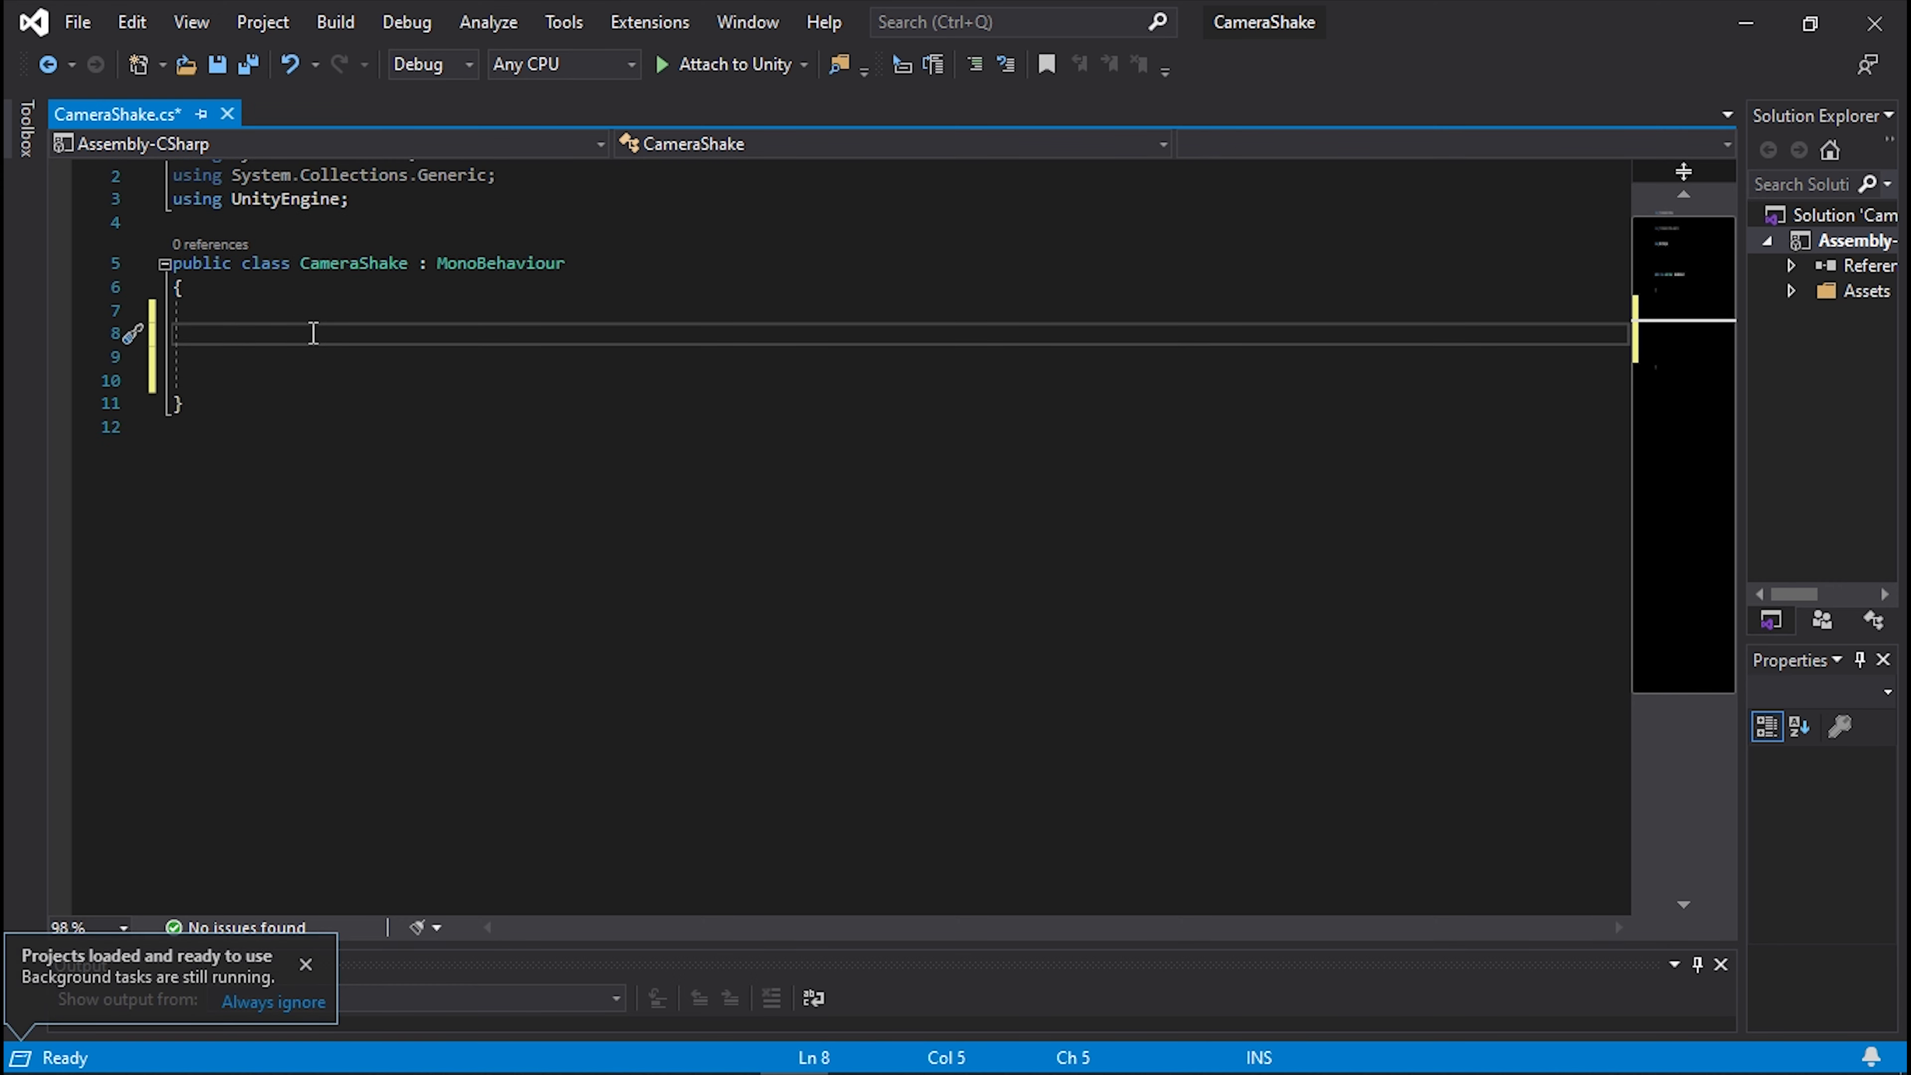
{"action": "type", "text": "public f"}
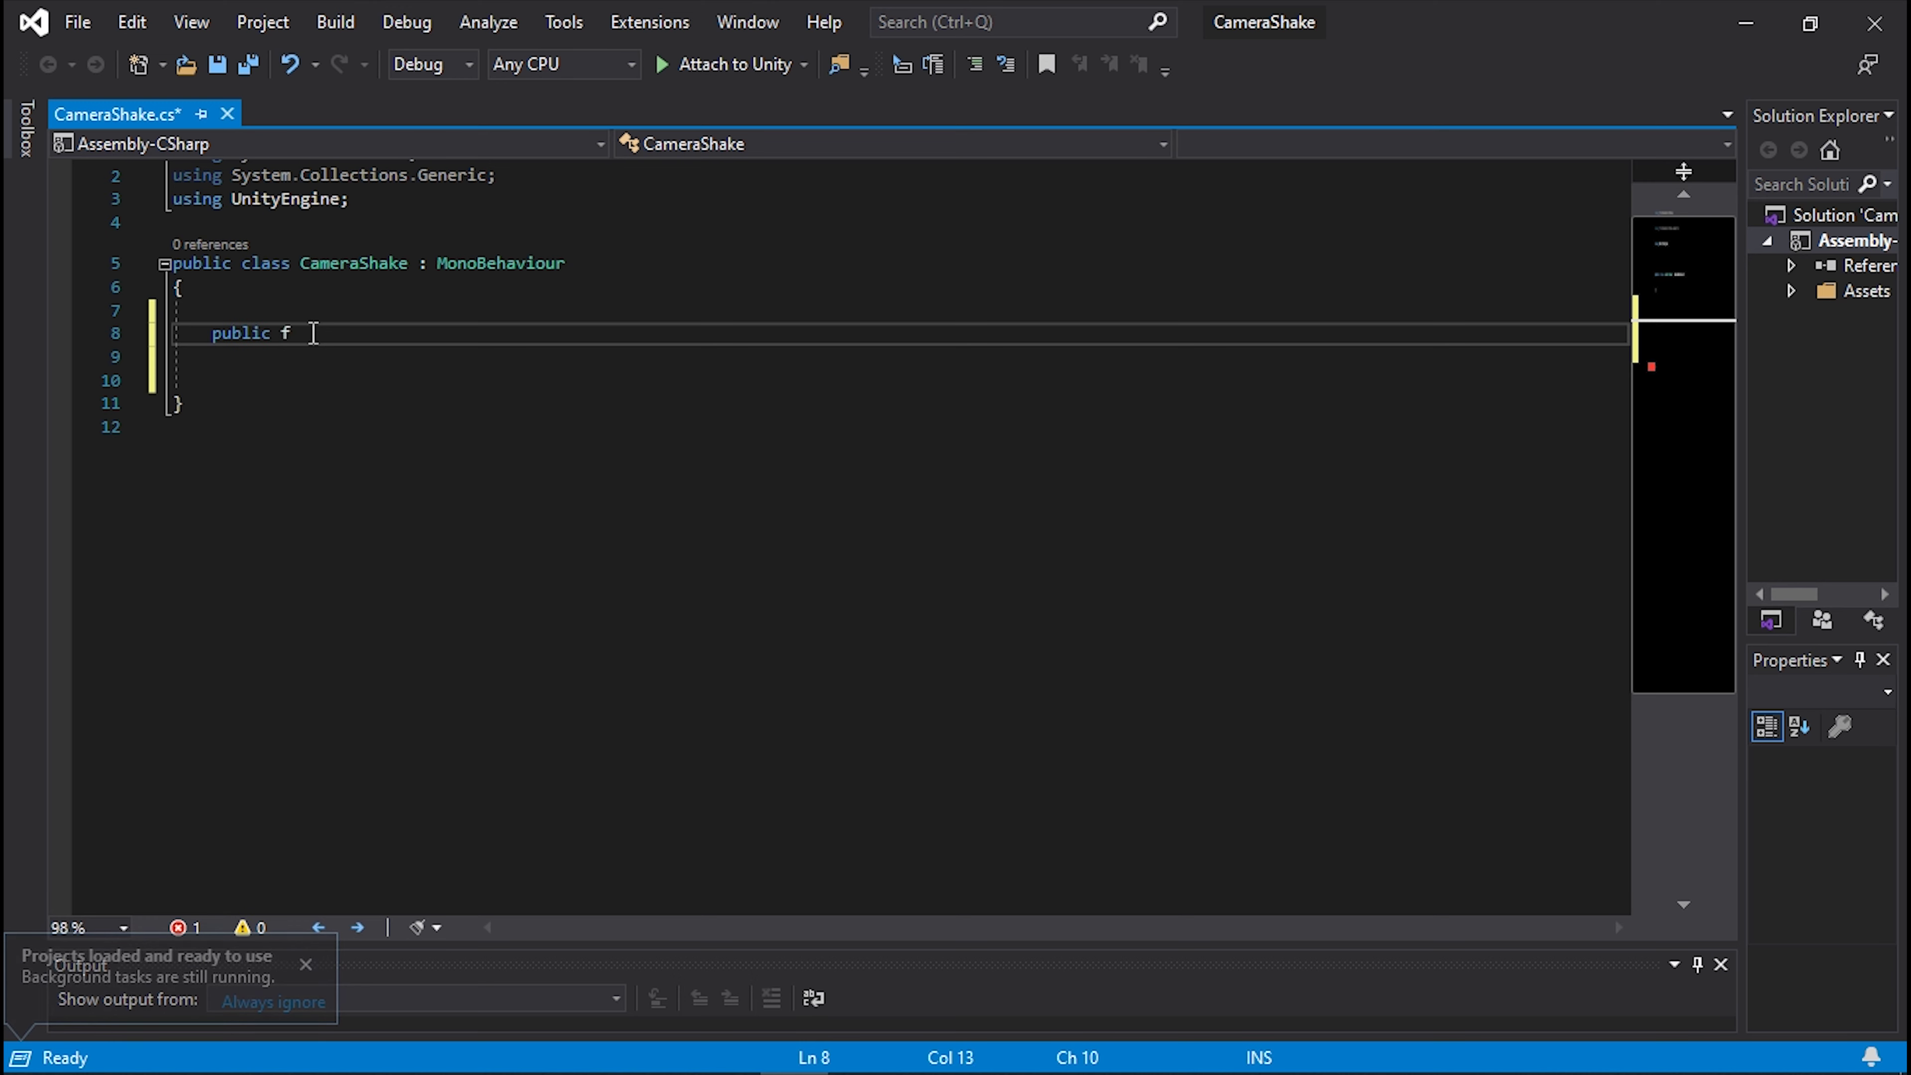
{"action": "type", "text": "loat dura"}
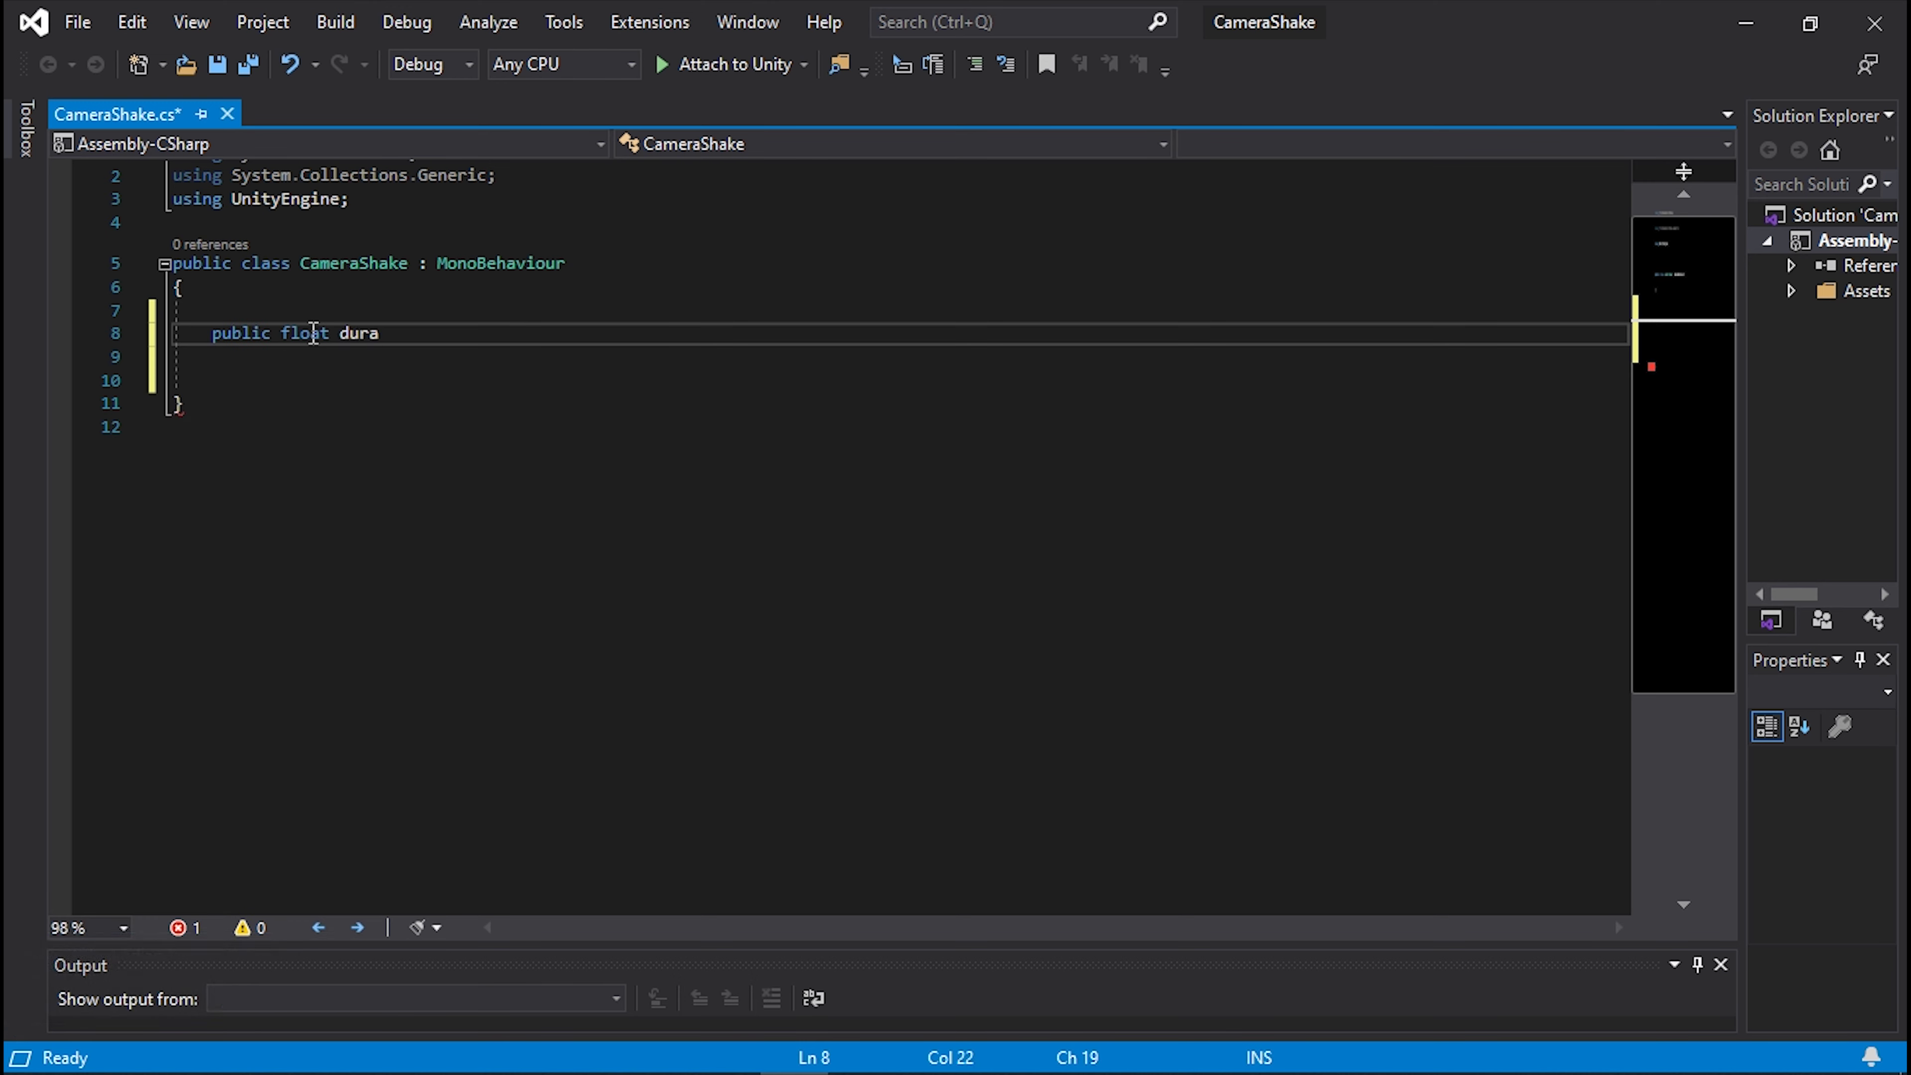
{"action": "type", "text": "tion = "}
{"action": "type", "text": "1.5f;"}
{"action": "key", "text": "Return"}
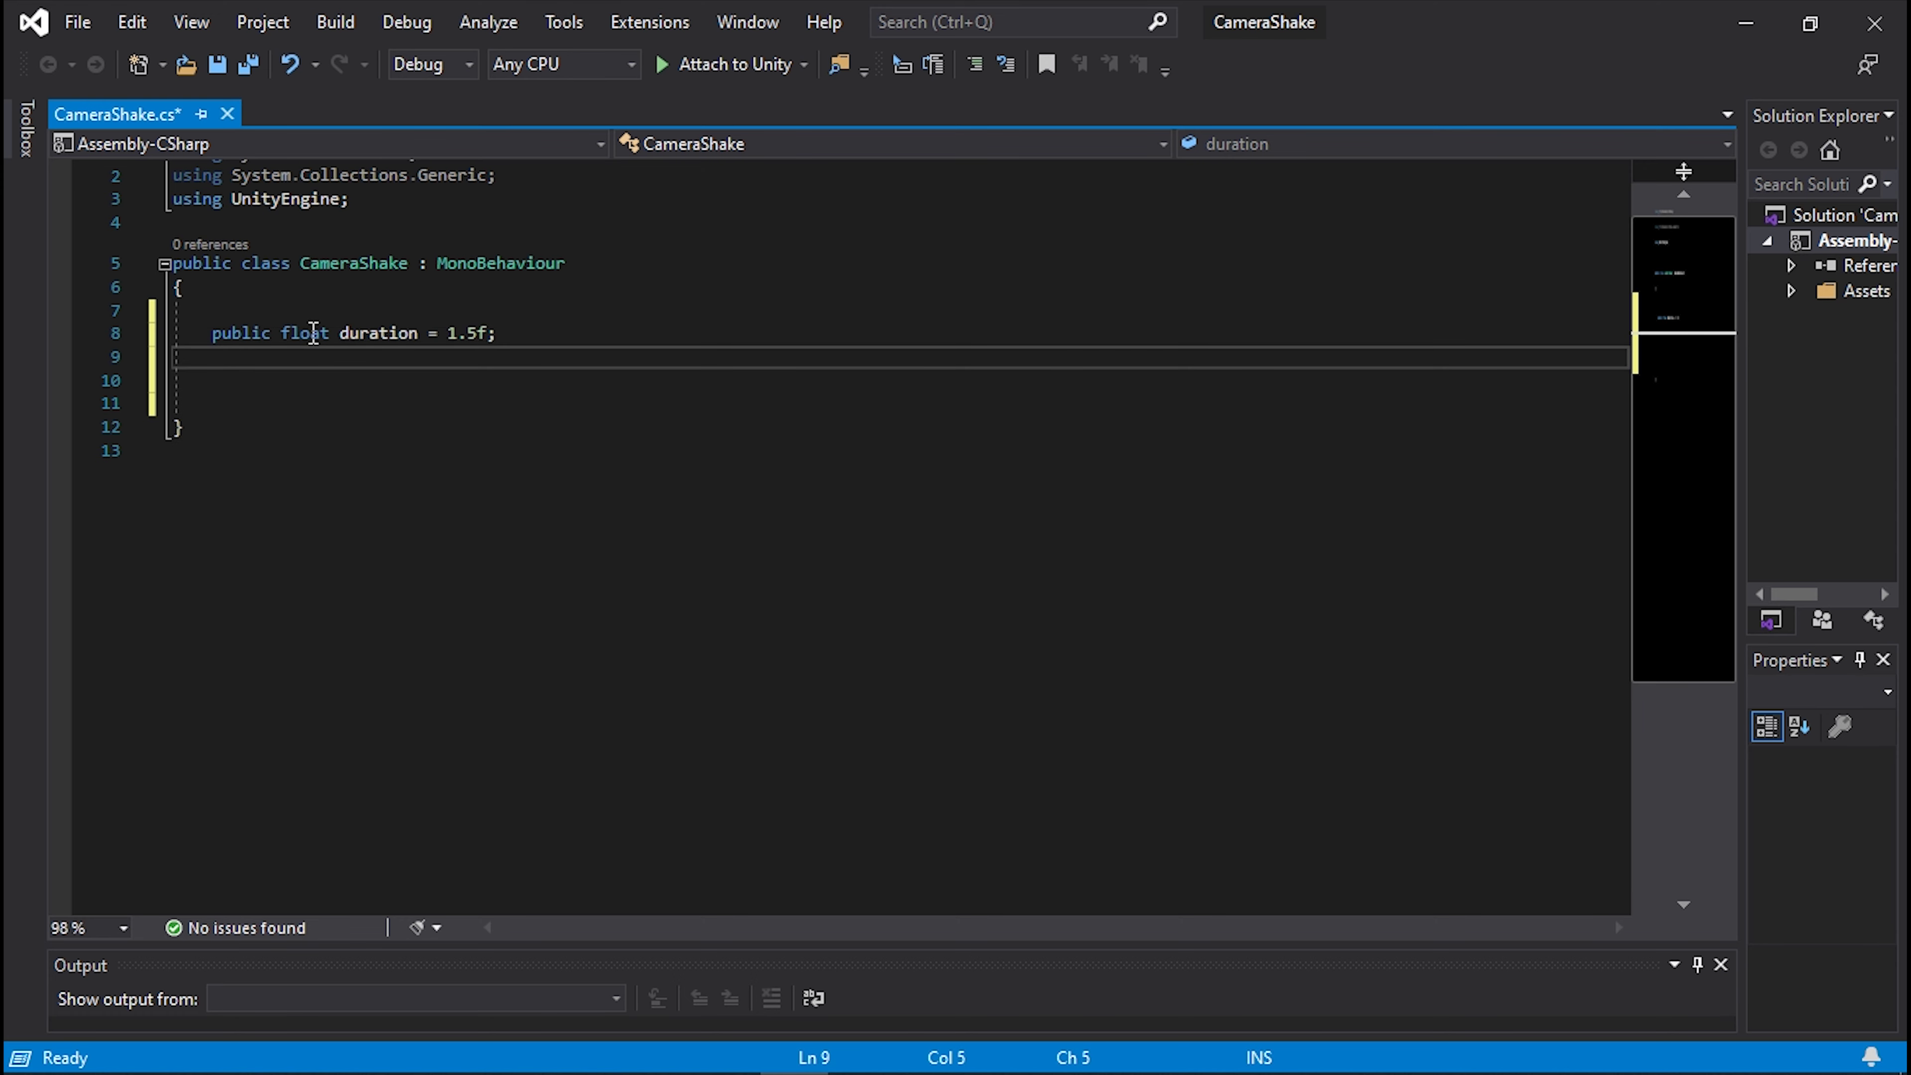
{"action": "key", "text": "Return"}
{"action": "type", "text": "public float "}
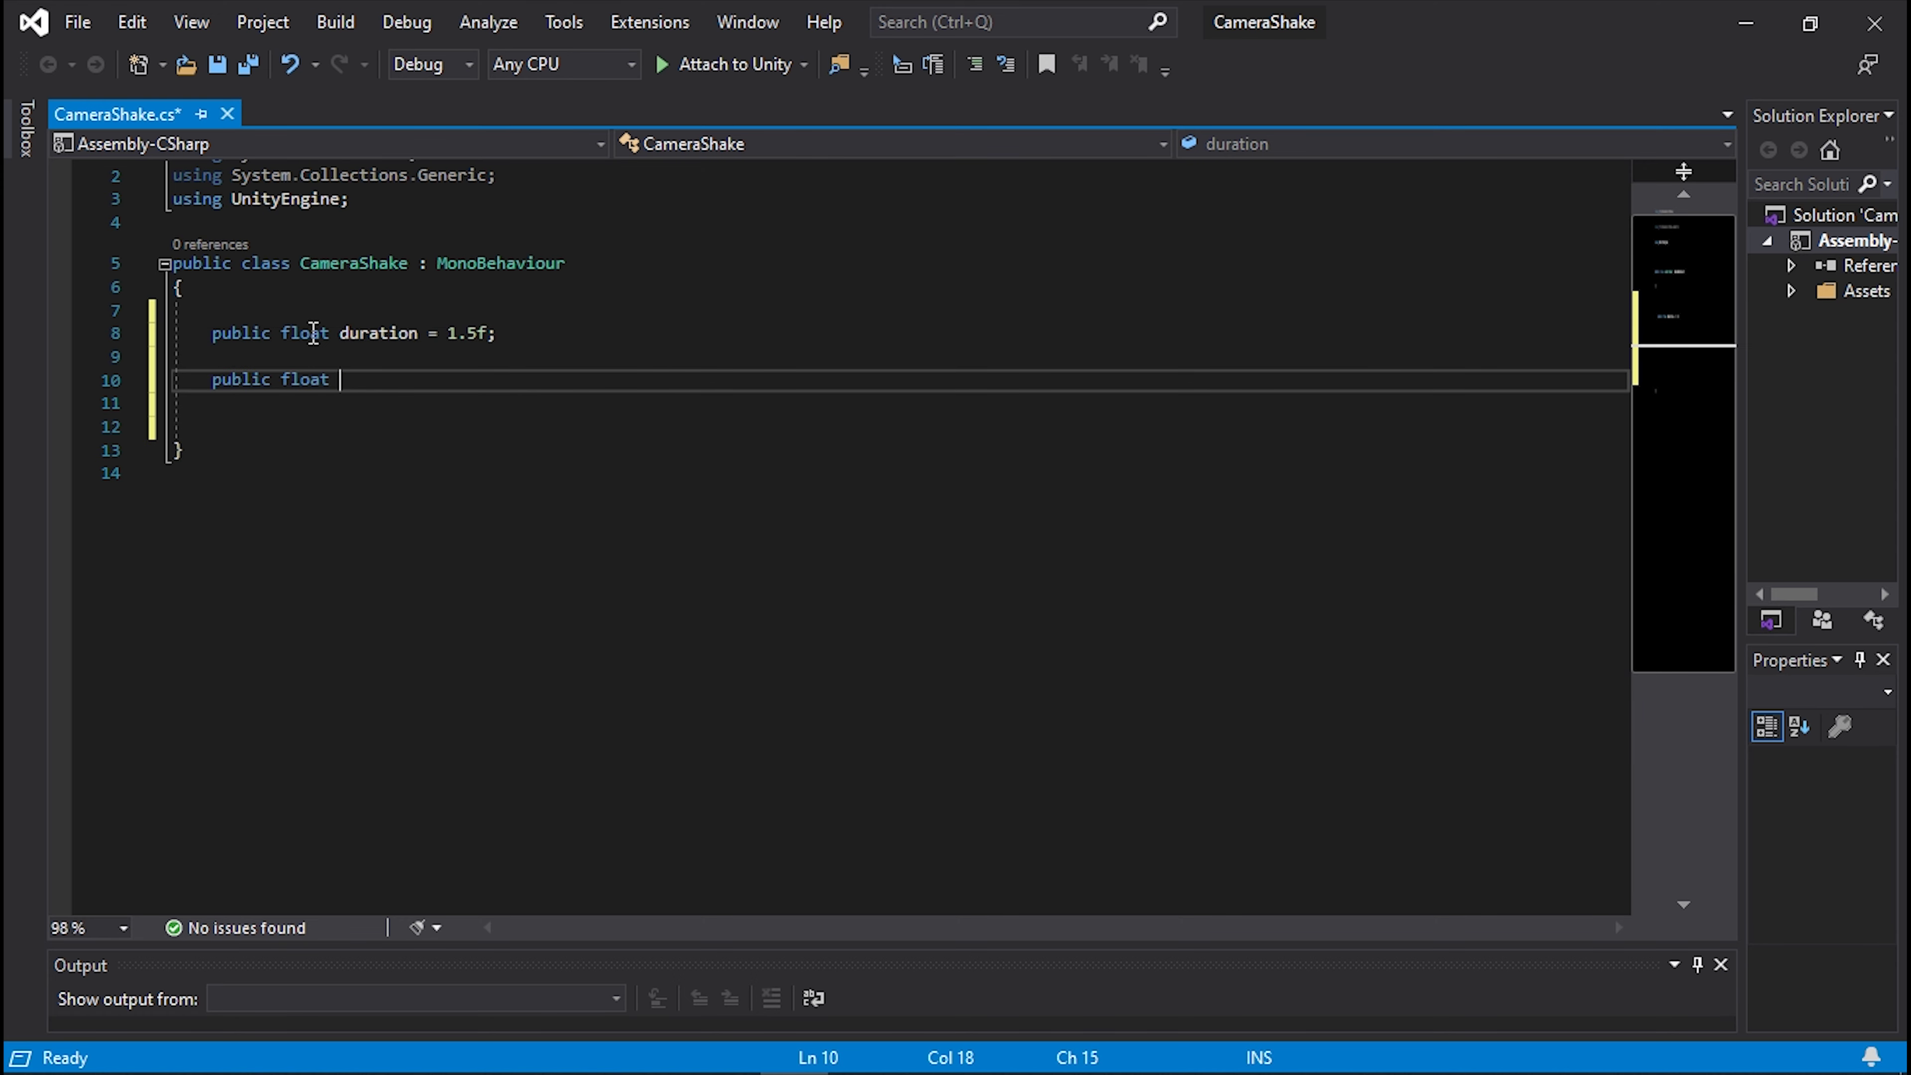
{"action": "type", "text": "magn"}
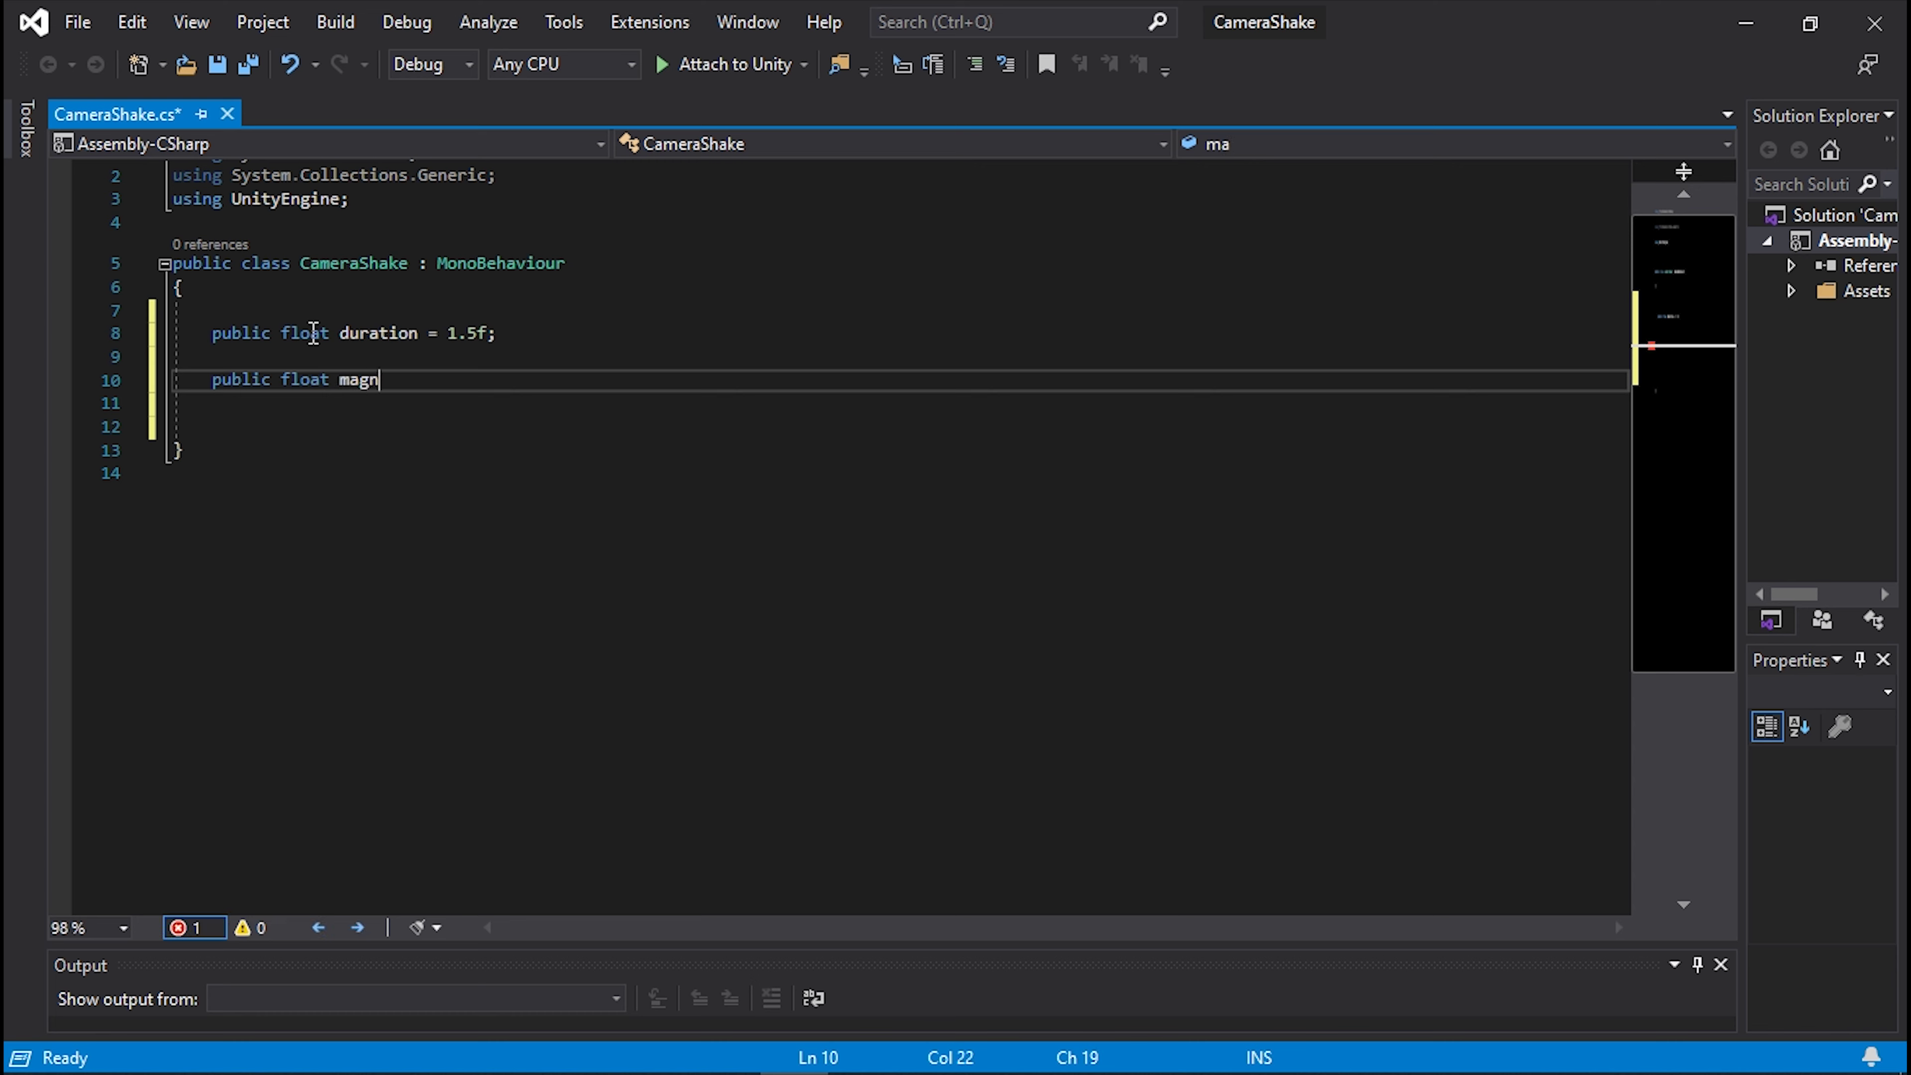
{"action": "type", "text": "itude = 1"}
{"action": "type", "text": ".5f;"}
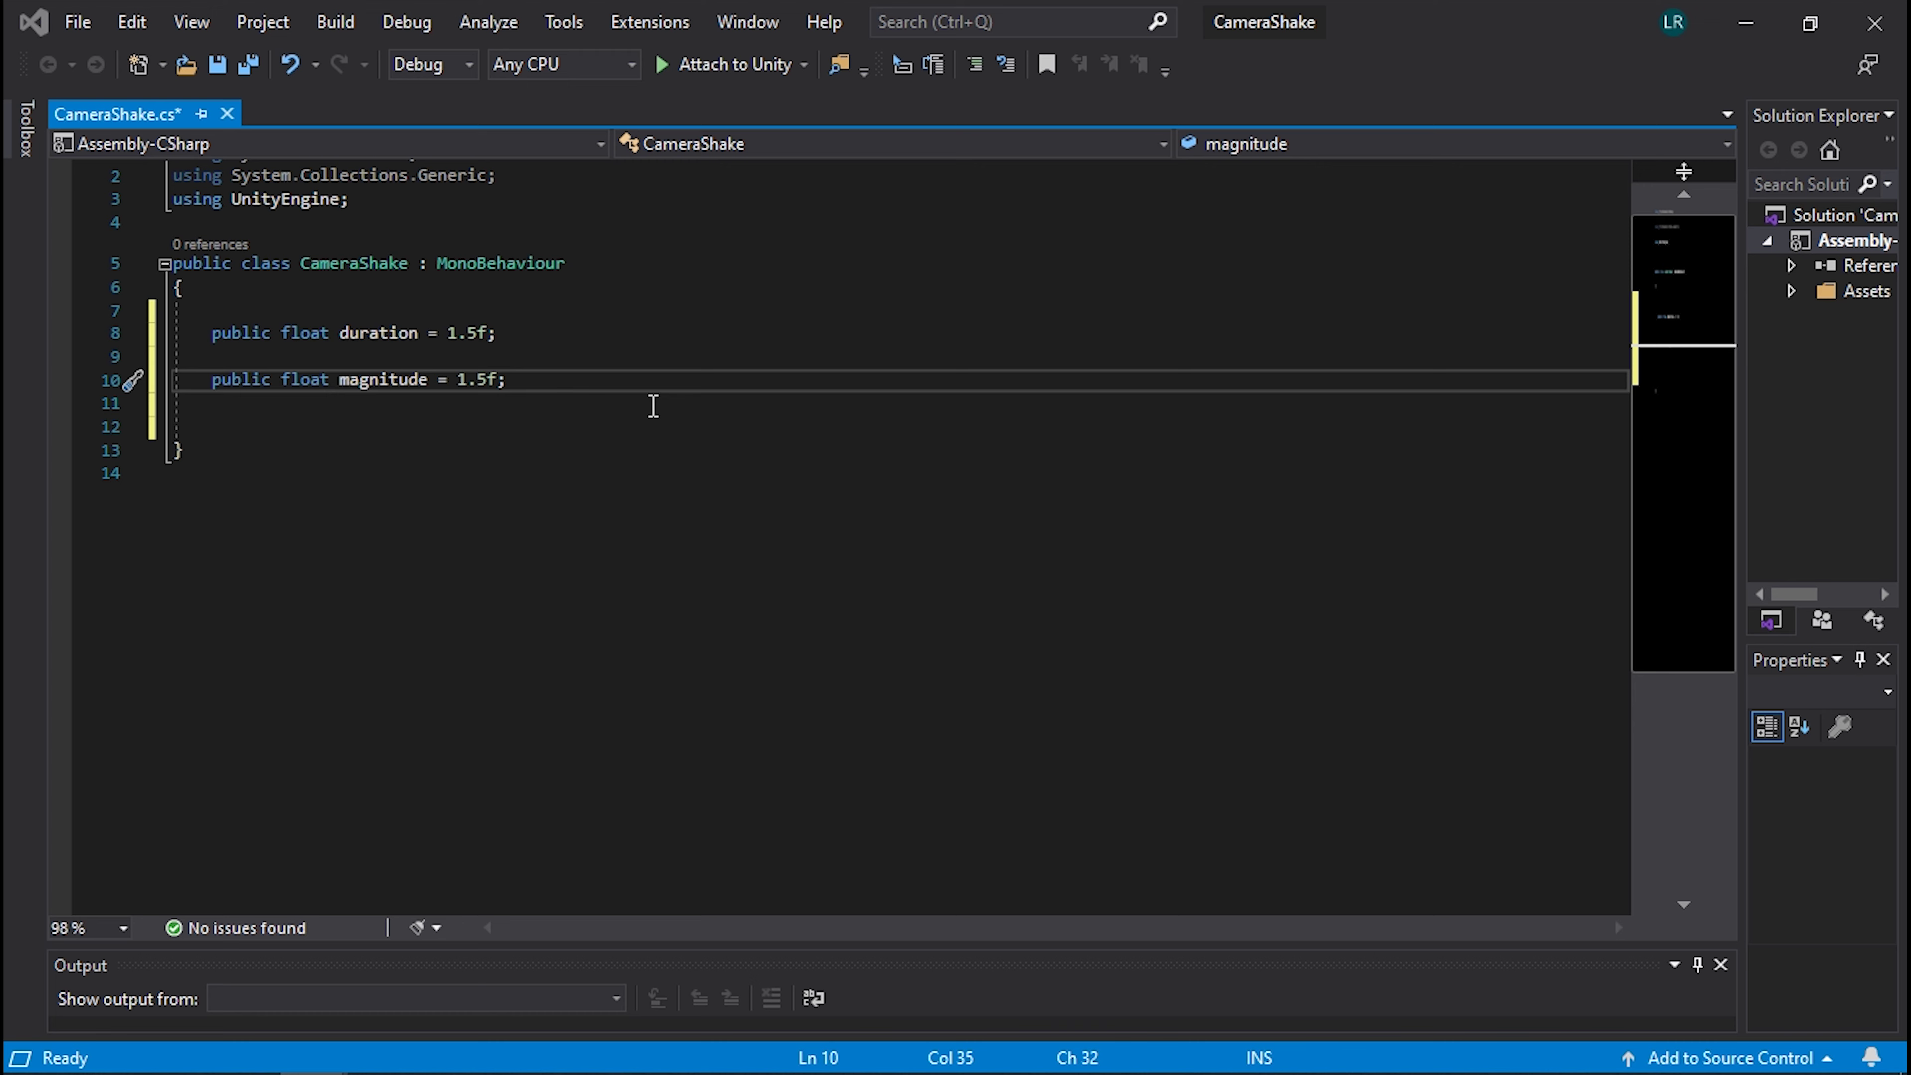
Declare an IEnumerator shake() method below the duration and magnitude fields.
{"action": "key", "text": "Return"}
{"action": "key", "text": "Return"}
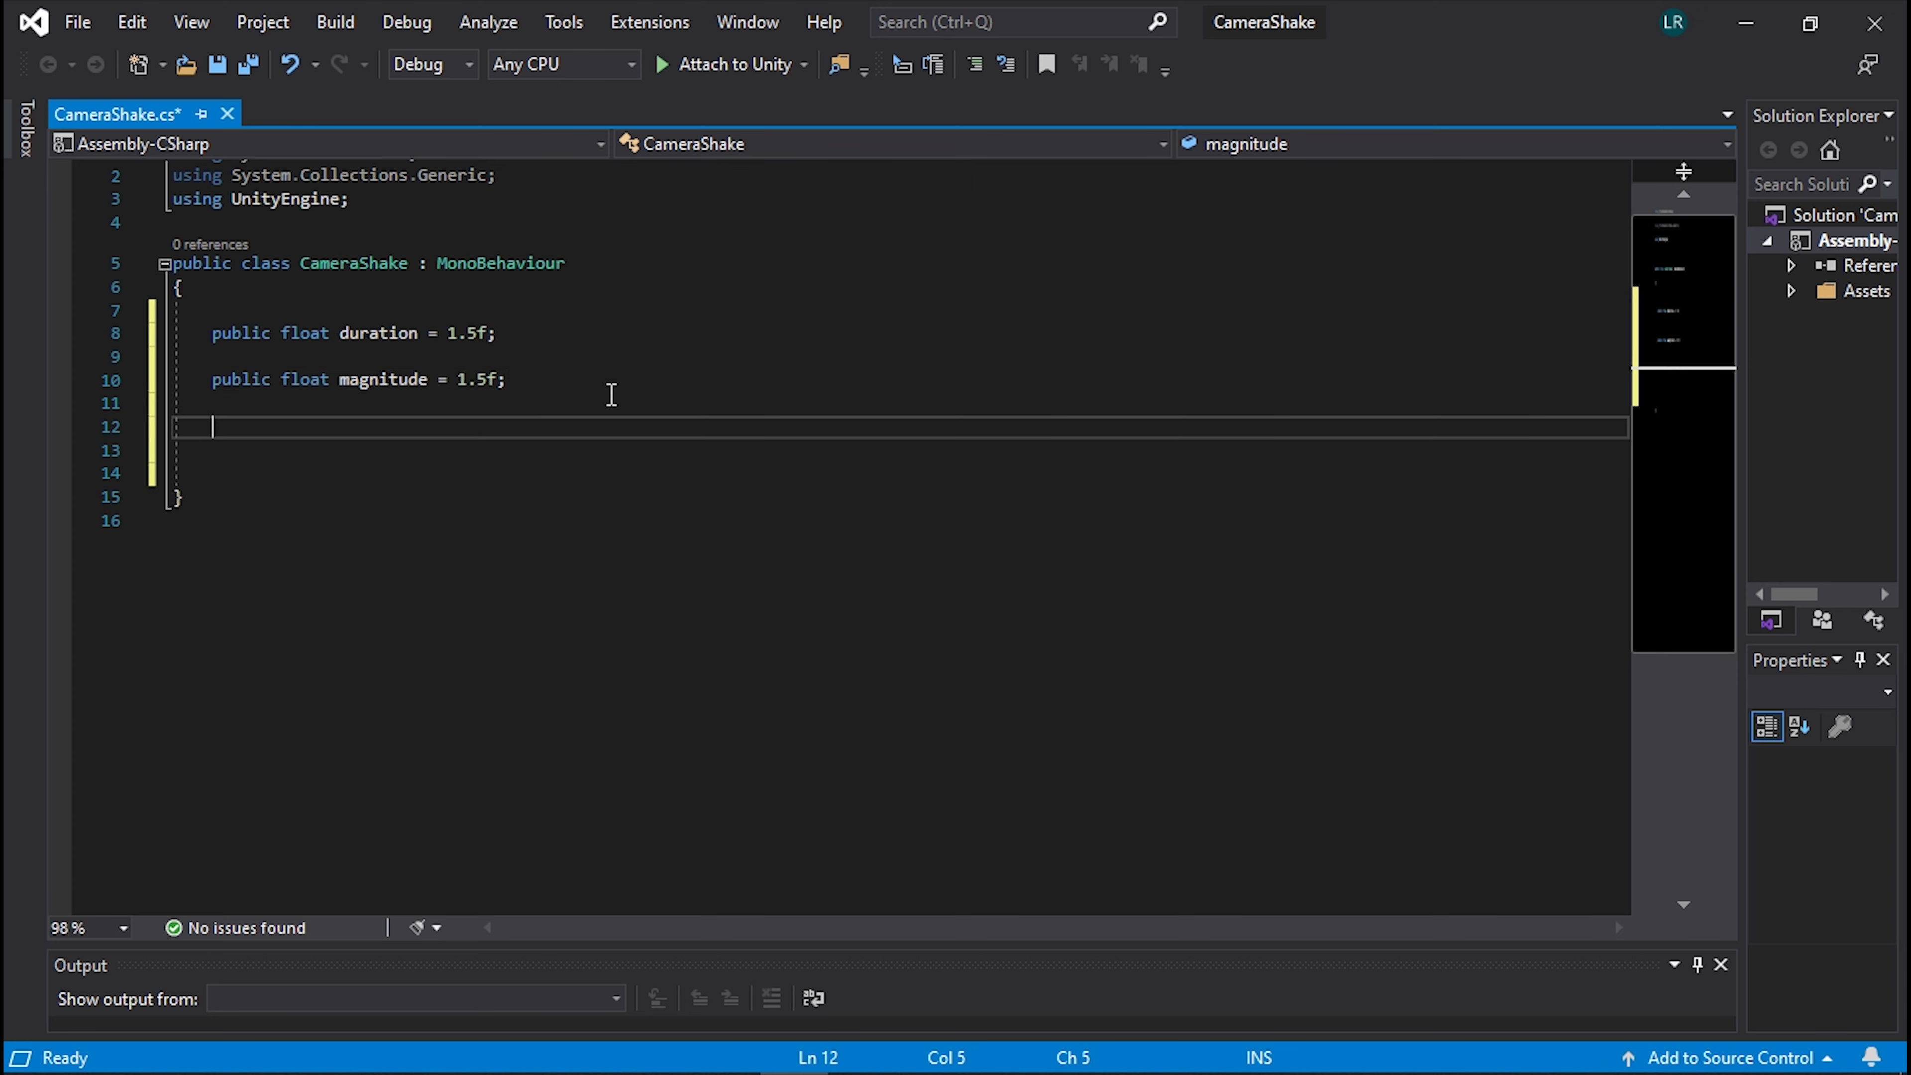
{"action": "key", "text": "Return"}
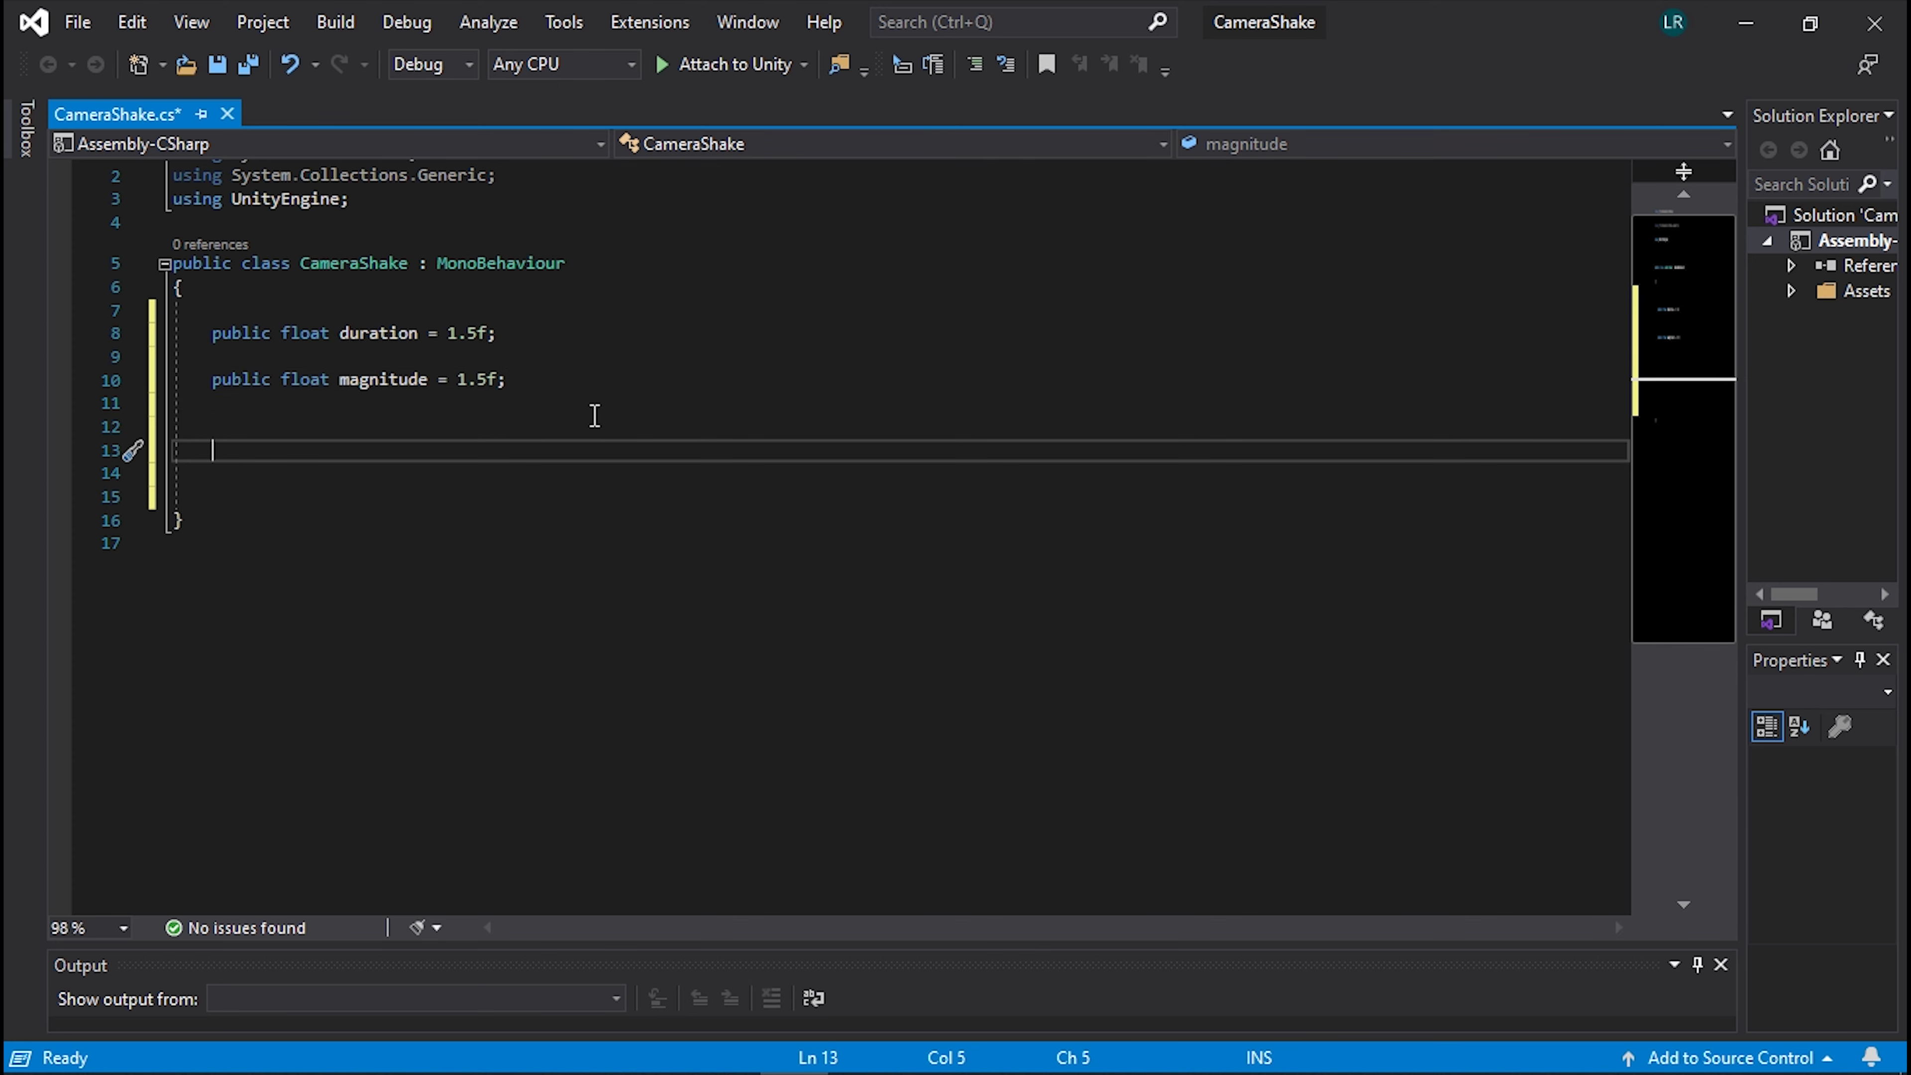
{"action": "type", "text": "ienu"}
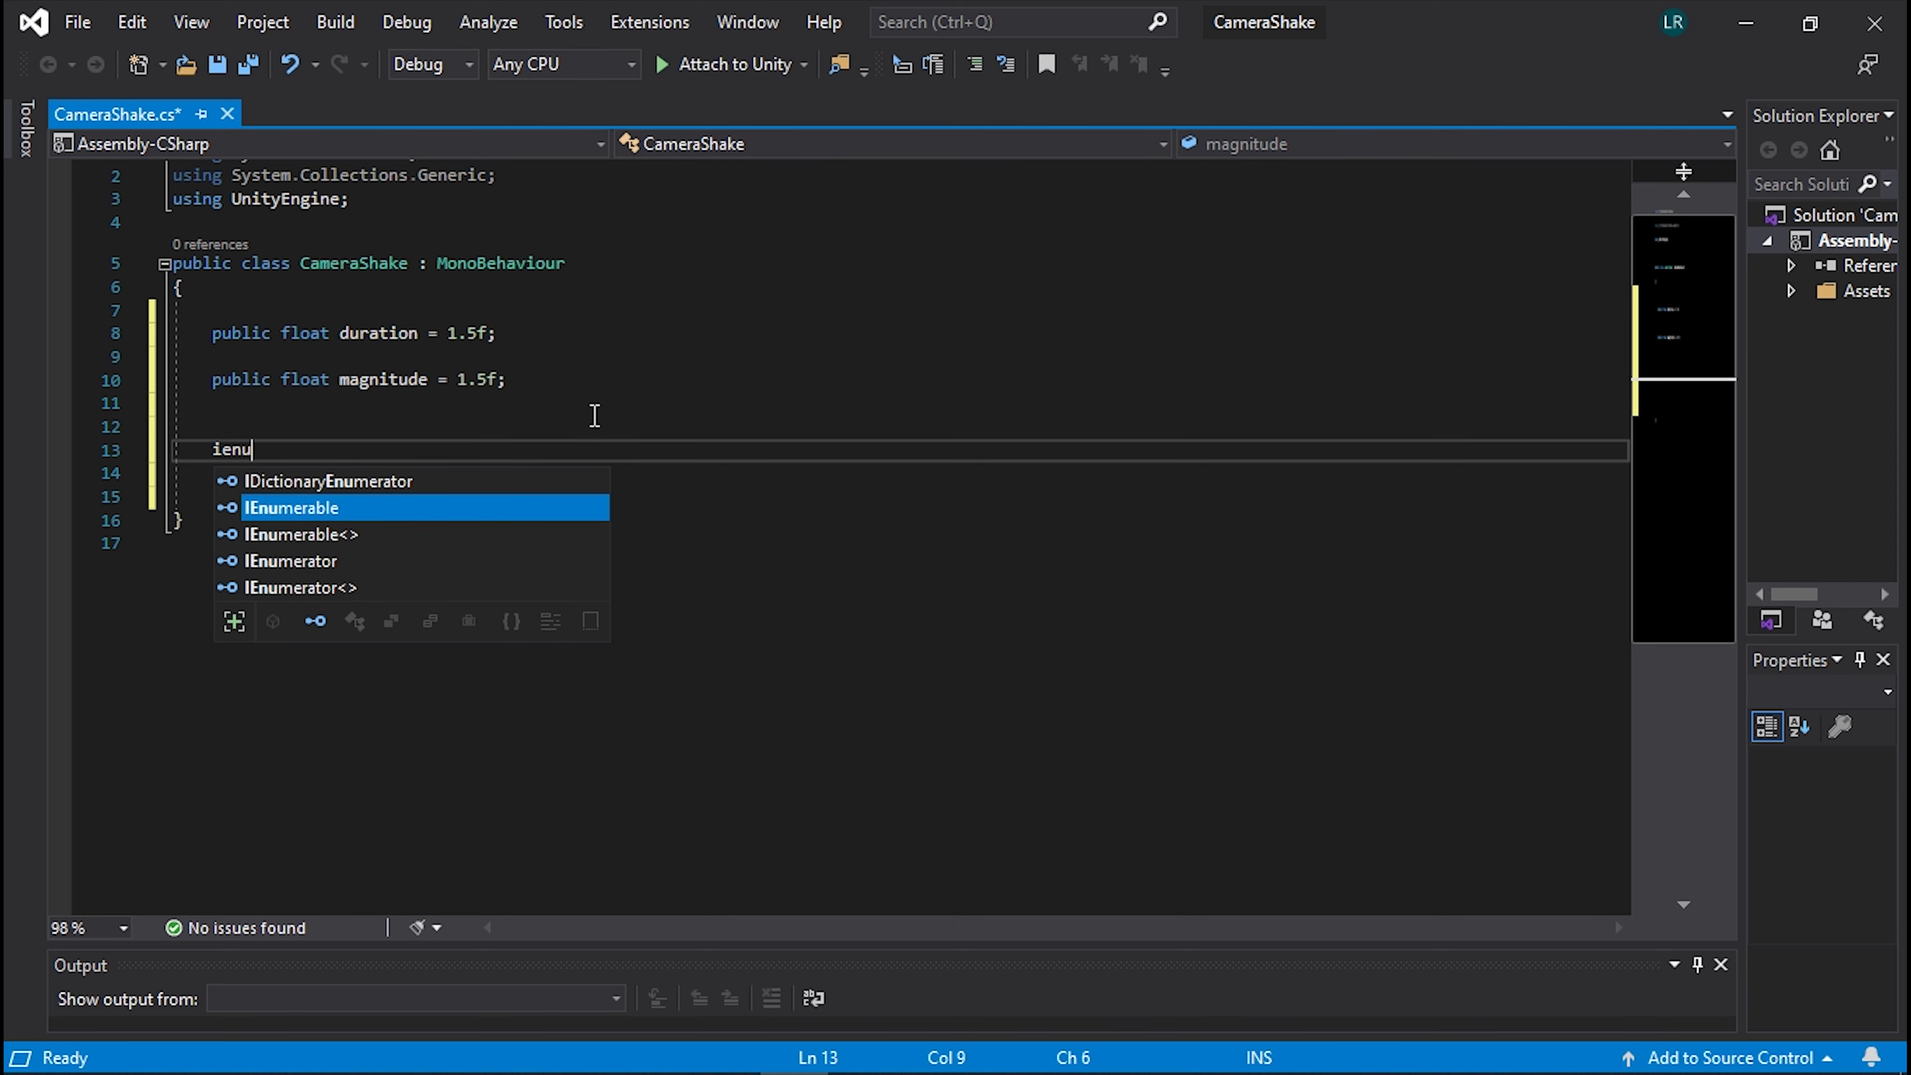
{"action": "key", "text": "Down"}
{"action": "key", "text": "Down"}
{"action": "key", "text": "Tab"}
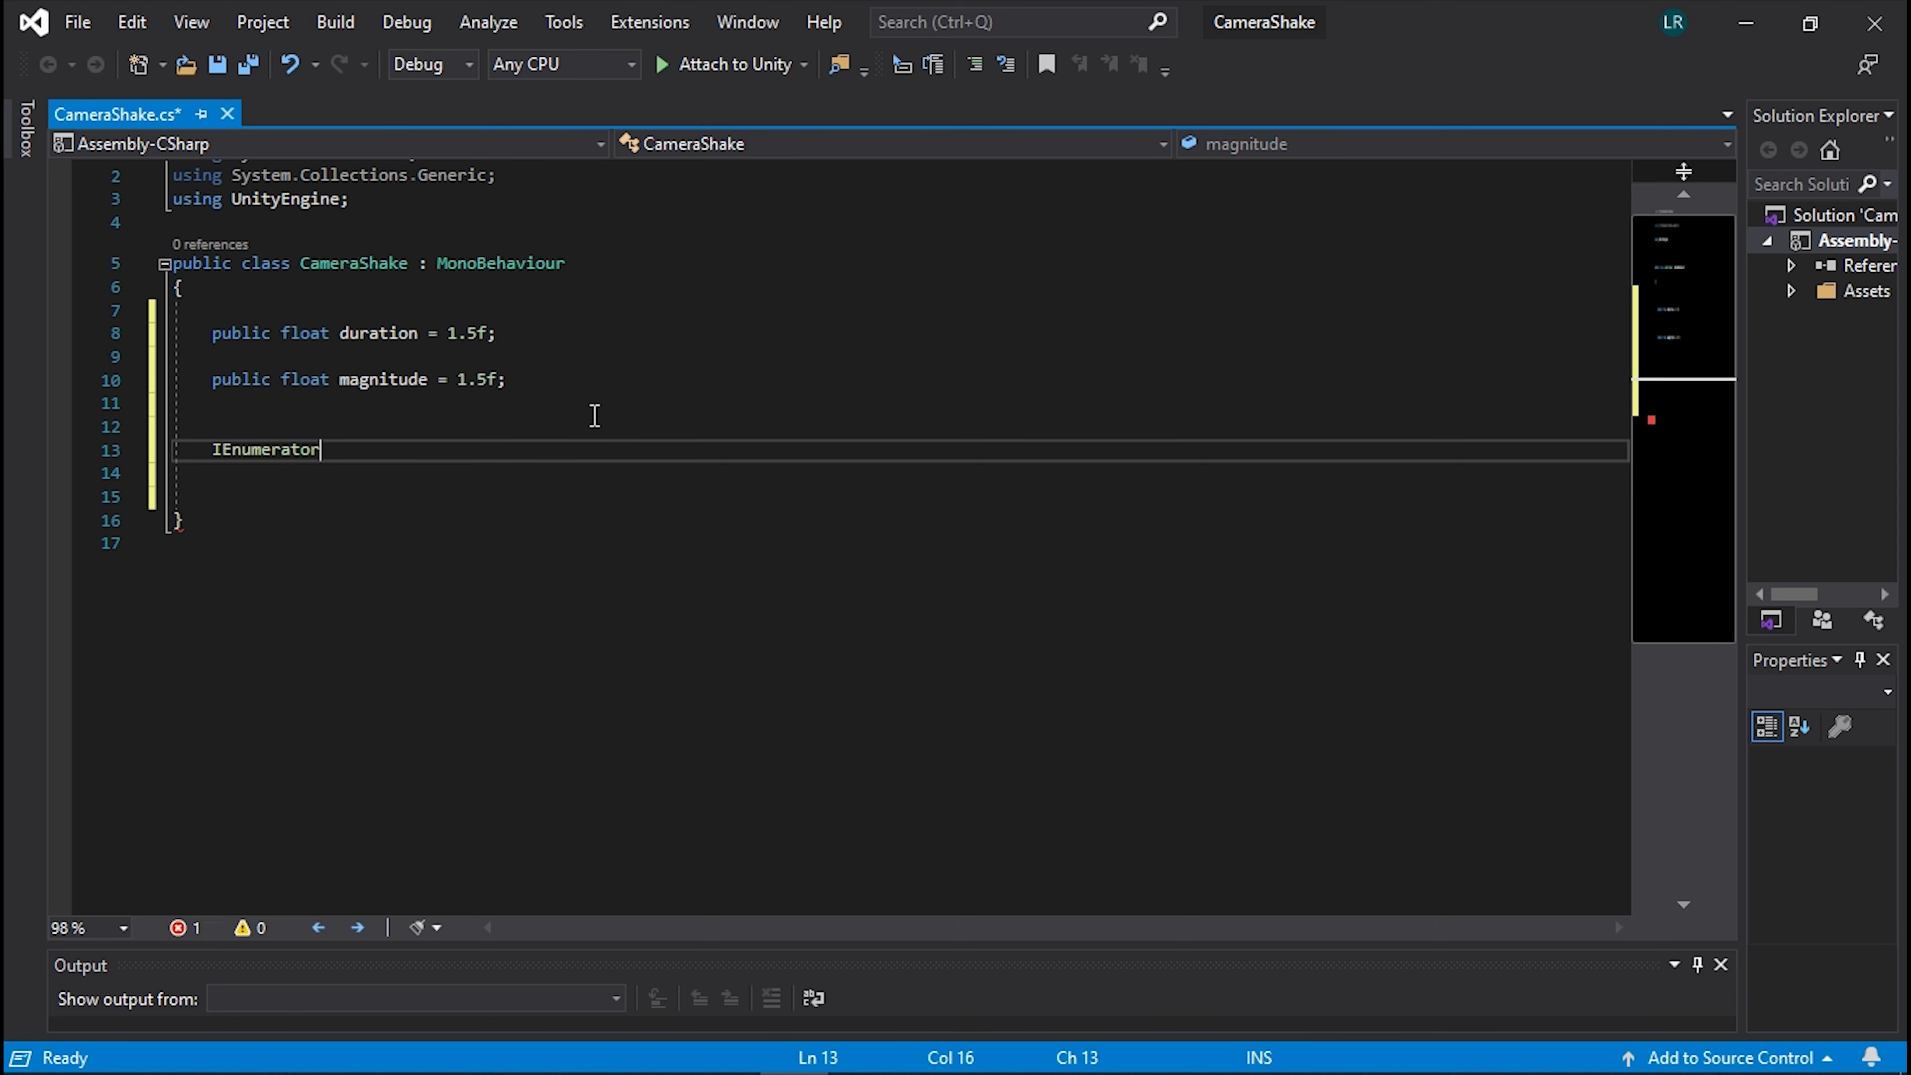
{"action": "type", "text": " shake"}
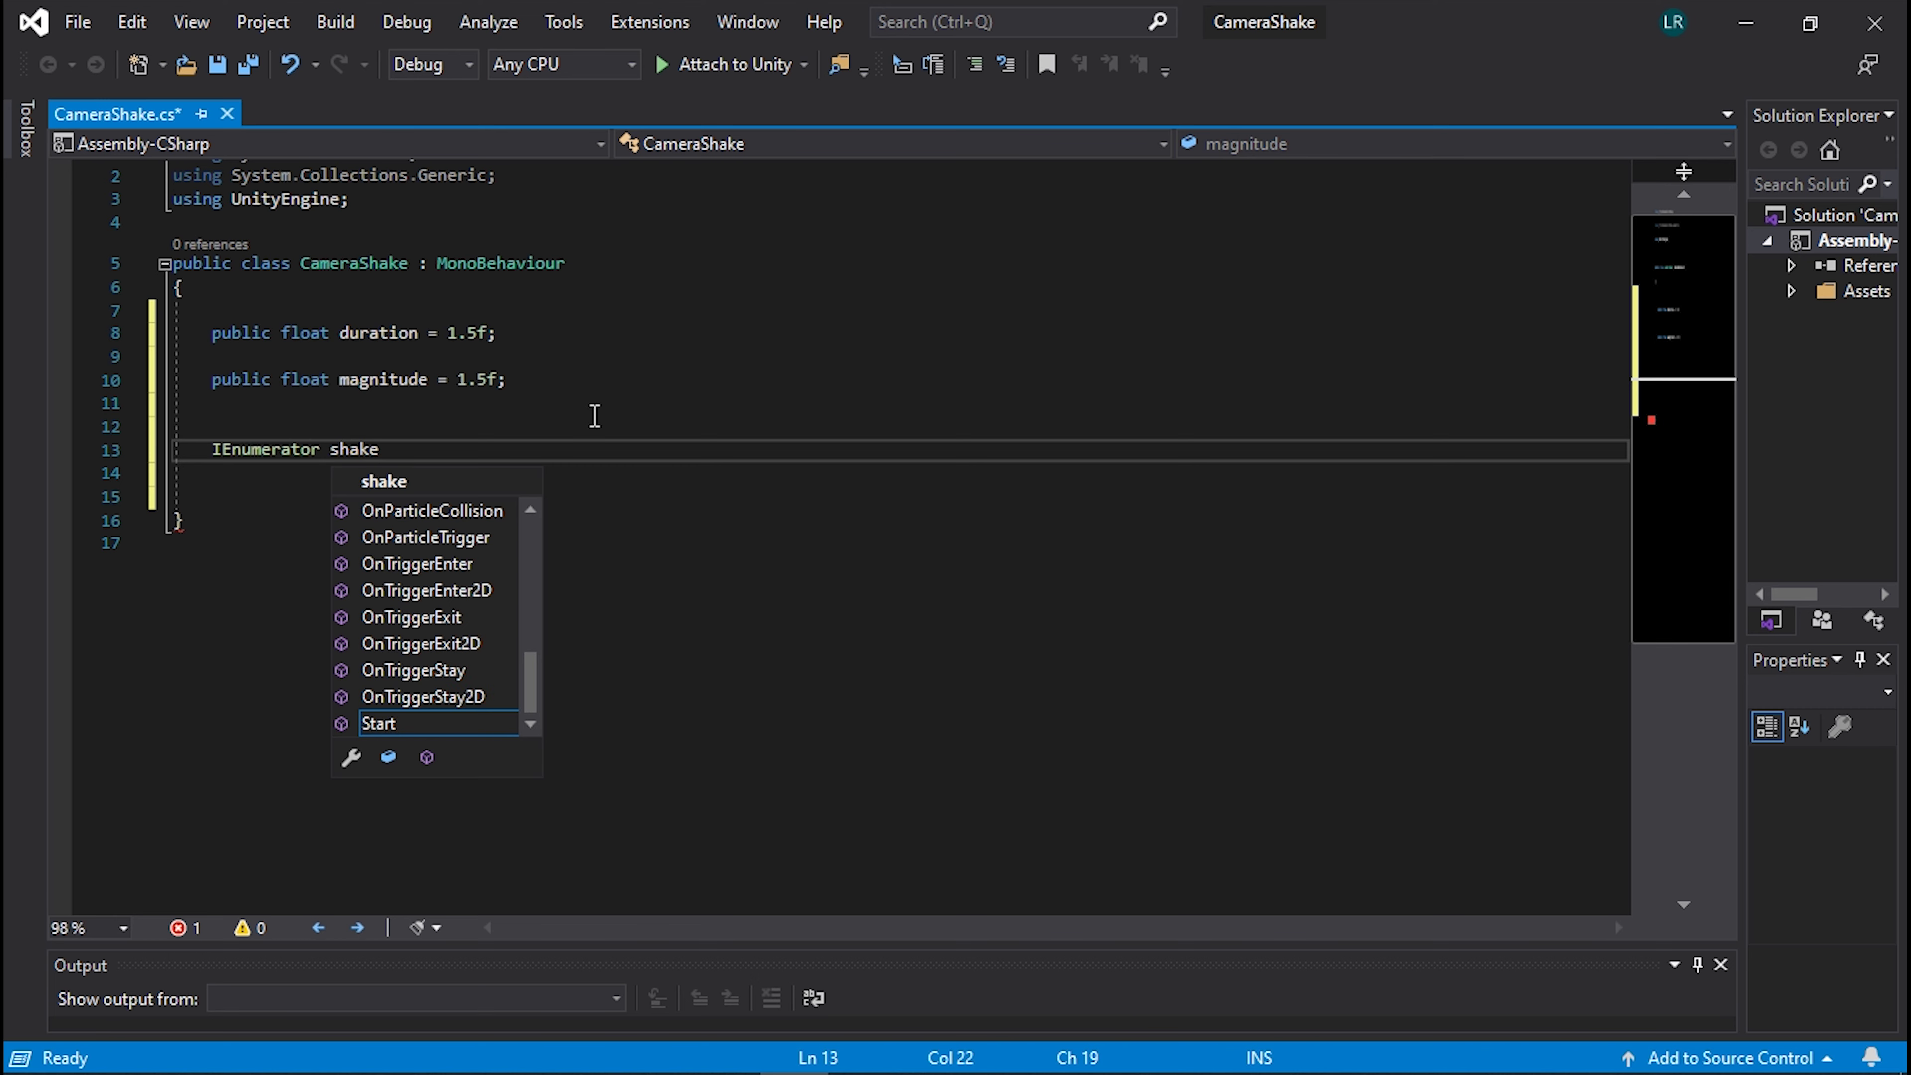
{"action": "type", "text": "() {"}
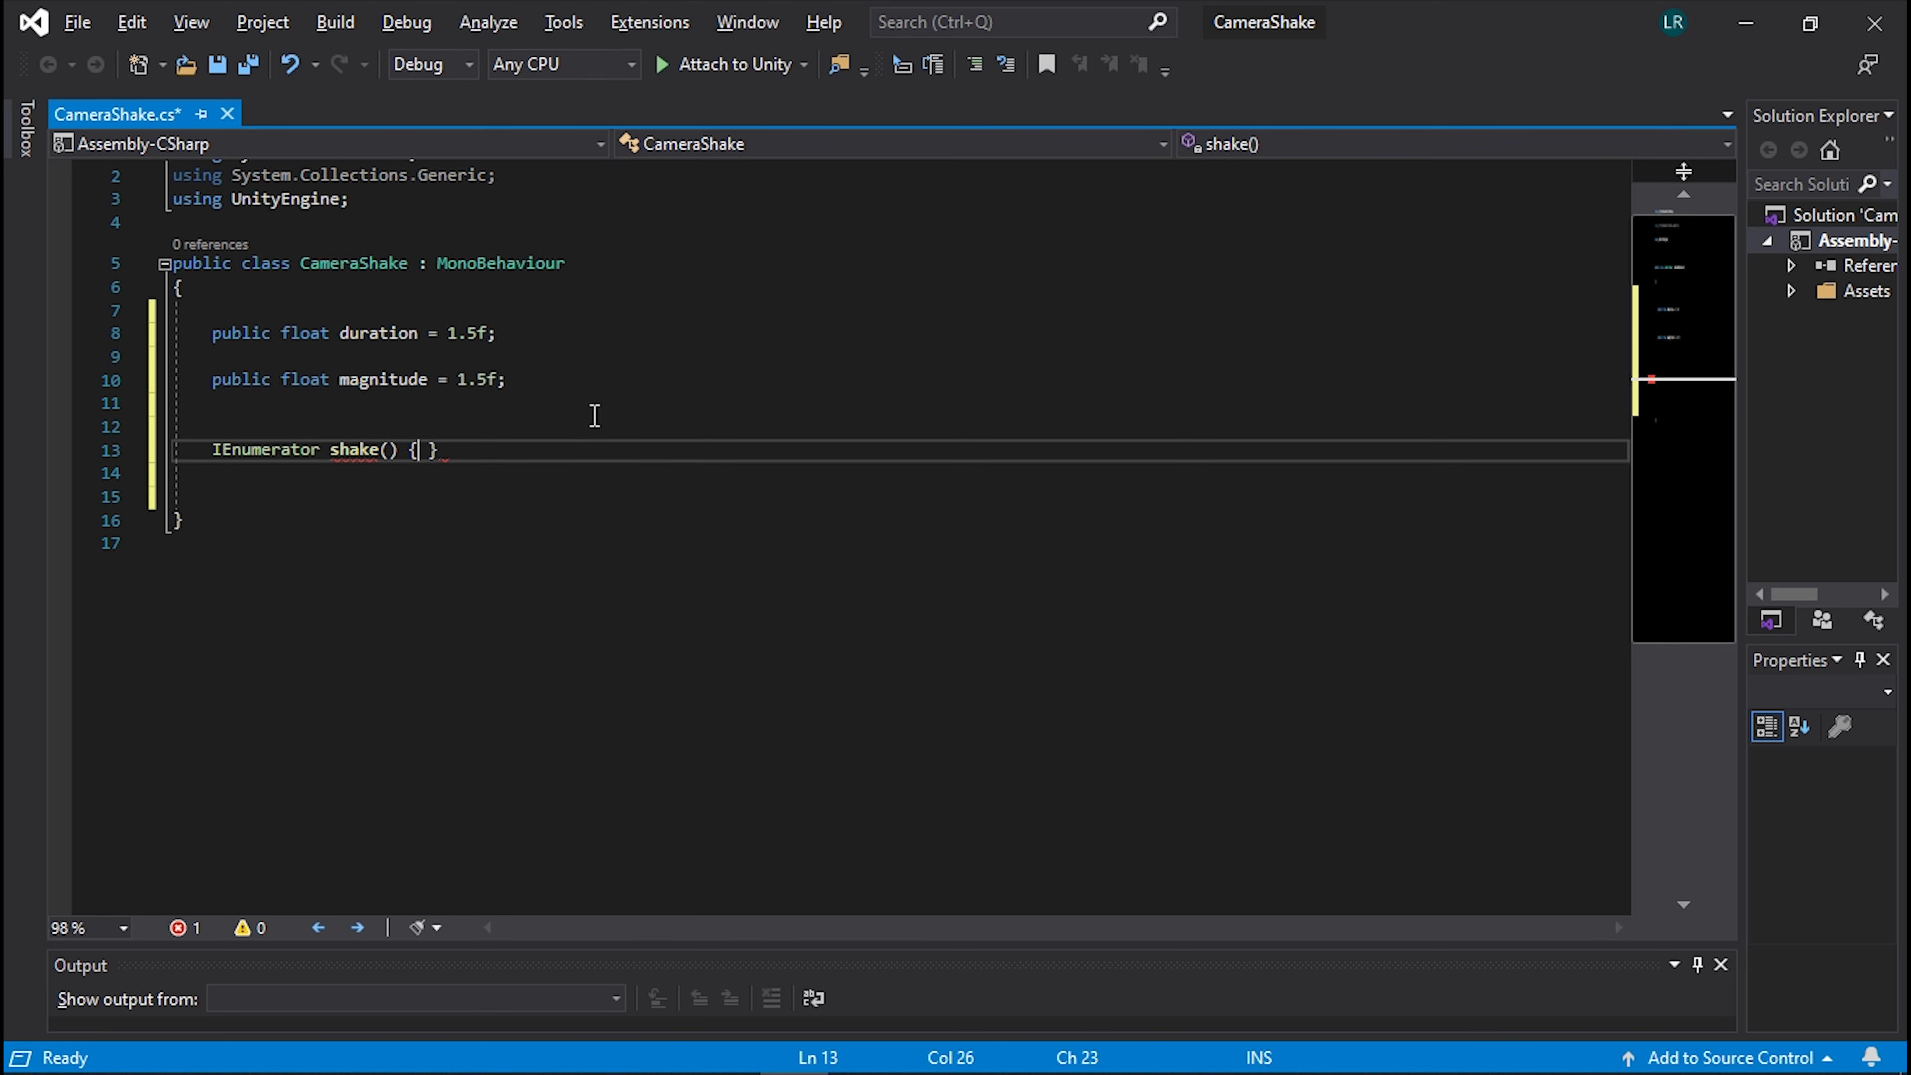
Put the method's braces on their own lines and capitalise its name to Shake.
{"action": "key", "text": "Left"}
{"action": "key", "text": "Left"}
{"action": "key", "text": "Return"}
{"action": "key", "text": "Right"}
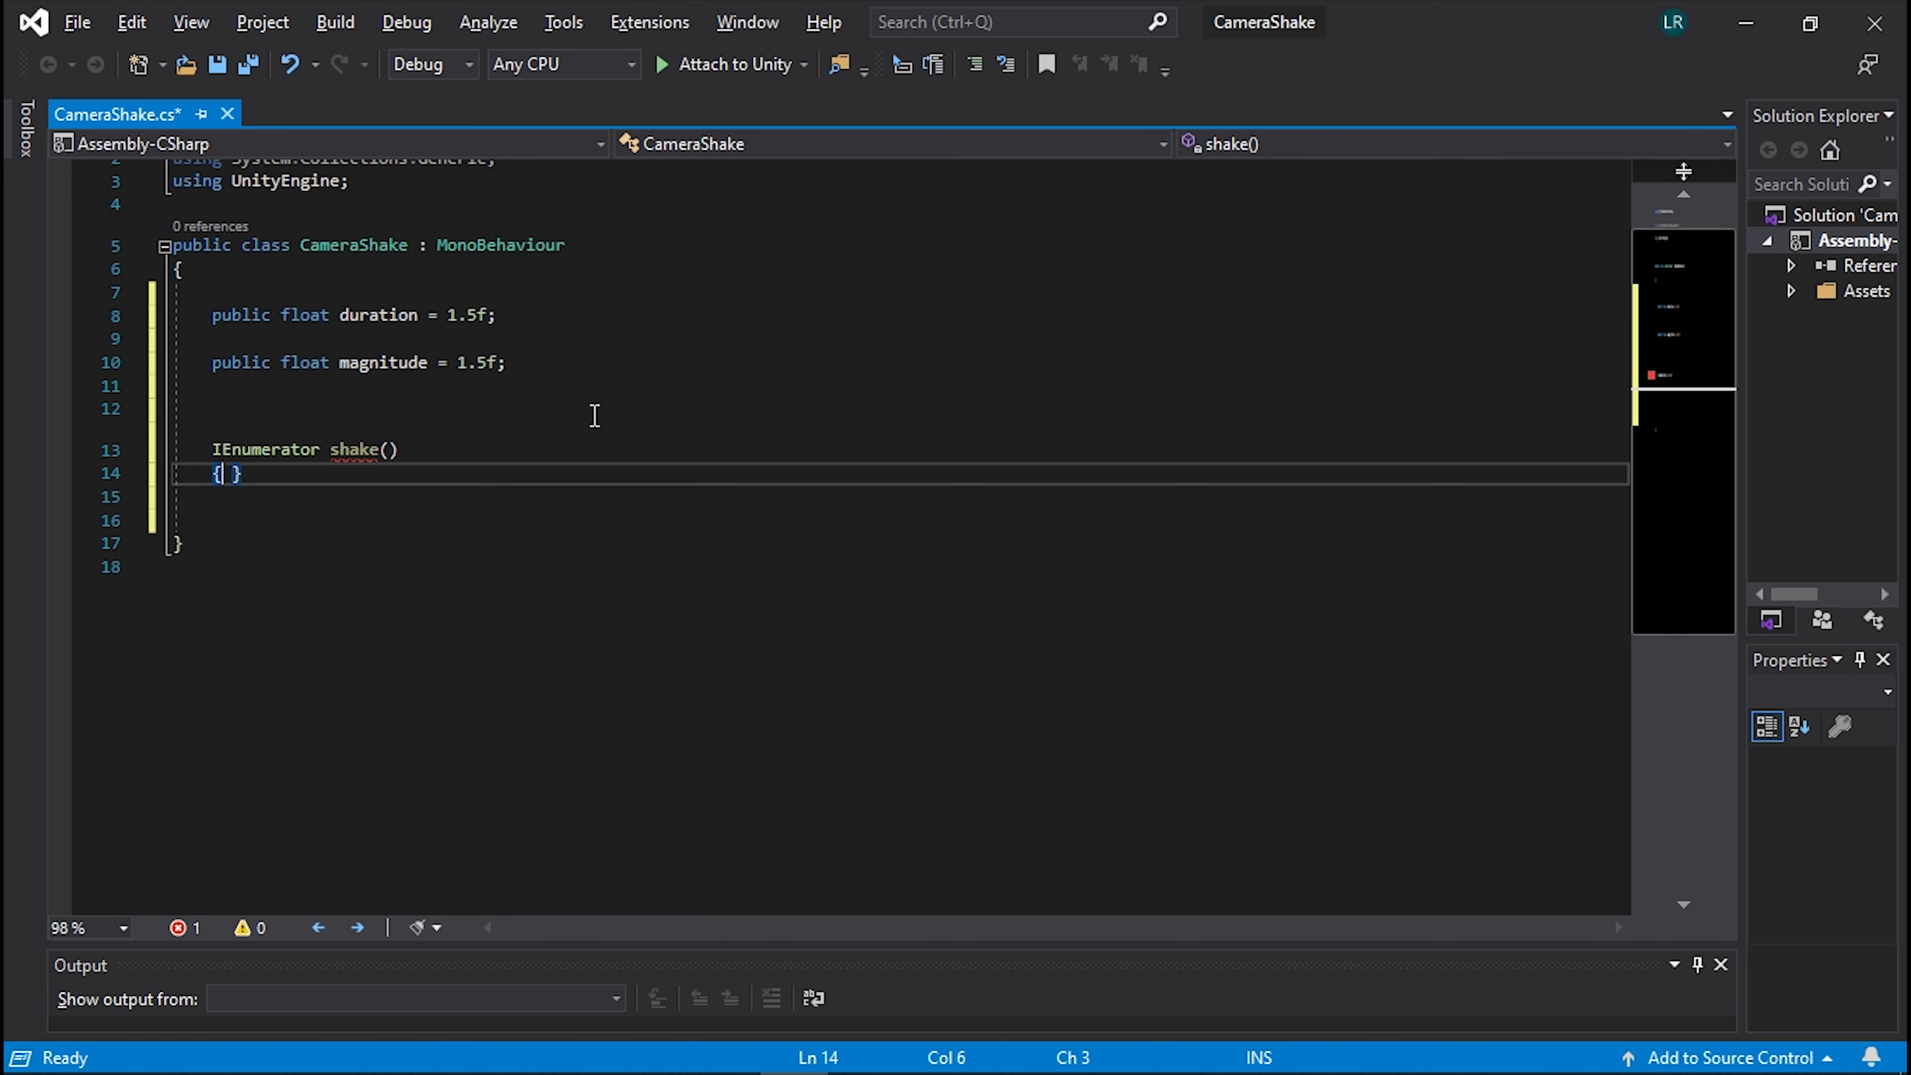
{"action": "key", "text": "Up"}
{"action": "key", "text": "Down"}
{"action": "key", "text": "Return"}
{"action": "key", "text": "Left"}
{"action": "key", "text": "Return"}
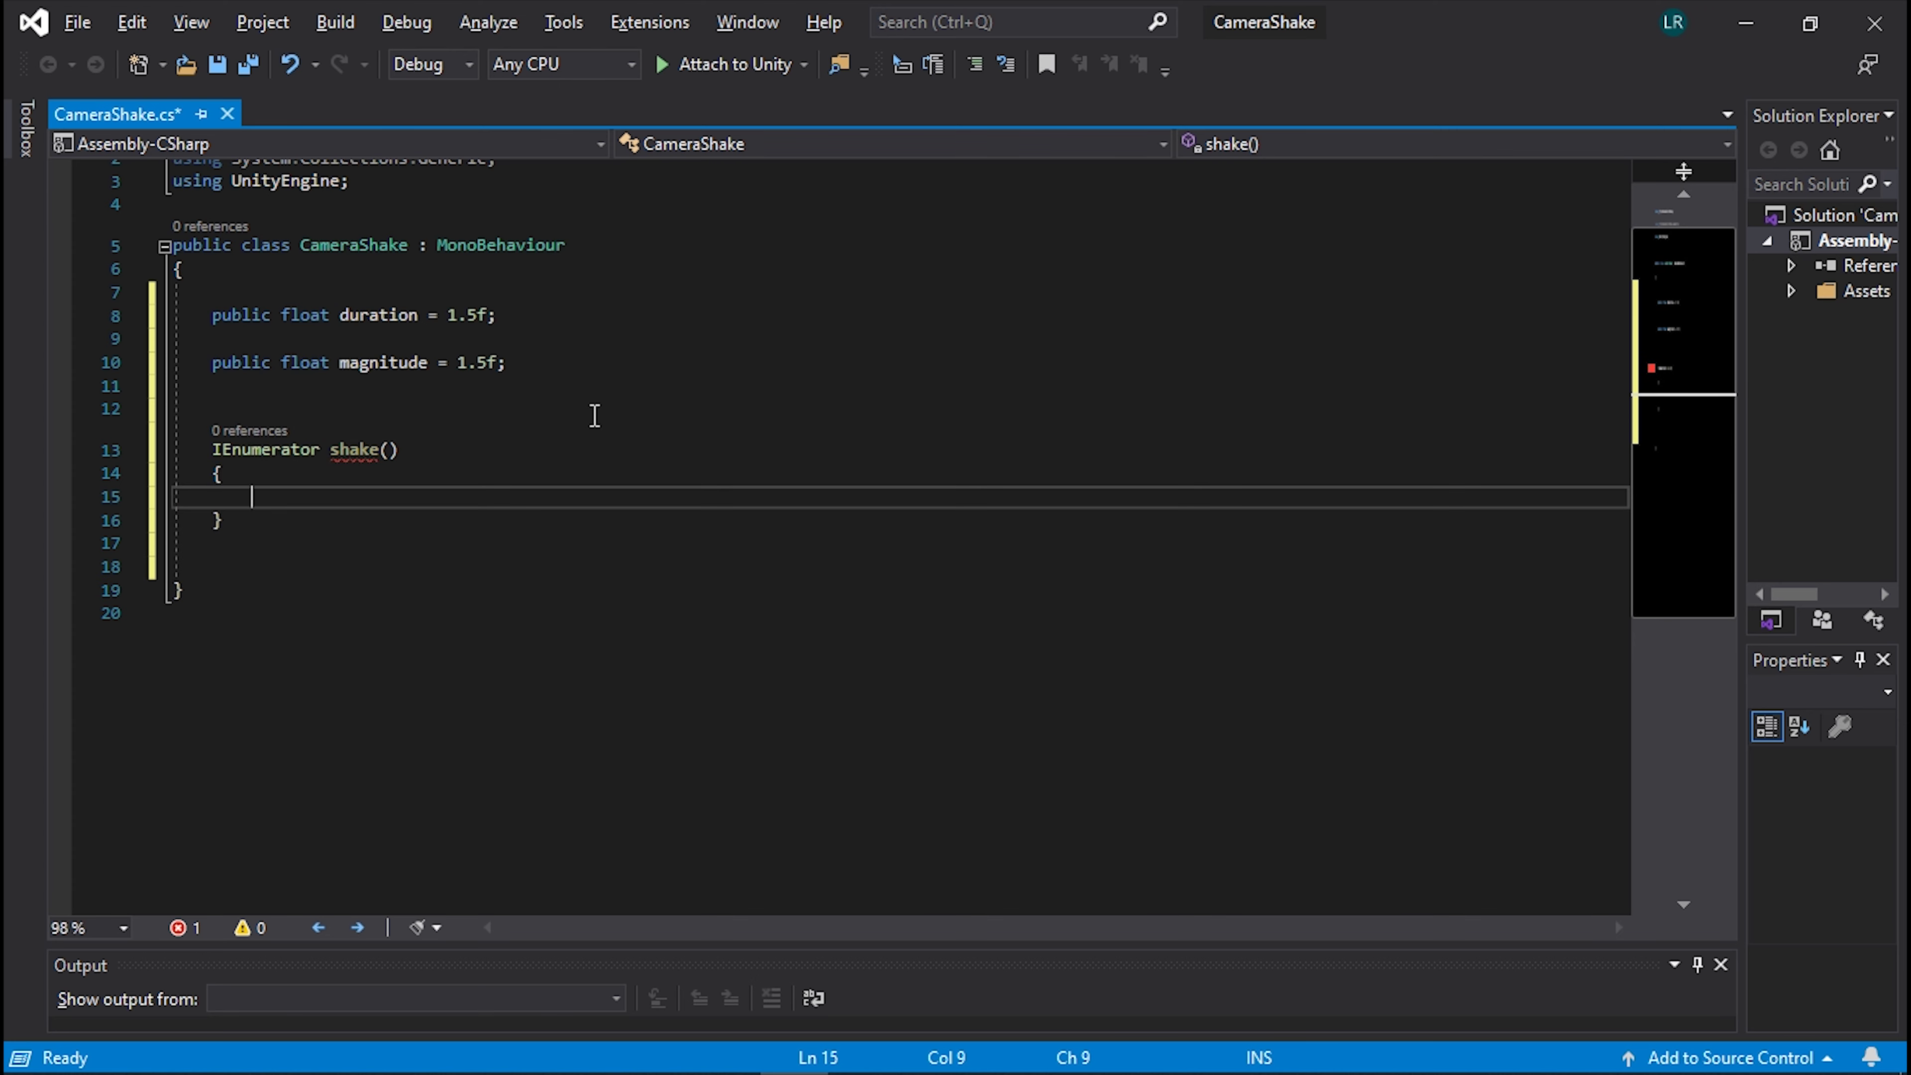
{"action": "left_click", "coordinate": [340, 452]}
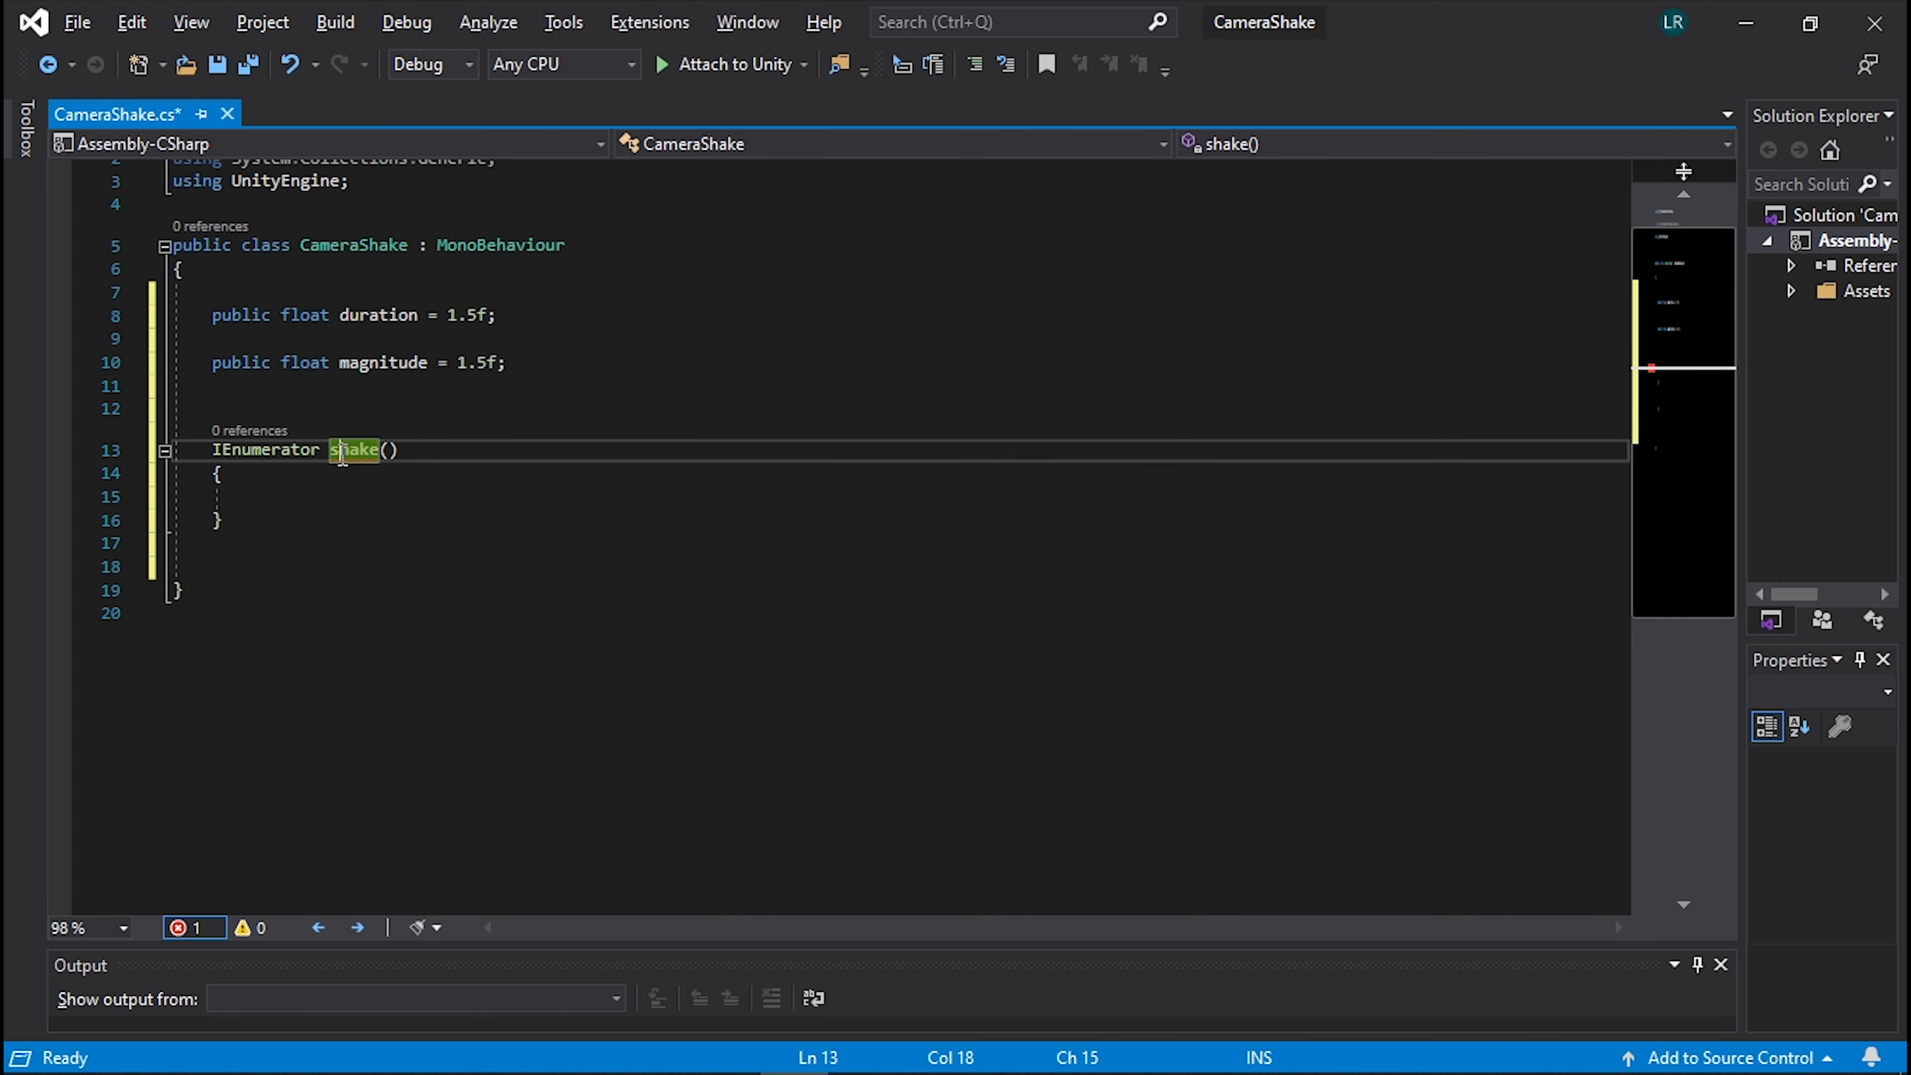
{"action": "key", "text": "BackSpace"}
{"action": "type", "text": "S"}
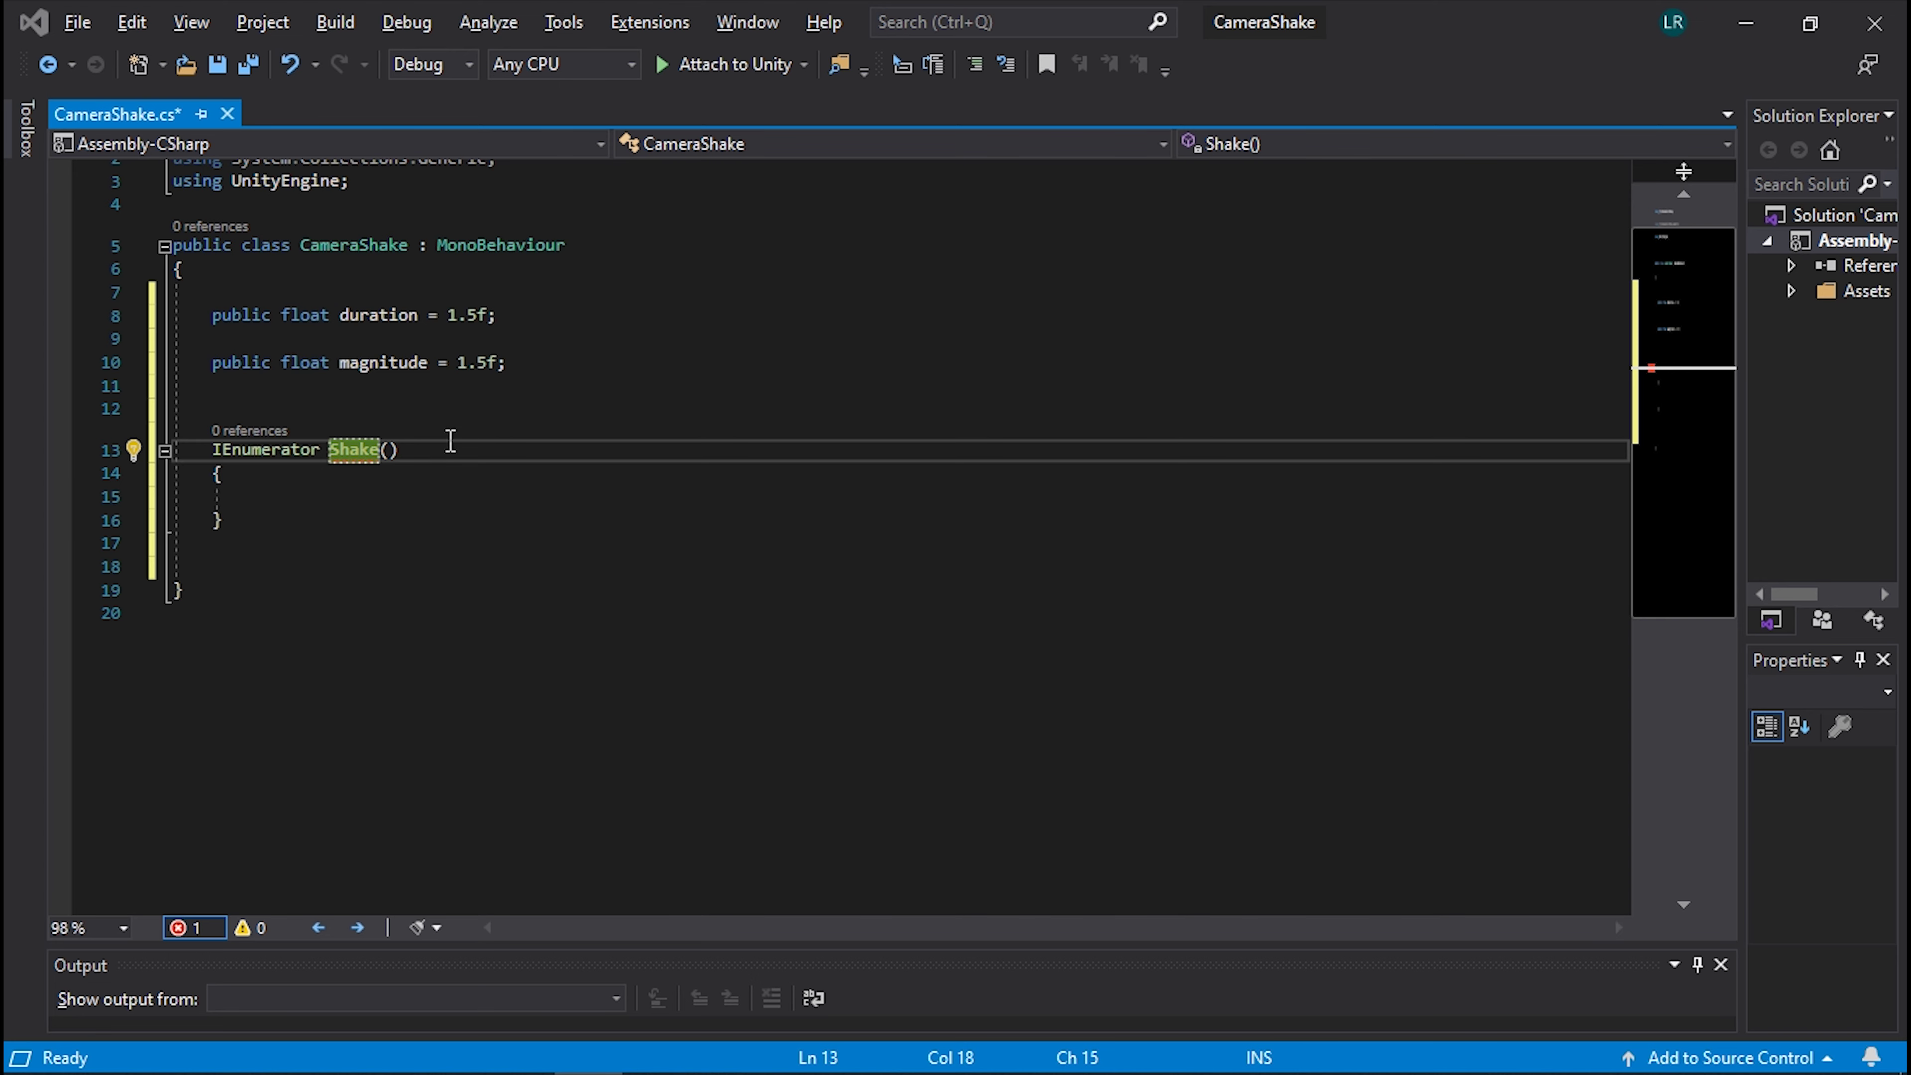
In Shake(), store Vector3 originalPosition = transform.localPosition;.
{"action": "scroll", "coordinate": [444, 452], "scroll_direction": "down", "scroll_amount": 1}
{"action": "left_click", "coordinate": [369, 433]}
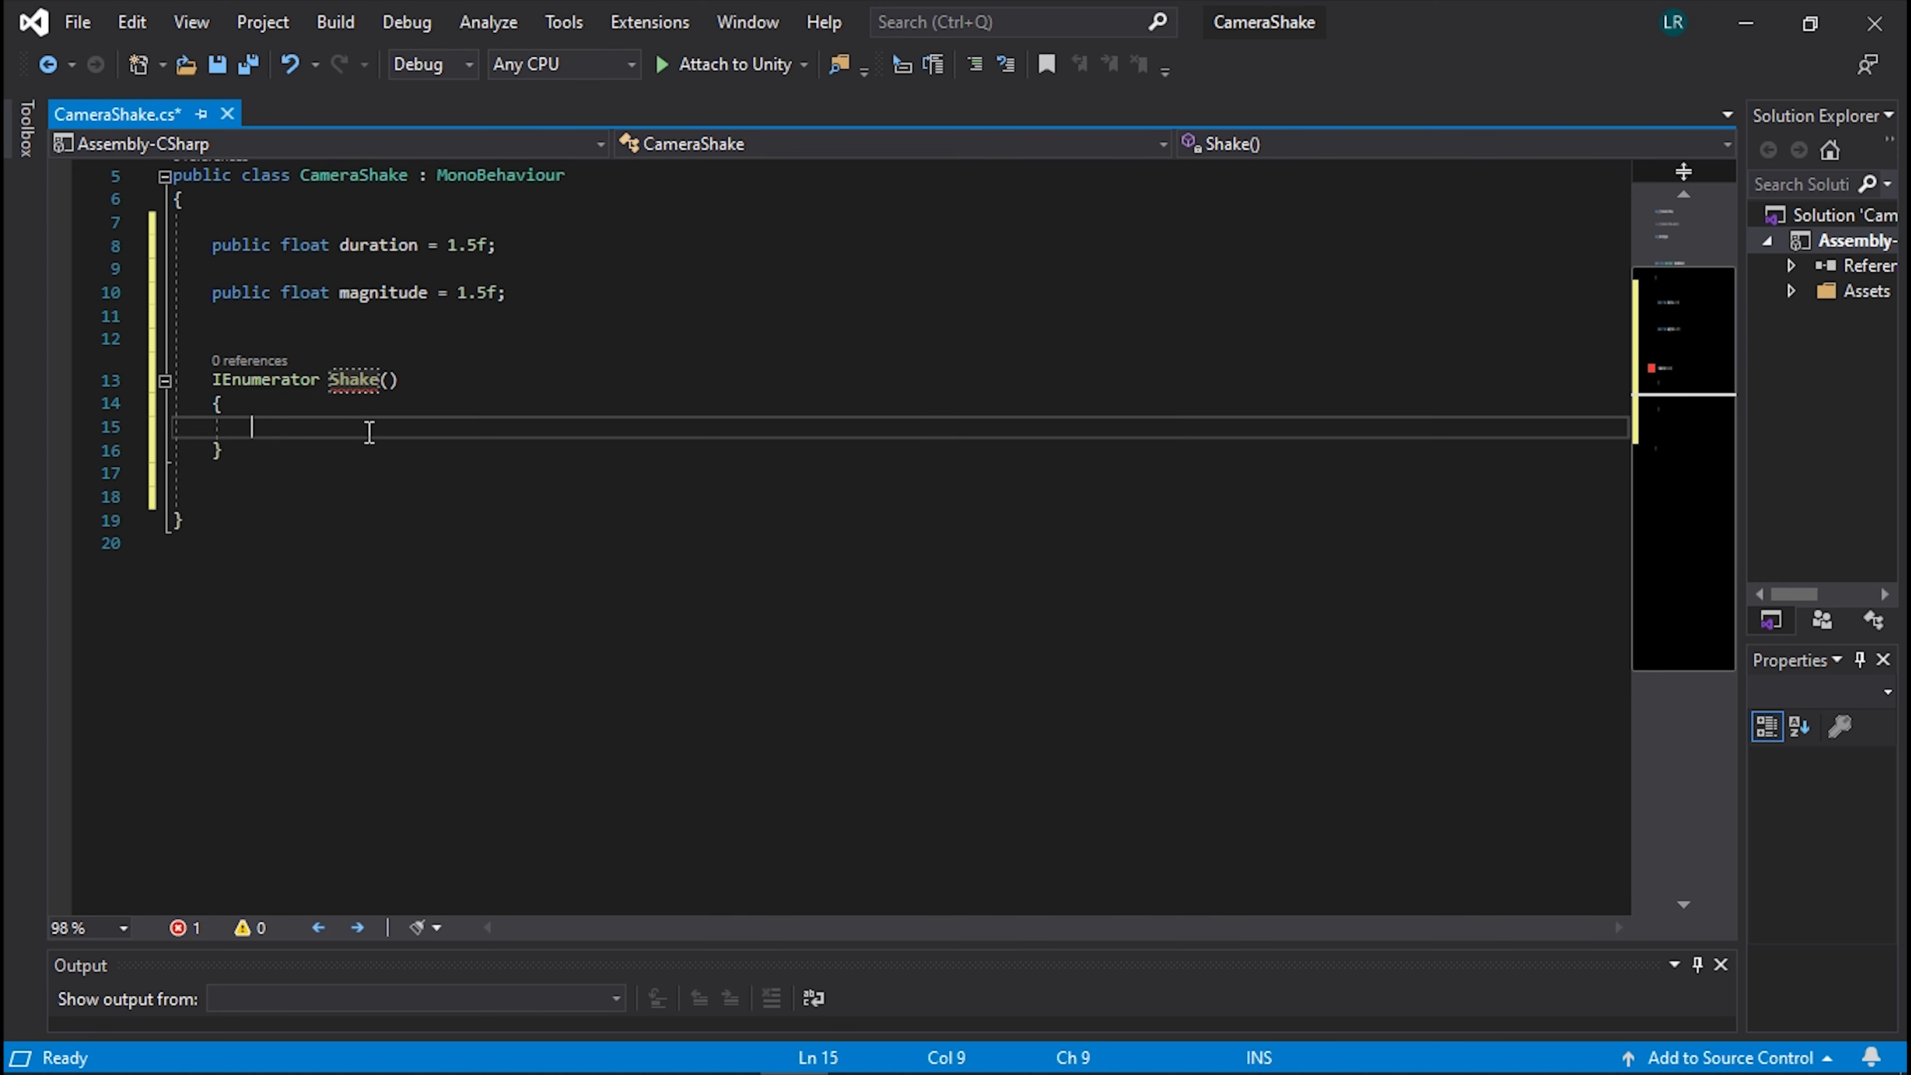
{"action": "key", "text": "Return"}
{"action": "key", "text": "Return"}
{"action": "key", "text": "Up"}
{"action": "key", "text": "Up"}
{"action": "type", "text": "c"}
{"action": "key", "text": "BackSpace"}
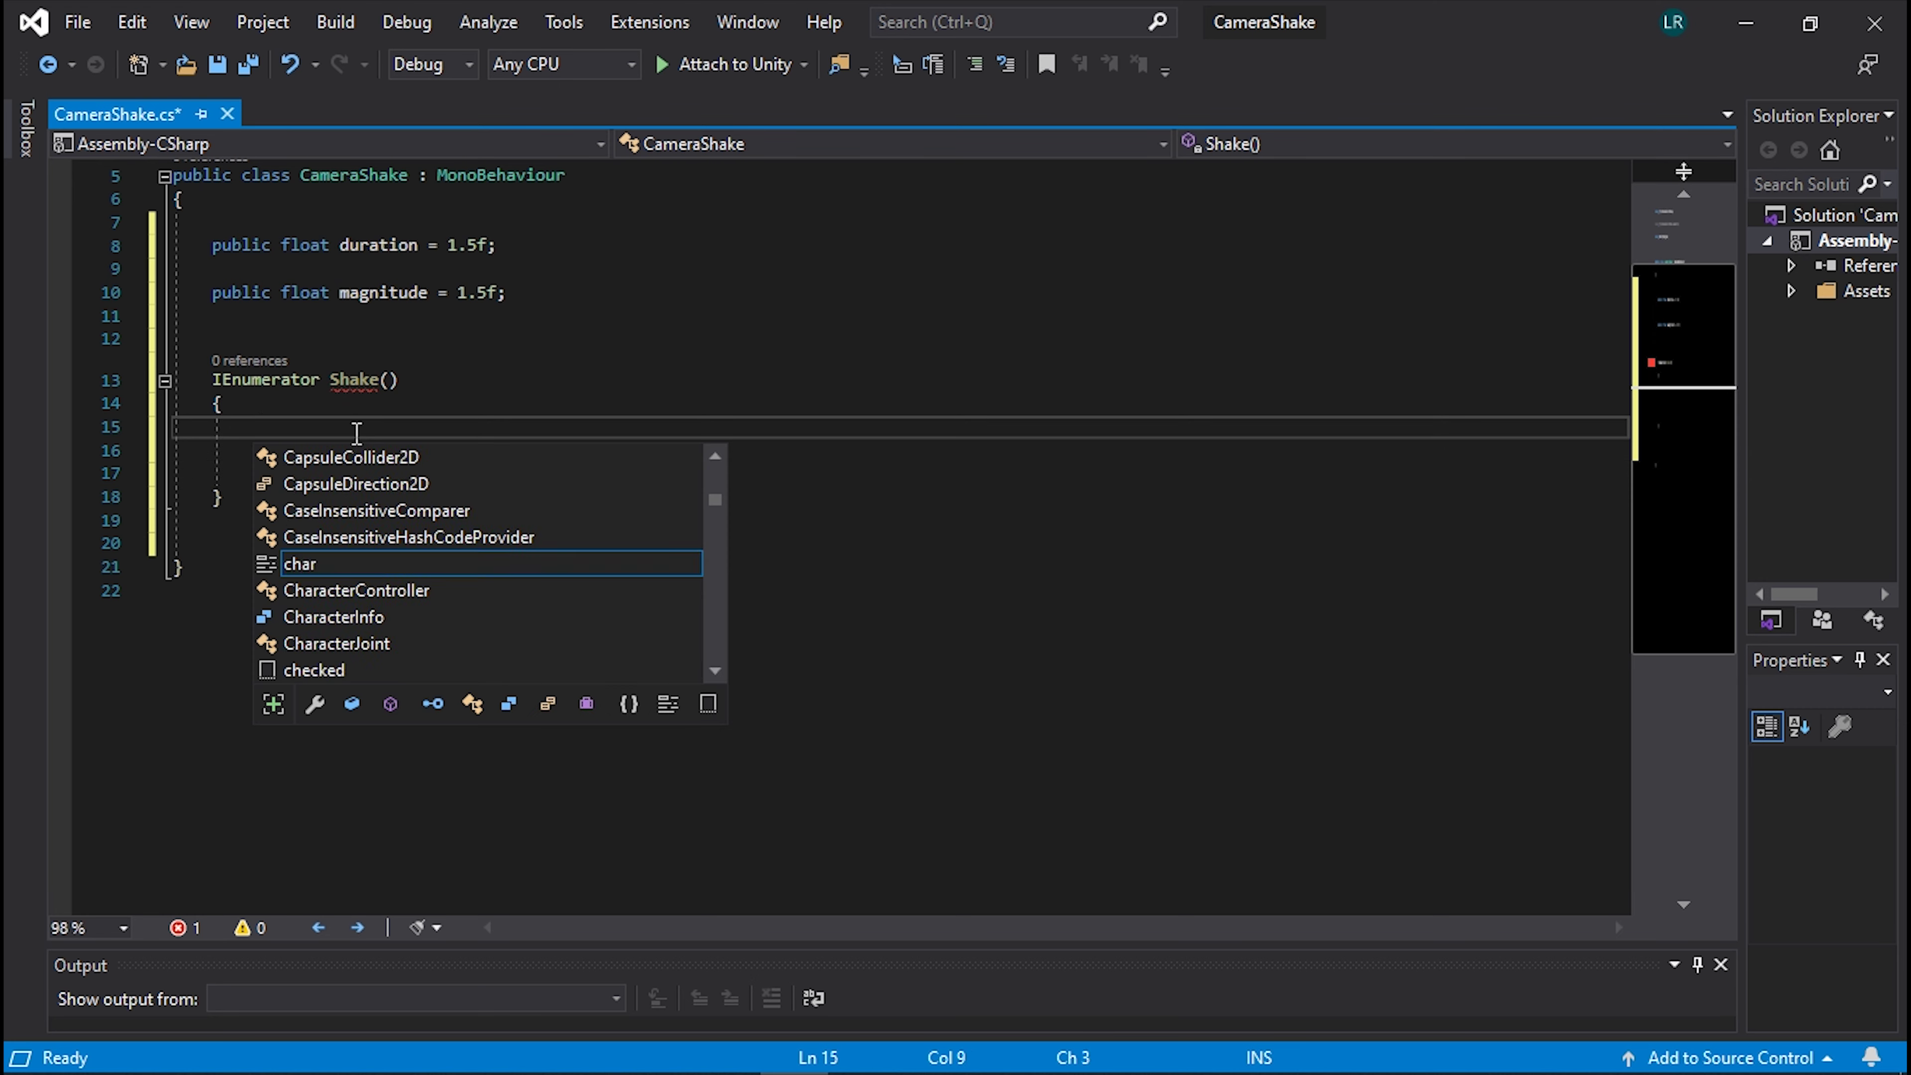
{"action": "type", "text": "ve"}
{"action": "key", "text": "Down"}
{"action": "key", "text": "Down"}
{"action": "key", "text": "Tab"}
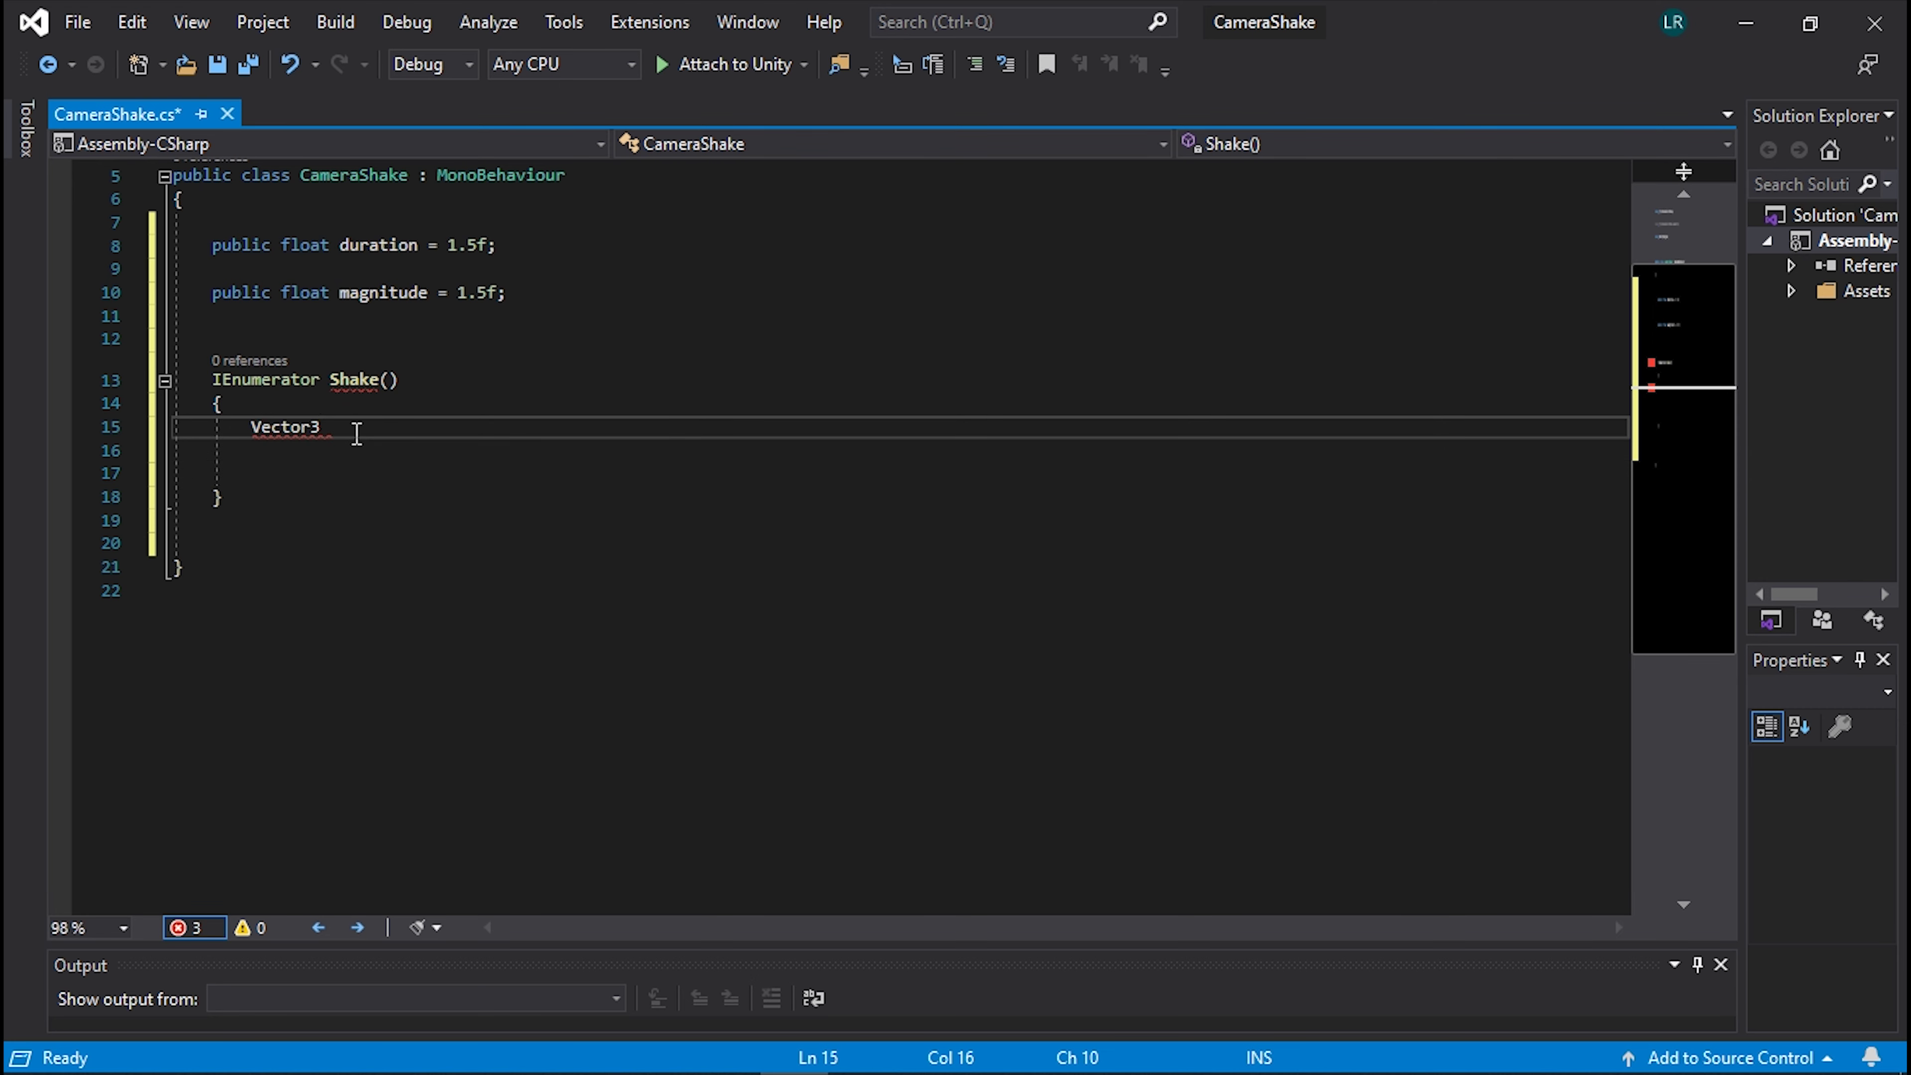
{"action": "type", "text": " origi"}
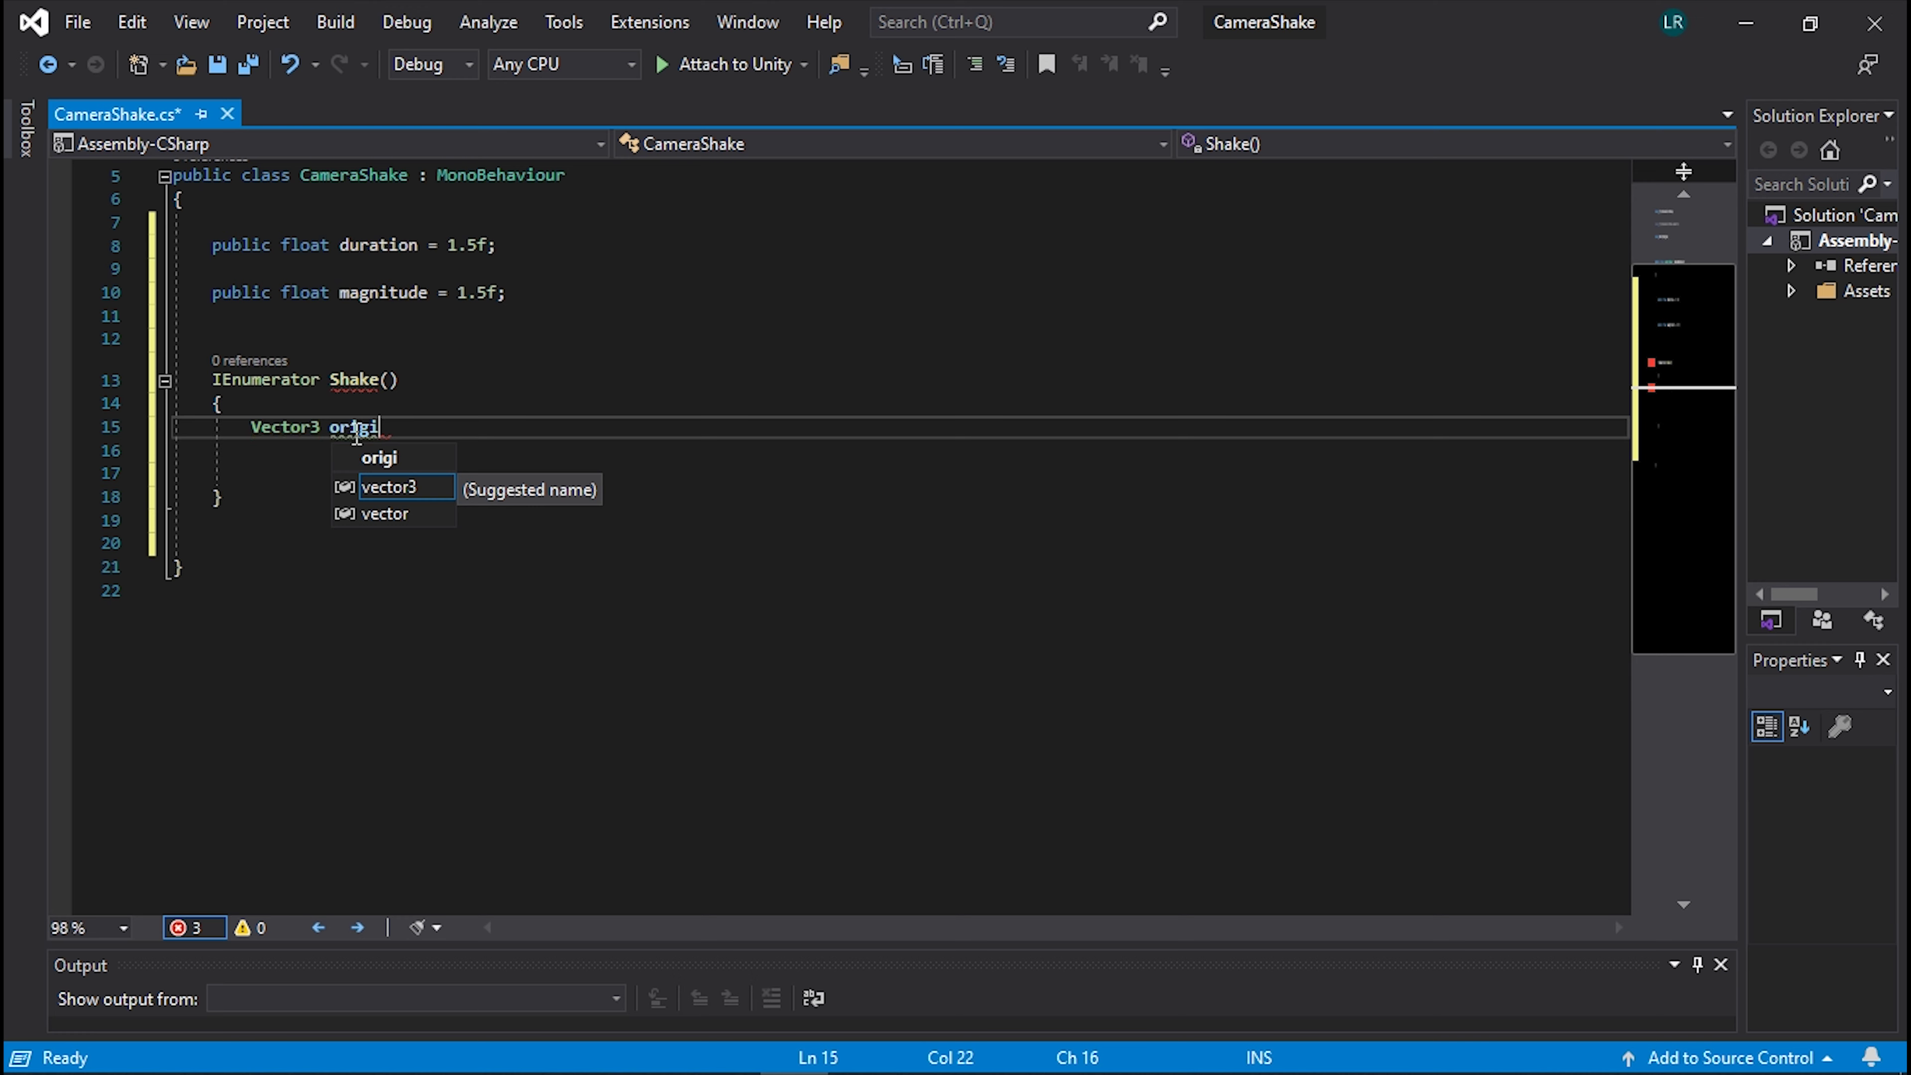
{"action": "type", "text": "nalPosition"}
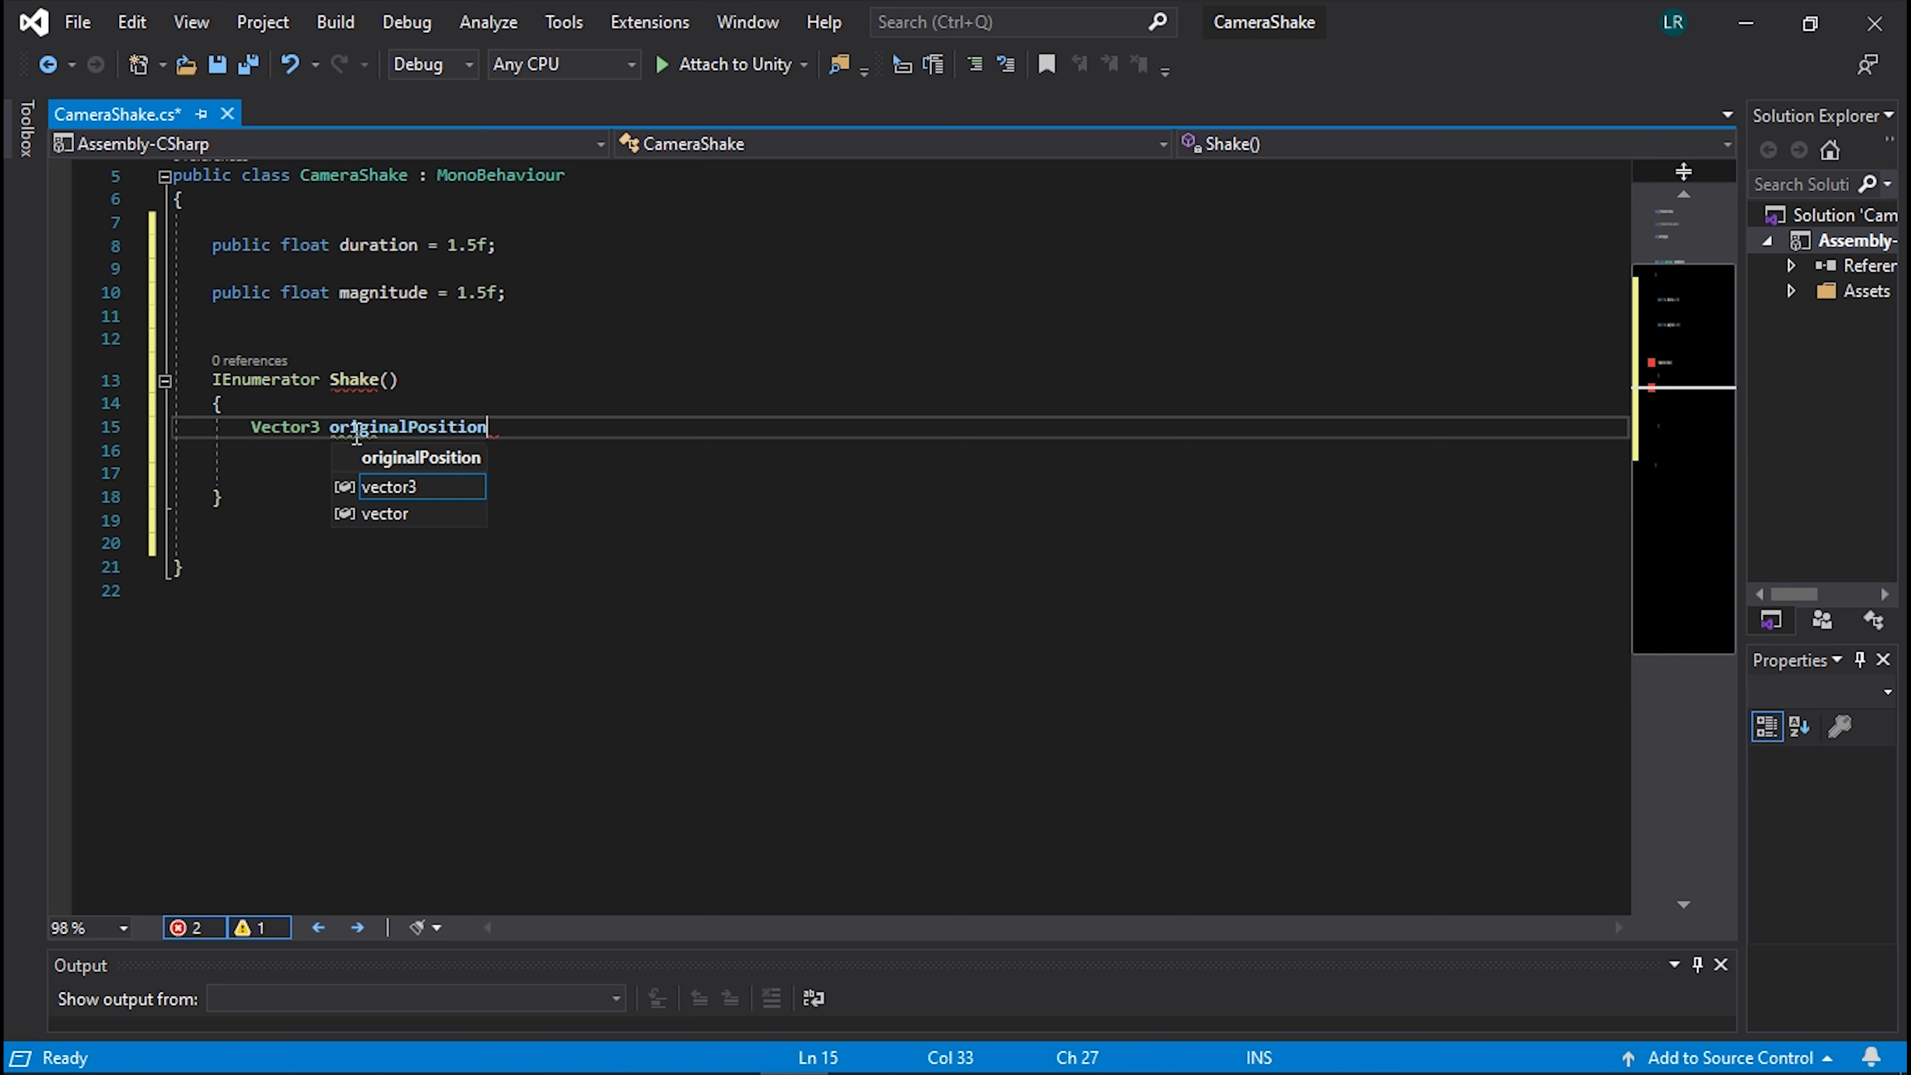
{"action": "type", "text": "="}
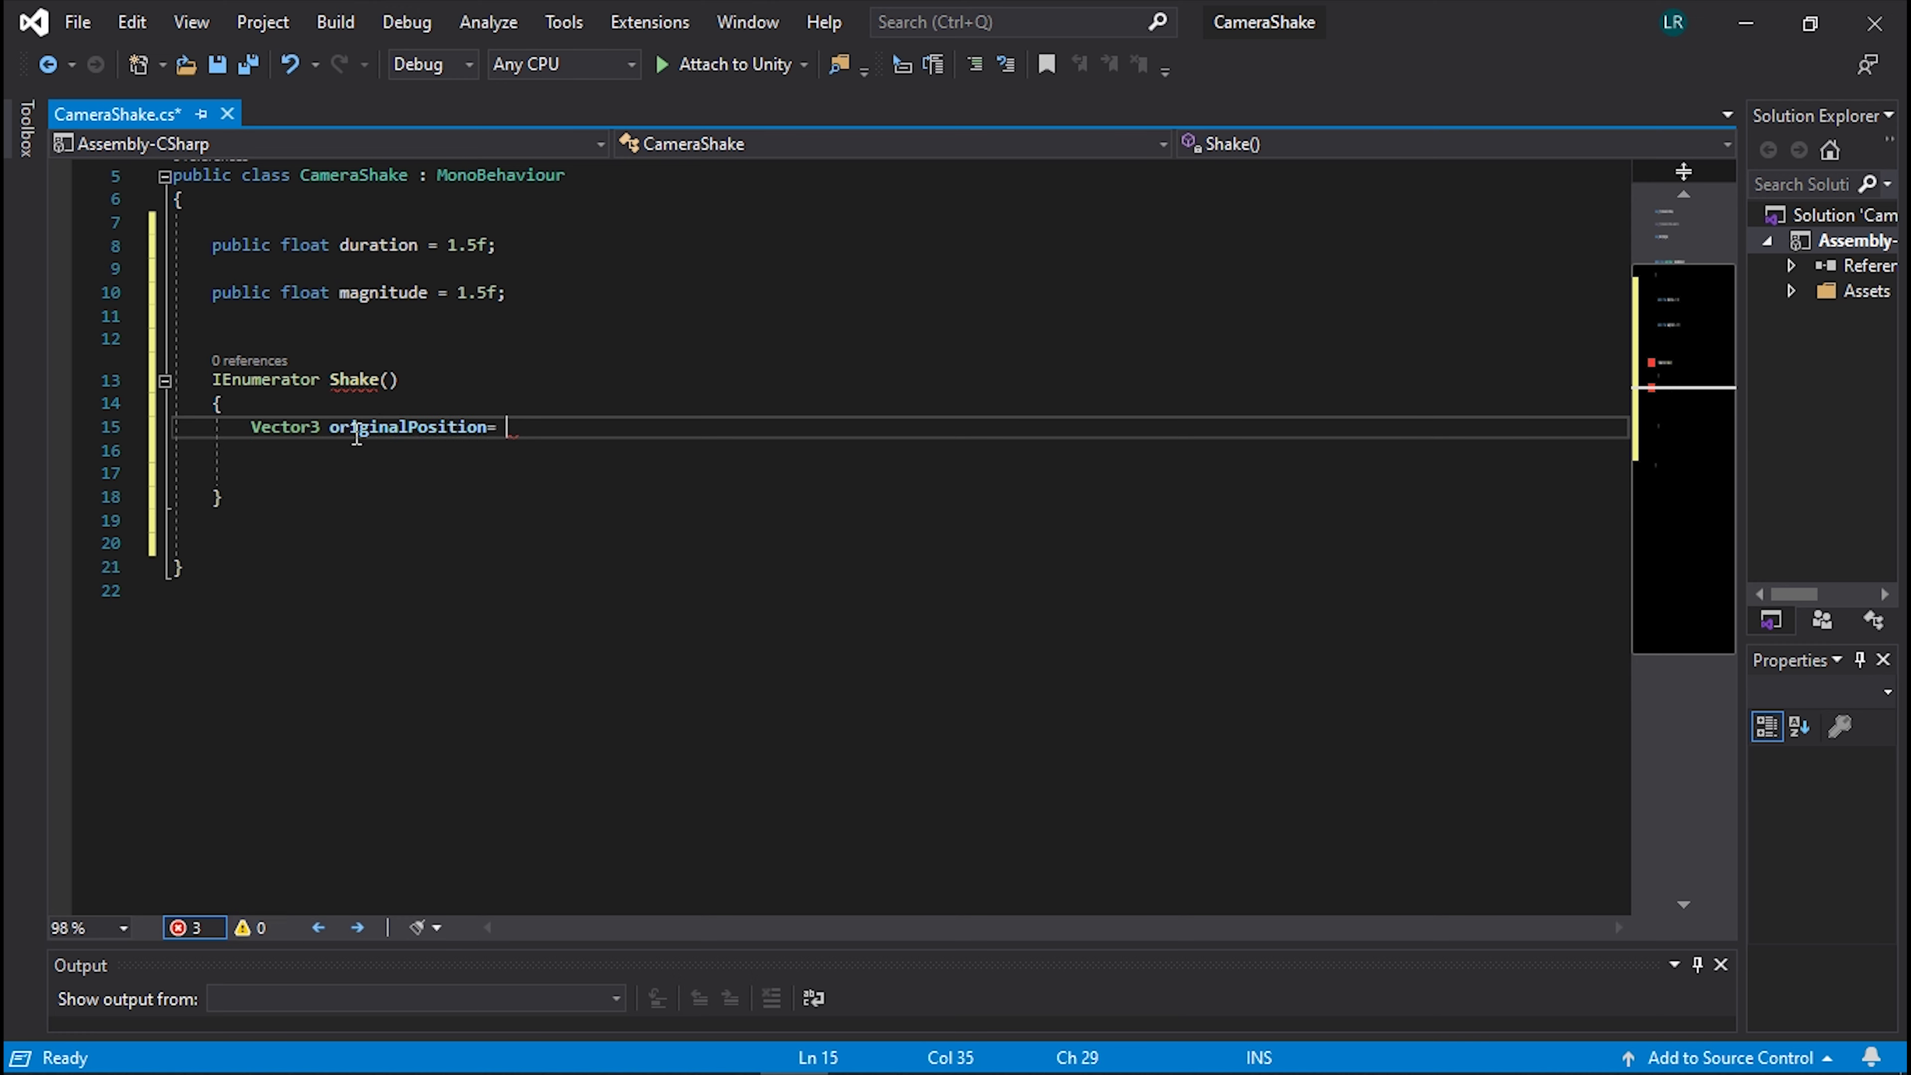
{"action": "type", "text": " trans"}
{"action": "key", "text": "Tab"}
{"action": "type", "text": "."}
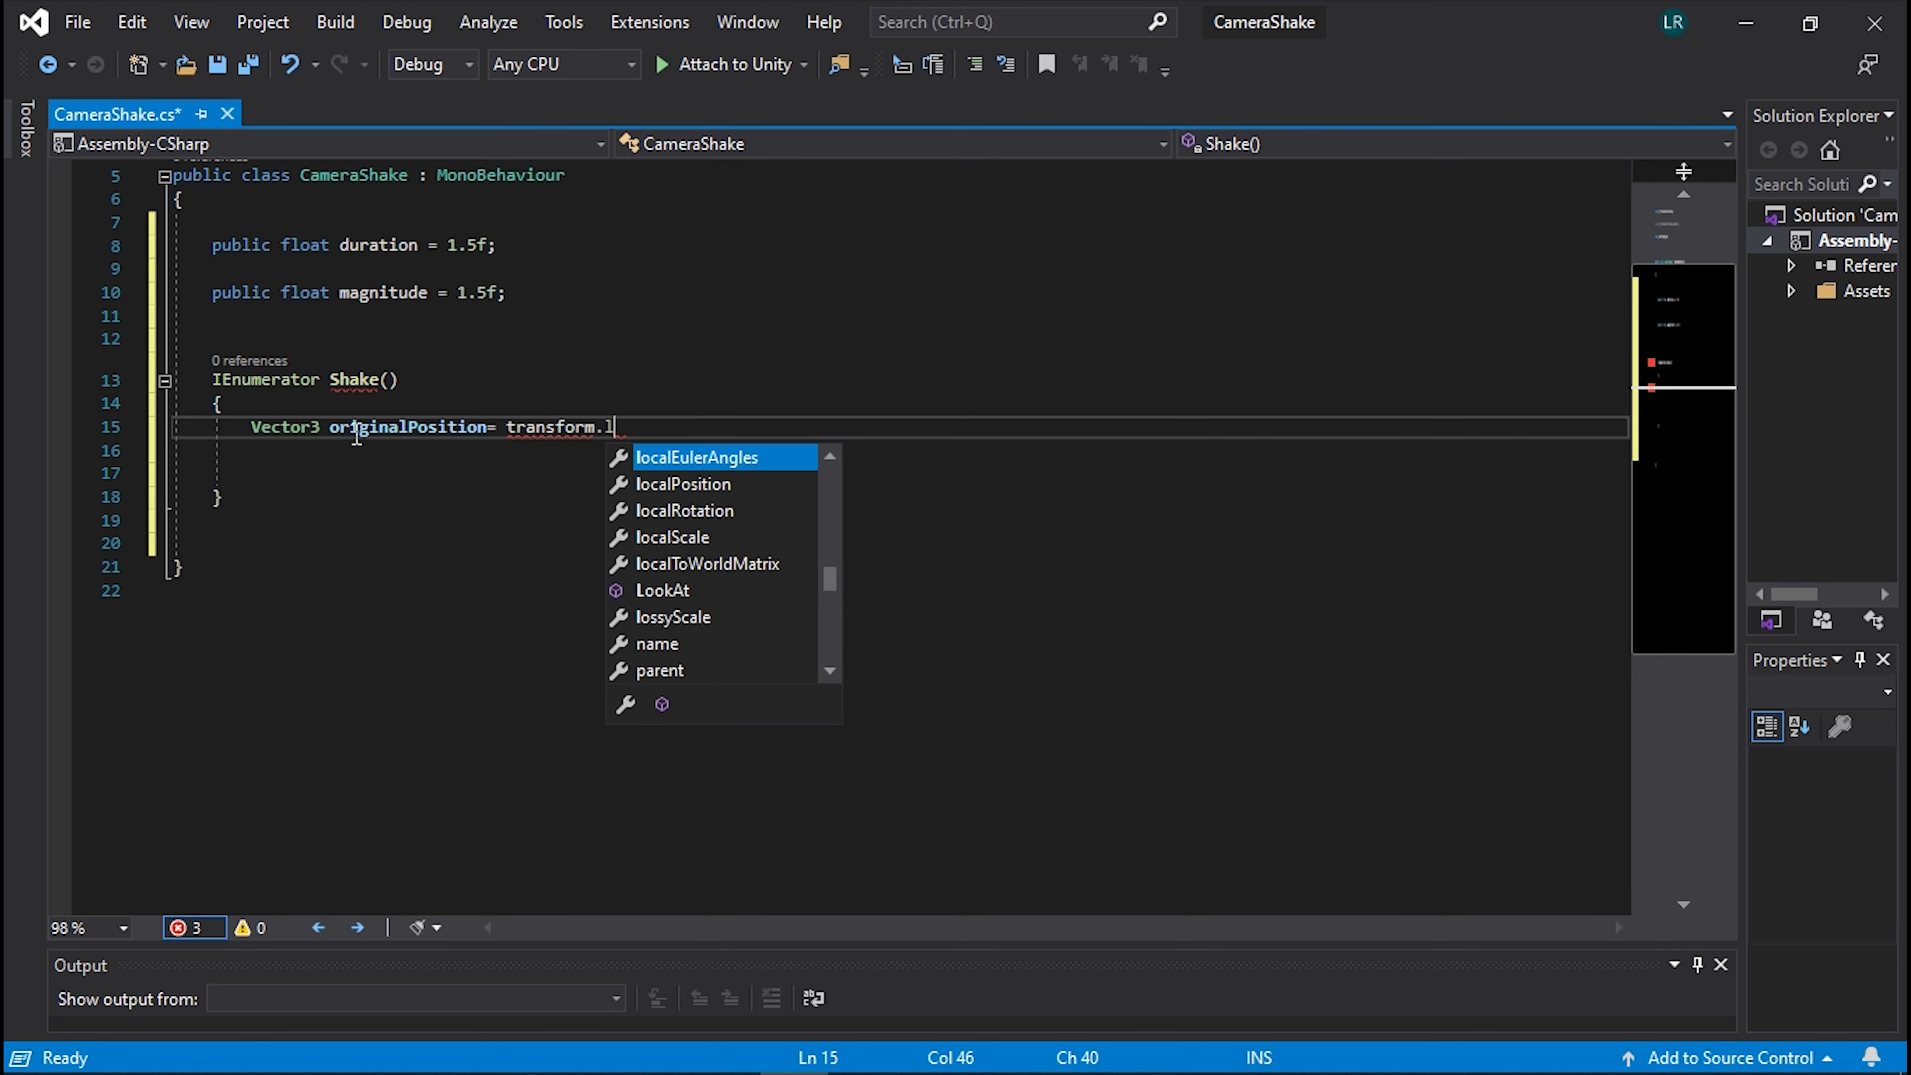
{"action": "type", "text": "lo"}
{"action": "key", "text": "Down"}
{"action": "key", "text": "Tab"}
{"action": "type", "text": ";"}
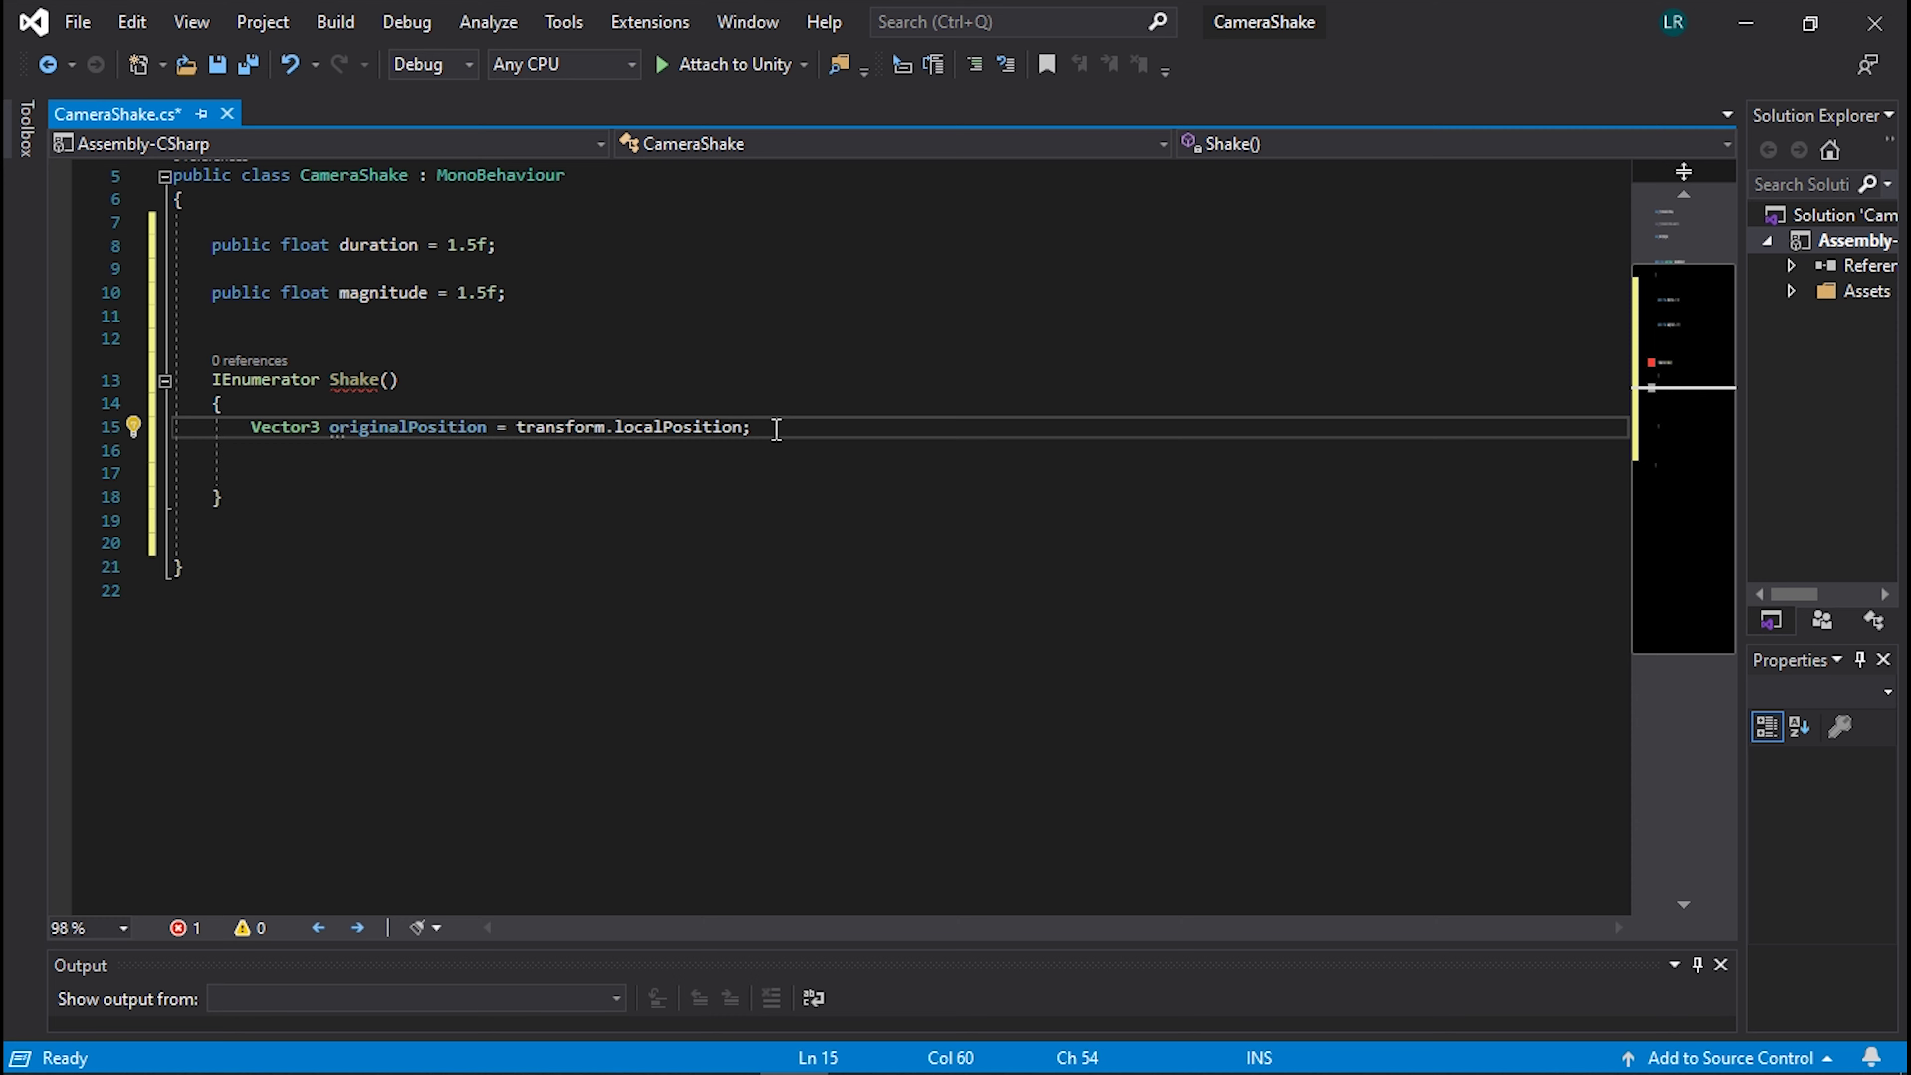
Add float elapsed = 0f; and a while (elapsed < duration) loop.
{"action": "key", "text": "Return"}
{"action": "key", "text": "Return"}
{"action": "type", "text": "flo"}
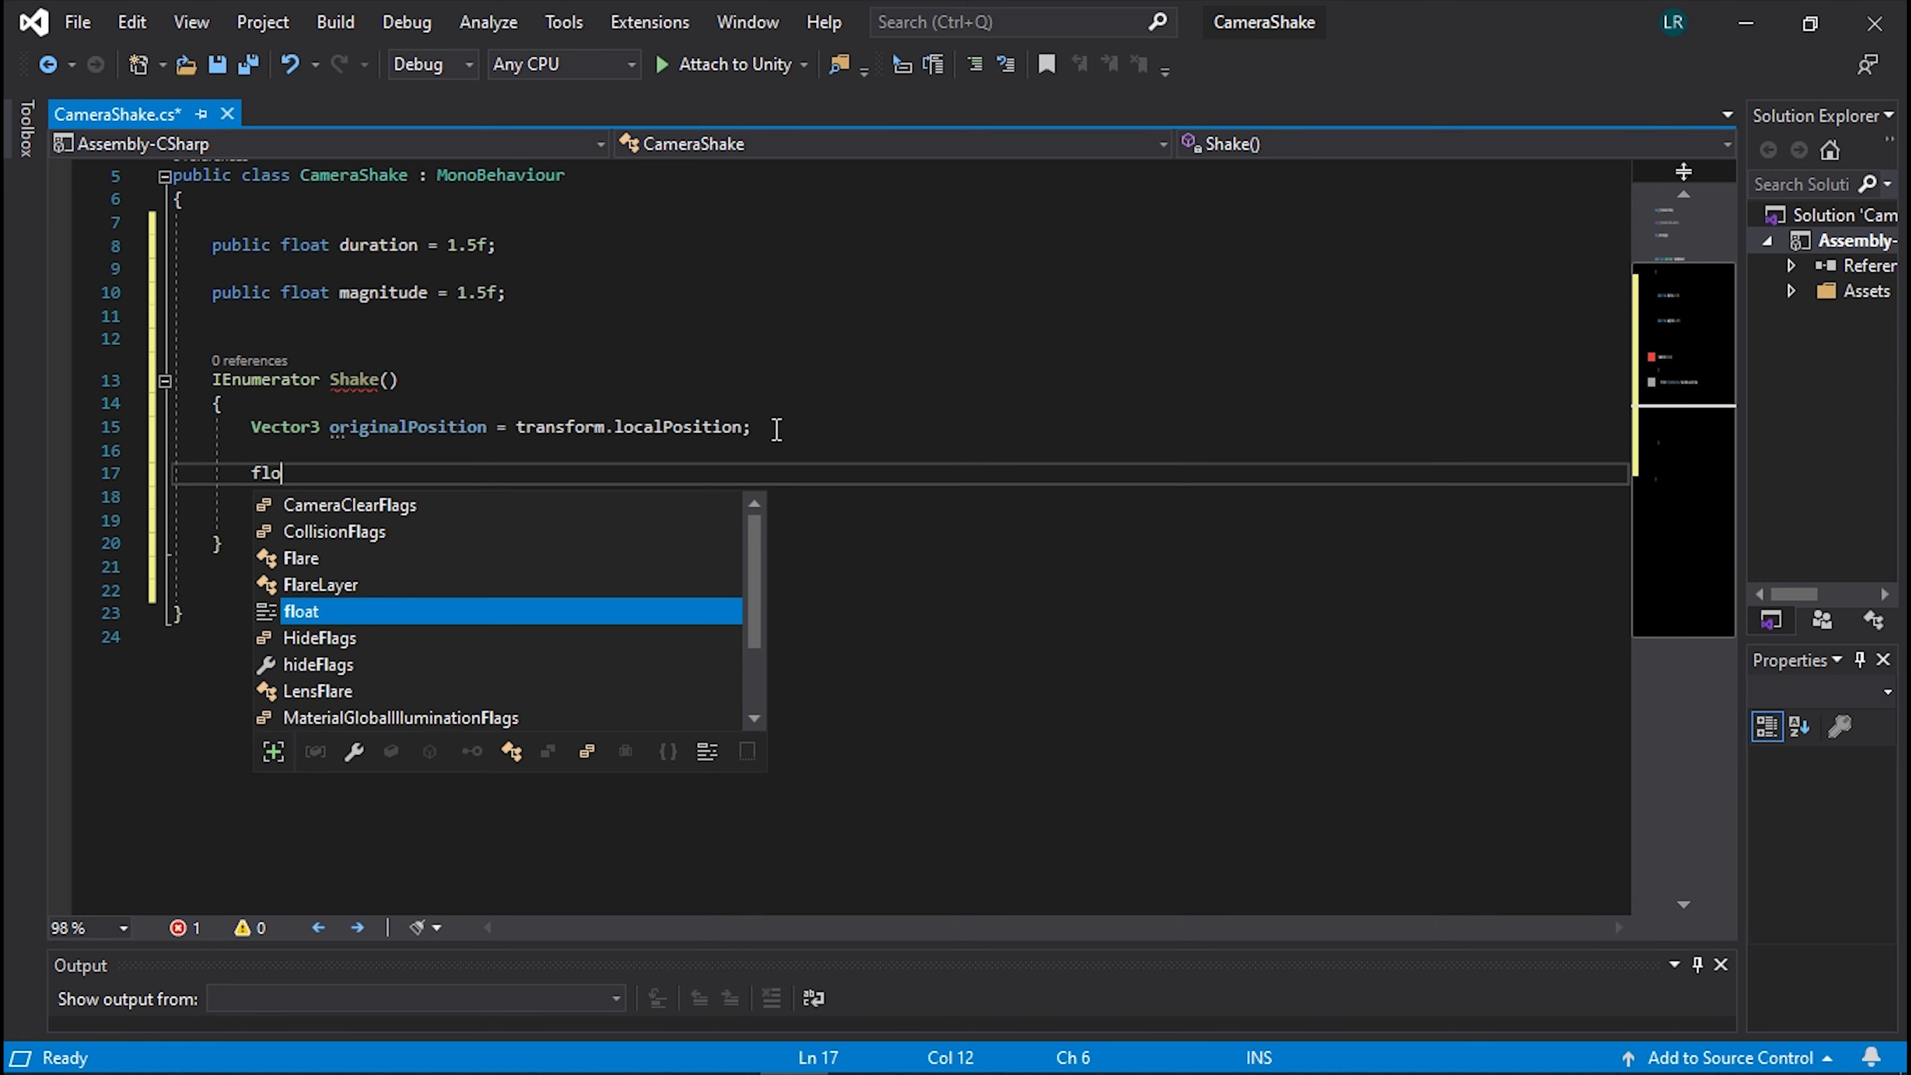
{"action": "type", "text": "at elap"}
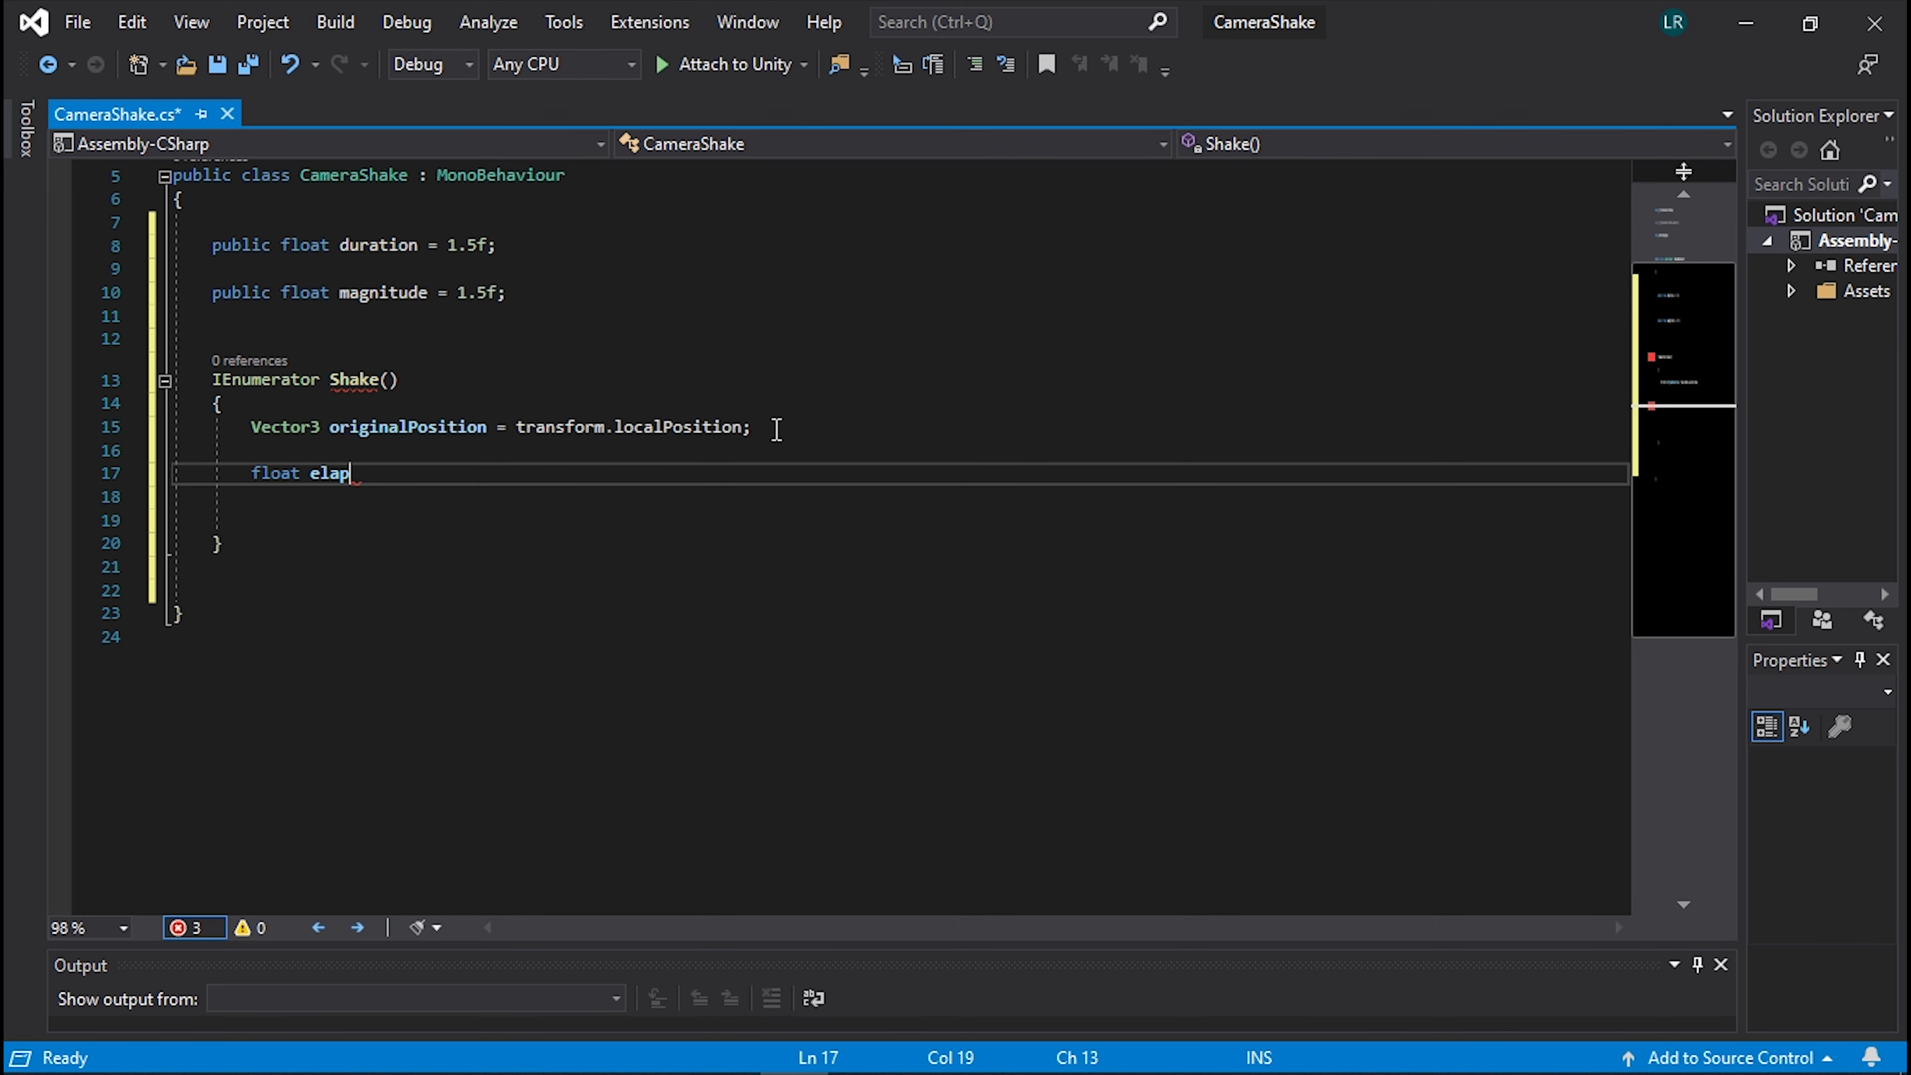
{"action": "type", "text": "sed "}
{"action": "type", "text": "= 0f"}
{"action": "type", "text": ";"}
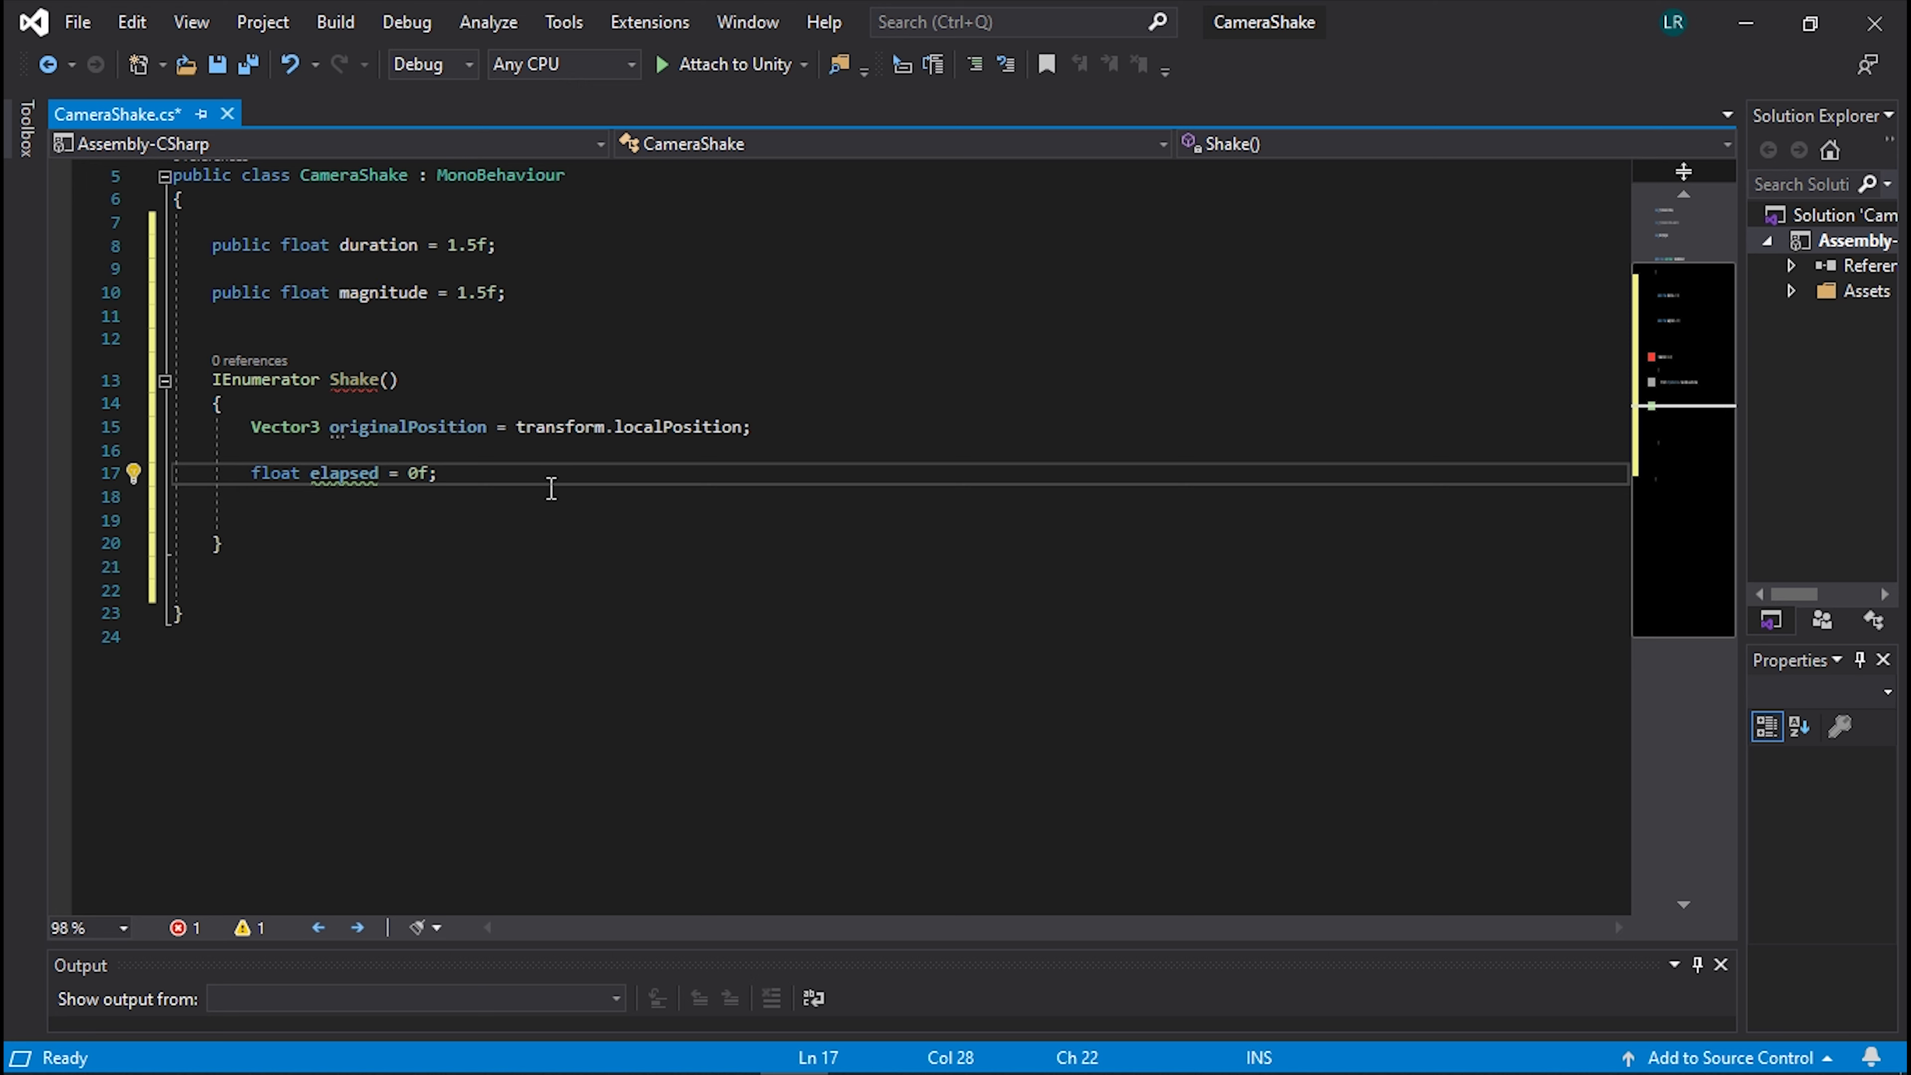
{"action": "key", "text": "Return"}
{"action": "key", "text": "Return"}
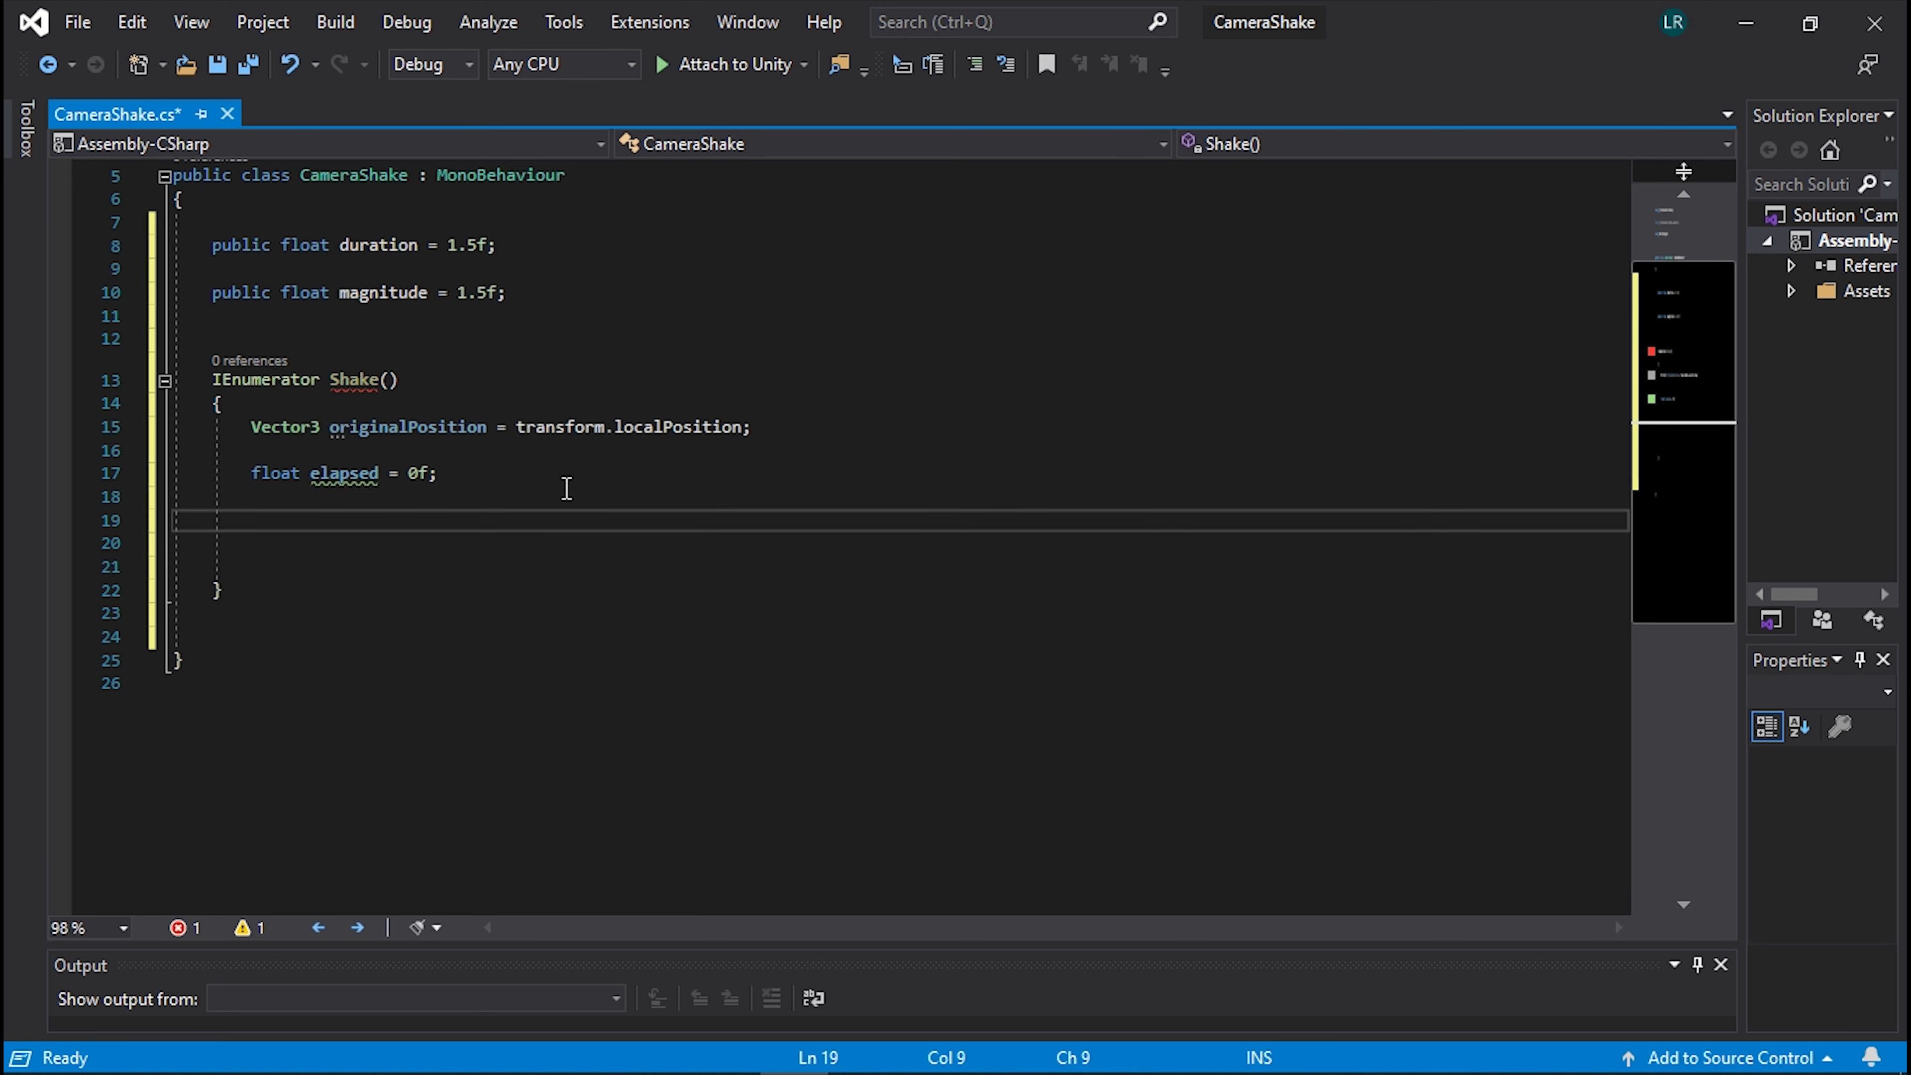
{"action": "type", "text": "while"}
{"action": "key", "text": "Tab"}
{"action": "key", "text": "Tab"}
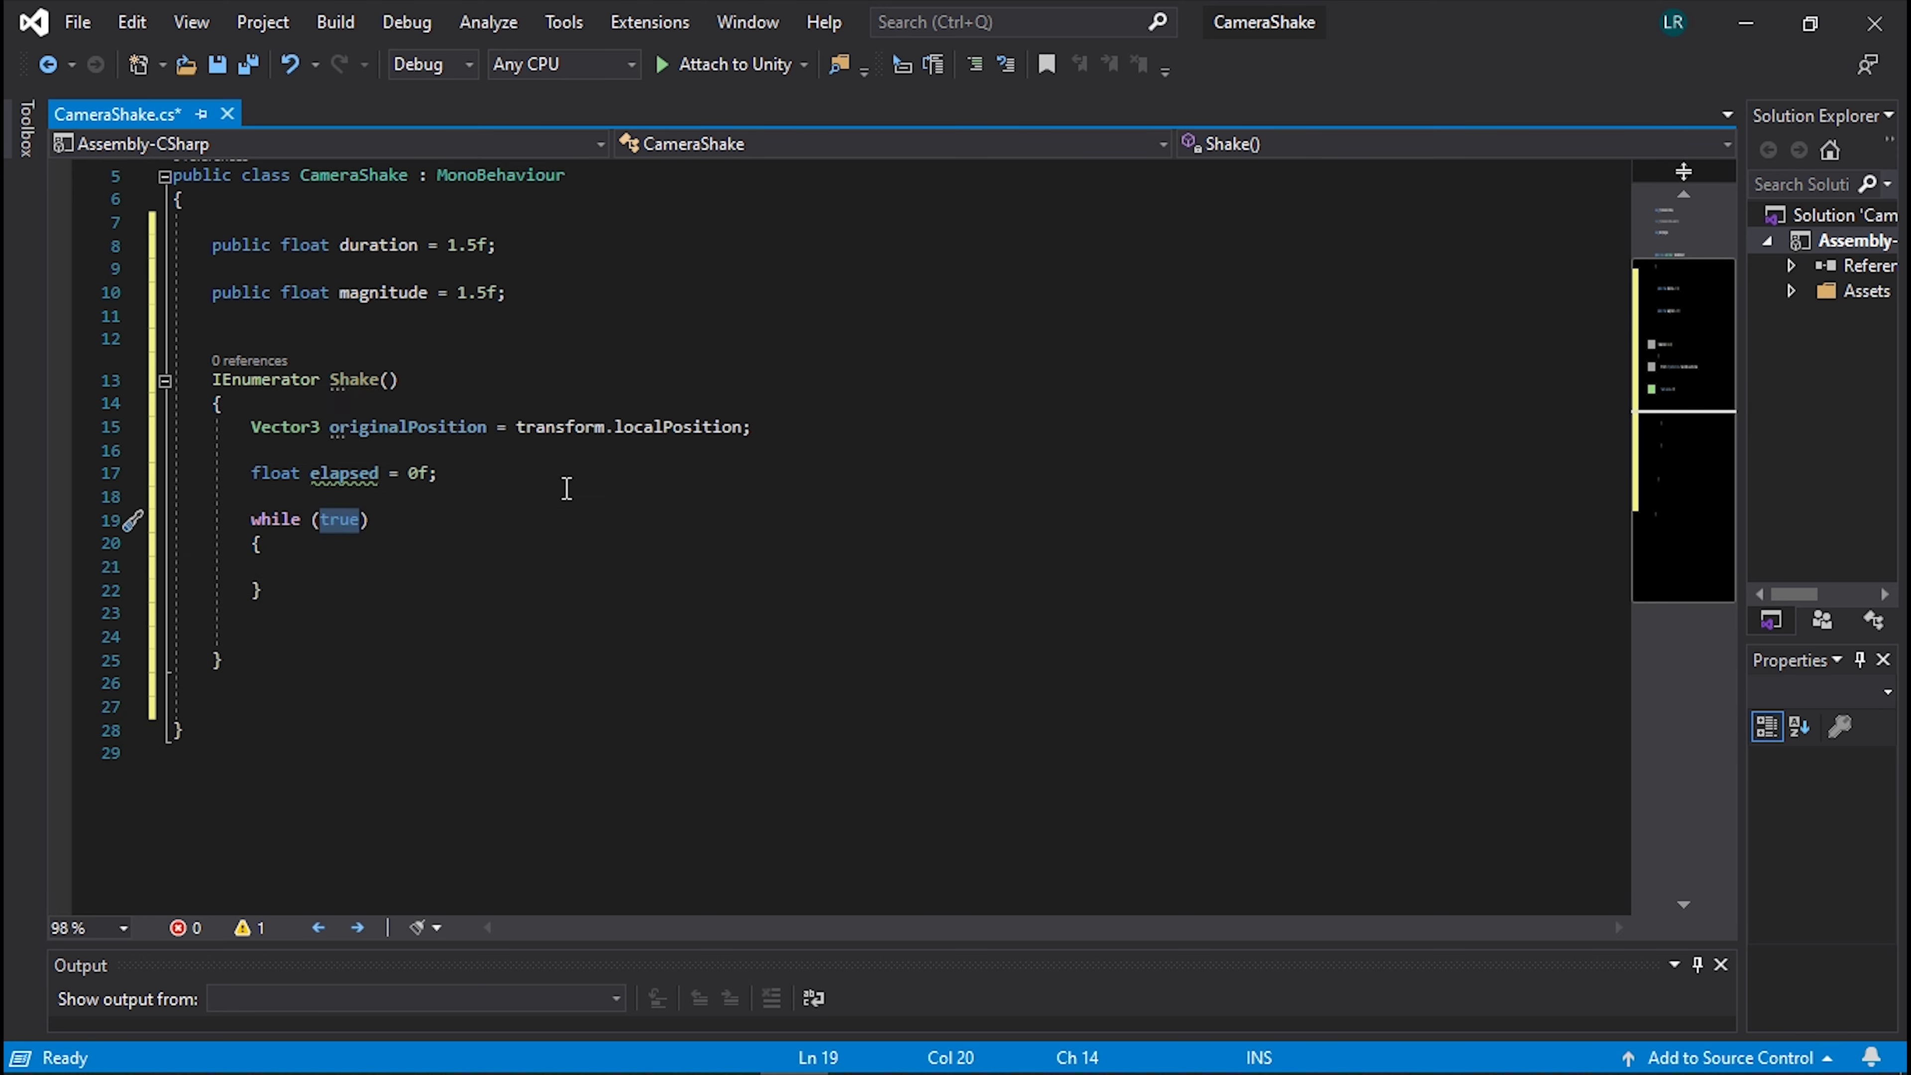
{"action": "type", "text": "ela"}
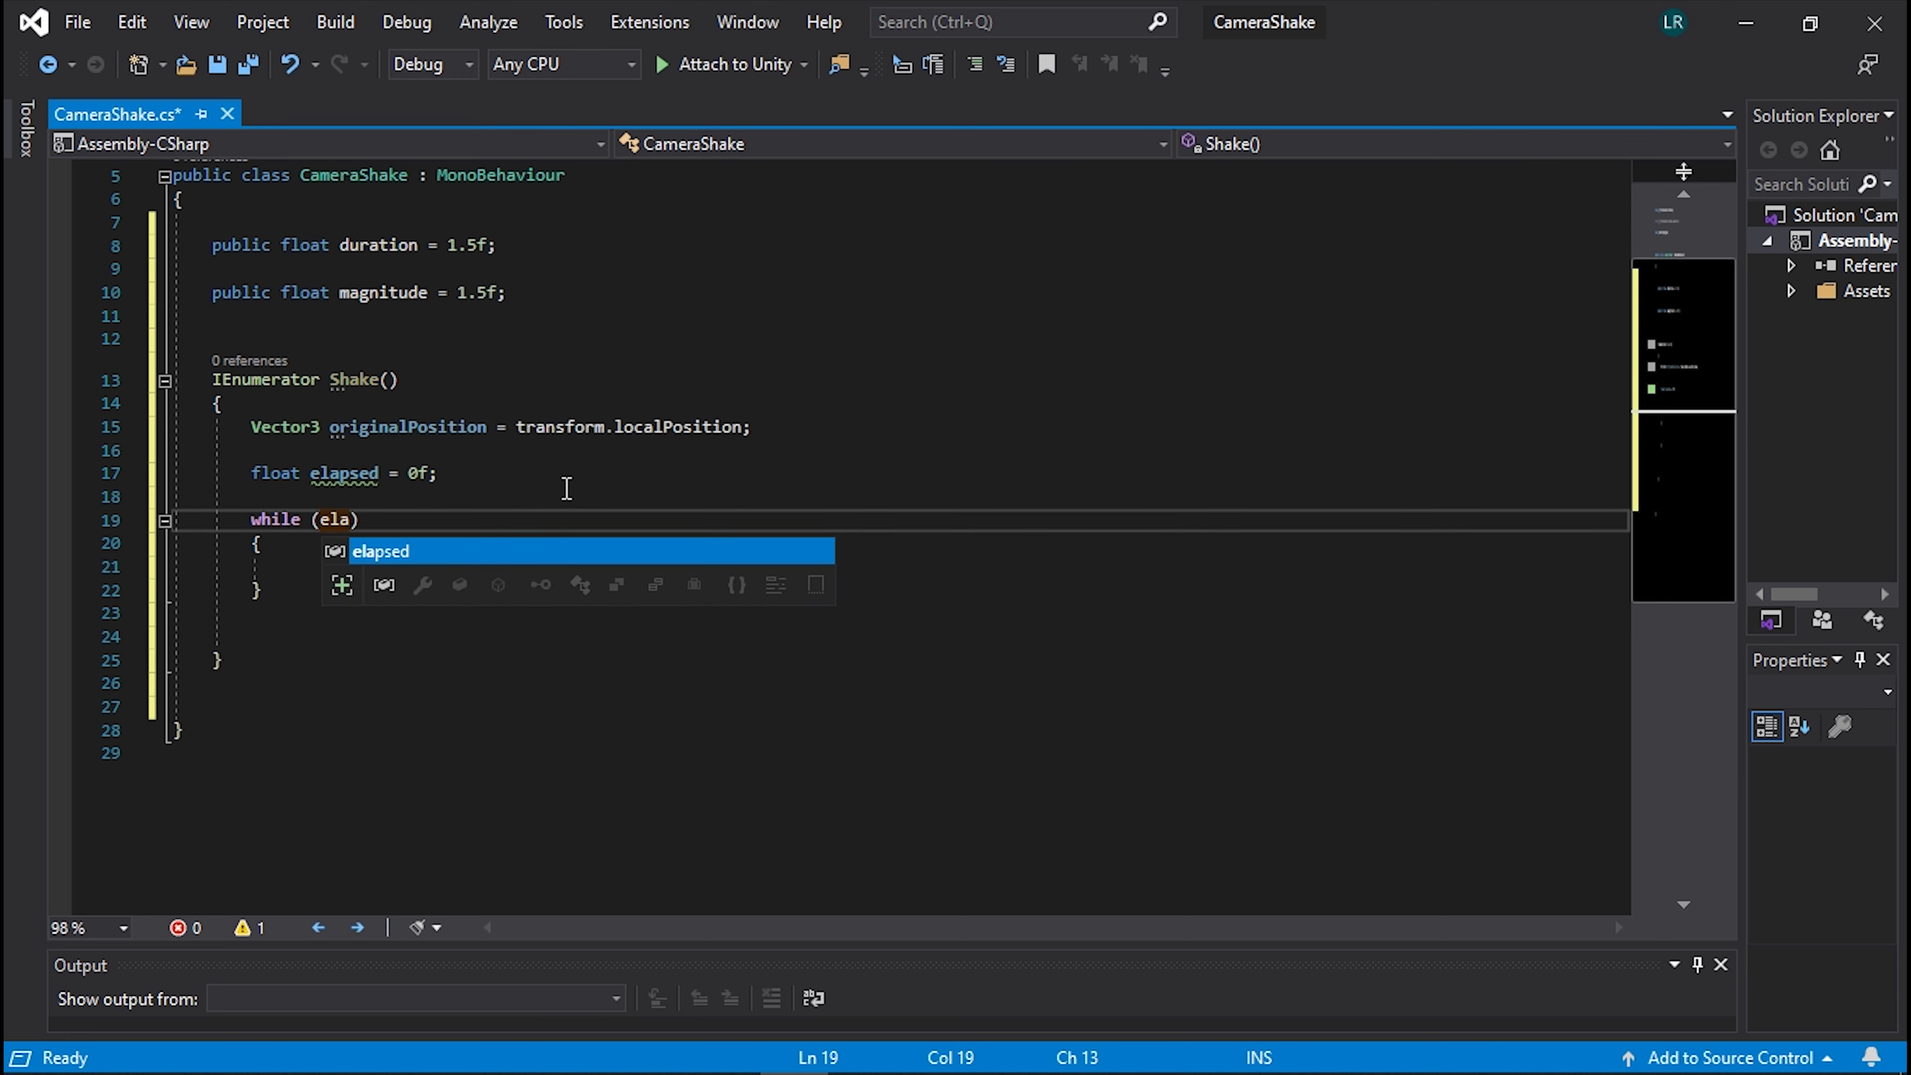
{"action": "key", "text": "Tab"}
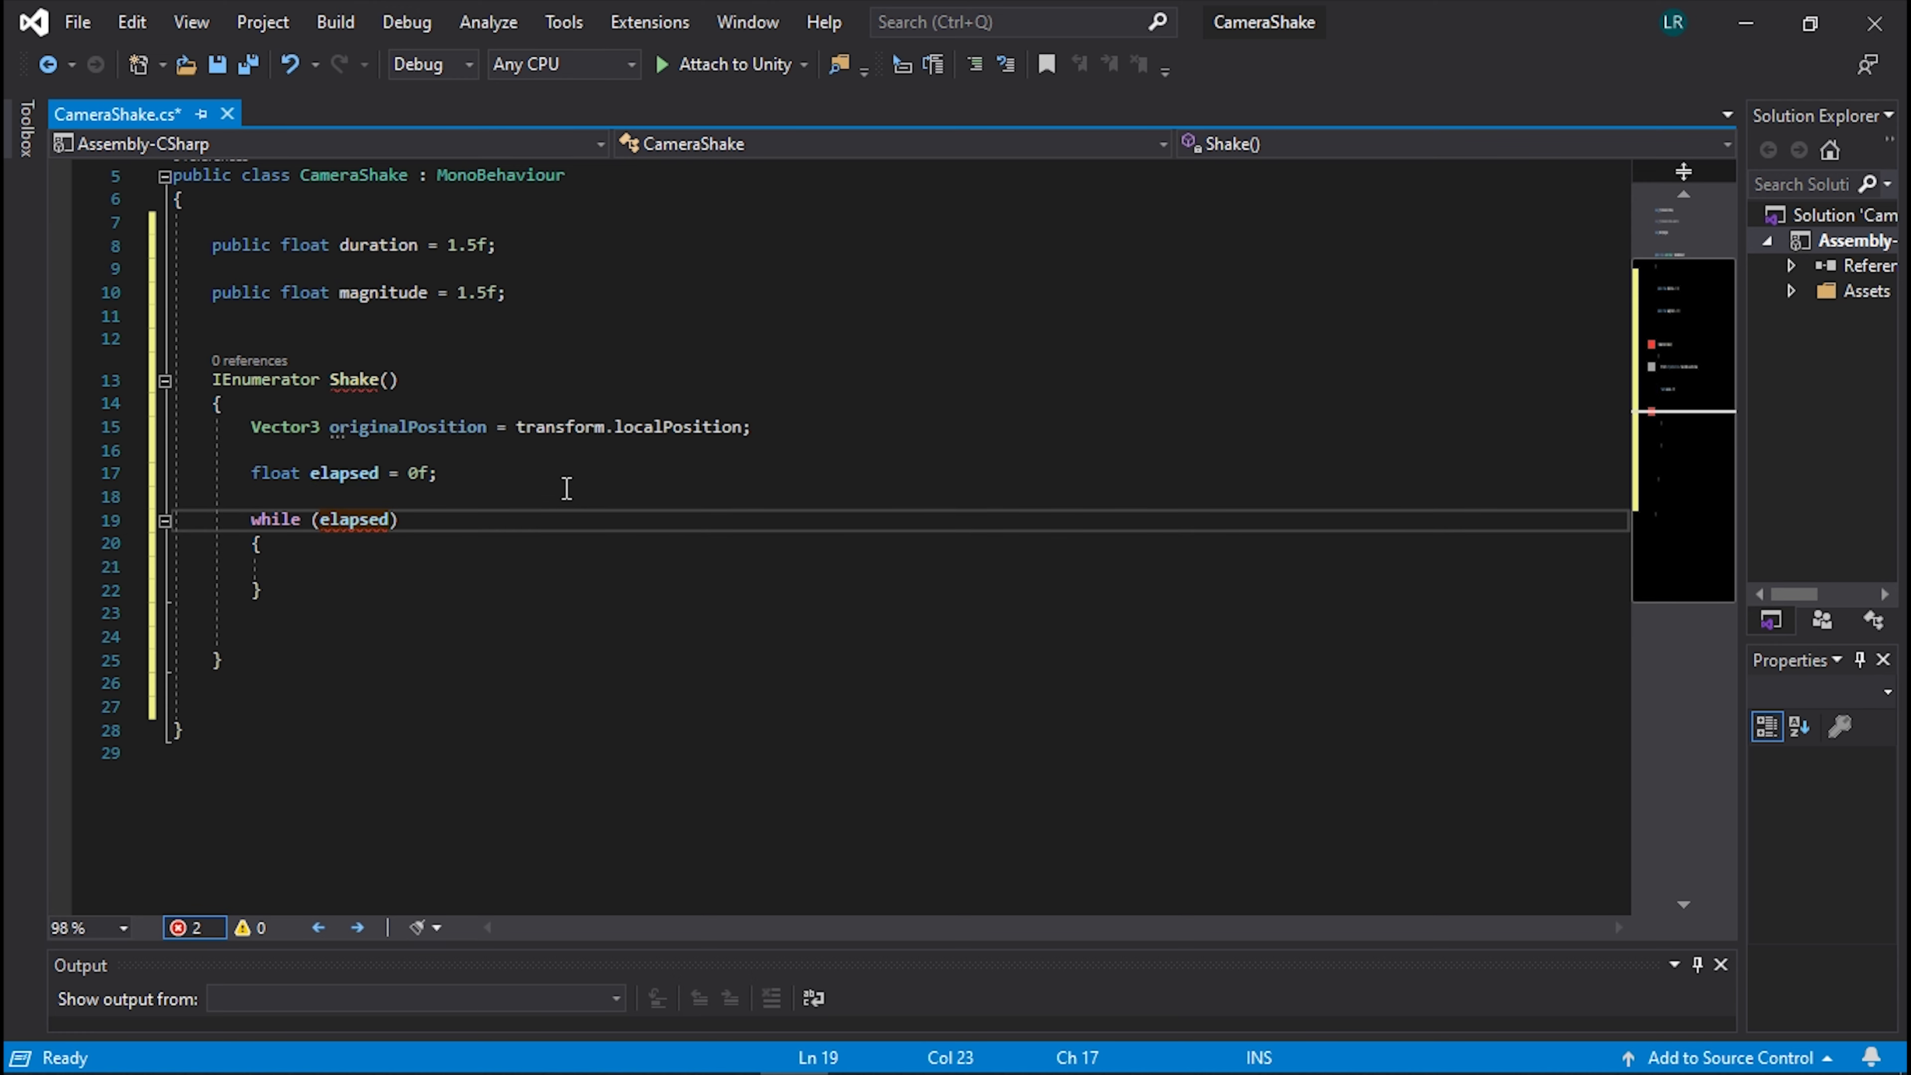
{"action": "type", "text": "<dur"}
{"action": "key", "text": "Tab"}
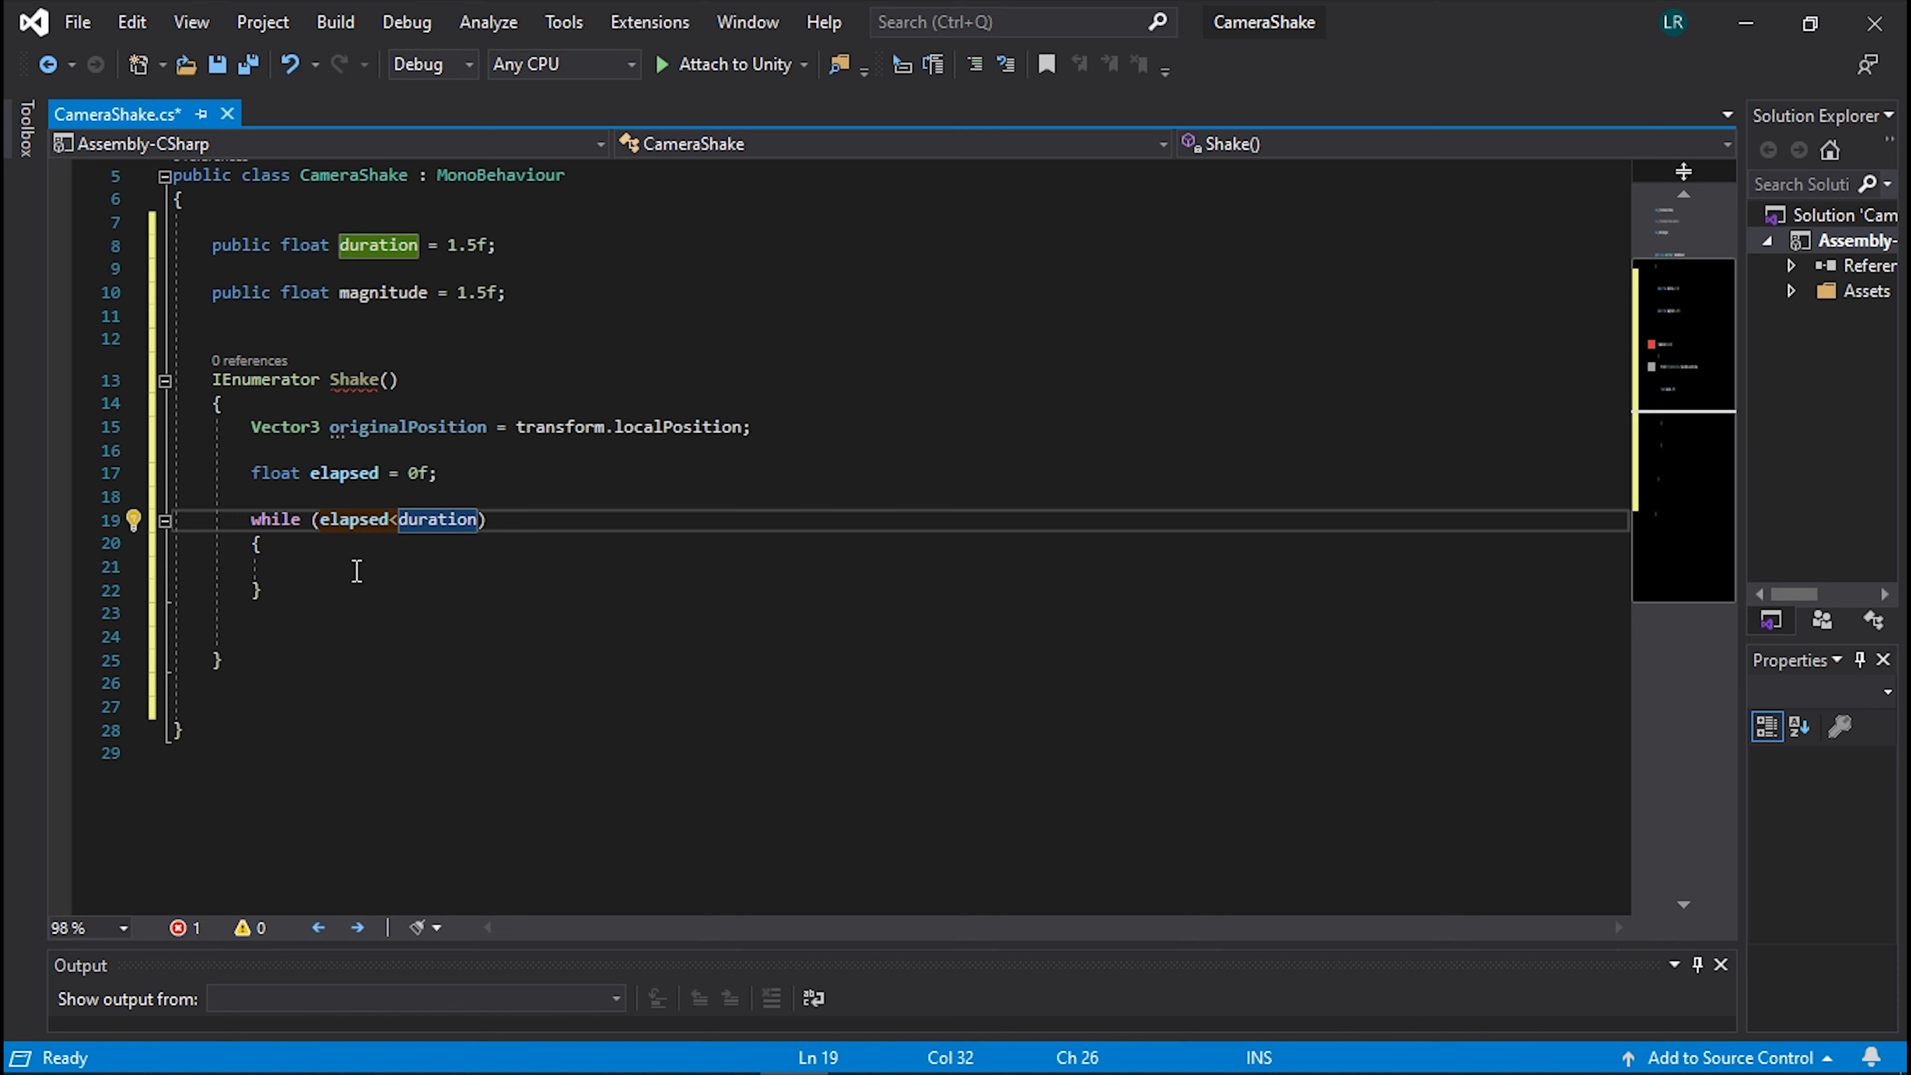
Write float x = Random.Range(-1f, 1f) * magnitude; as the loop's first line.
{"action": "left_click", "coordinate": [382, 564]}
{"action": "key", "text": "Return"}
{"action": "key", "text": "Return"}
{"action": "key", "text": "Up"}
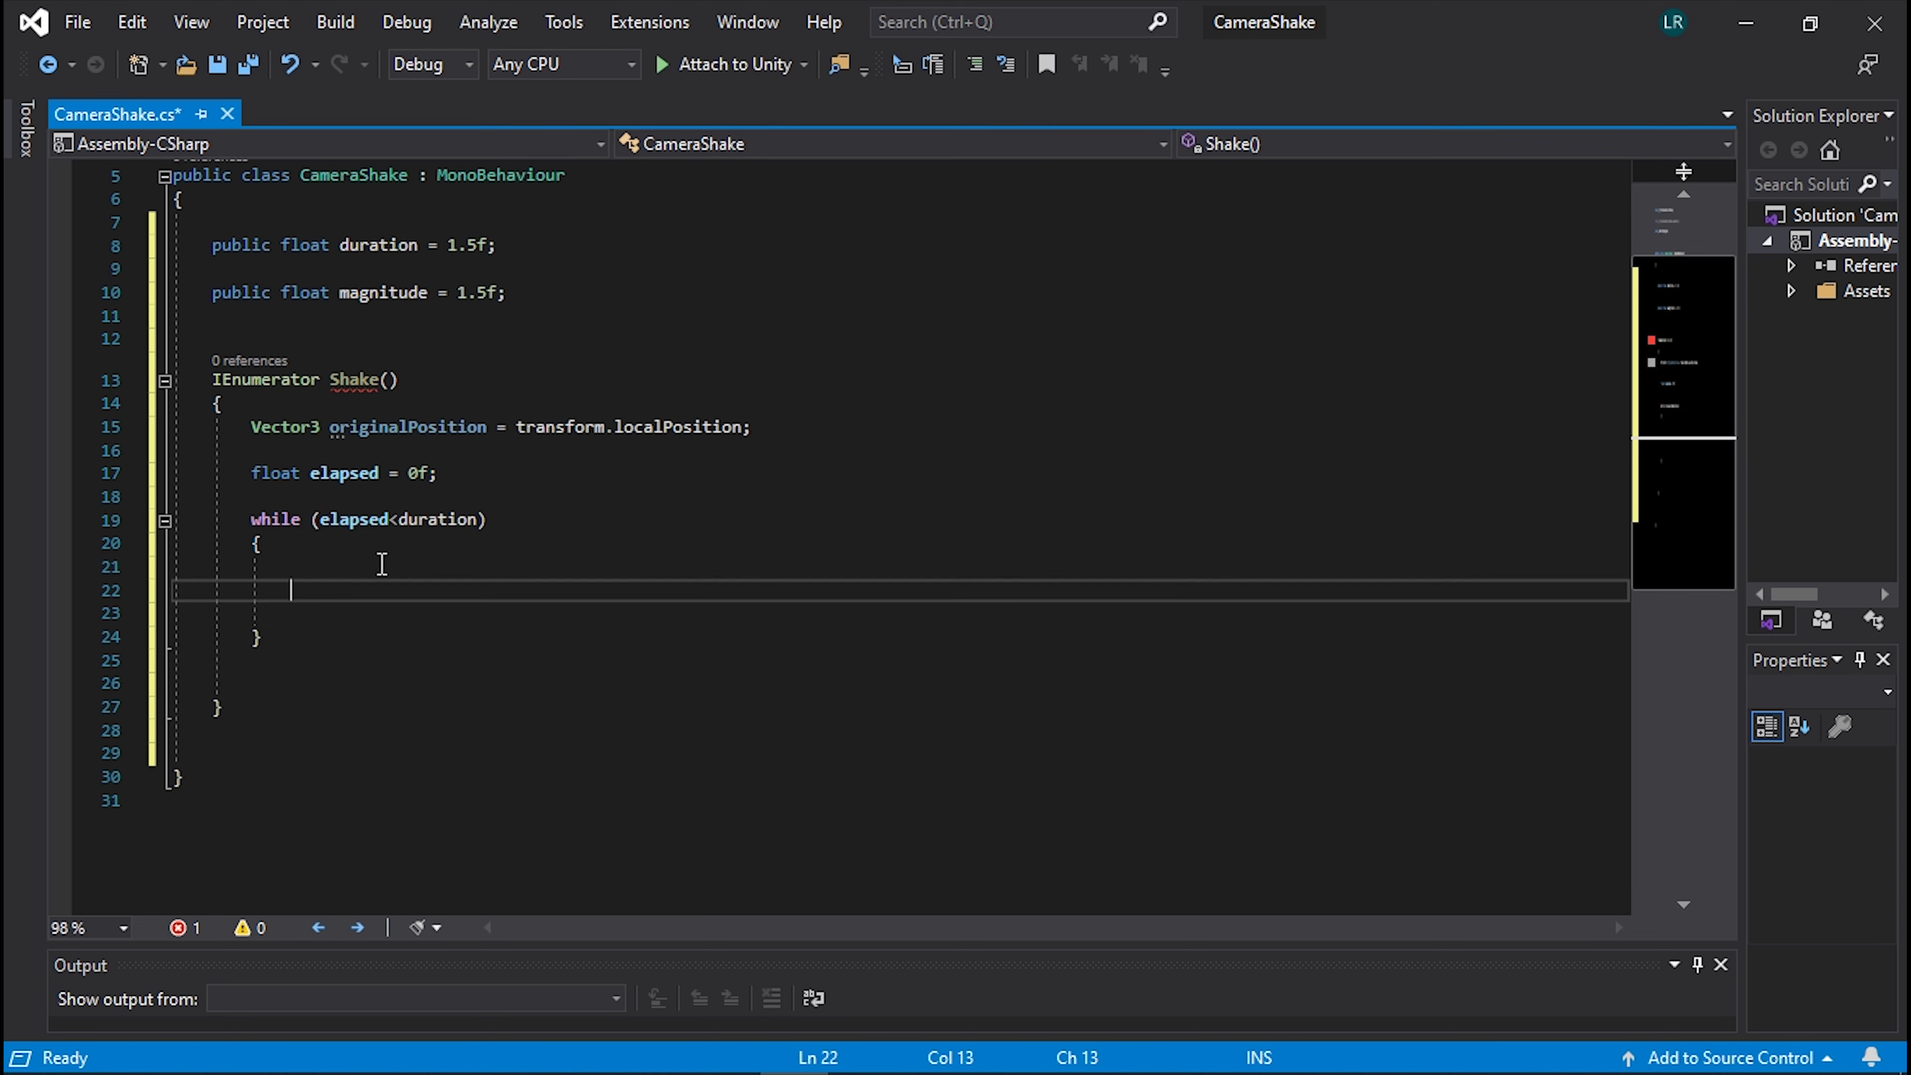
{"action": "key", "text": "Up"}
{"action": "type", "text": "float x"}
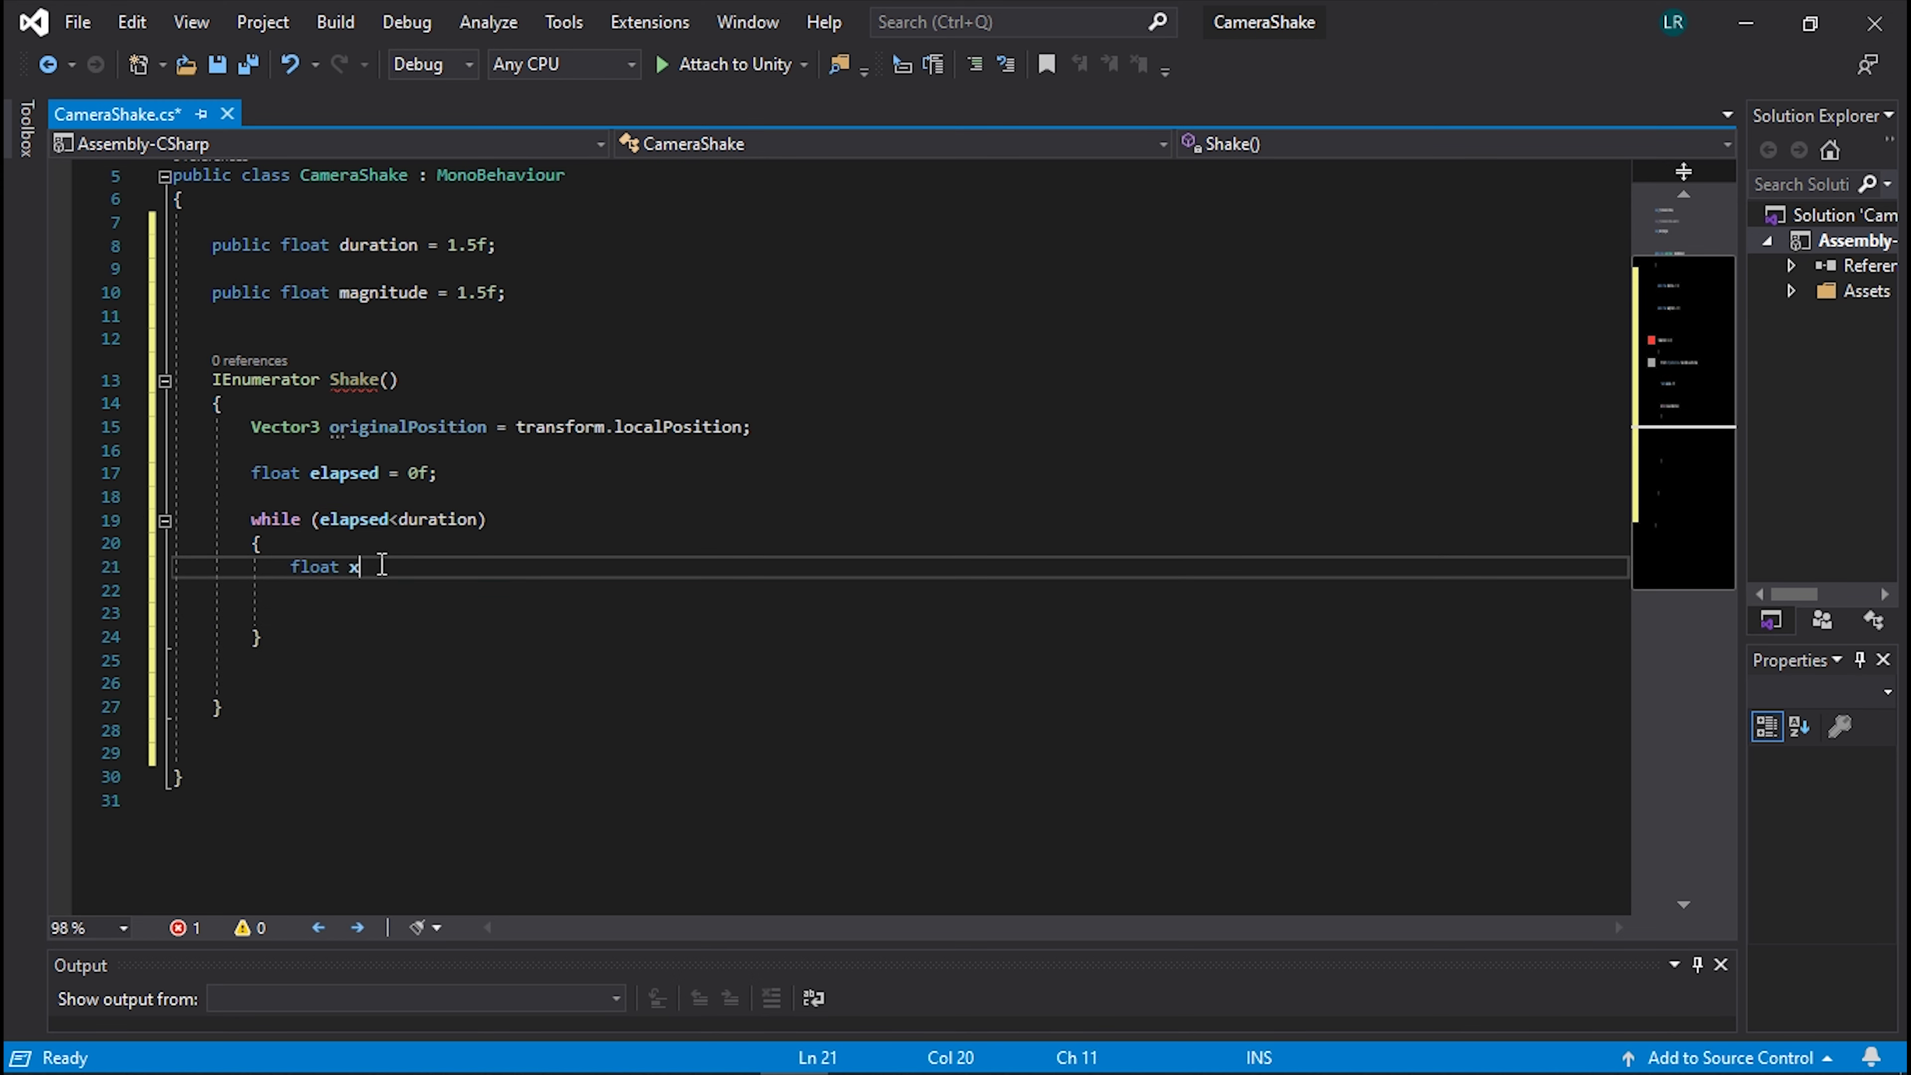
{"action": "type", "text": " ="}
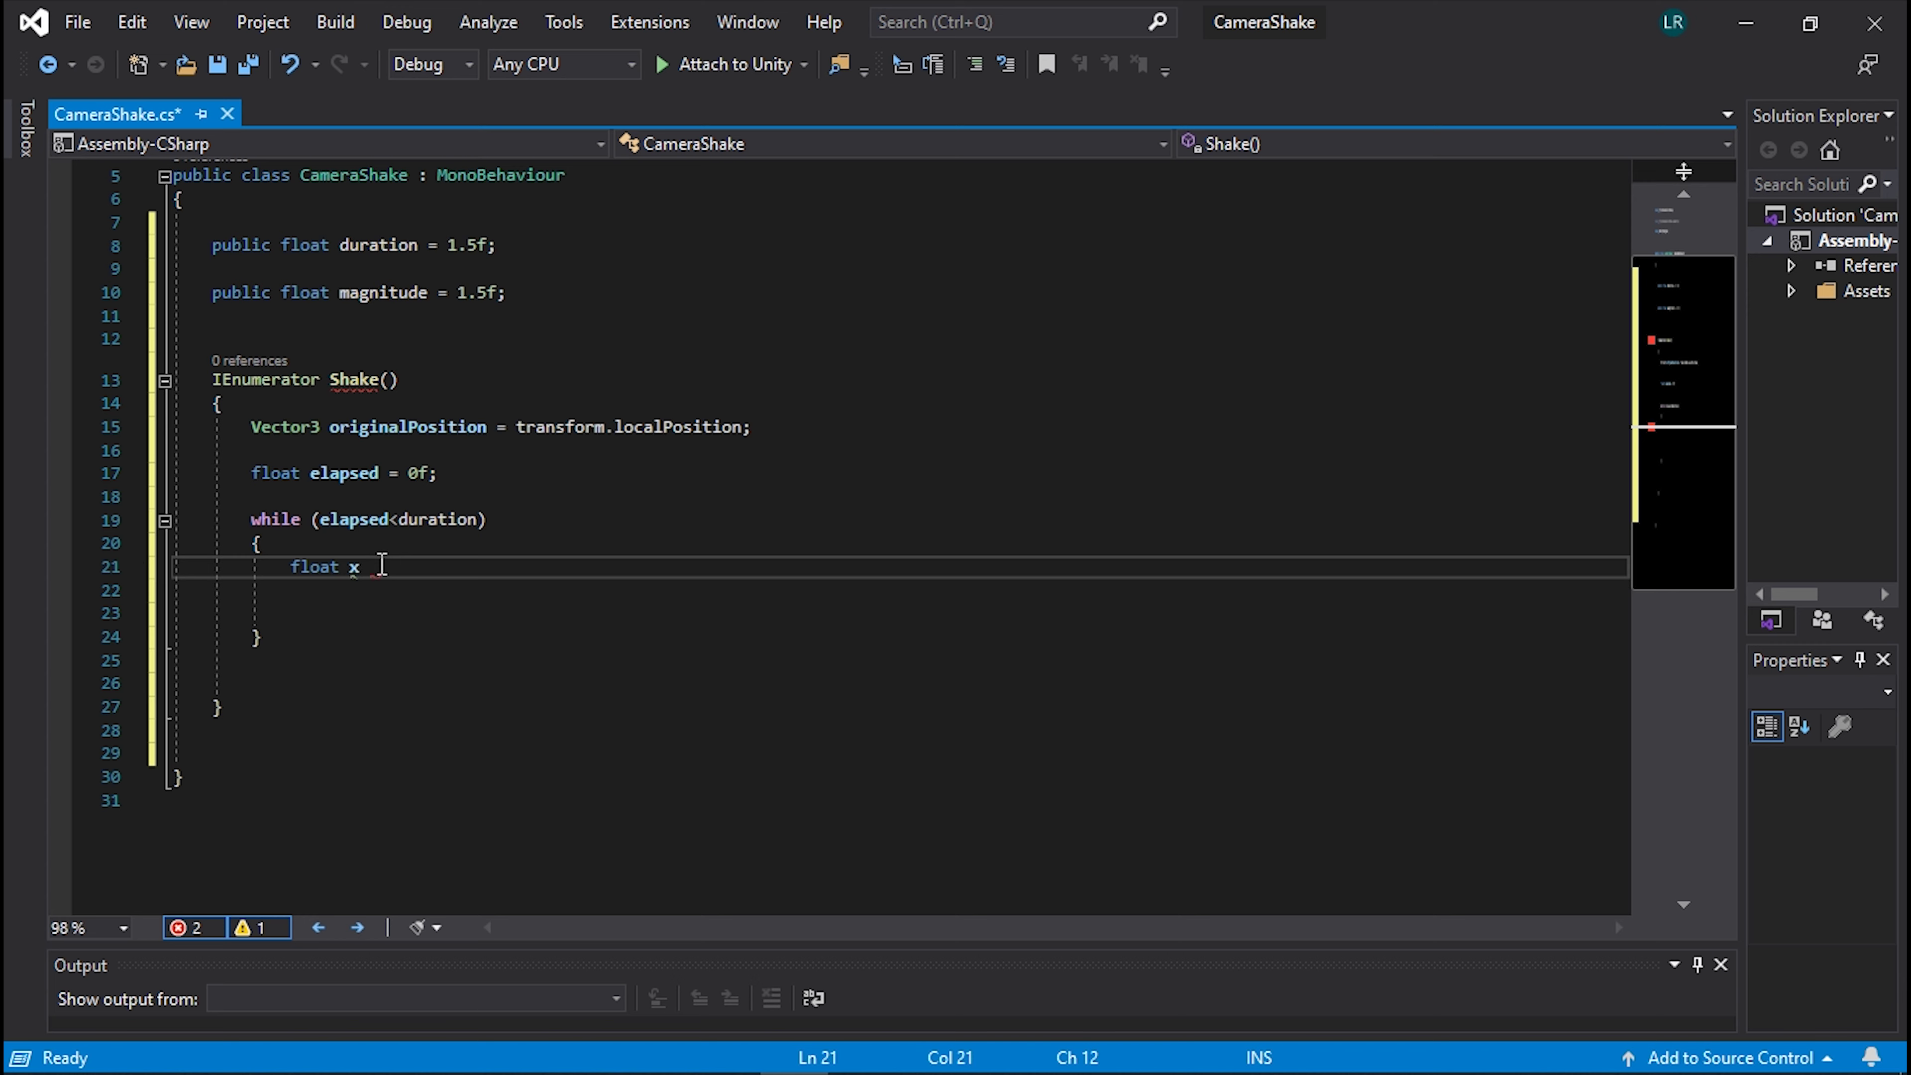
{"action": "type", "text": " Rand"}
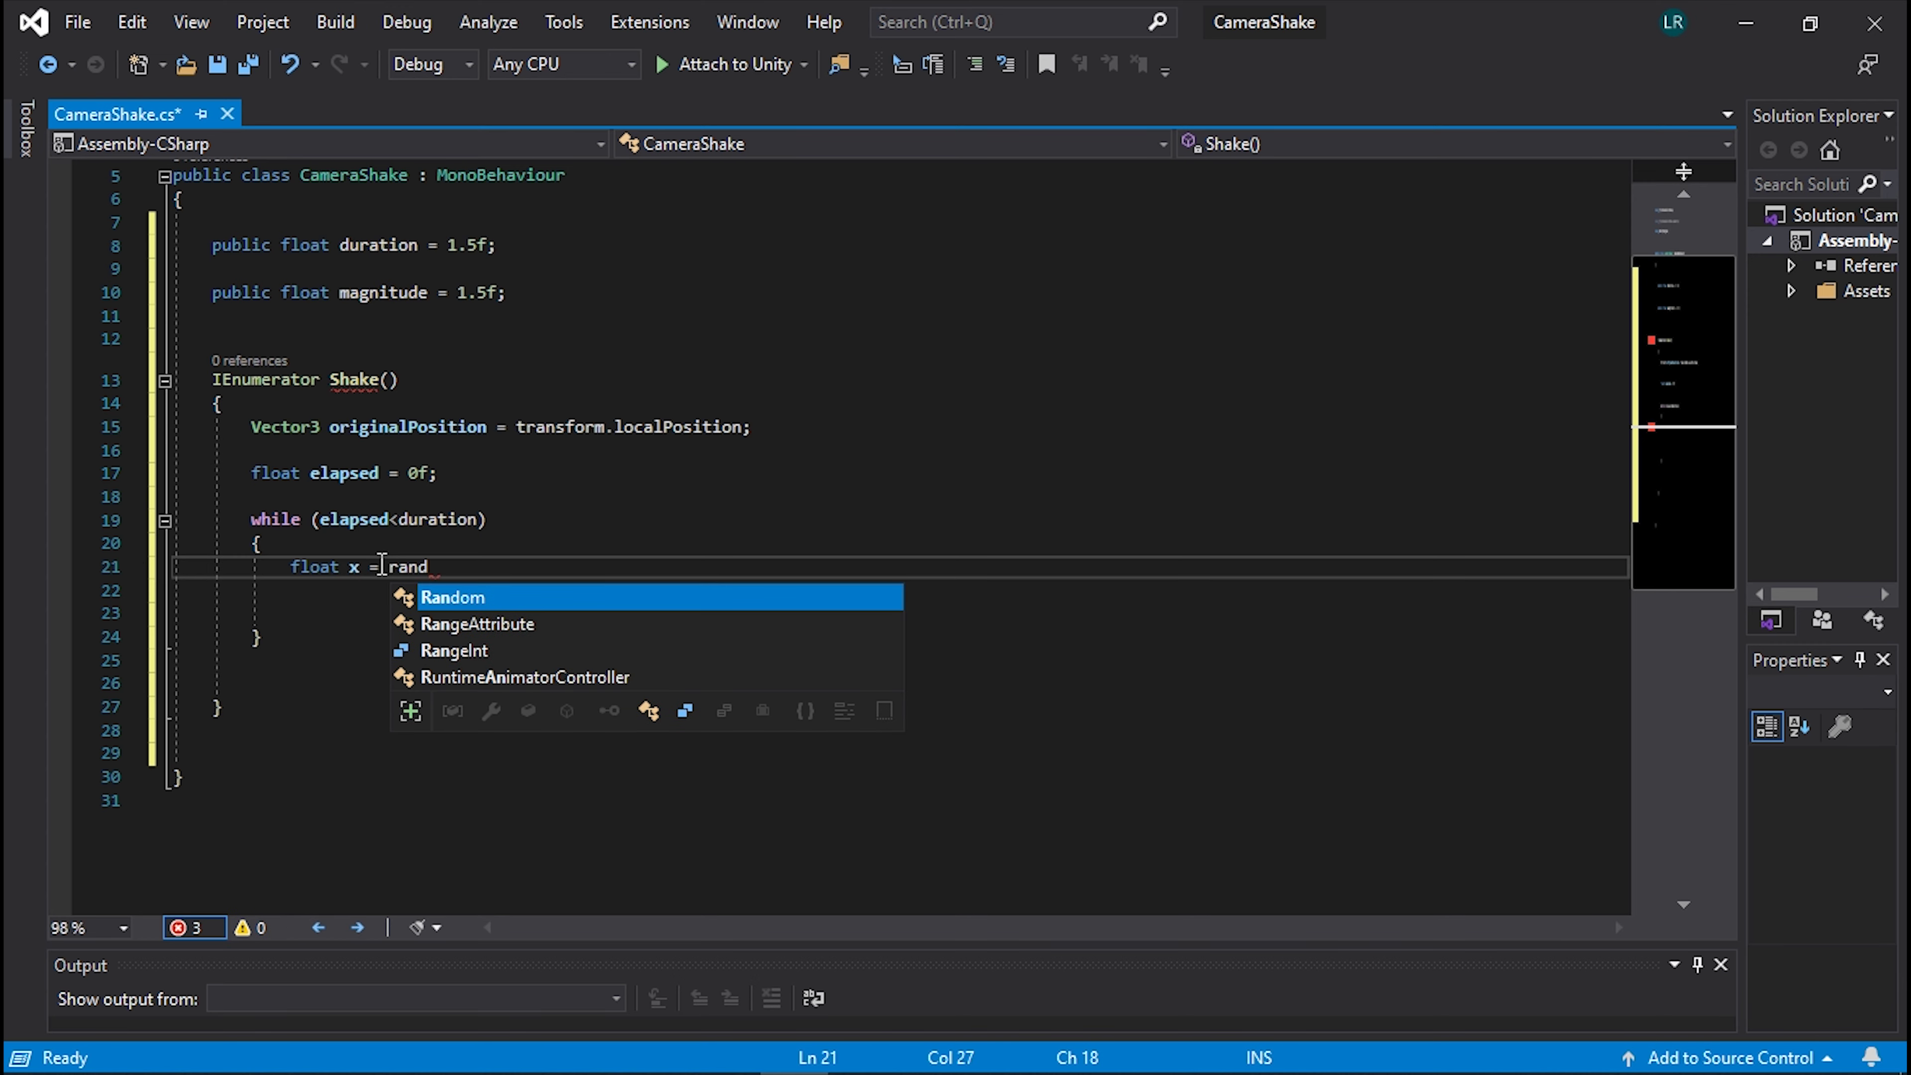
{"action": "key", "text": "Tab"}
{"action": "type", "text": ".ra"}
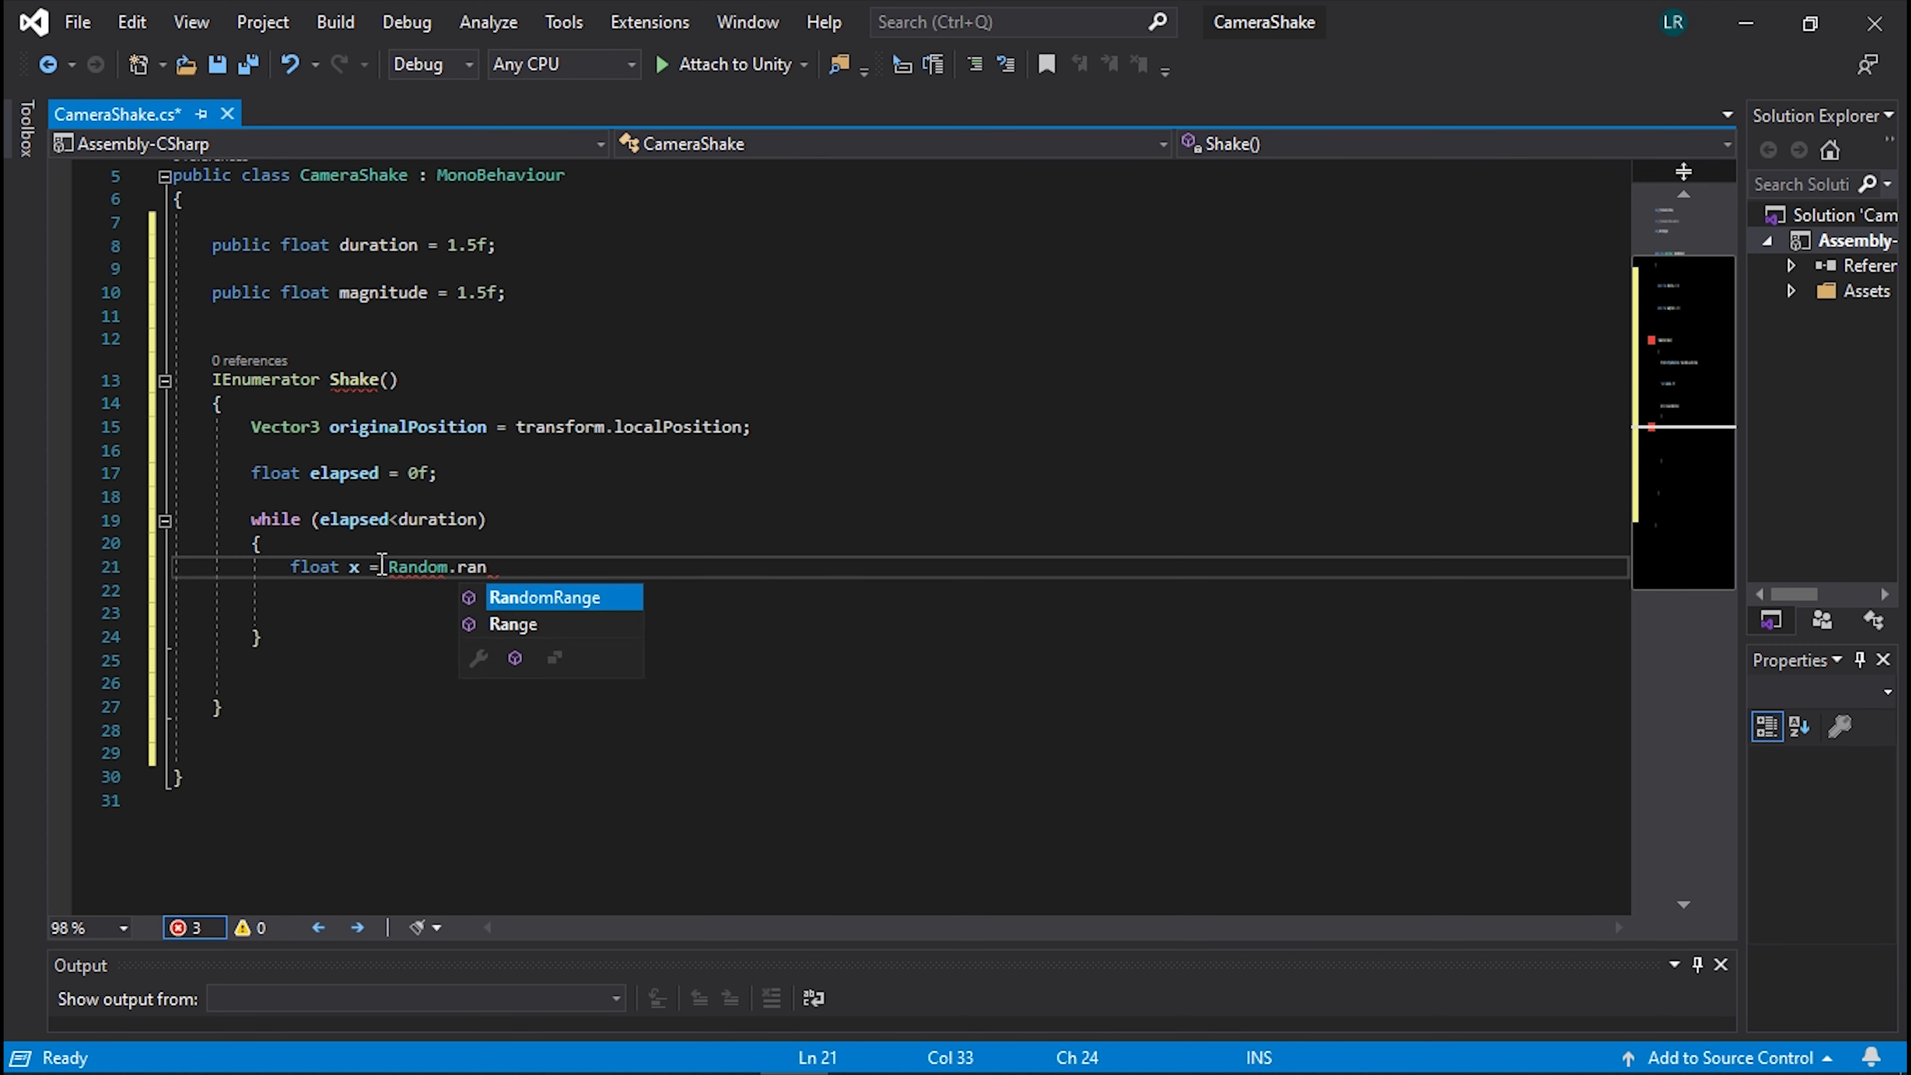
{"action": "key", "text": "Down"}
{"action": "key", "text": "Tab"}
{"action": "type", "text": "("}
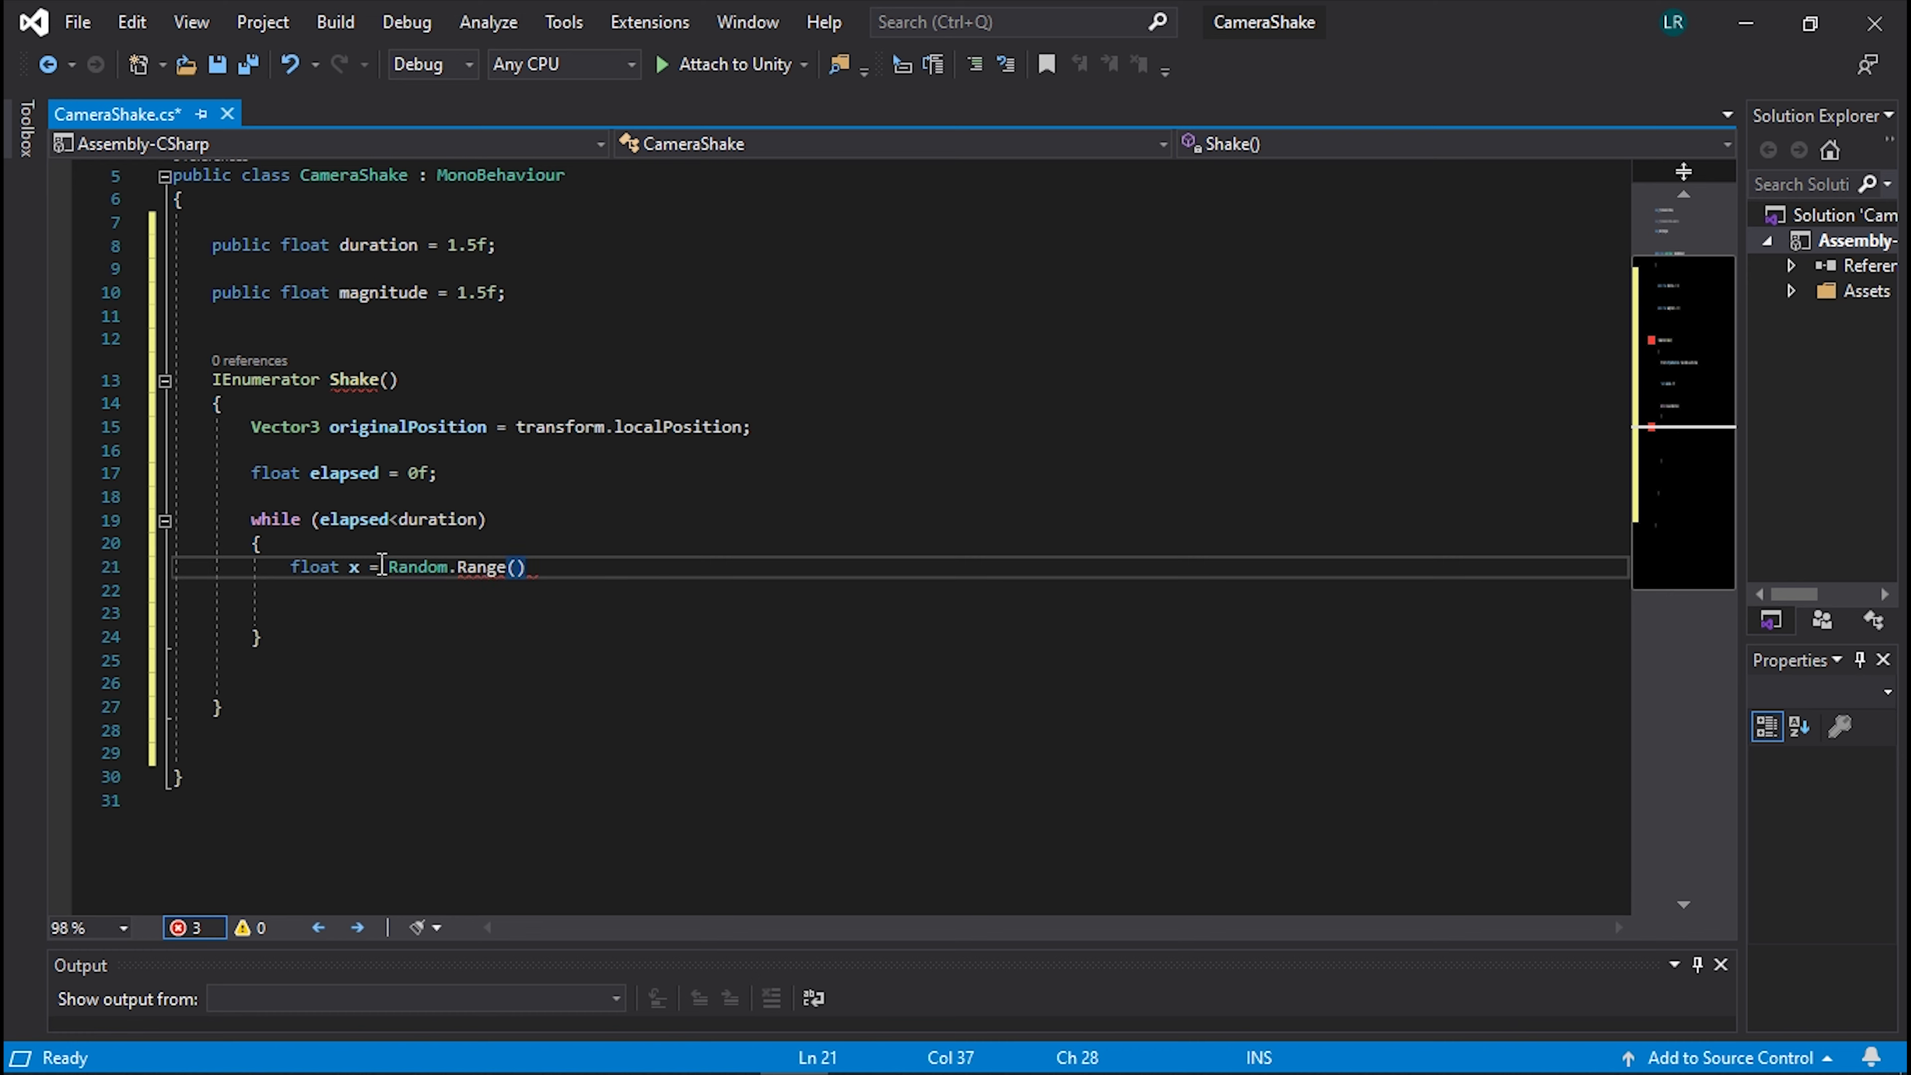
{"action": "type", "text": "-1"}
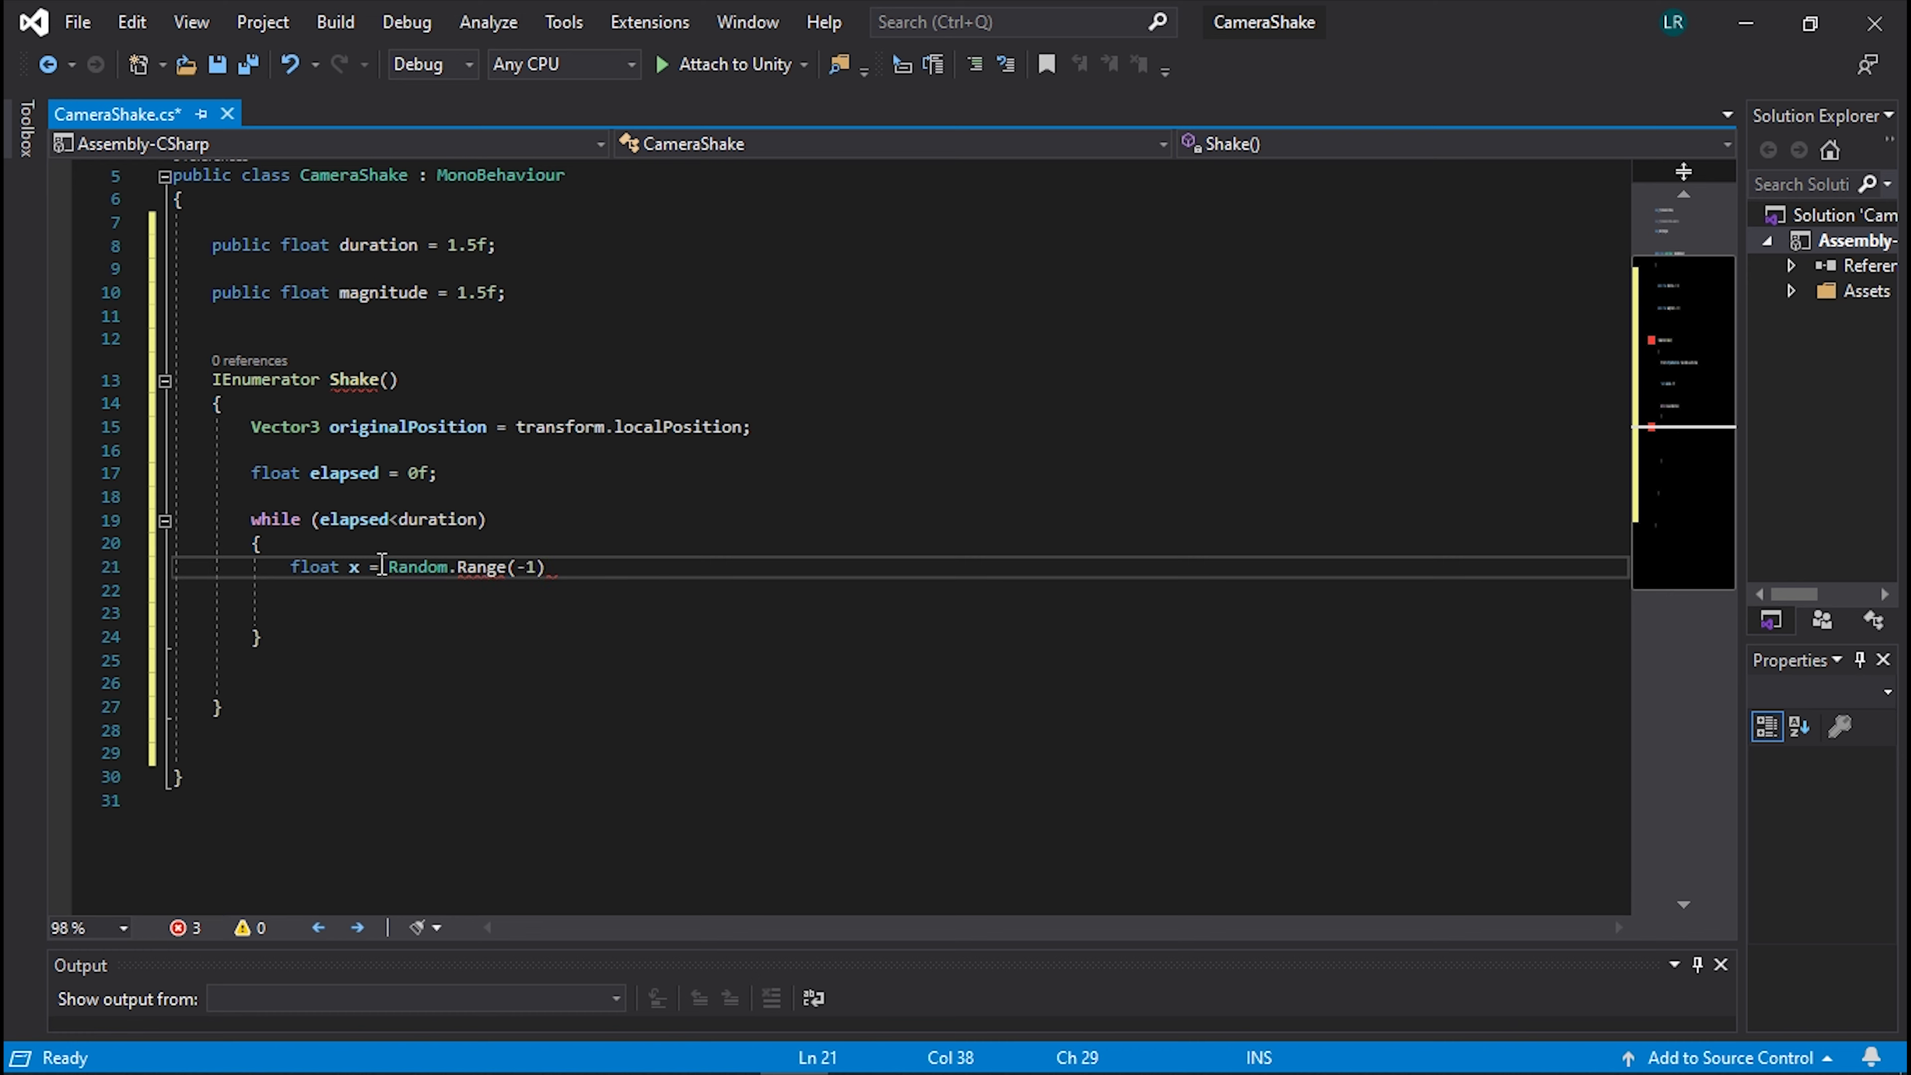
{"action": "type", "text": "f"}
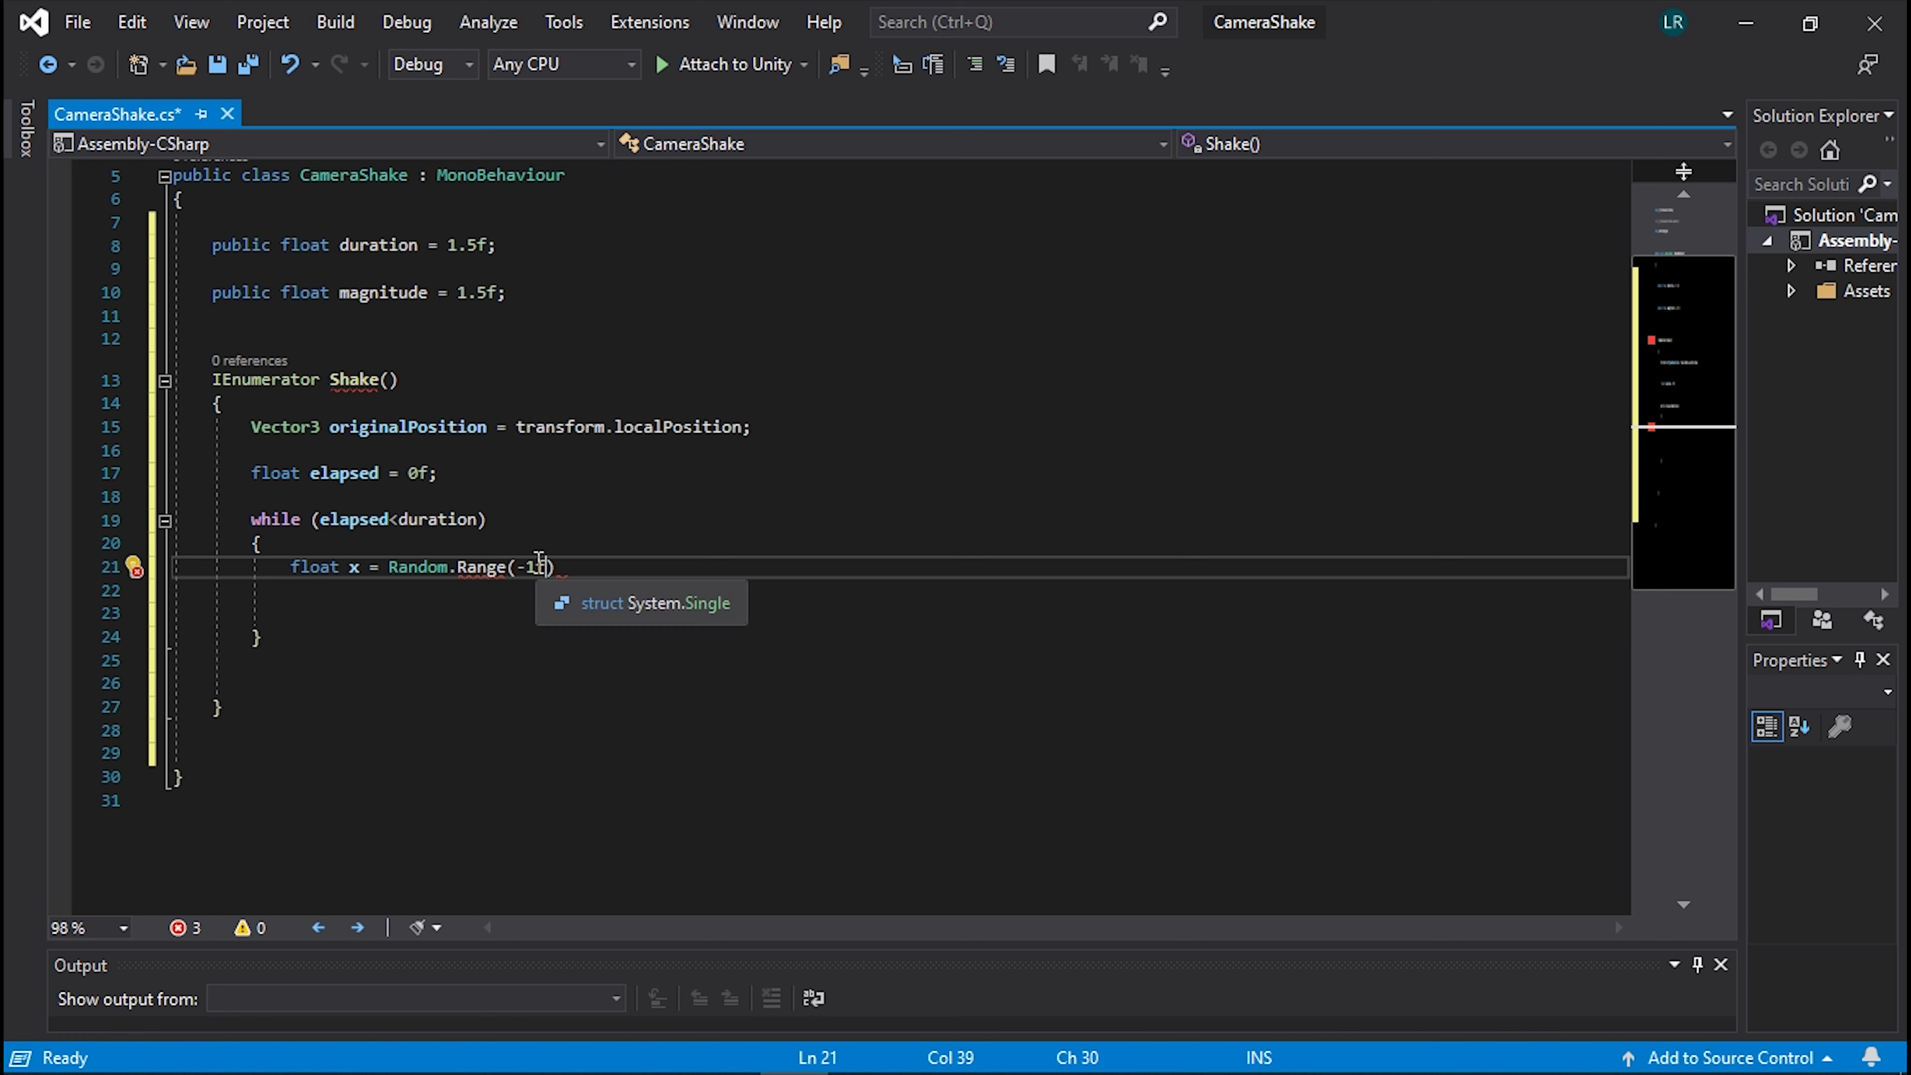
{"action": "type", "text": ", "}
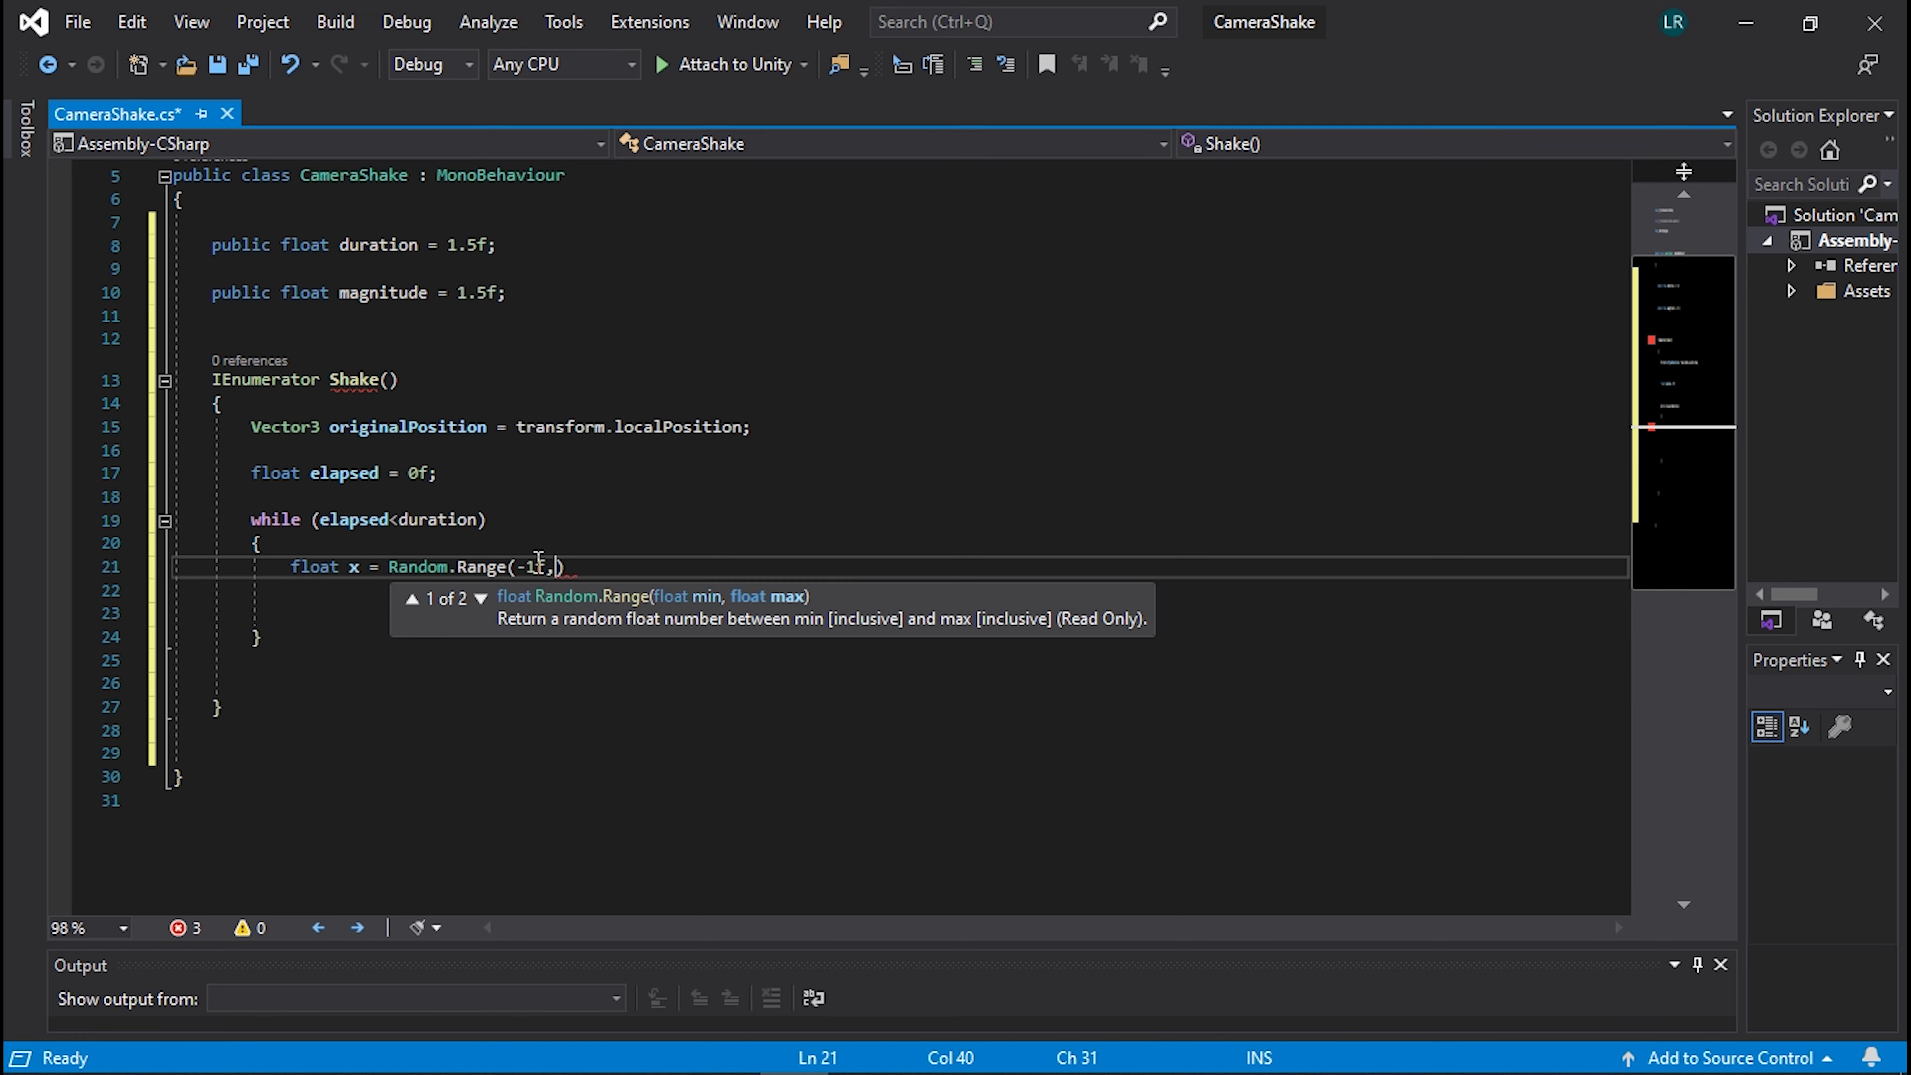
{"action": "type", "text": "1f"}
{"action": "type", "text": ") * ma"}
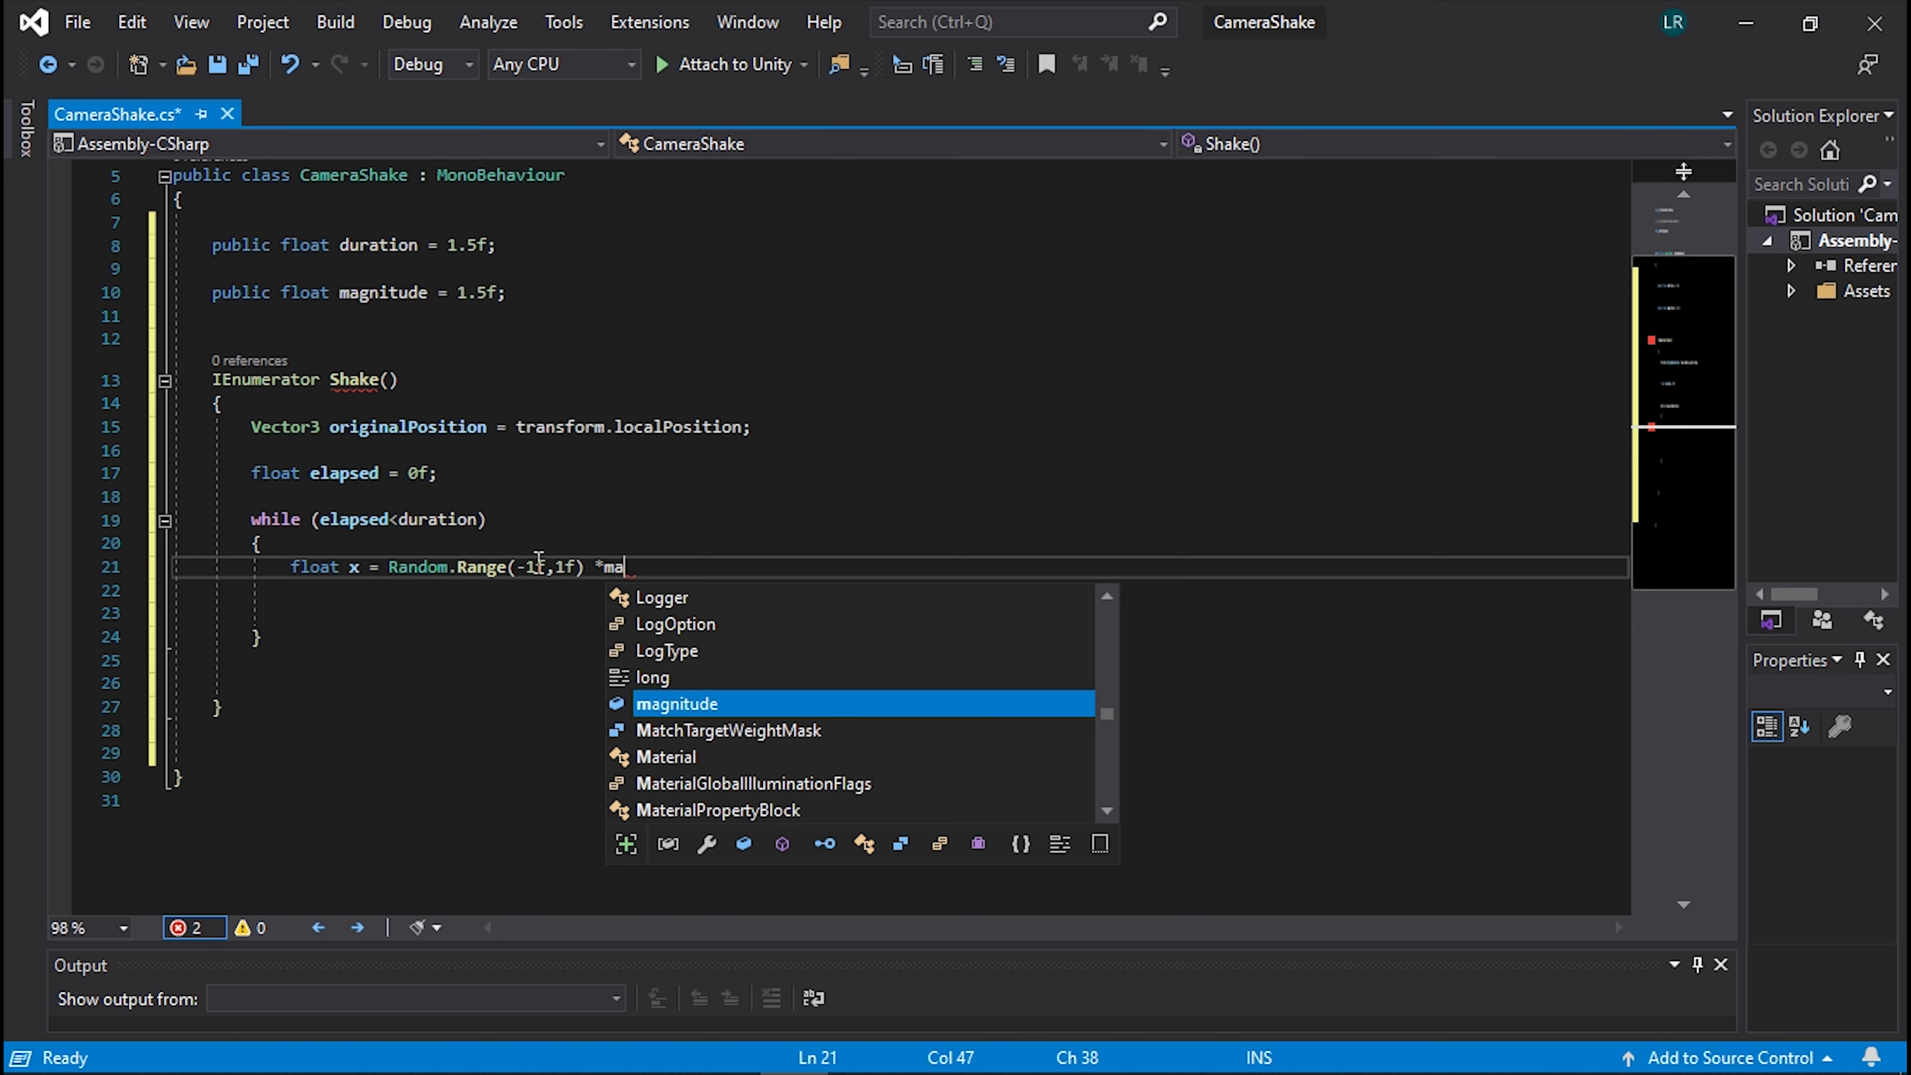
{"action": "type", "text": "g"}
{"action": "key", "text": "Tab"}
{"action": "type", "text": ";"}
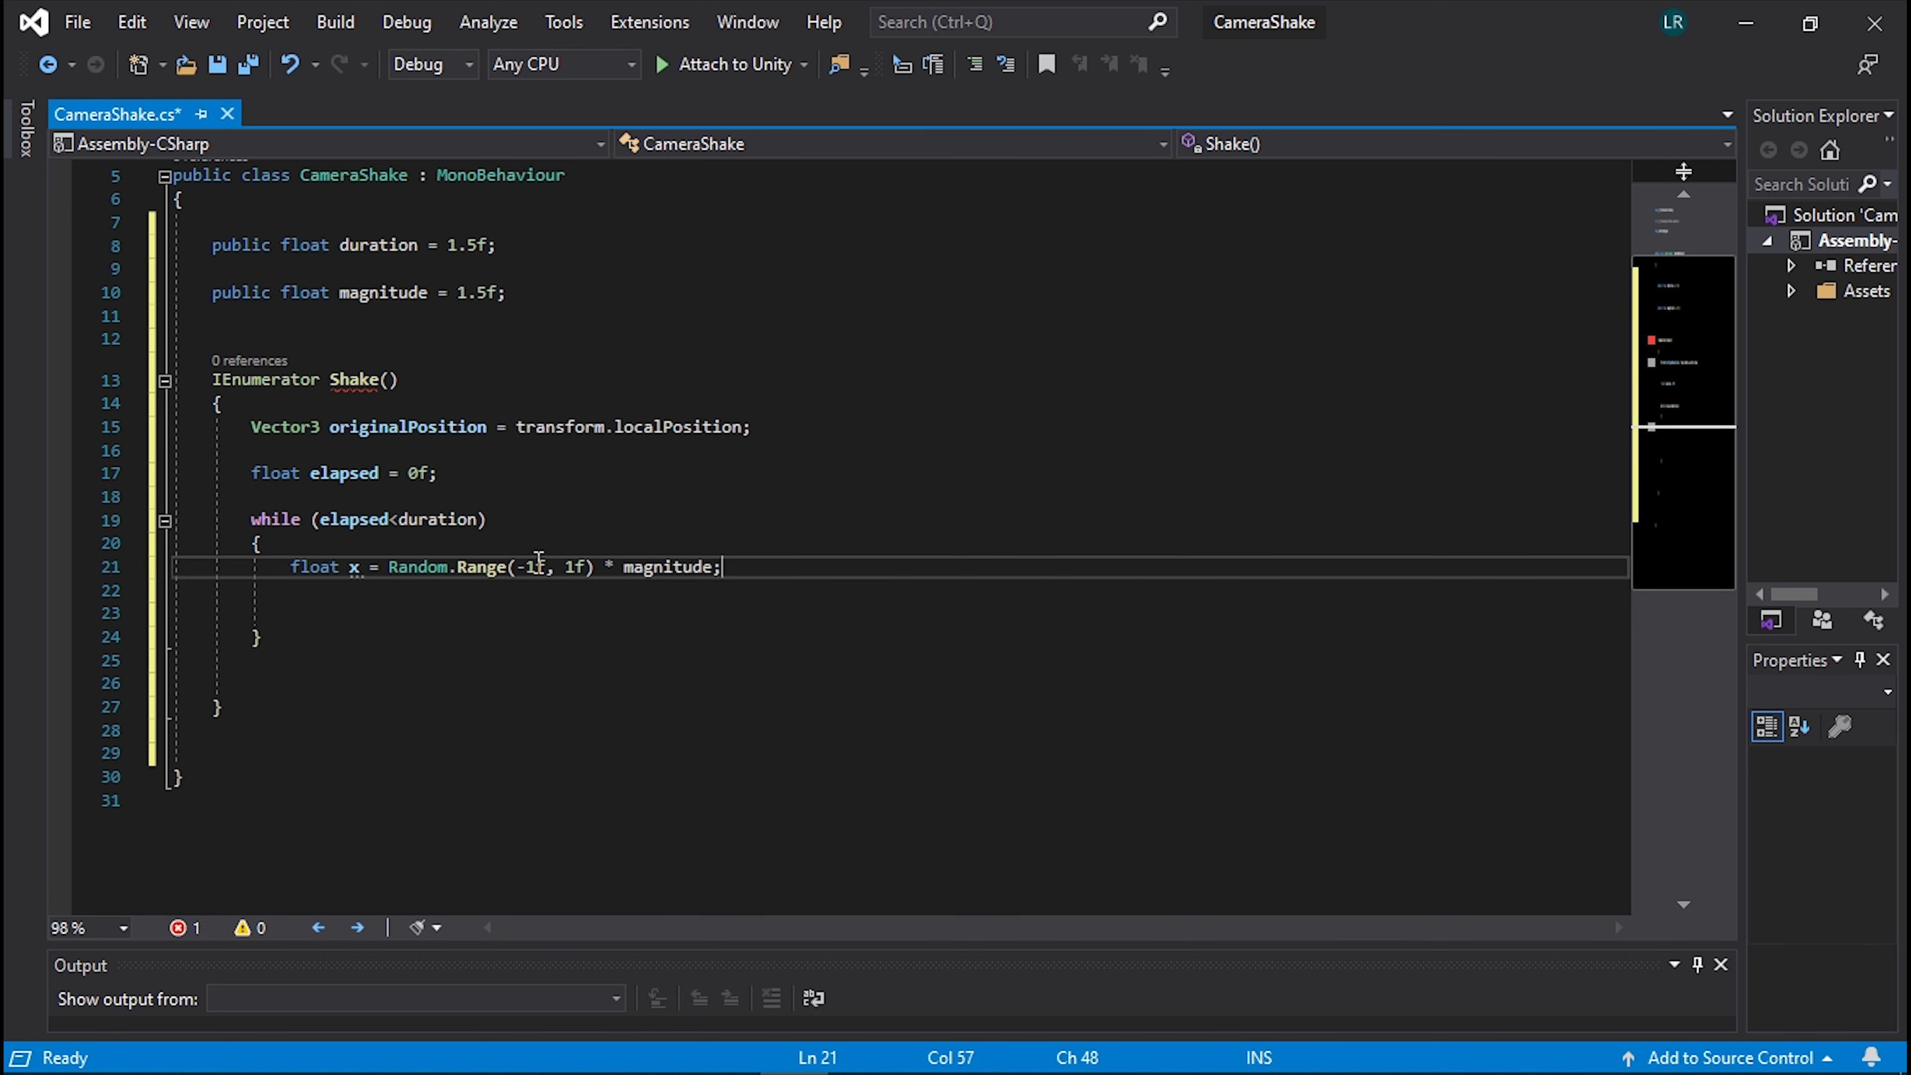
Retype magnitude in the x line and duplicate that line below it.
{"action": "left_click_drag", "start_coordinate": [451, 292], "coordinate": [491, 293]}
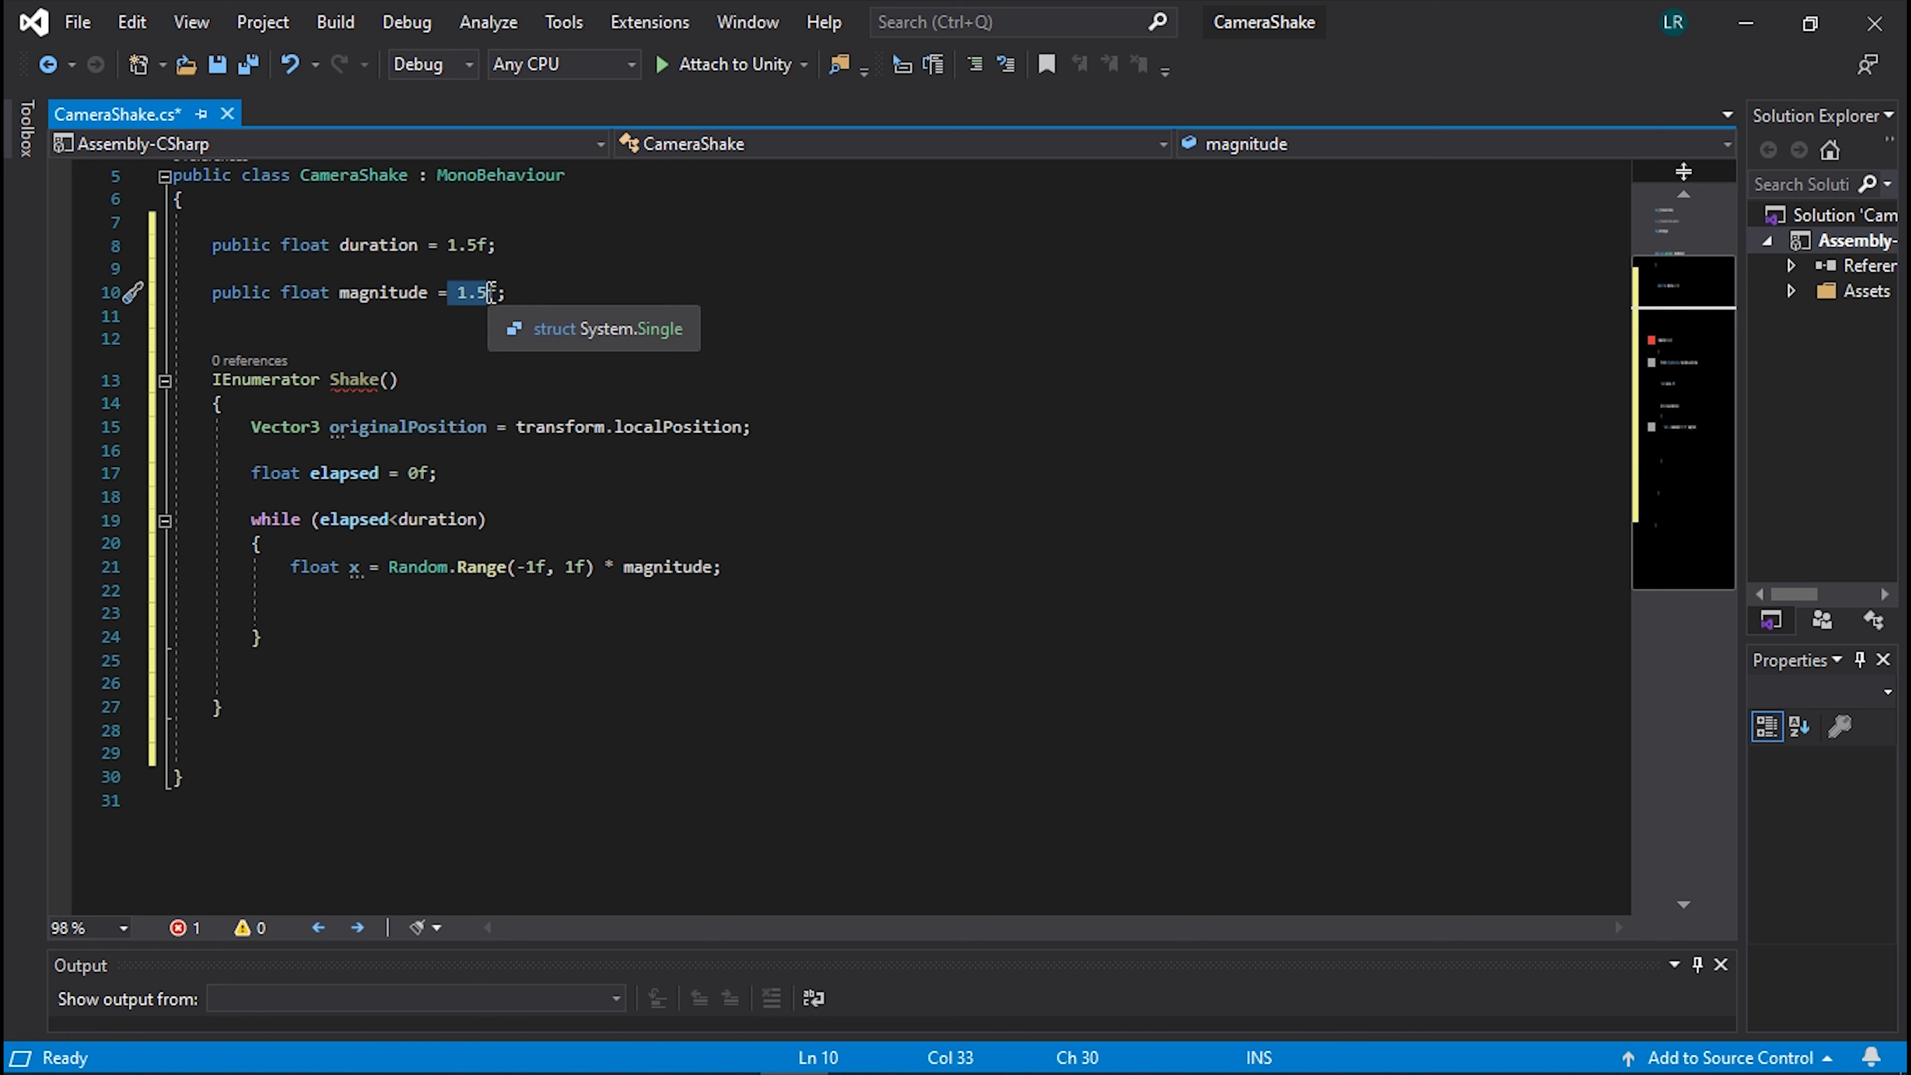
{"action": "left_click", "coordinate": [739, 574]}
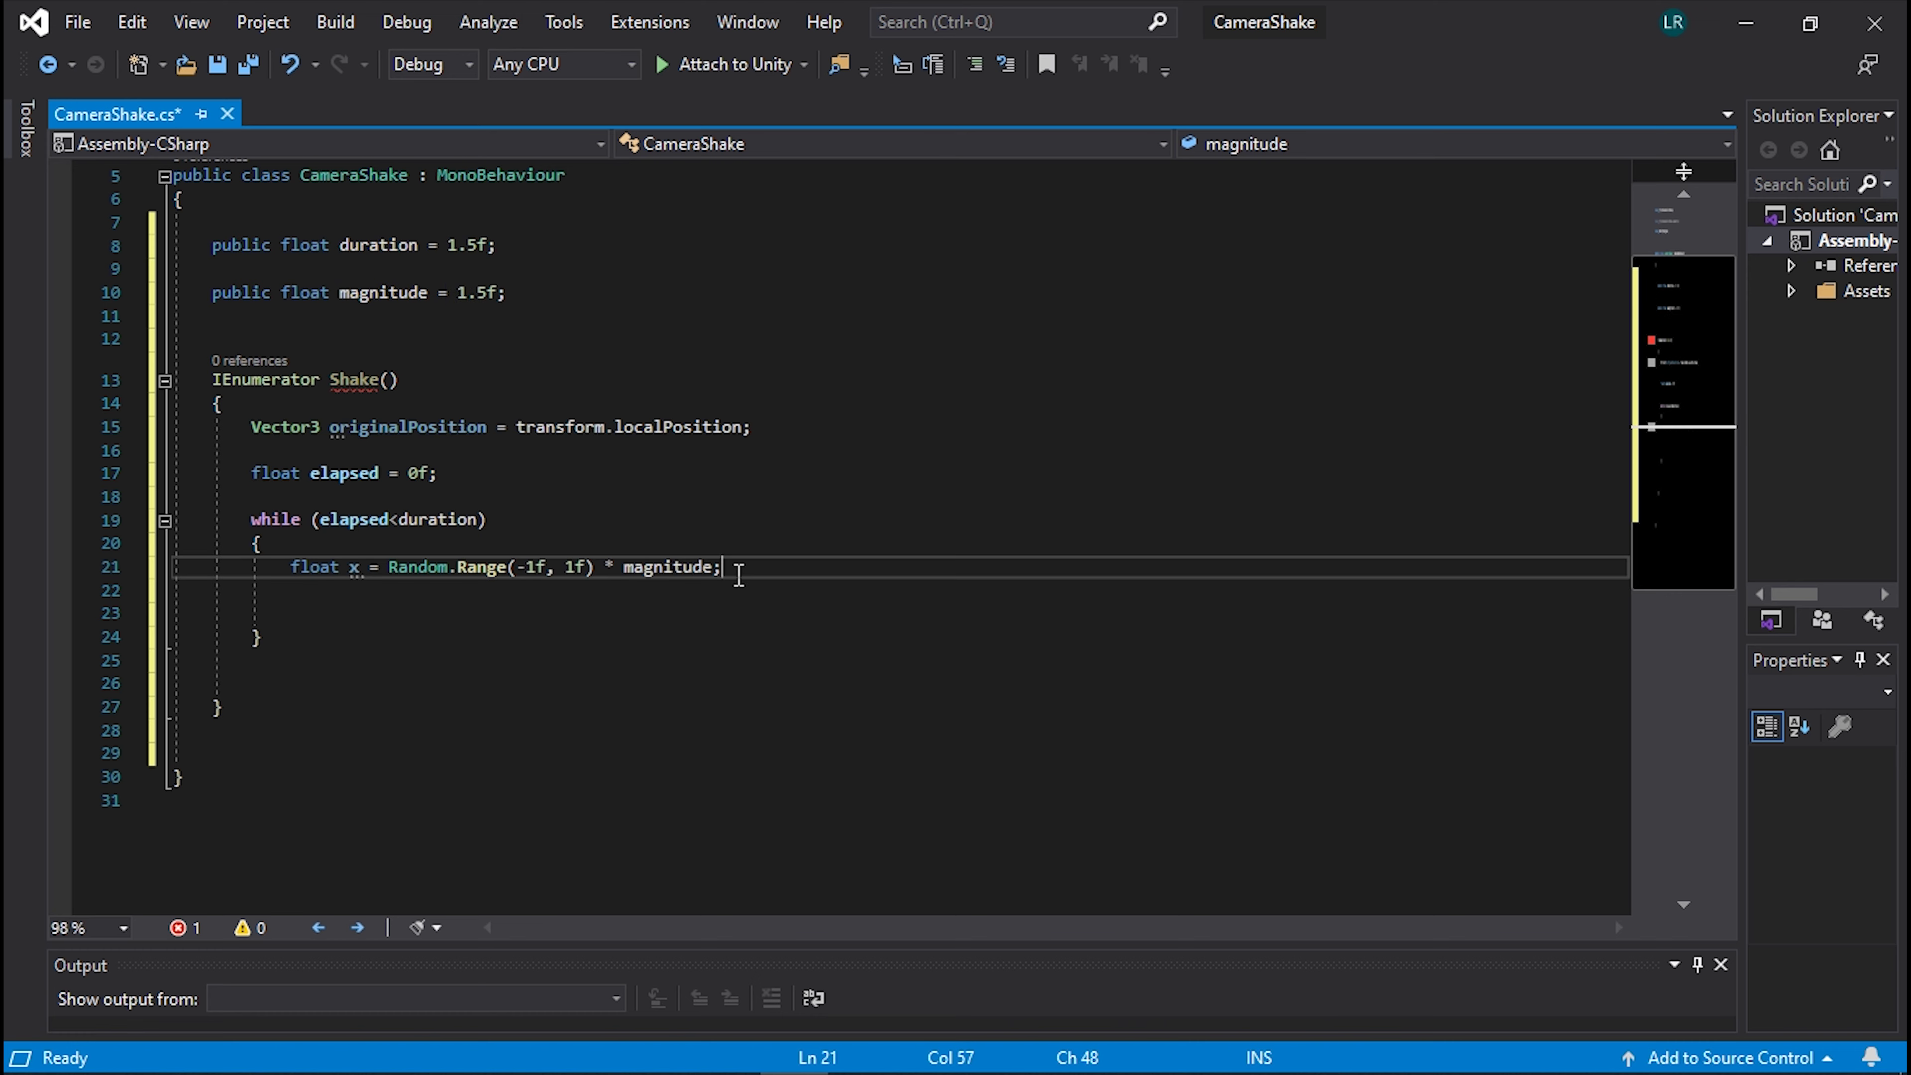
{"action": "left_click", "coordinate": [676, 566]}
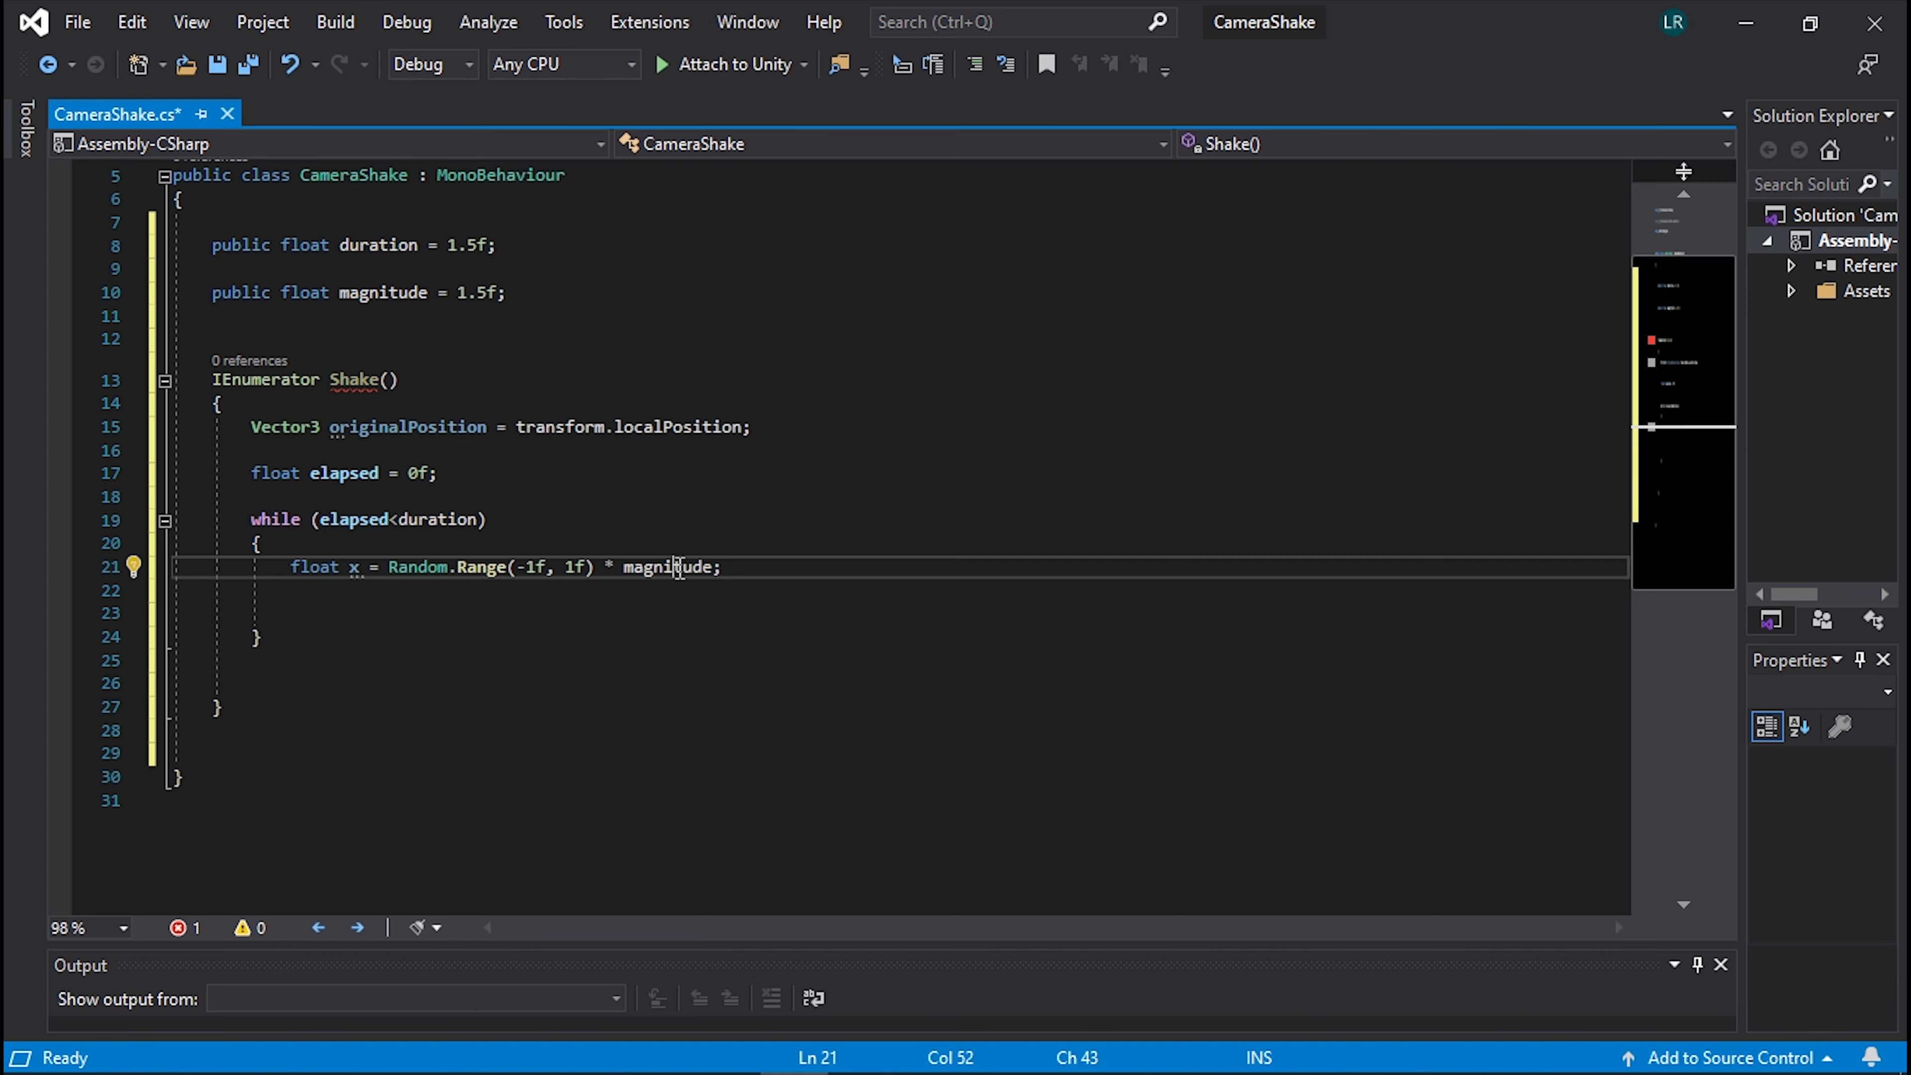
{"action": "double_click", "coordinate": [677, 568]}
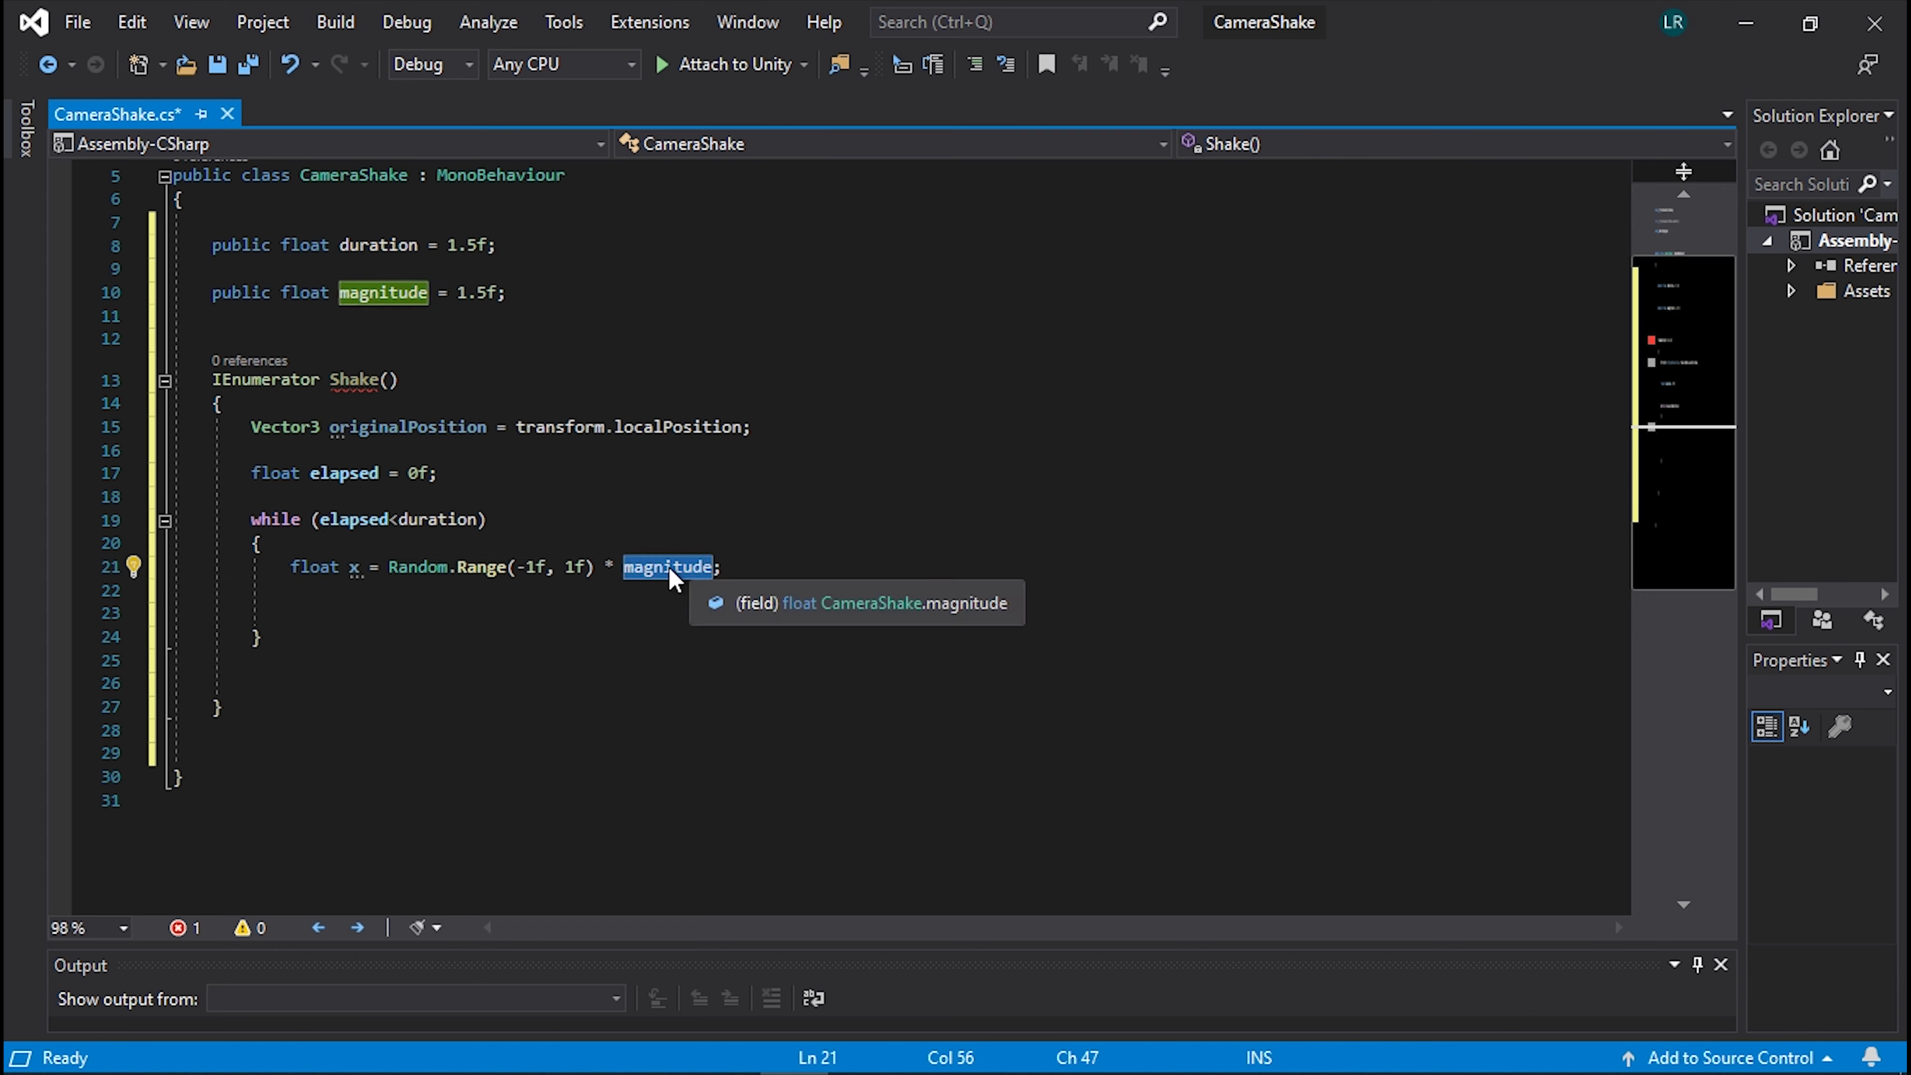
{"action": "key", "text": "BackSpace"}
{"action": "type", "text": "34"}
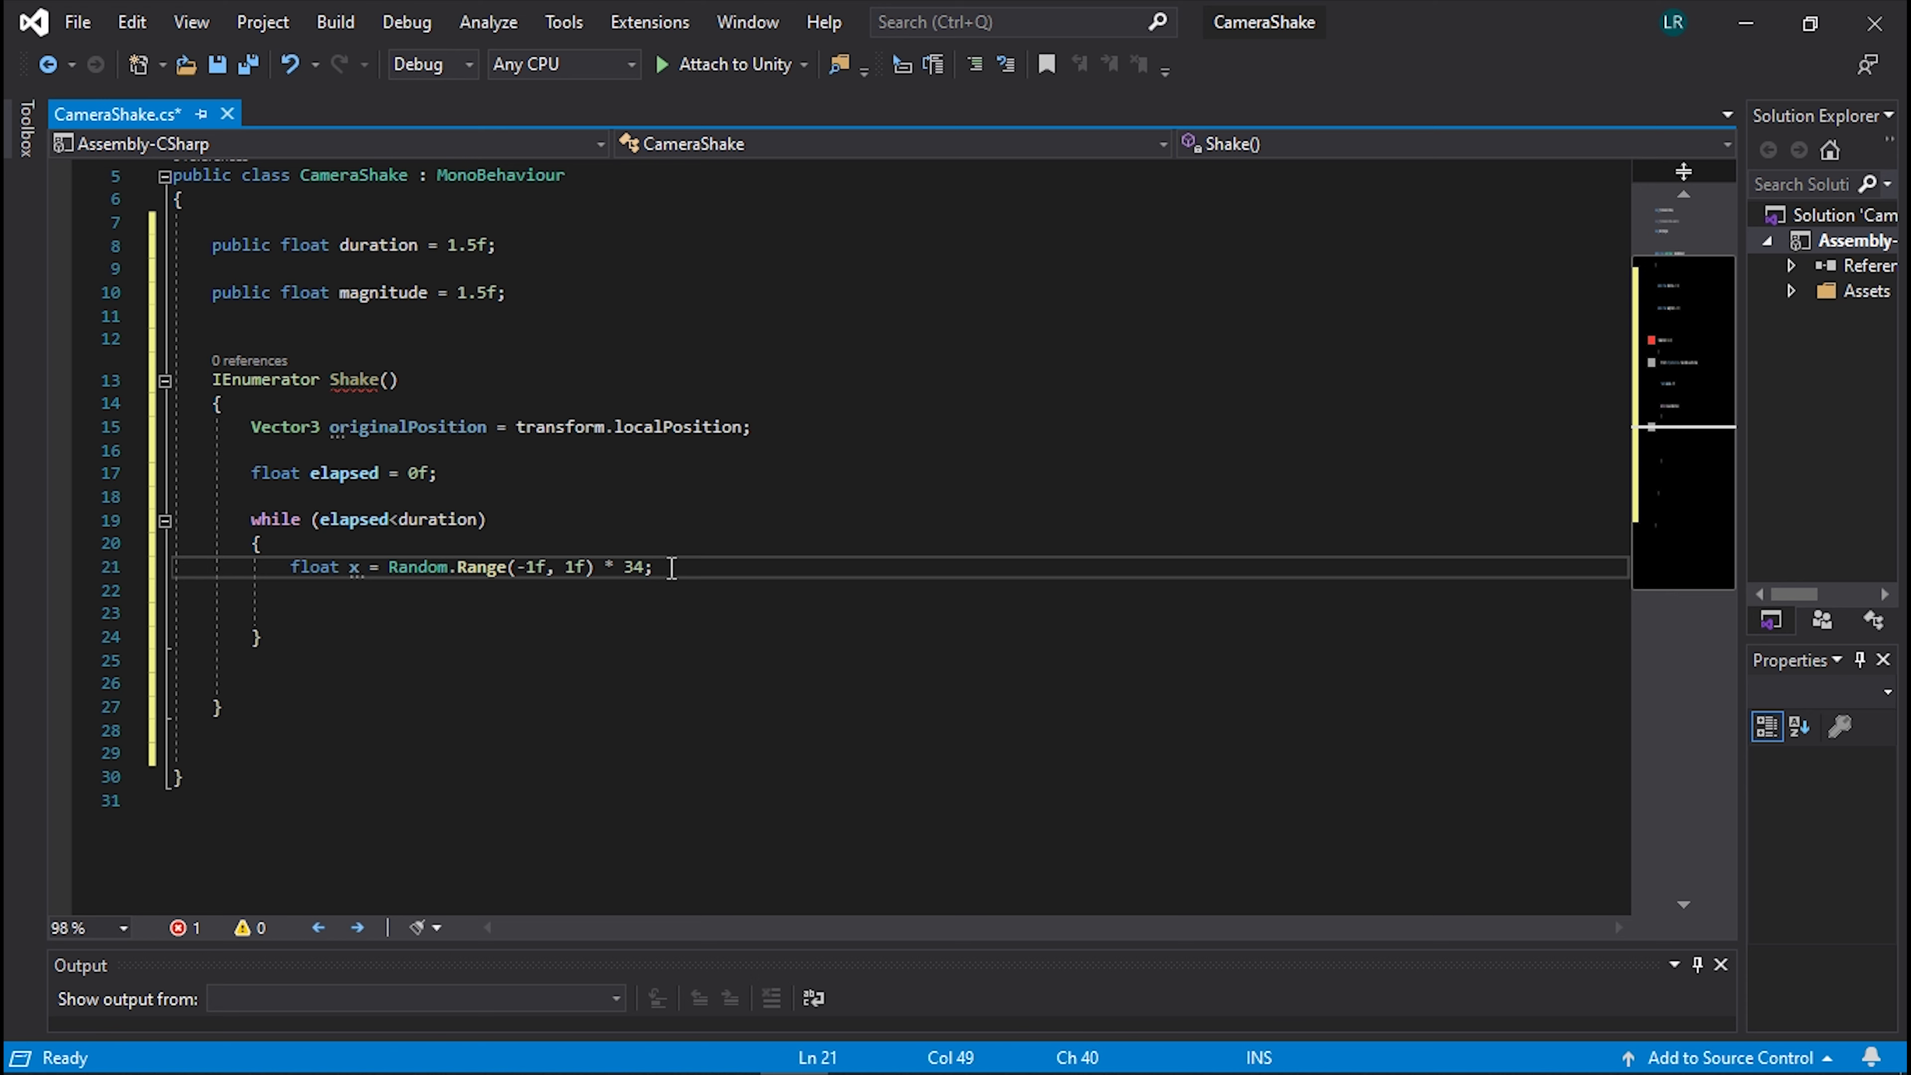
{"action": "type", "text": "magnitude"}
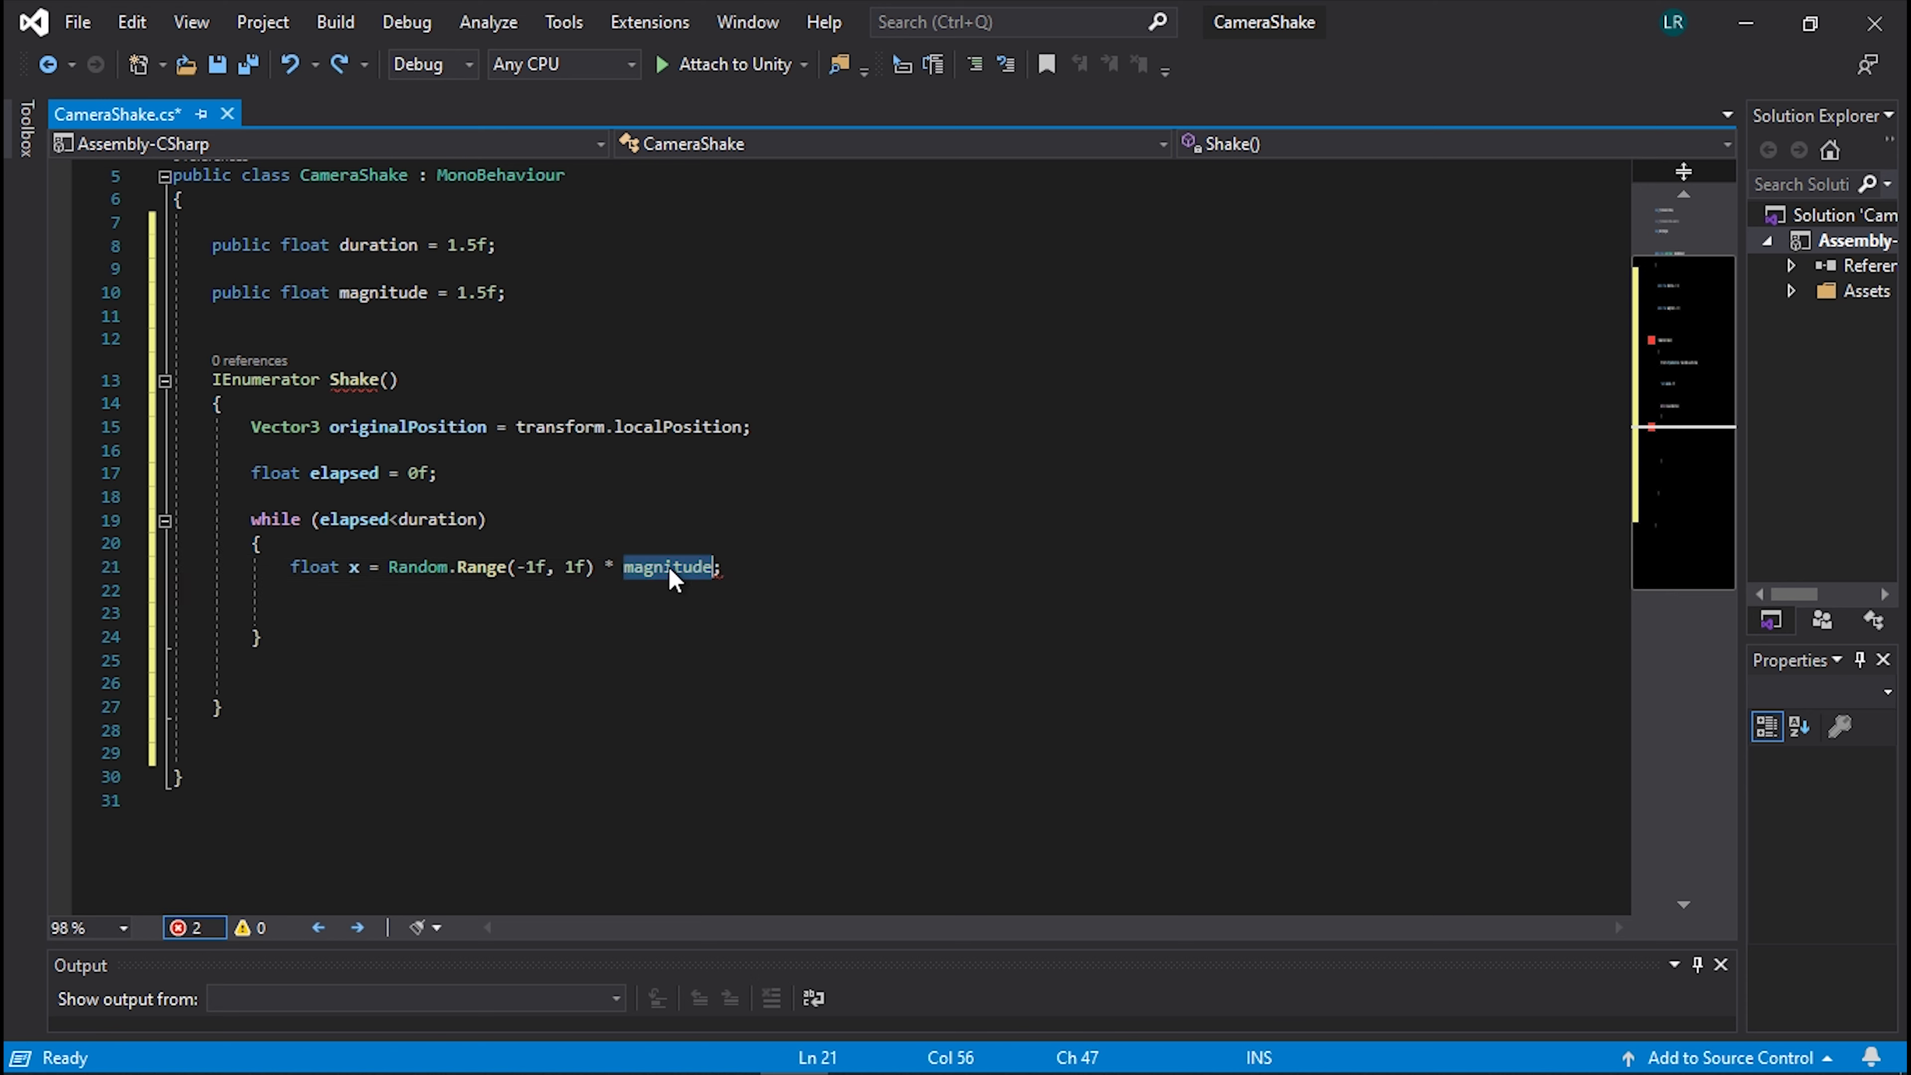
{"action": "left_click", "coordinate": [757, 565]}
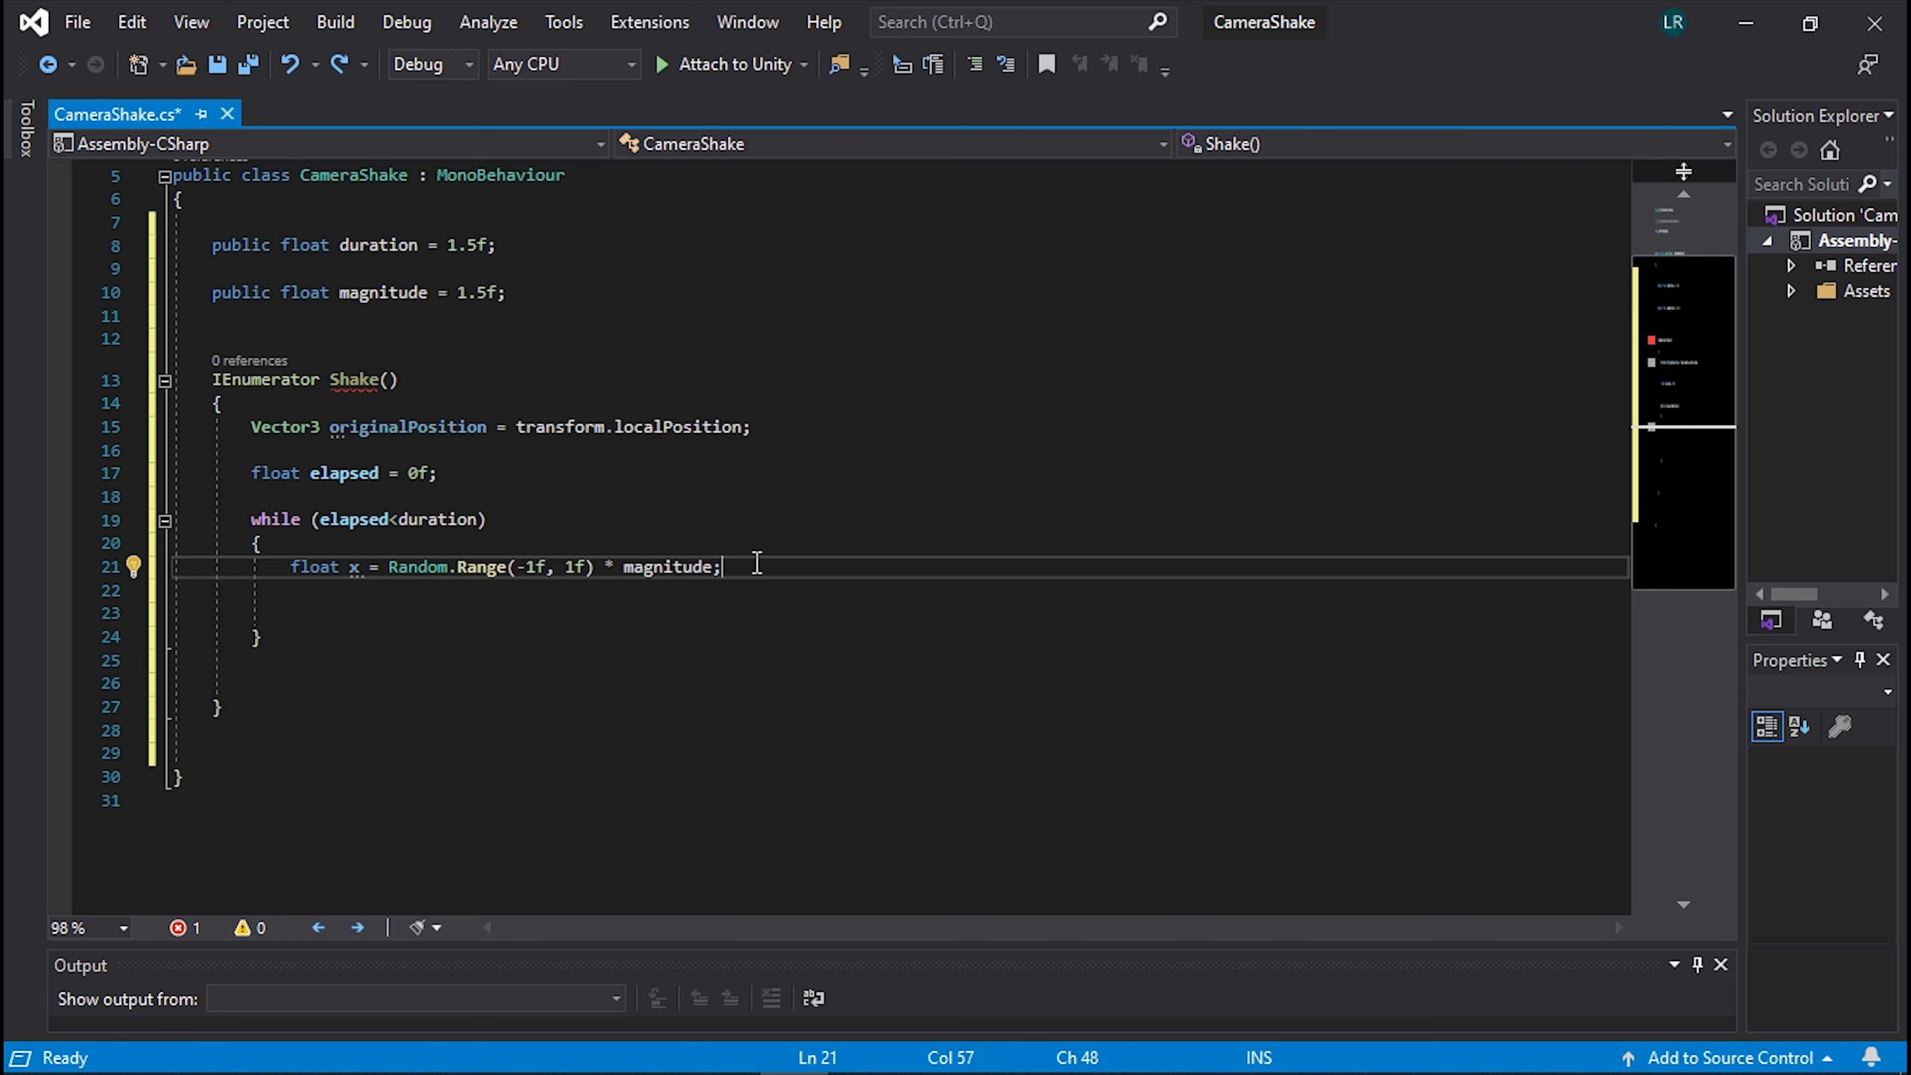
{"action": "key", "text": "ctrl+d"}
{"action": "key", "text": "Return"}
Turn the duplicated line into float y and remove the extra blank lines in the loop.
{"action": "left_click", "coordinate": [757, 566]}
{"action": "key", "text": "Return"}
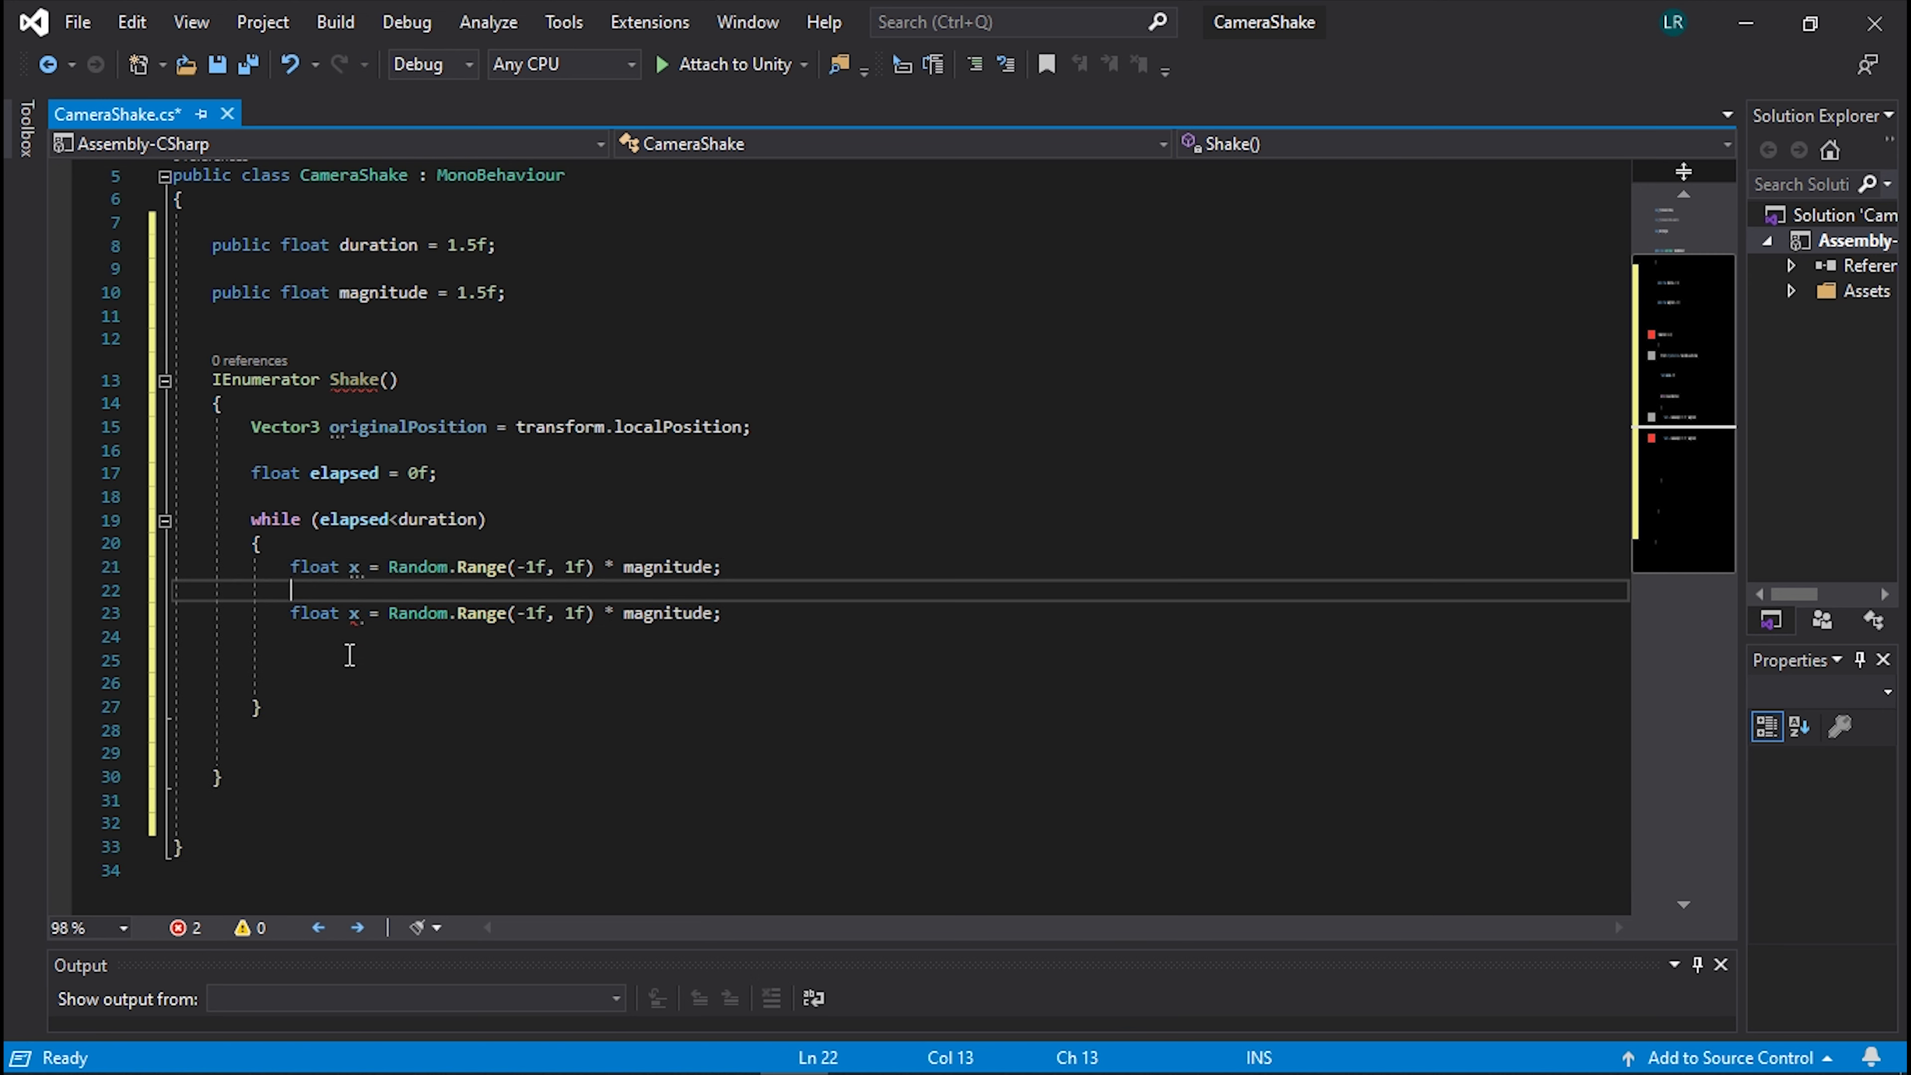
{"action": "double_click", "coordinate": [353, 613]}
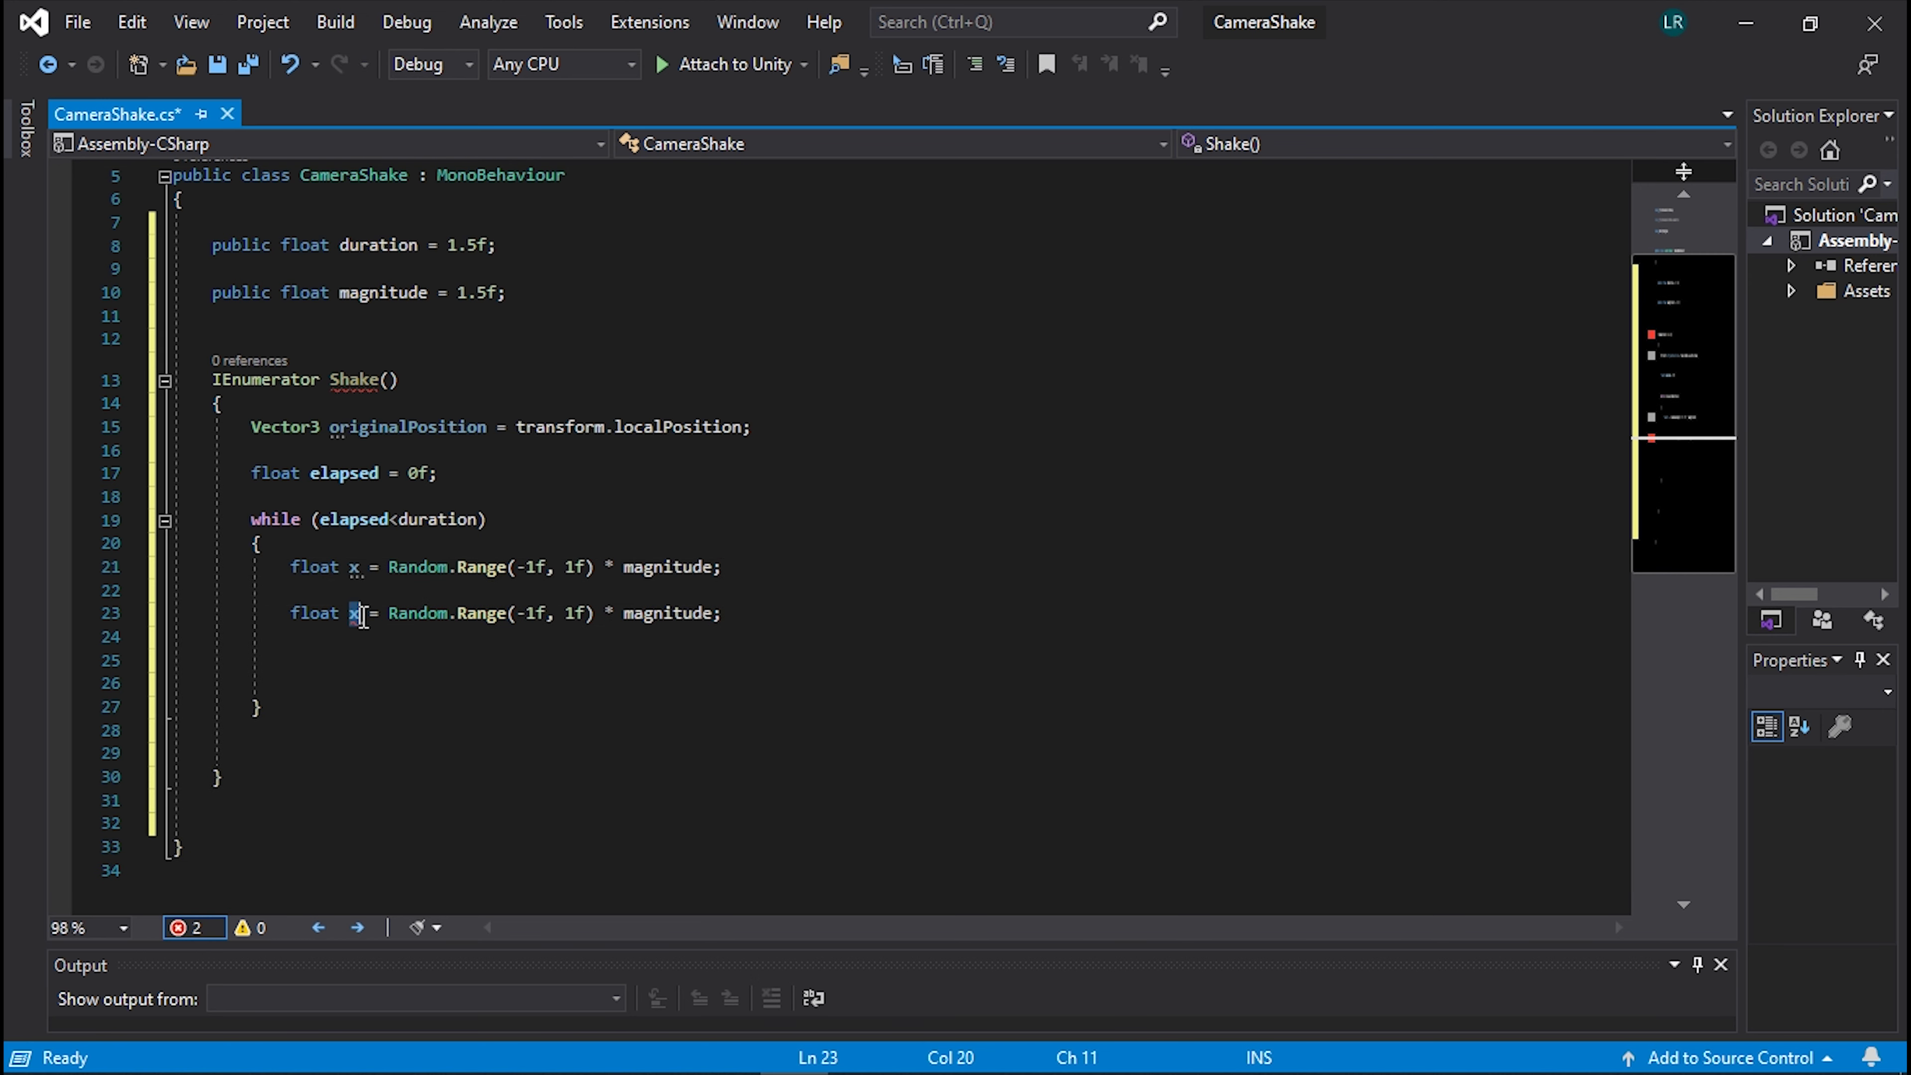
{"action": "type", "text": "y"}
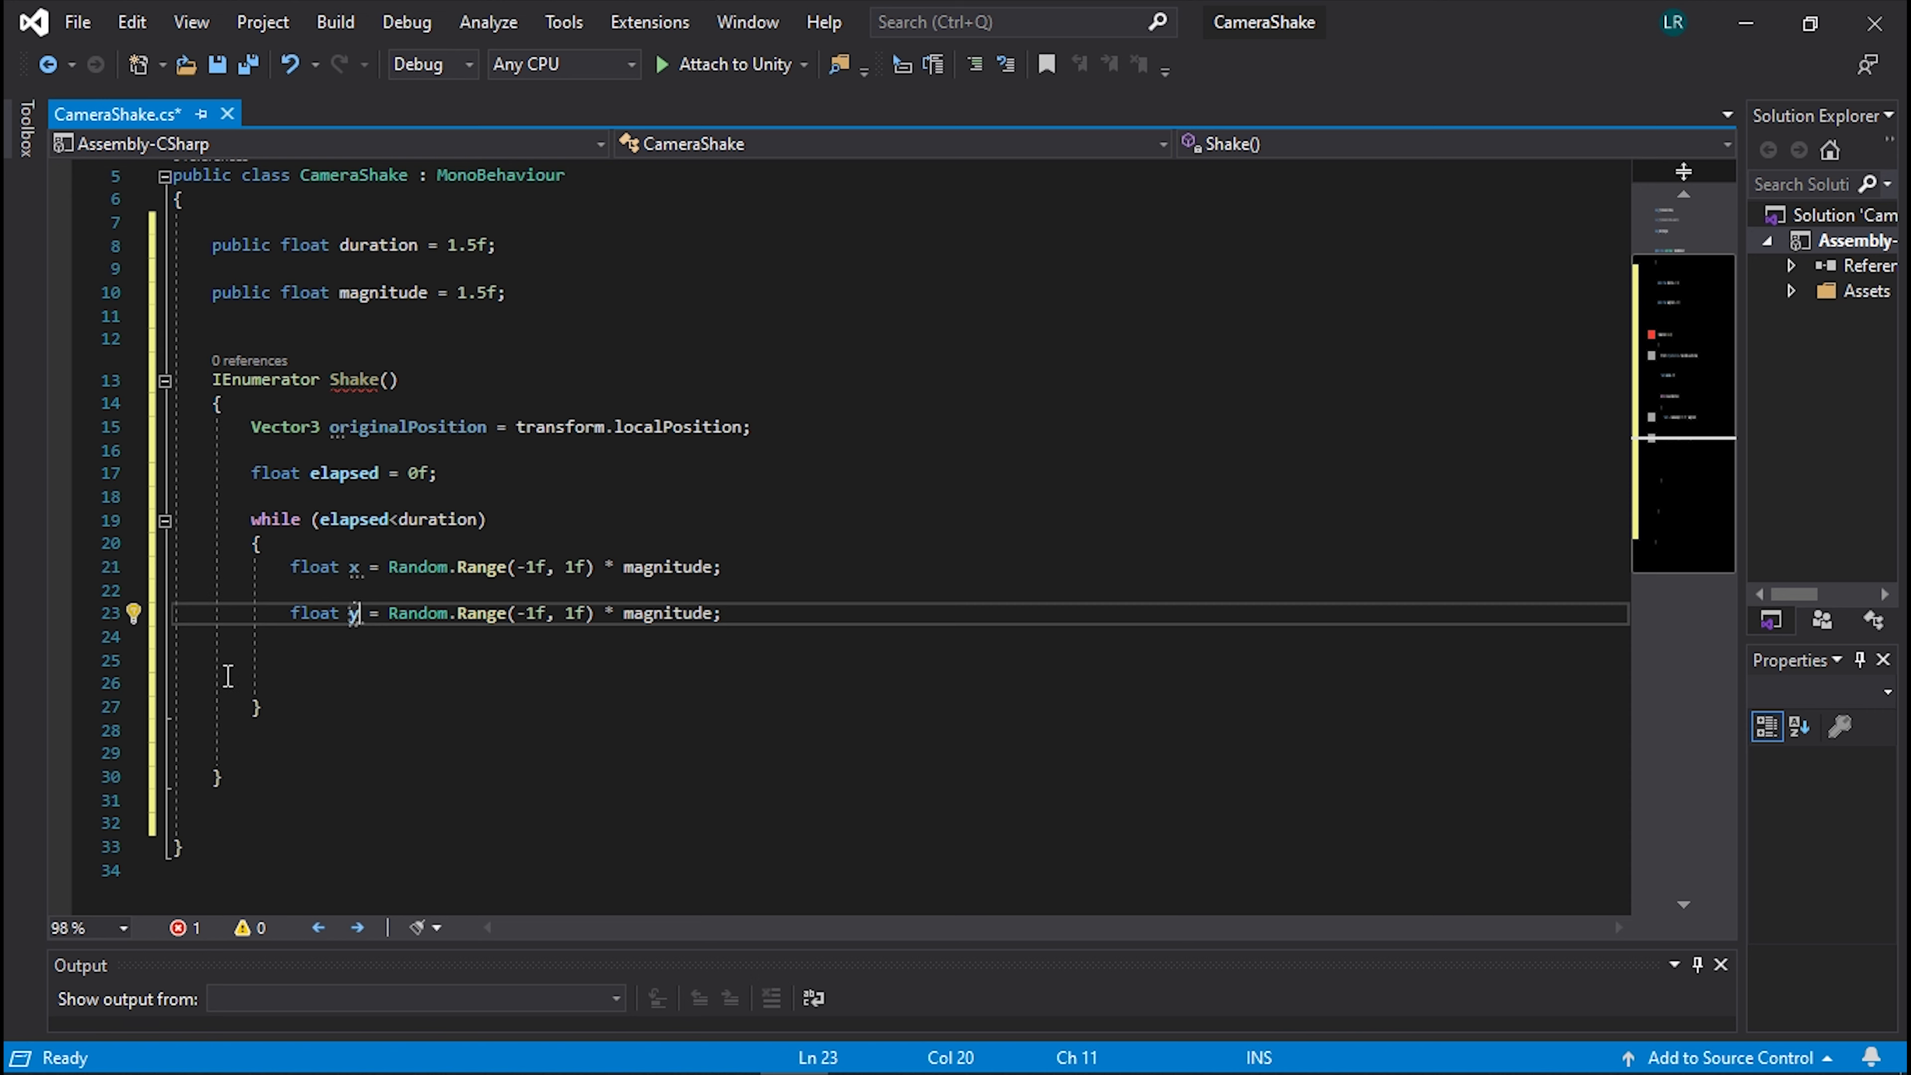
{"action": "left_click", "coordinate": [219, 674]}
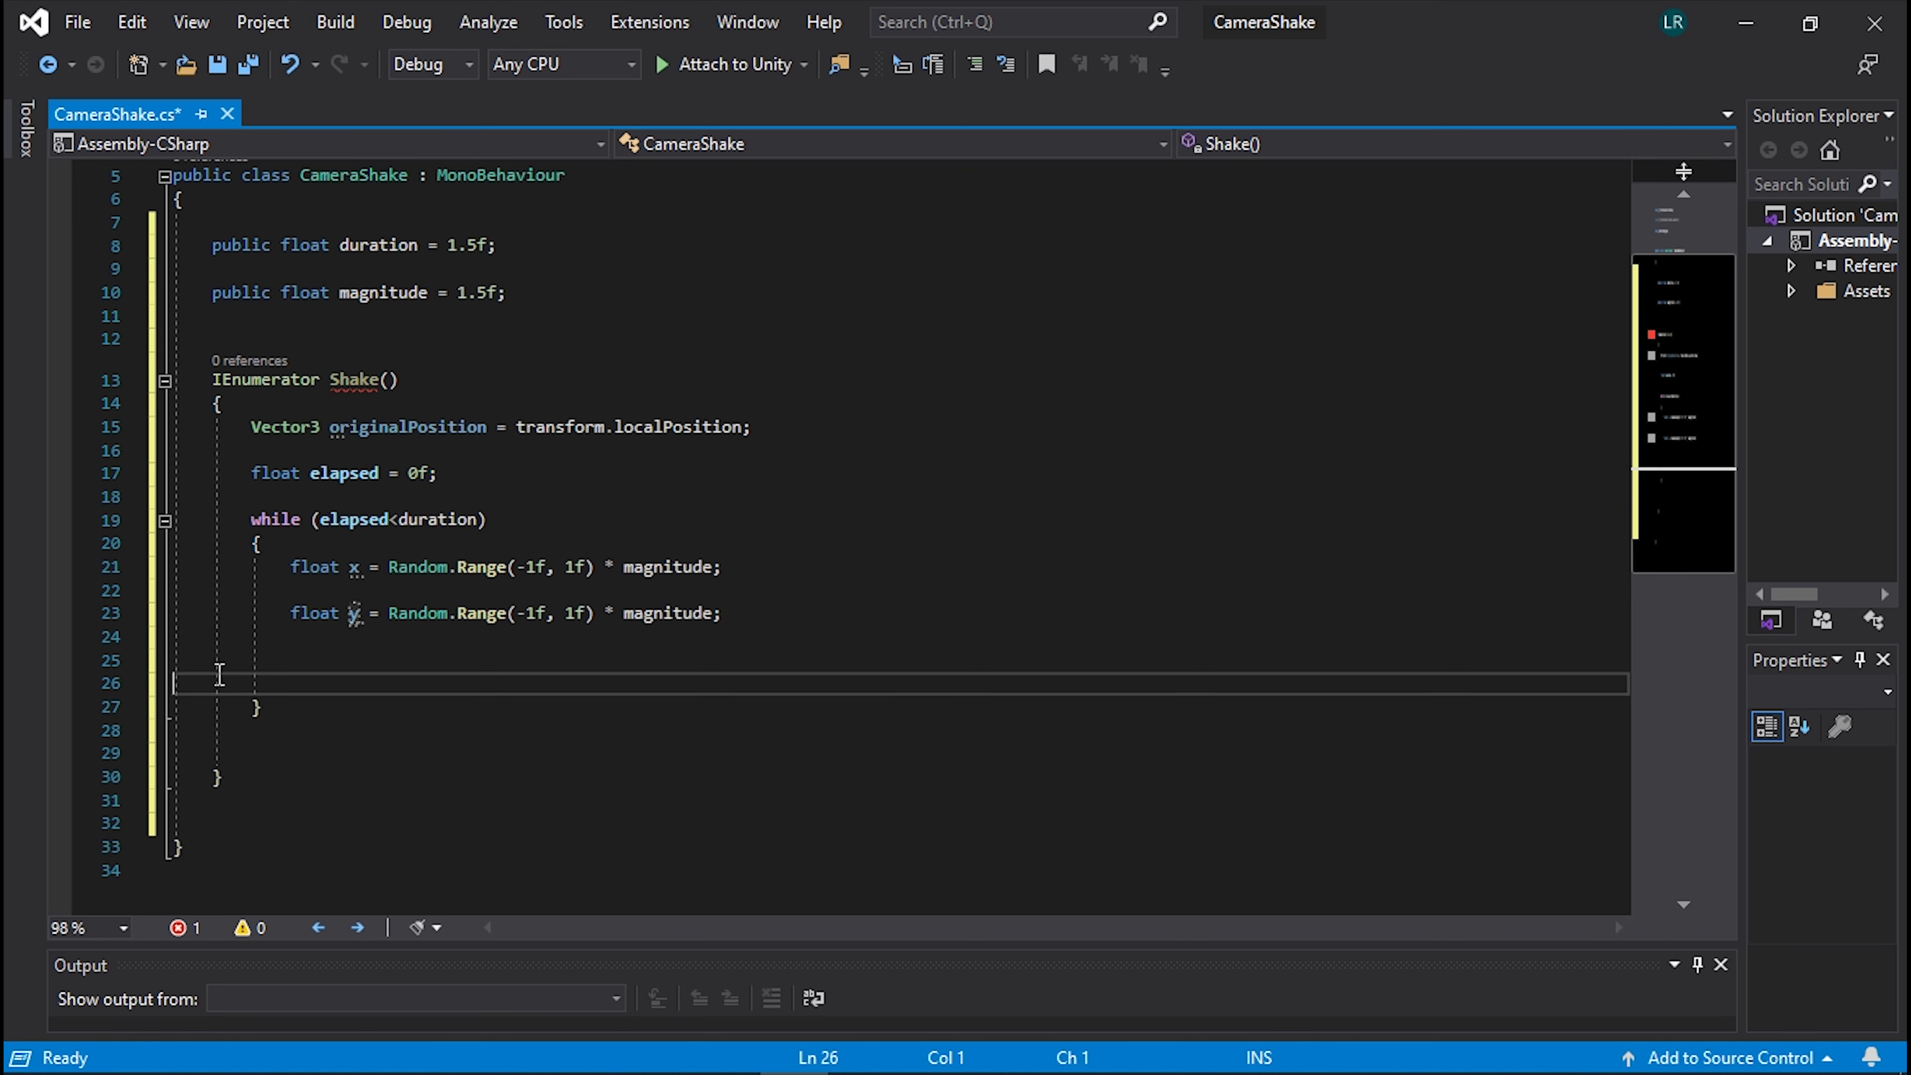
{"action": "key", "text": "BackSpace"}
{"action": "key", "text": "BackSpace"}
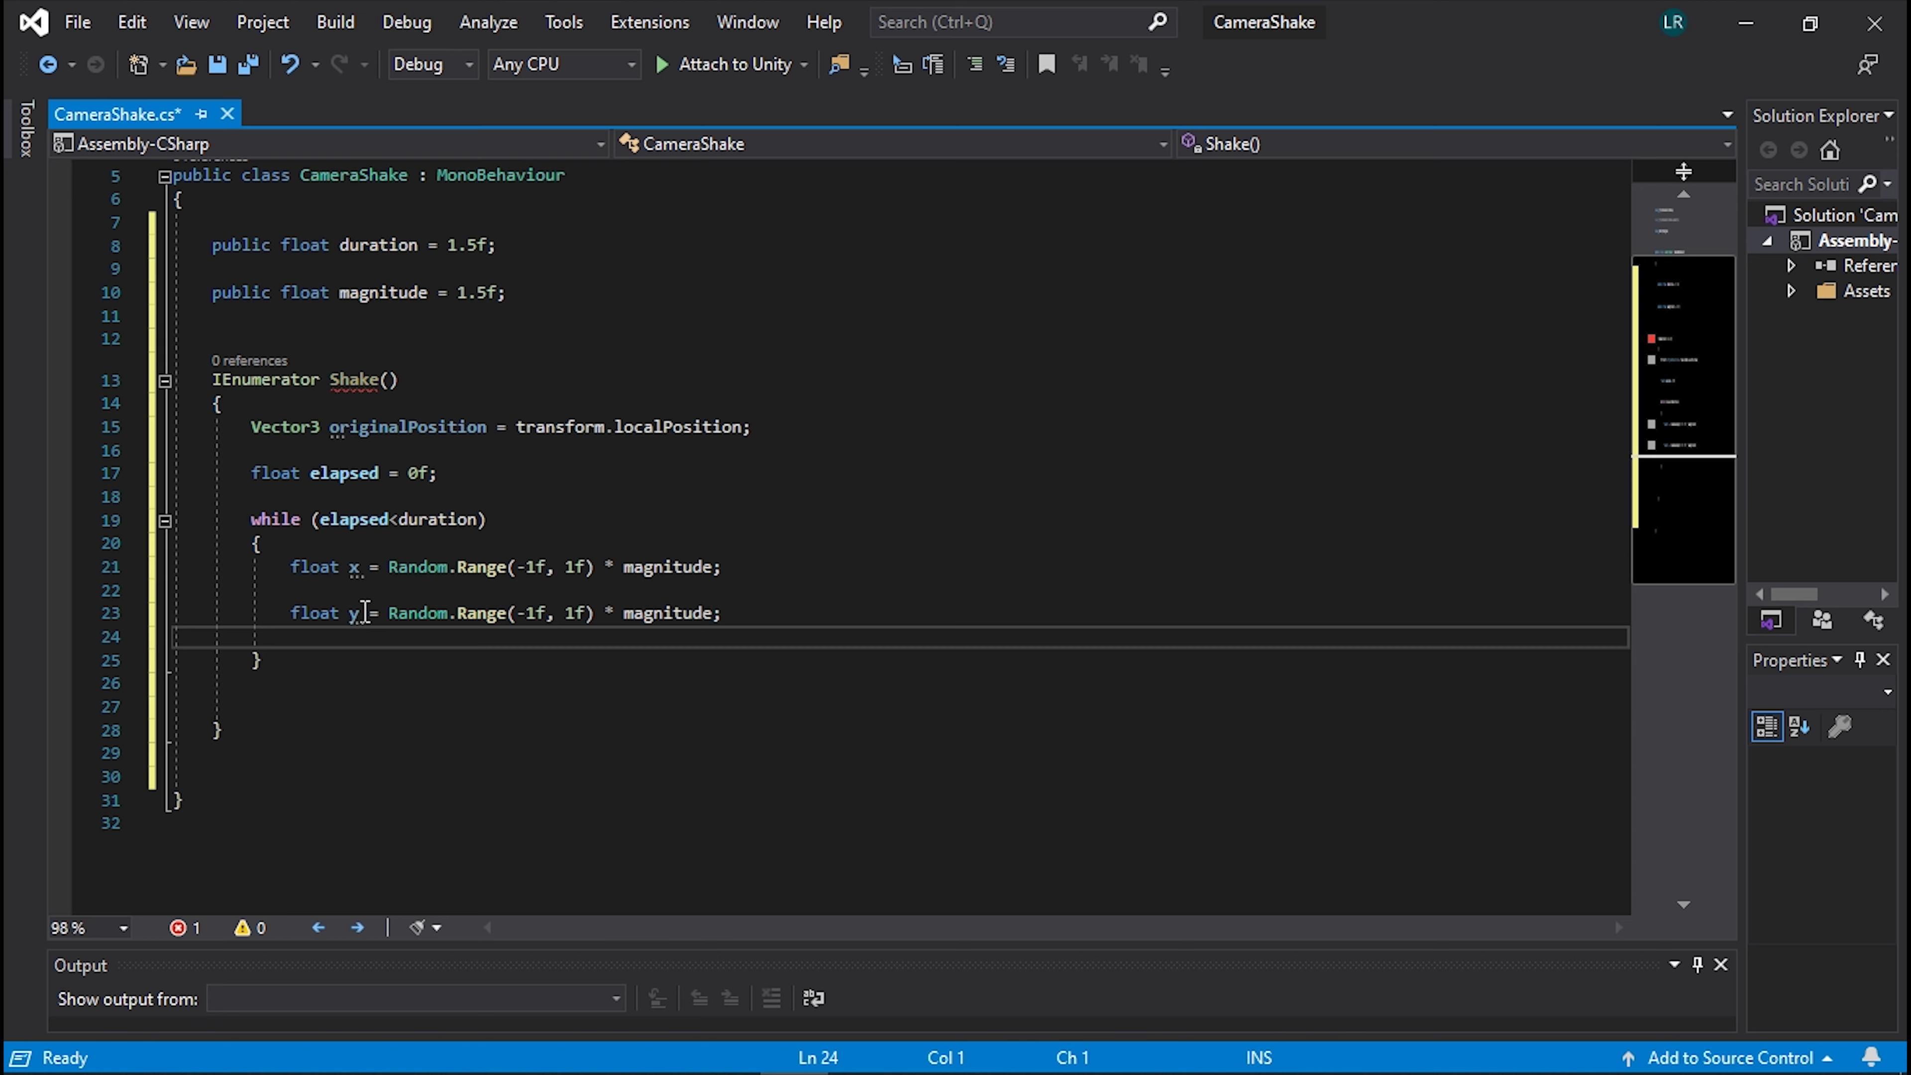
Add transform.localPosition = new Vector3(x, y, originalPosition.z); after the y line.
{"action": "left_click", "coordinate": [759, 617]}
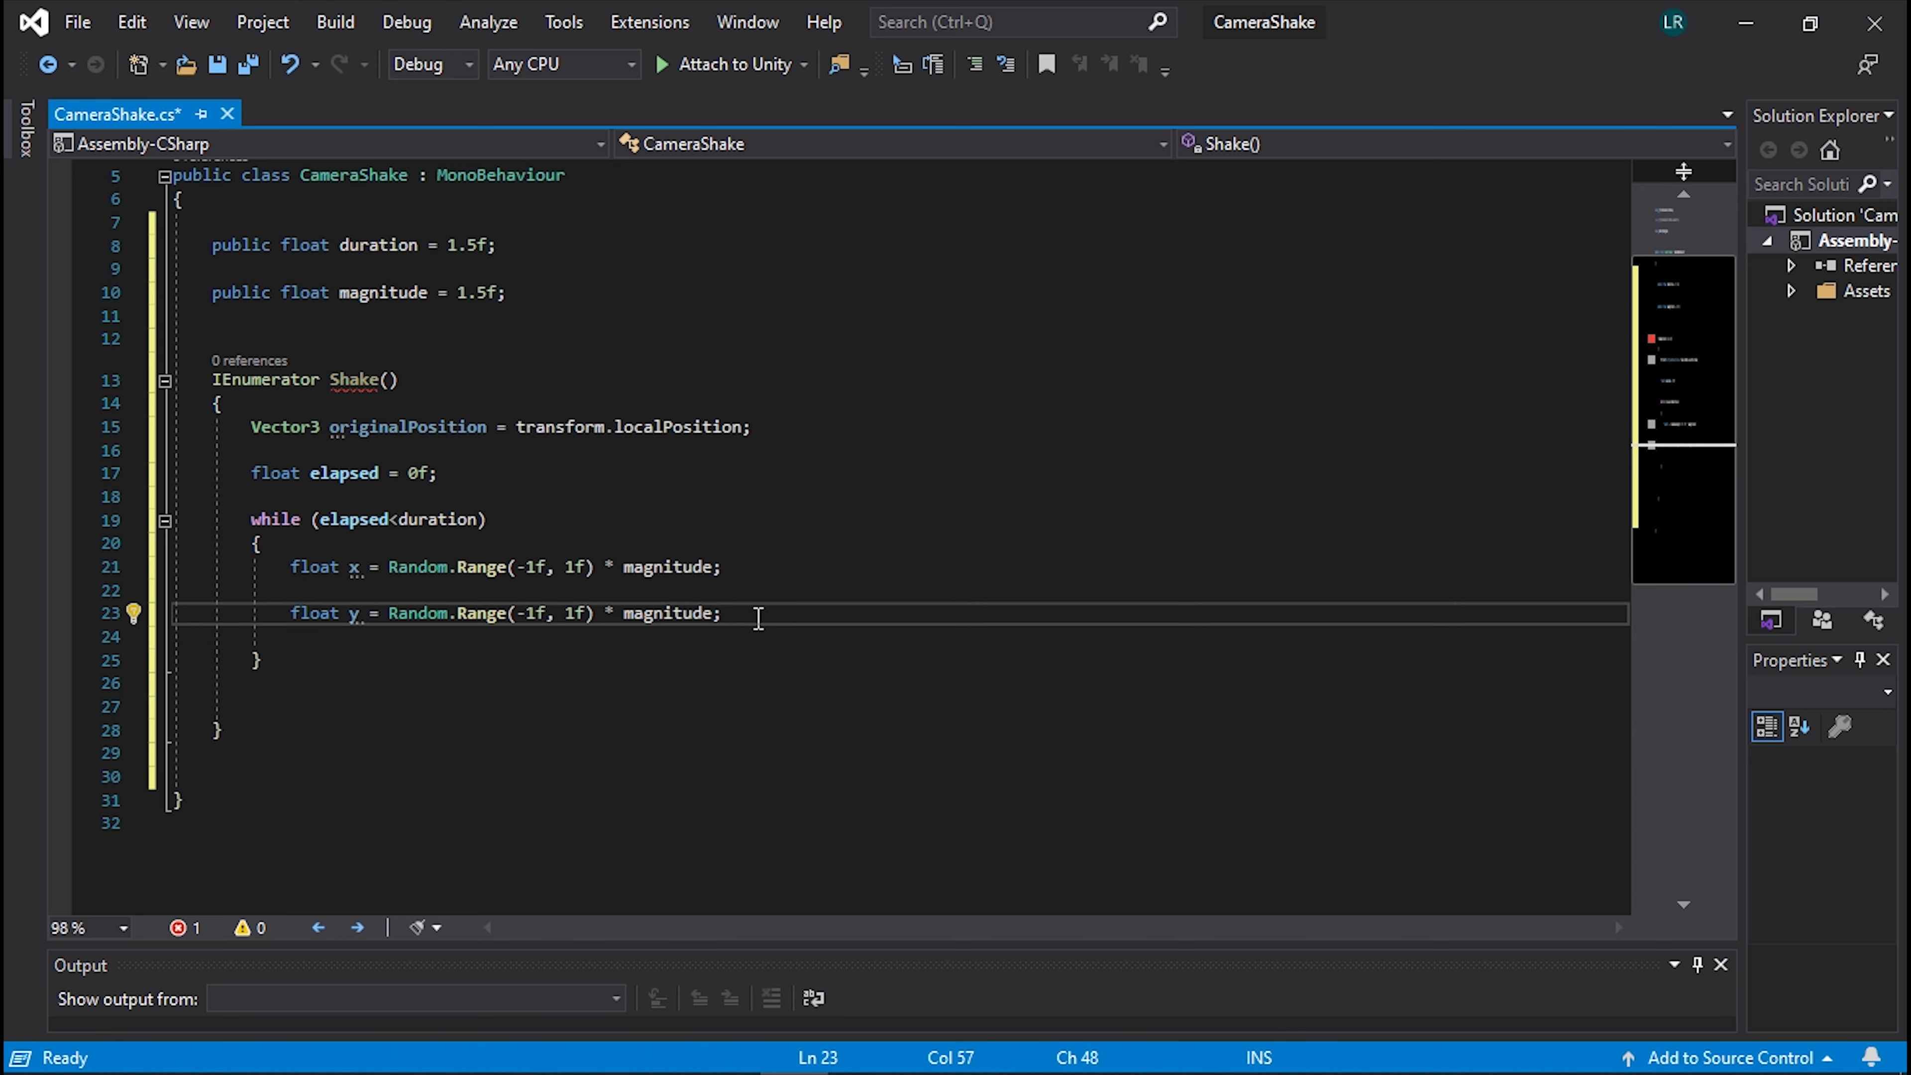
{"action": "key", "text": "Return"}
{"action": "key", "text": "Return"}
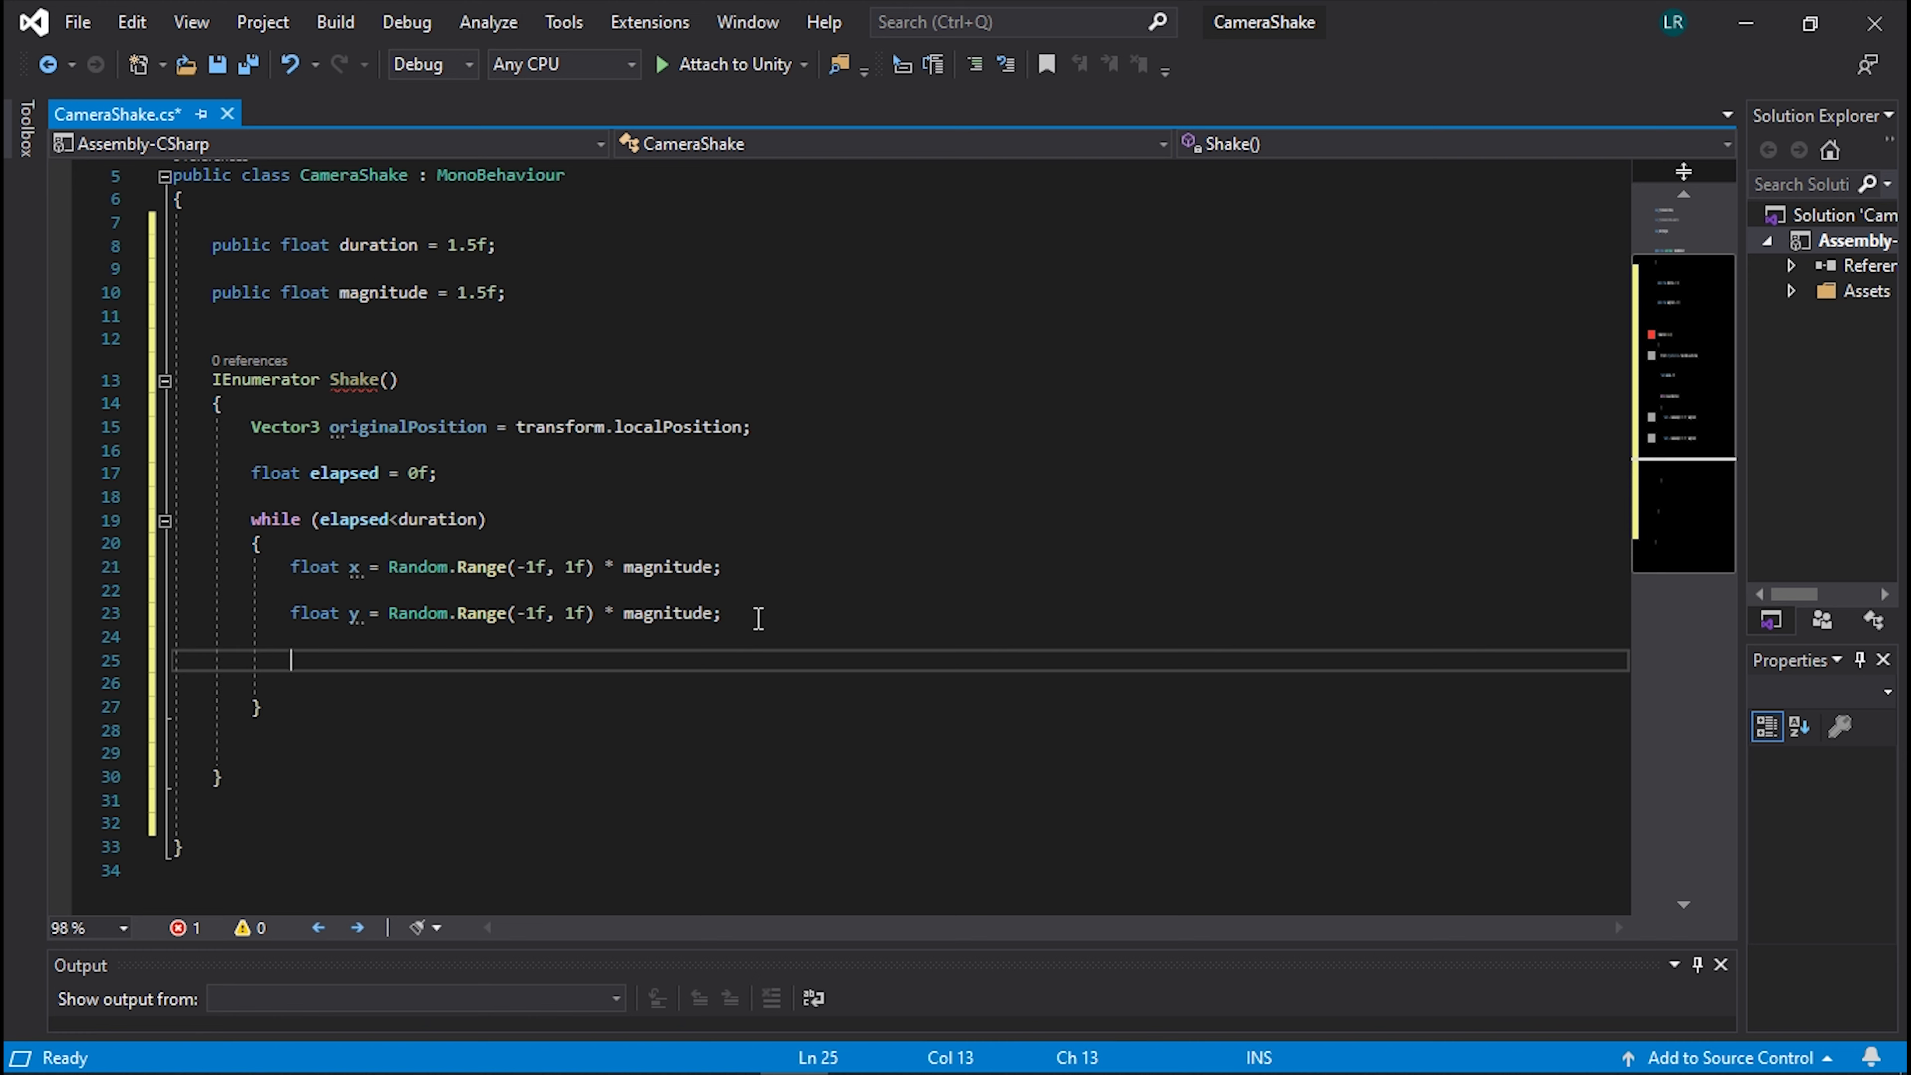
{"action": "type", "text": "t"}
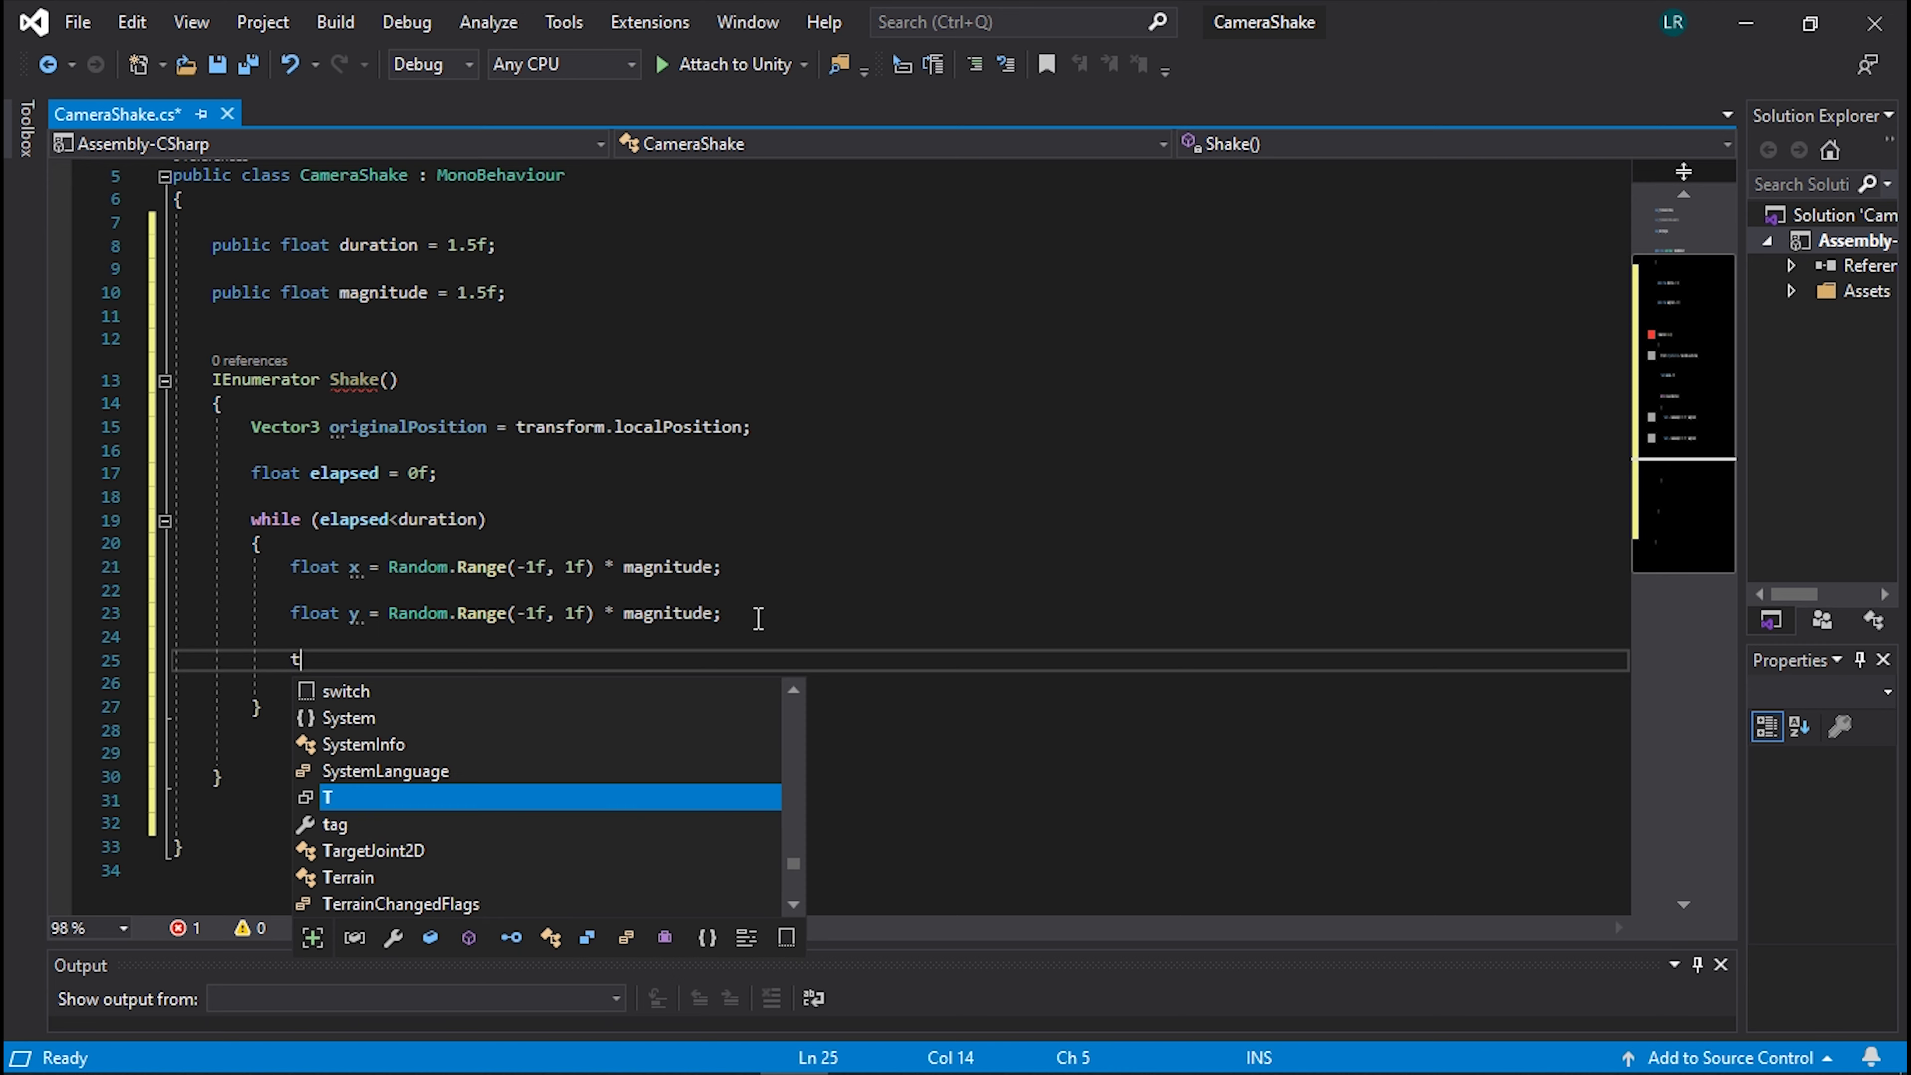
{"action": "type", "text": "ra"}
{"action": "key", "text": "Tab"}
{"action": "type", "text": ".lo"}
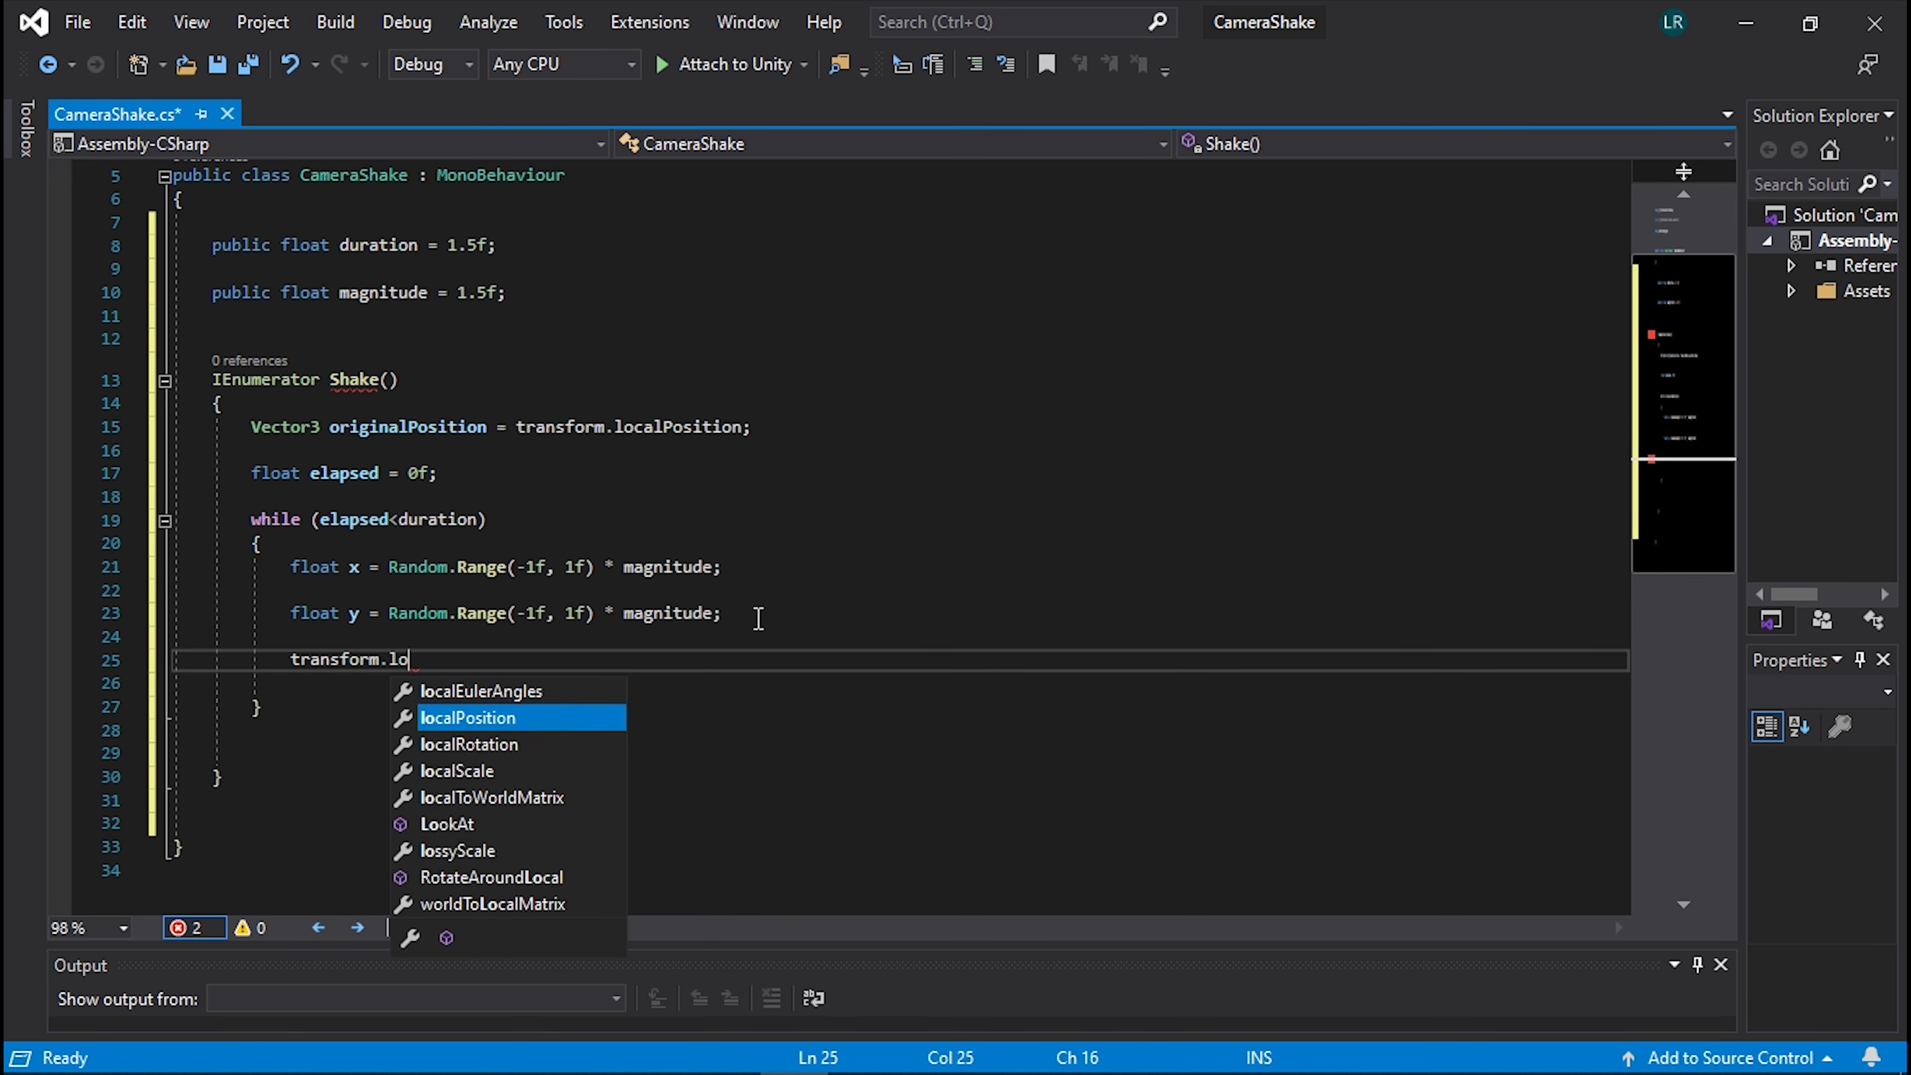
{"action": "key", "text": "Tab"}
{"action": "type", "text": "="}
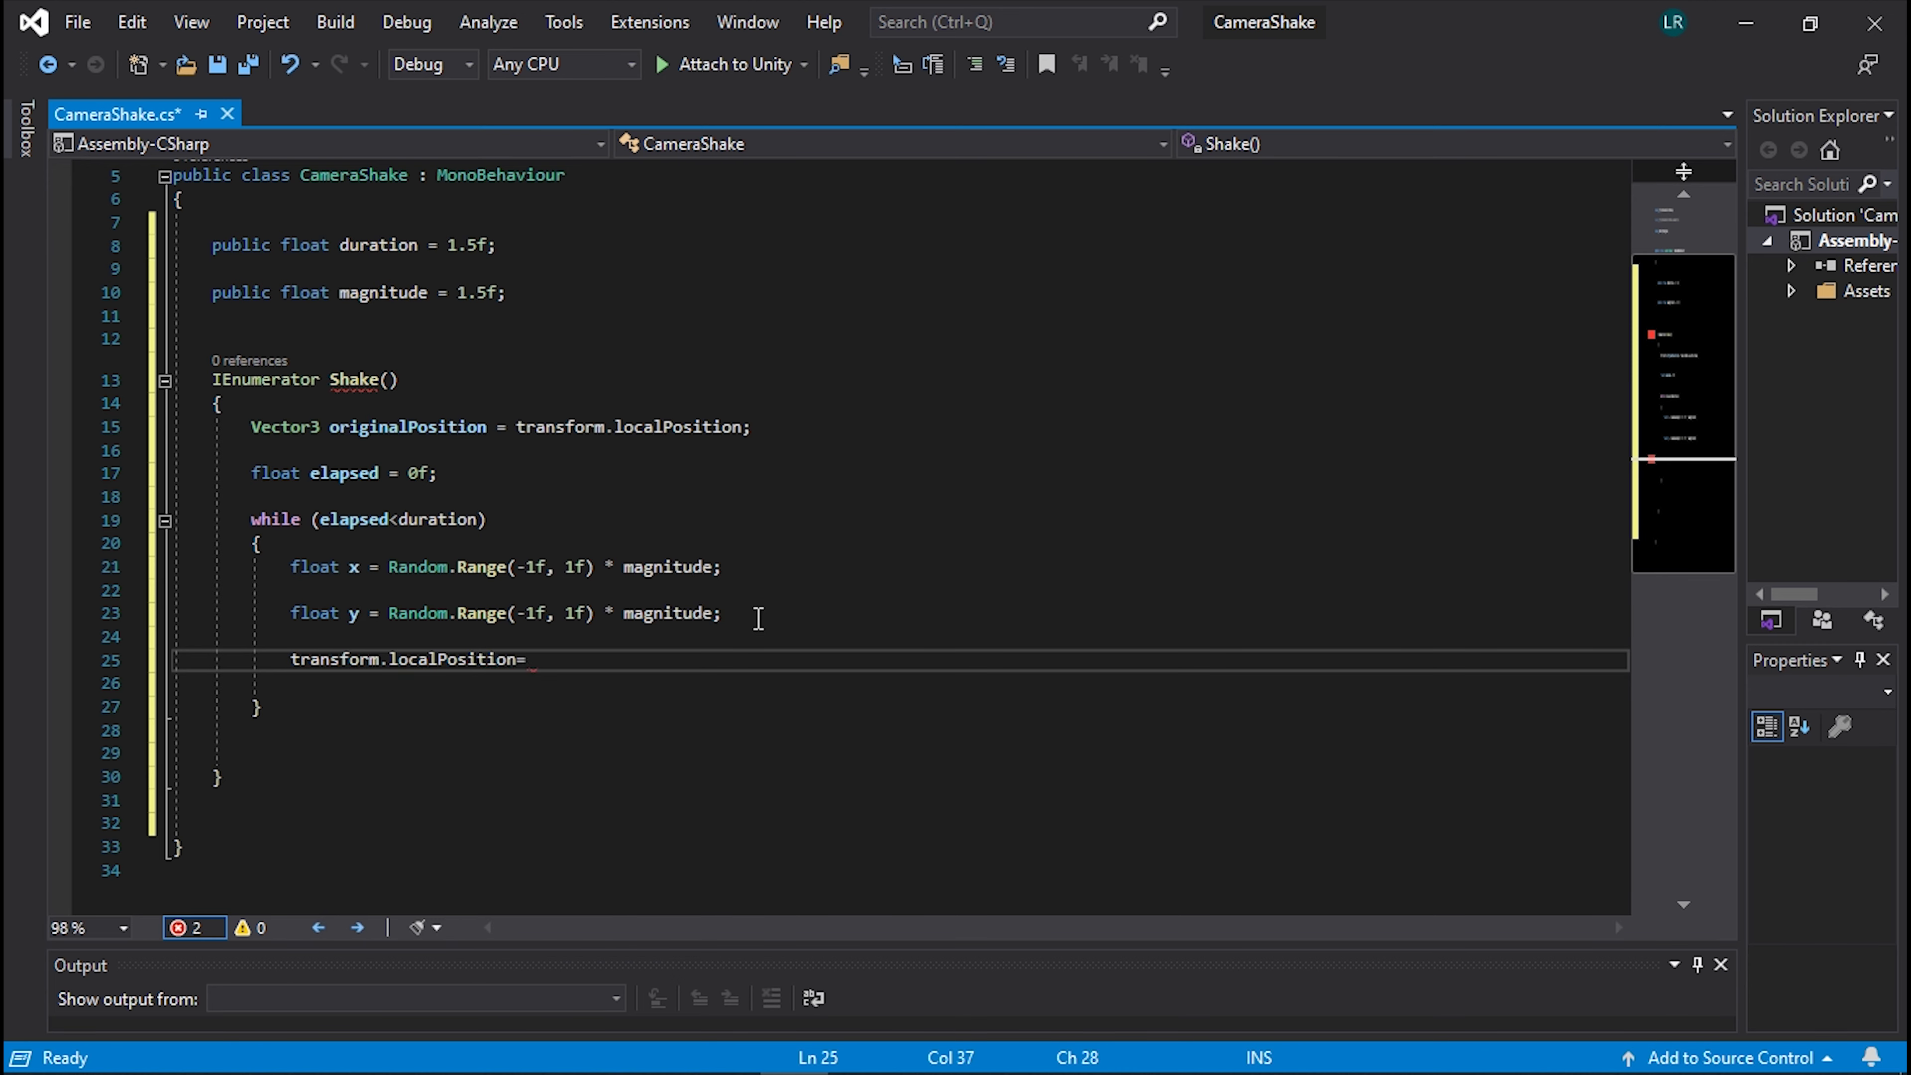
{"action": "type", "text": "new vec"}
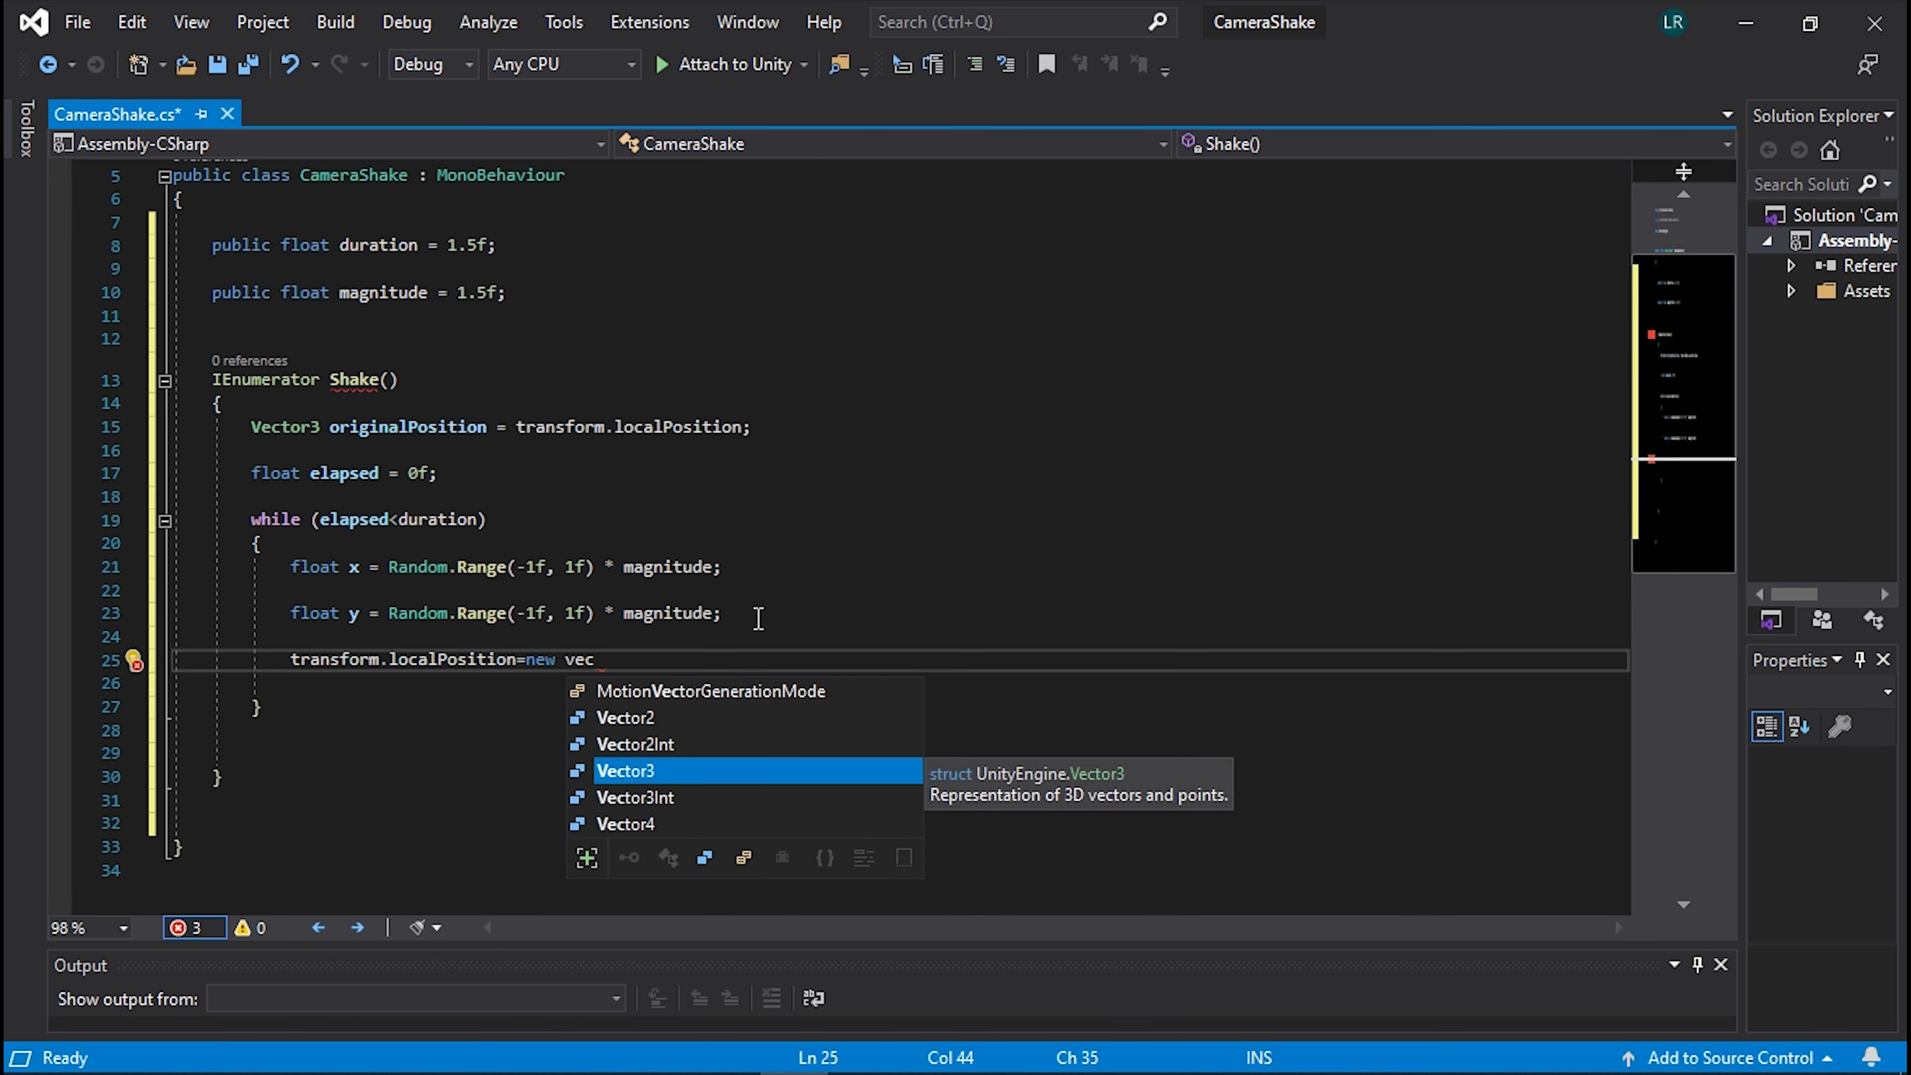
{"action": "type", "text": "("}
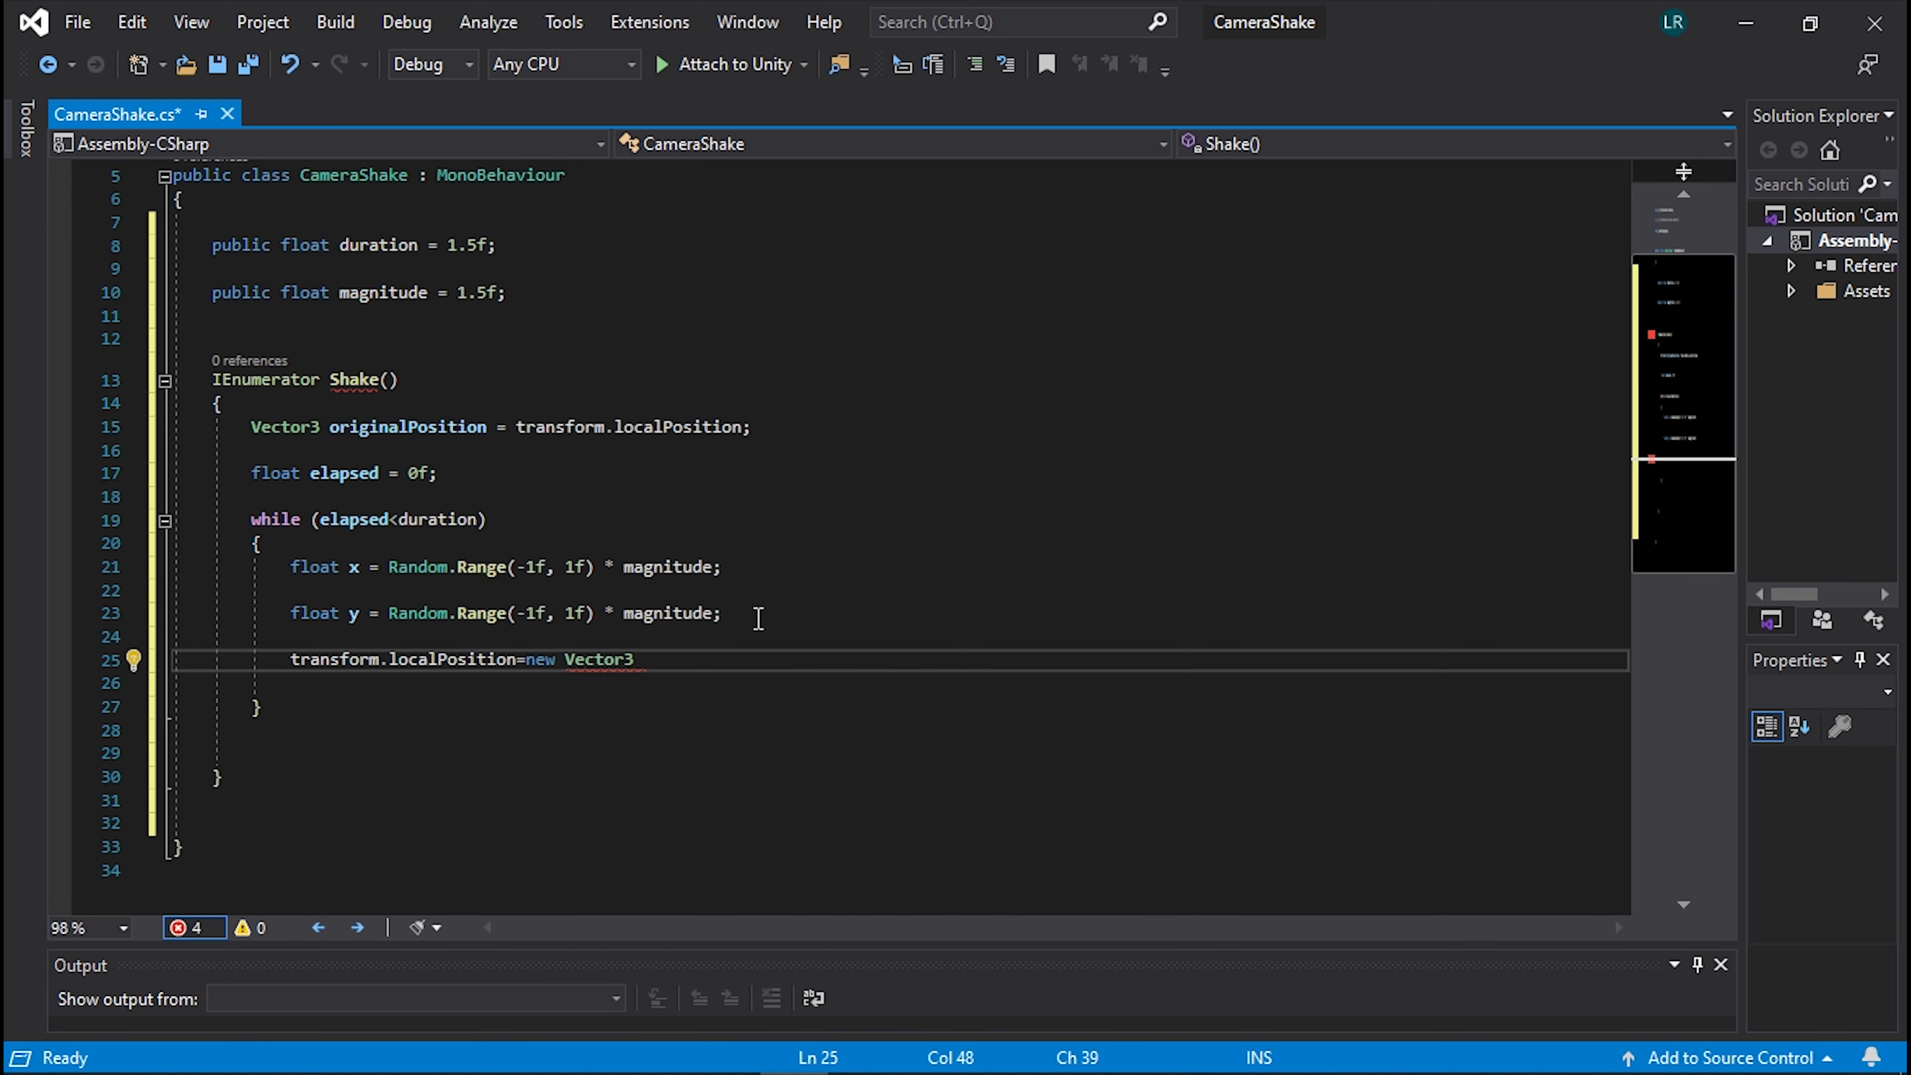
{"action": "type", "text": ")"}
{"action": "key", "text": "Left"}
{"action": "type", "text": "x"}
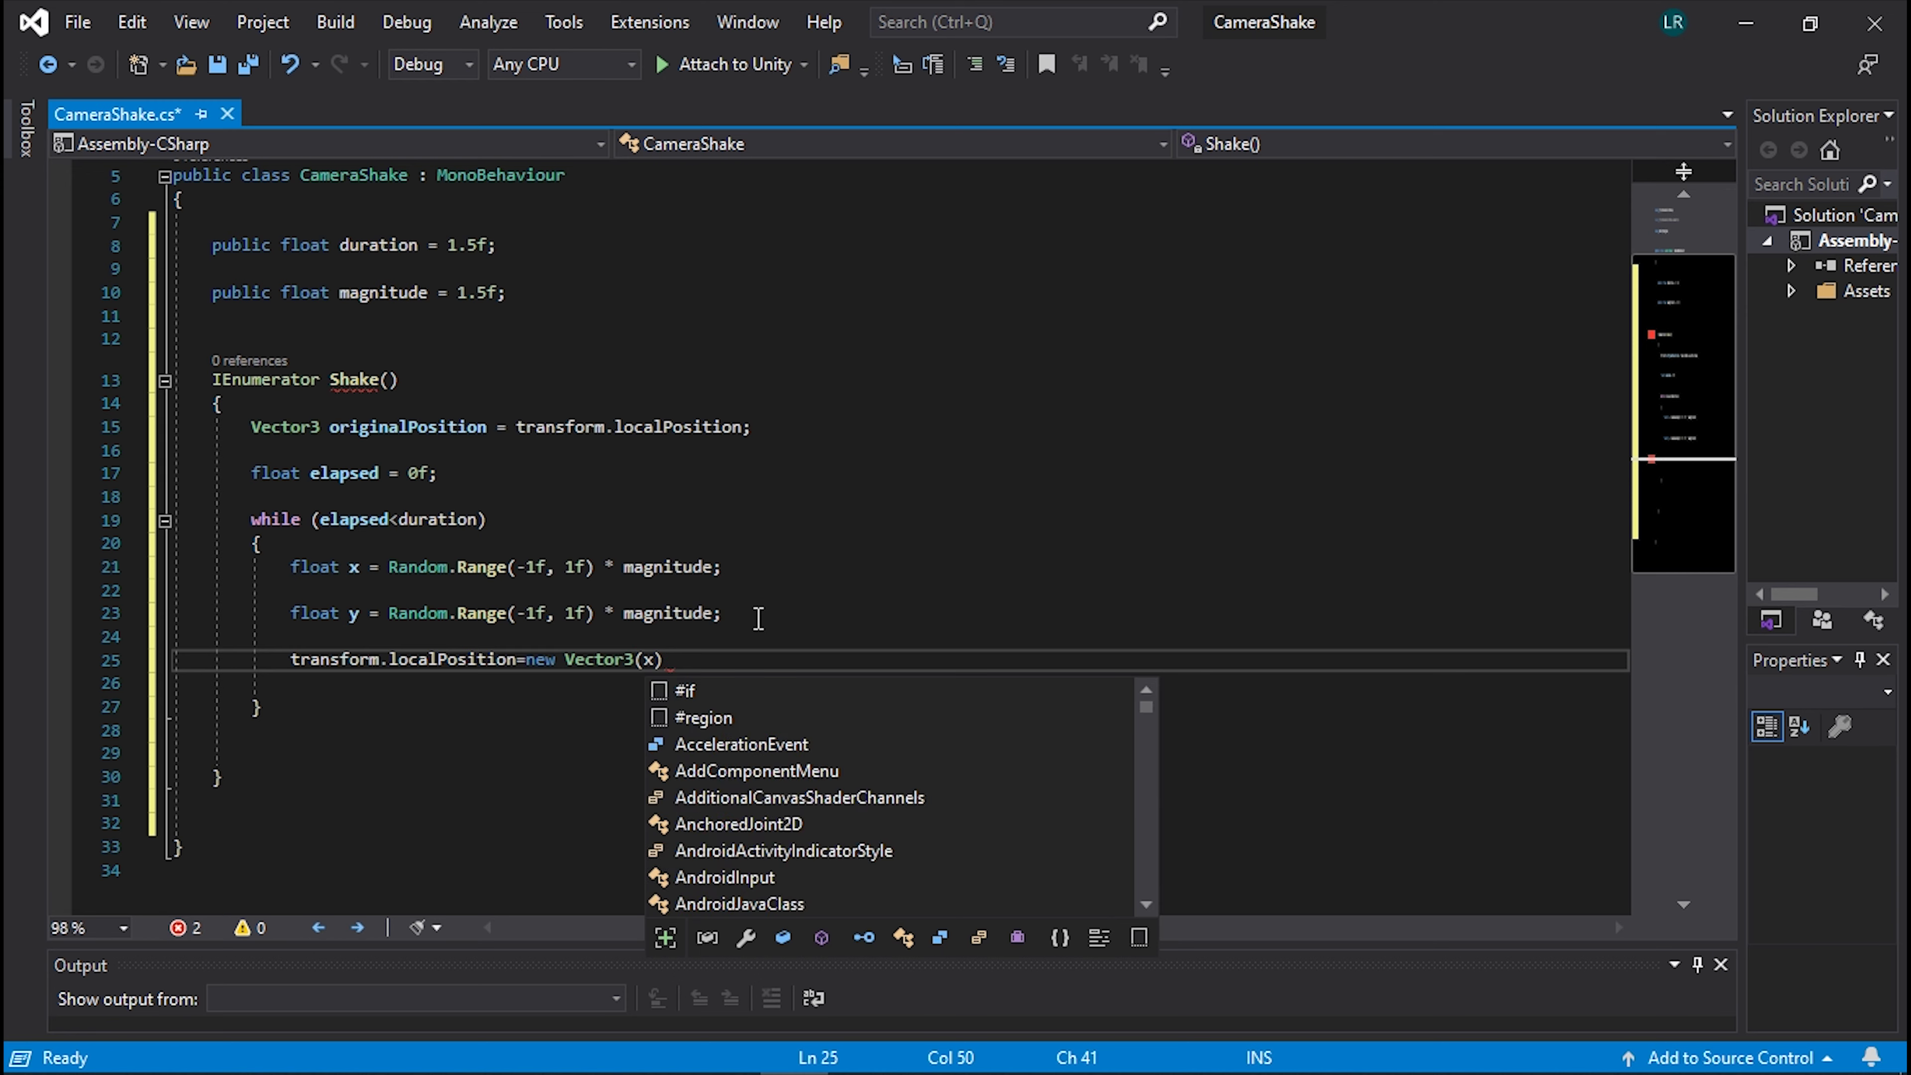
{"action": "type", "text": ",y"}
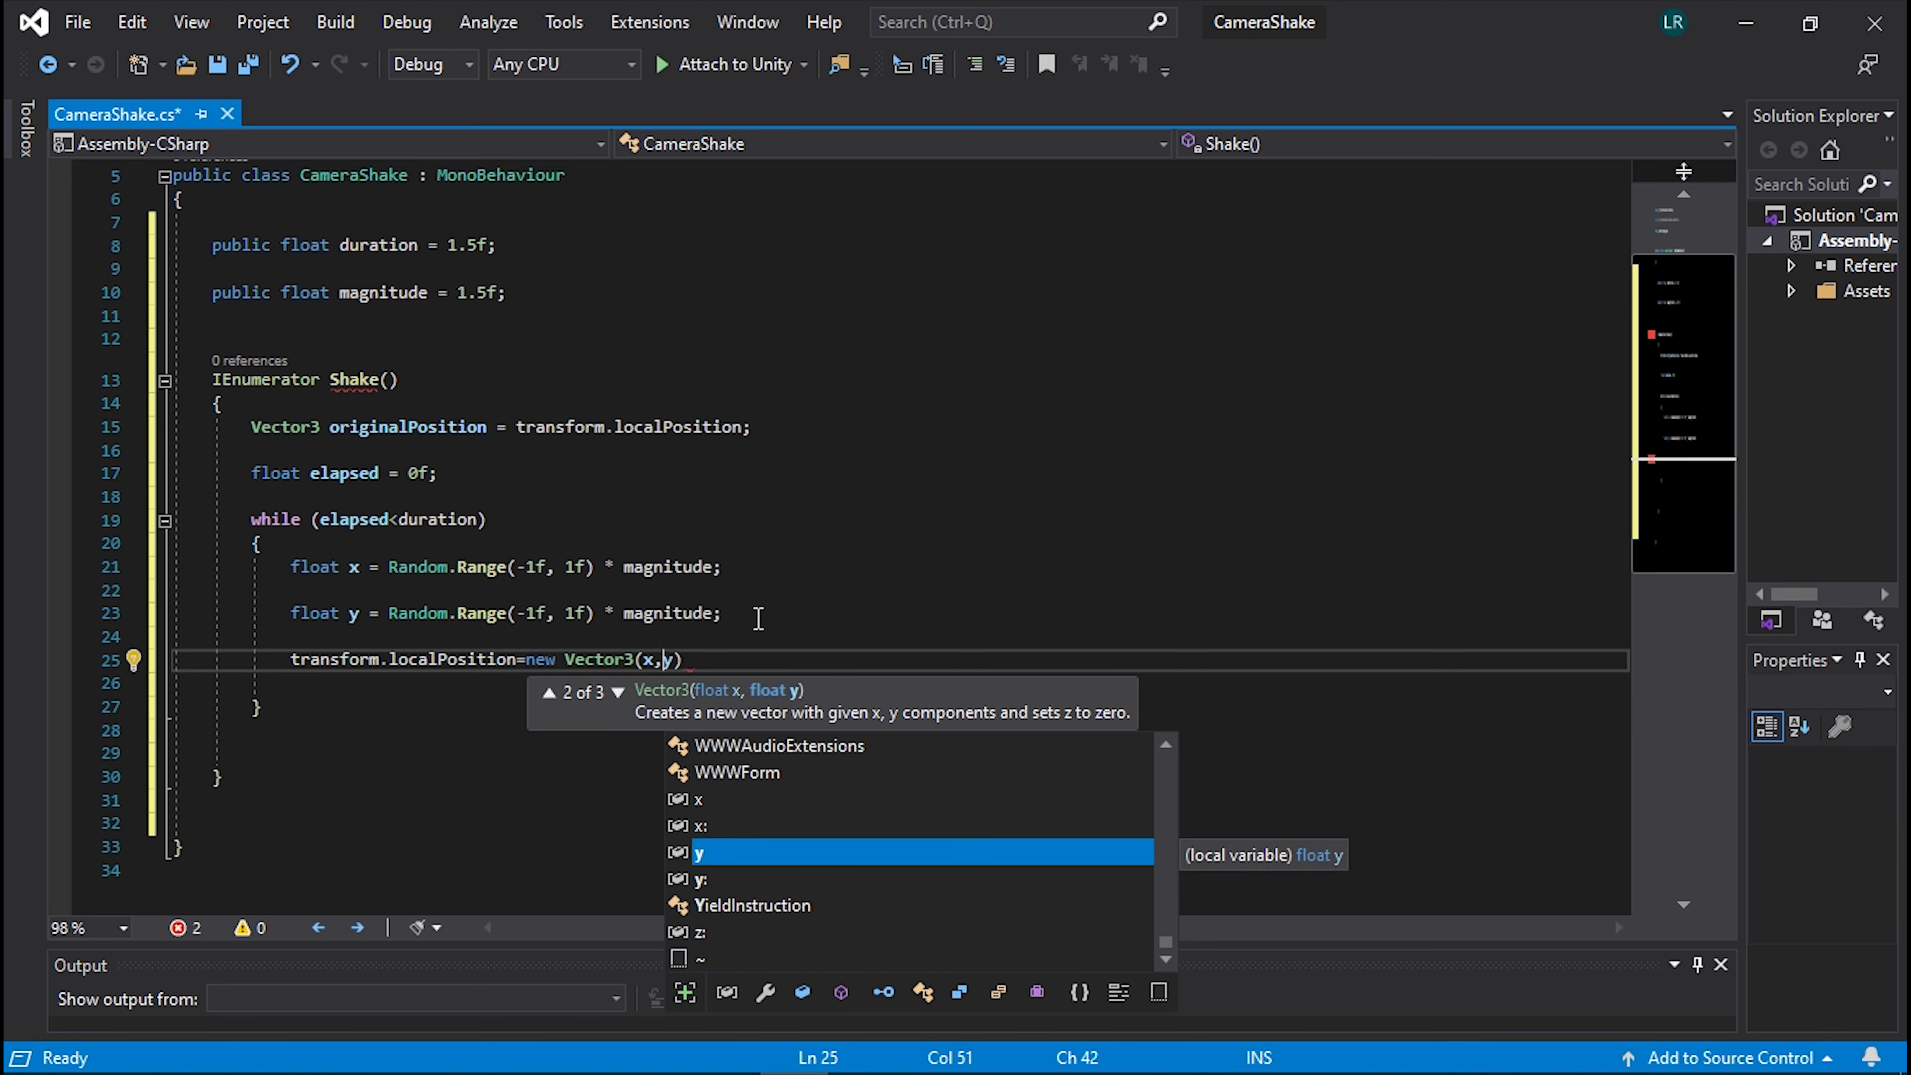
{"action": "type", "text": ","}
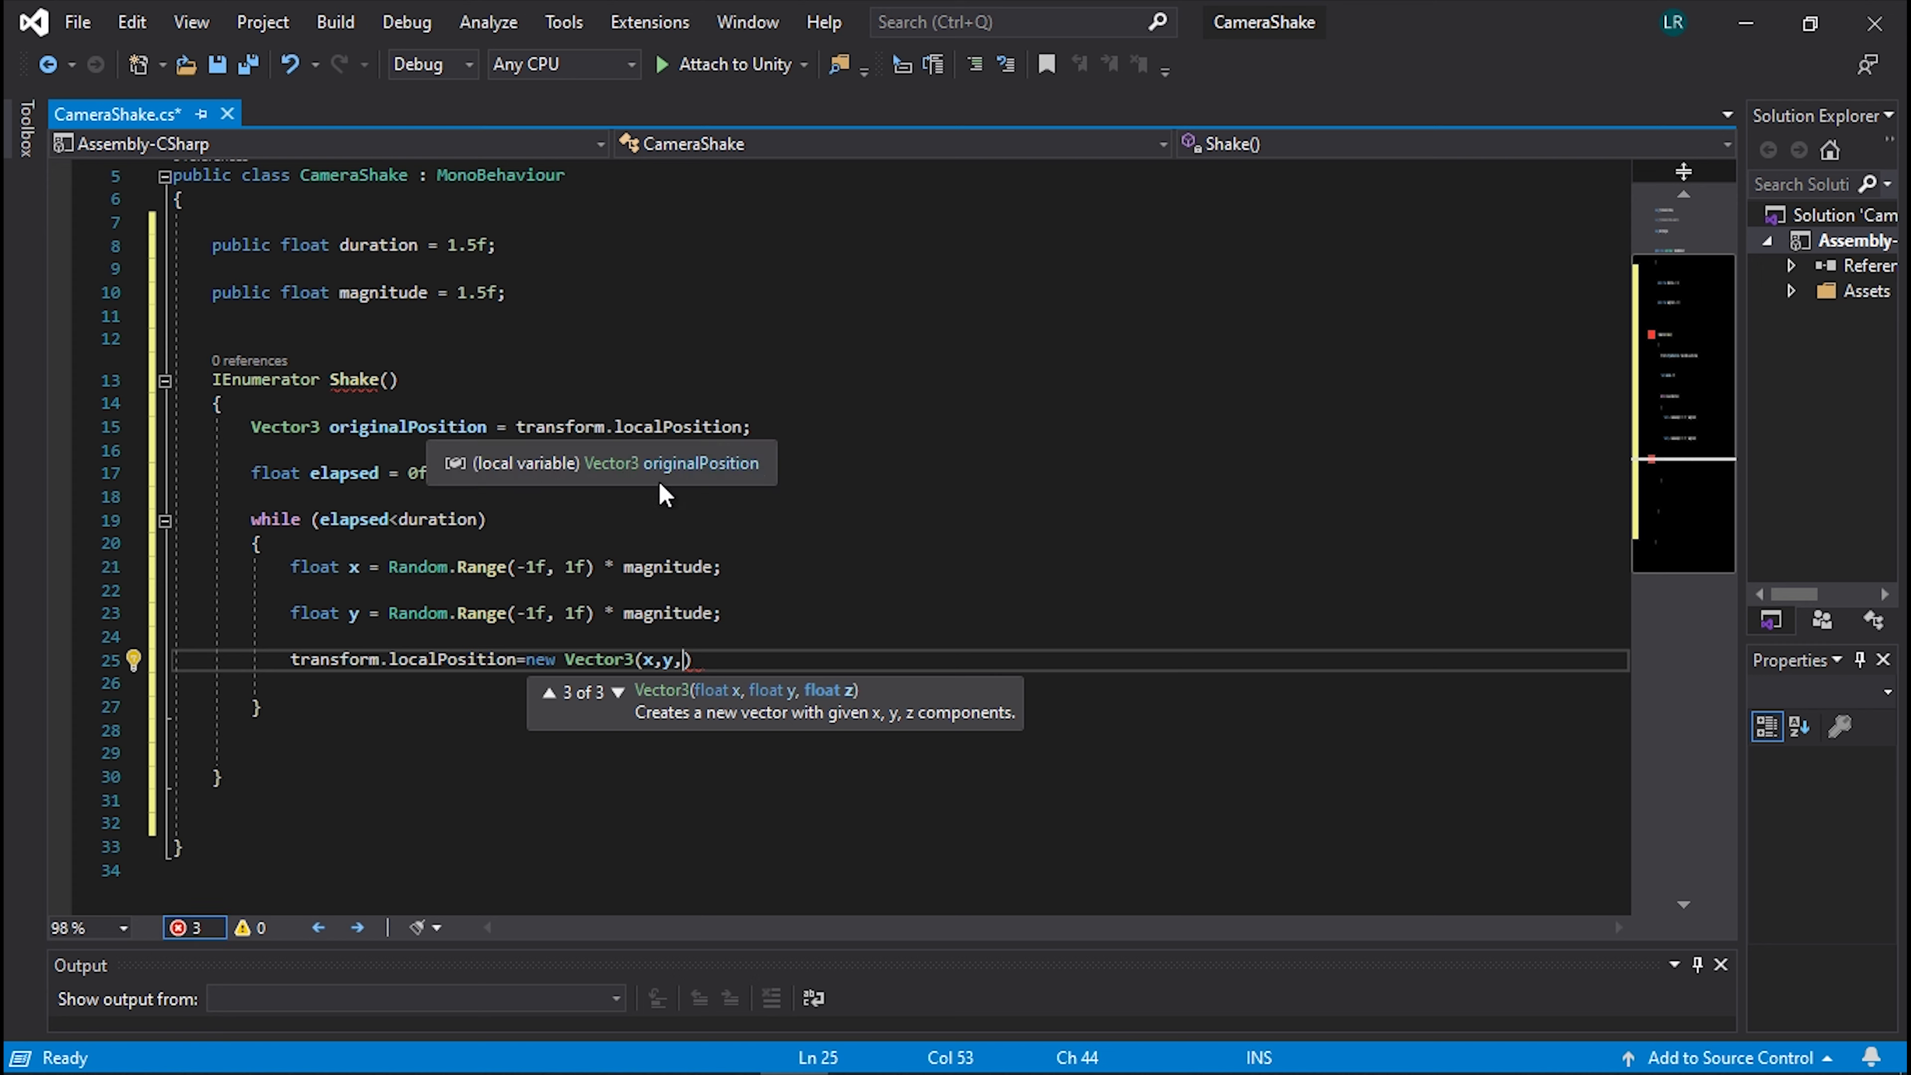
{"action": "type", "text": "orig."}
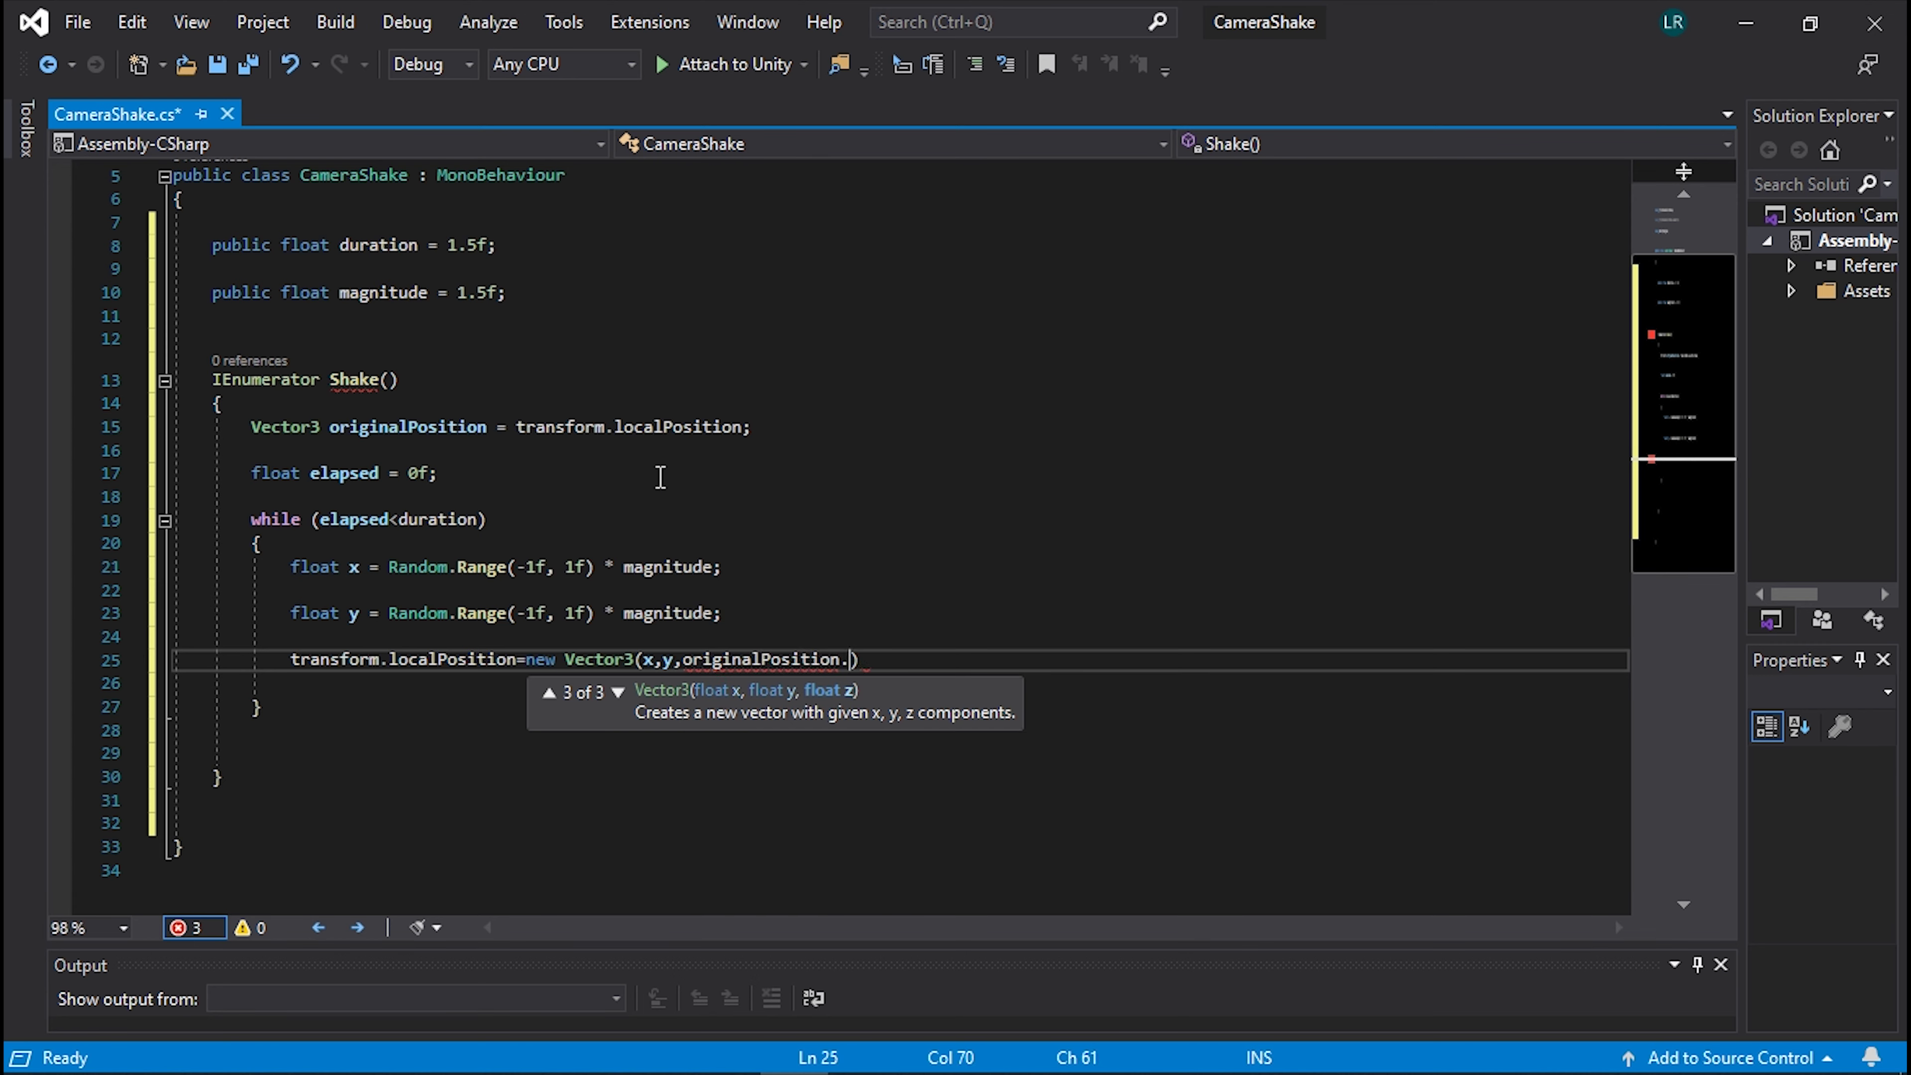
{"action": "type", "text": "z"}
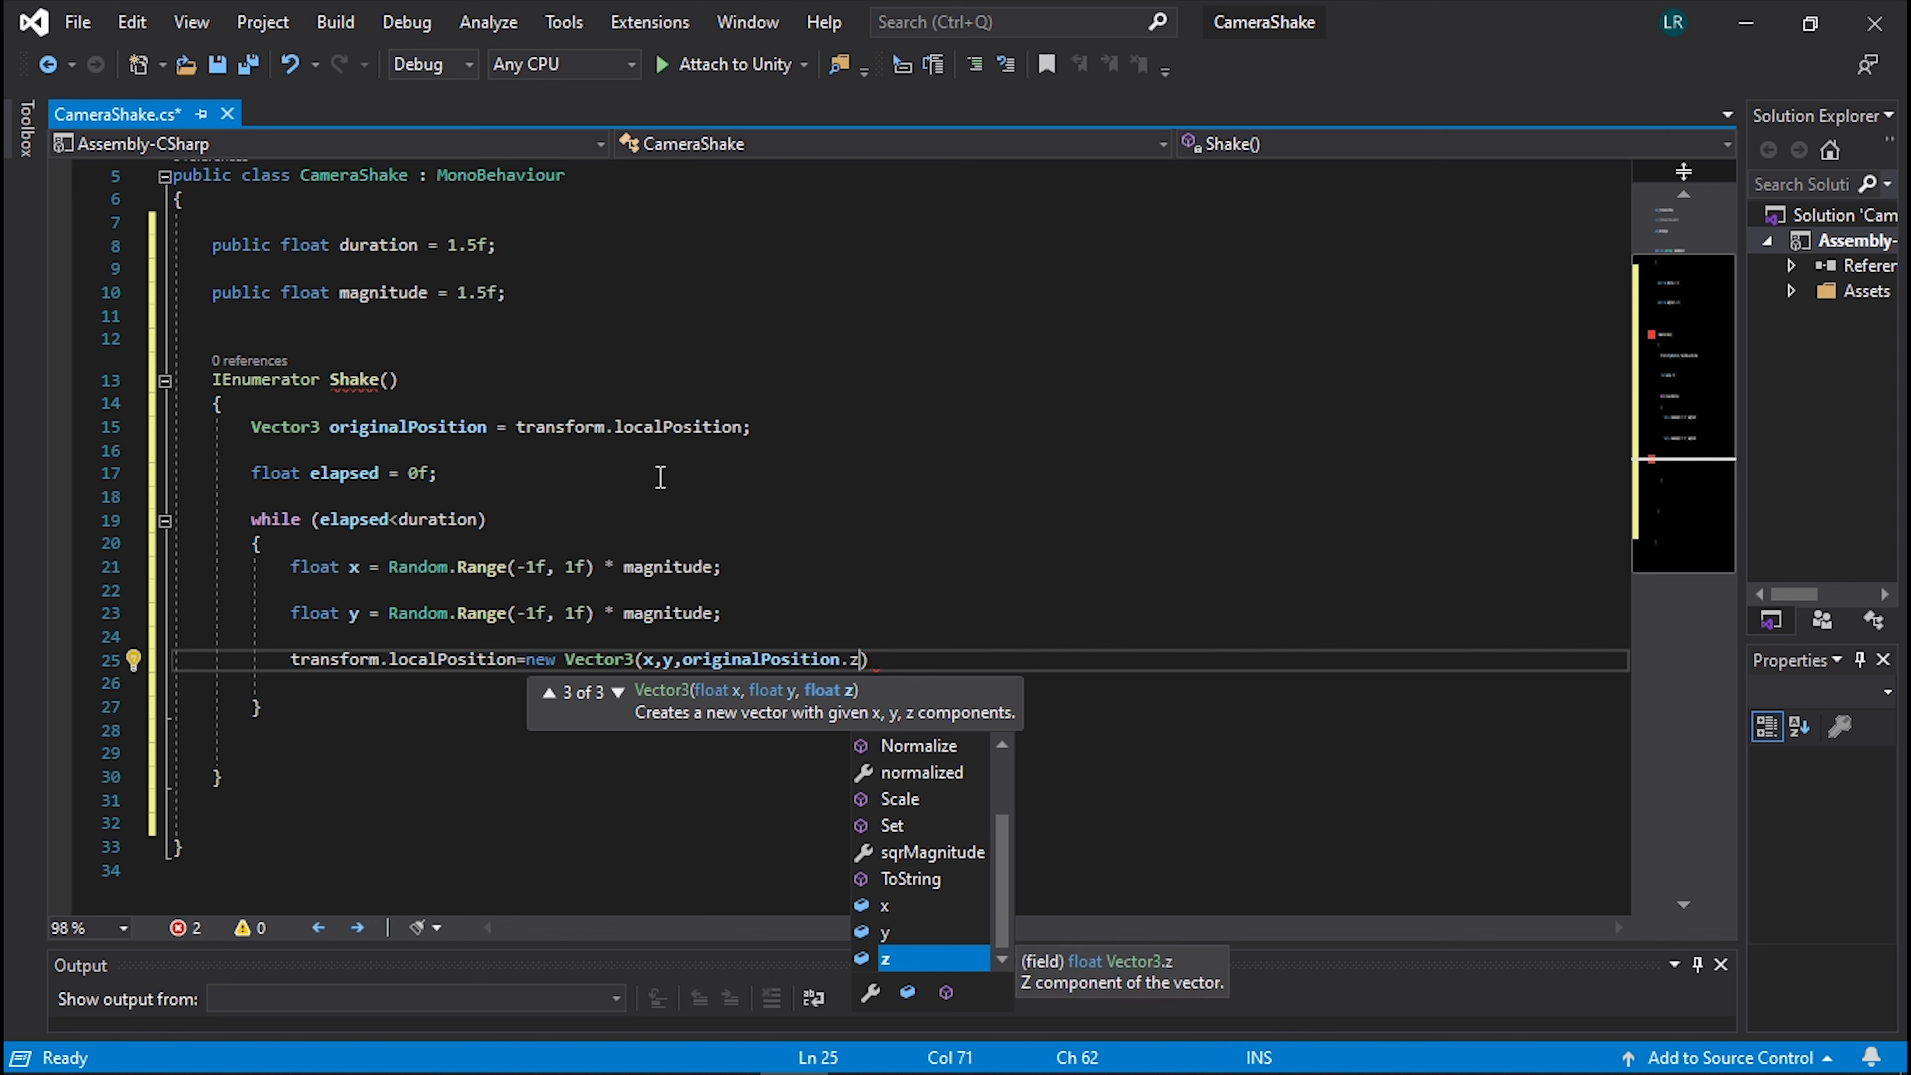
{"action": "type", "text": ");"}
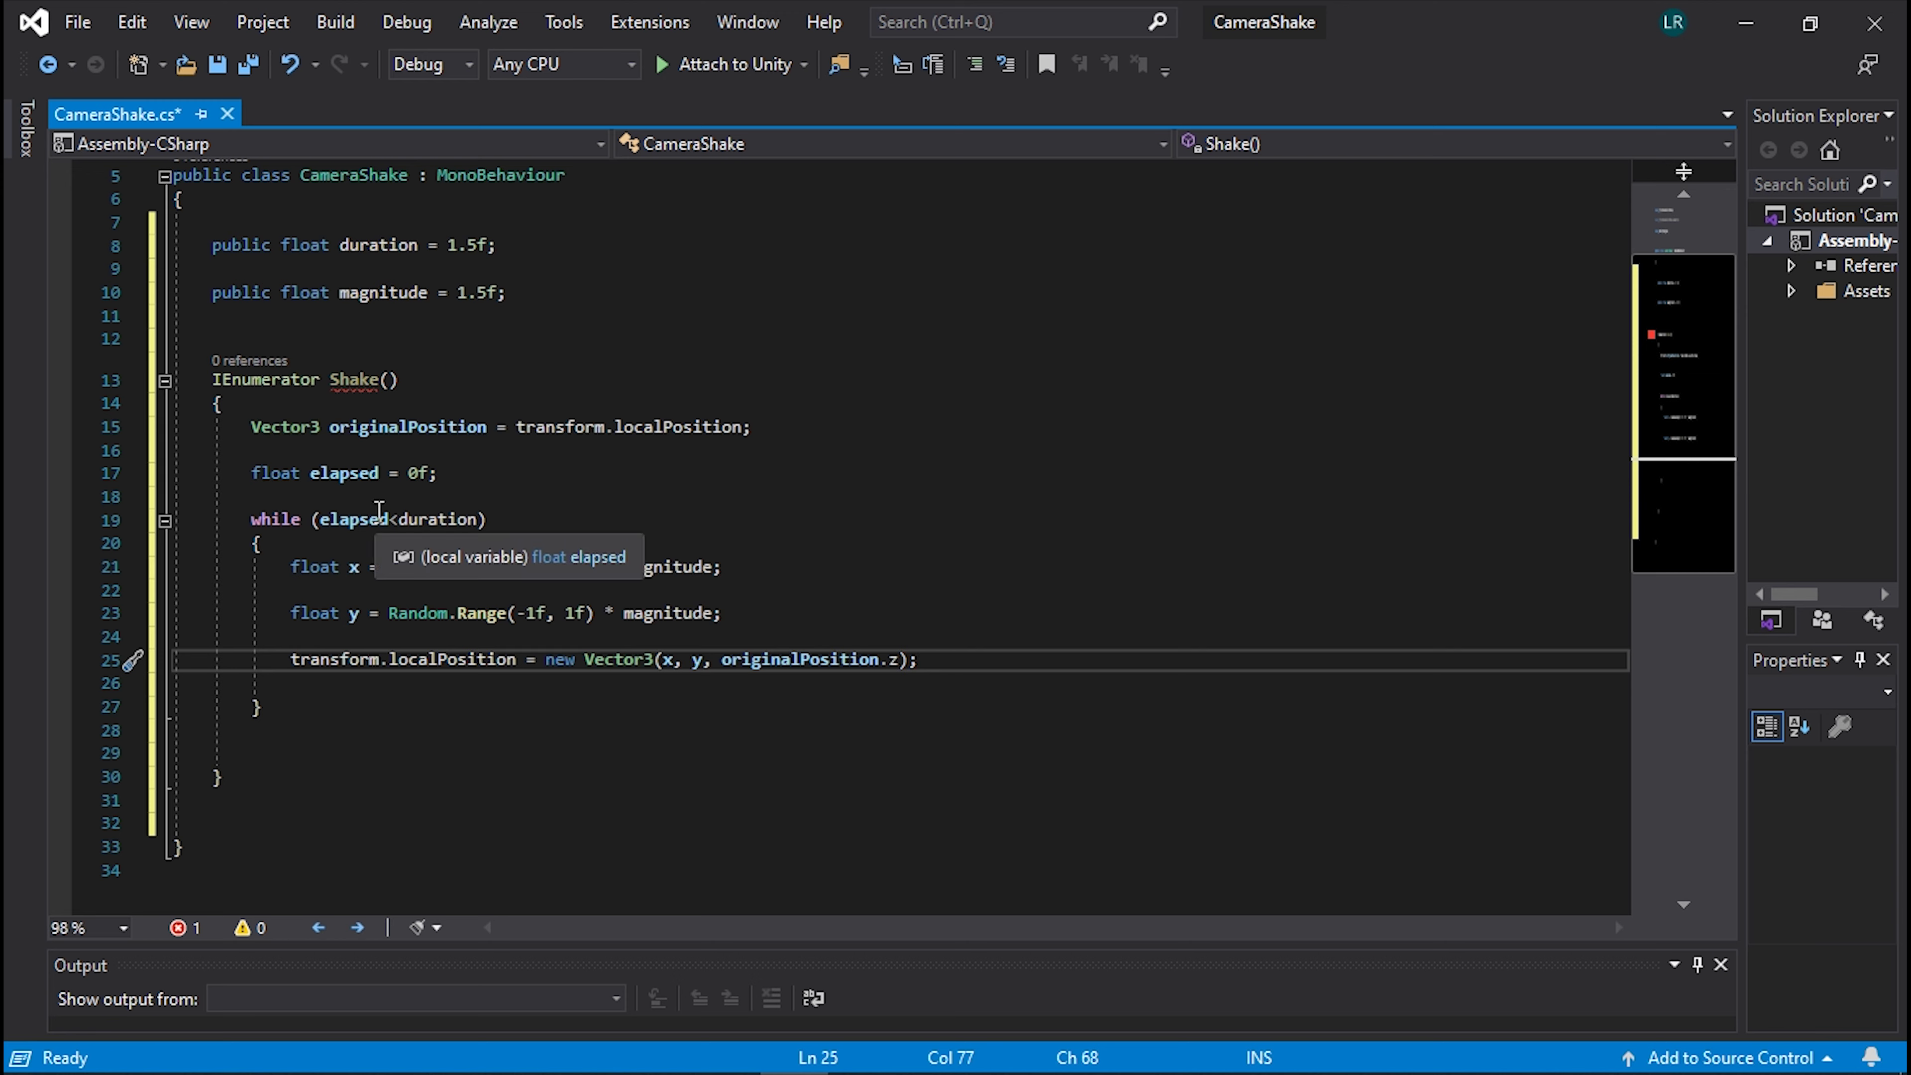
Add elapsed += Time.deltaTime; below the position assignment.
{"action": "key", "text": "Return"}
{"action": "key", "text": "Return"}
{"action": "type", "text": "ela"}
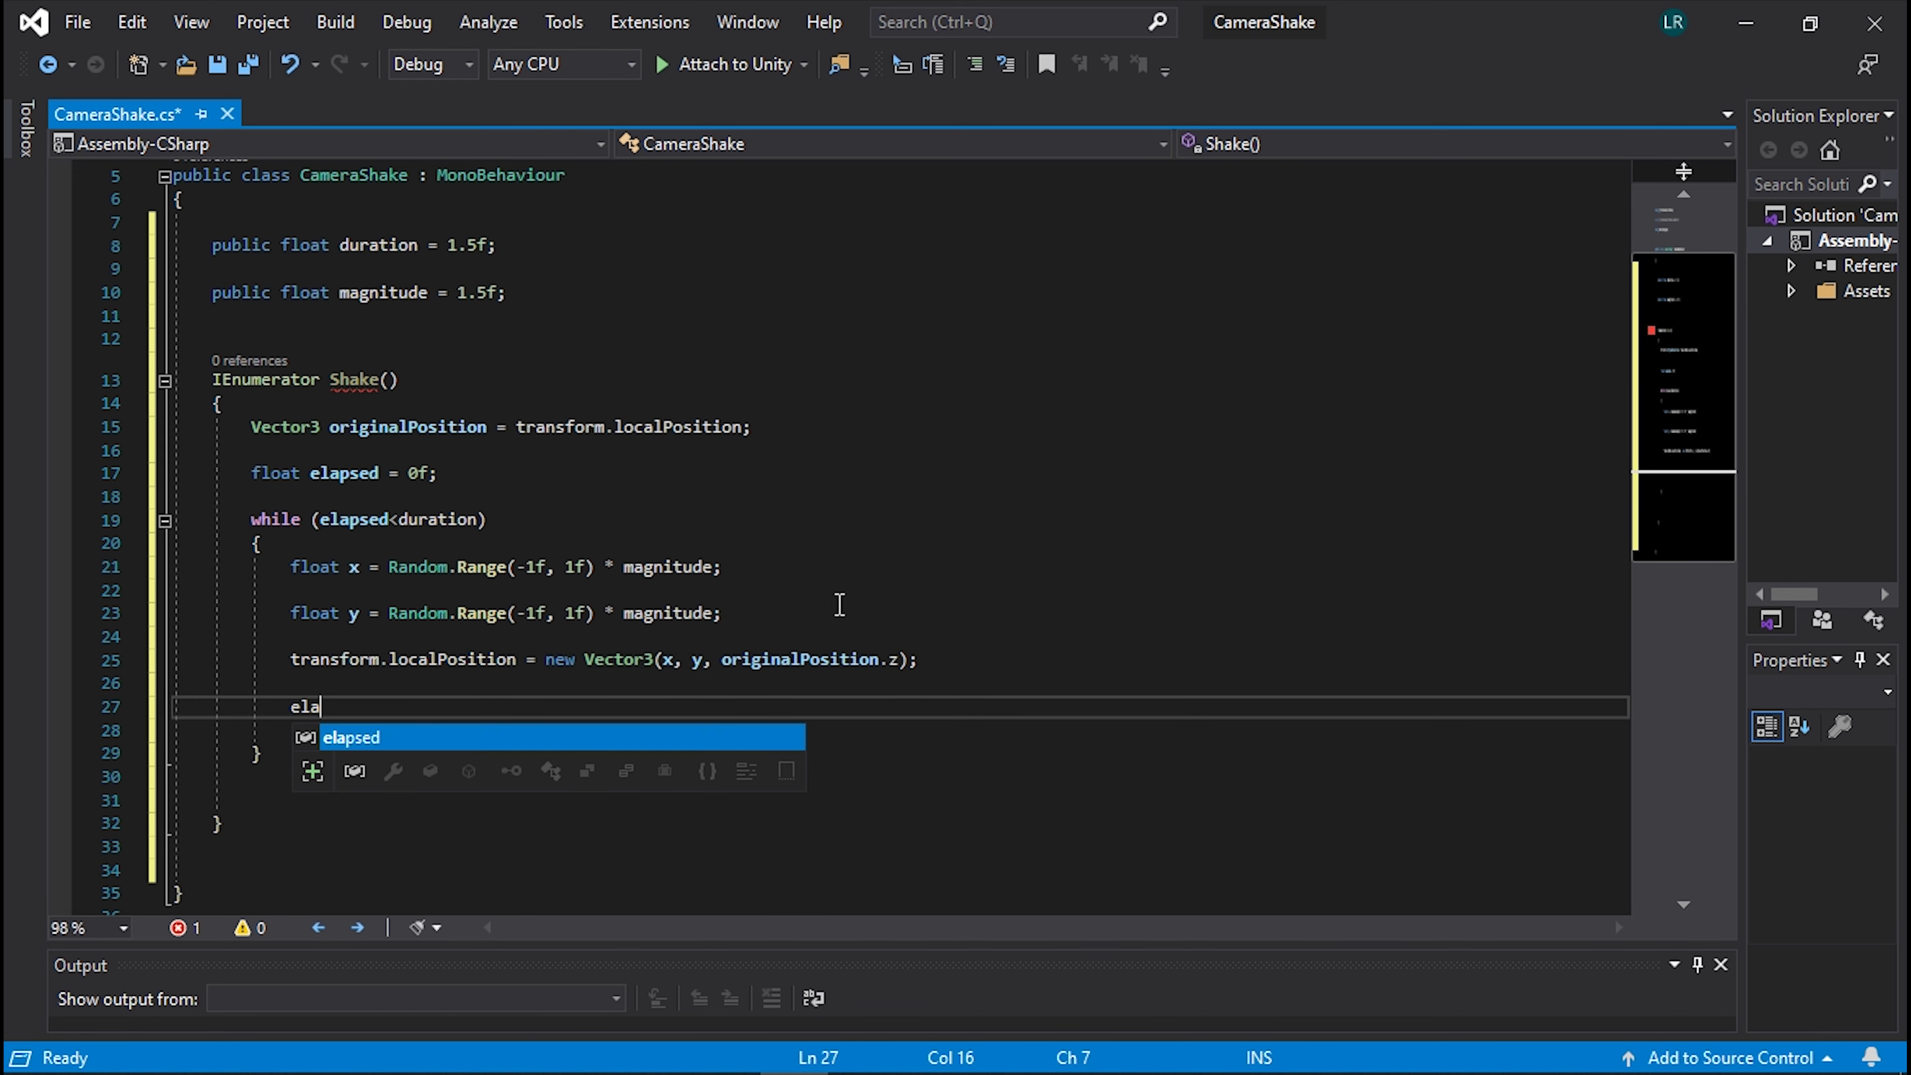
{"action": "key", "text": "Tab"}
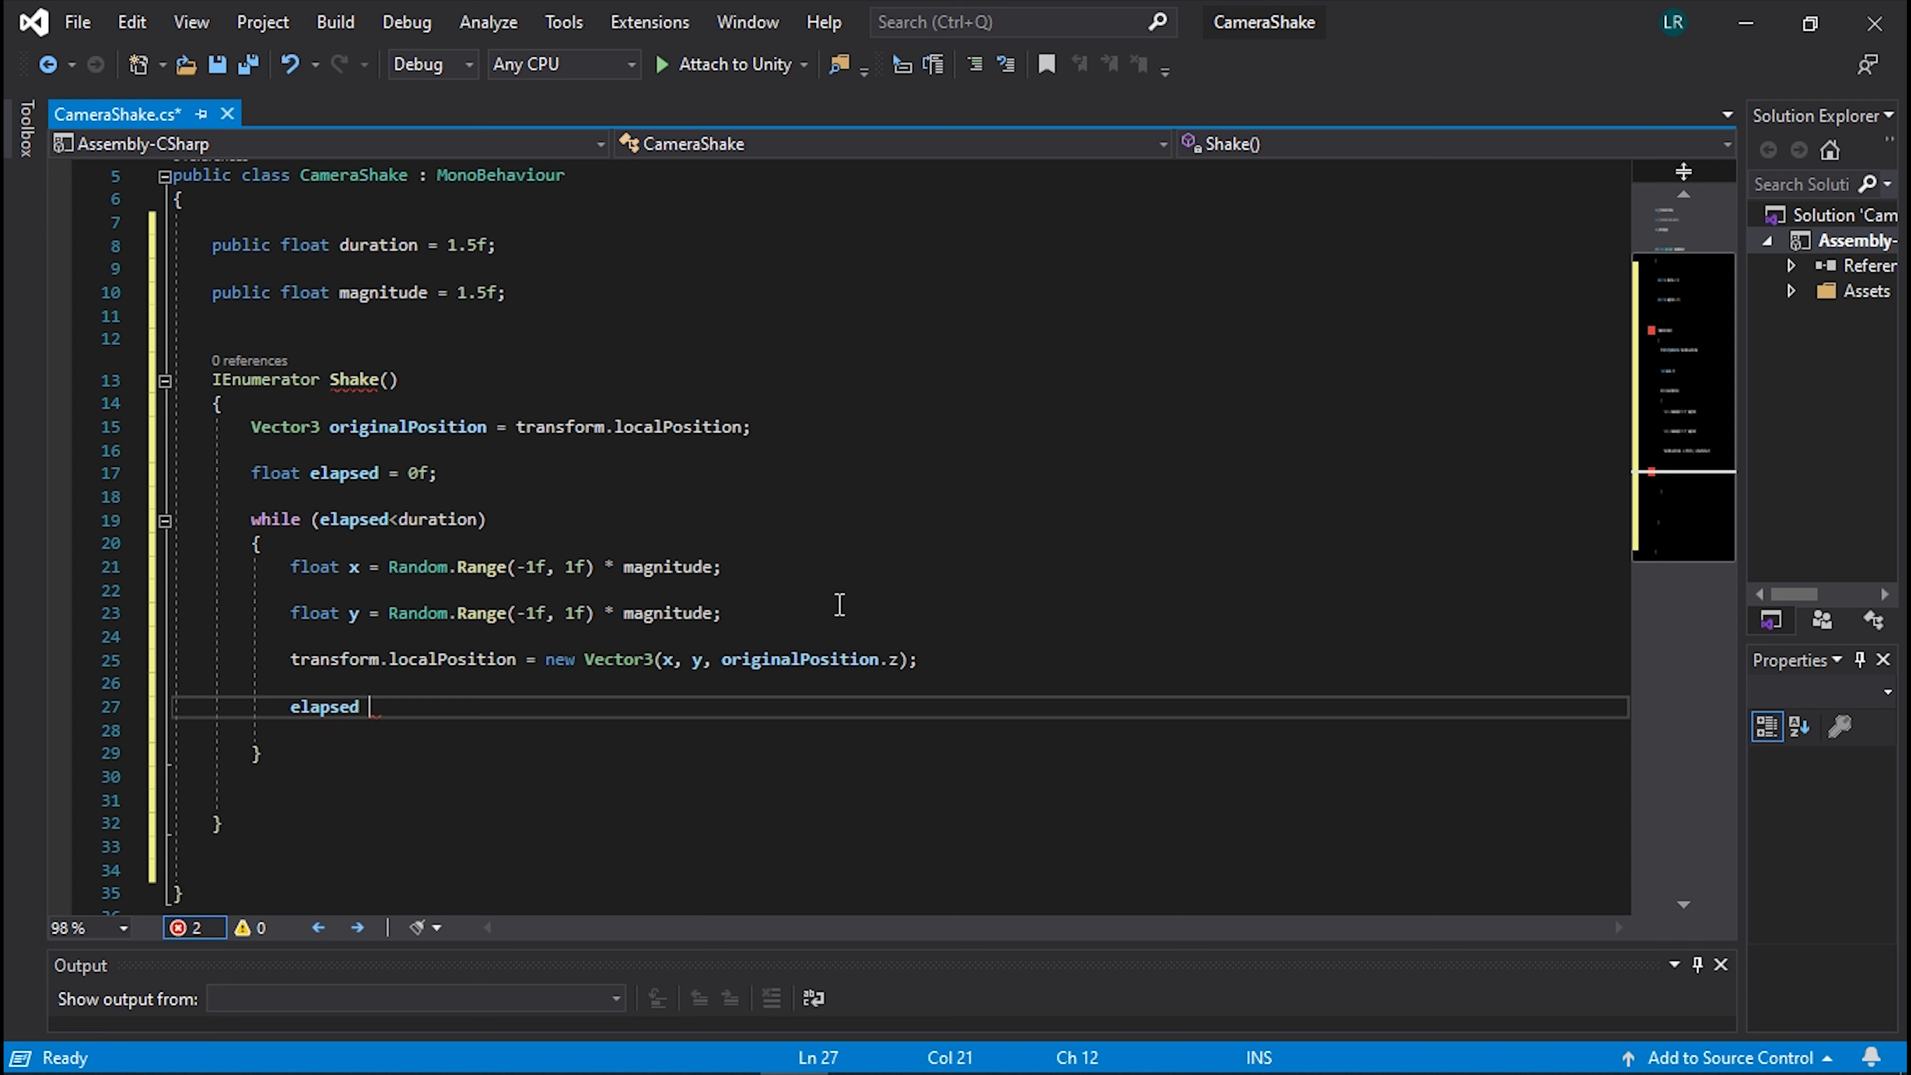
{"action": "type", "text": "T"}
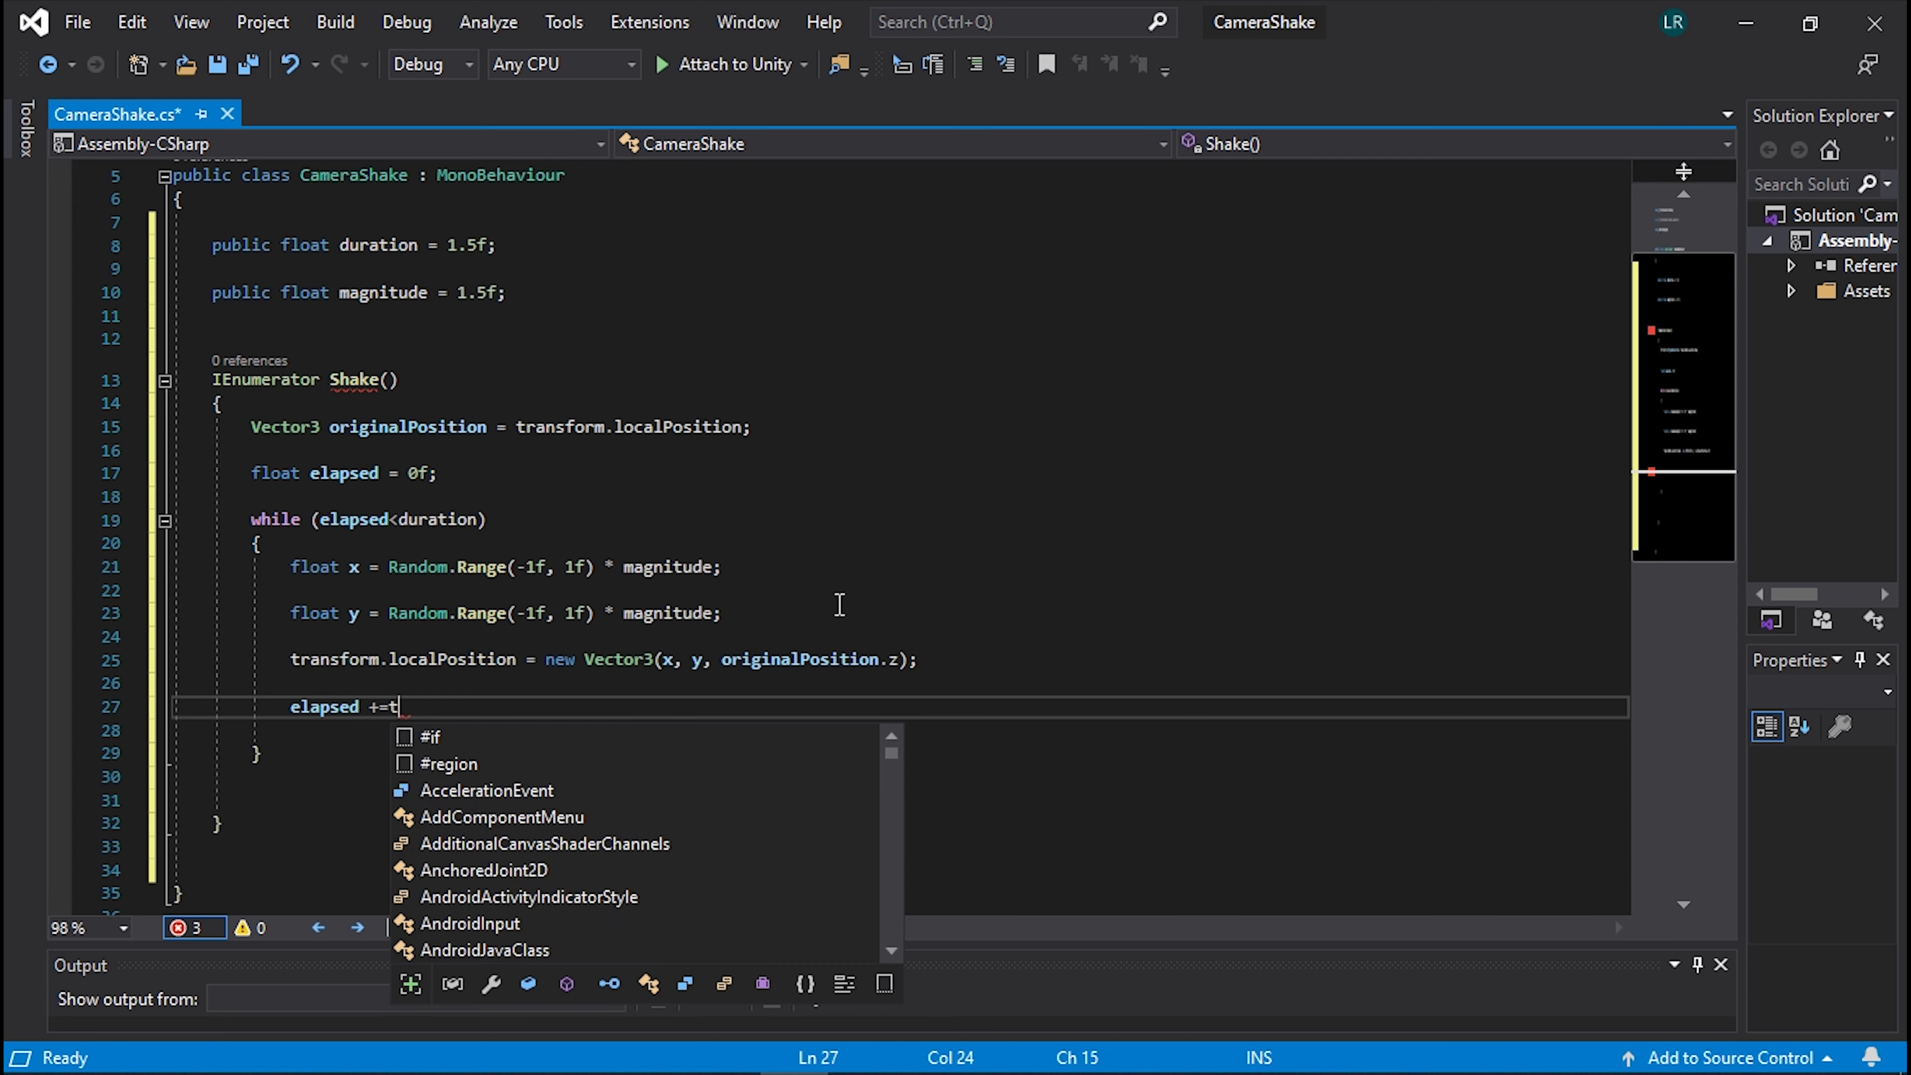
{"action": "type", "text": "im"}
{"action": "key", "text": "Tab"}
{"action": "type", "text": ".de"}
{"action": "key", "text": "Tab"}
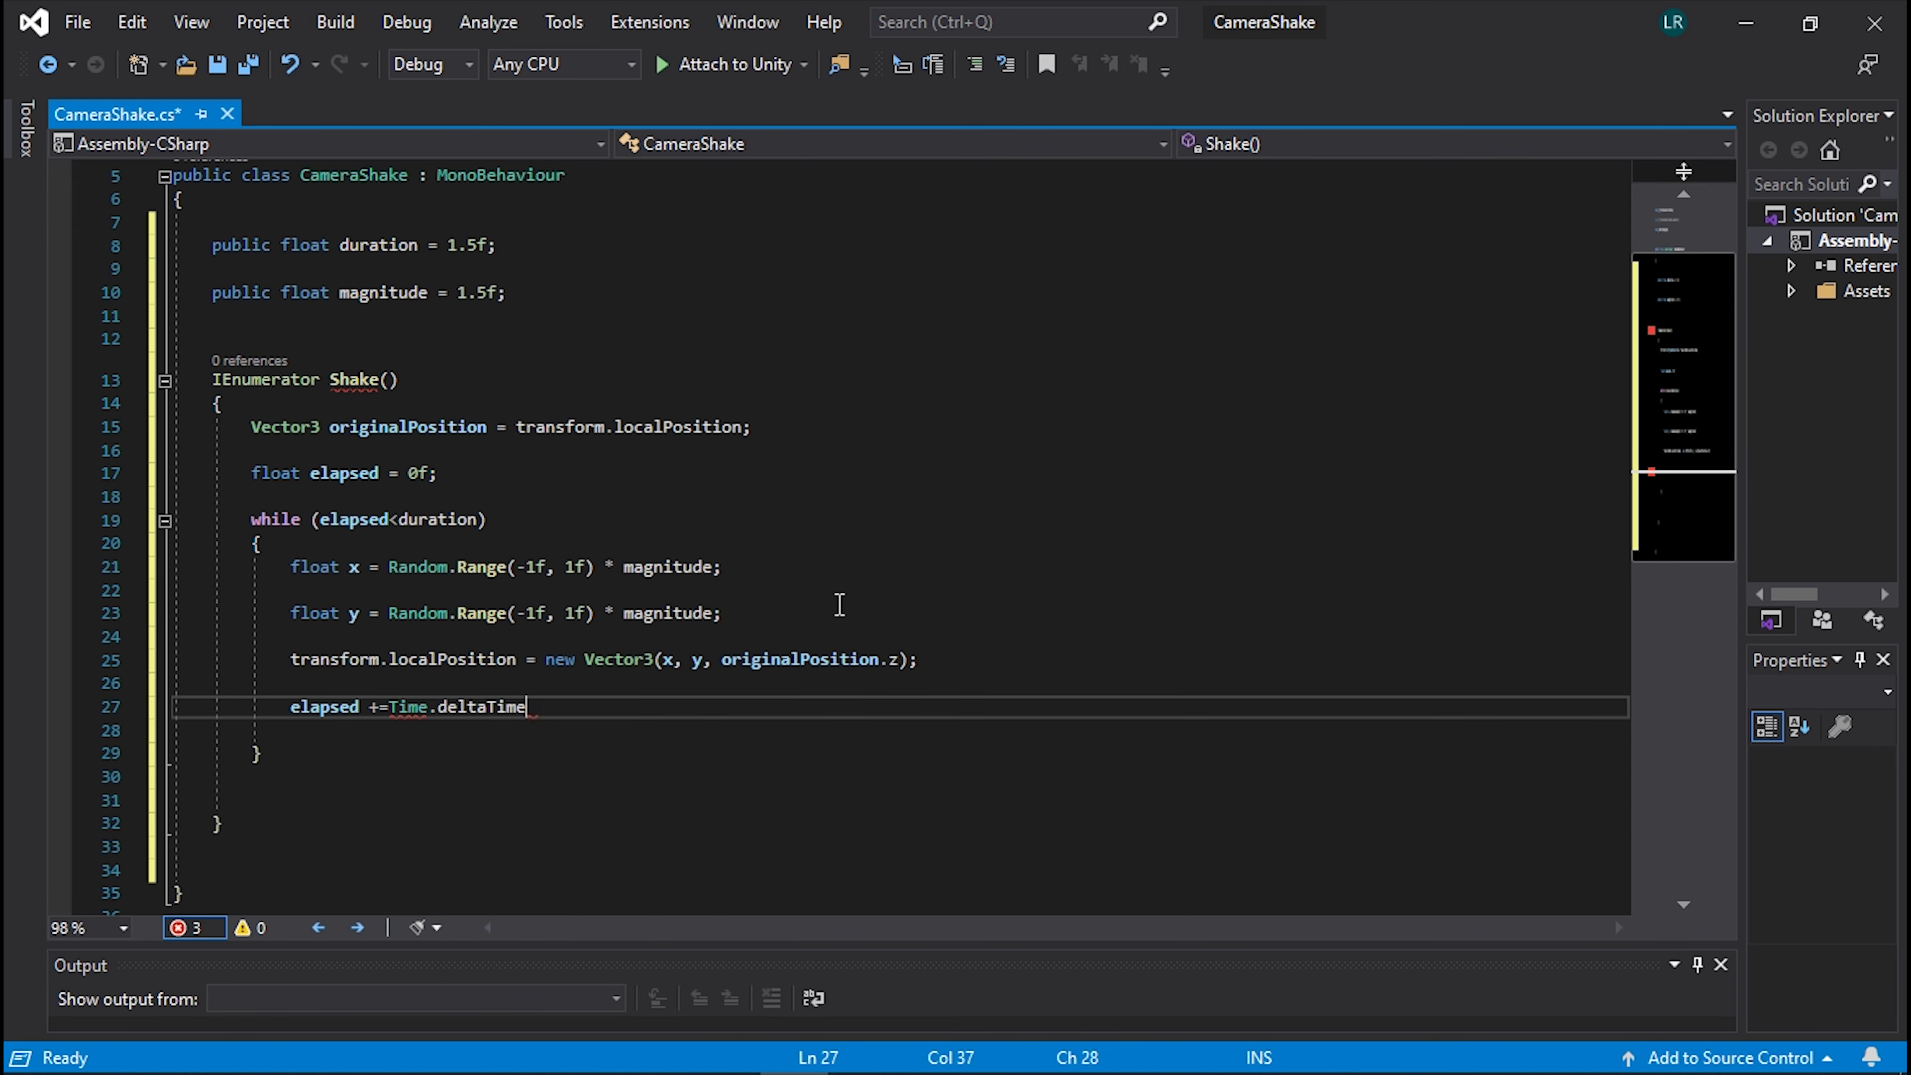
{"action": "type", "text": ";"}
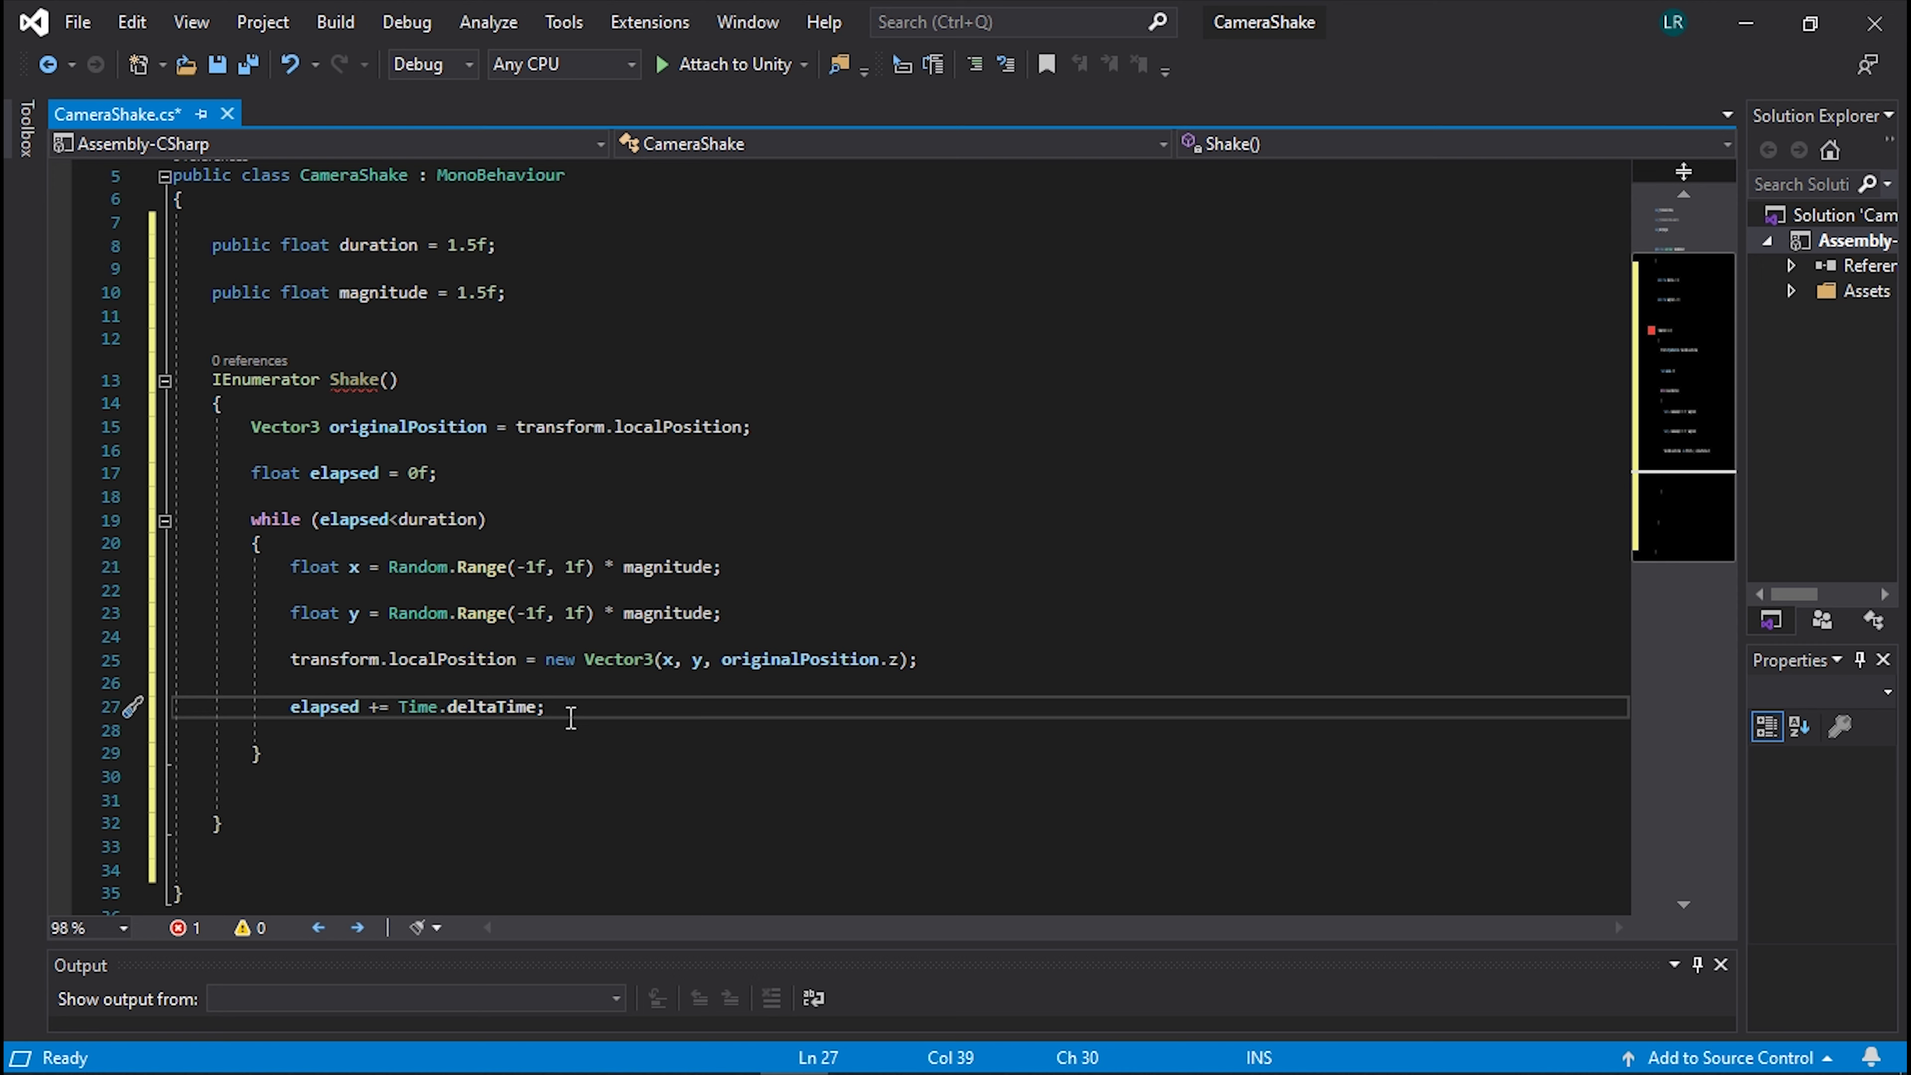
Add yield return null; at the end of the loop and remove the blank line after it.
{"action": "key", "text": "Return"}
{"action": "key", "text": "Return"}
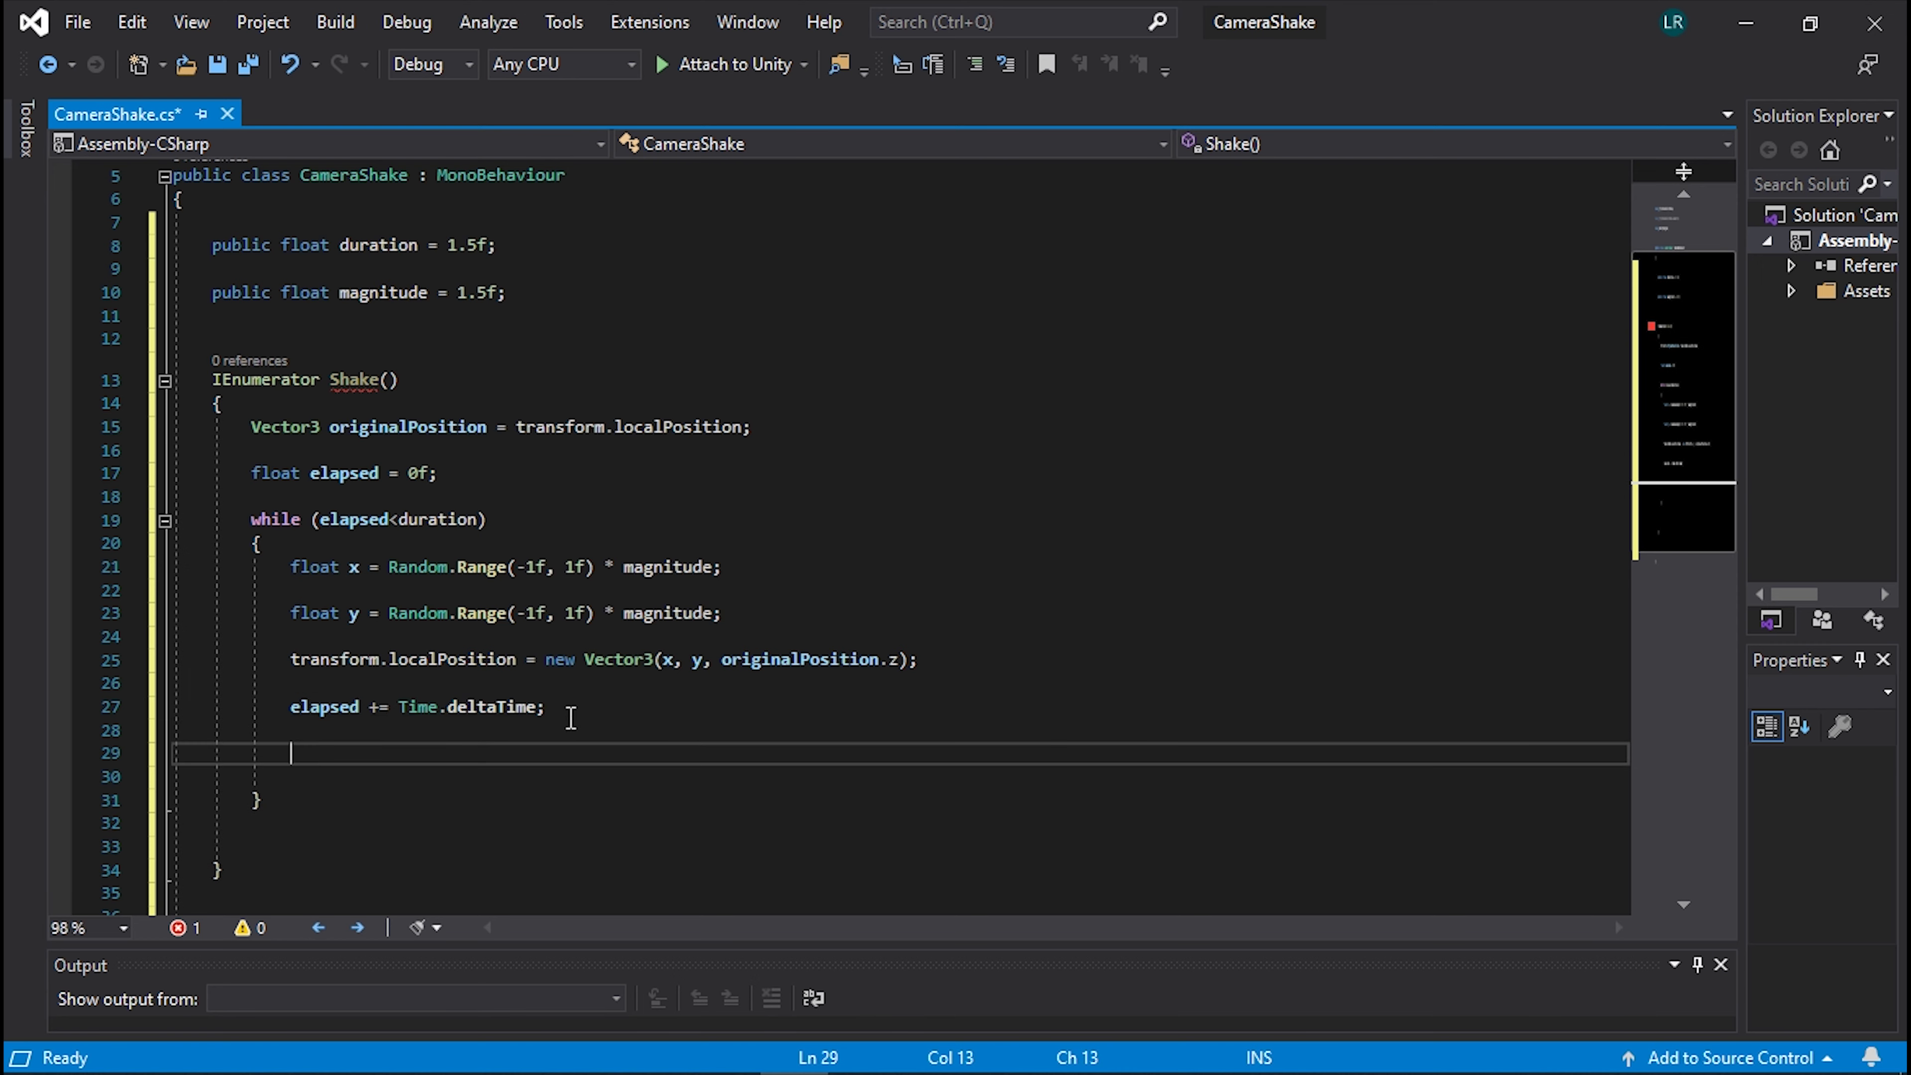
{"action": "type", "text": "yield ret"}
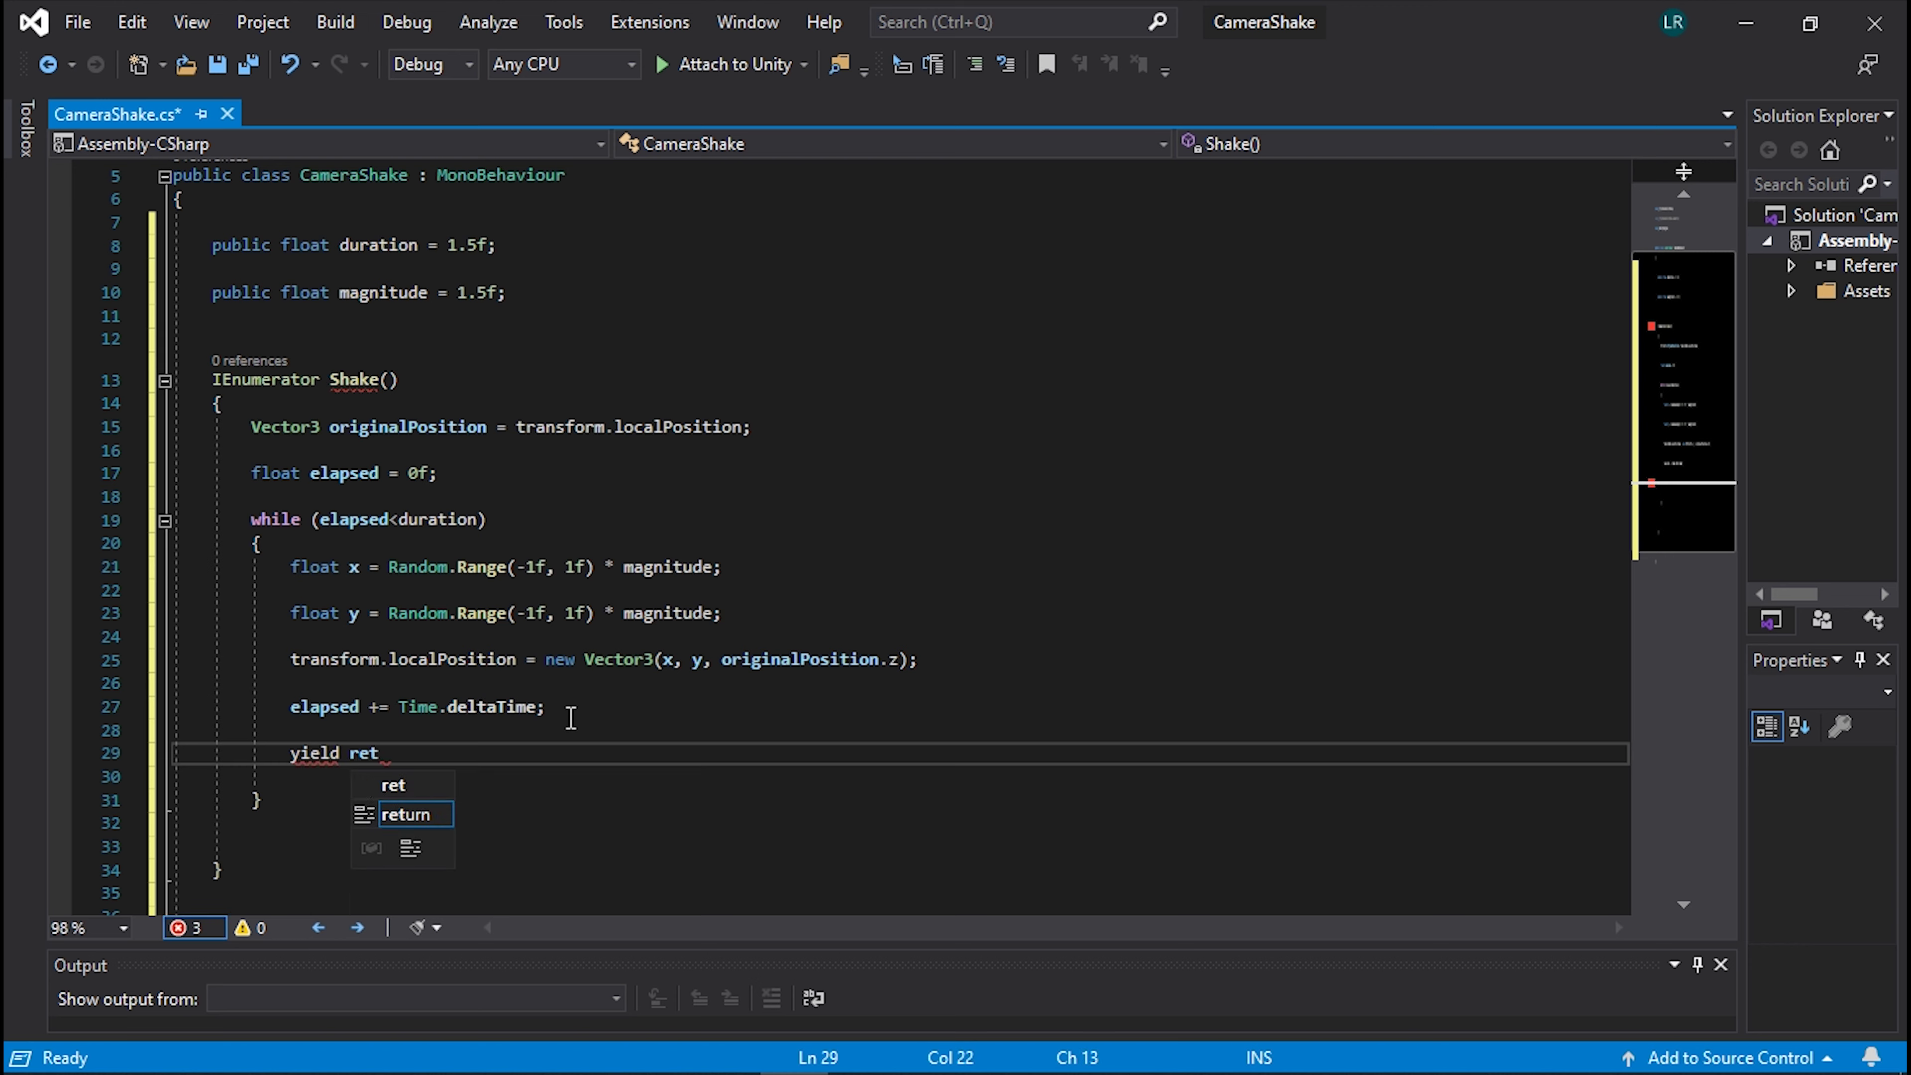
{"action": "type", "text": "urn nul"}
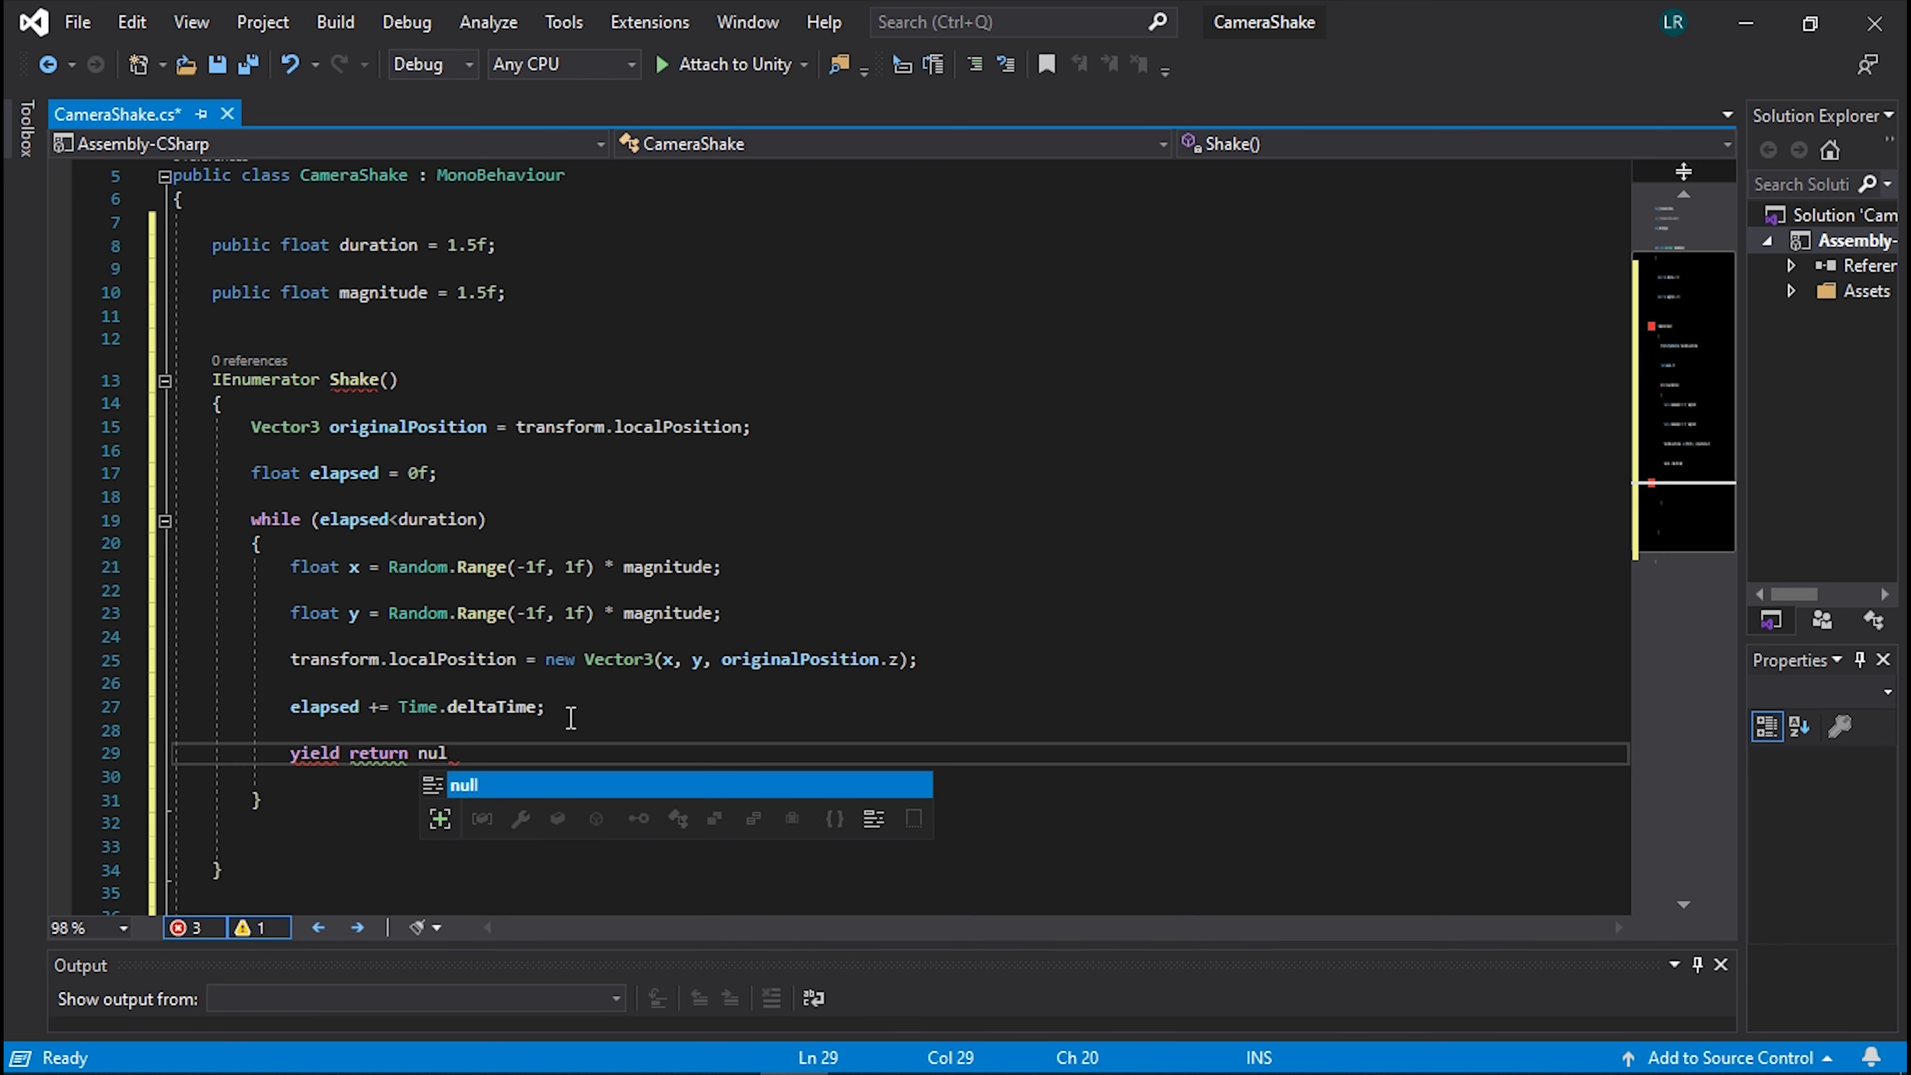
{"action": "type", "text": "l;"}
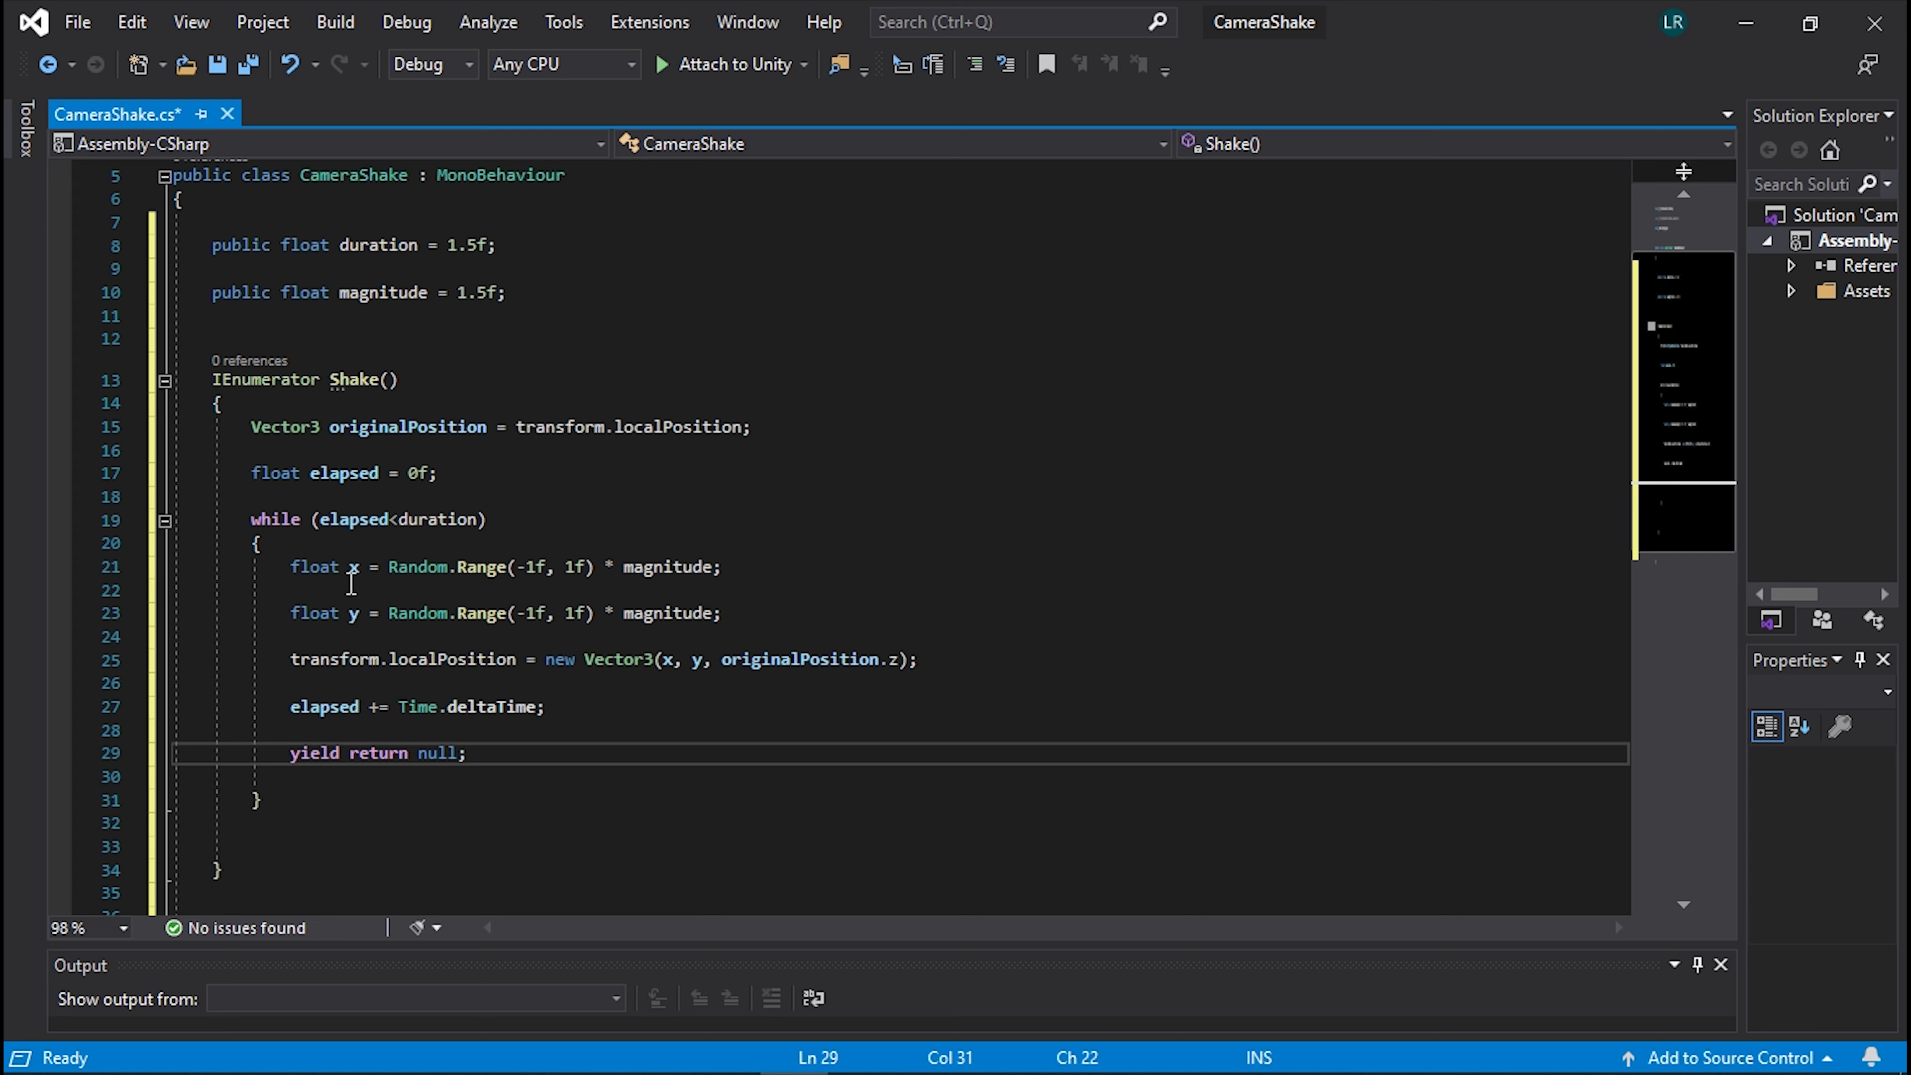
{"action": "left_click", "coordinate": [192, 780]}
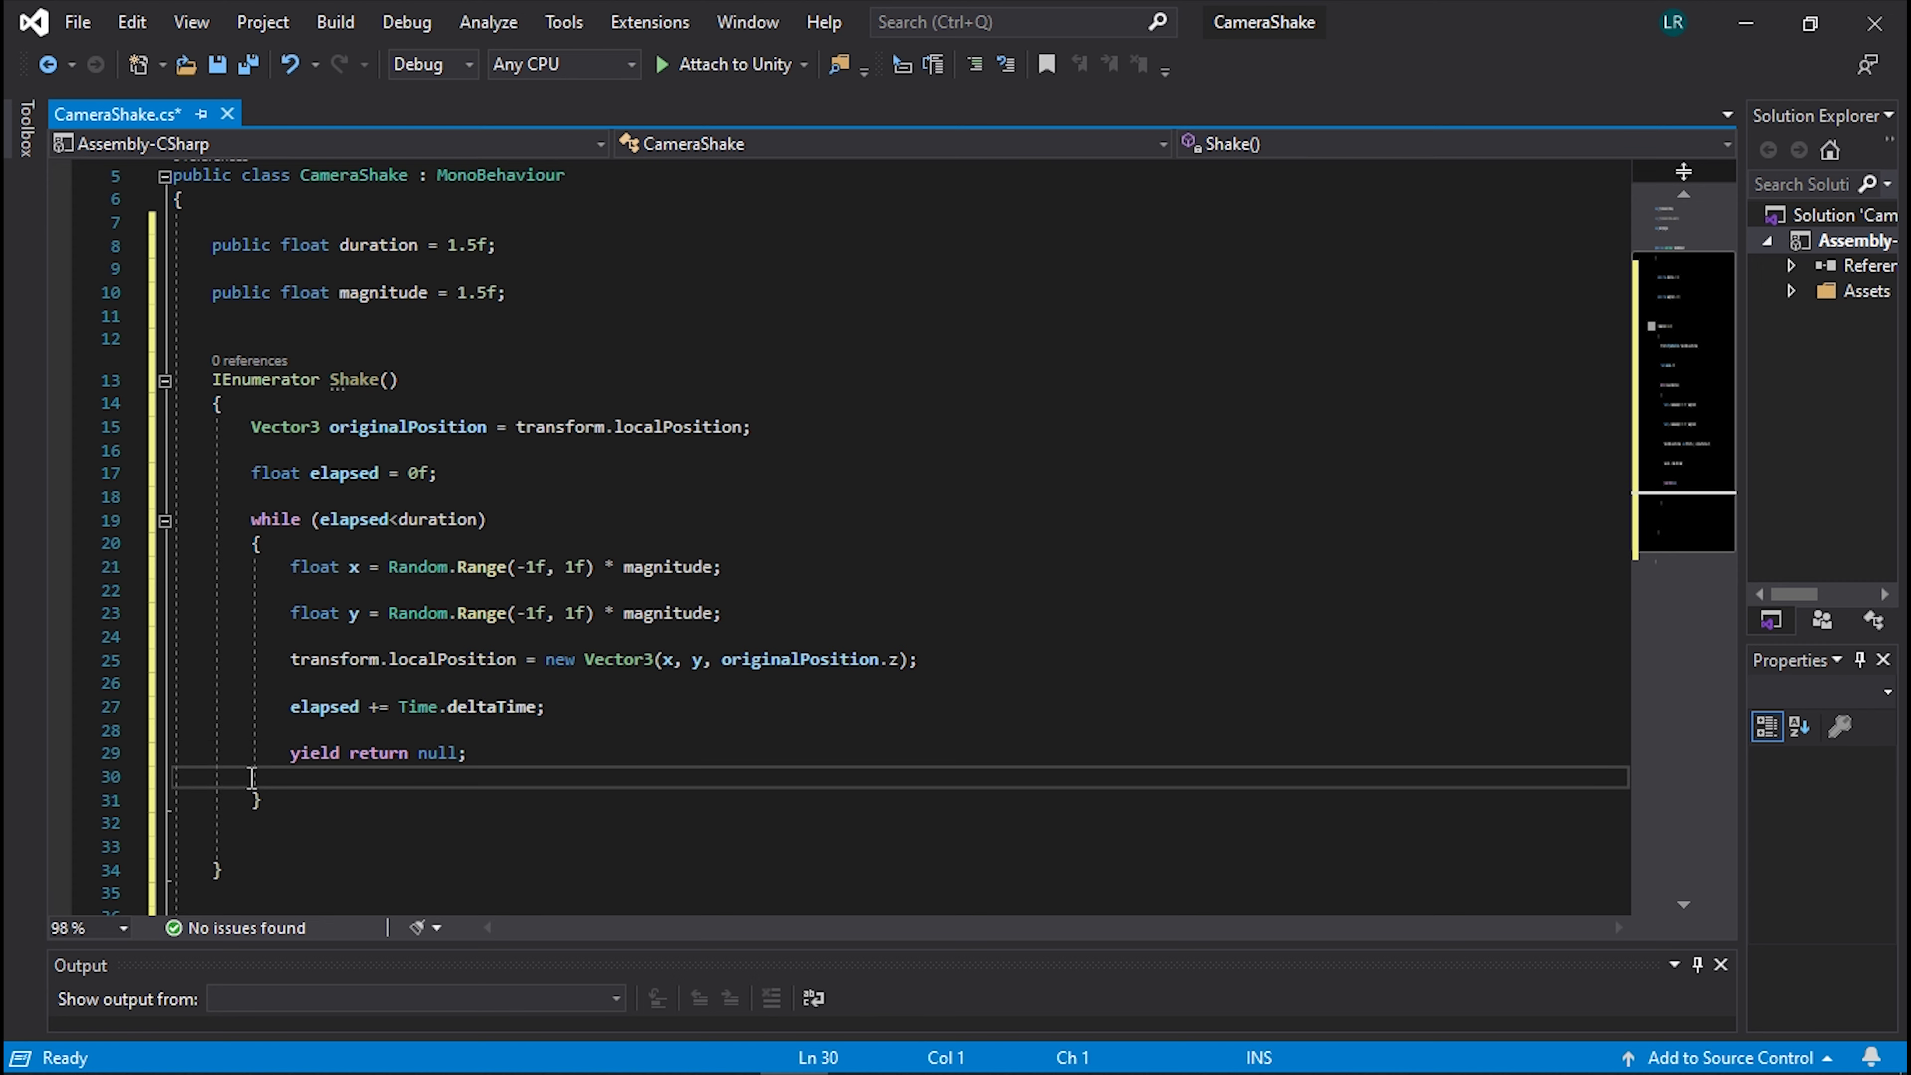
{"action": "key", "text": "BackSpace"}
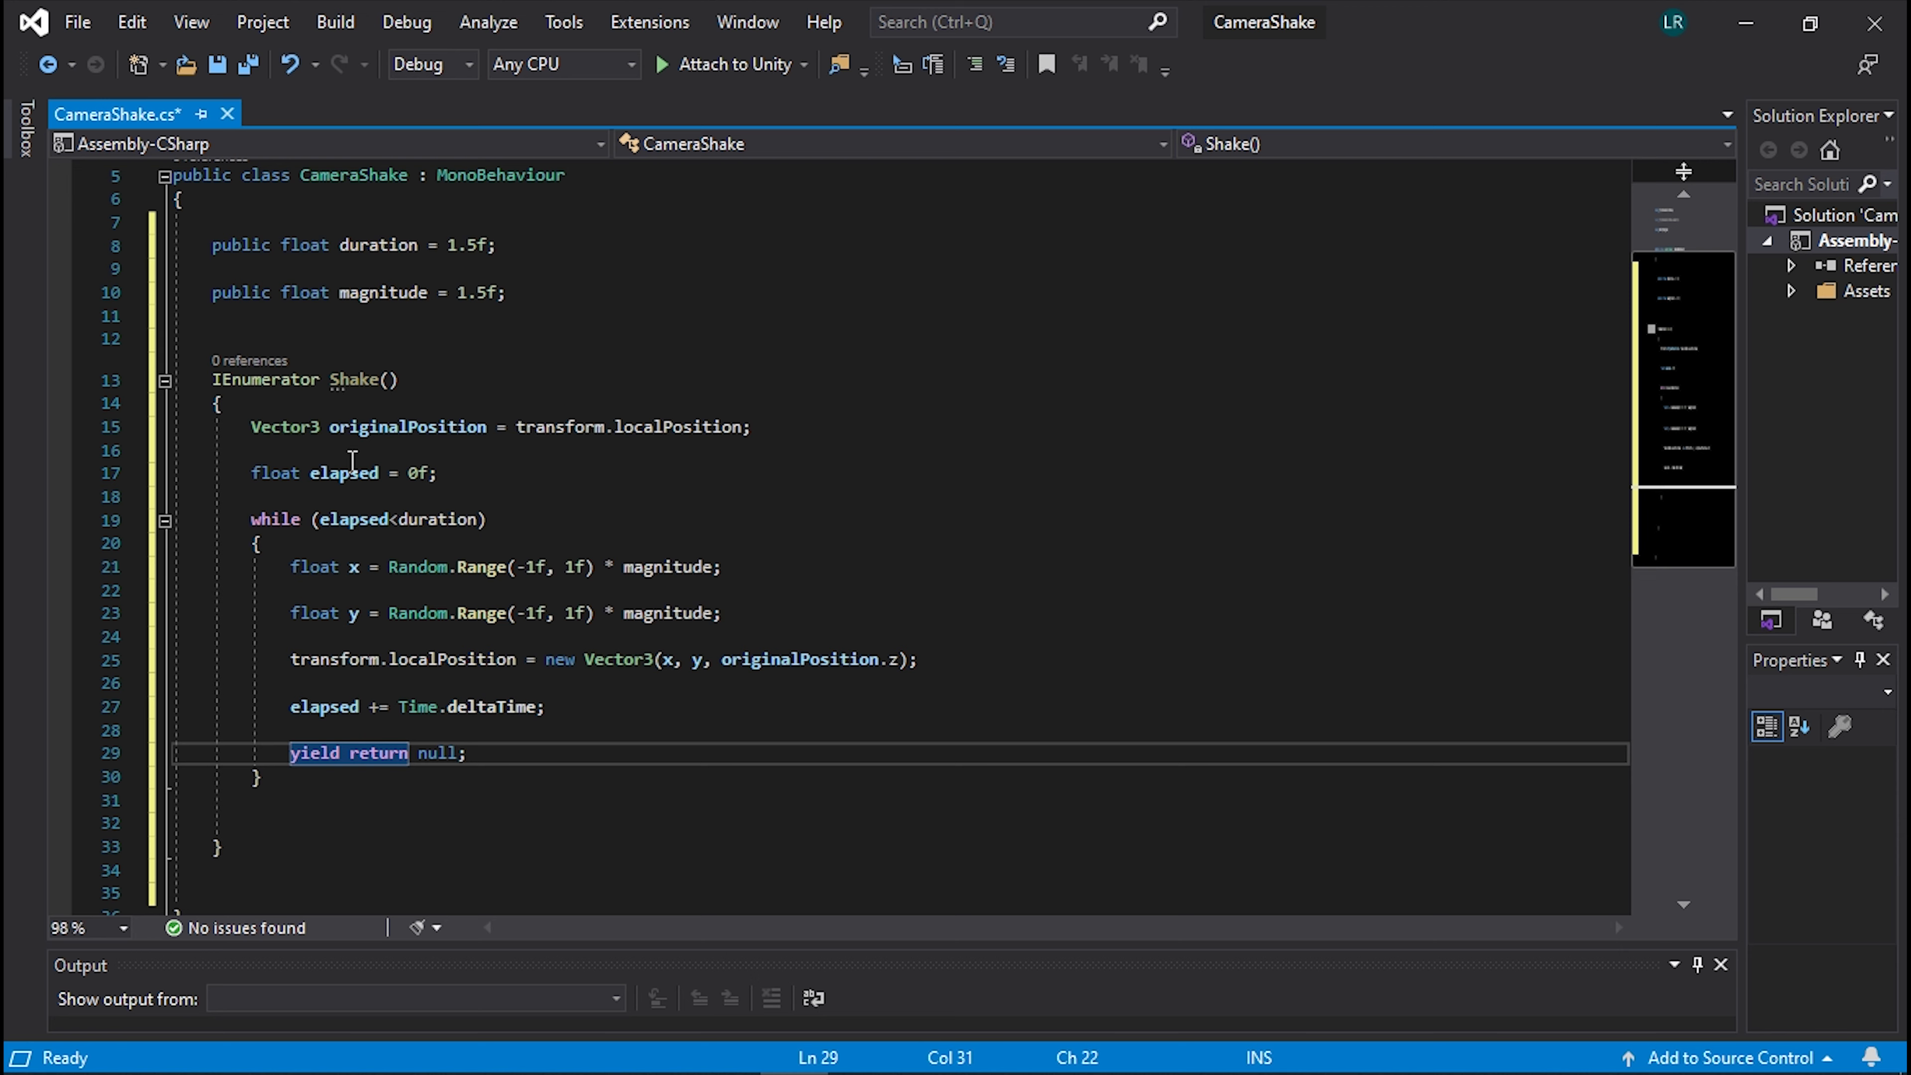
{"action": "scroll", "coordinate": [385, 441], "scroll_direction": "down", "scroll_amount": 1}
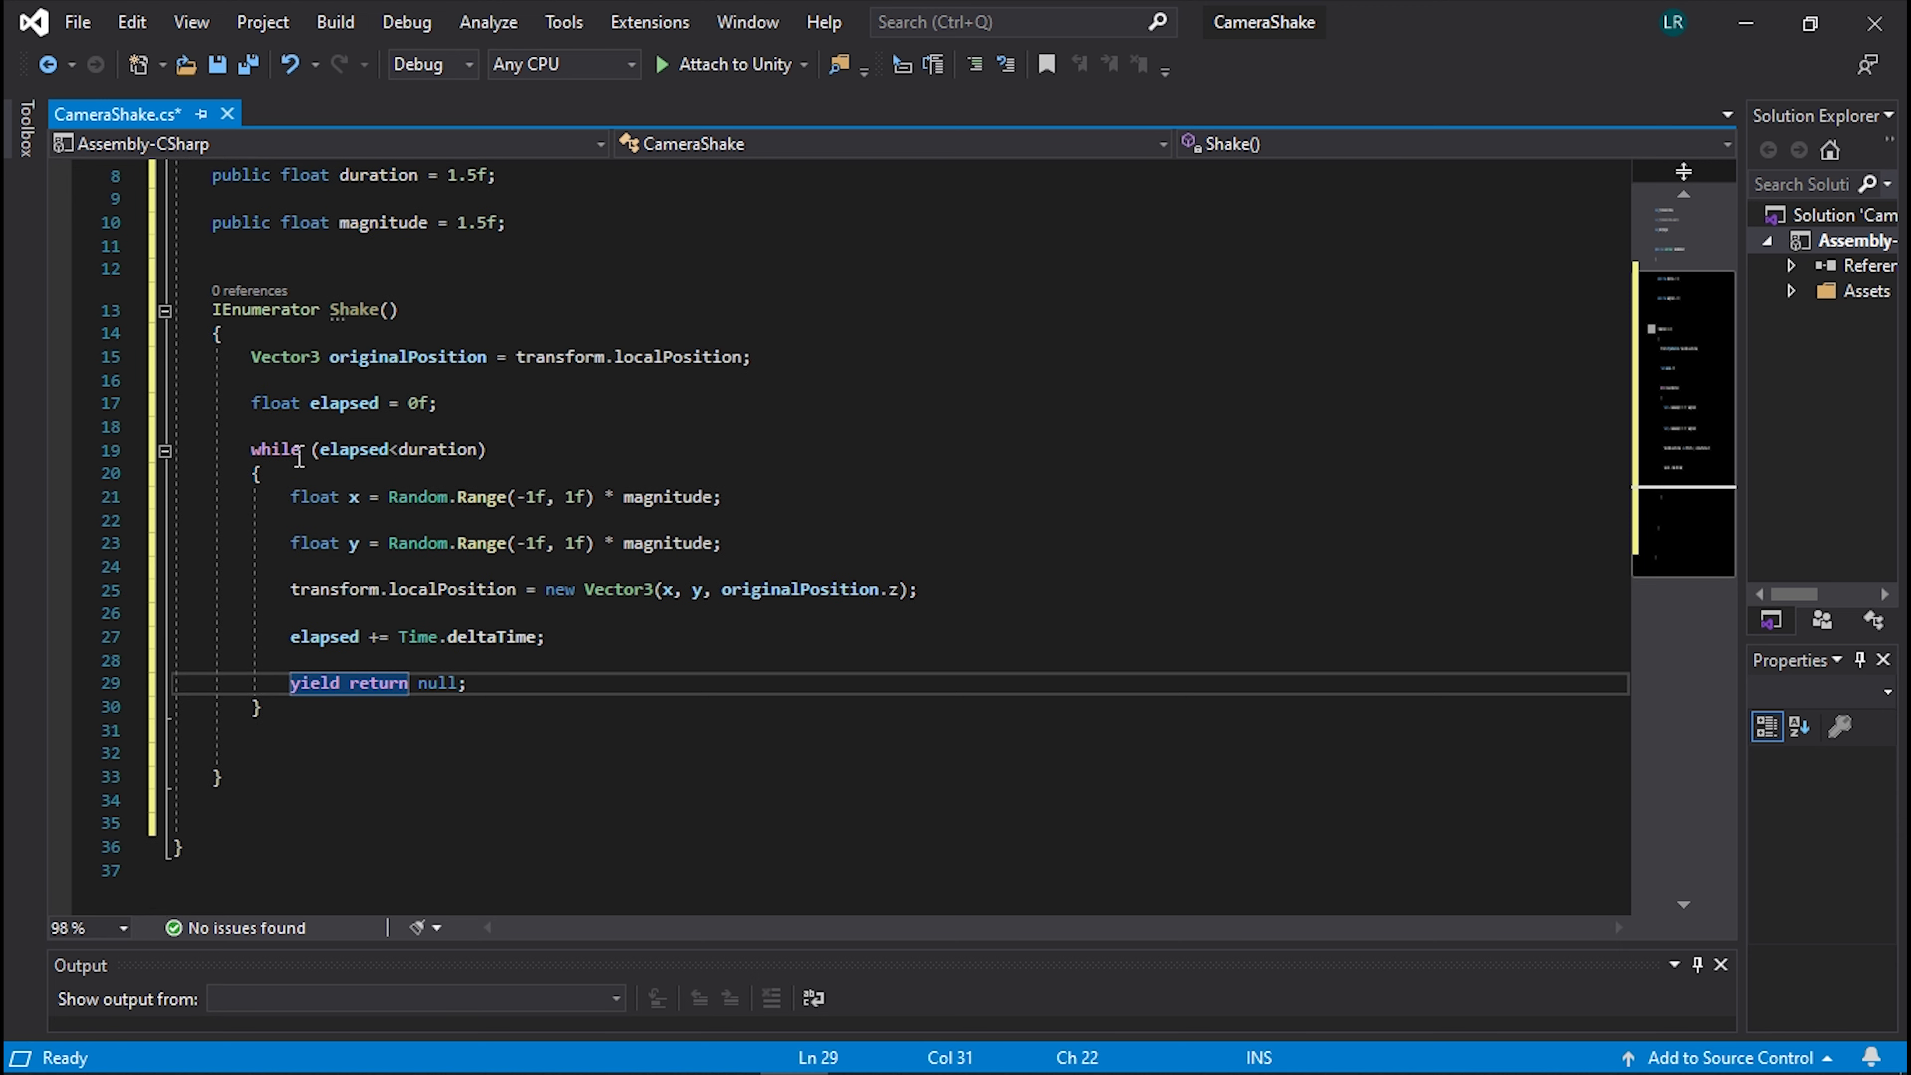
{"action": "left_click", "coordinate": [349, 749]}
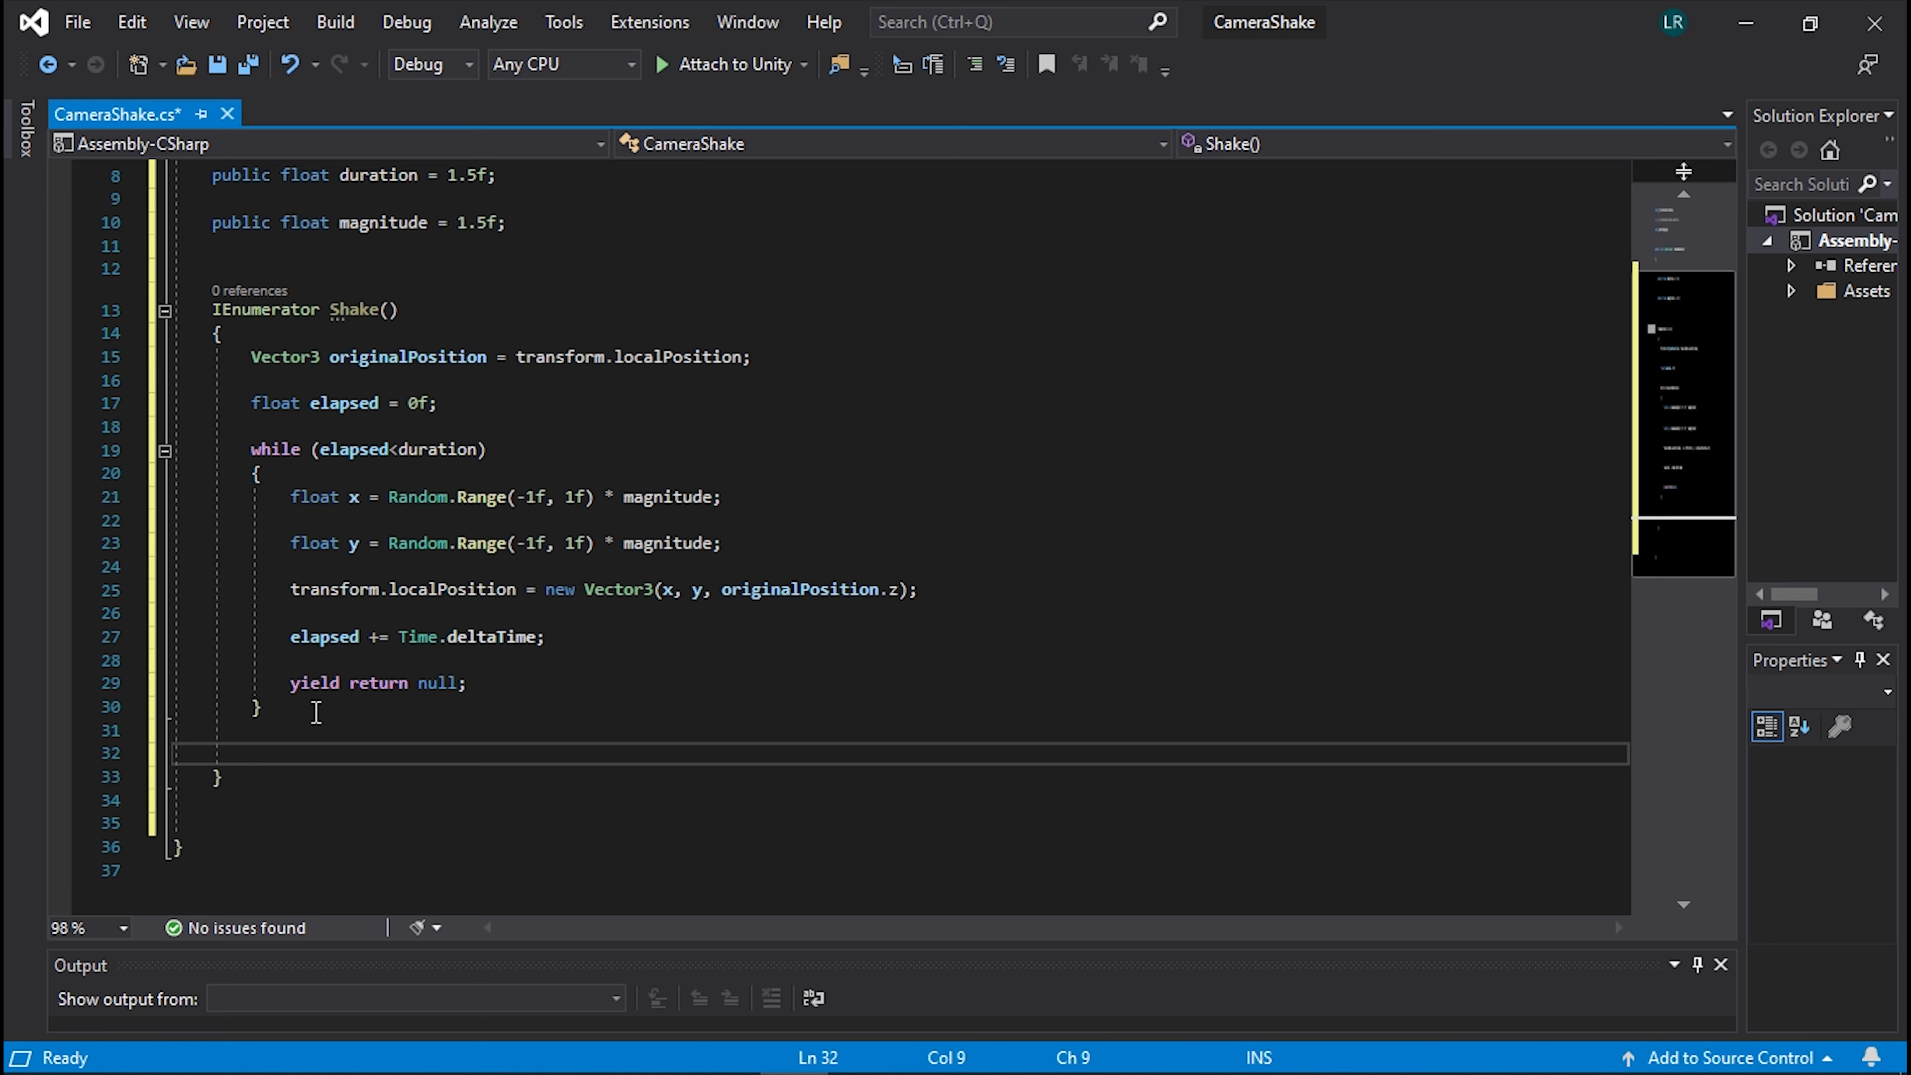
Add transform.localPosition = originalPosition; after the loop, save CameraShake.cs, and return to Unity.
{"action": "type", "text": "transform."}
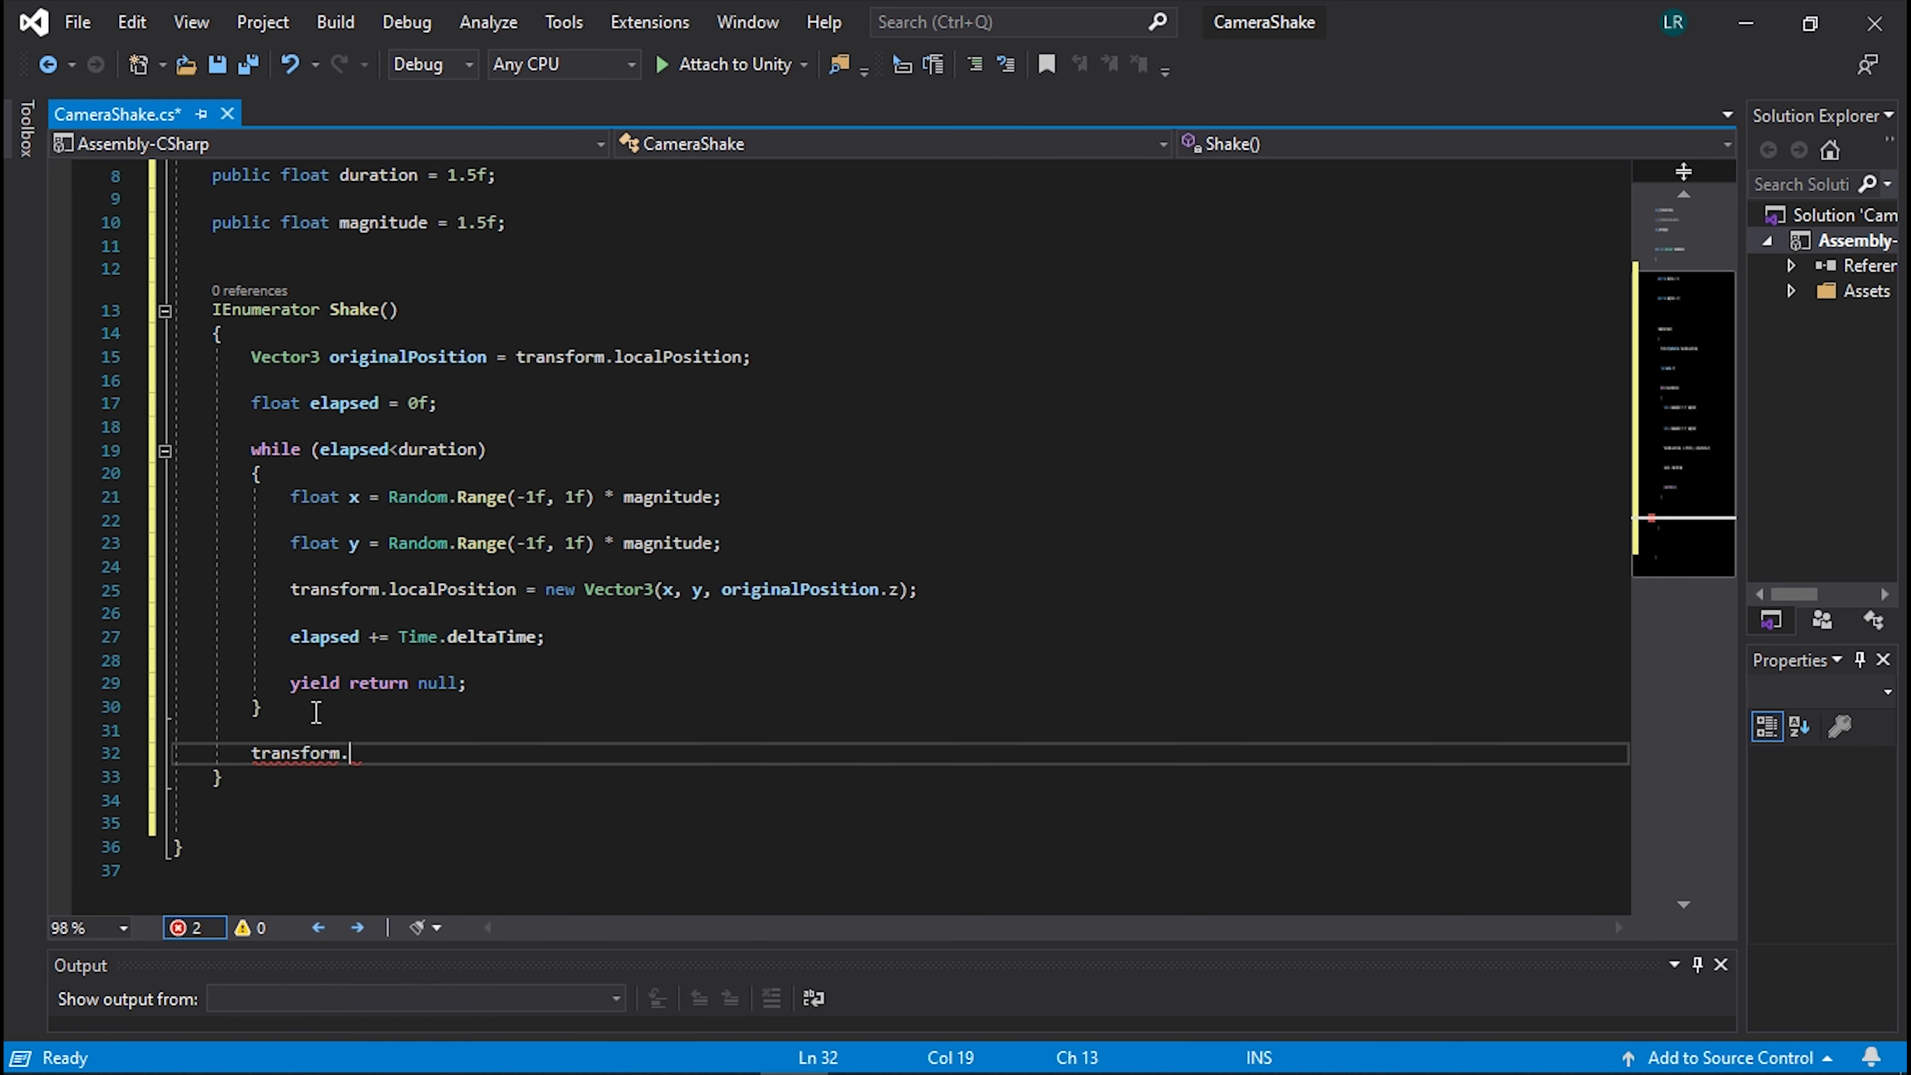
{"action": "type", "text": "lo"}
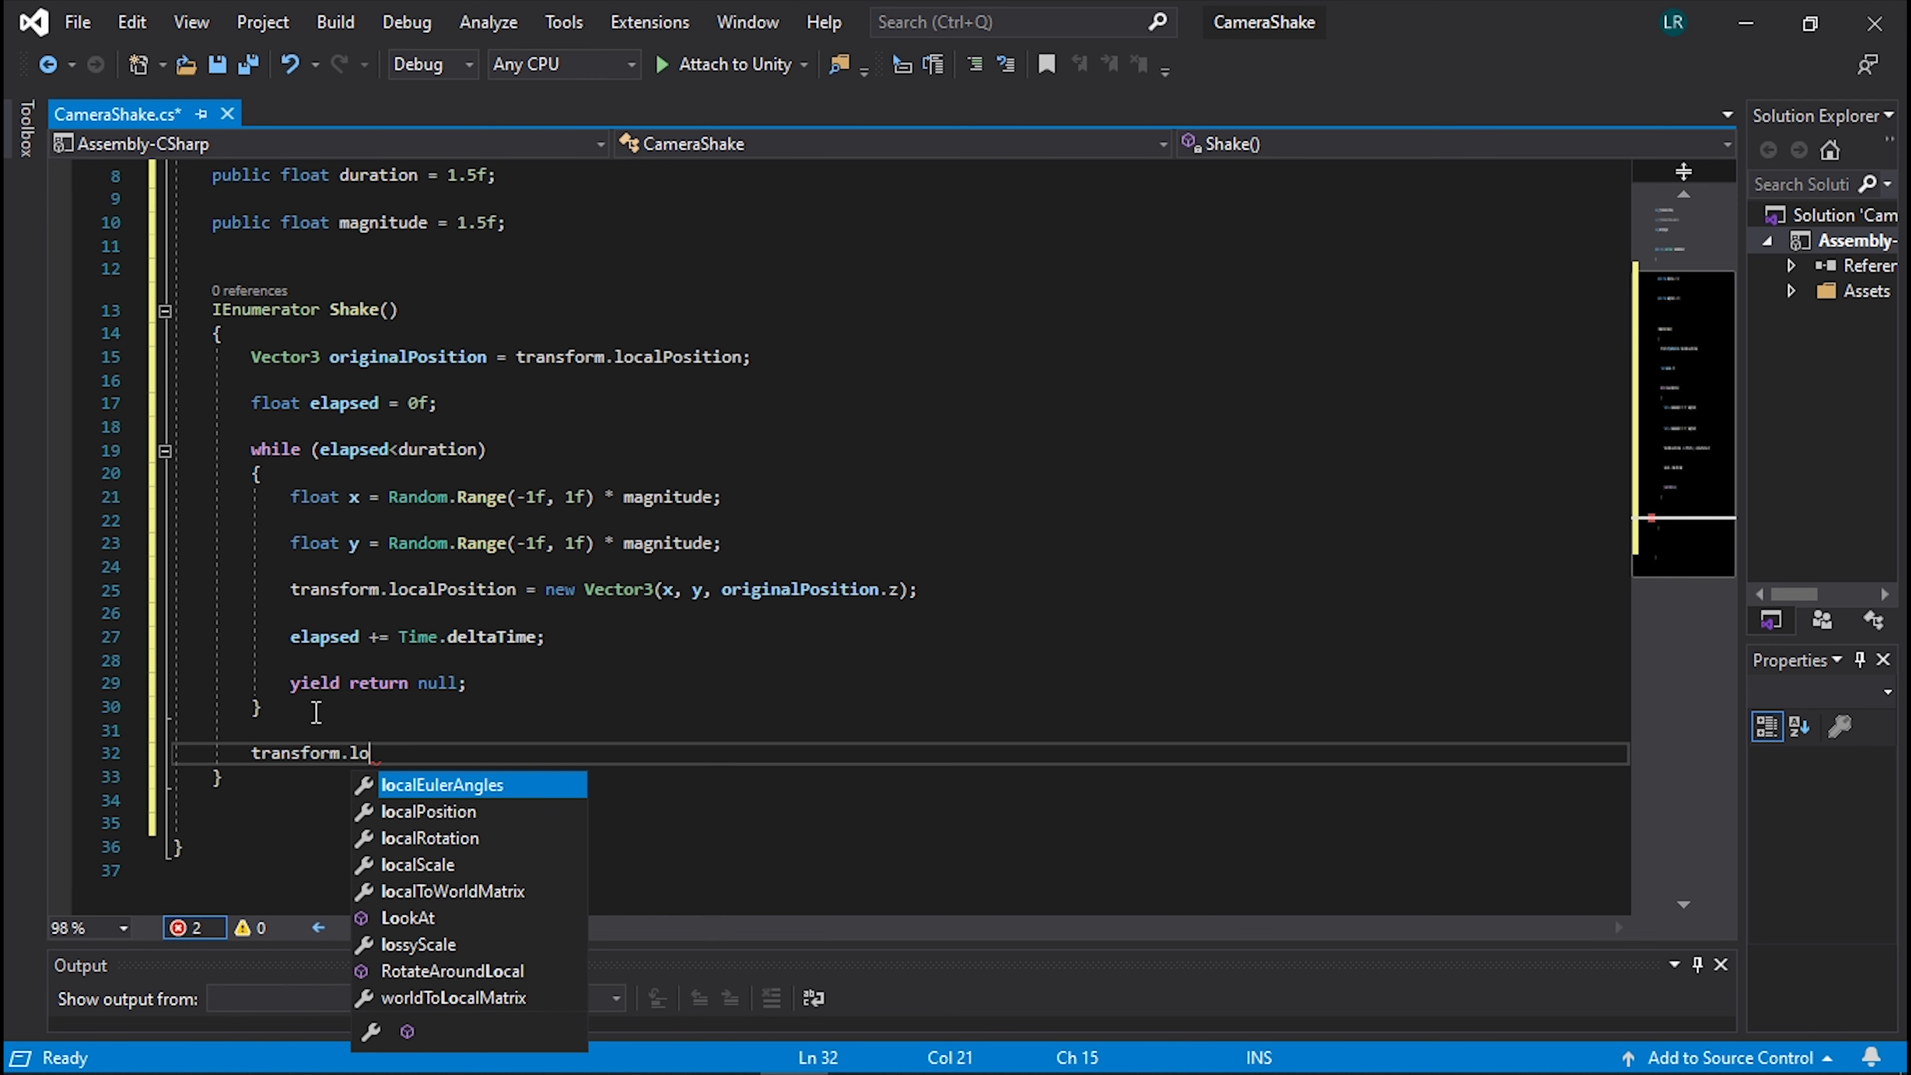
{"action": "key", "text": "Down"}
{"action": "key", "text": "Tab"}
{"action": "type", "text": "= "}
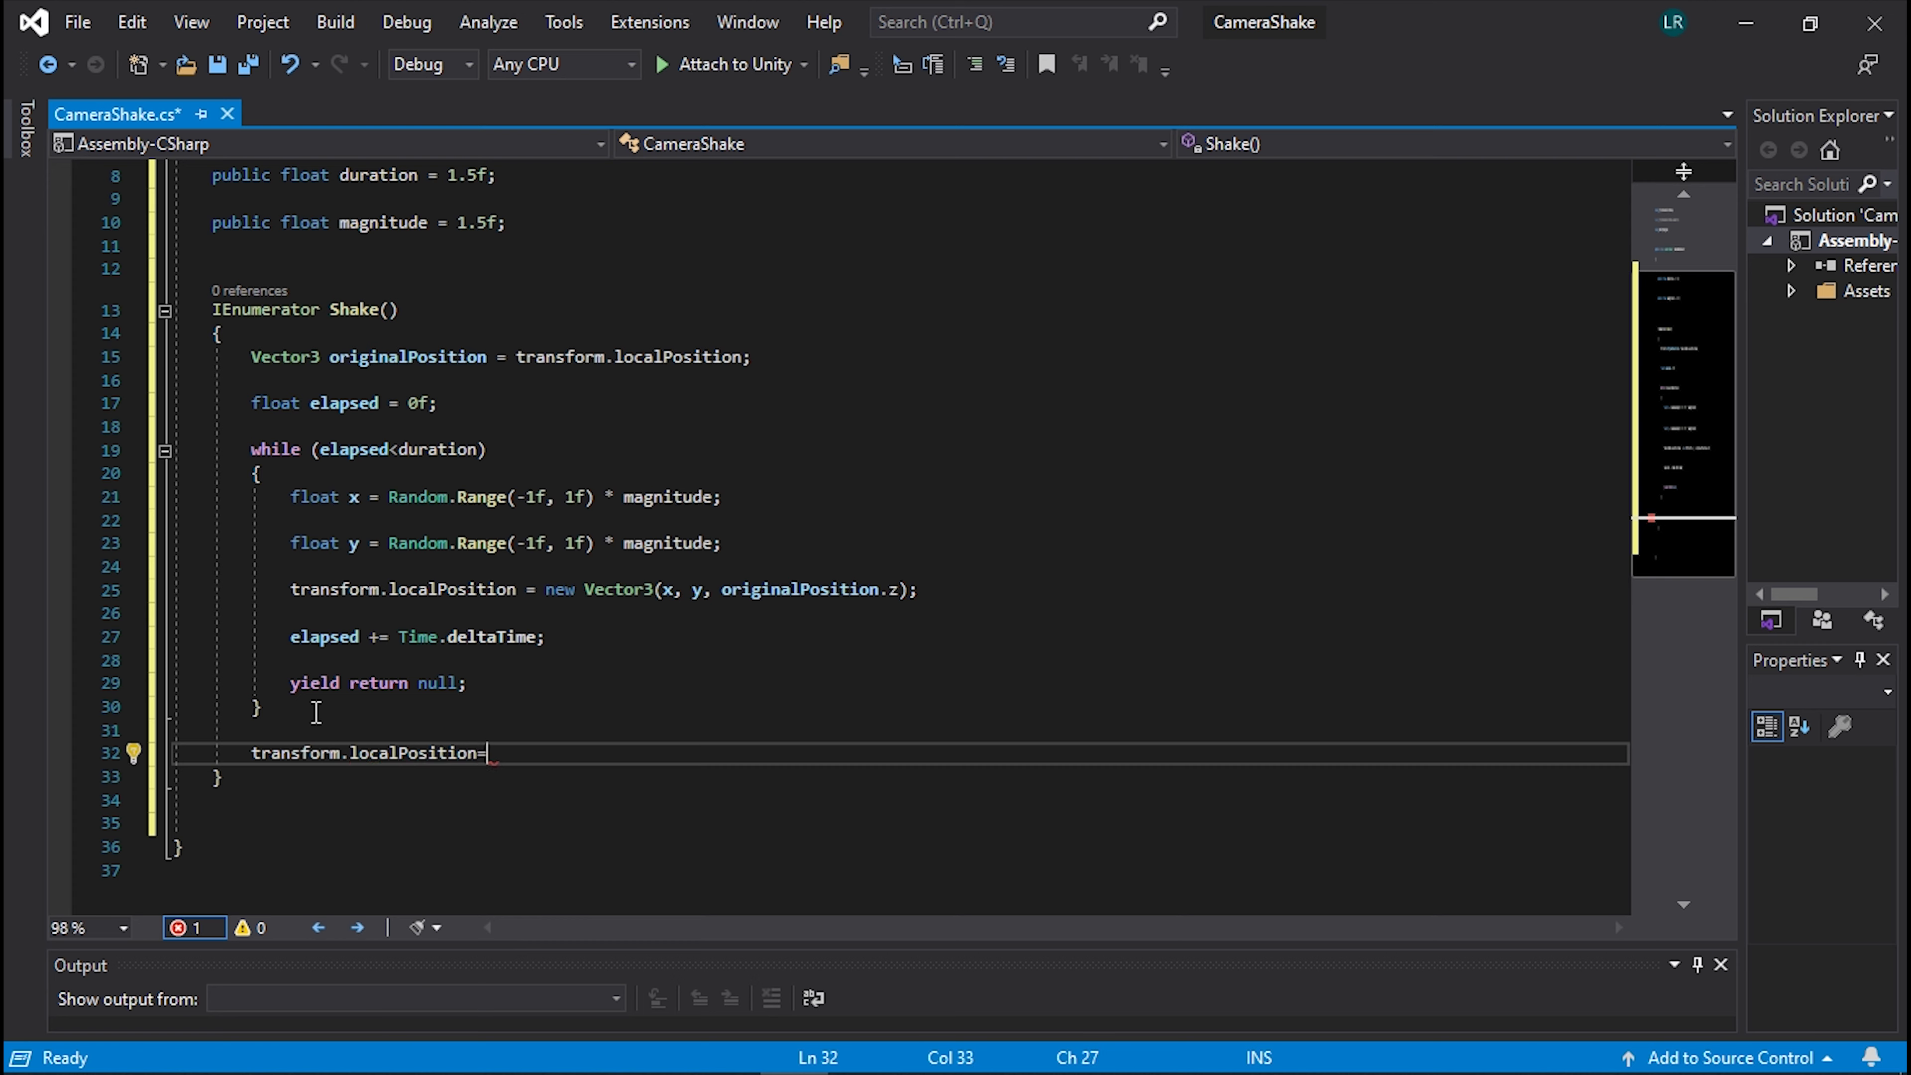
{"action": "type", "text": "ori"}
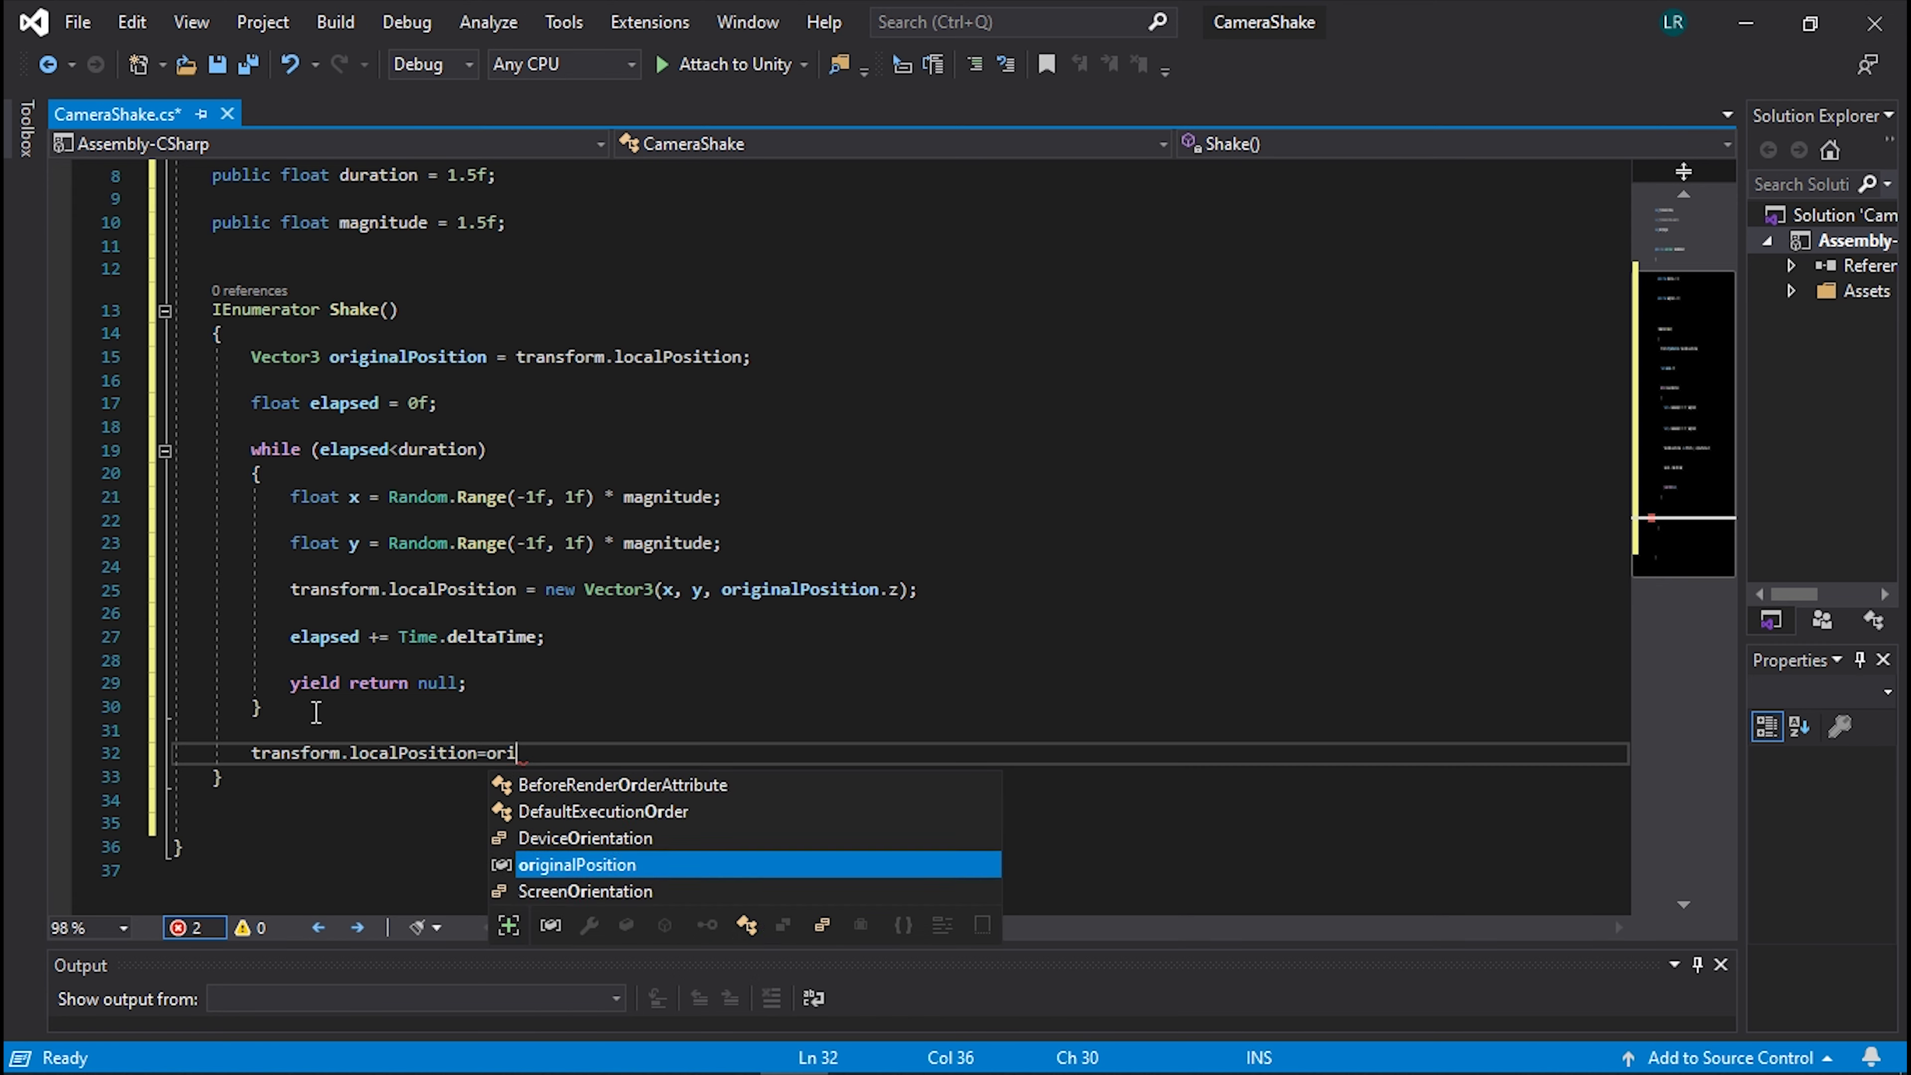
{"action": "type", "text": "r"}
{"action": "key", "text": "Tab"}
{"action": "type", "text": ";"}
{"action": "key", "text": "ctrl+s"}
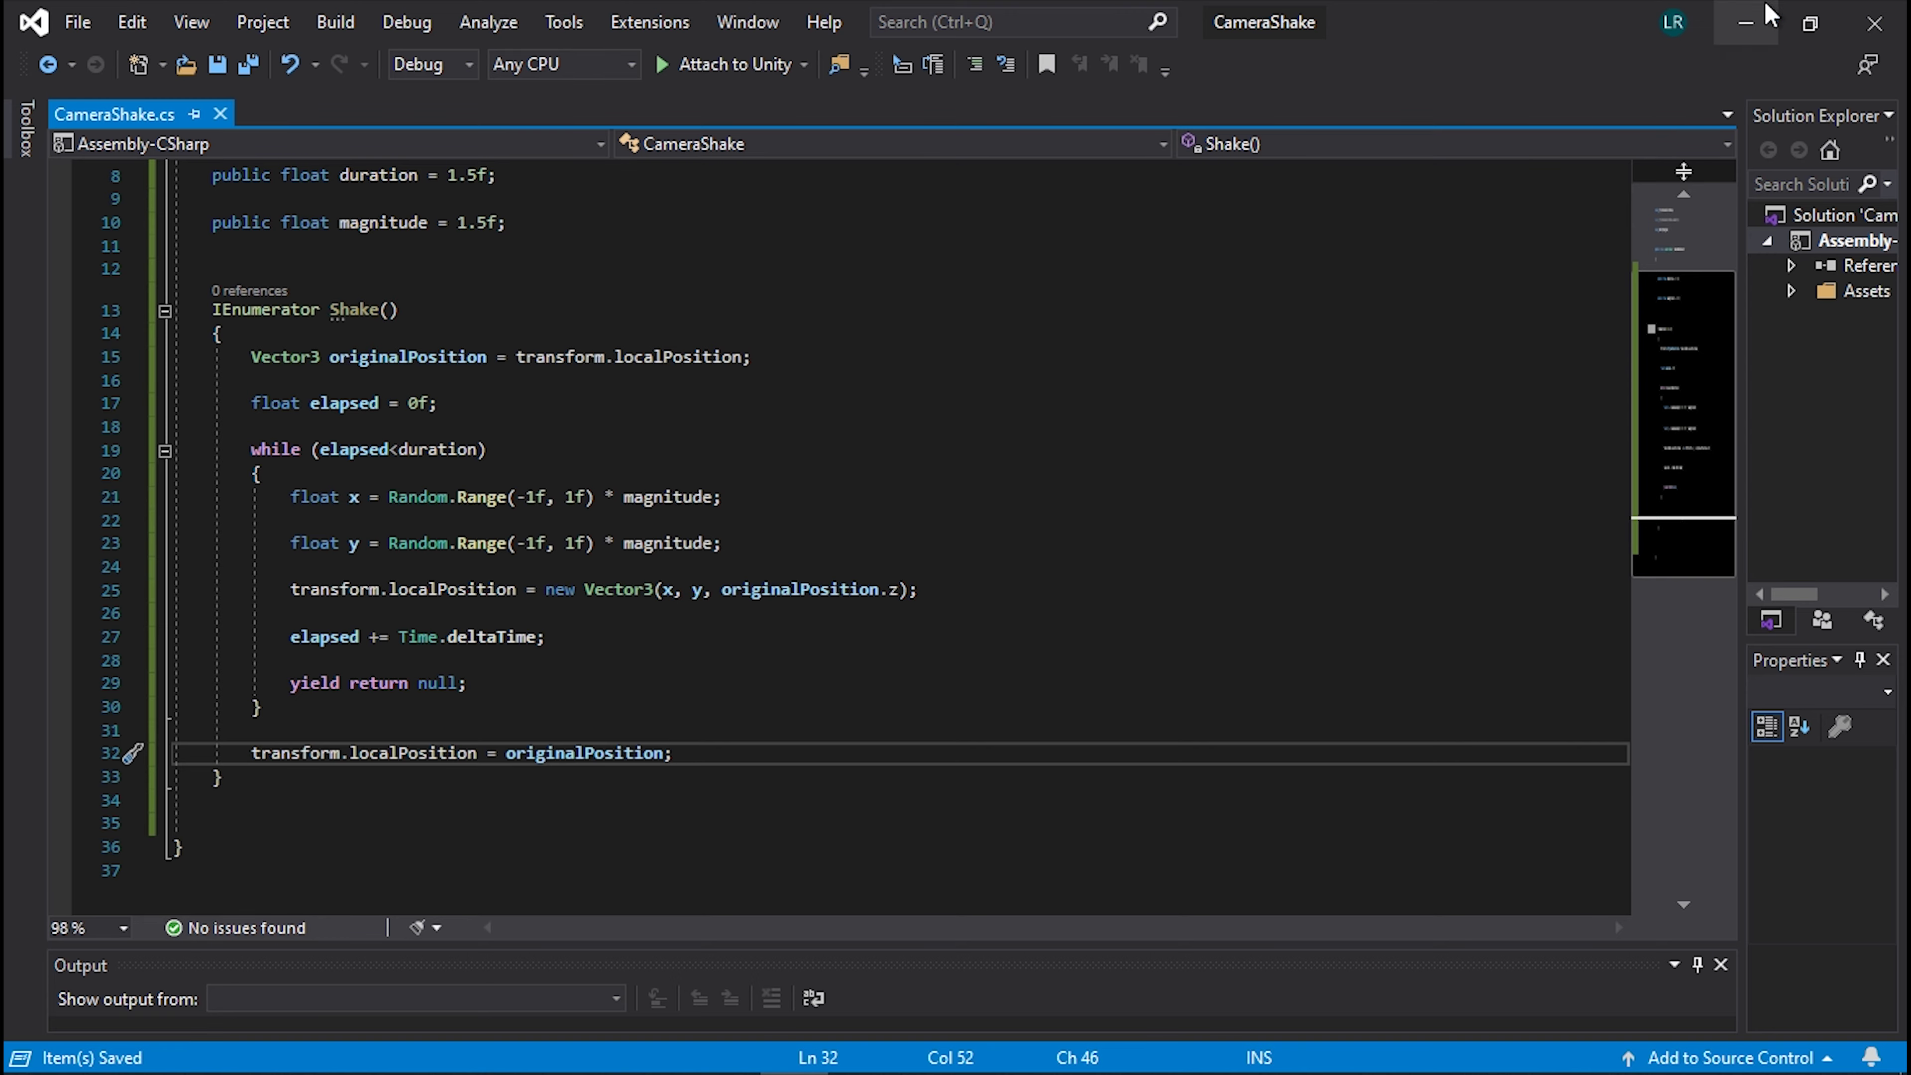
{"action": "left_click", "coordinate": [1745, 22]}
Attach CameraShake to Main Camera and create an empty GameObject reset to the origin.
{"action": "mouse_move", "coordinate": [1105, 236]}
{"action": "left_mouse_down"}
{"action": "mouse_move", "coordinate": [1223, 342]}
{"action": "mouse_move", "coordinate": [1111, 240]}
{"action": "left_mouse_up"}
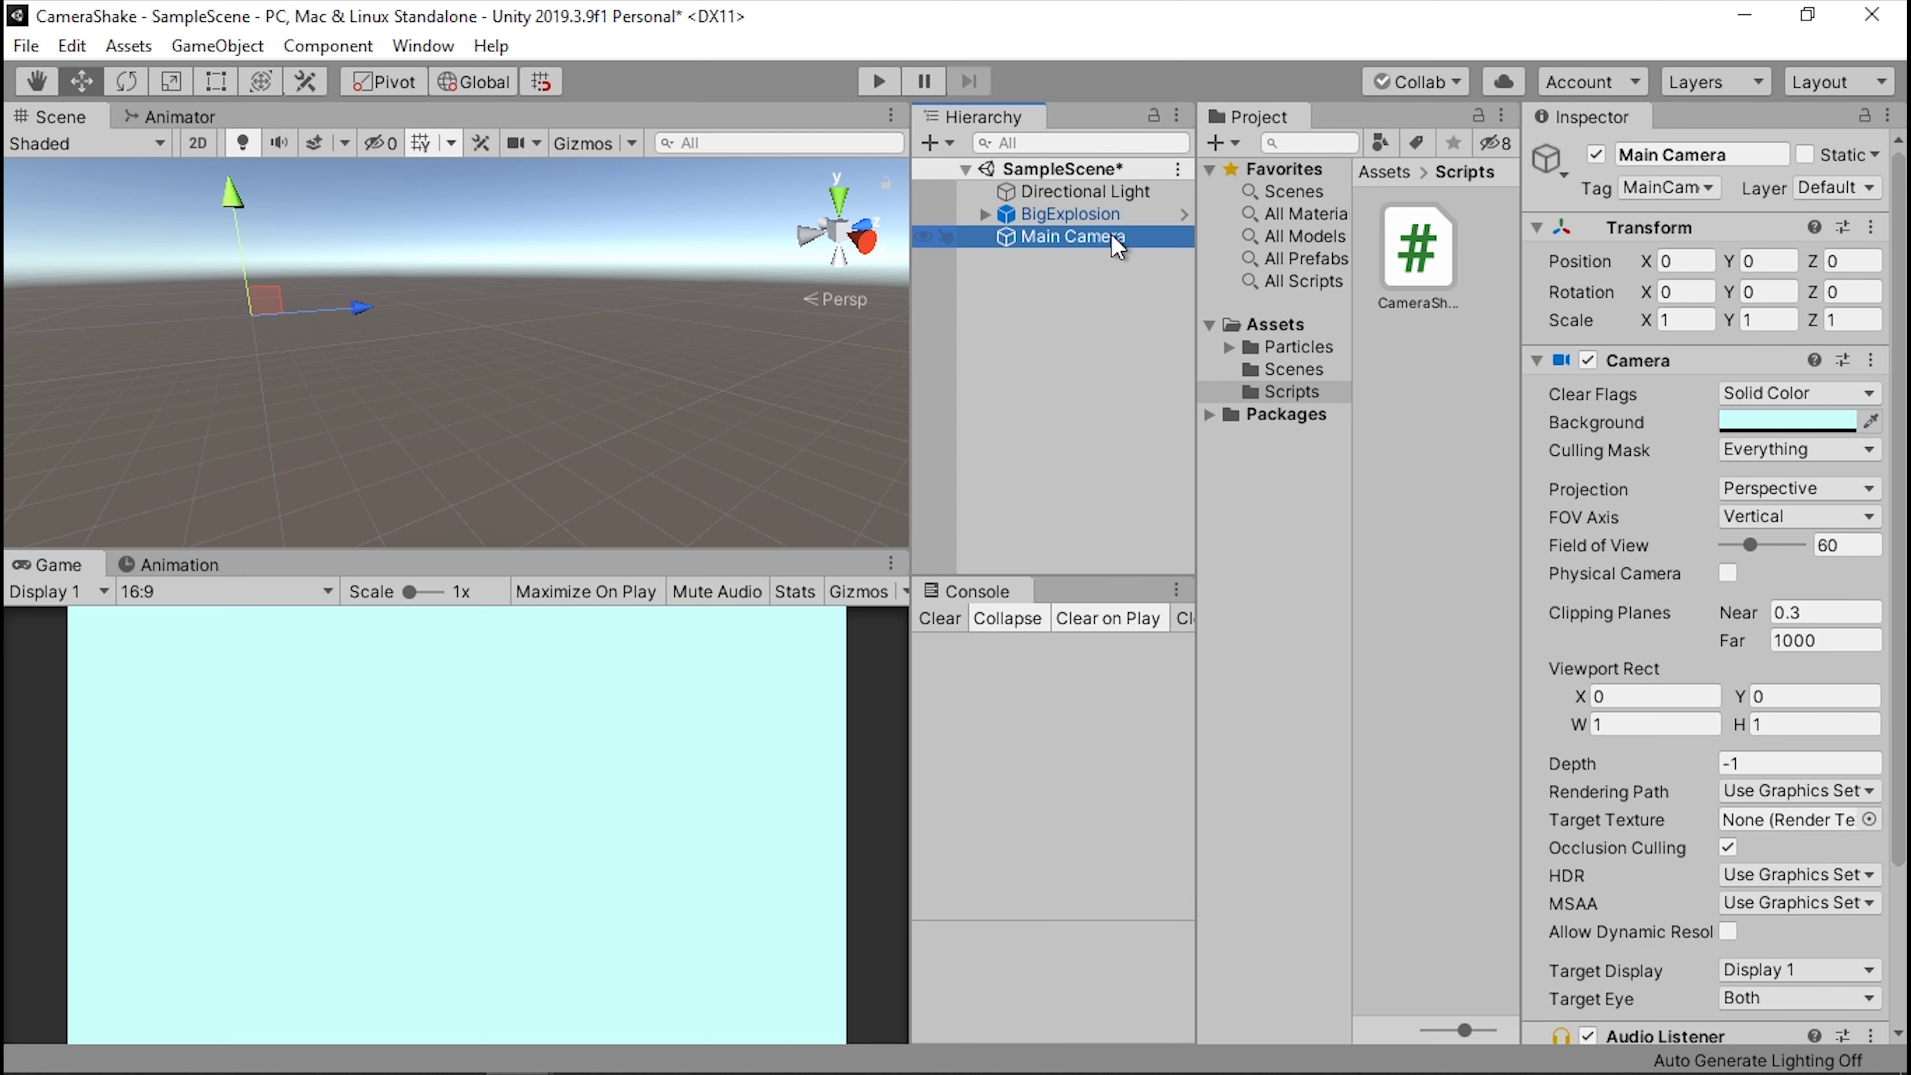
{"action": "scroll", "coordinate": [1561, 466], "scroll_direction": "down", "scroll_amount": 3}
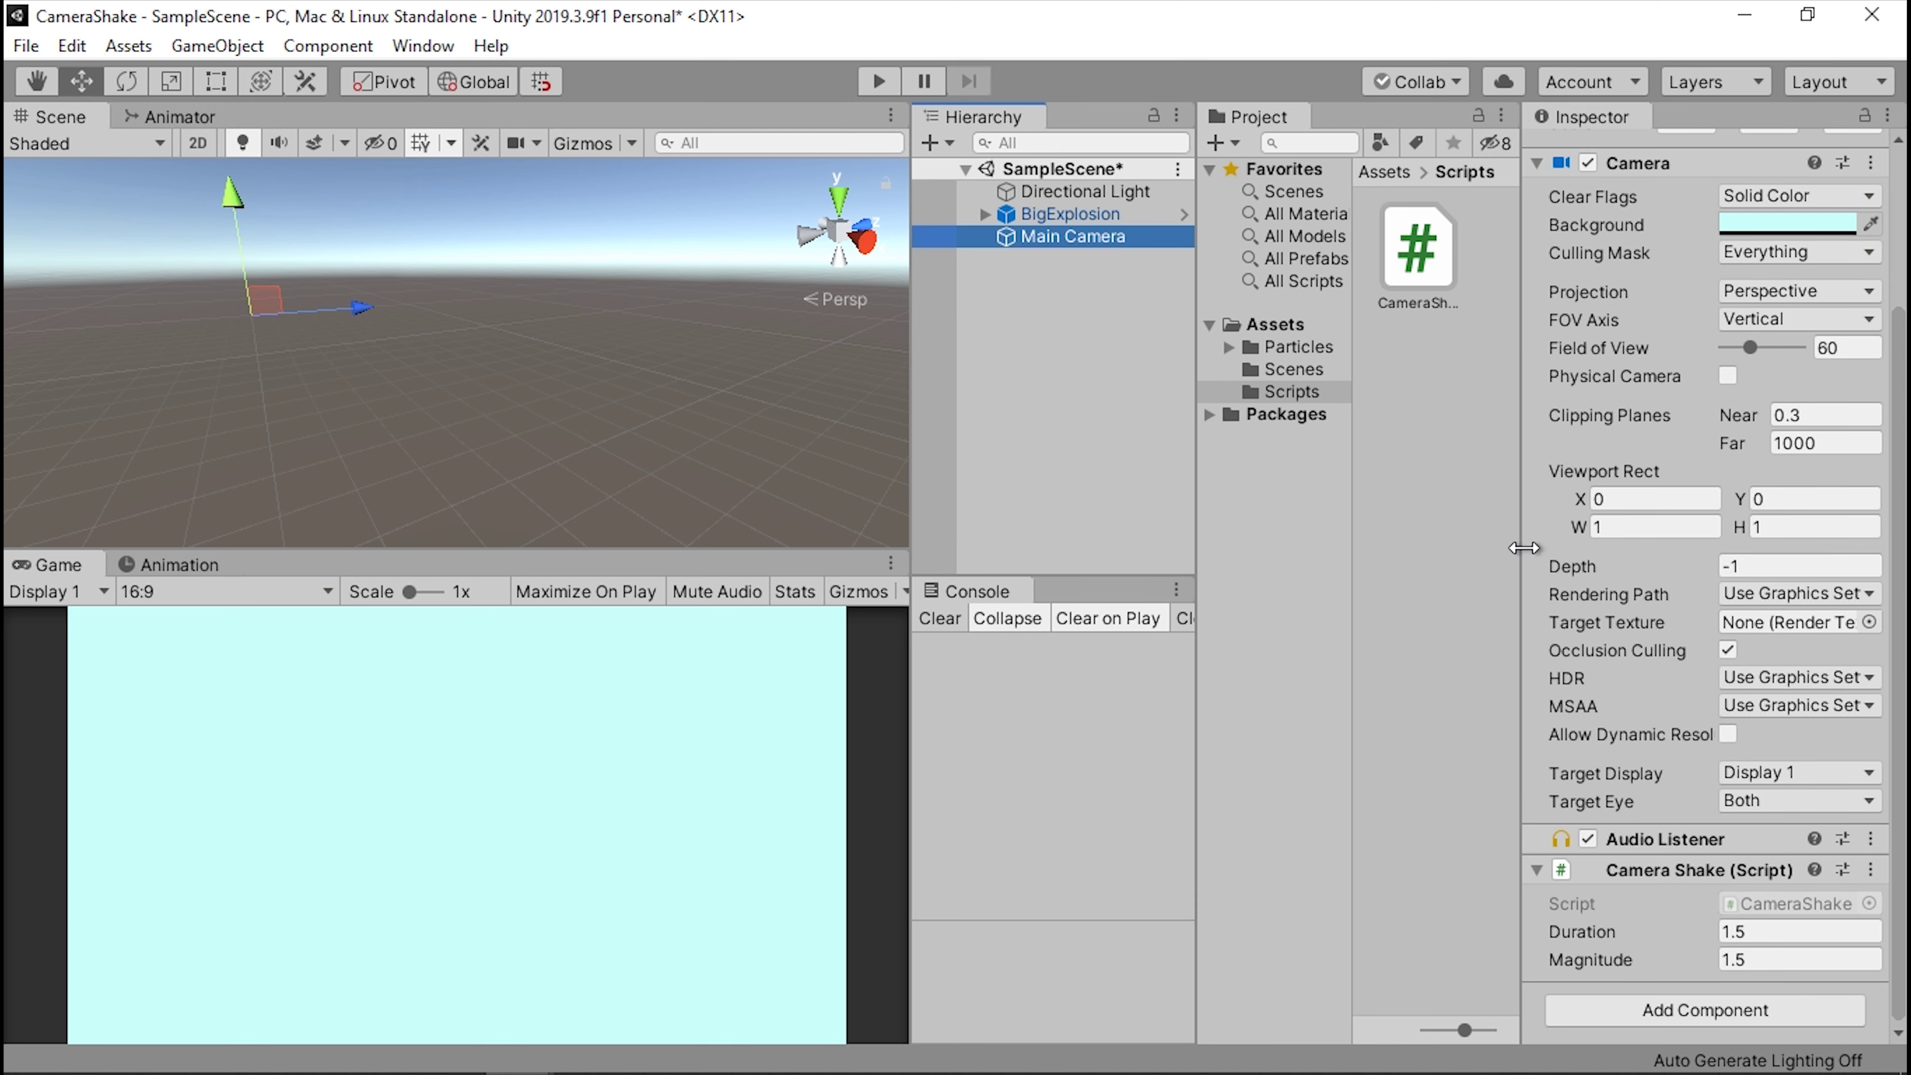
{"action": "left_click", "coordinate": [1051, 365]}
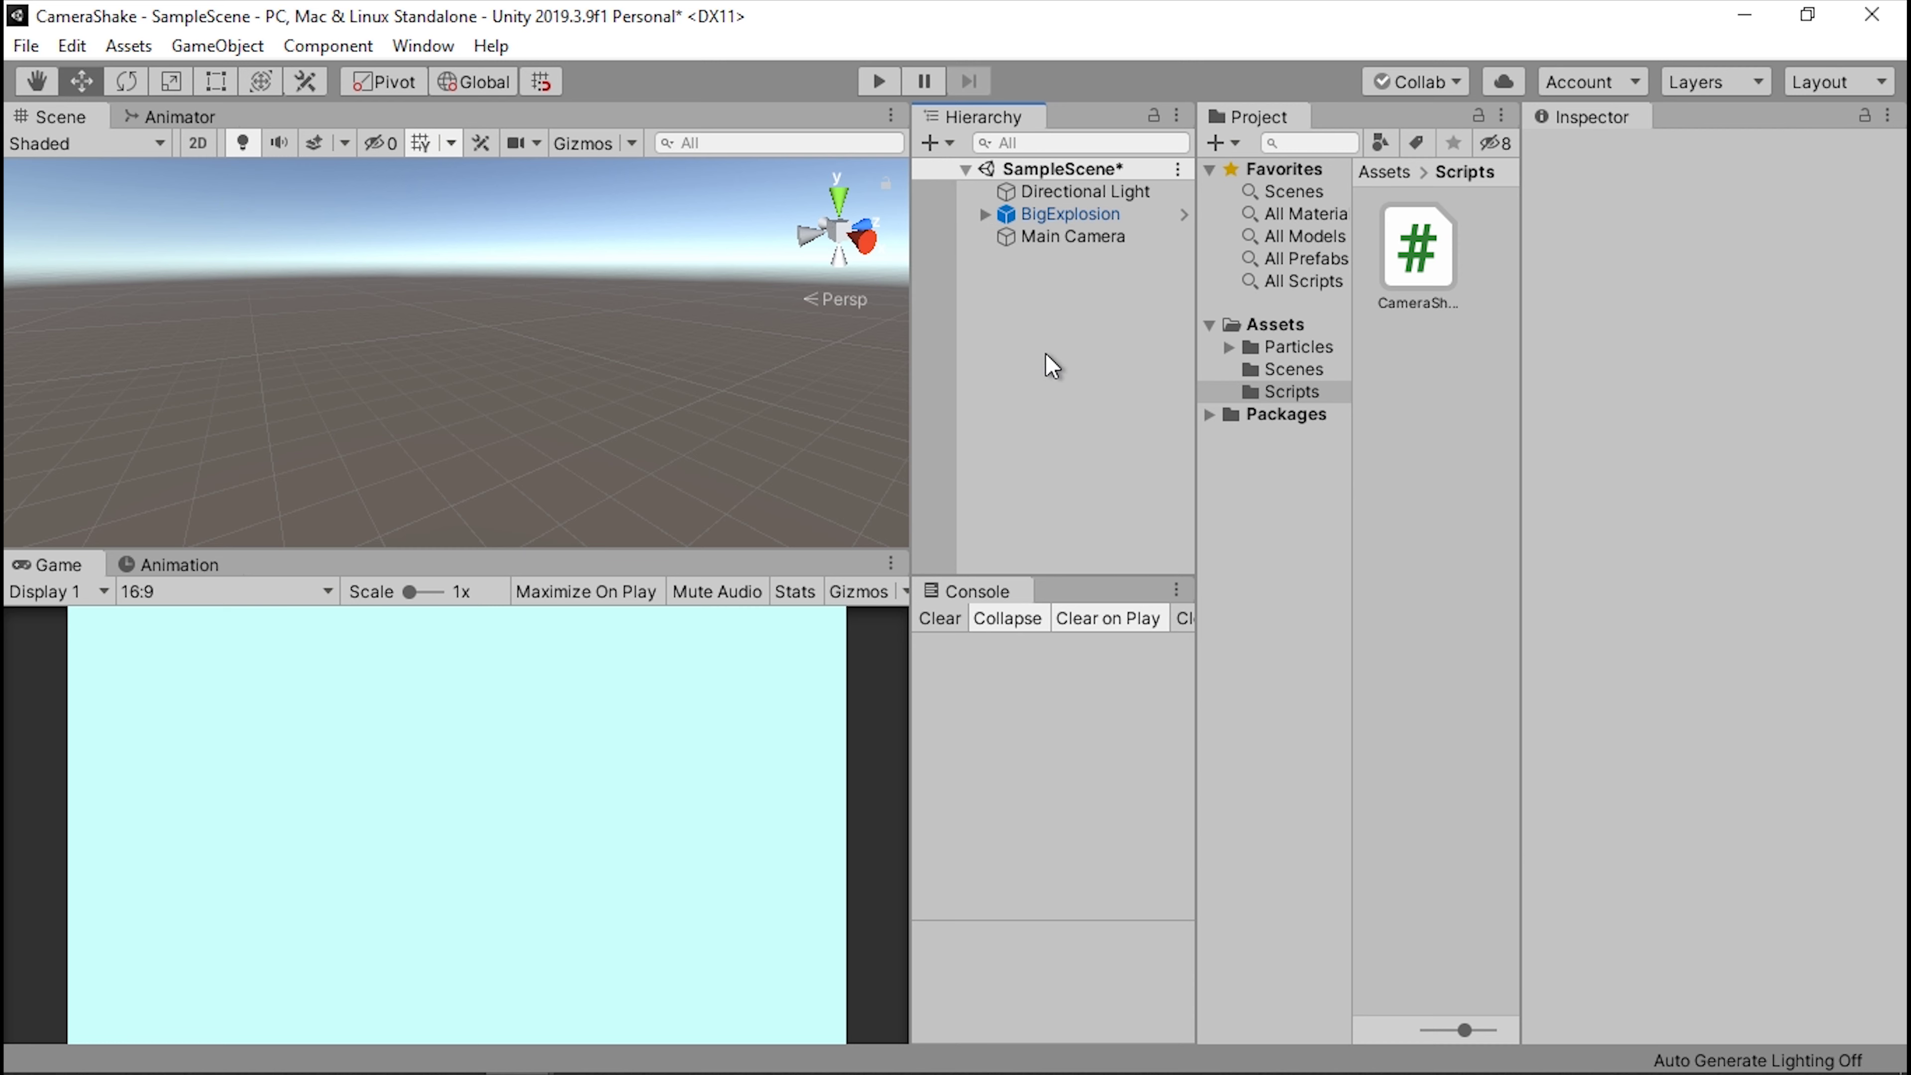
{"action": "right_click", "coordinate": [1051, 366]}
{"action": "left_click", "coordinate": [1145, 616]}
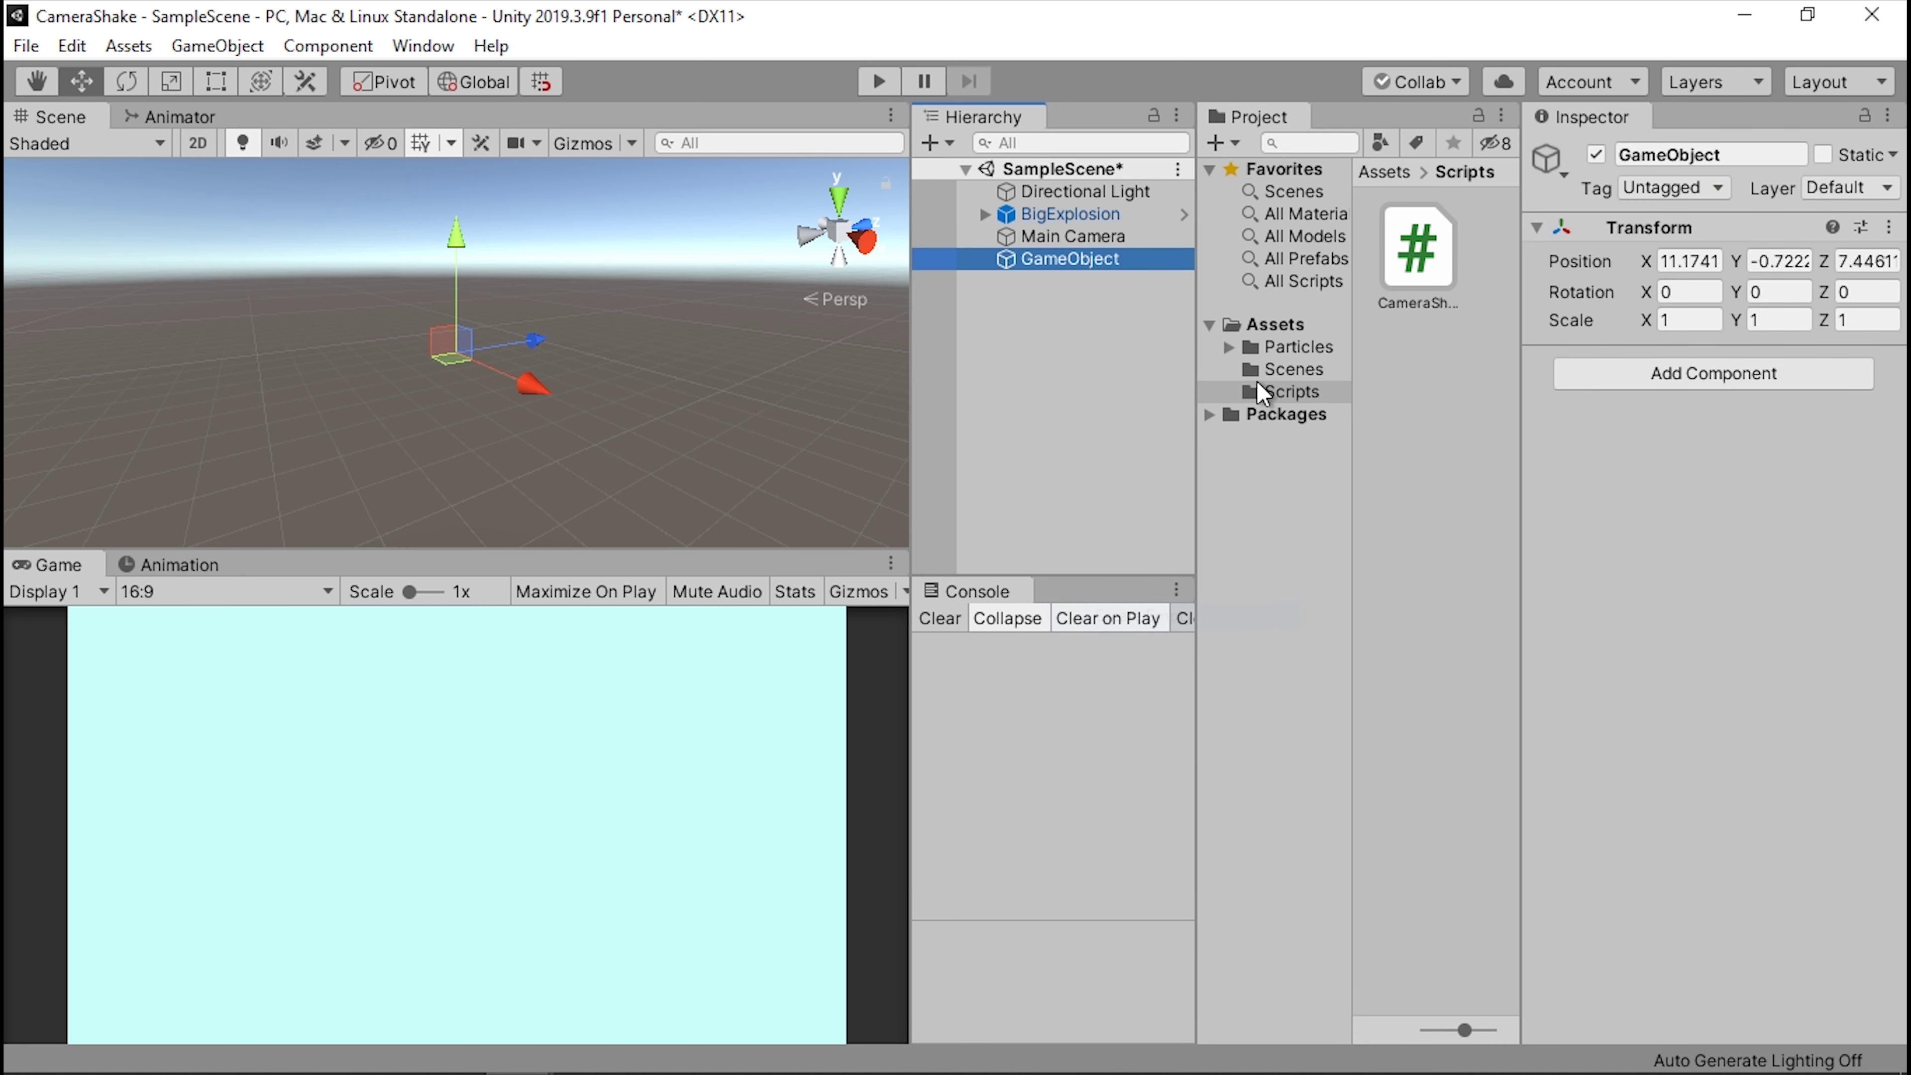
{"action": "right_click", "coordinate": [1587, 228]}
{"action": "left_click", "coordinate": [1648, 256]}
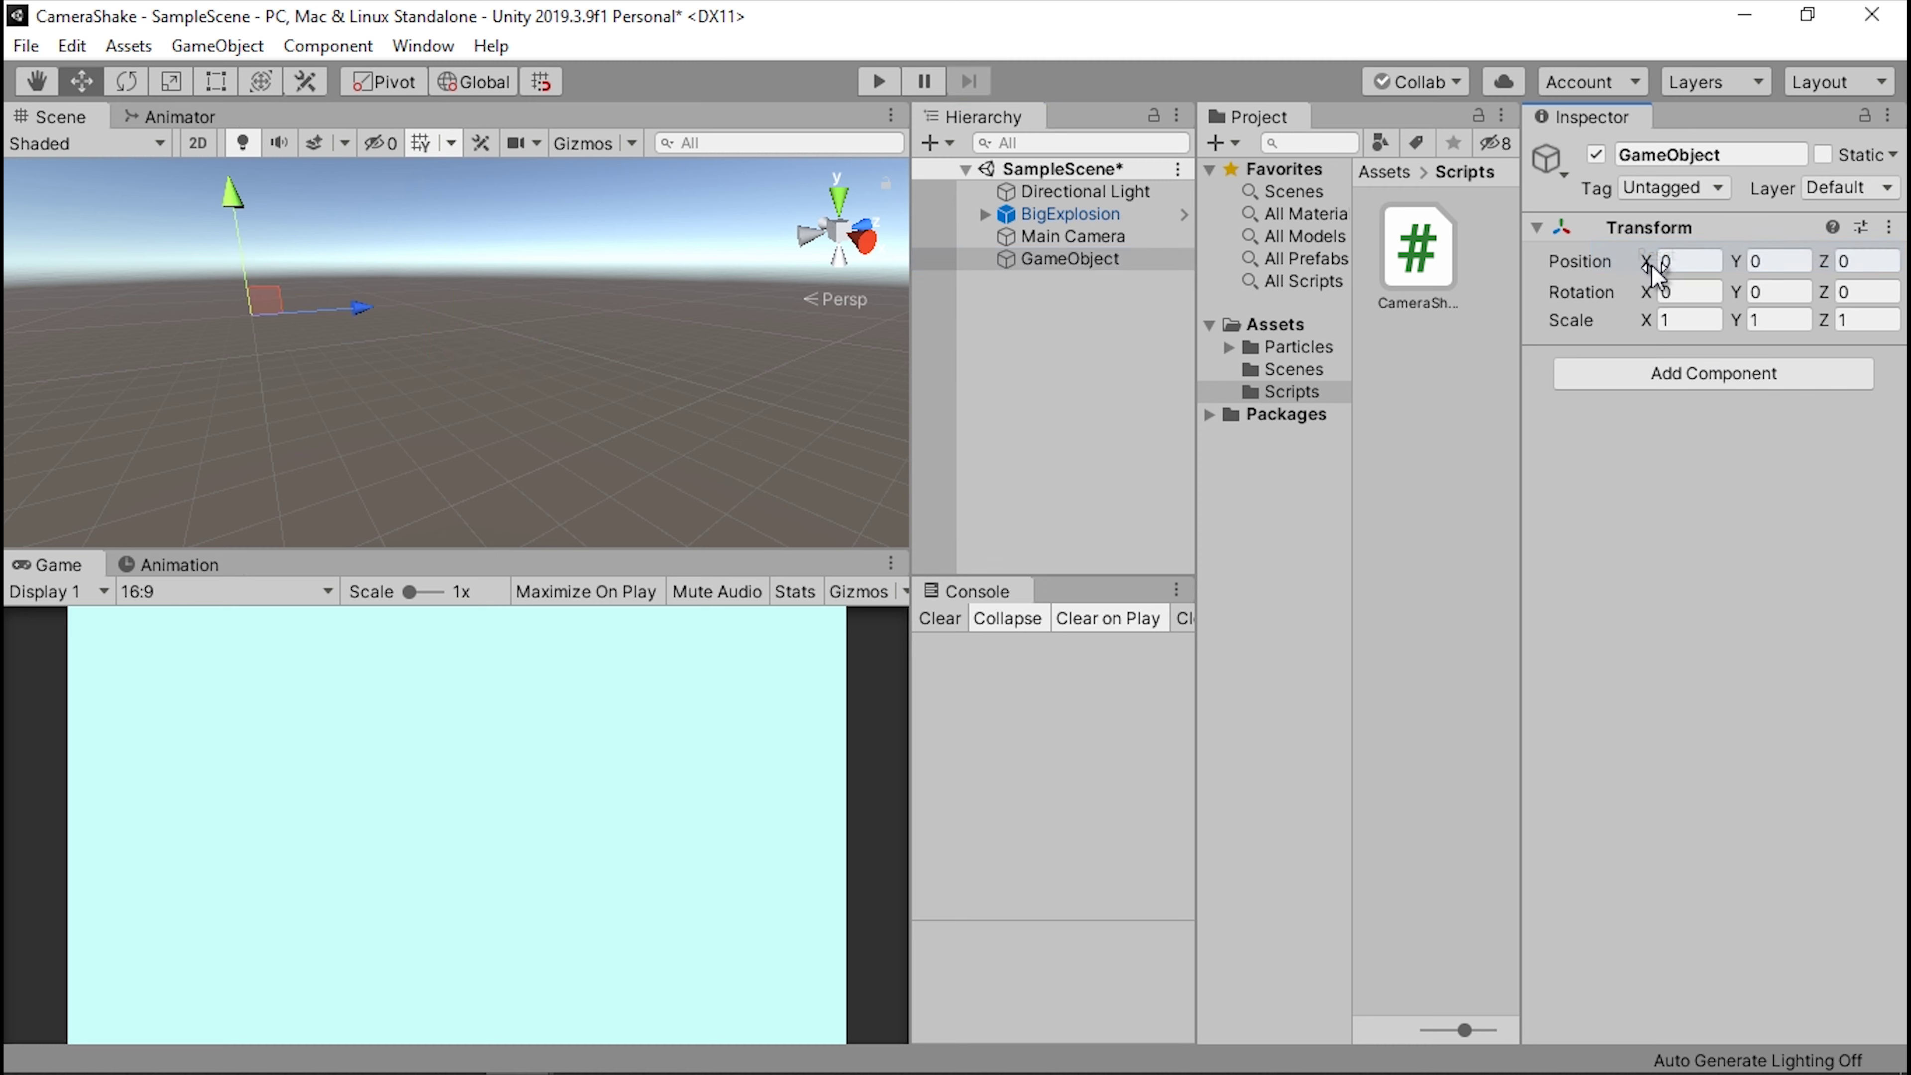
Rename the new empty object to SpawnExplosion.
{"action": "left_click", "coordinate": [1093, 258]}
{"action": "key", "text": "F2"}
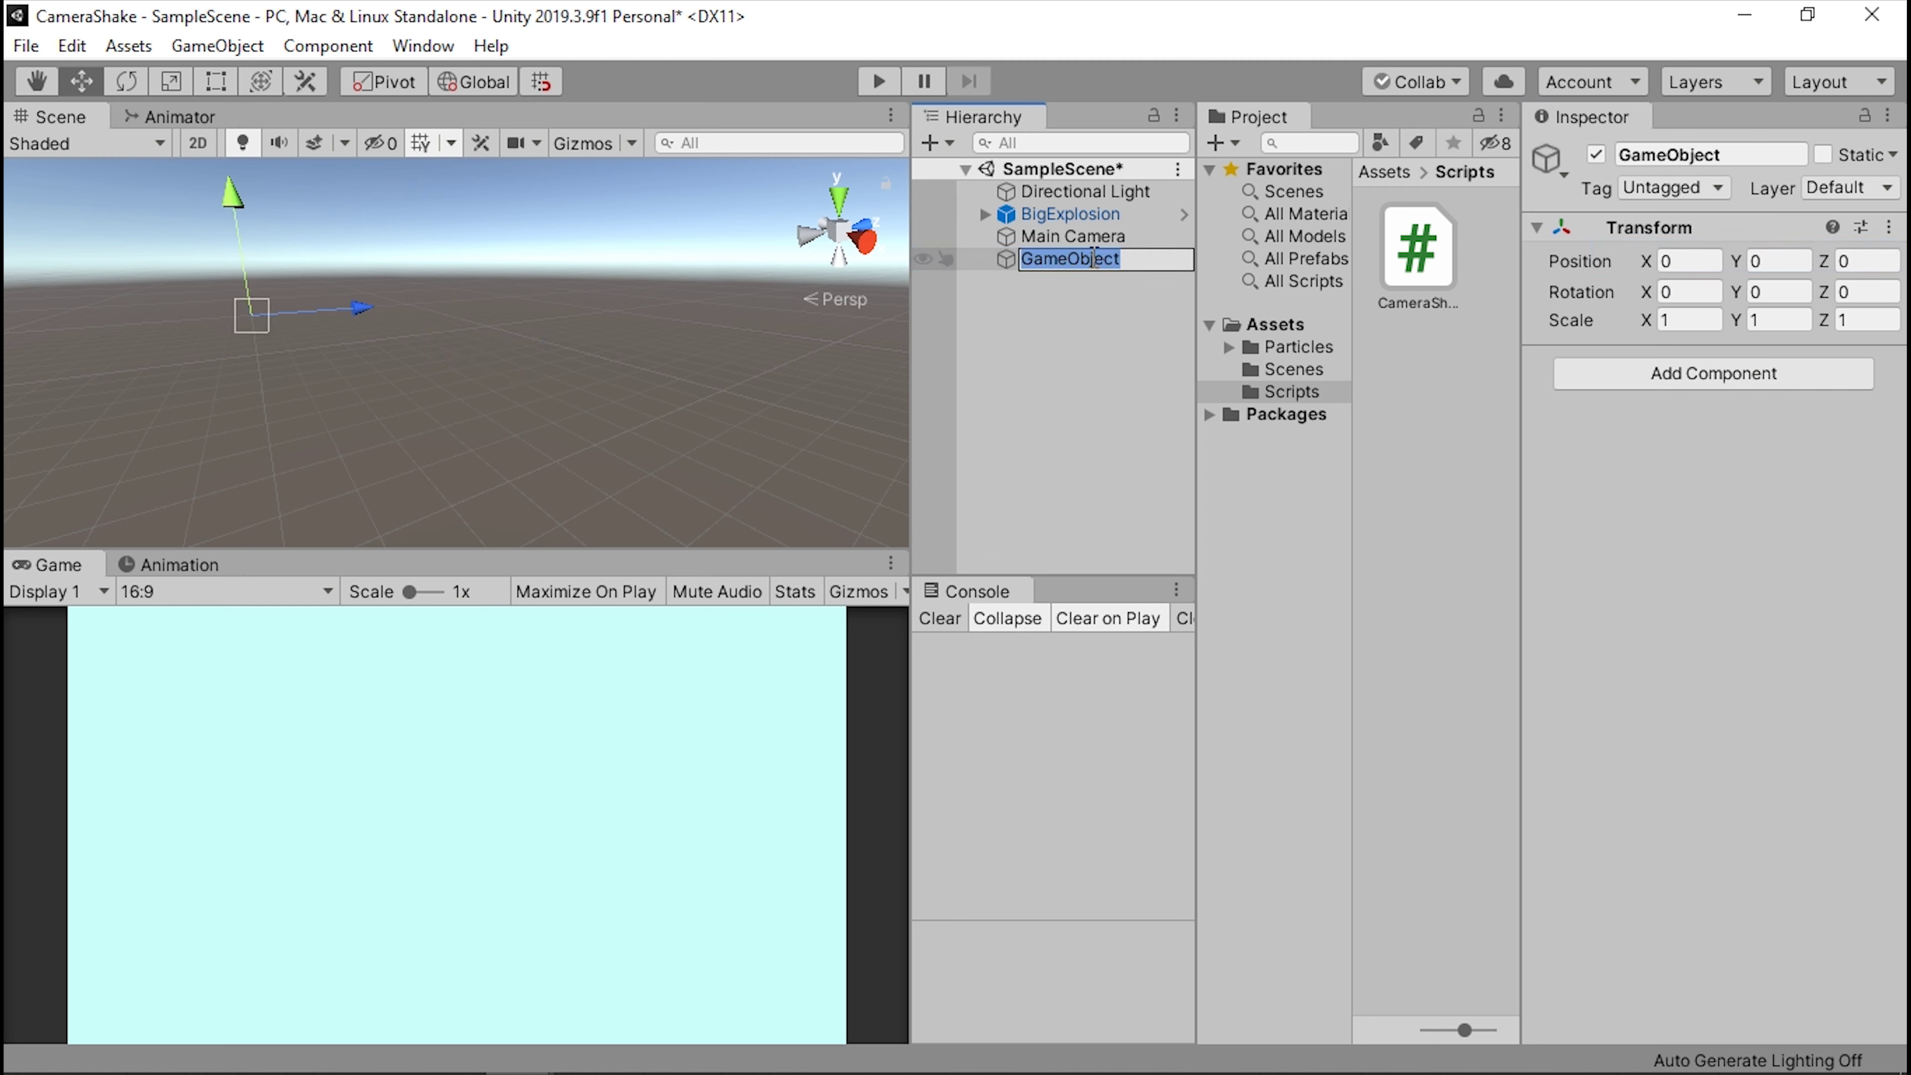
{"action": "type", "text": "SpawnE"}
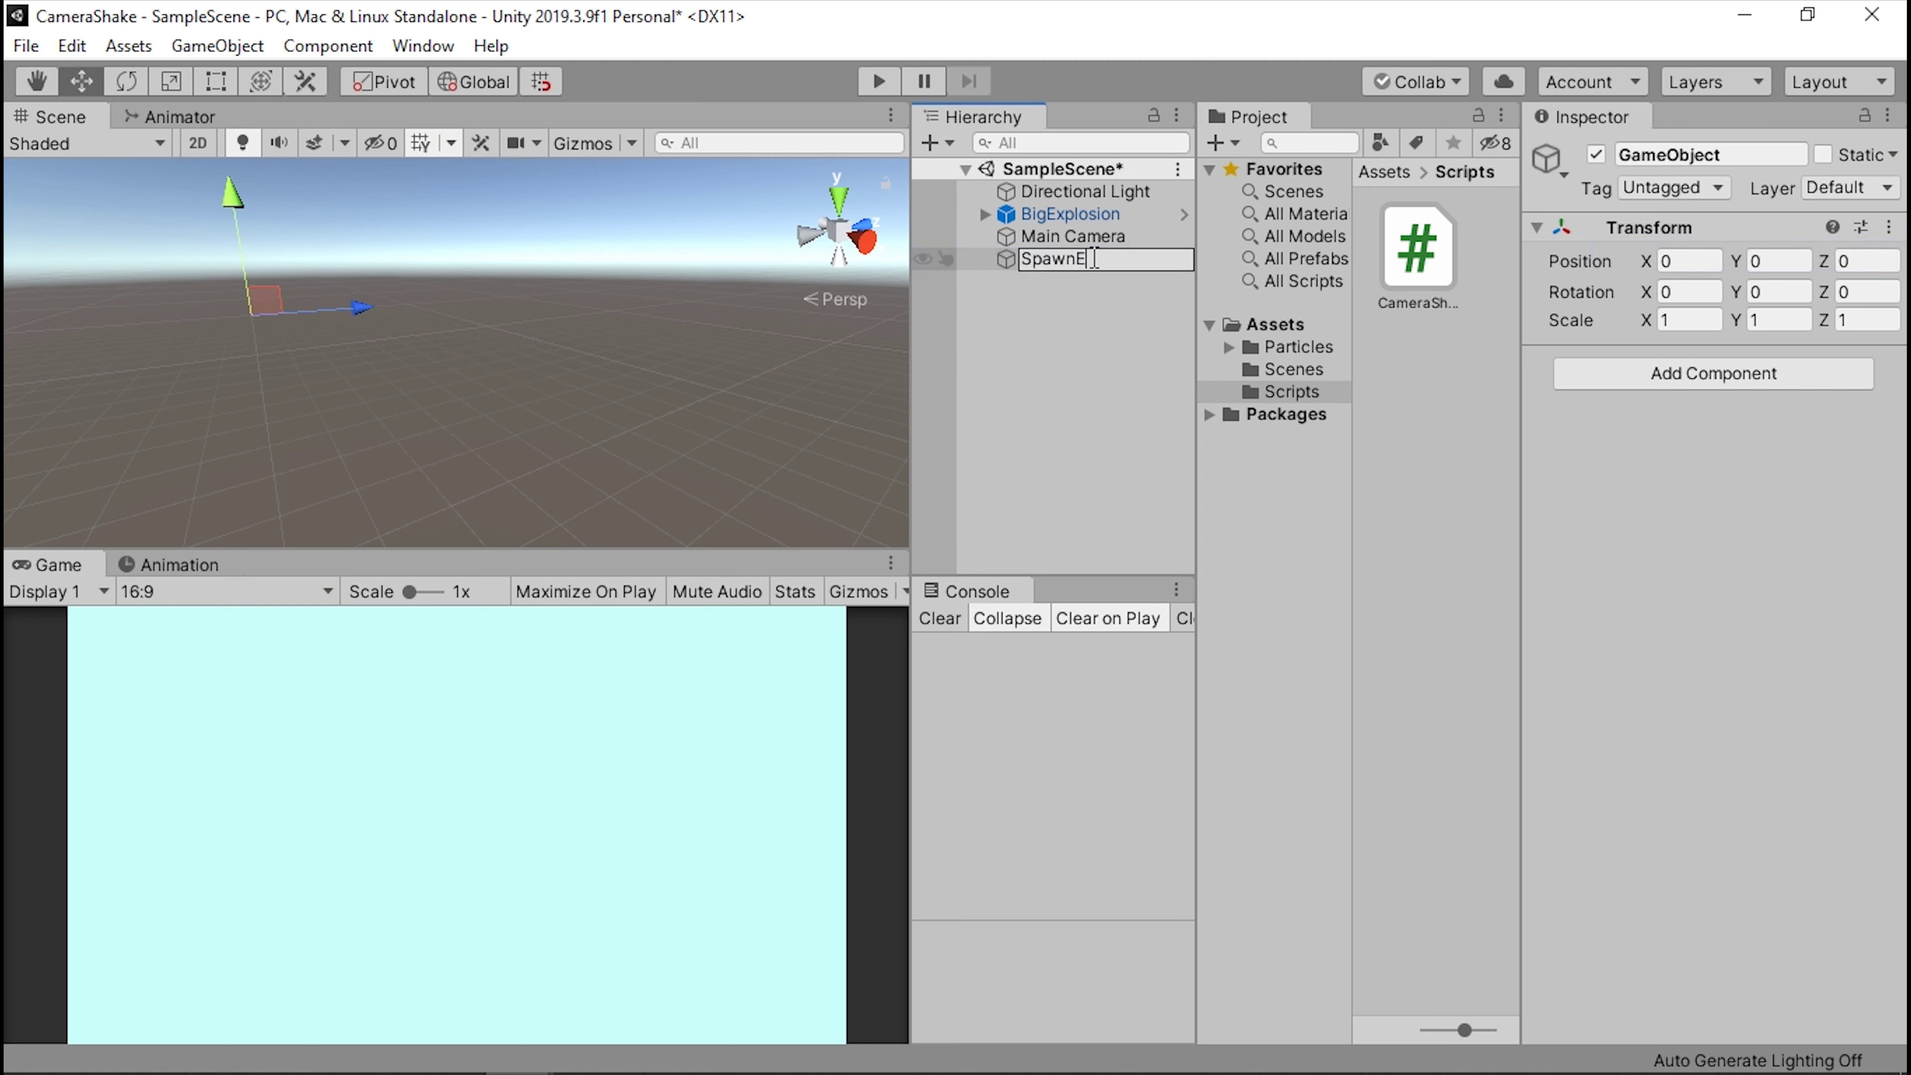
{"action": "type", "text": "xplosion"}
{"action": "key", "text": "Return"}
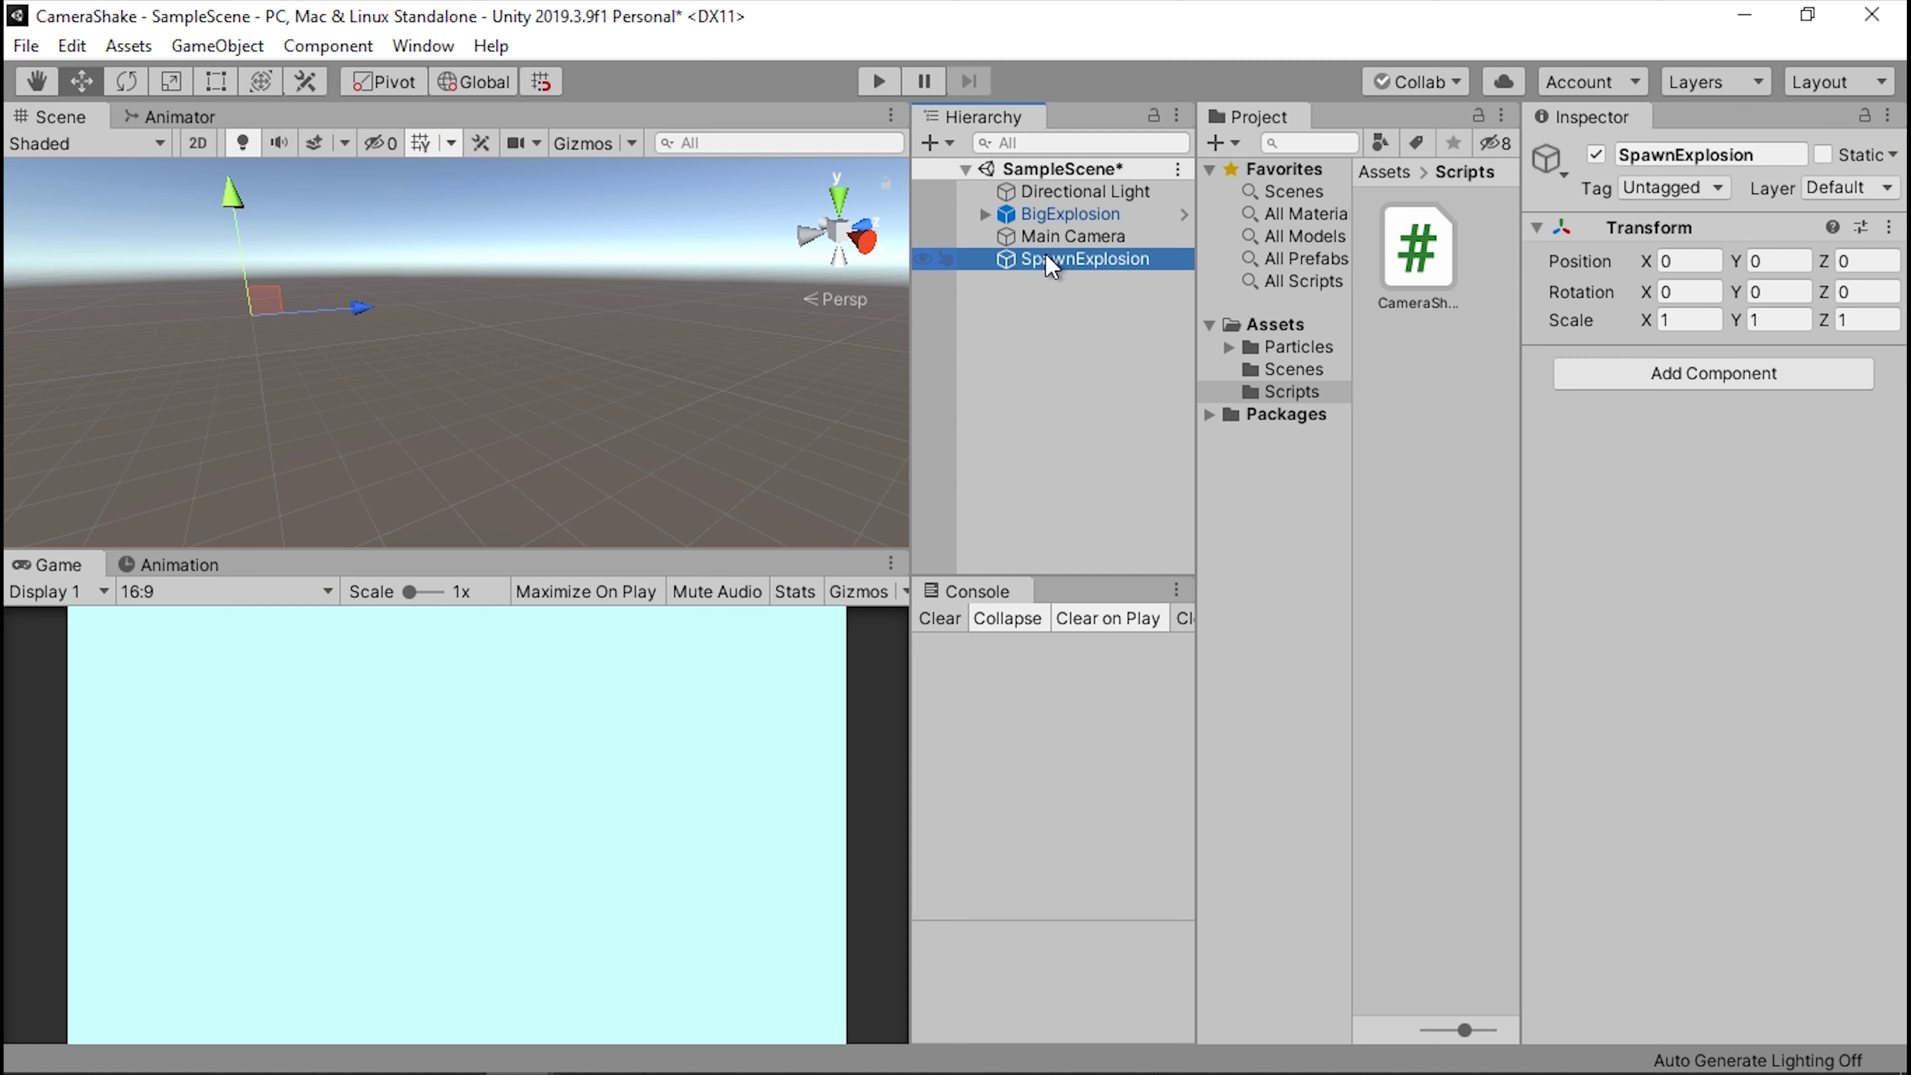
{"action": "left_click", "coordinate": [1418, 382]}
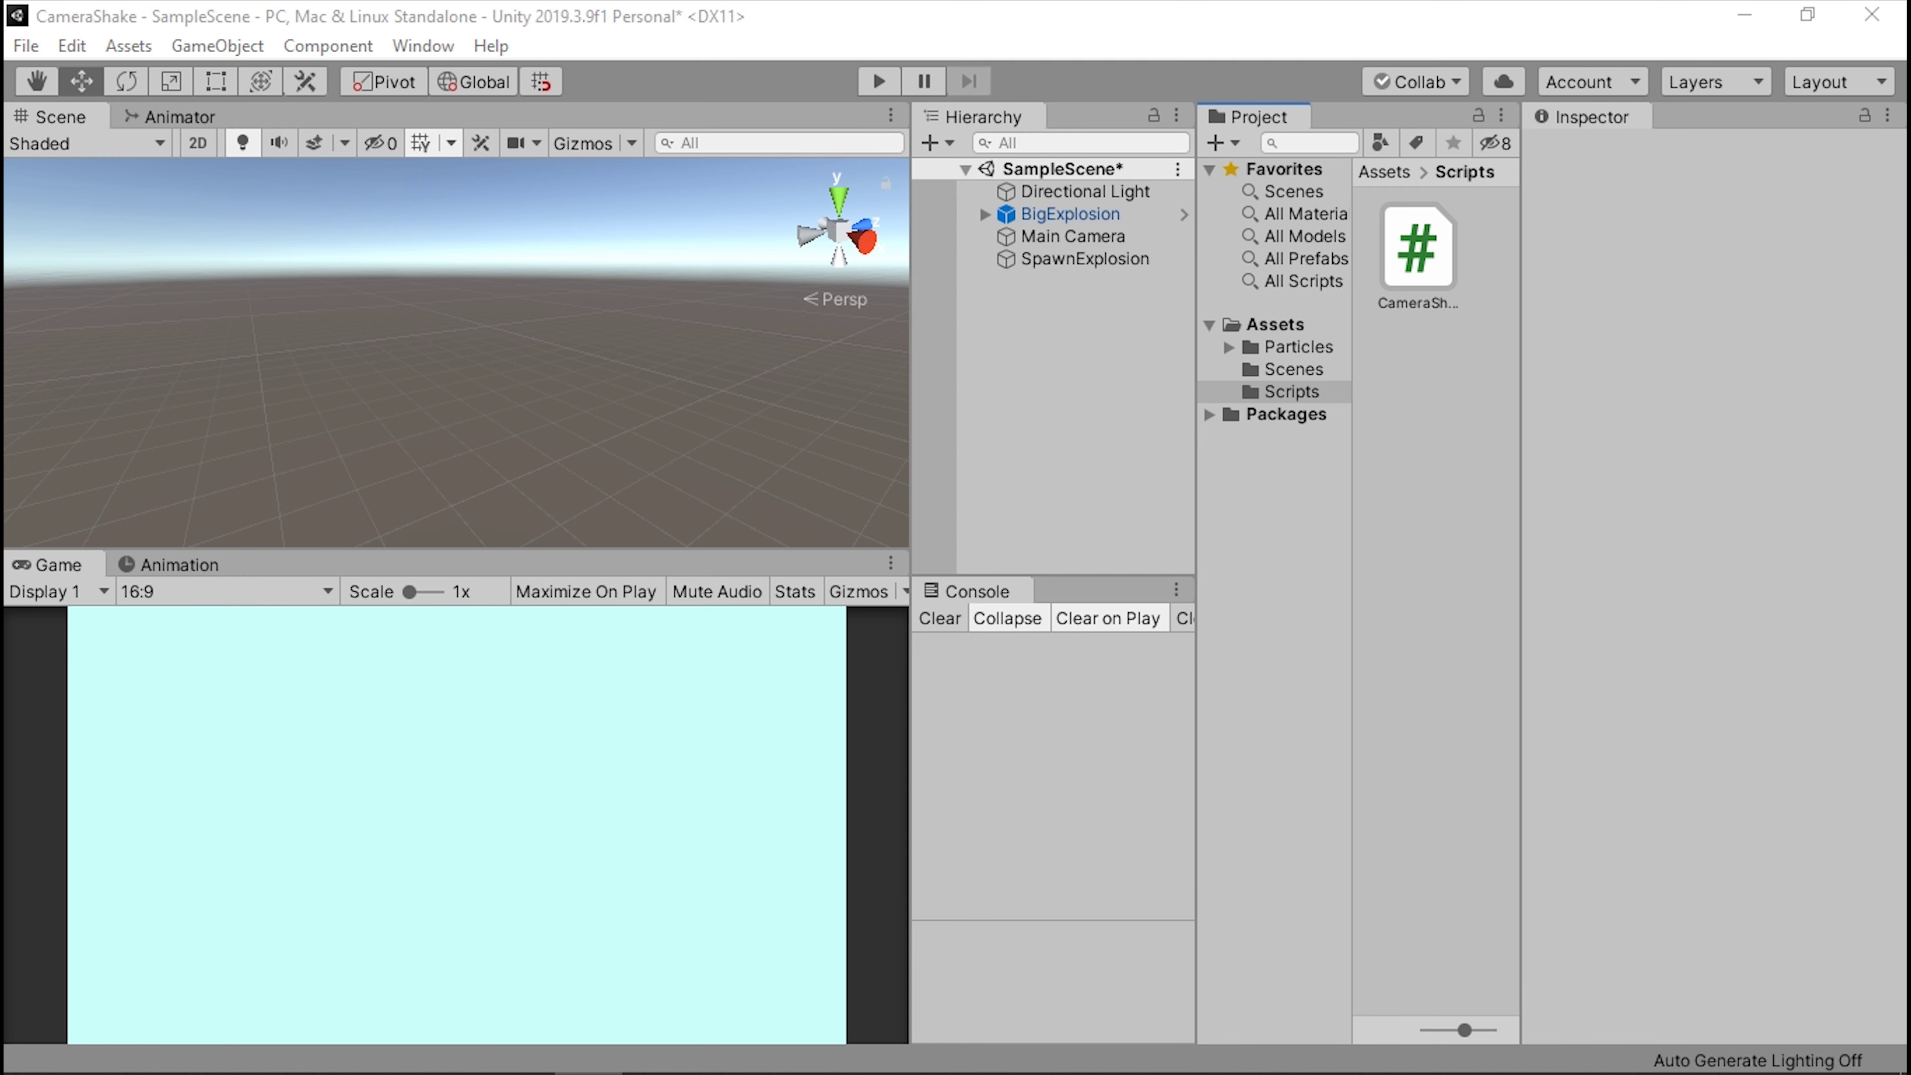
Create a new C# script named SpawnExplosion in the Scripts folder.
{"action": "right_click", "coordinate": [1426, 388]}
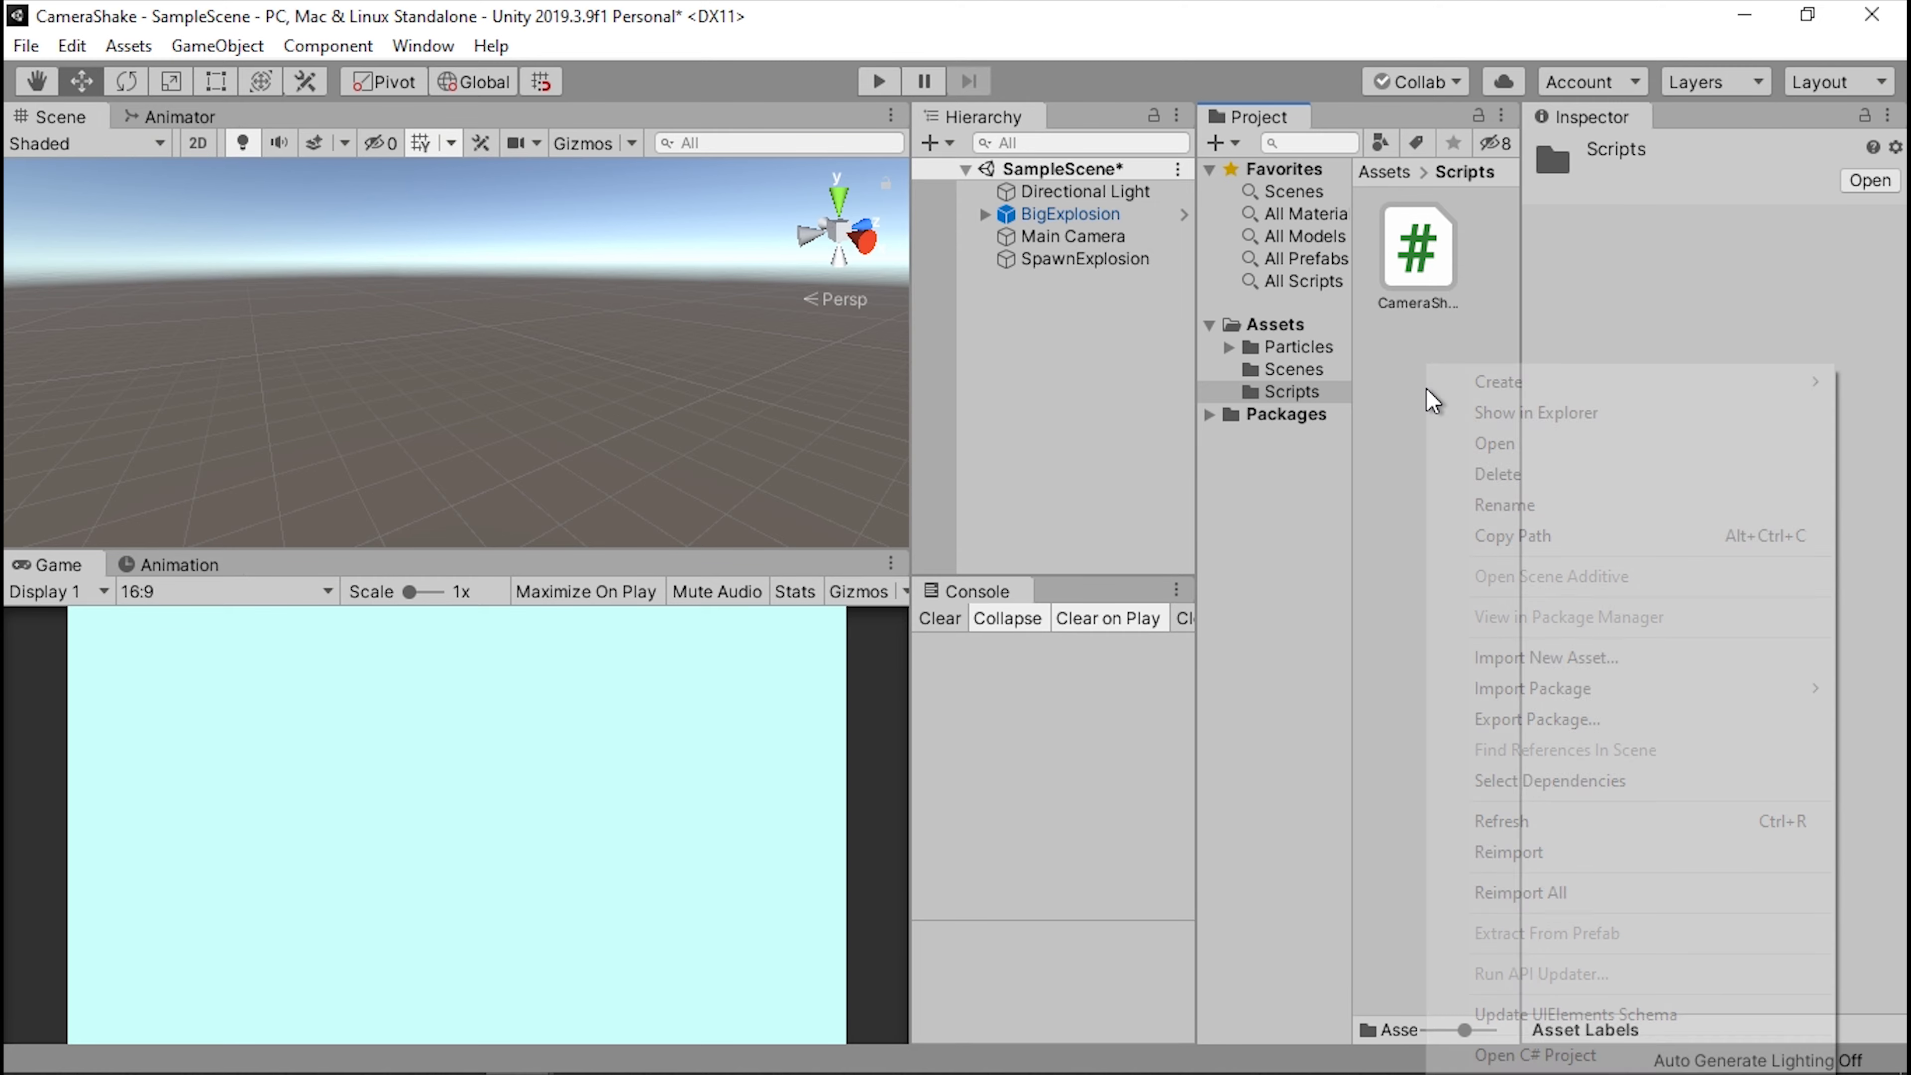
{"action": "mouse_move", "coordinate": [1513, 389]}
{"action": "left_click", "coordinate": [1196, 113]}
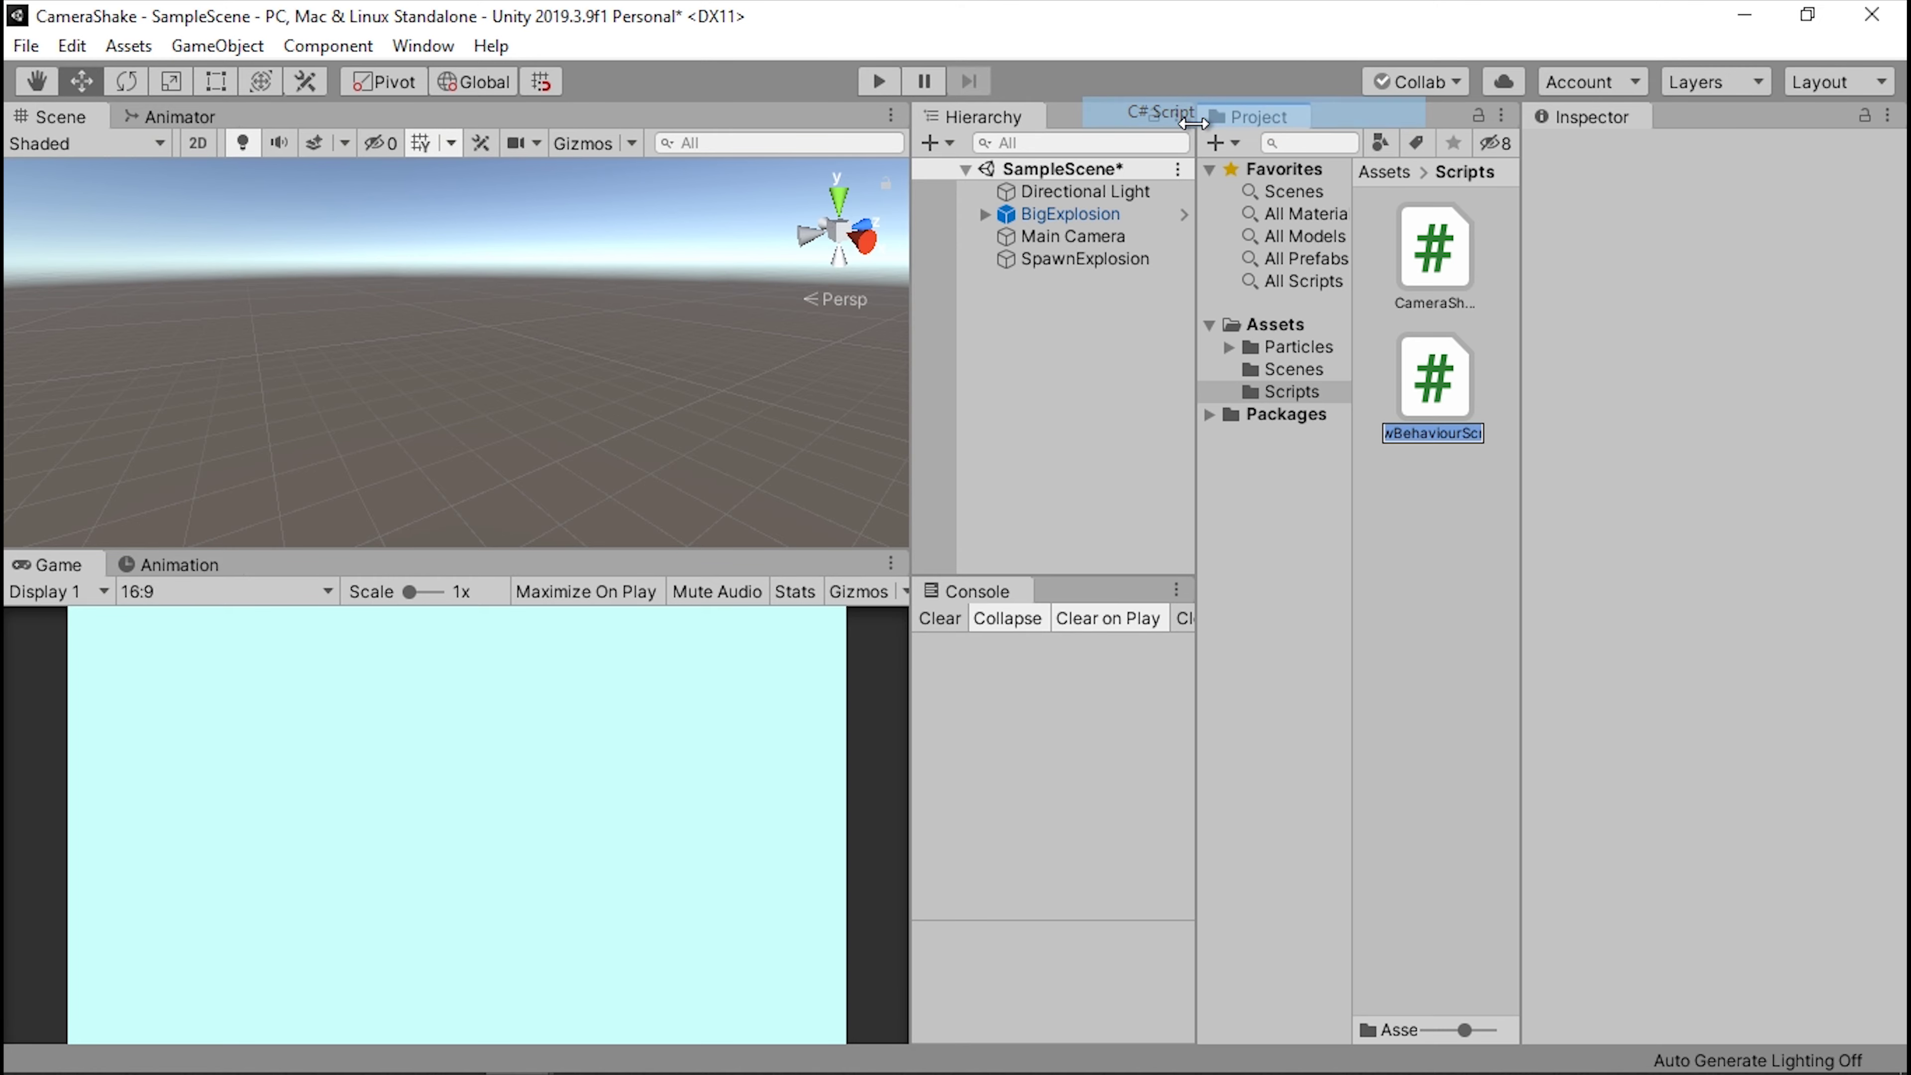
{"action": "type", "text": "SpawnEx"}
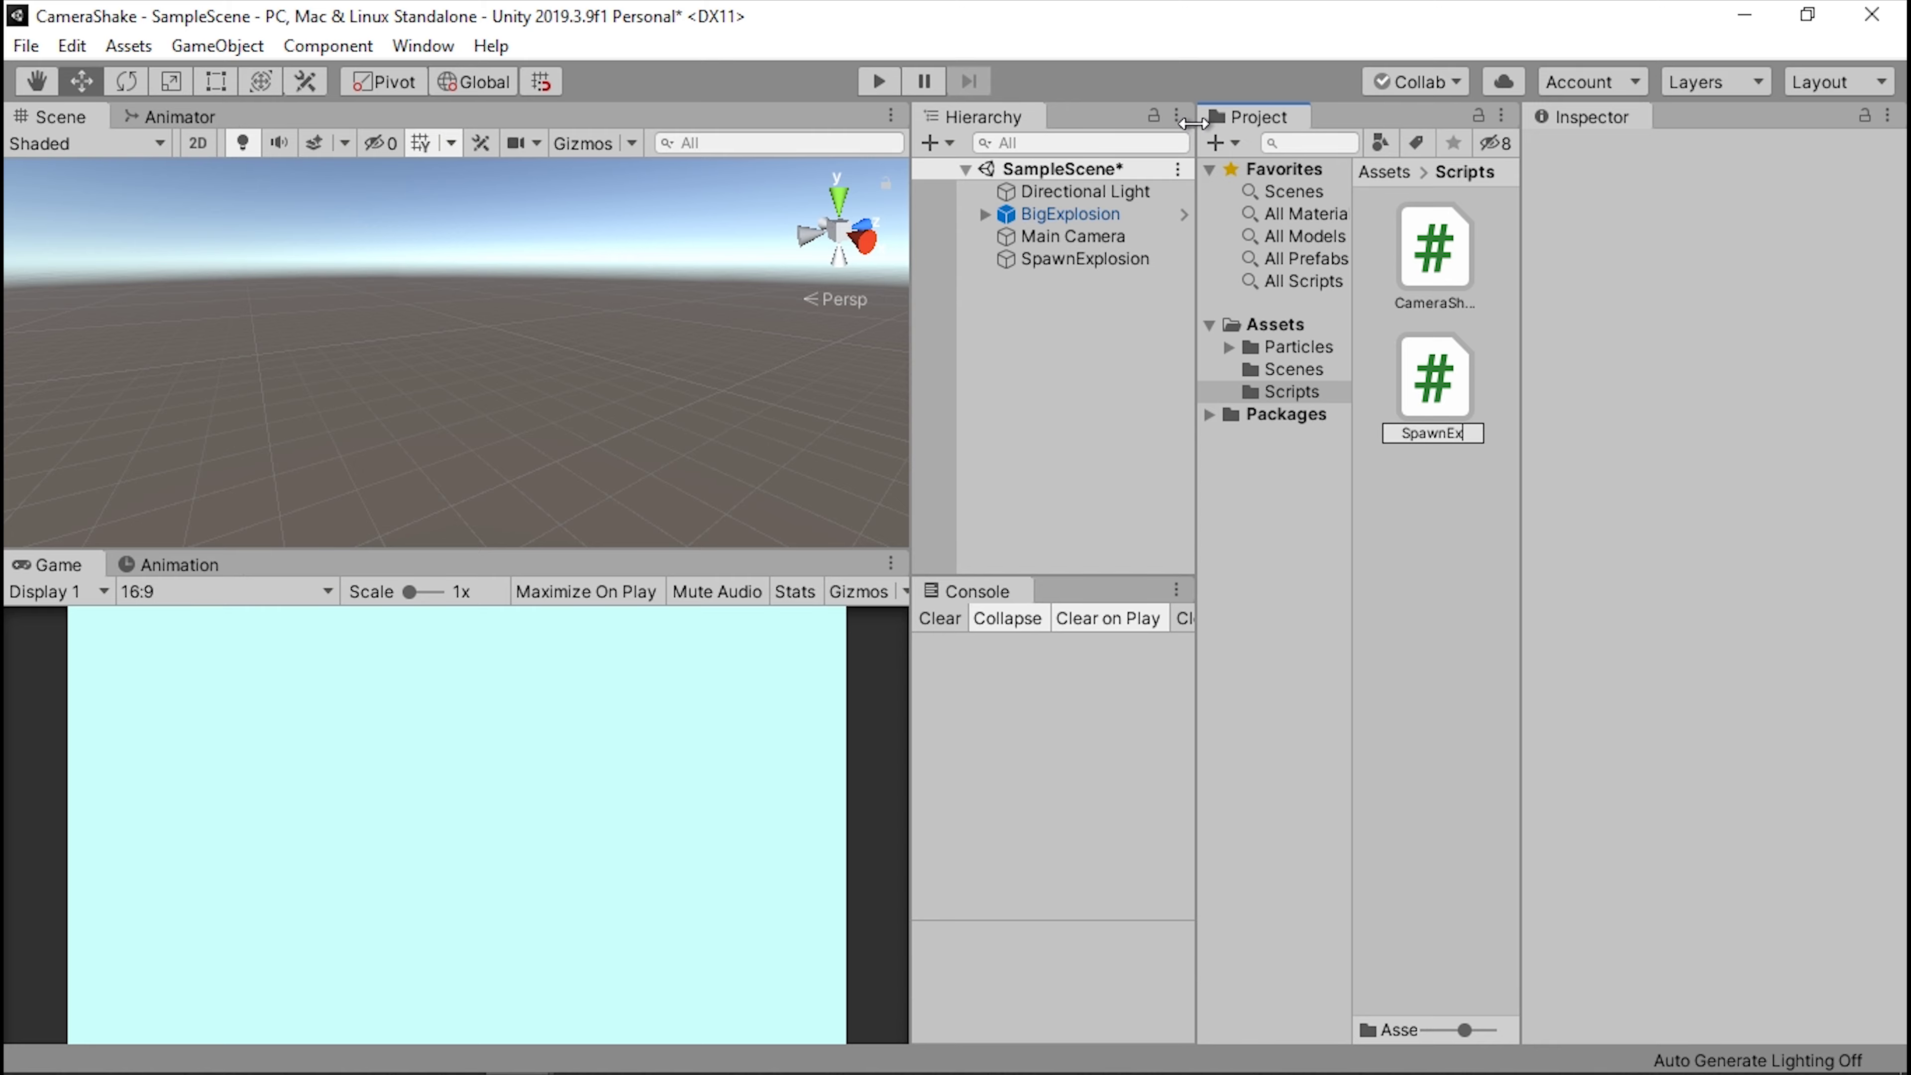
{"action": "type", "text": "plosion"}
{"action": "key", "text": "Return"}
Open the SpawnExplosion script in Visual Studio for editing.
{"action": "key", "text": "alt+Tab"}
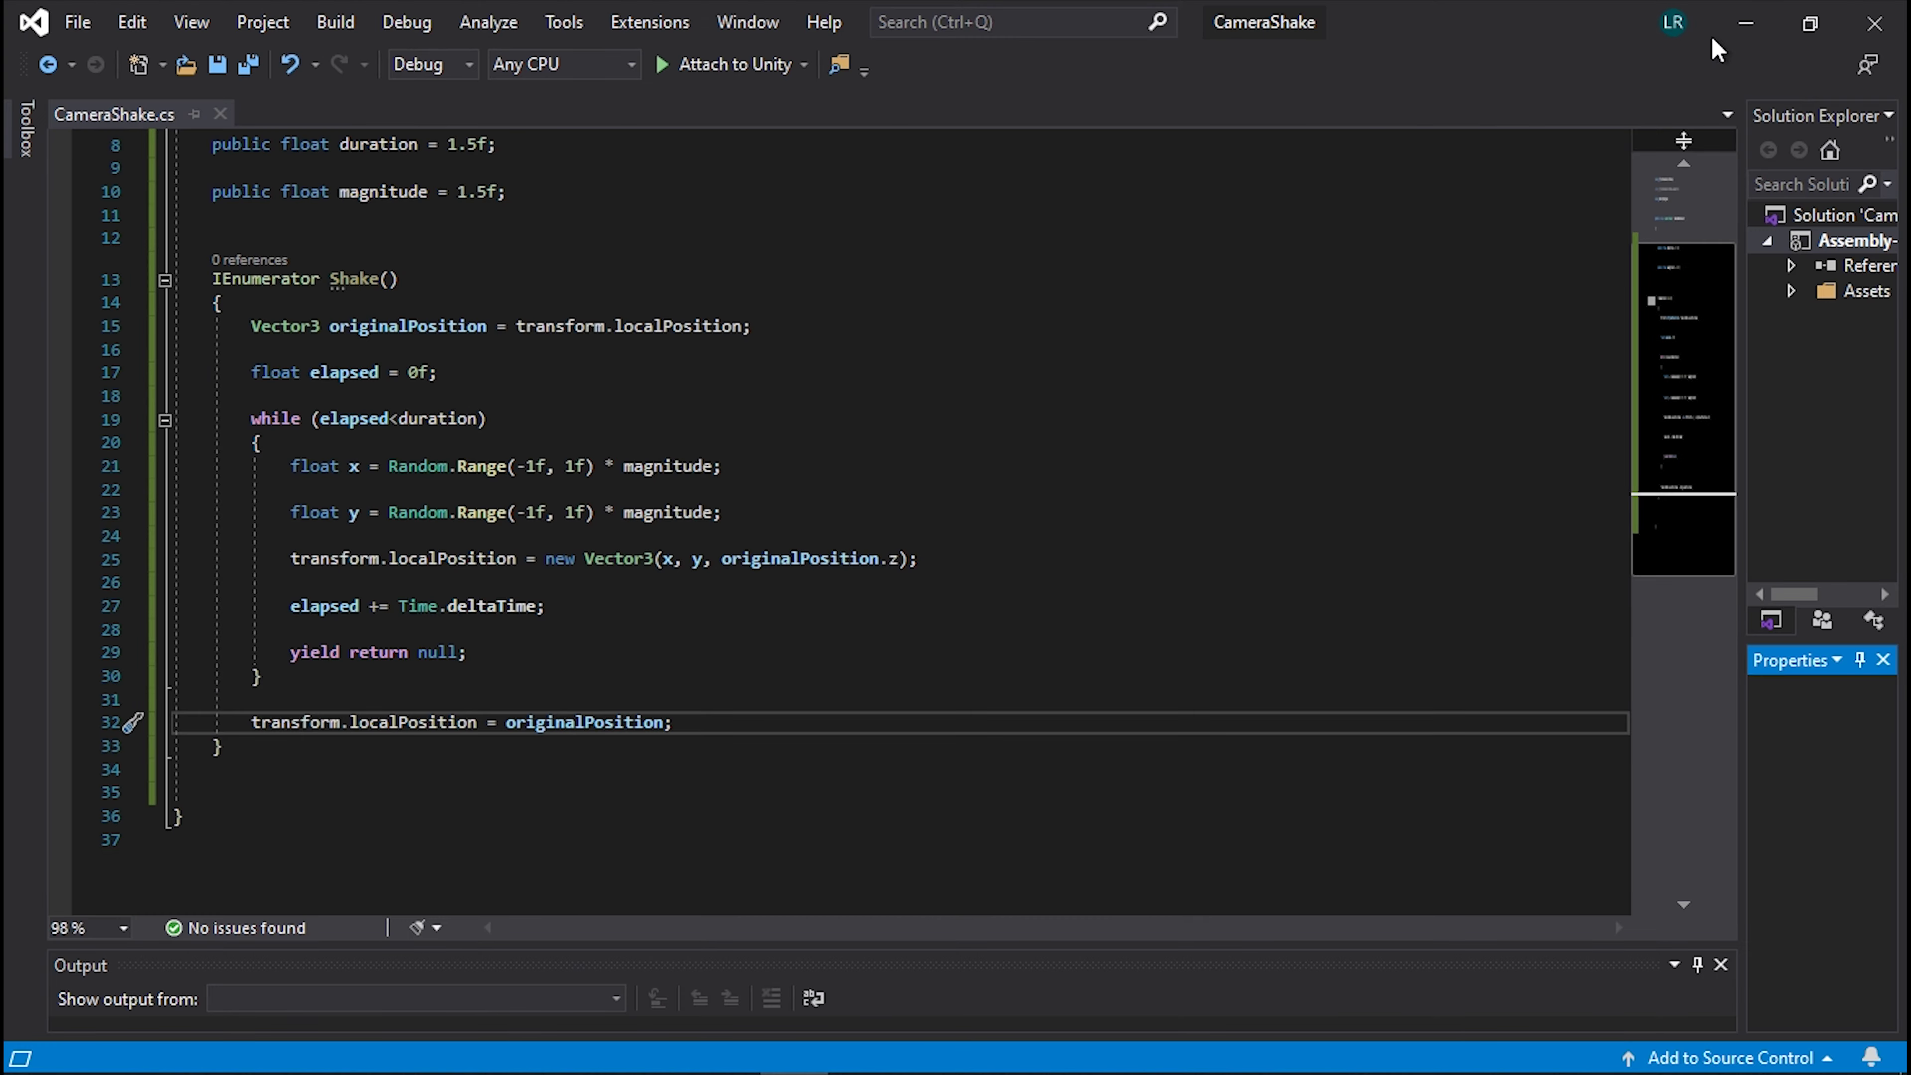
{"action": "left_click", "coordinate": [1745, 22]}
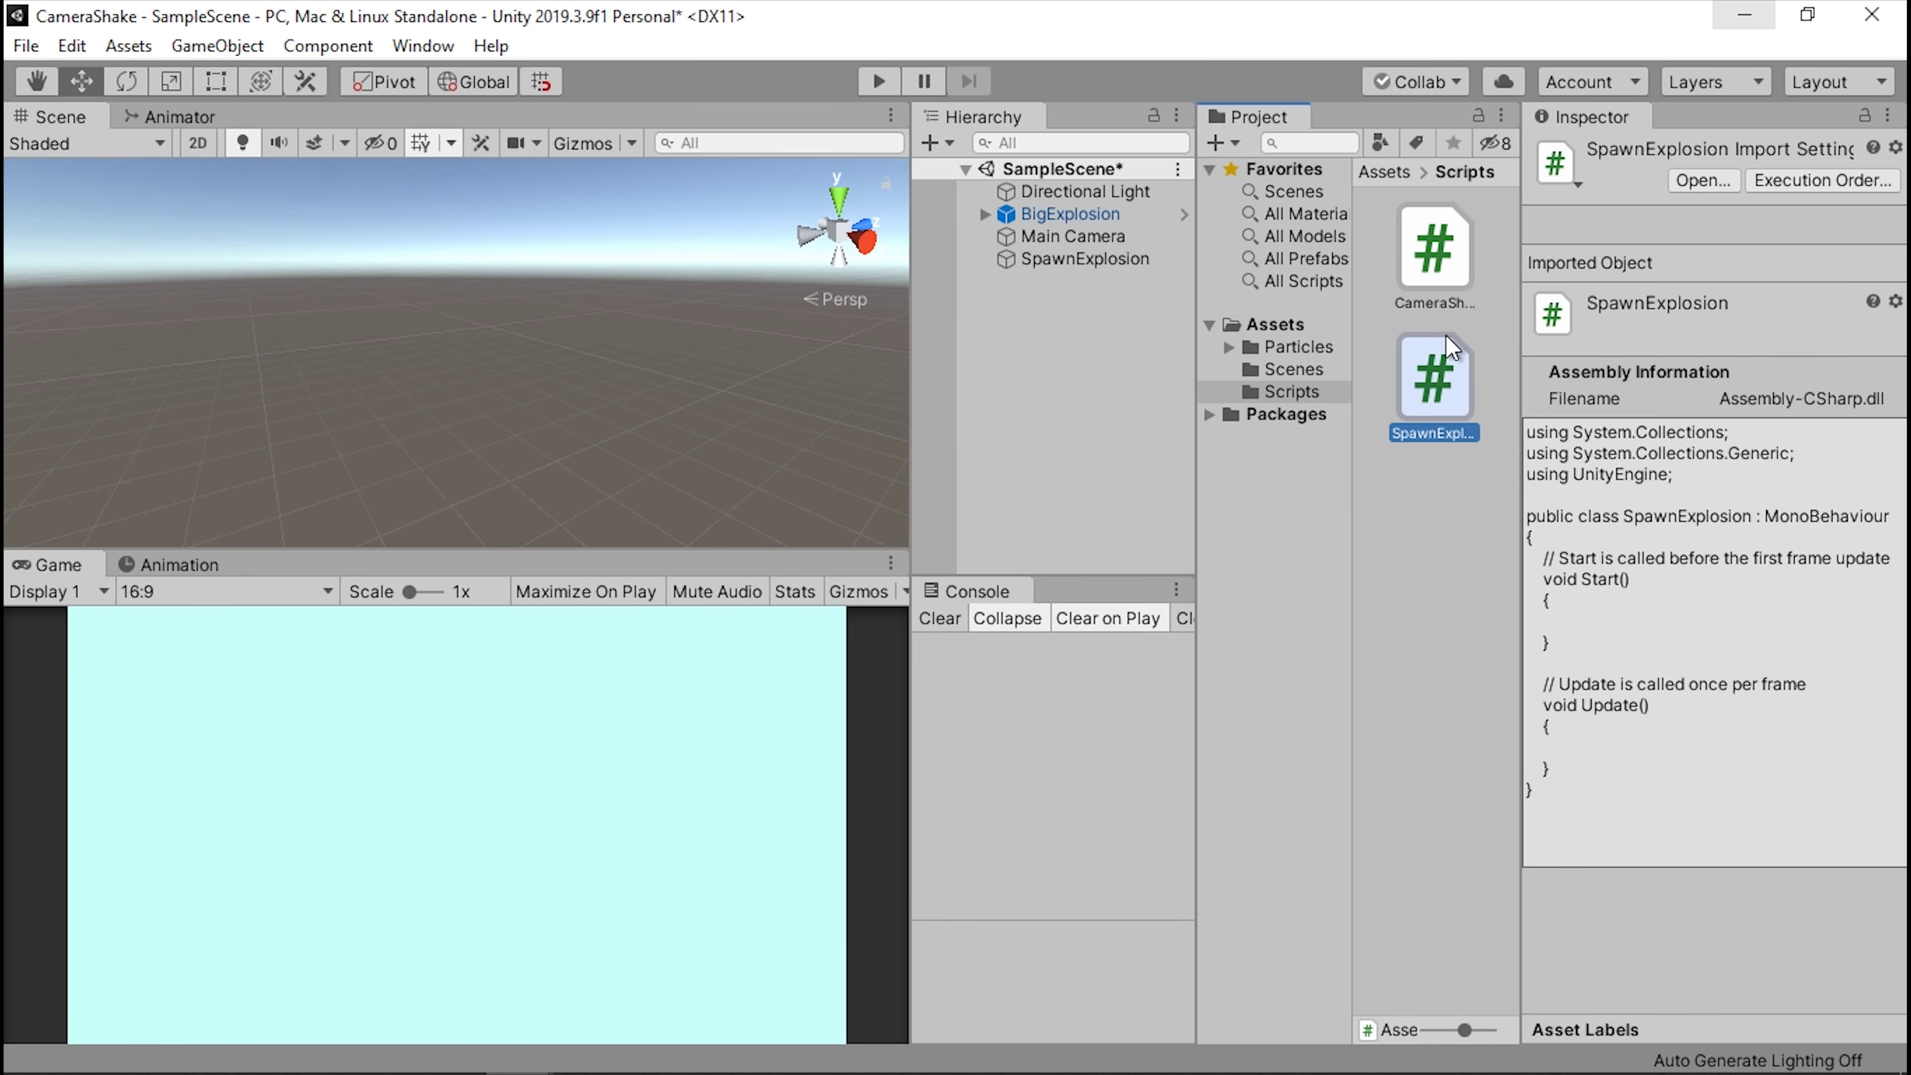
{"action": "double_click", "coordinate": [1439, 371]}
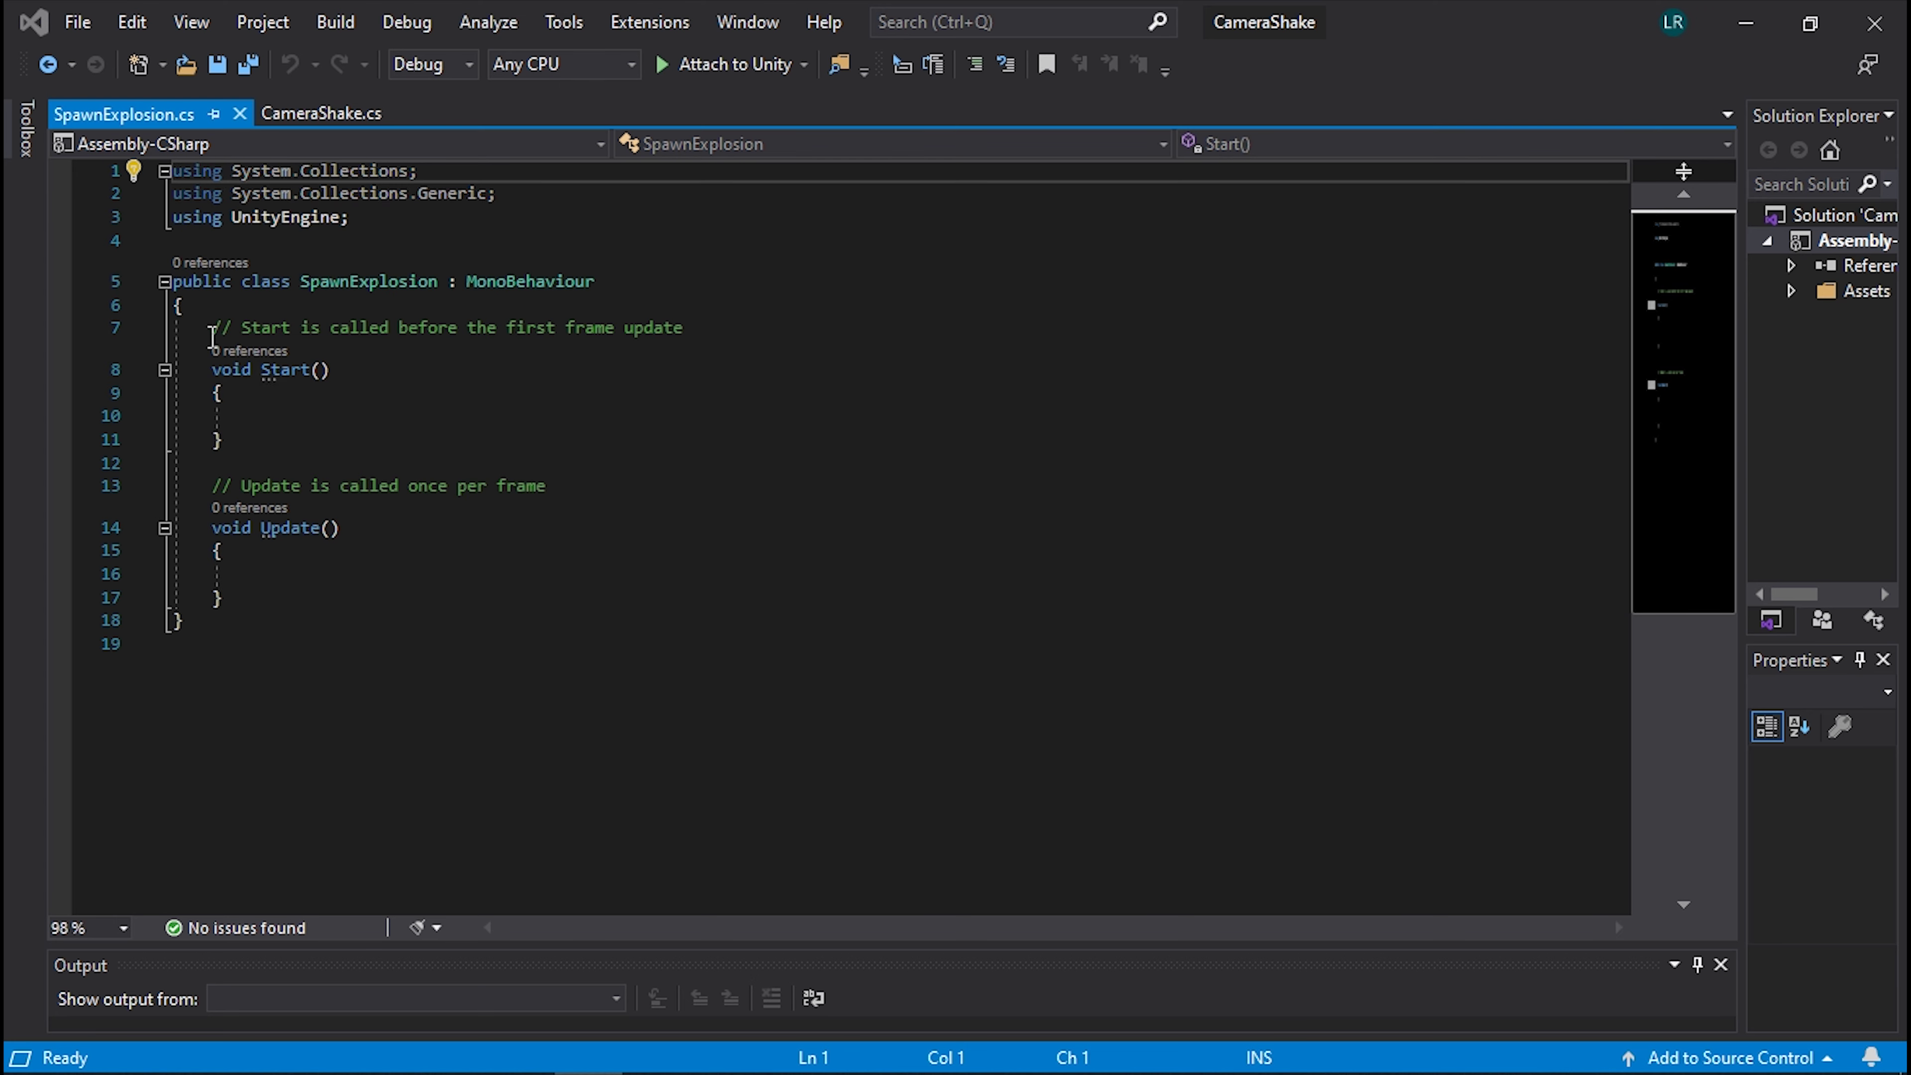
Delete the Start method and its comment, leaving a blank line for new fields.
{"action": "left_click_drag", "start_coordinate": [214, 328], "coordinate": [548, 485]}
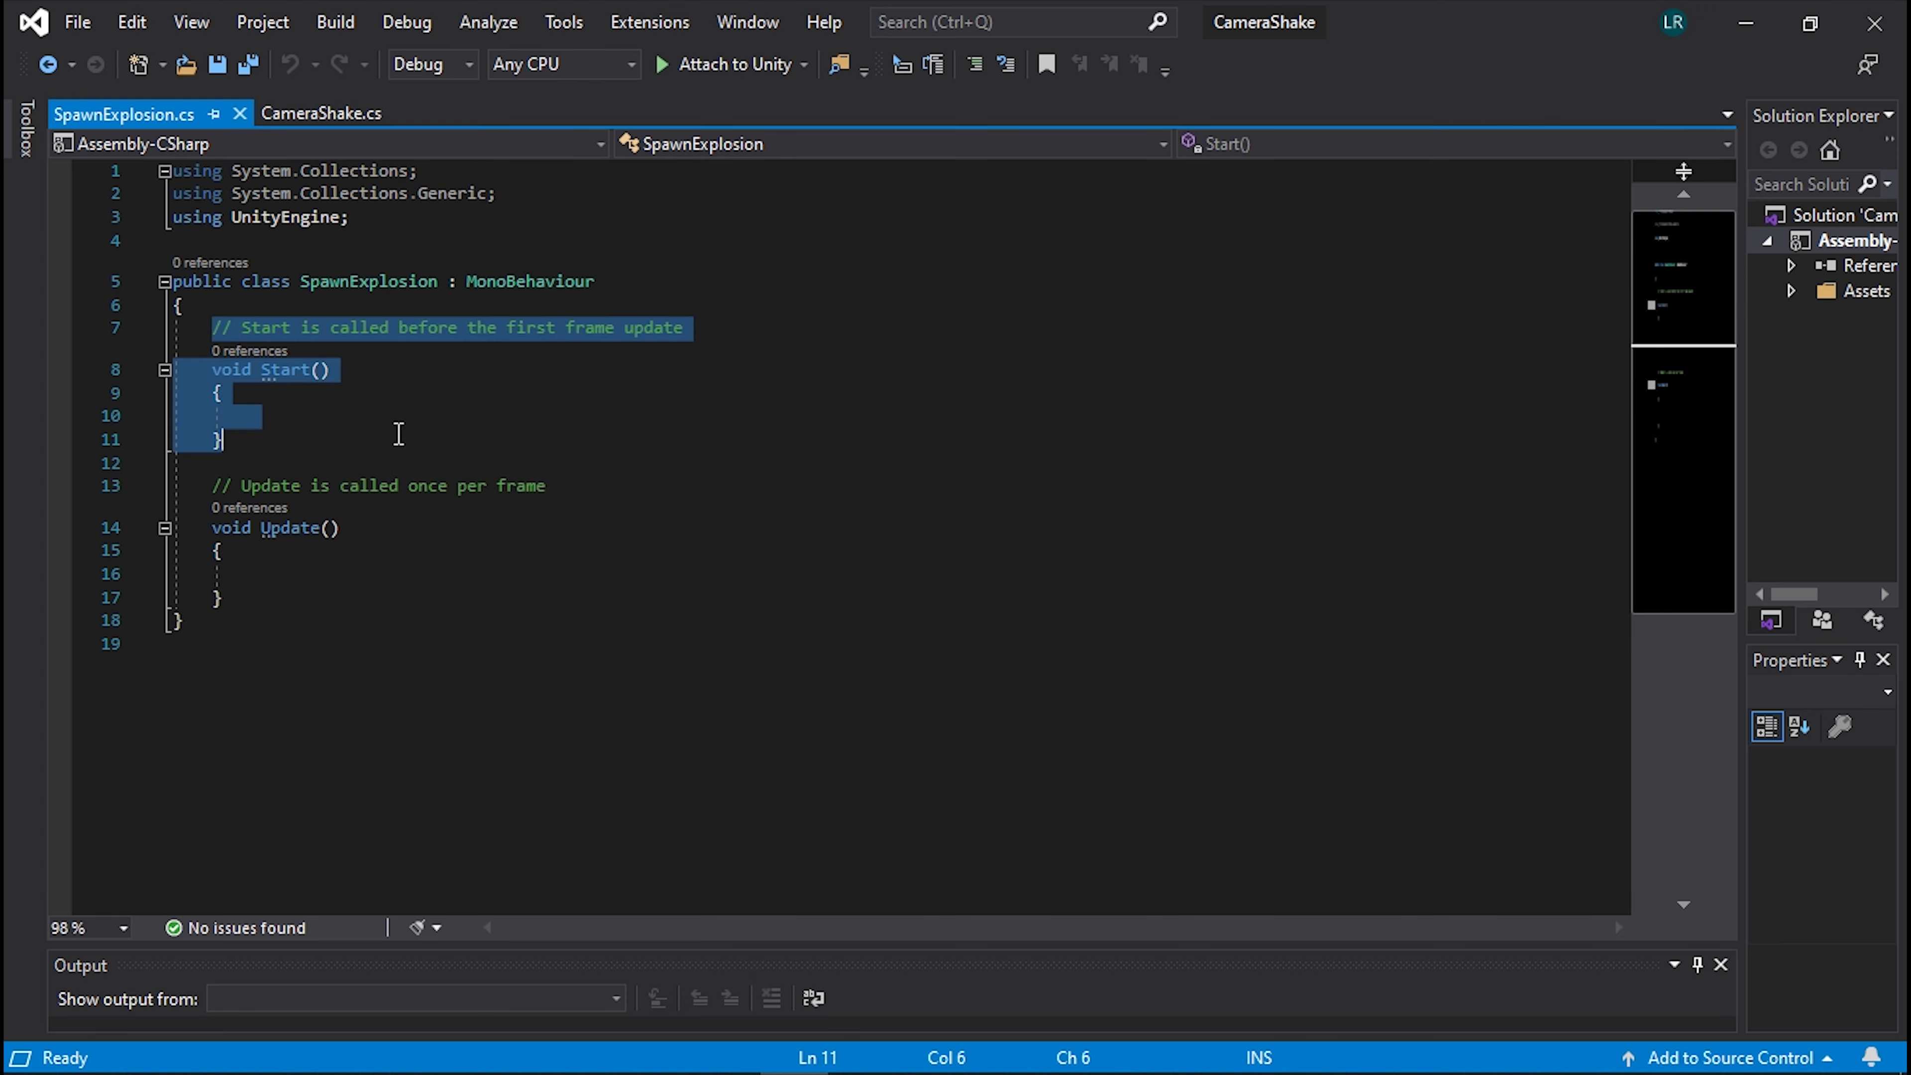
{"action": "key", "text": "BackSpace"}
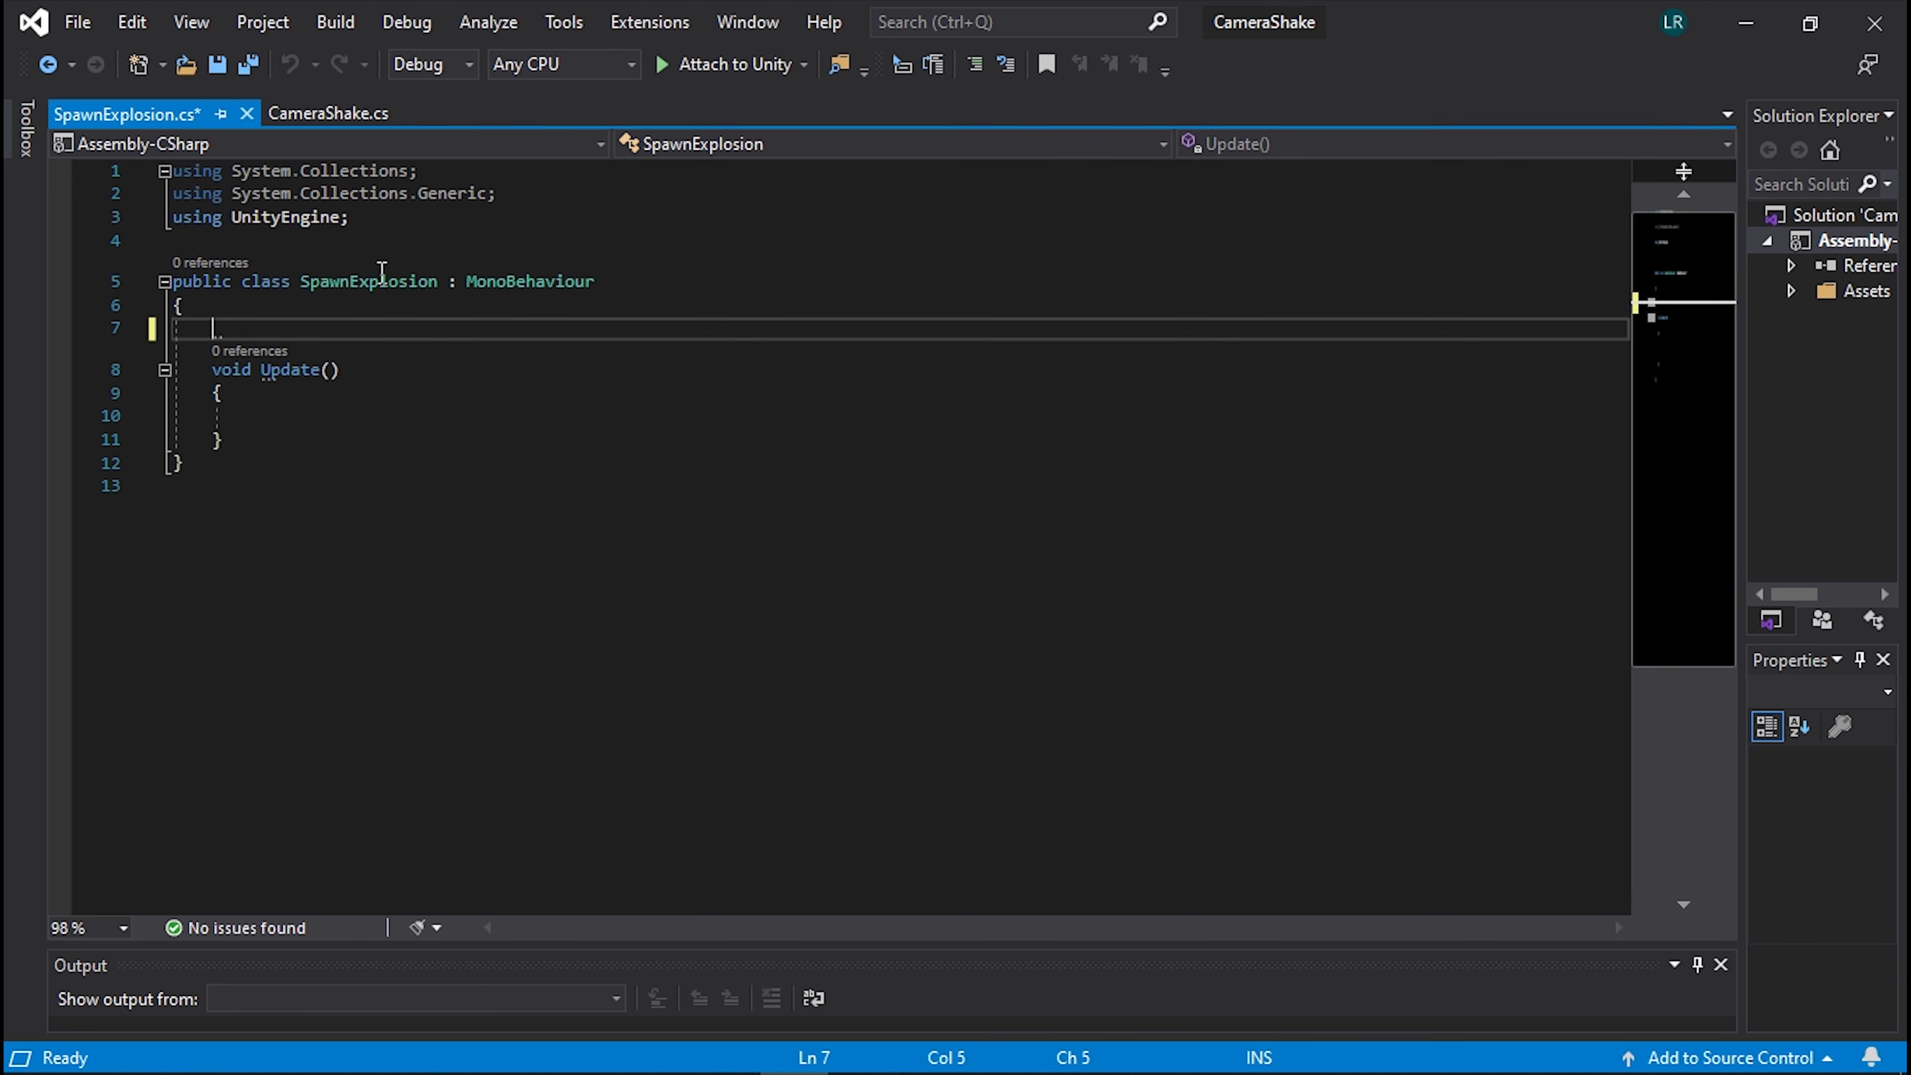
{"action": "key", "text": "Return"}
{"action": "key", "text": "Return"}
{"action": "key", "text": "Return"}
{"action": "left_click", "coordinate": [365, 351]}
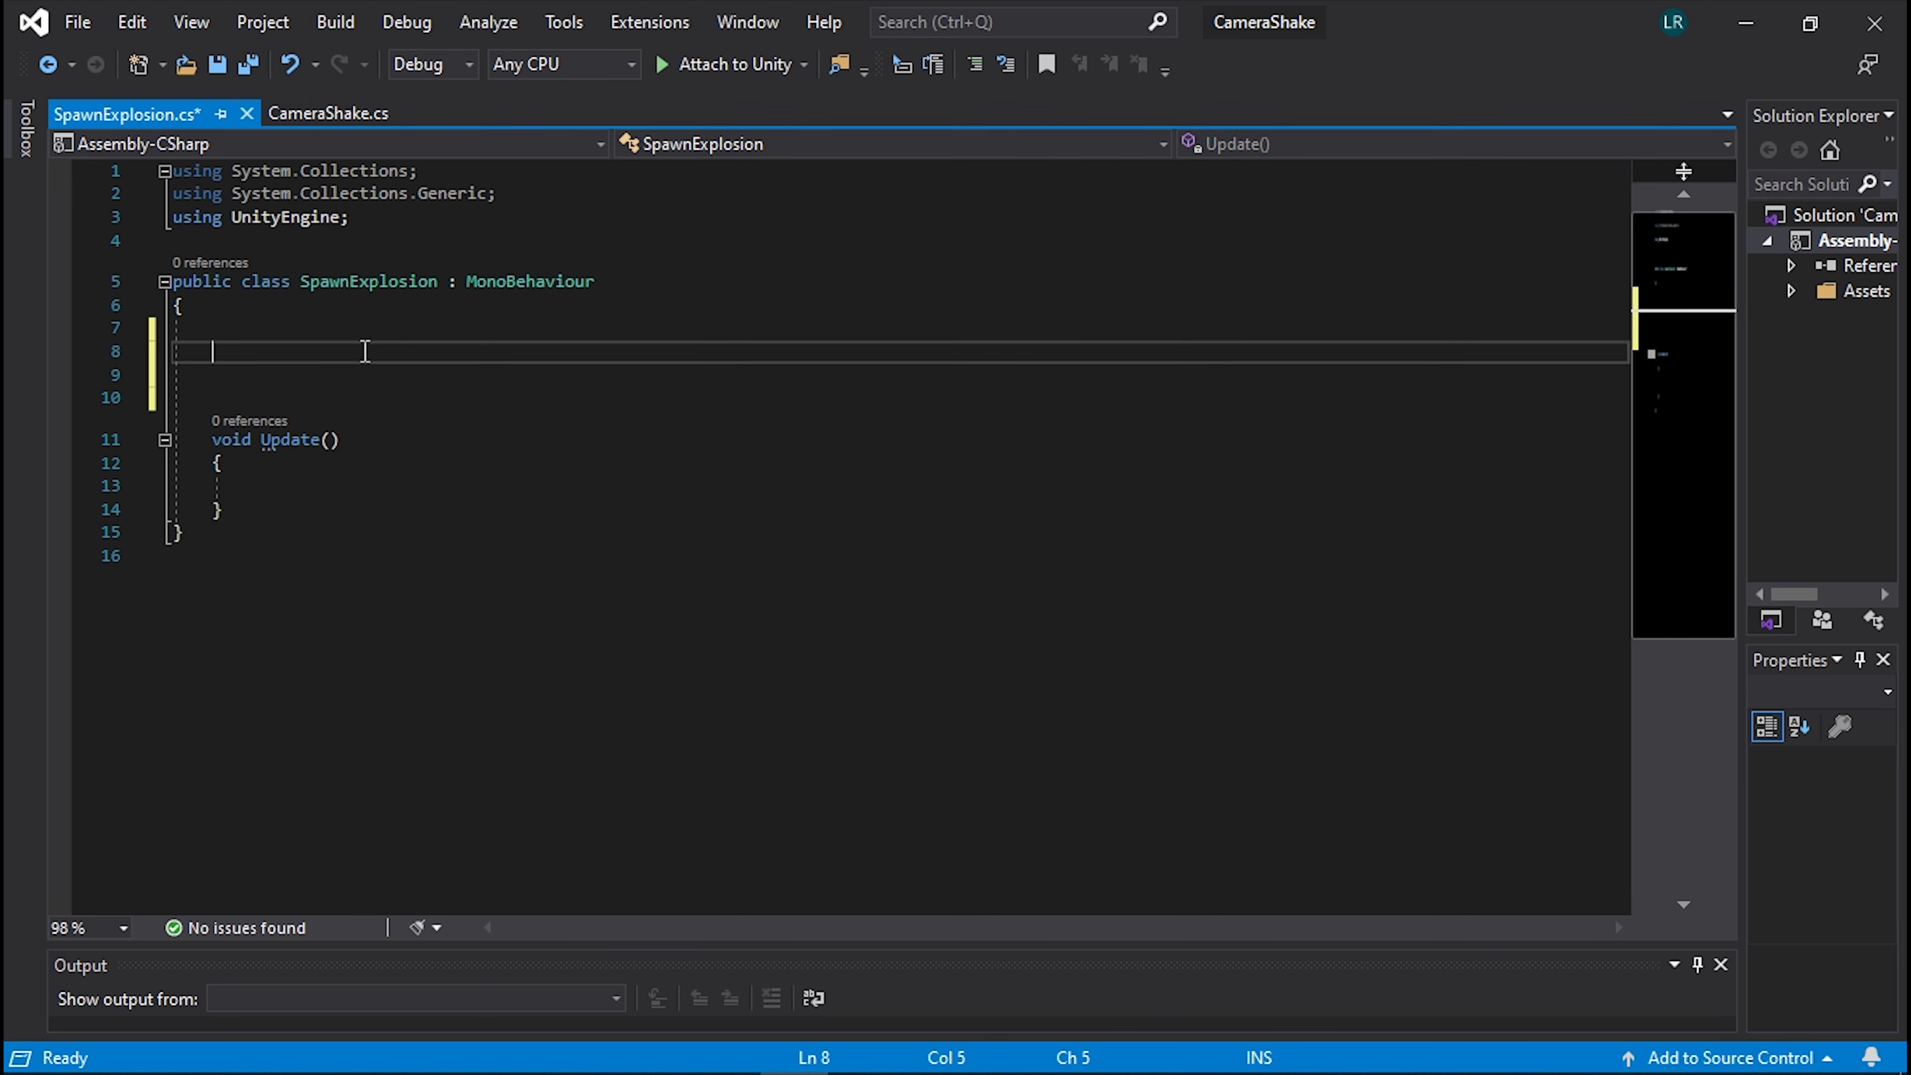
Declare public ParticleSystem explosion and public CameraShake cameraShake fields above Update.
{"action": "type", "text": "public "}
{"action": "type", "text": "partic"}
{"action": "key", "text": "Down"}
{"action": "key", "text": "Down"}
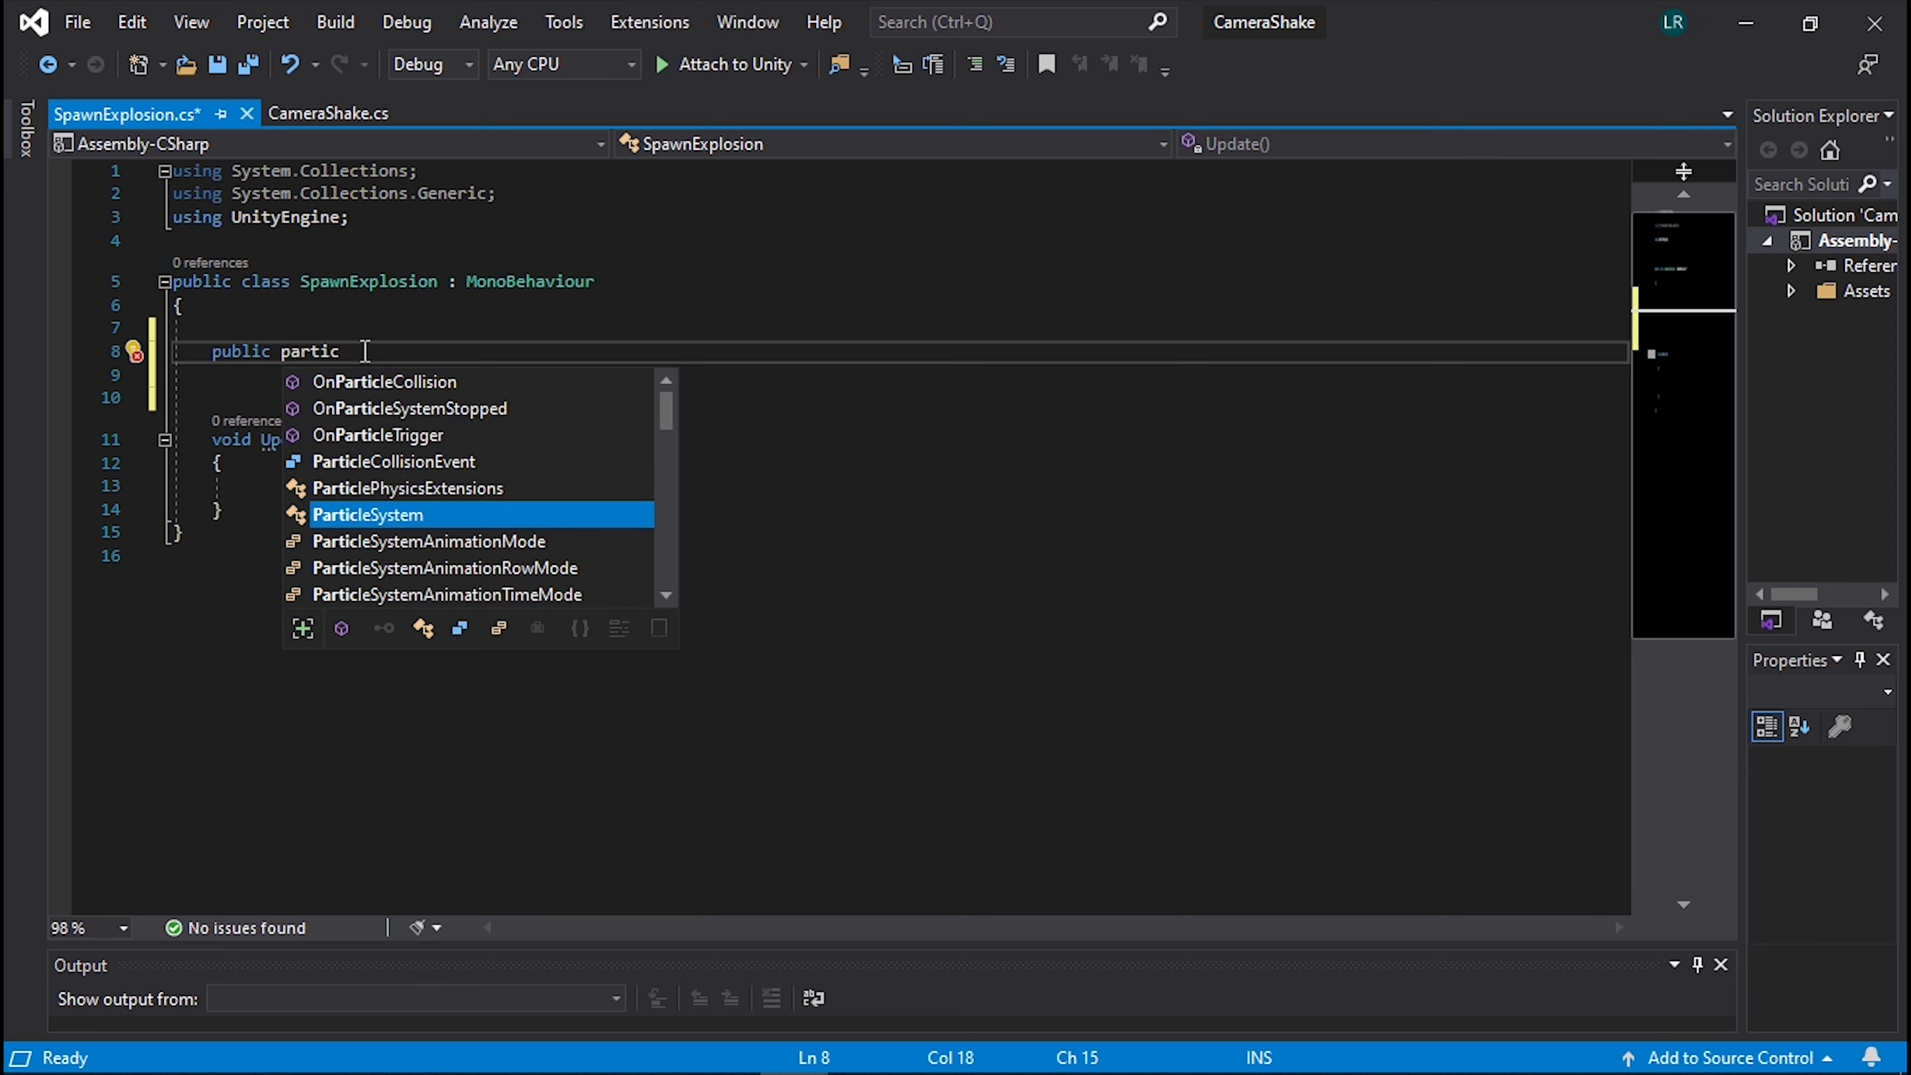
{"action": "key", "text": "Tab"}
{"action": "type", "text": "expl"}
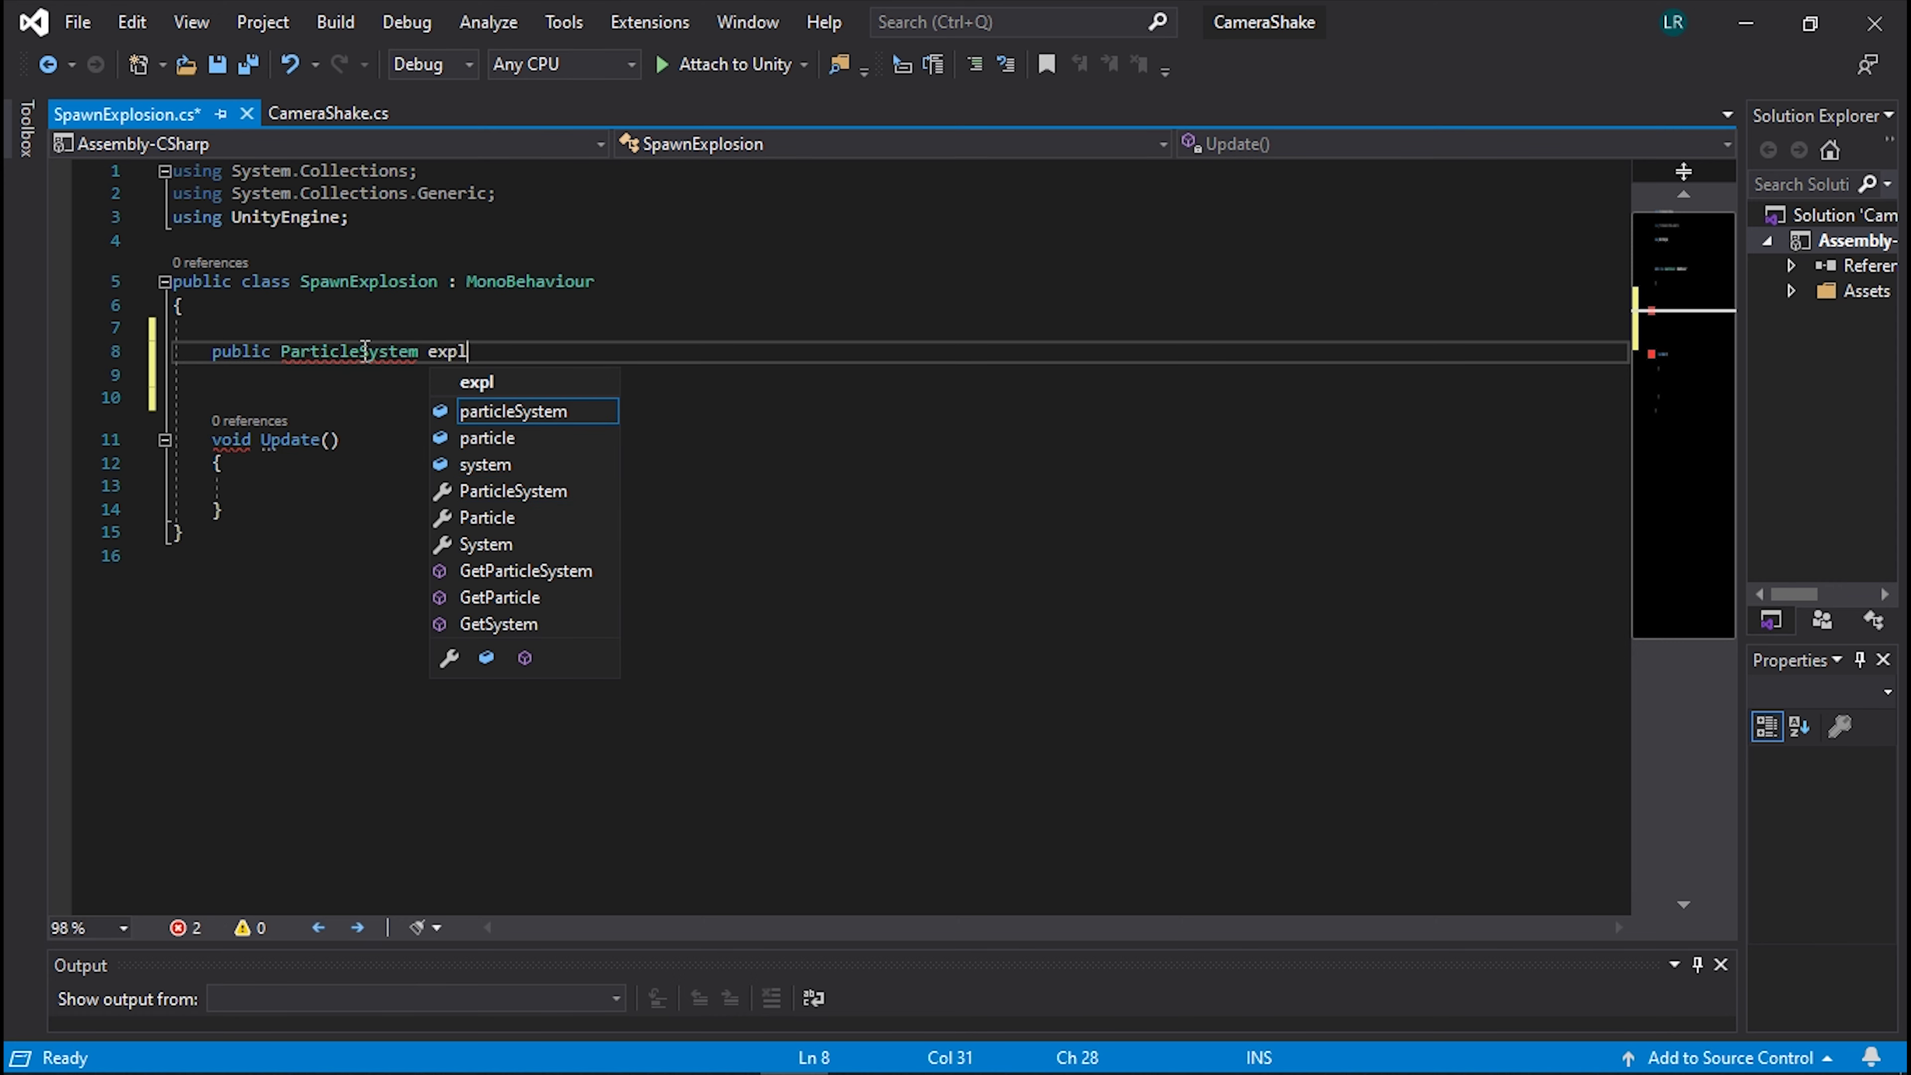
{"action": "type", "text": "osion;"}
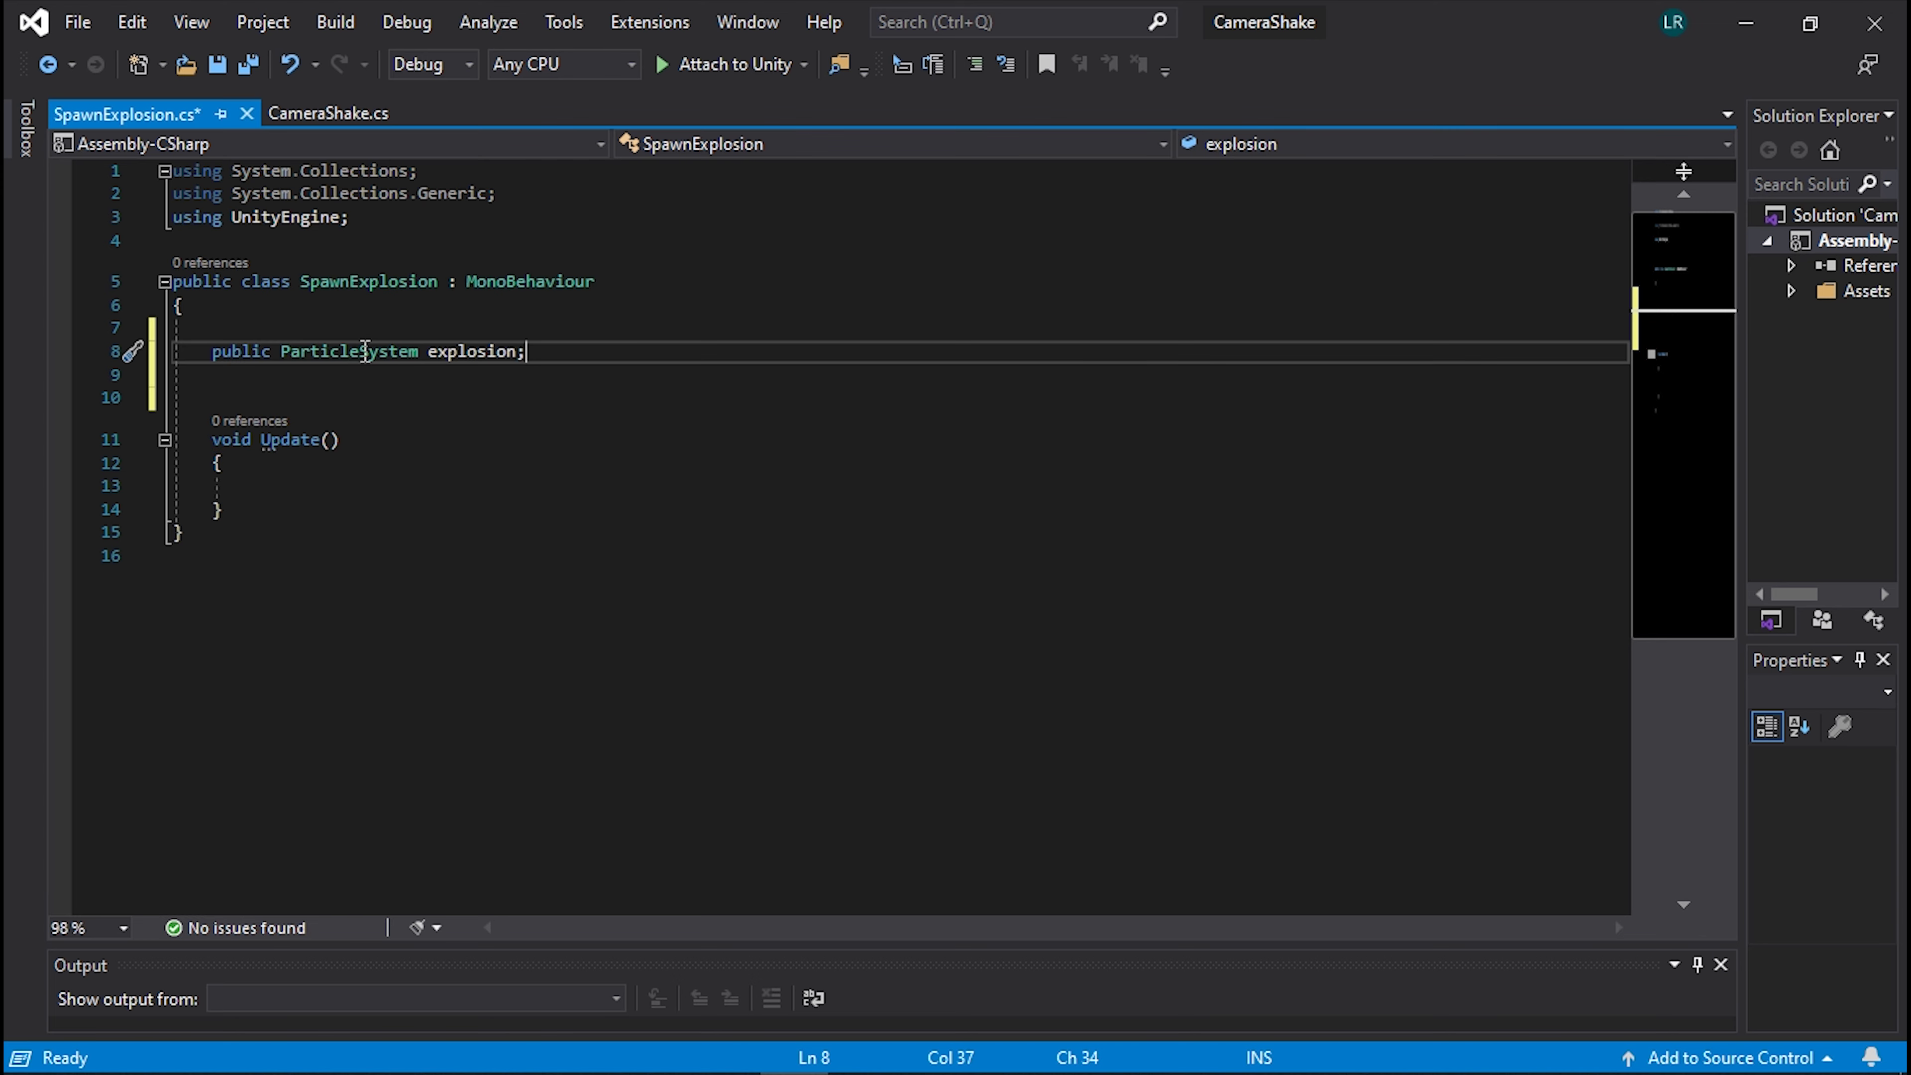
{"action": "key", "text": "Return"}
{"action": "key", "text": "Return"}
{"action": "type", "text": "pu"}
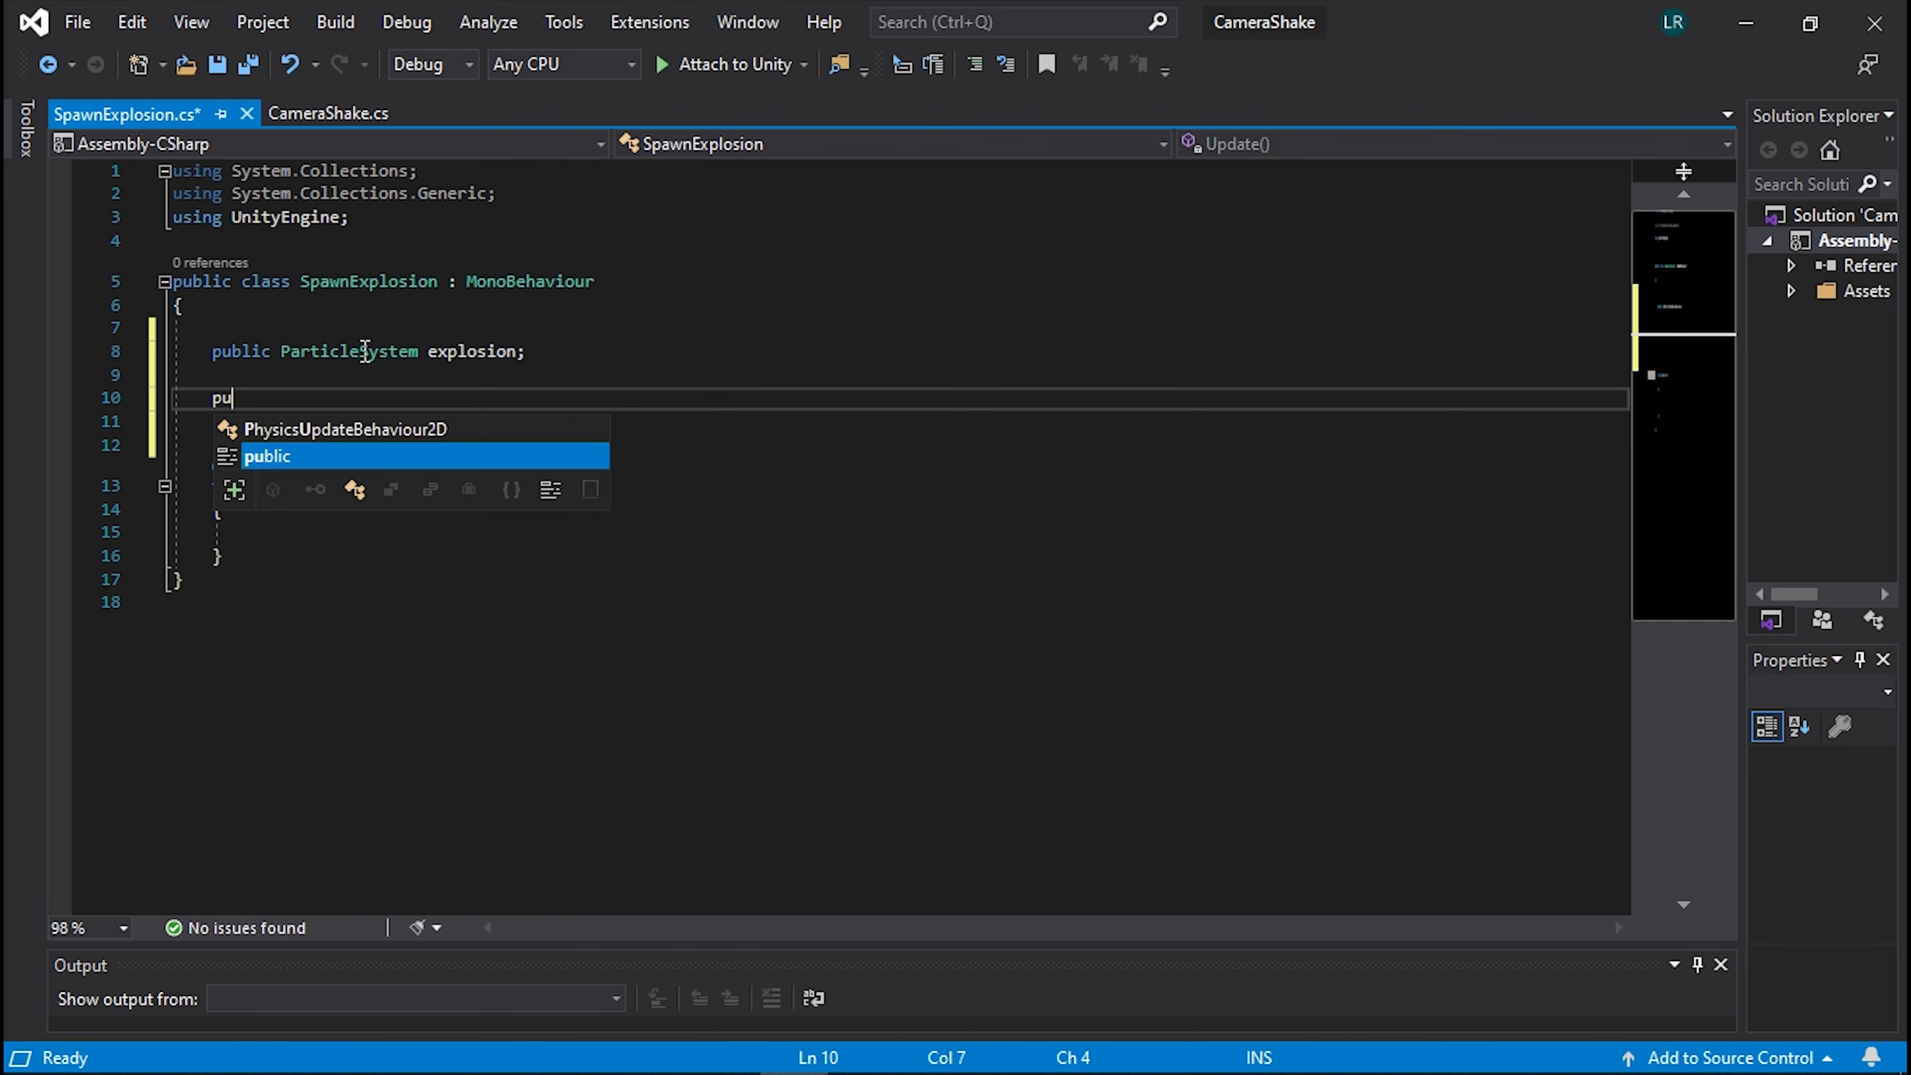
{"action": "type", "text": "blic cam"}
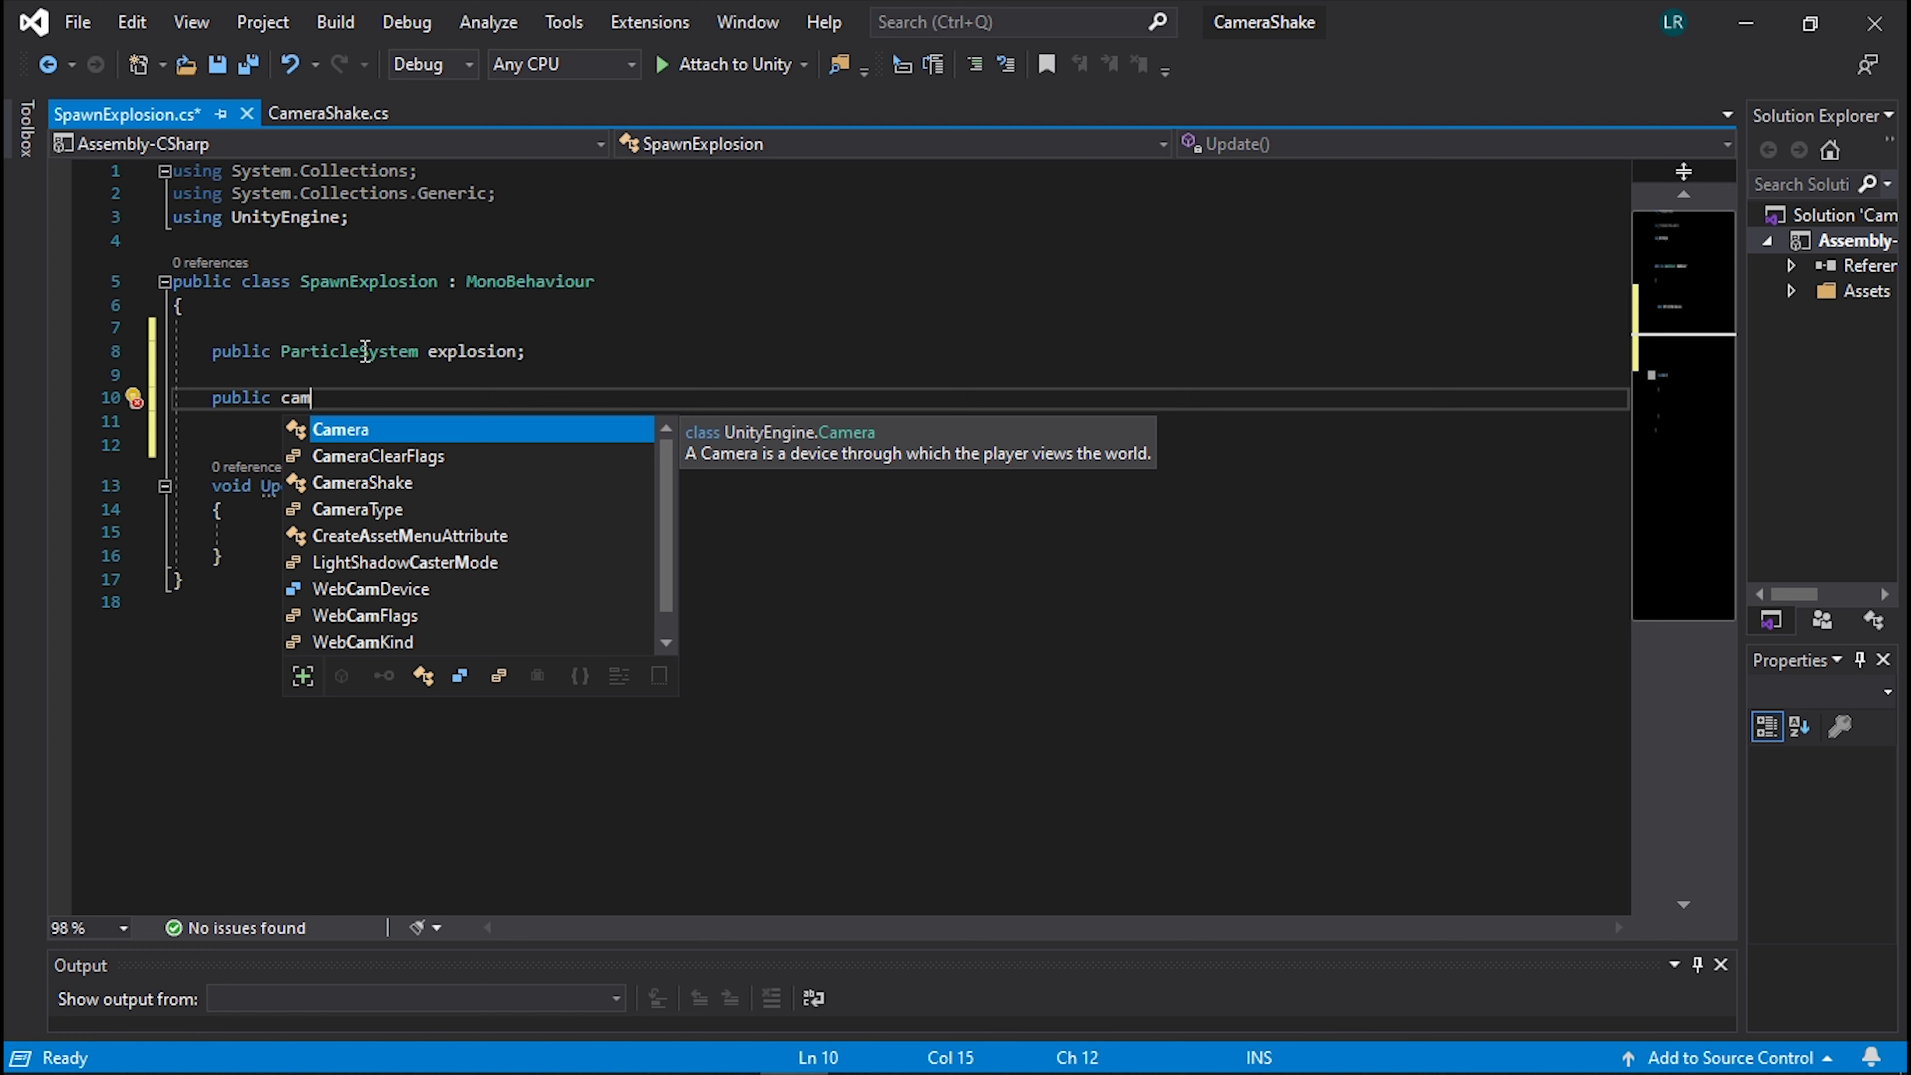
{"action": "key", "text": "Down"}
{"action": "key", "text": "Down"}
{"action": "key", "text": "Tab"}
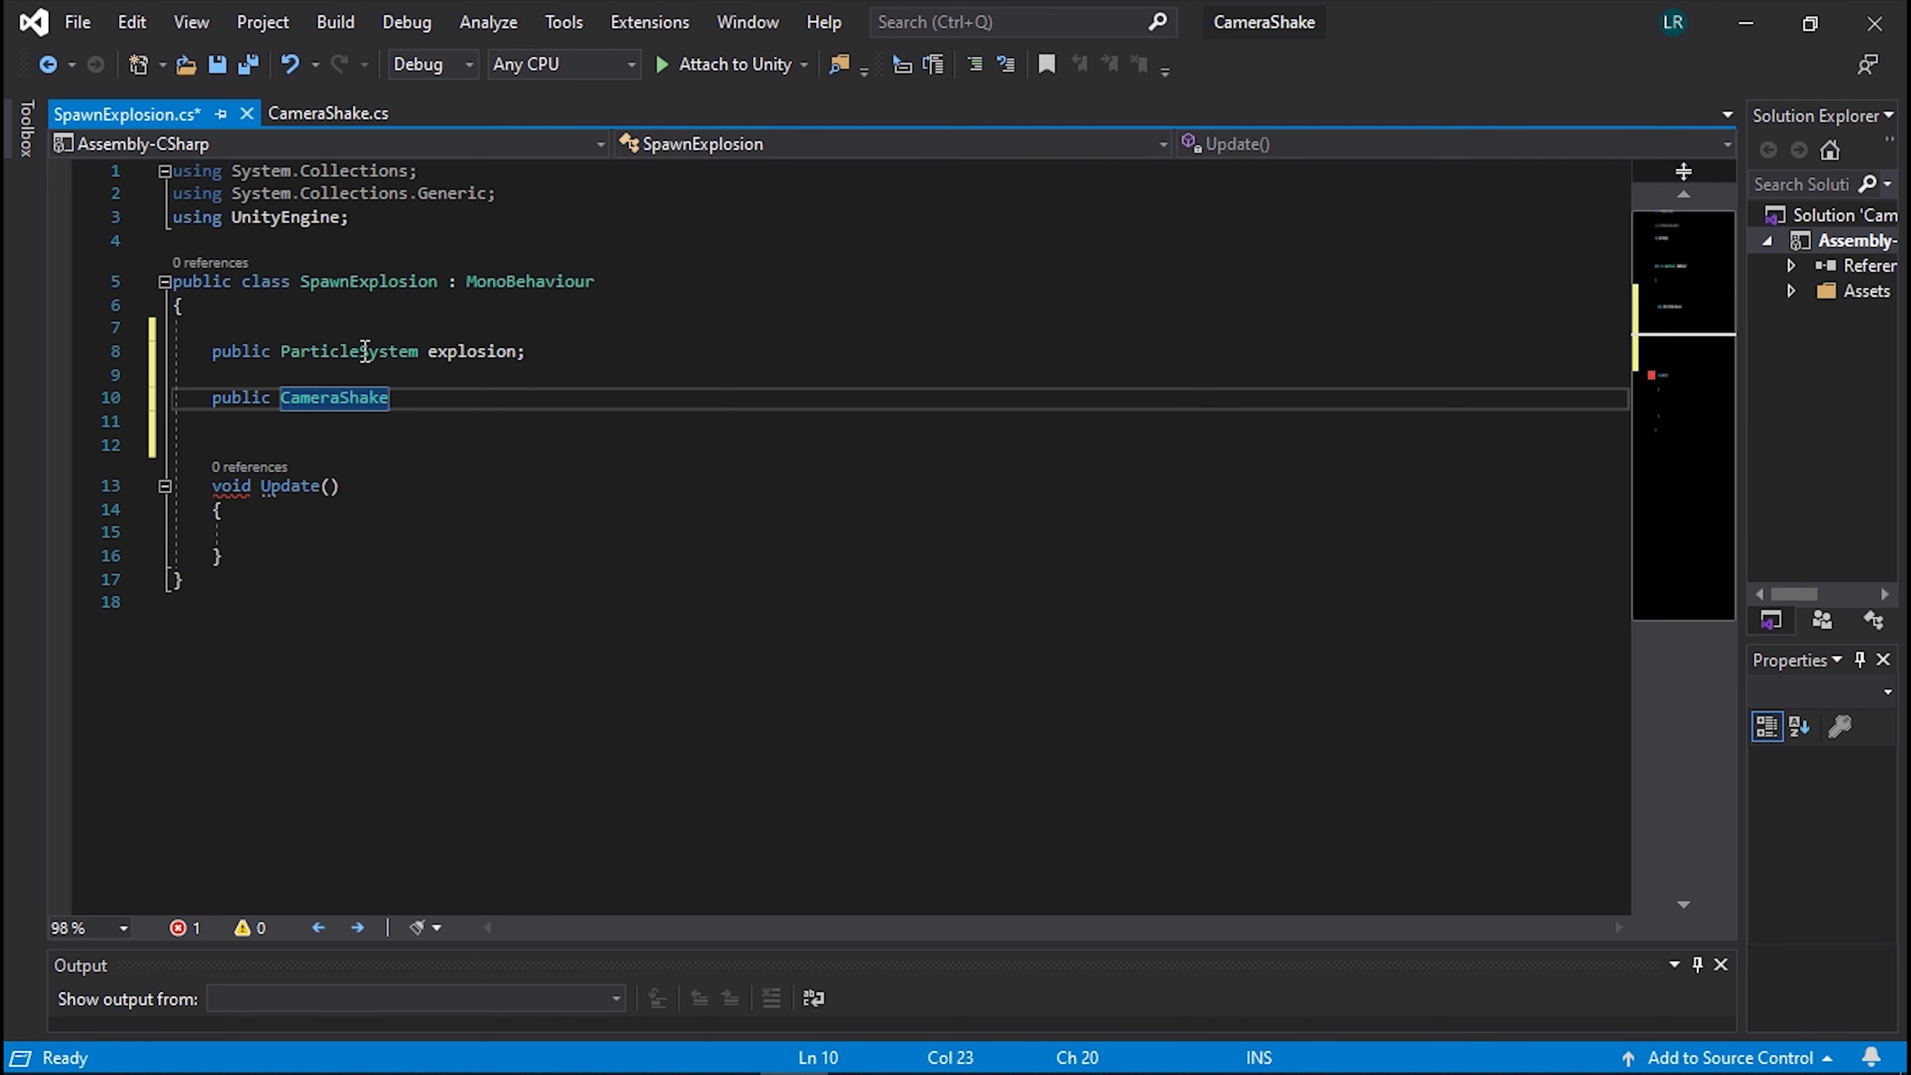
{"action": "type", "text": " cameraSha"}
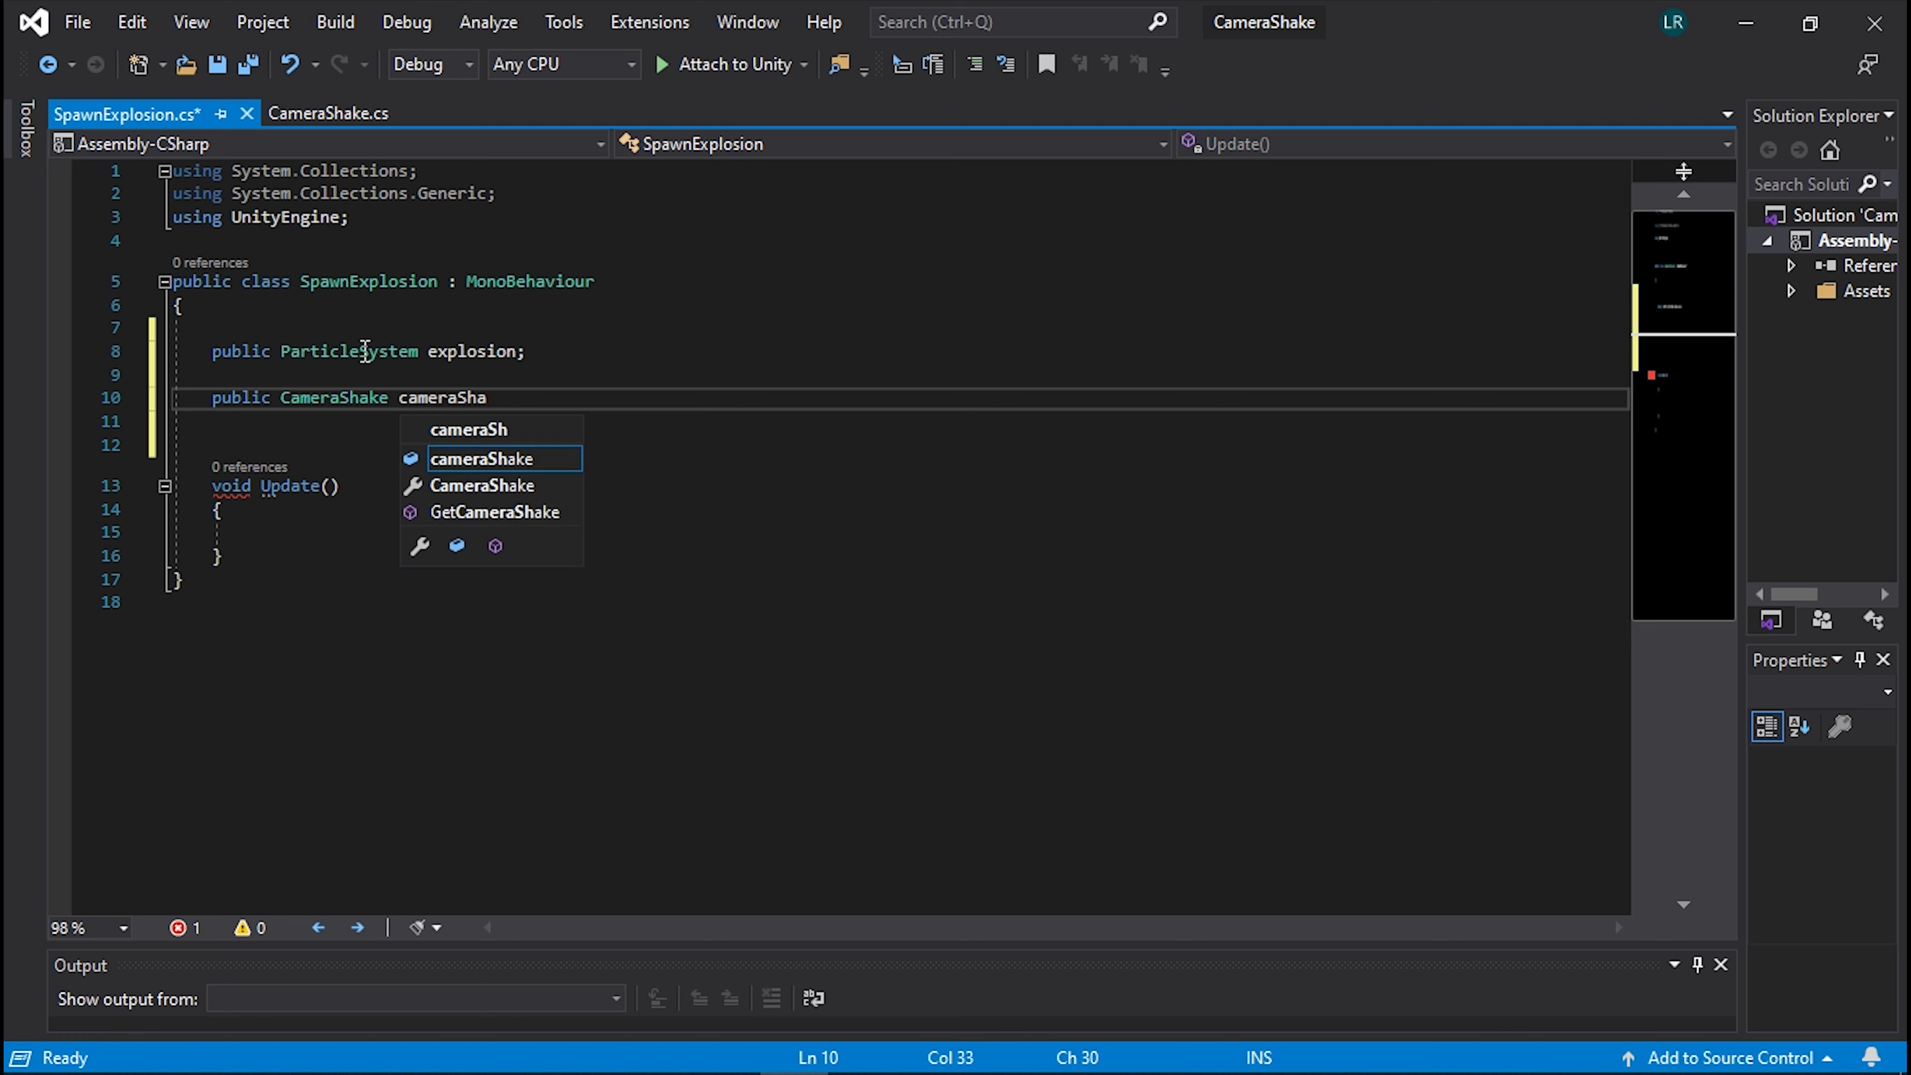
{"action": "type", "text": "ke;"}
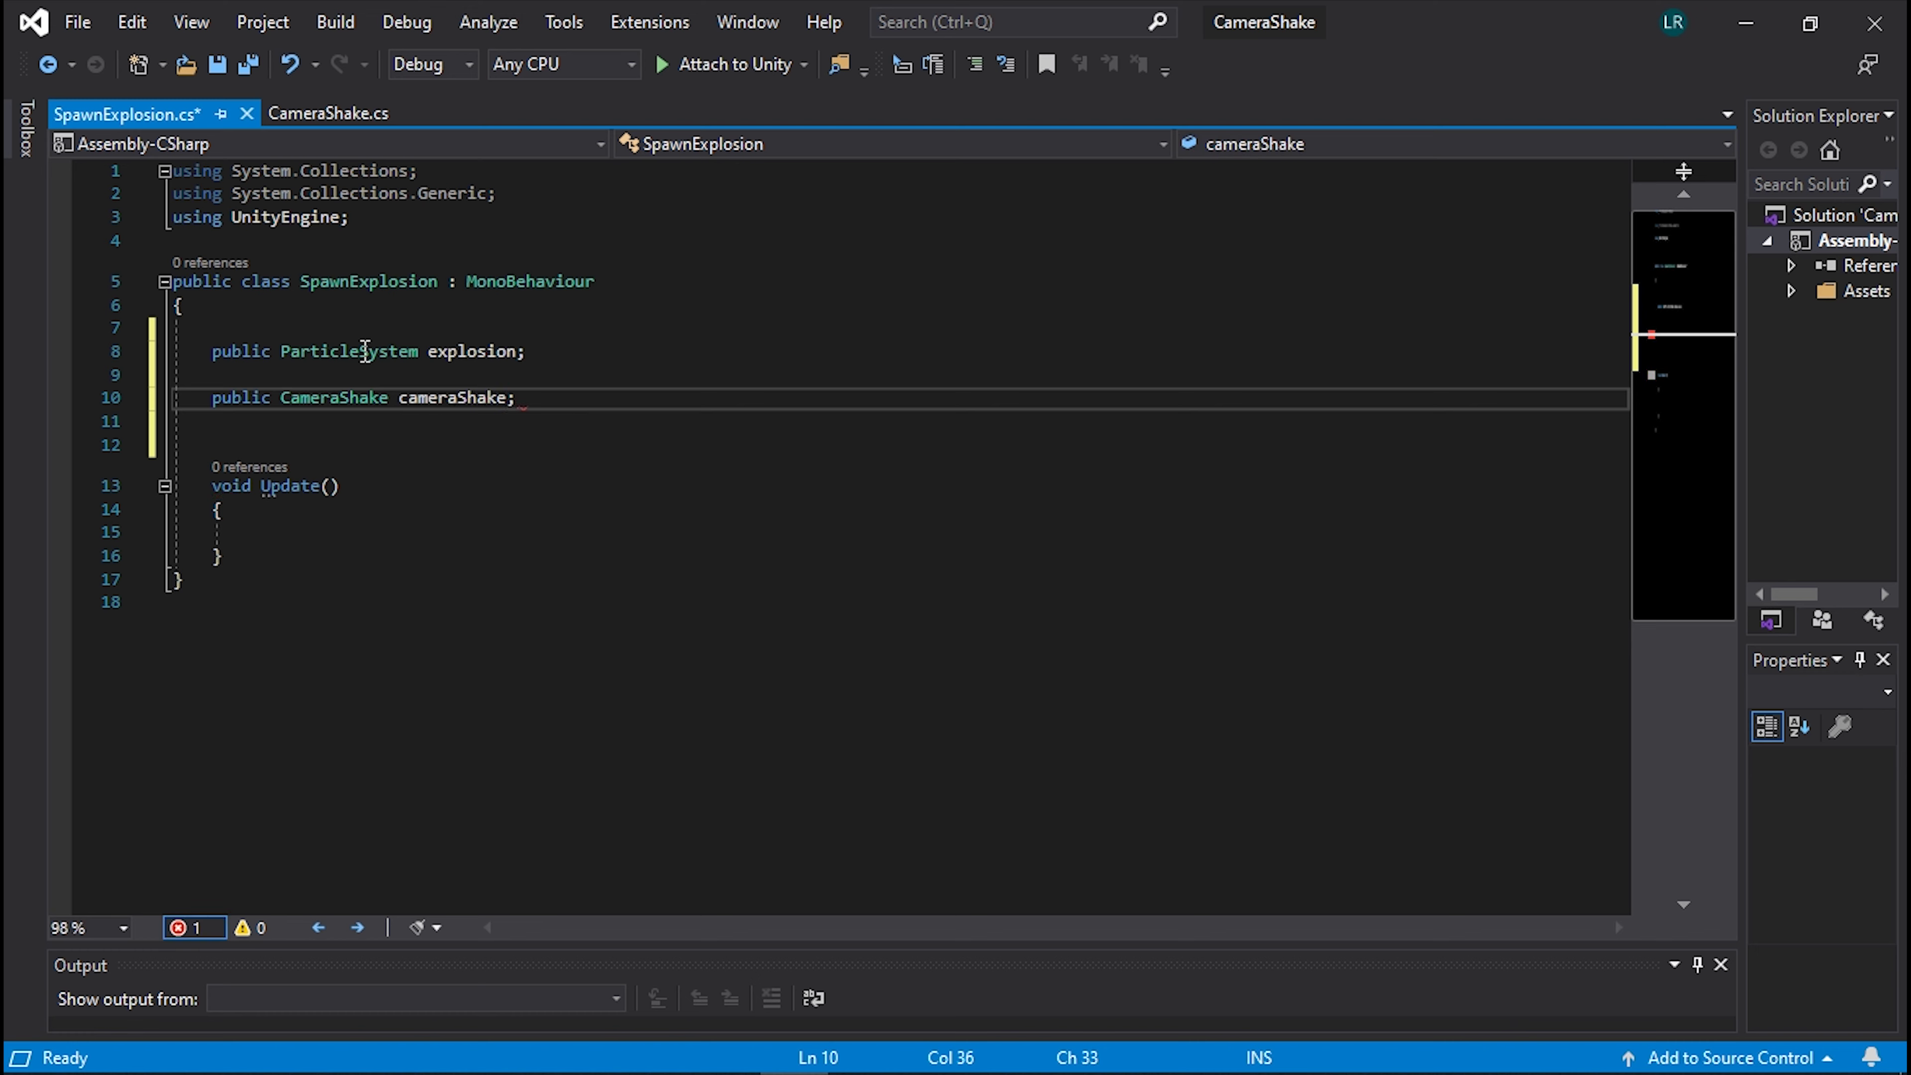
{"action": "left_click", "coordinate": [340, 528]}
{"action": "key", "text": "Return"}
{"action": "key", "text": "Return"}
{"action": "key", "text": "Return"}
In Update, add if (Input.GetMouseButtonDown(0) || Input.GetKeyDown(KeyCode.Space)).
{"action": "left_click", "coordinate": [374, 531]}
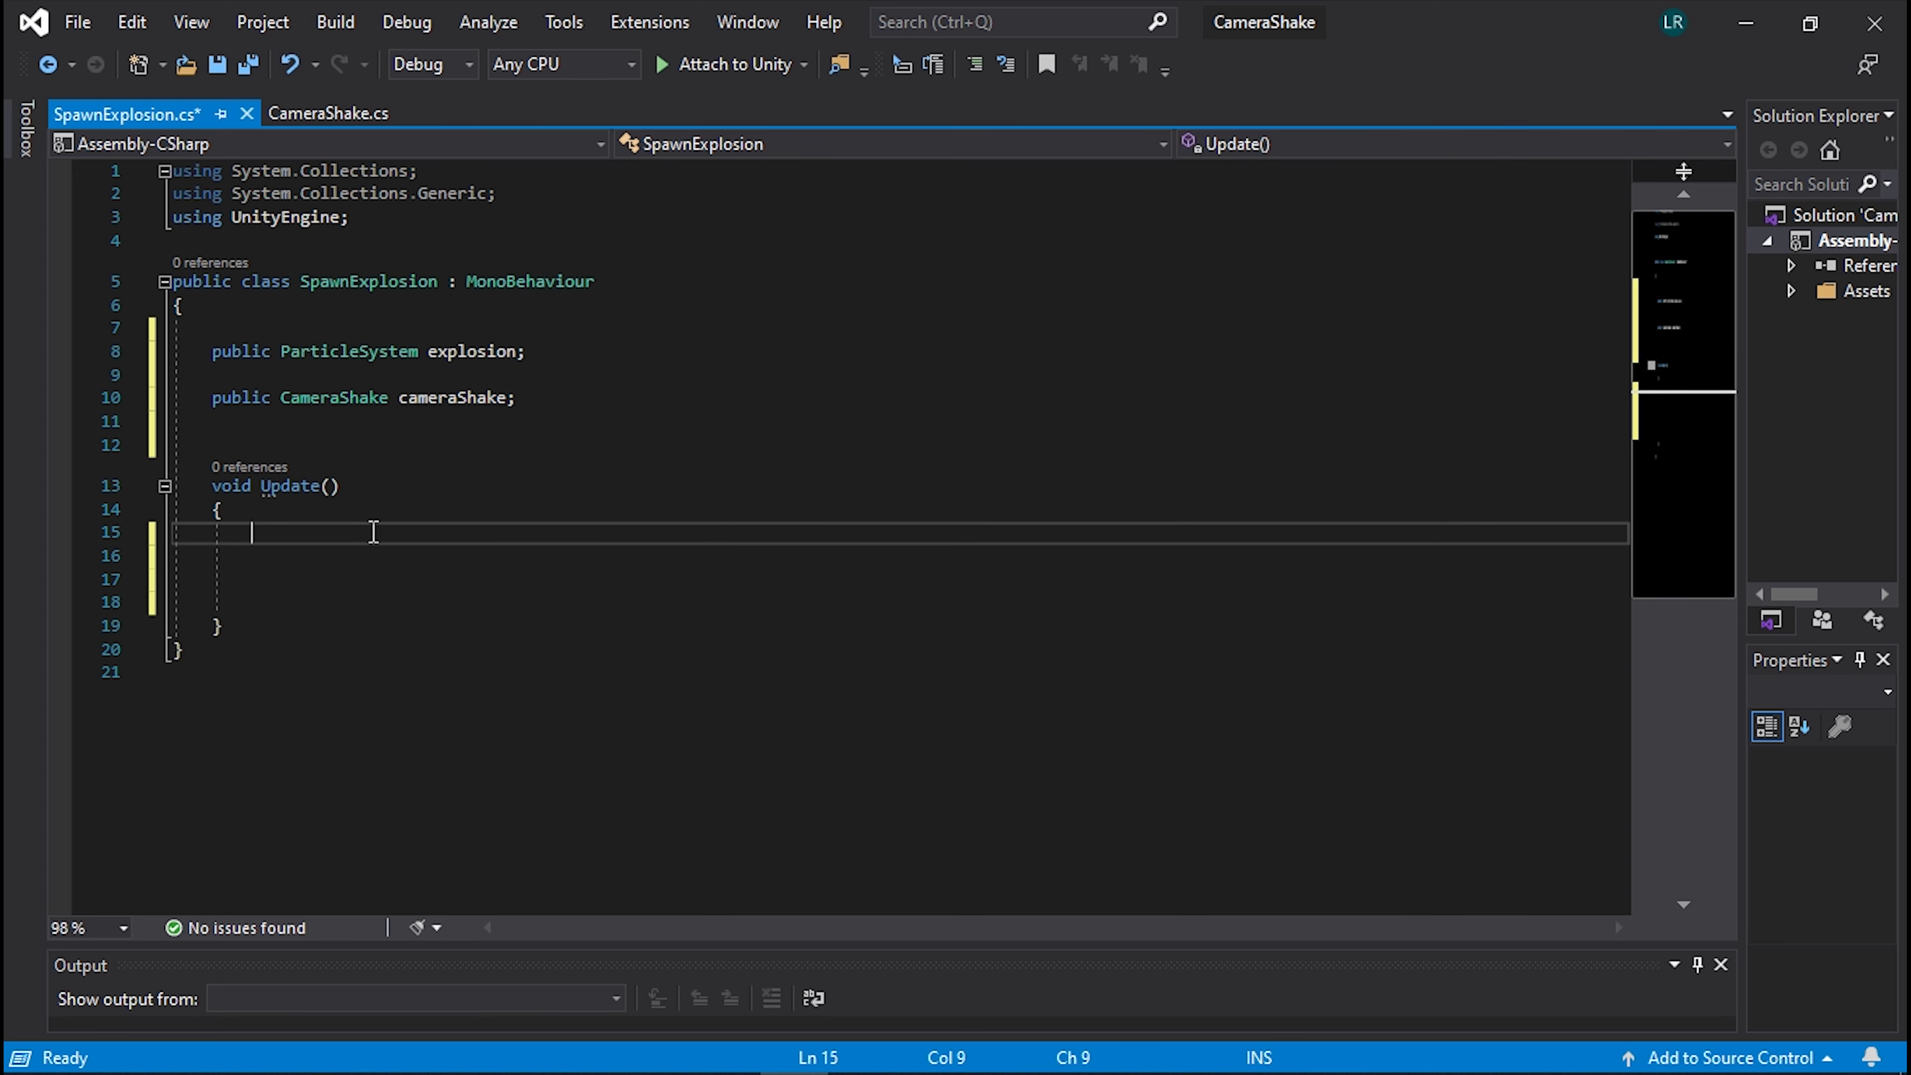
{"action": "type", "text": "if"}
{"action": "key", "text": "Tab"}
{"action": "key", "text": "Tab"}
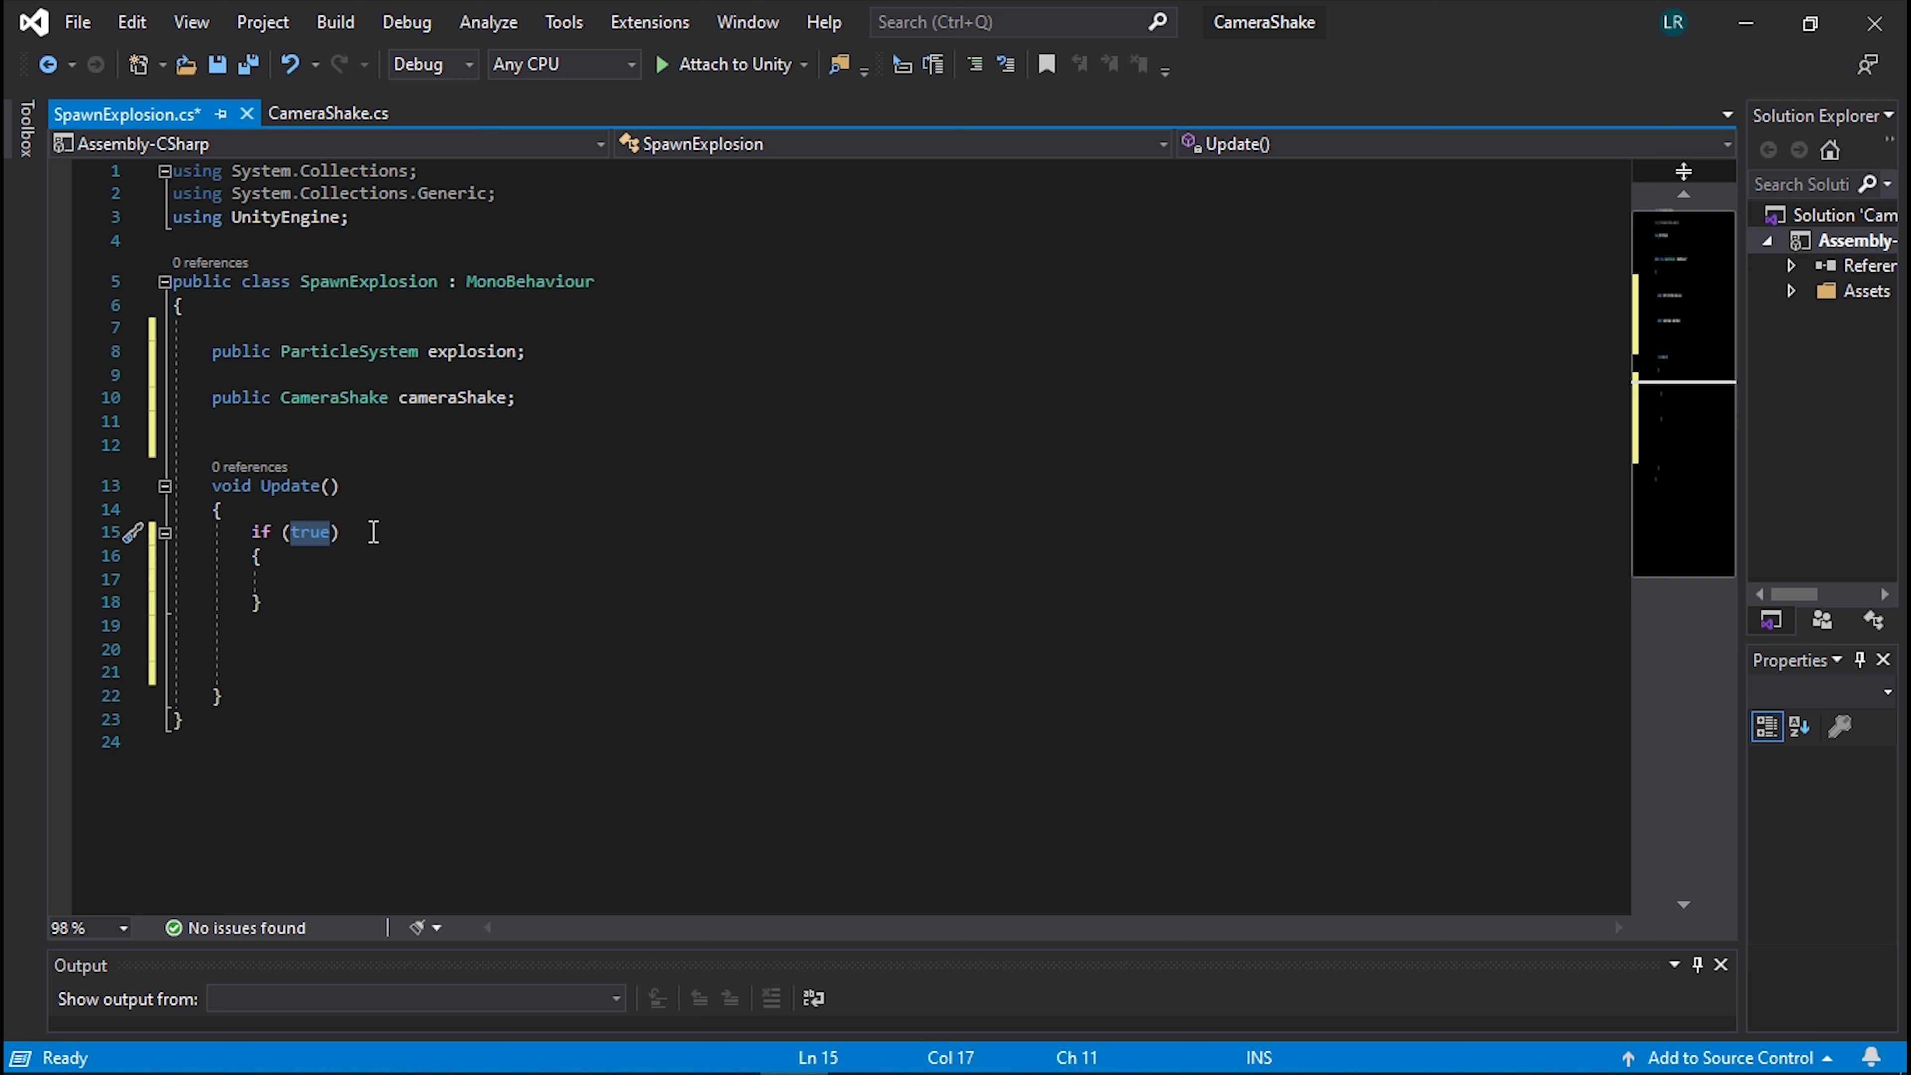
{"action": "type", "text": "I"}
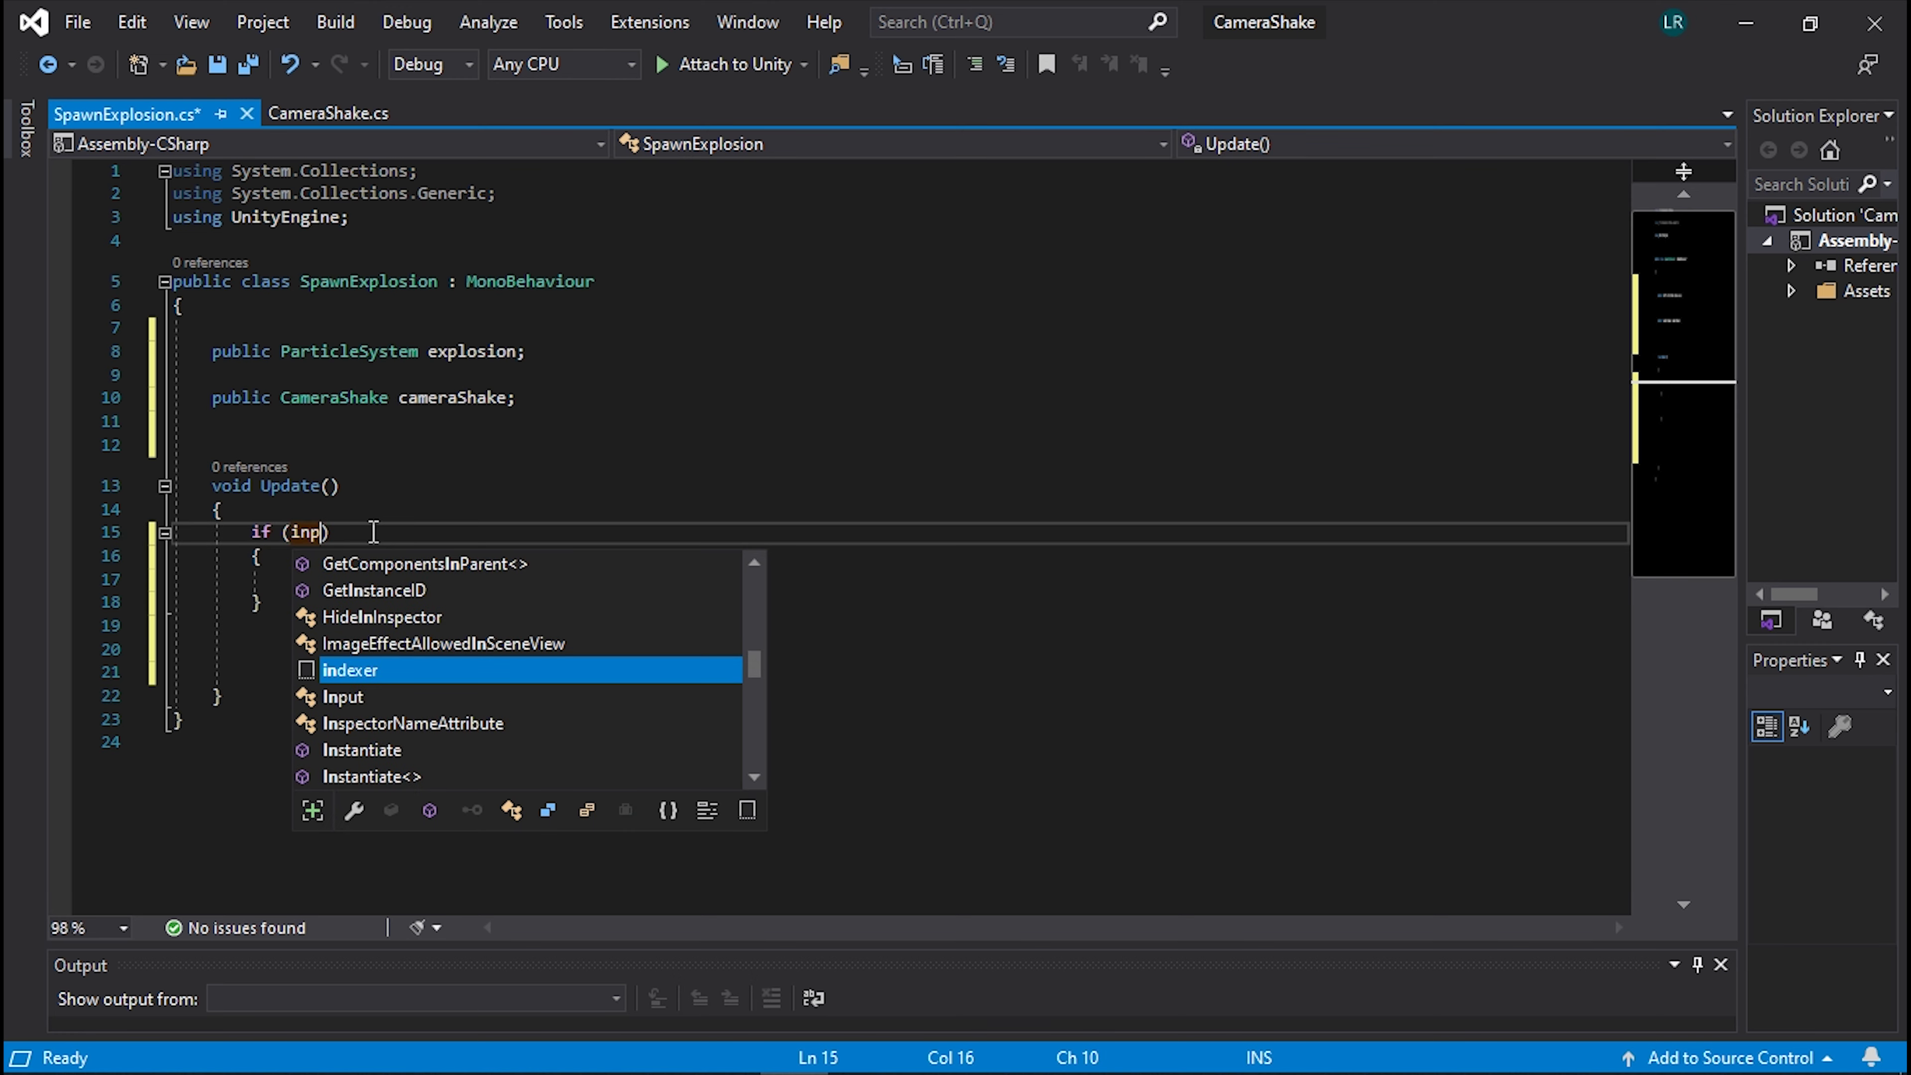
{"action": "type", "text": "np"}
{"action": "key", "text": "Tab"}
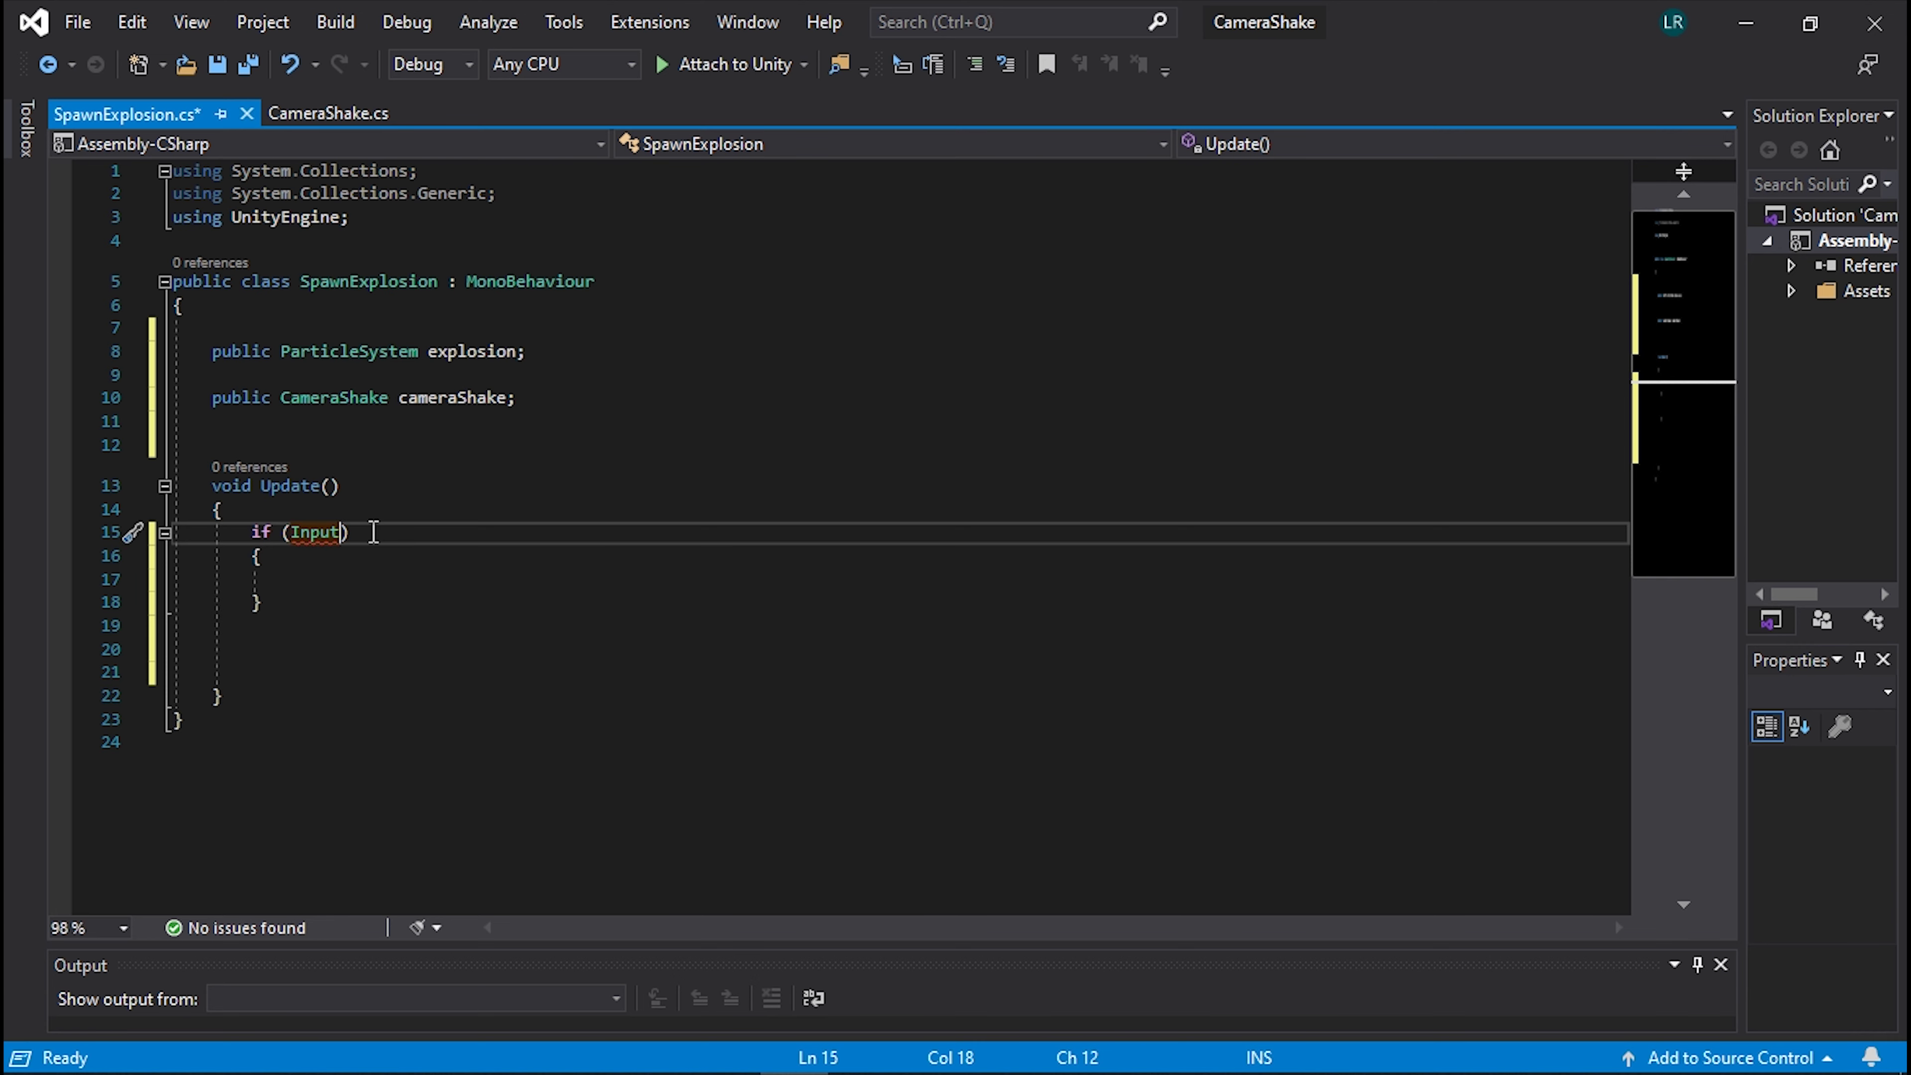
{"action": "type", "text": ".getmouse"}
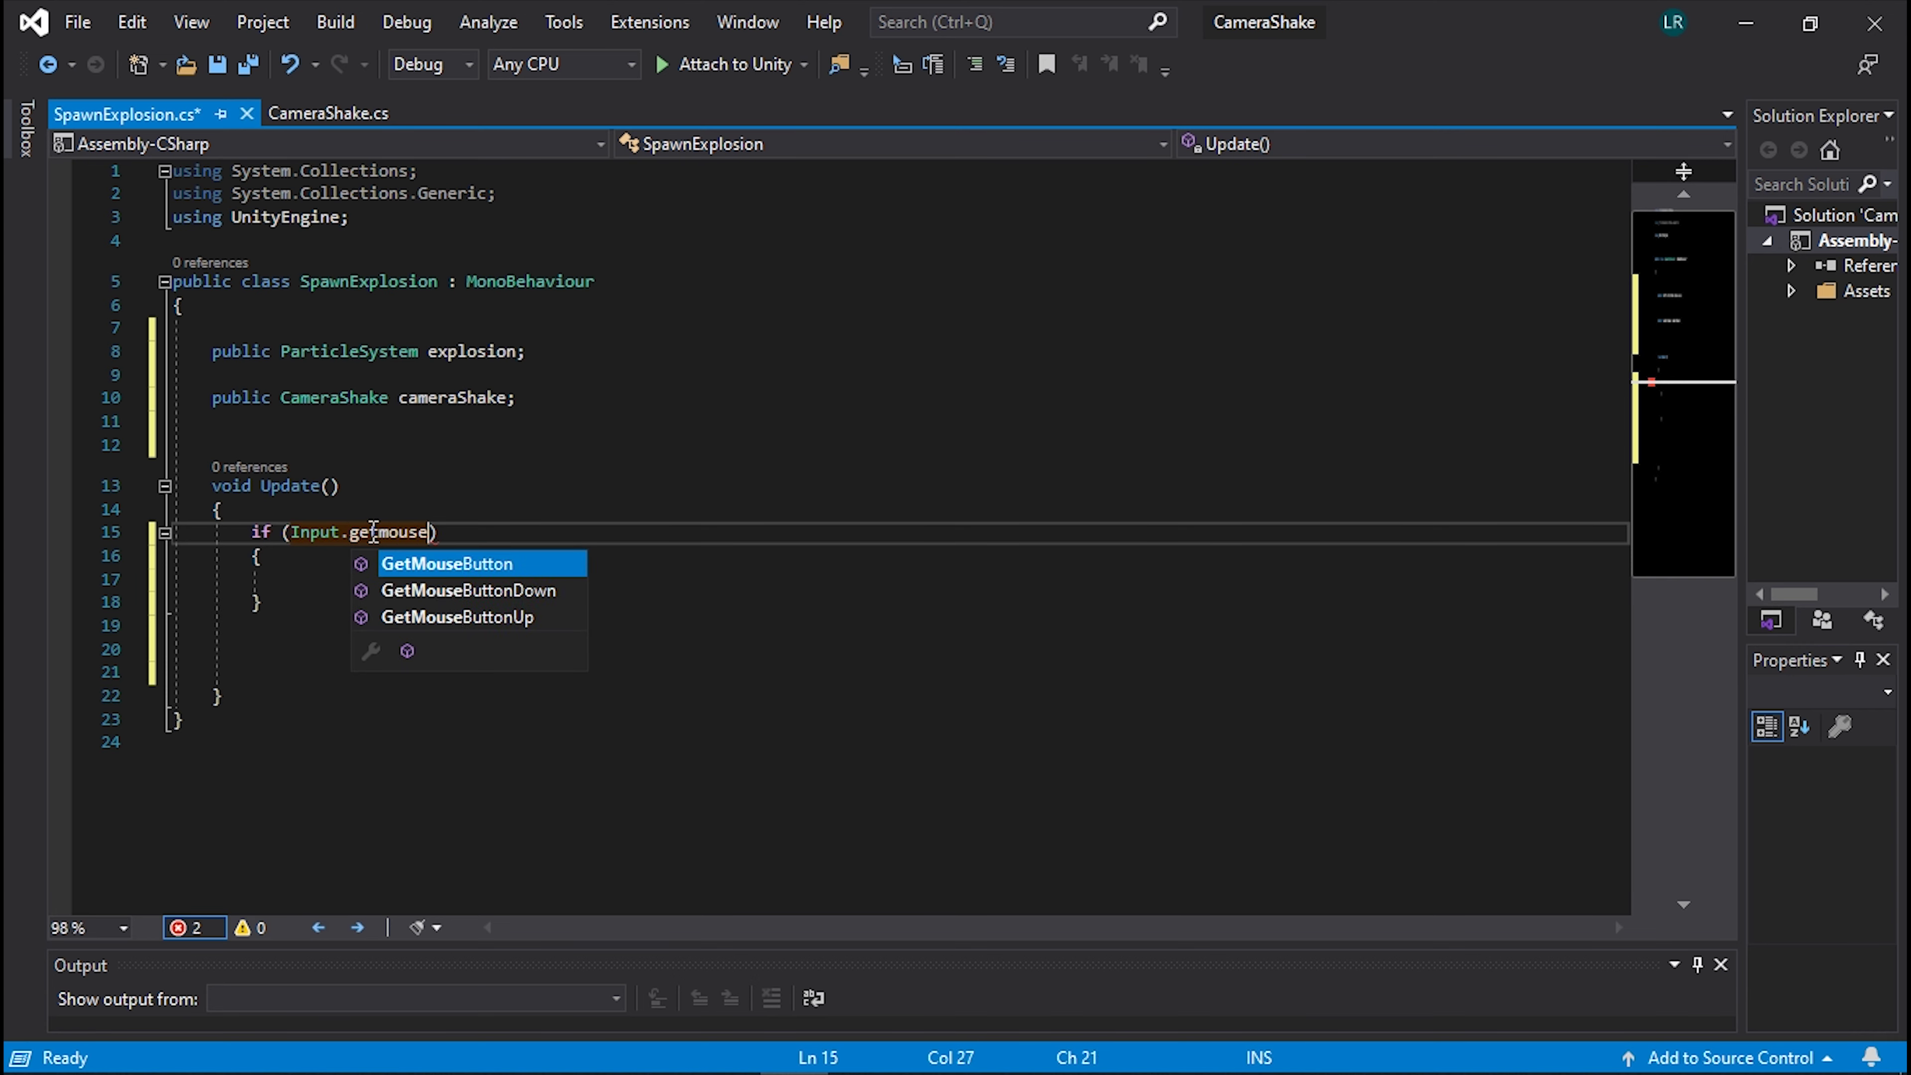
{"action": "key", "text": "Down"}
{"action": "key", "text": "Tab"}
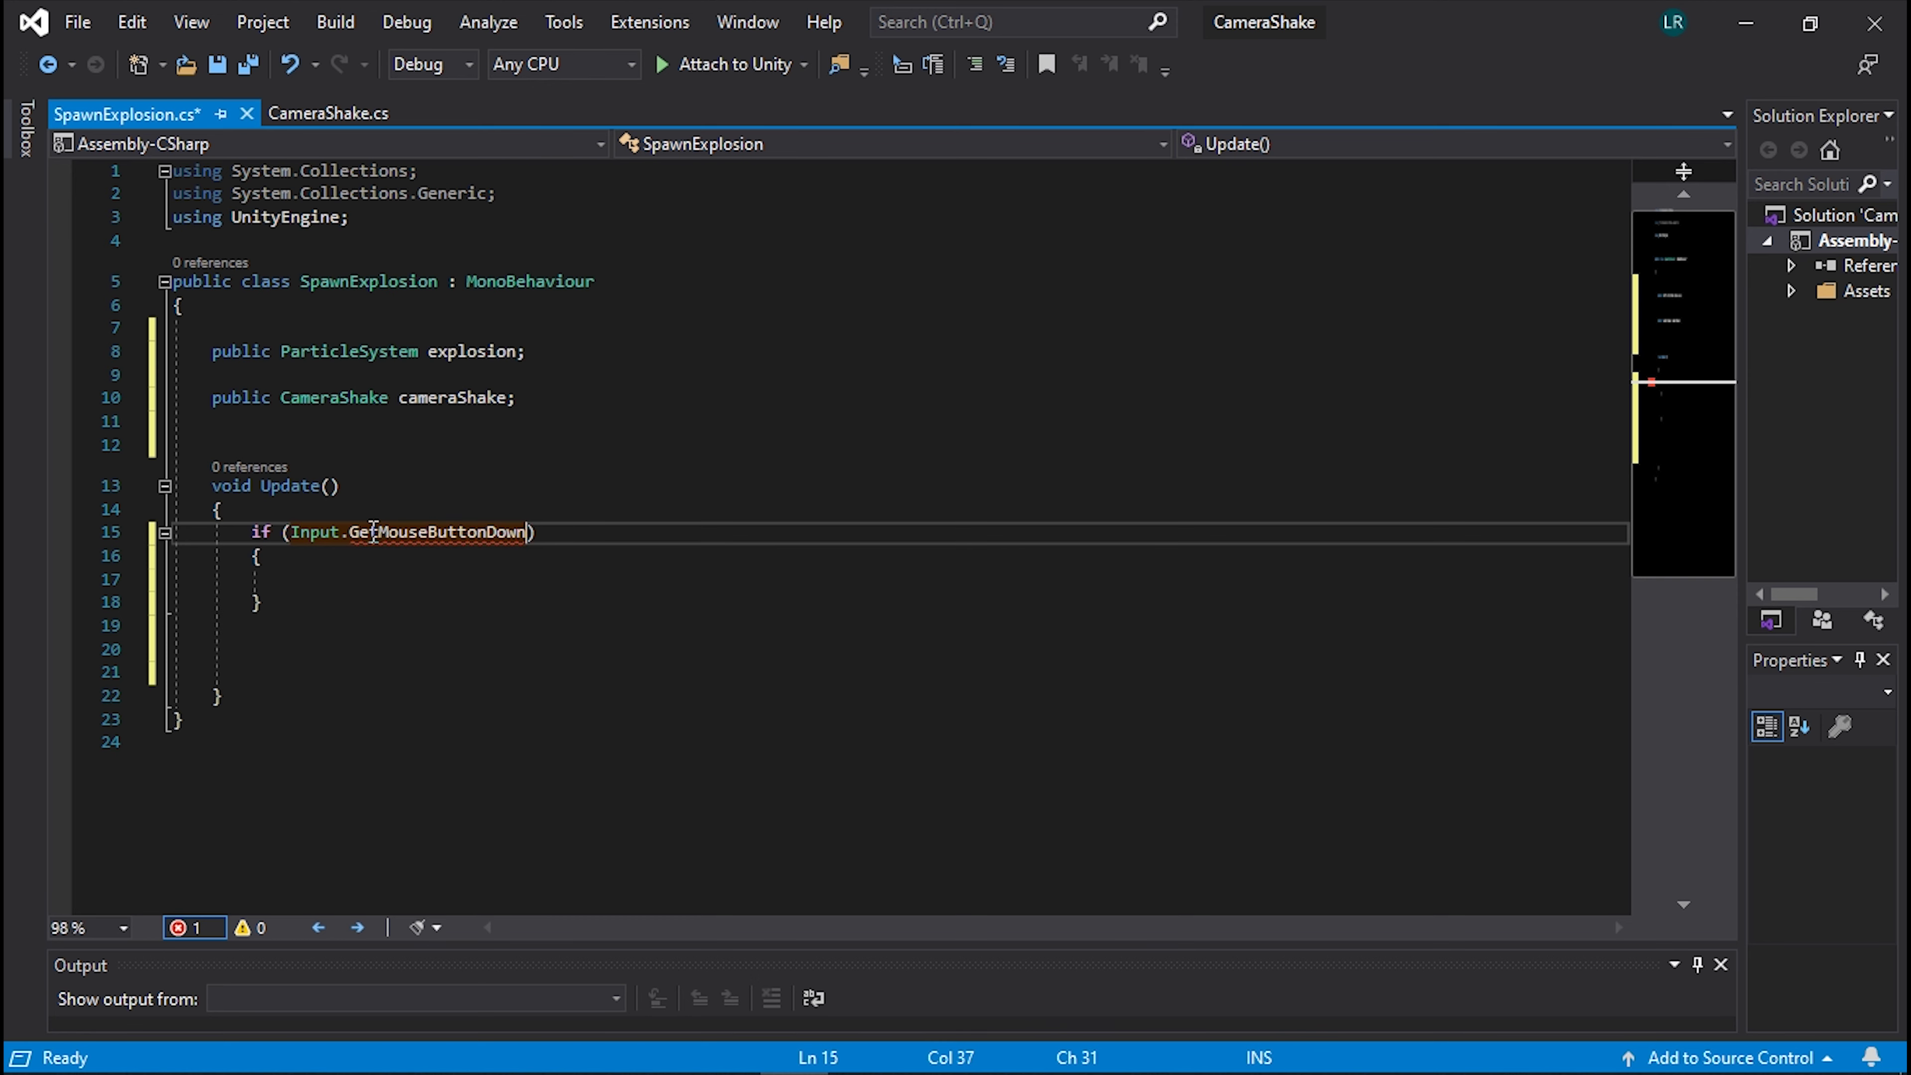
{"action": "type", "text": "()"}
{"action": "key", "text": "Left"}
{"action": "type", "text": "0"}
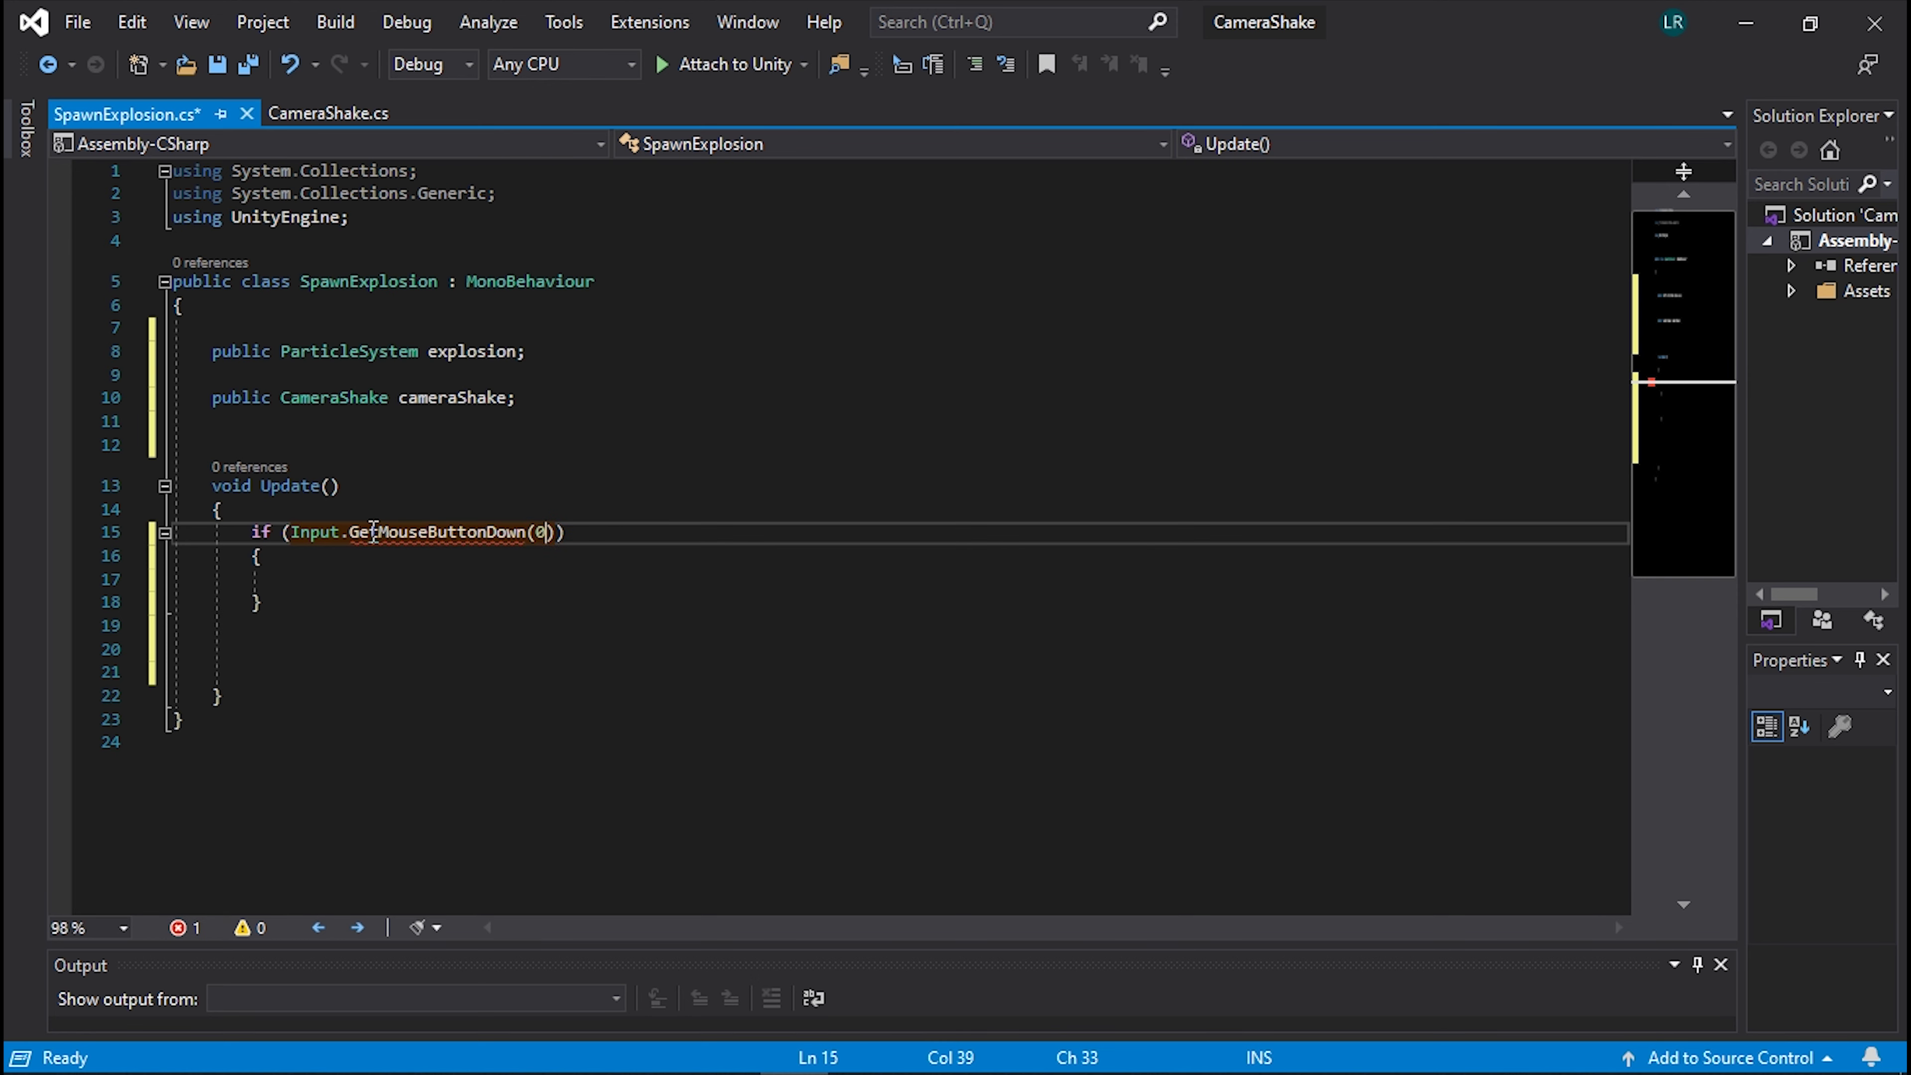
{"action": "type", "text": ") ||"}
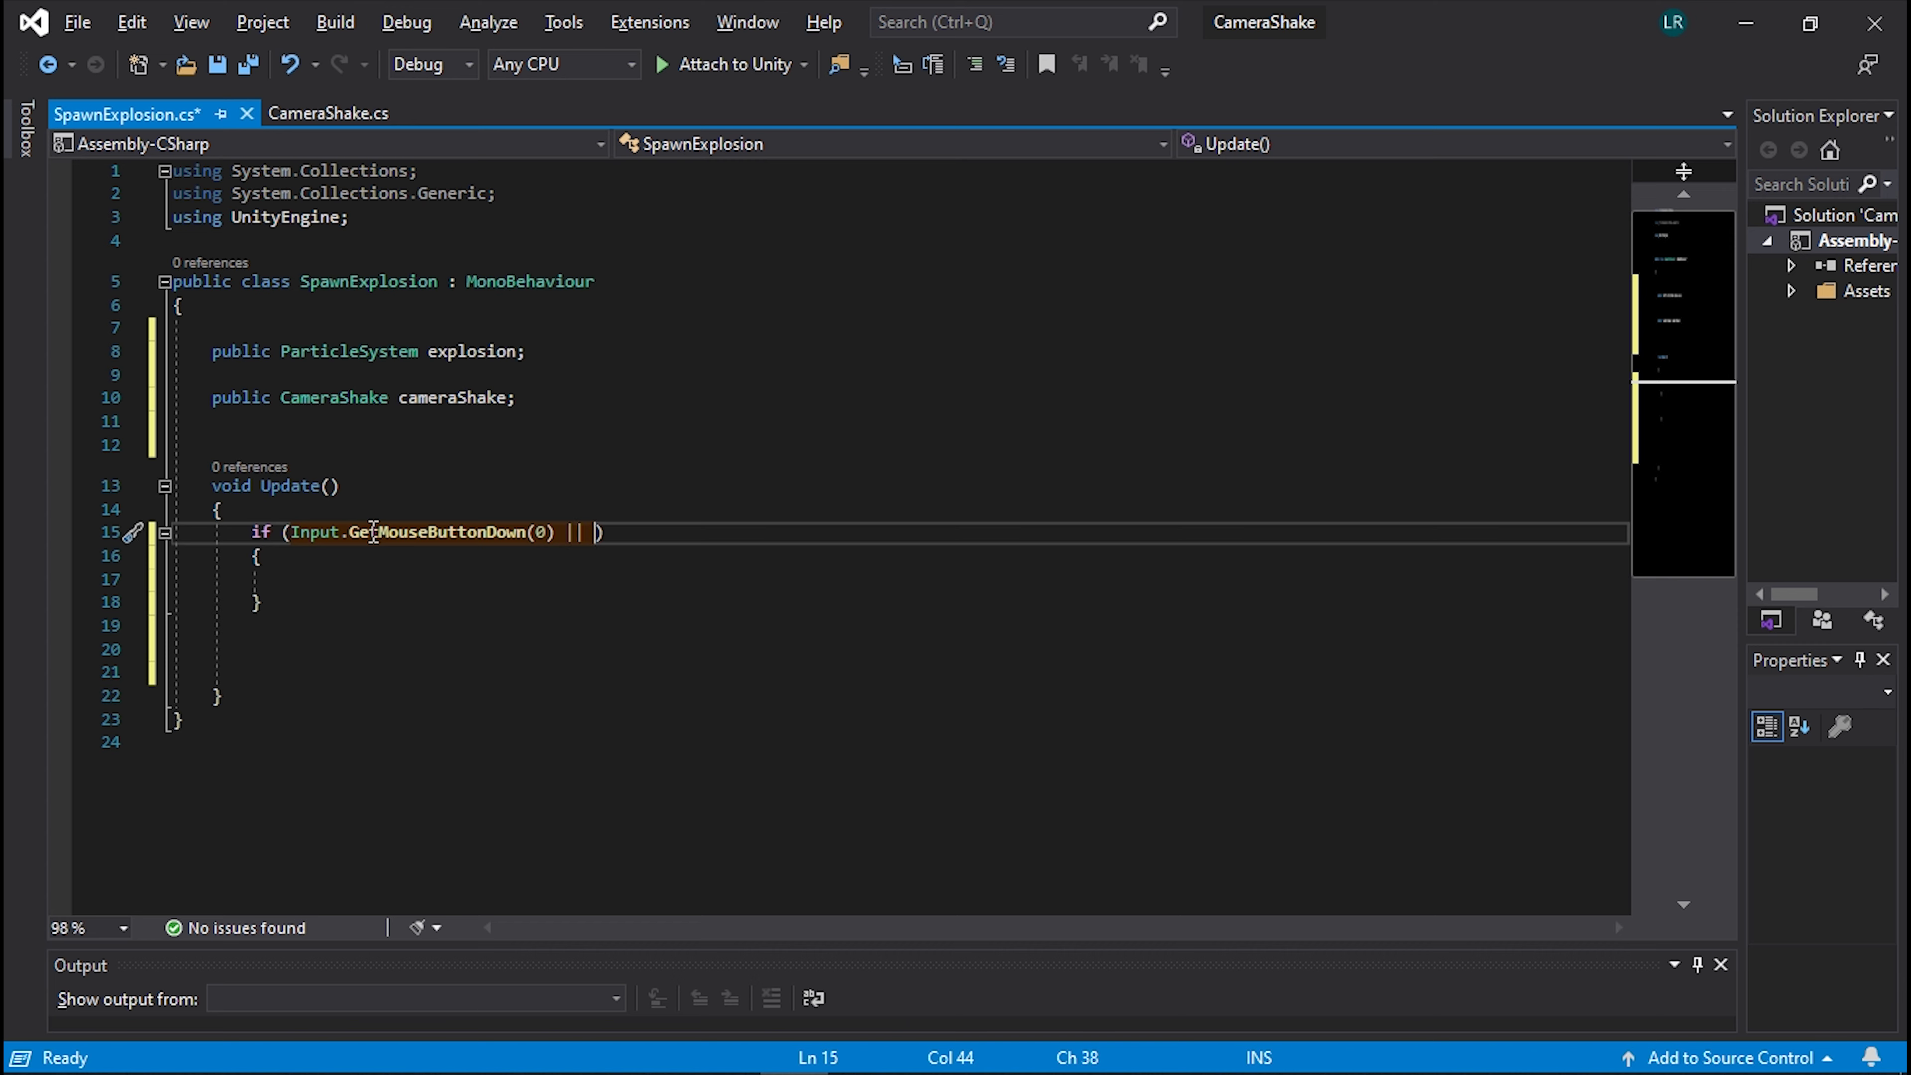
{"action": "type", "text": " Input"}
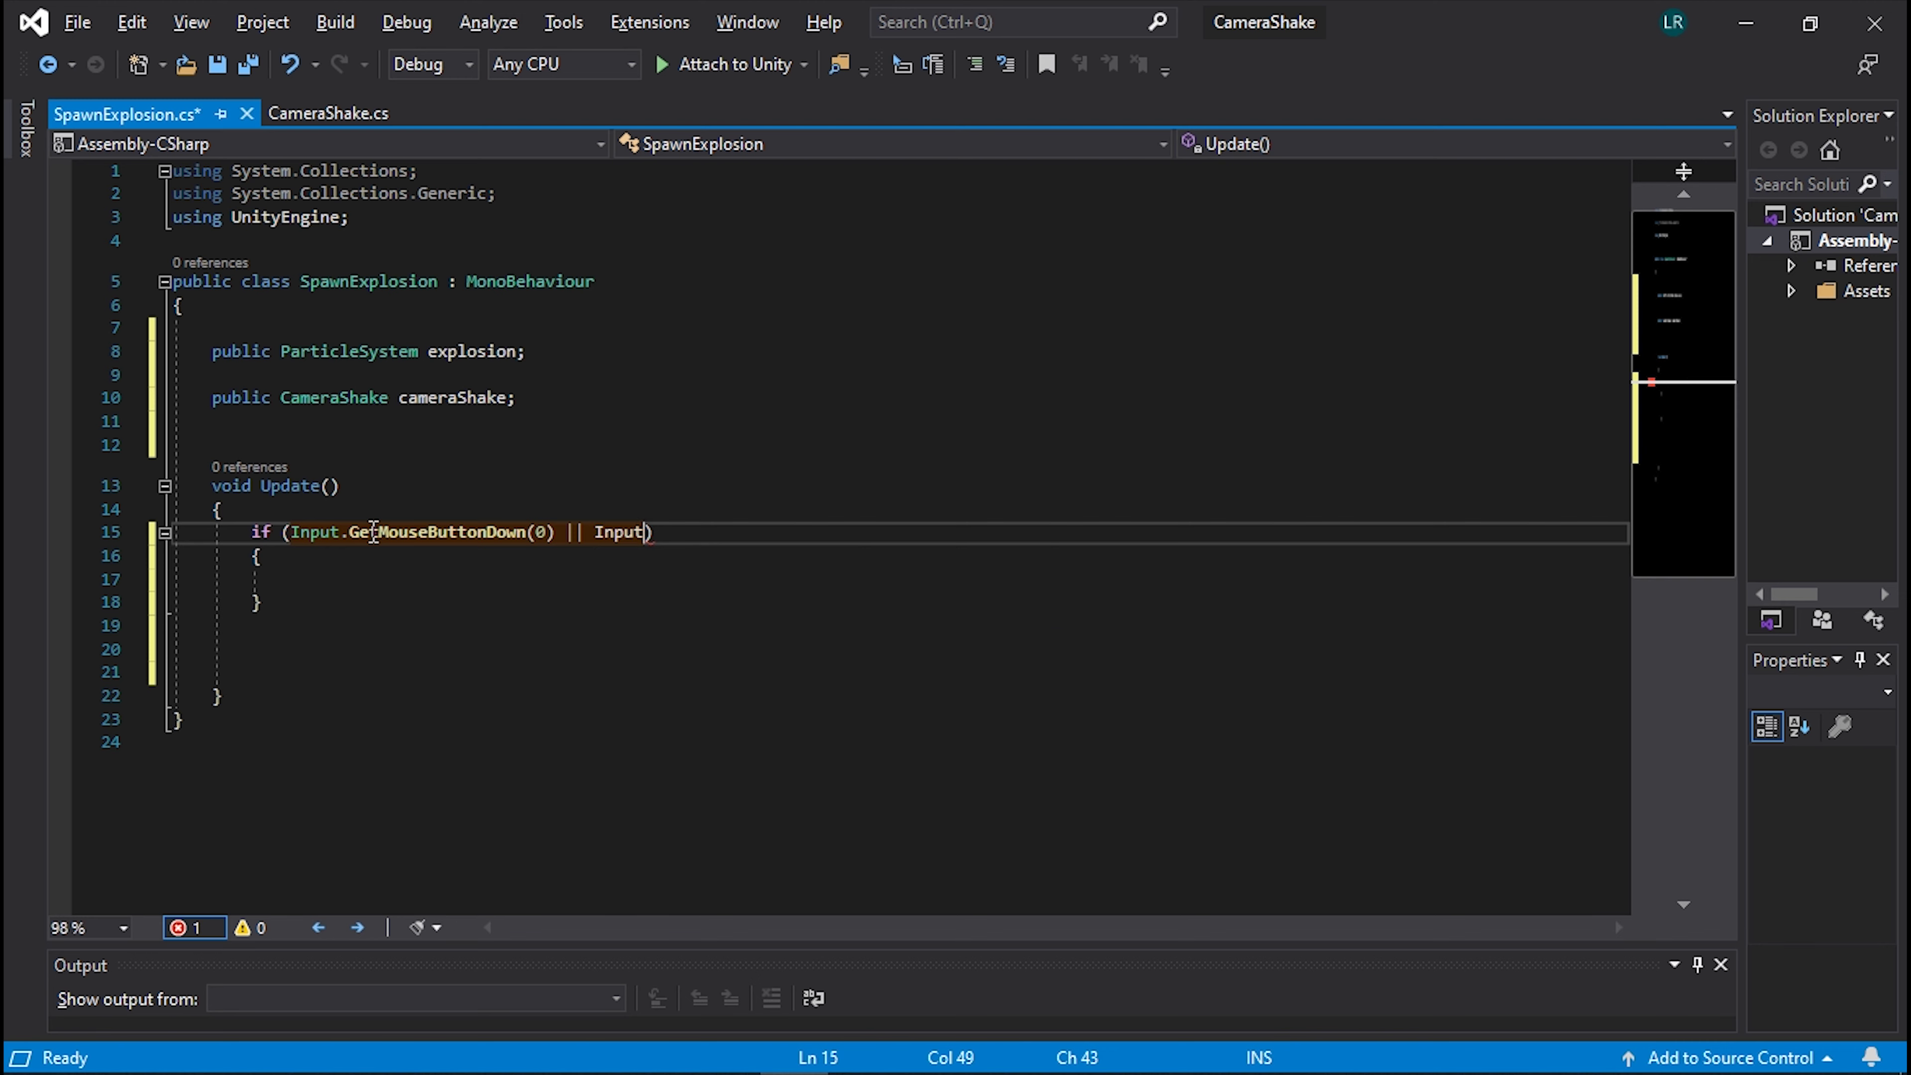
{"action": "type", "text": ".get"}
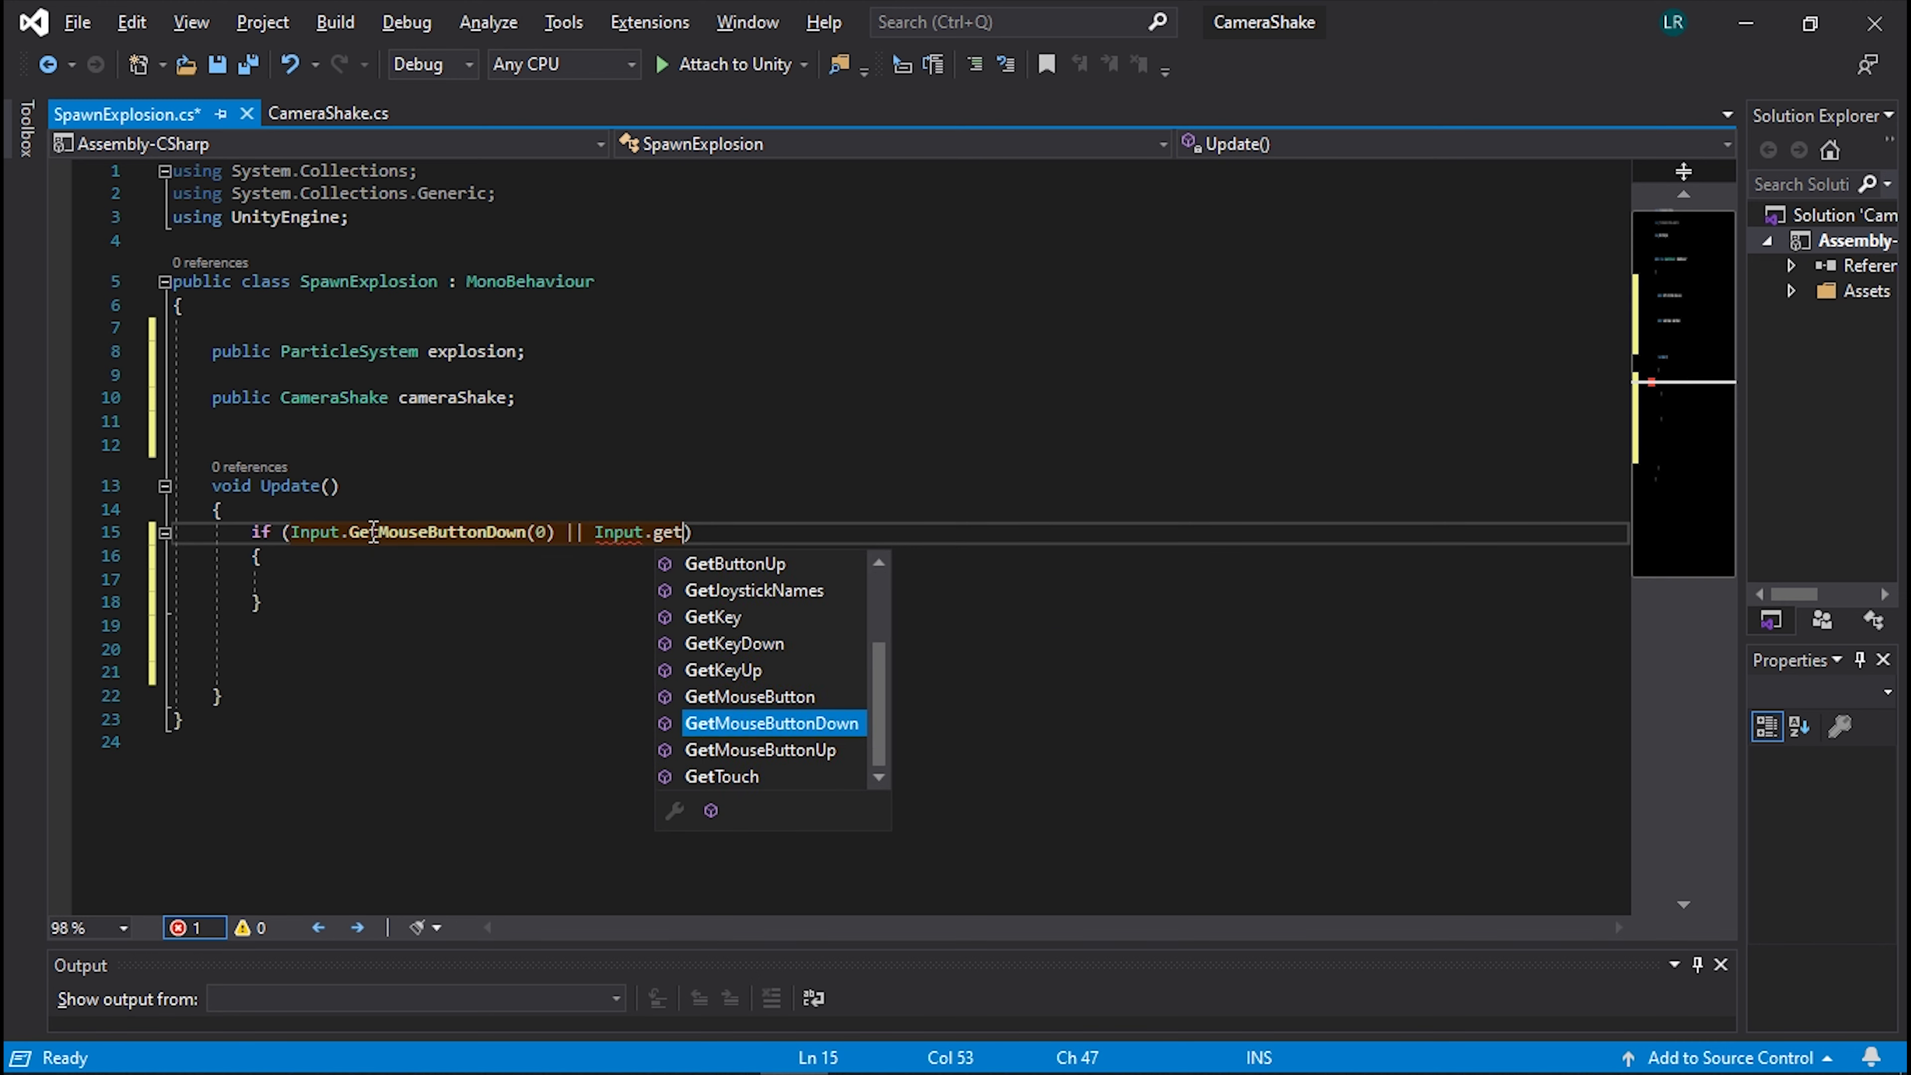
{"action": "type", "text": "ke"}
{"action": "key", "text": "Tab"}
{"action": "type", "text": "("}
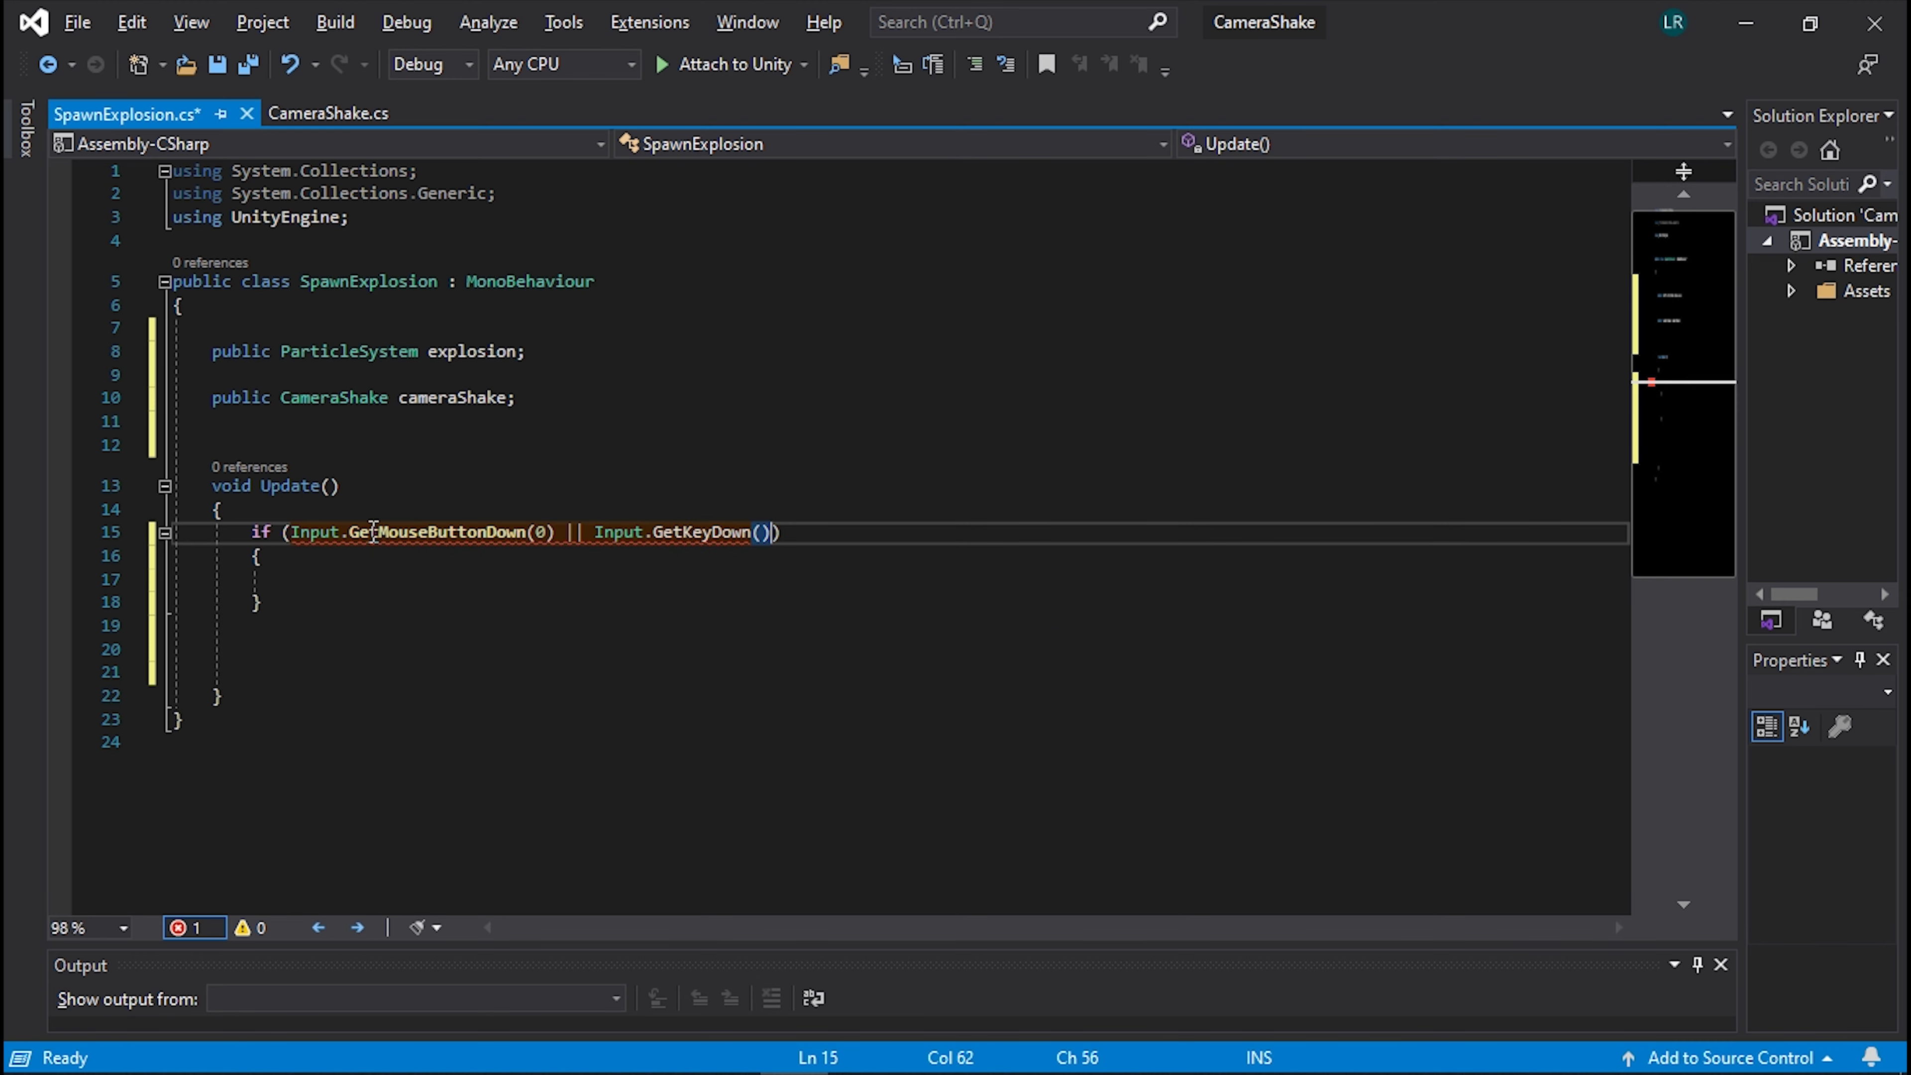
{"action": "type", "text": "keyc"}
{"action": "key", "text": "Tab"}
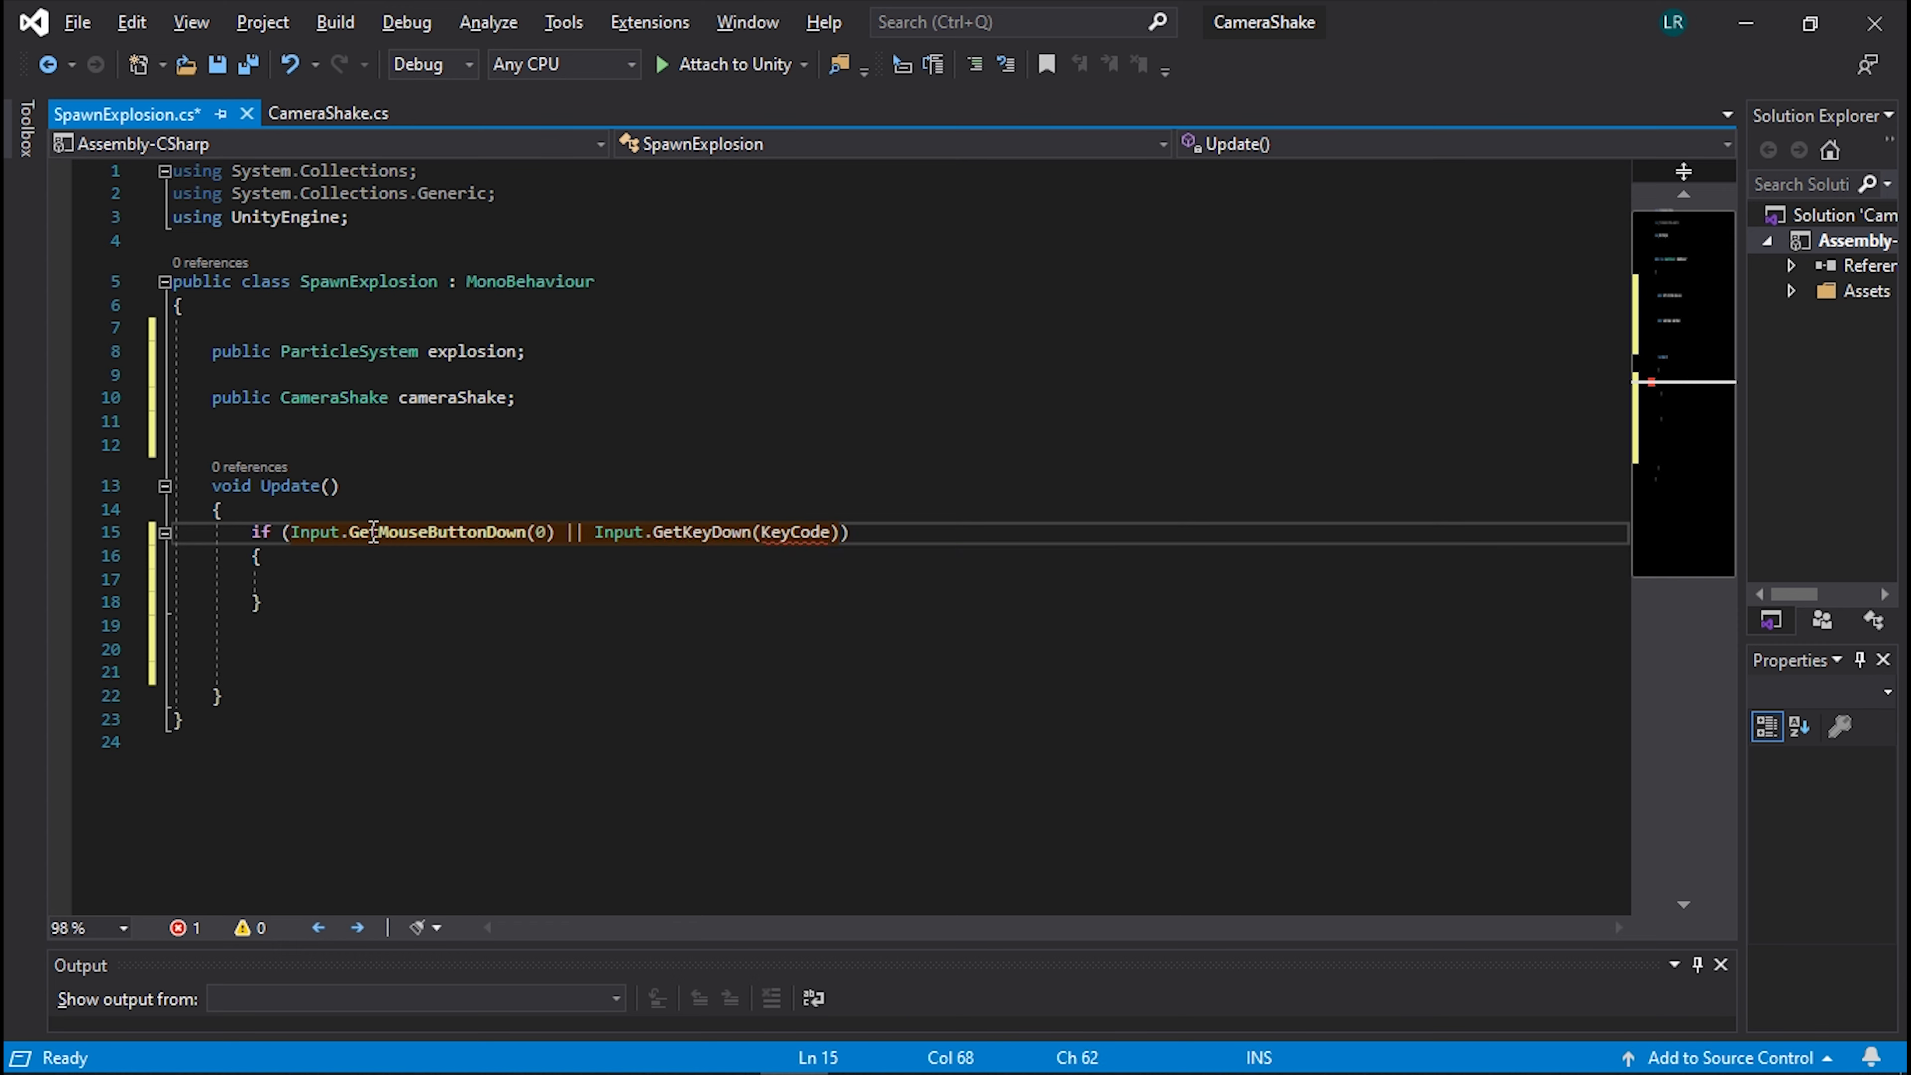
{"action": "type", "text": ".spa"}
{"action": "key", "text": "Tab"}
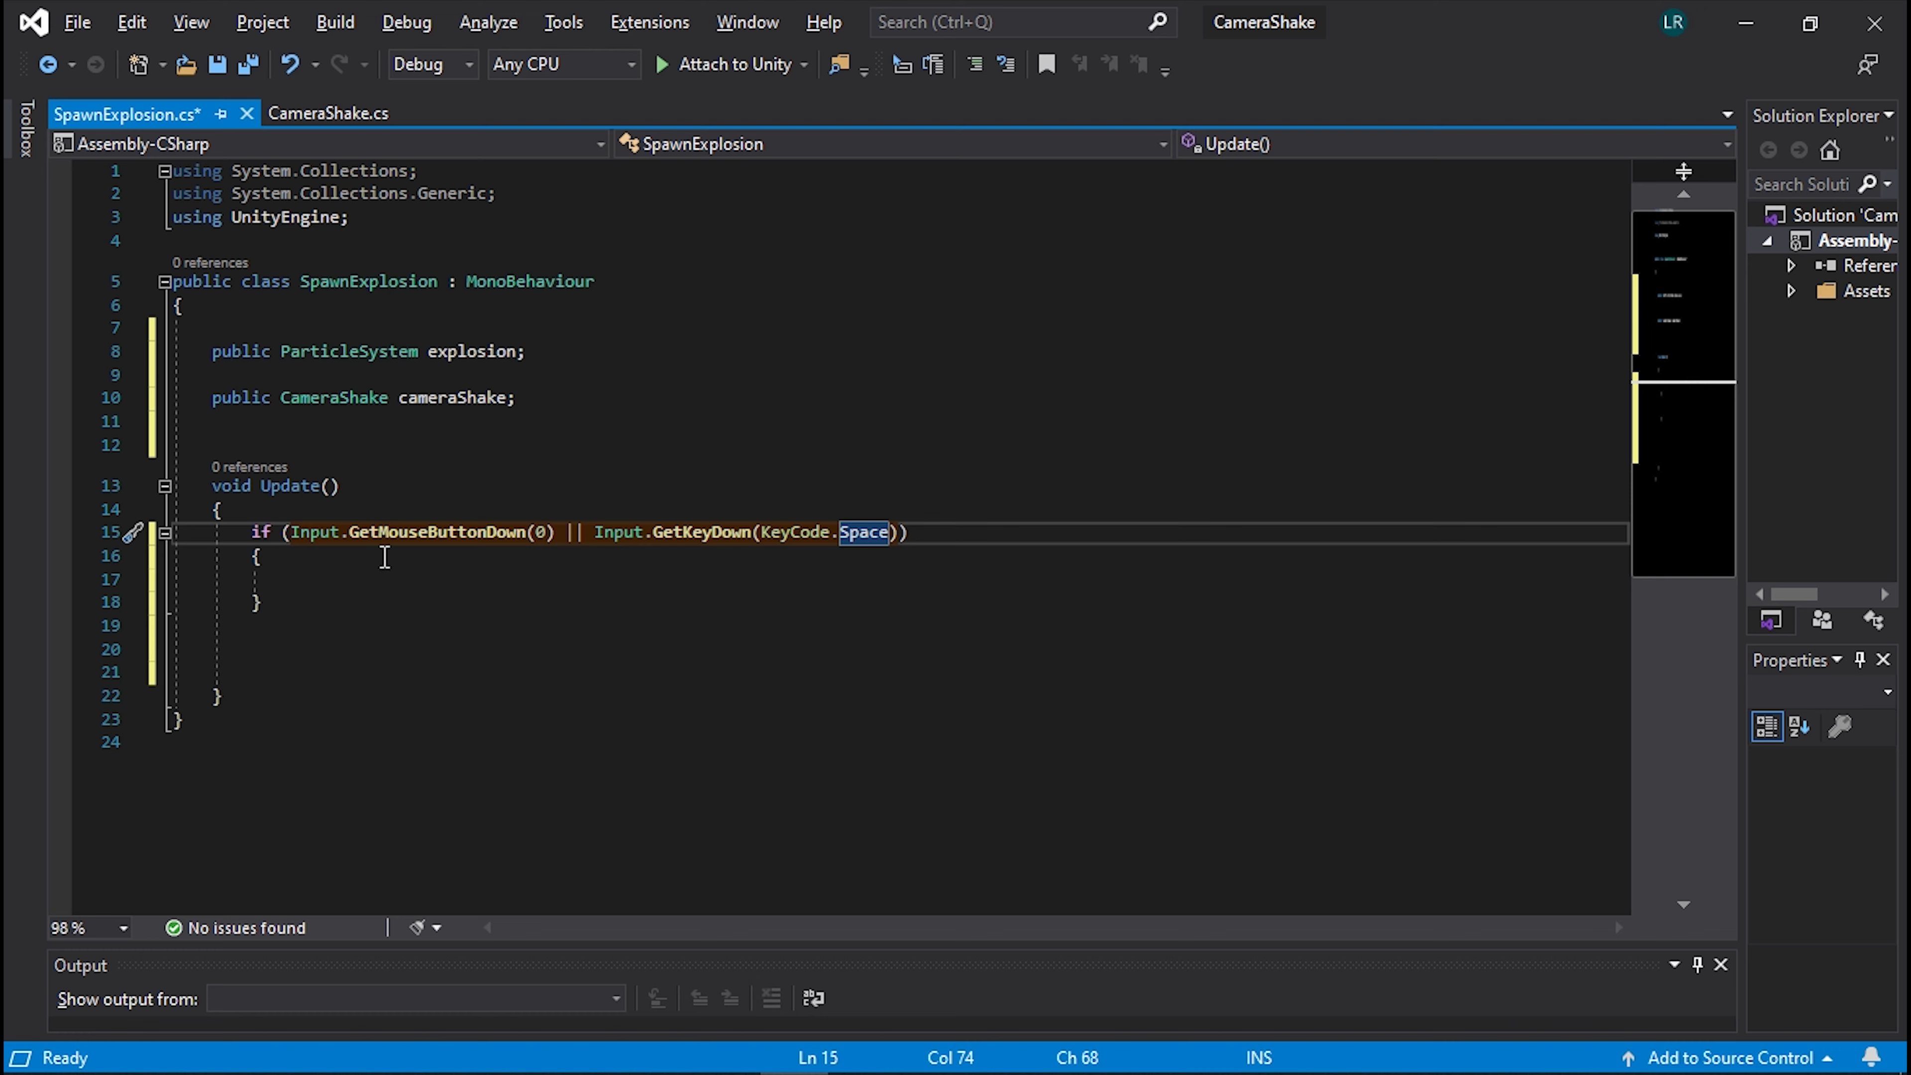
{"action": "mouse_move", "coordinate": [411, 544]}
Call explosion.Play(); inside the if block.
{"action": "left_click", "coordinate": [327, 582]}
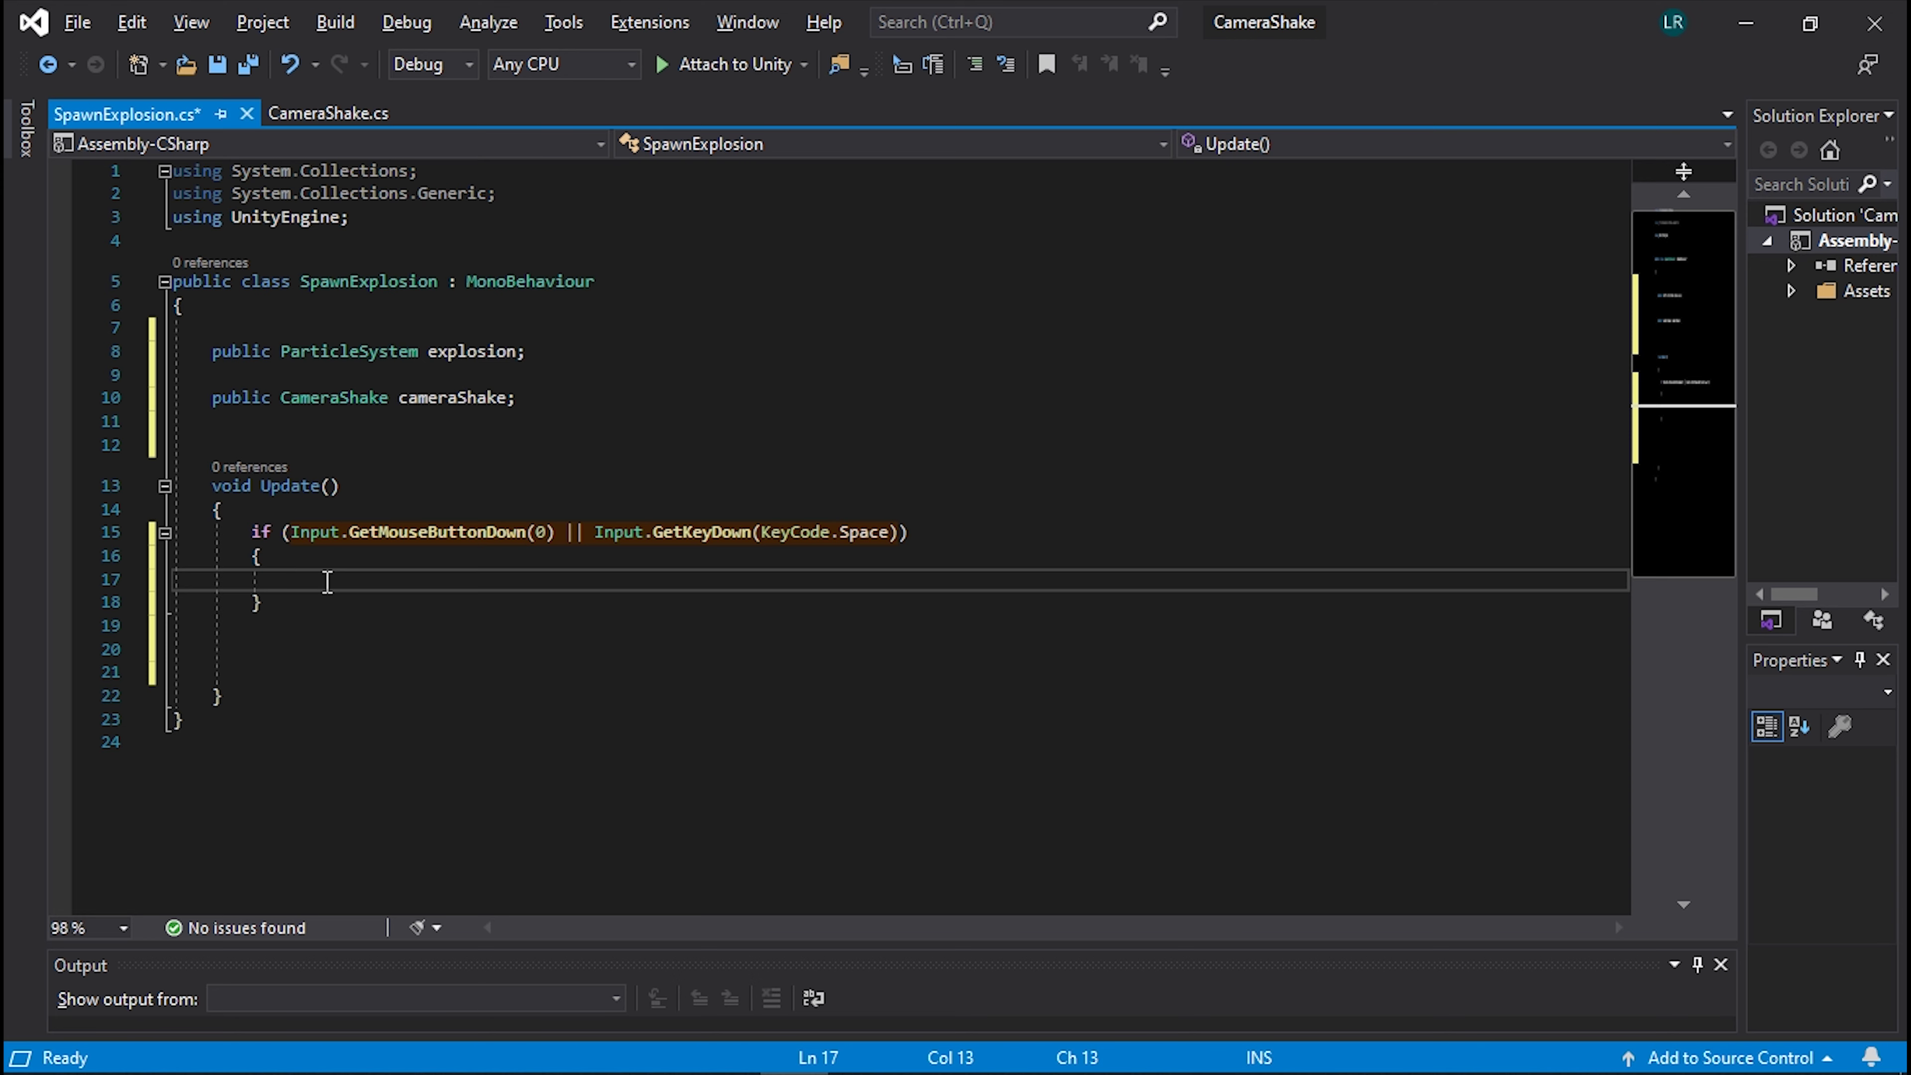
{"action": "key", "text": "Return"}
{"action": "key", "text": "Up"}
{"action": "type", "text": "xp"}
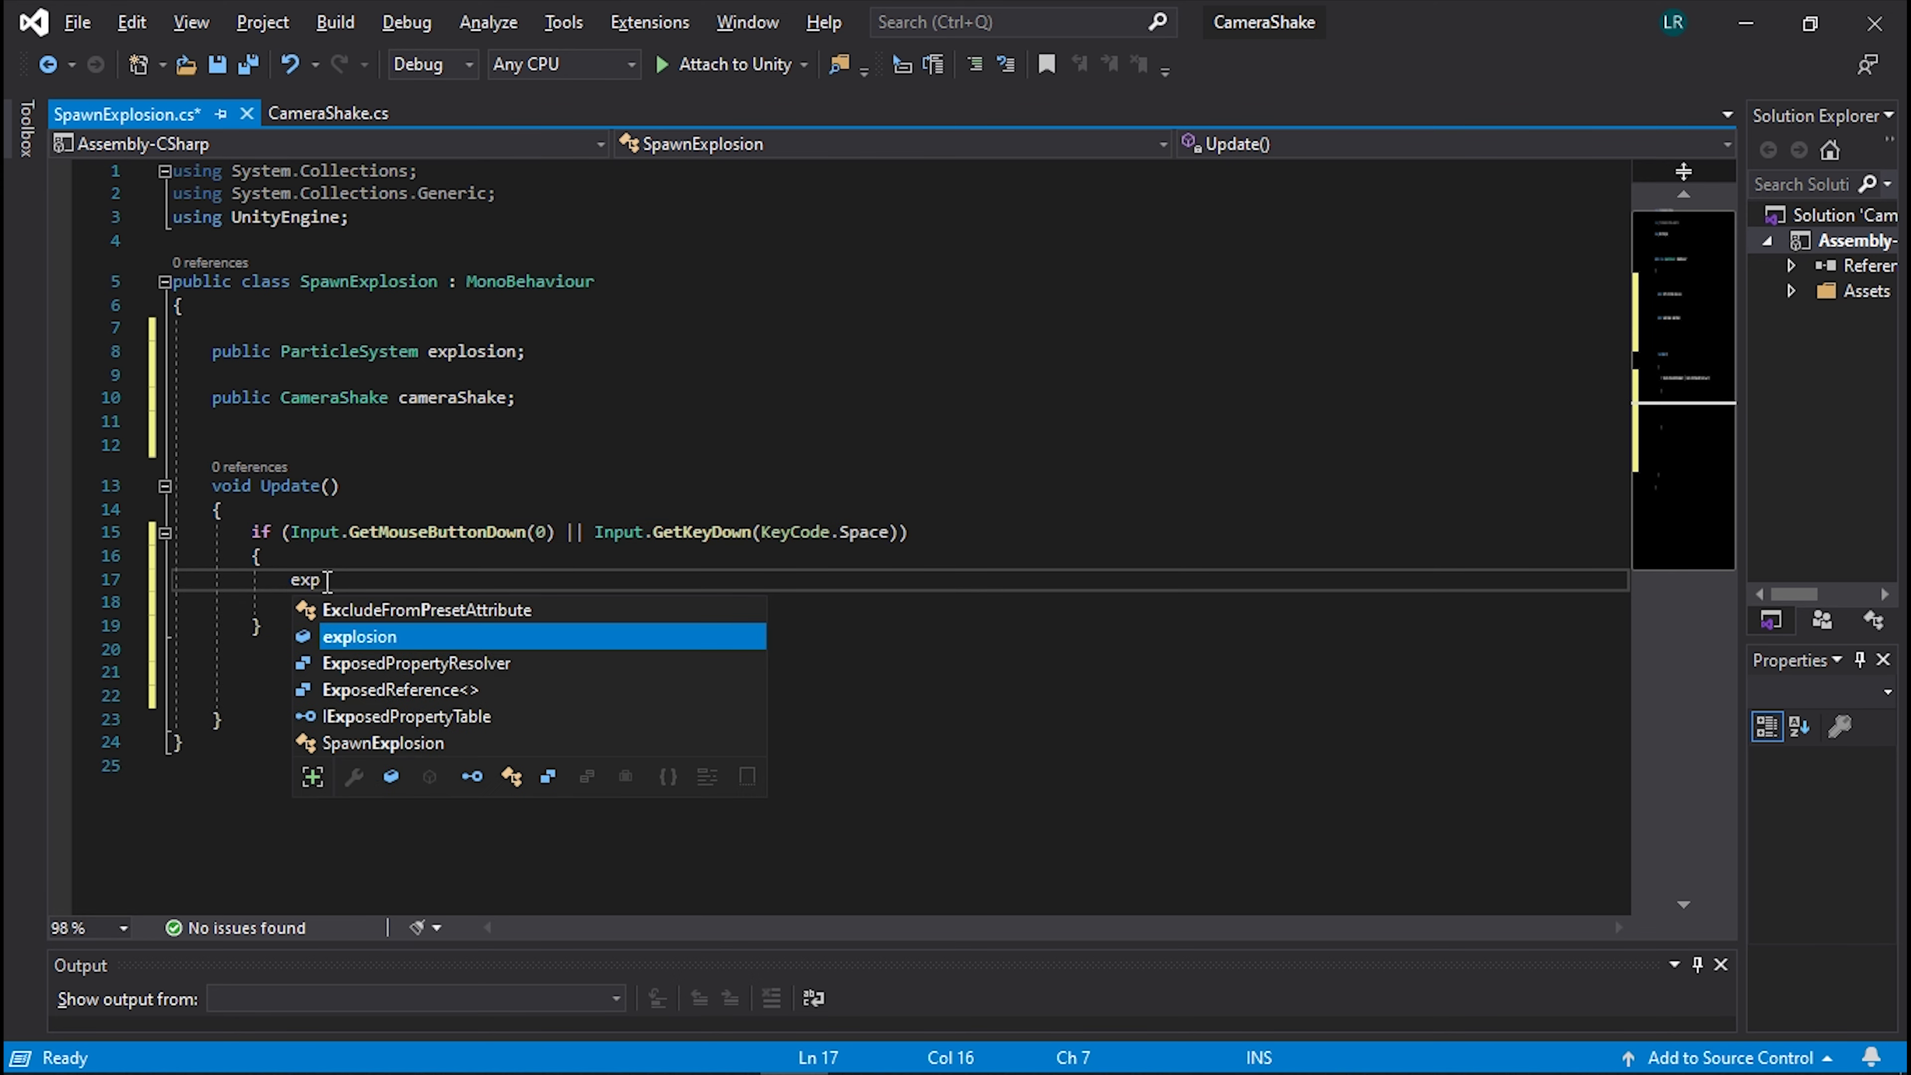
{"action": "type", "text": "lo"}
{"action": "key", "text": "Tab"}
{"action": "type", "text": ".pl"}
{"action": "key", "text": "Tab"}
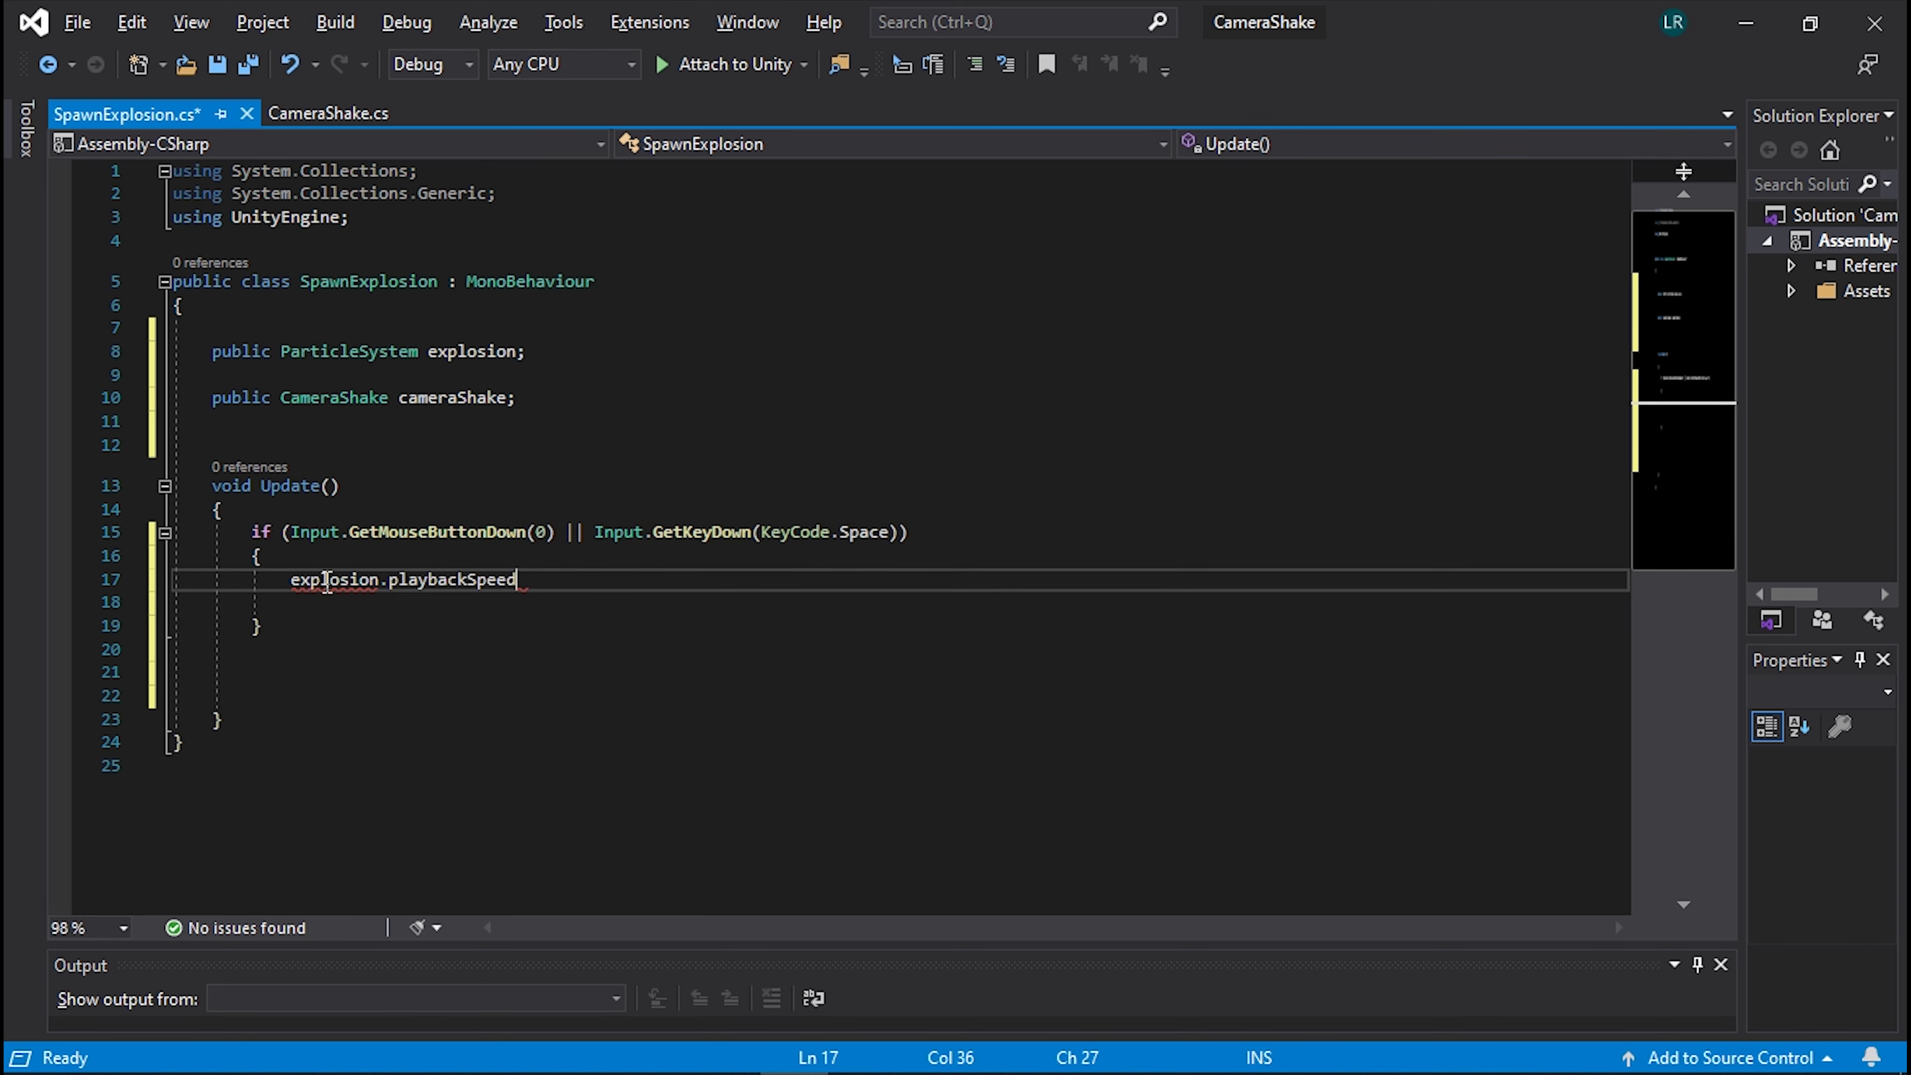
{"action": "key", "text": "BackSpace"}
{"action": "key", "text": "BackSpace"}
{"action": "key", "text": "BackSpace"}
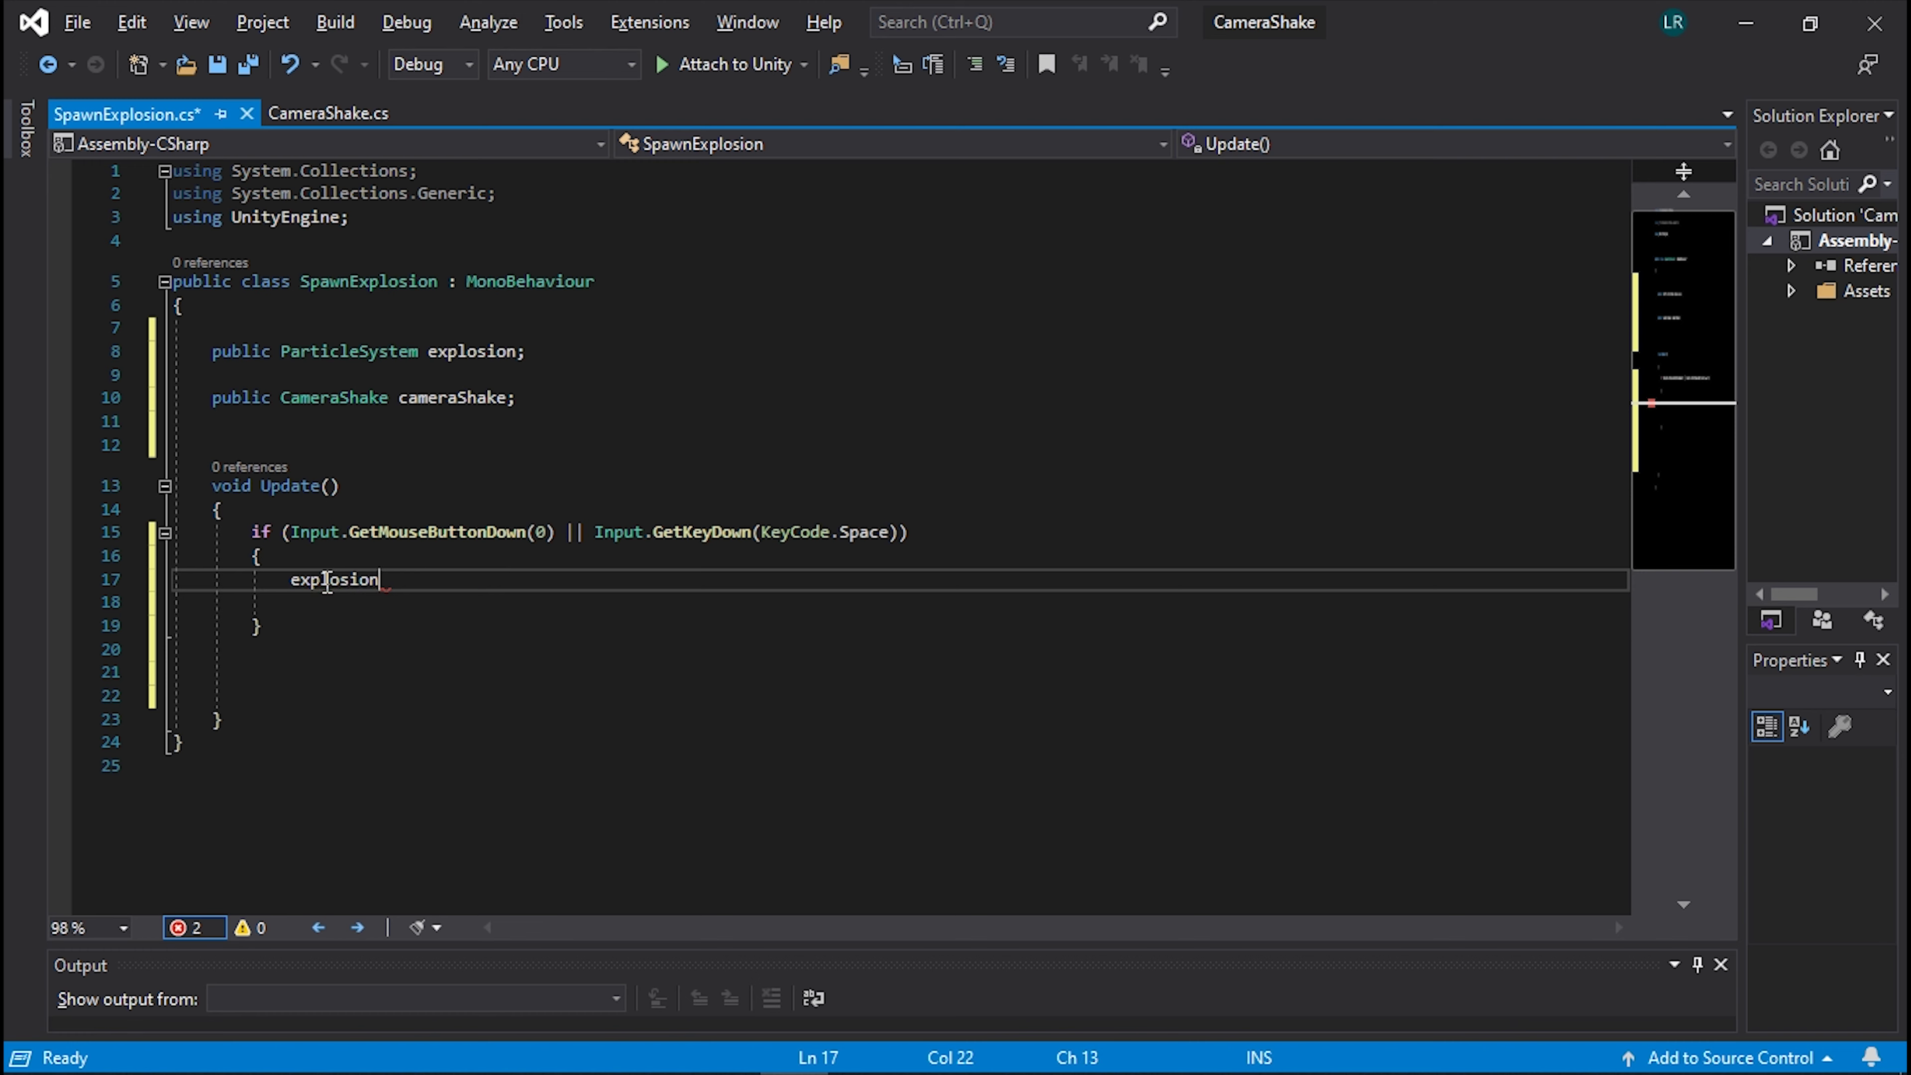
{"action": "type", "text": ".pla"}
{"action": "key", "text": "Tab"}
{"action": "type", "text": "();"}
{"action": "key", "text": "Return"}
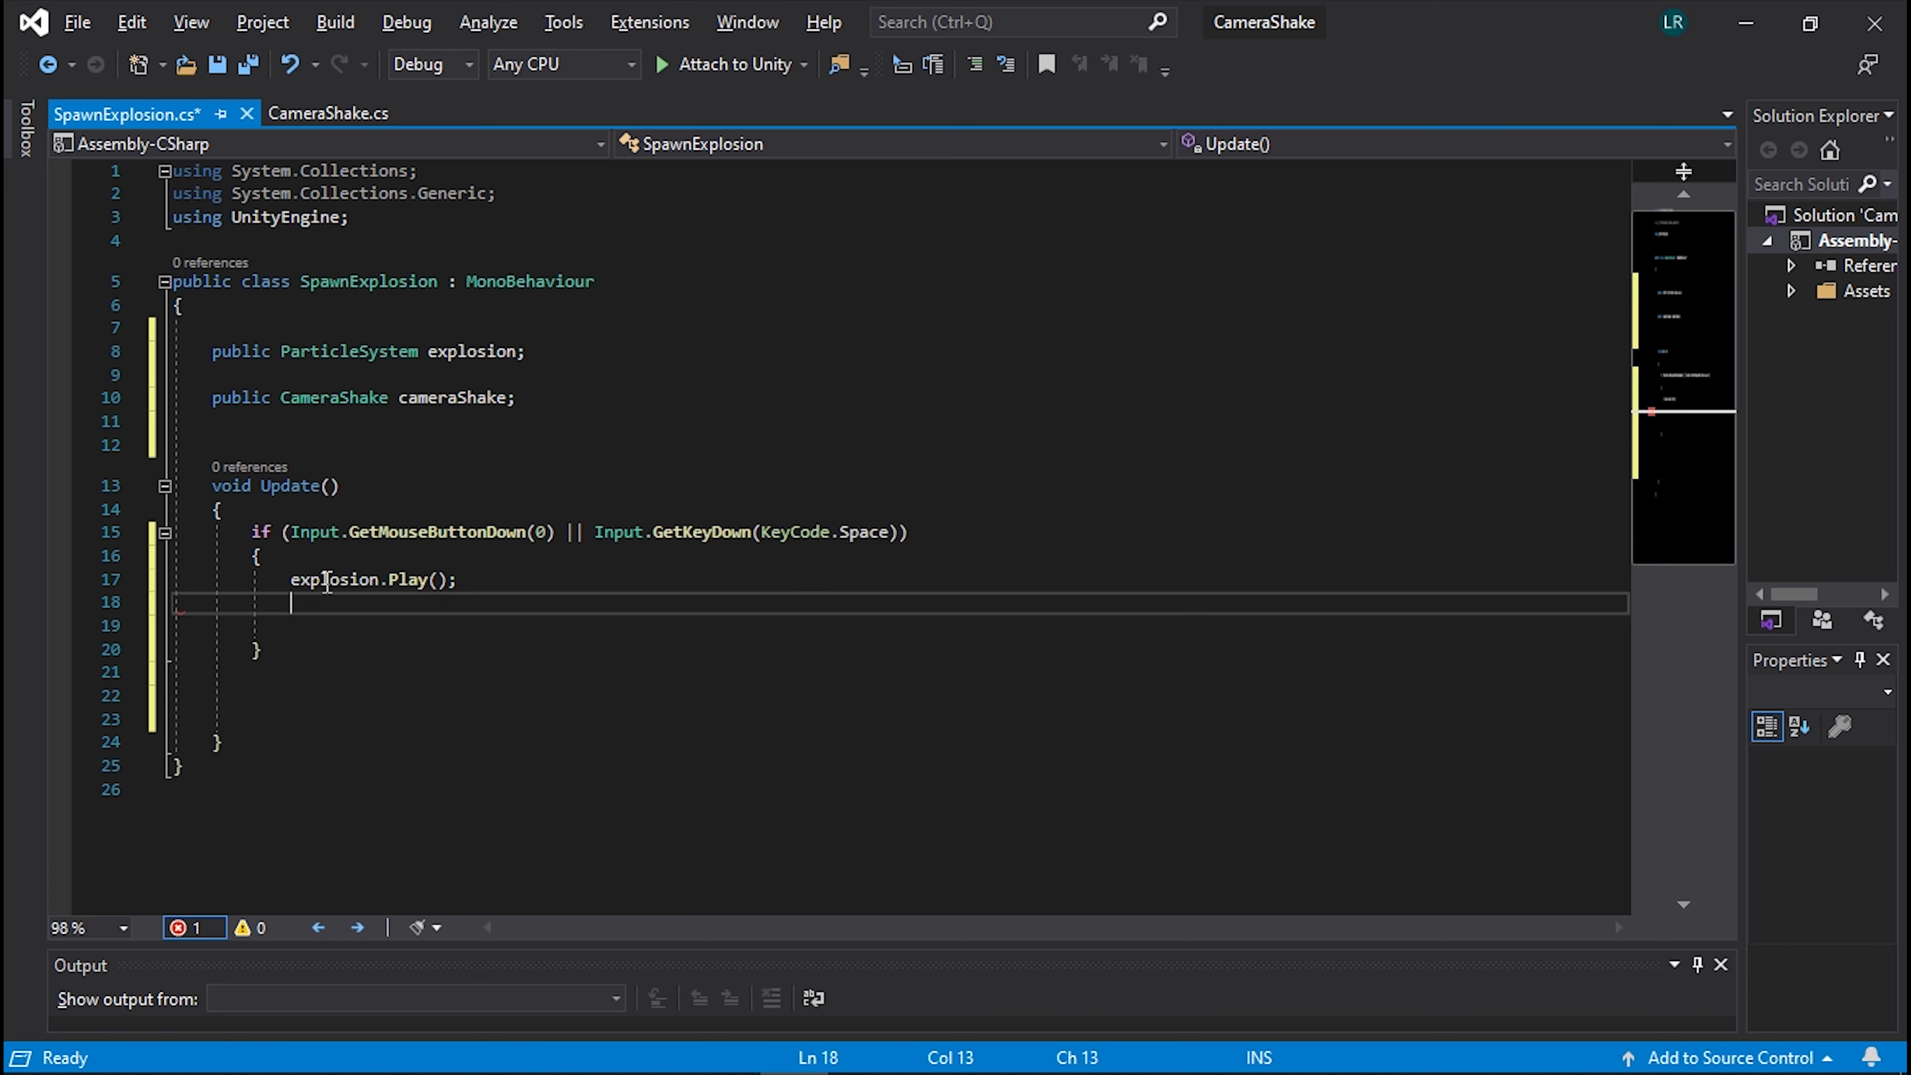
Begin a StartCoroutine(cameraShake.Shake call on the next line.
{"action": "key", "text": "Return"}
{"action": "type", "text": "stra"}
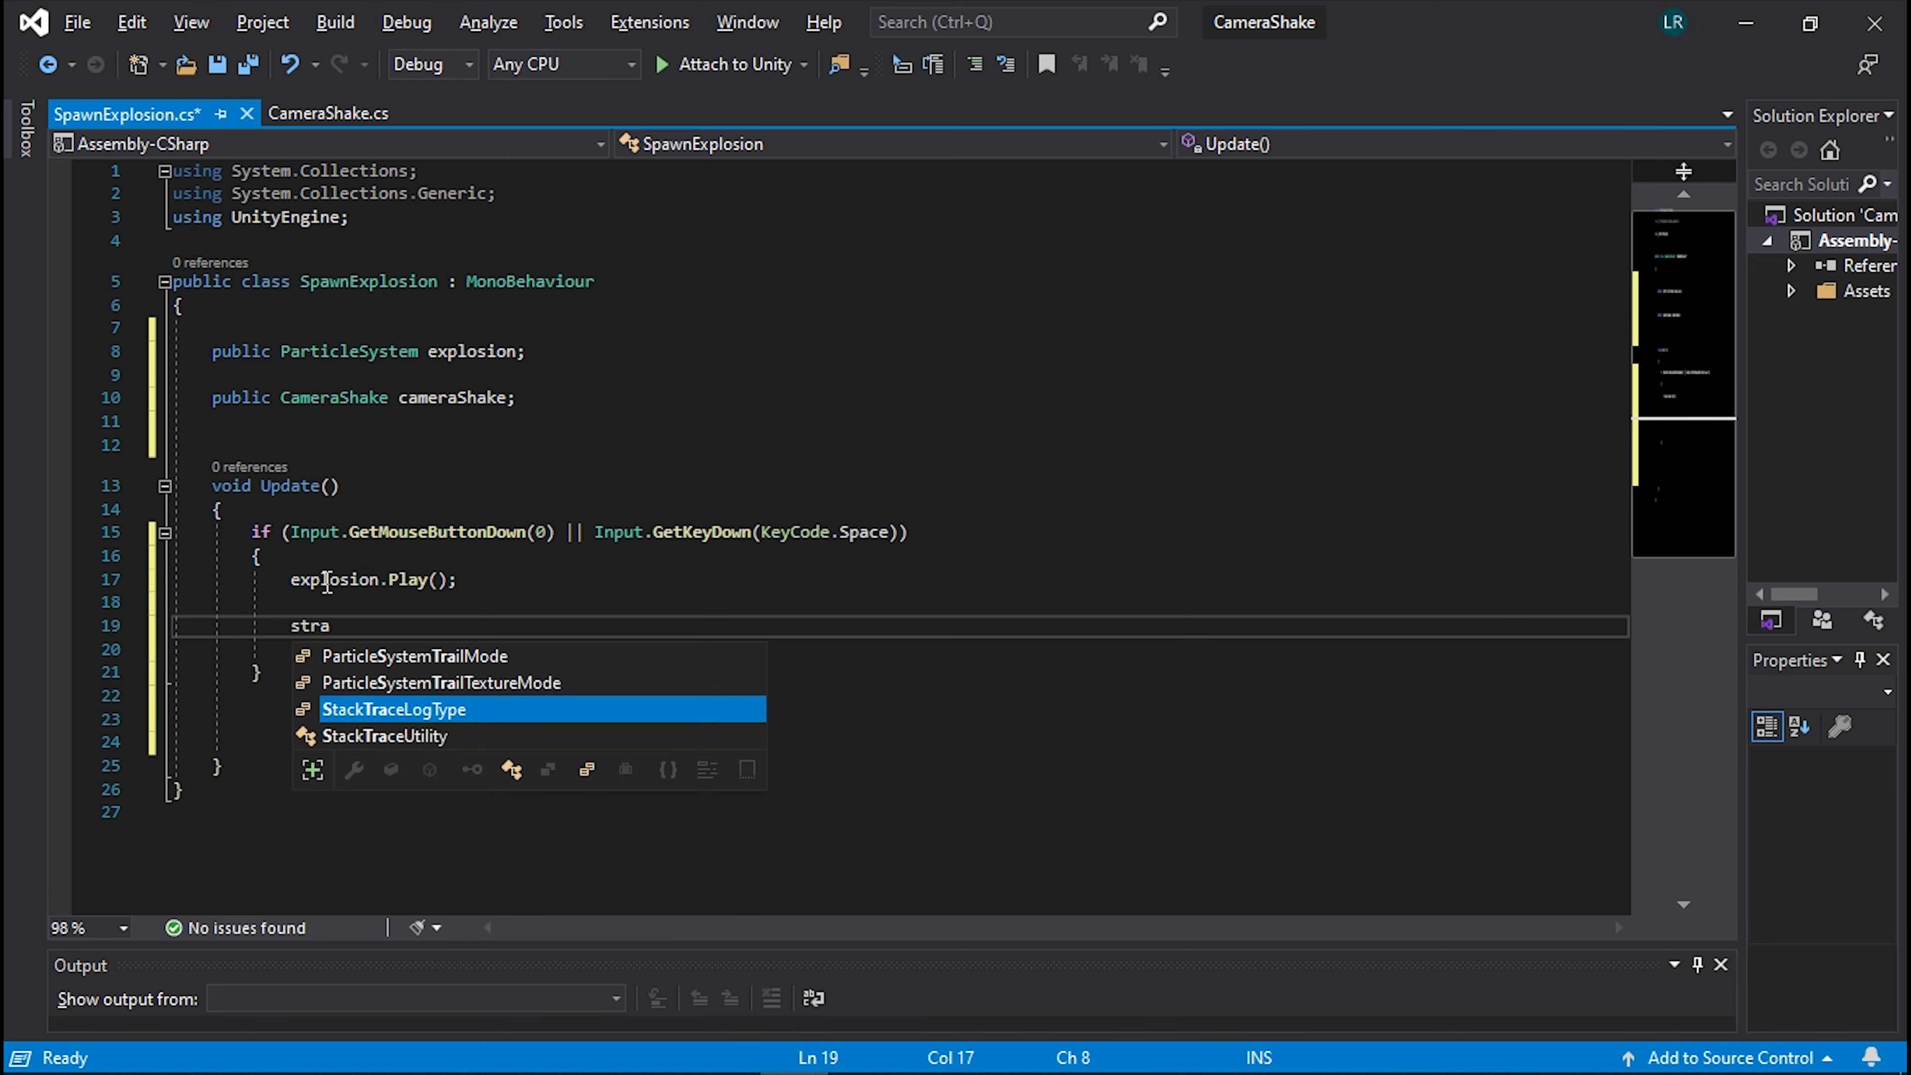
{"action": "key", "text": "BackSpace"}
{"action": "key", "text": "BackSpace"}
{"action": "key", "text": "BackSpace"}
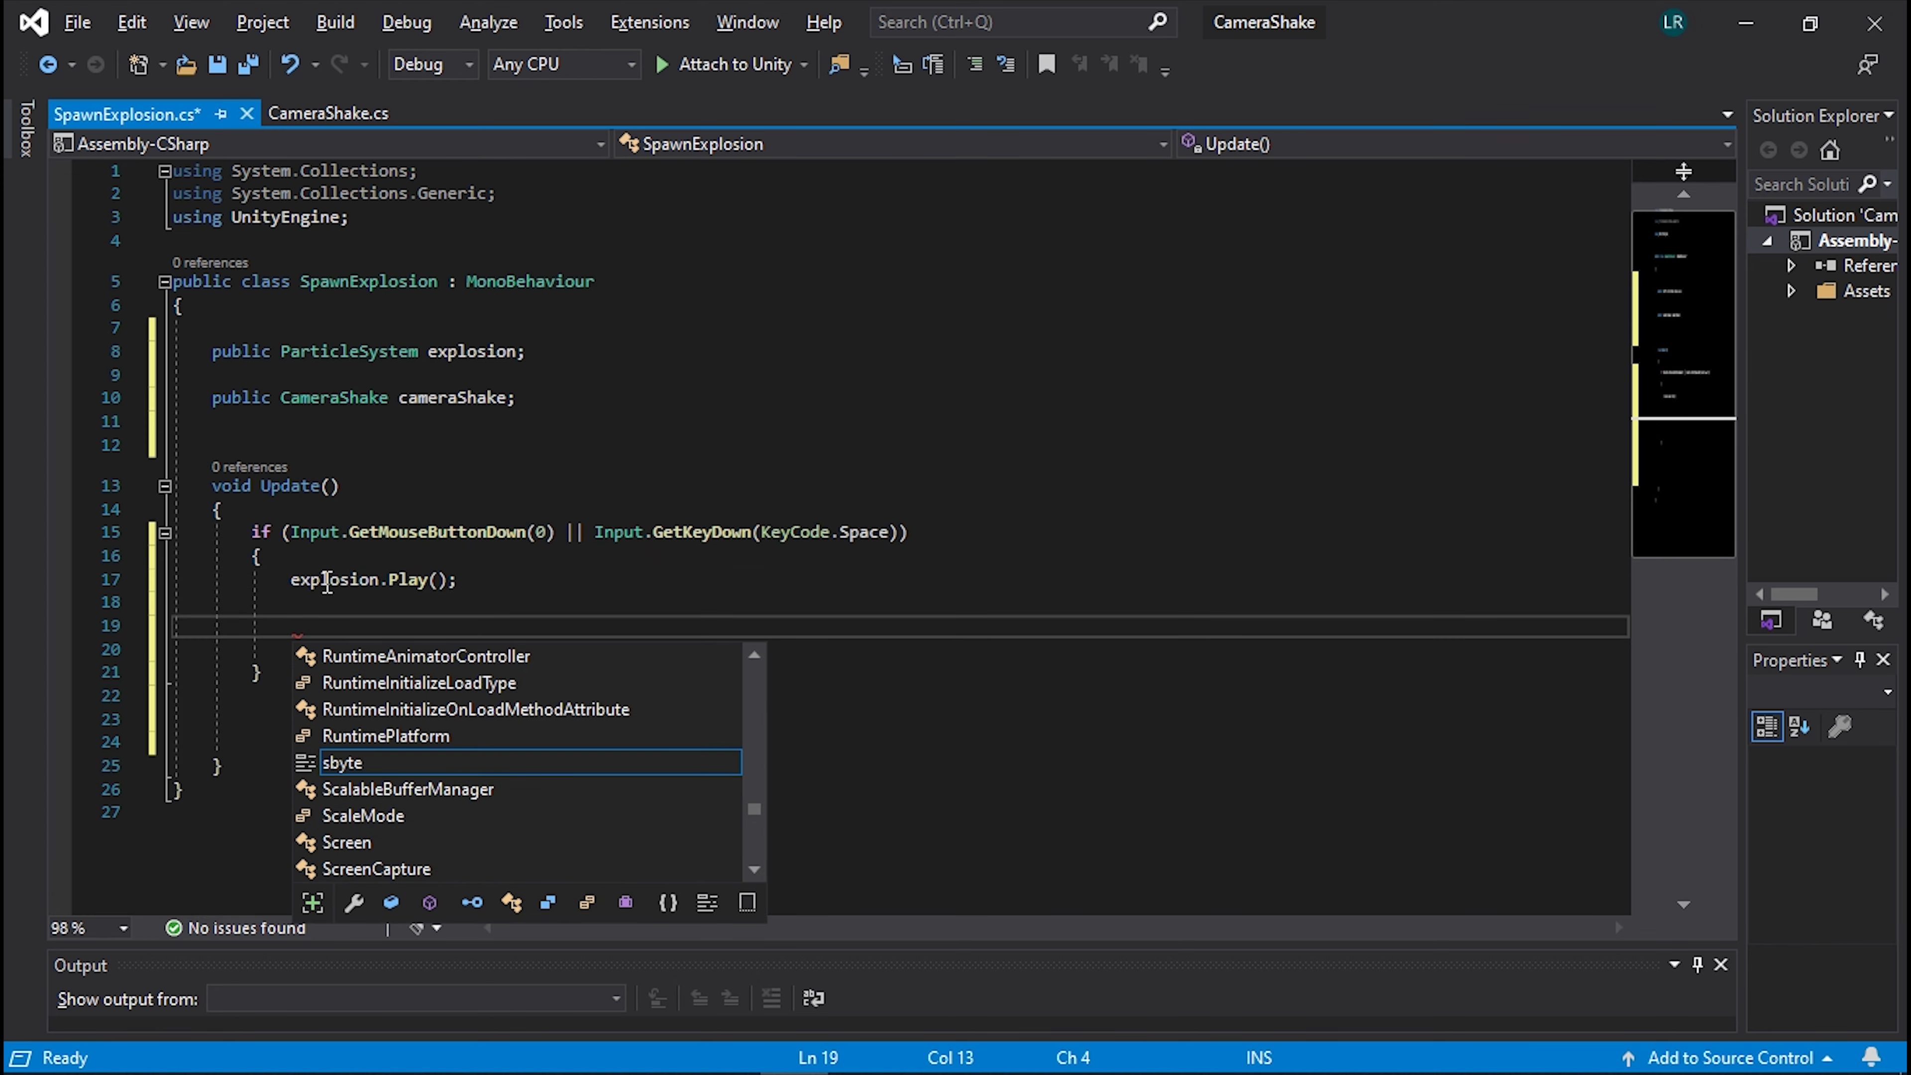
{"action": "type", "text": "star"}
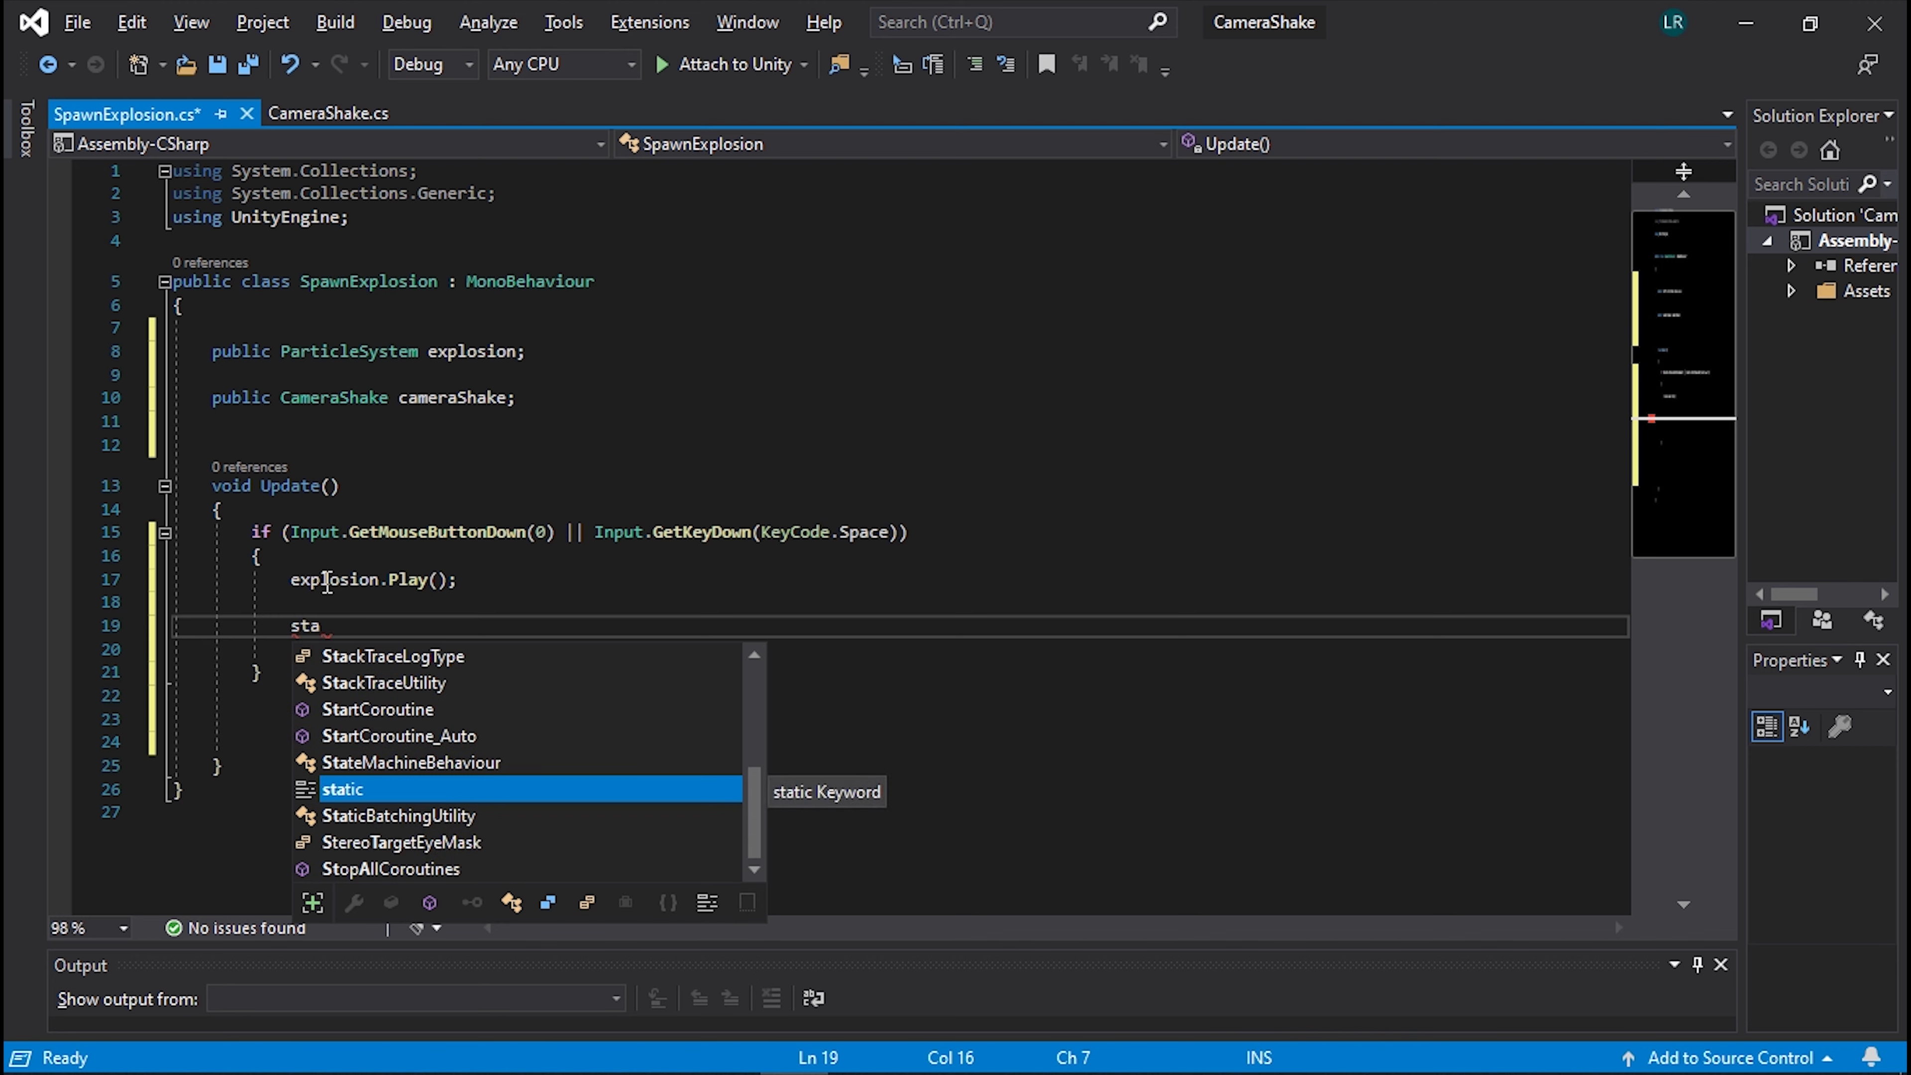
{"action": "type", "text": "t"}
{"action": "key", "text": "Tab"}
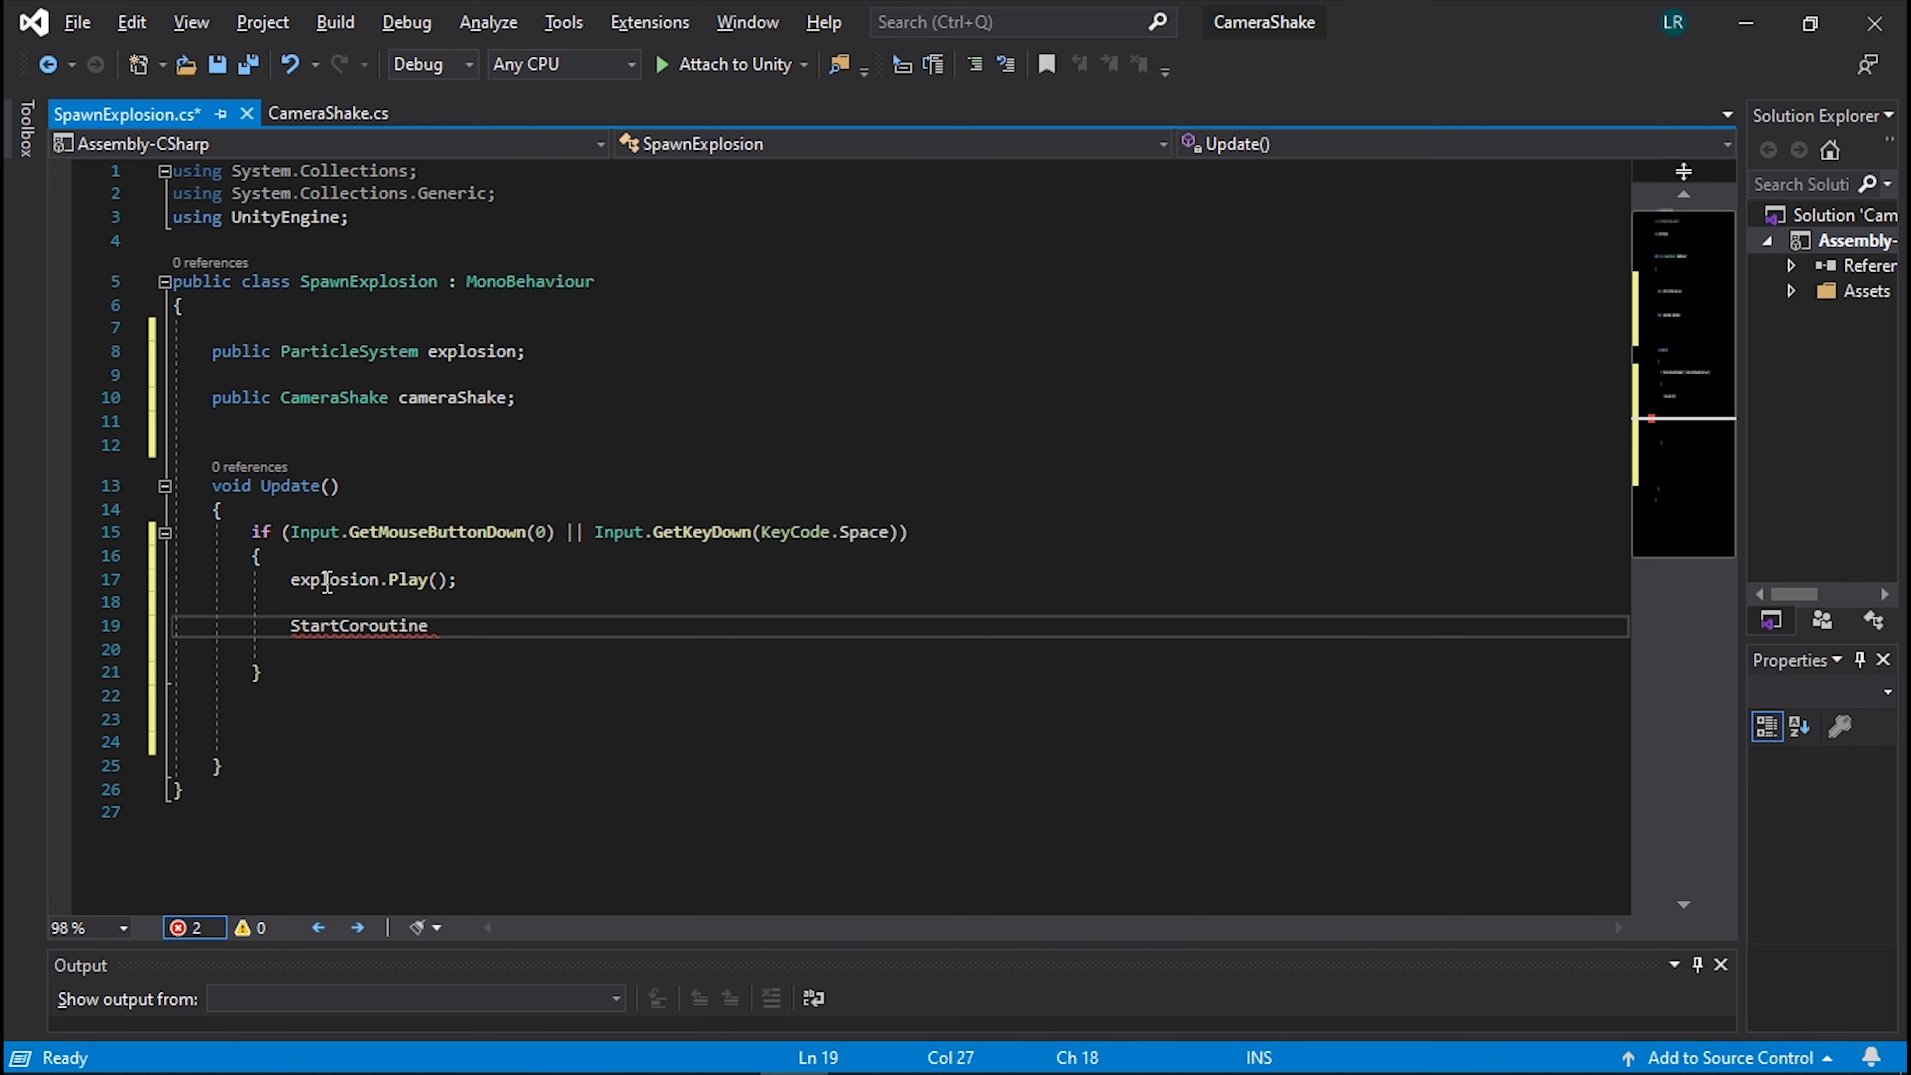
{"action": "type", "text": "("}
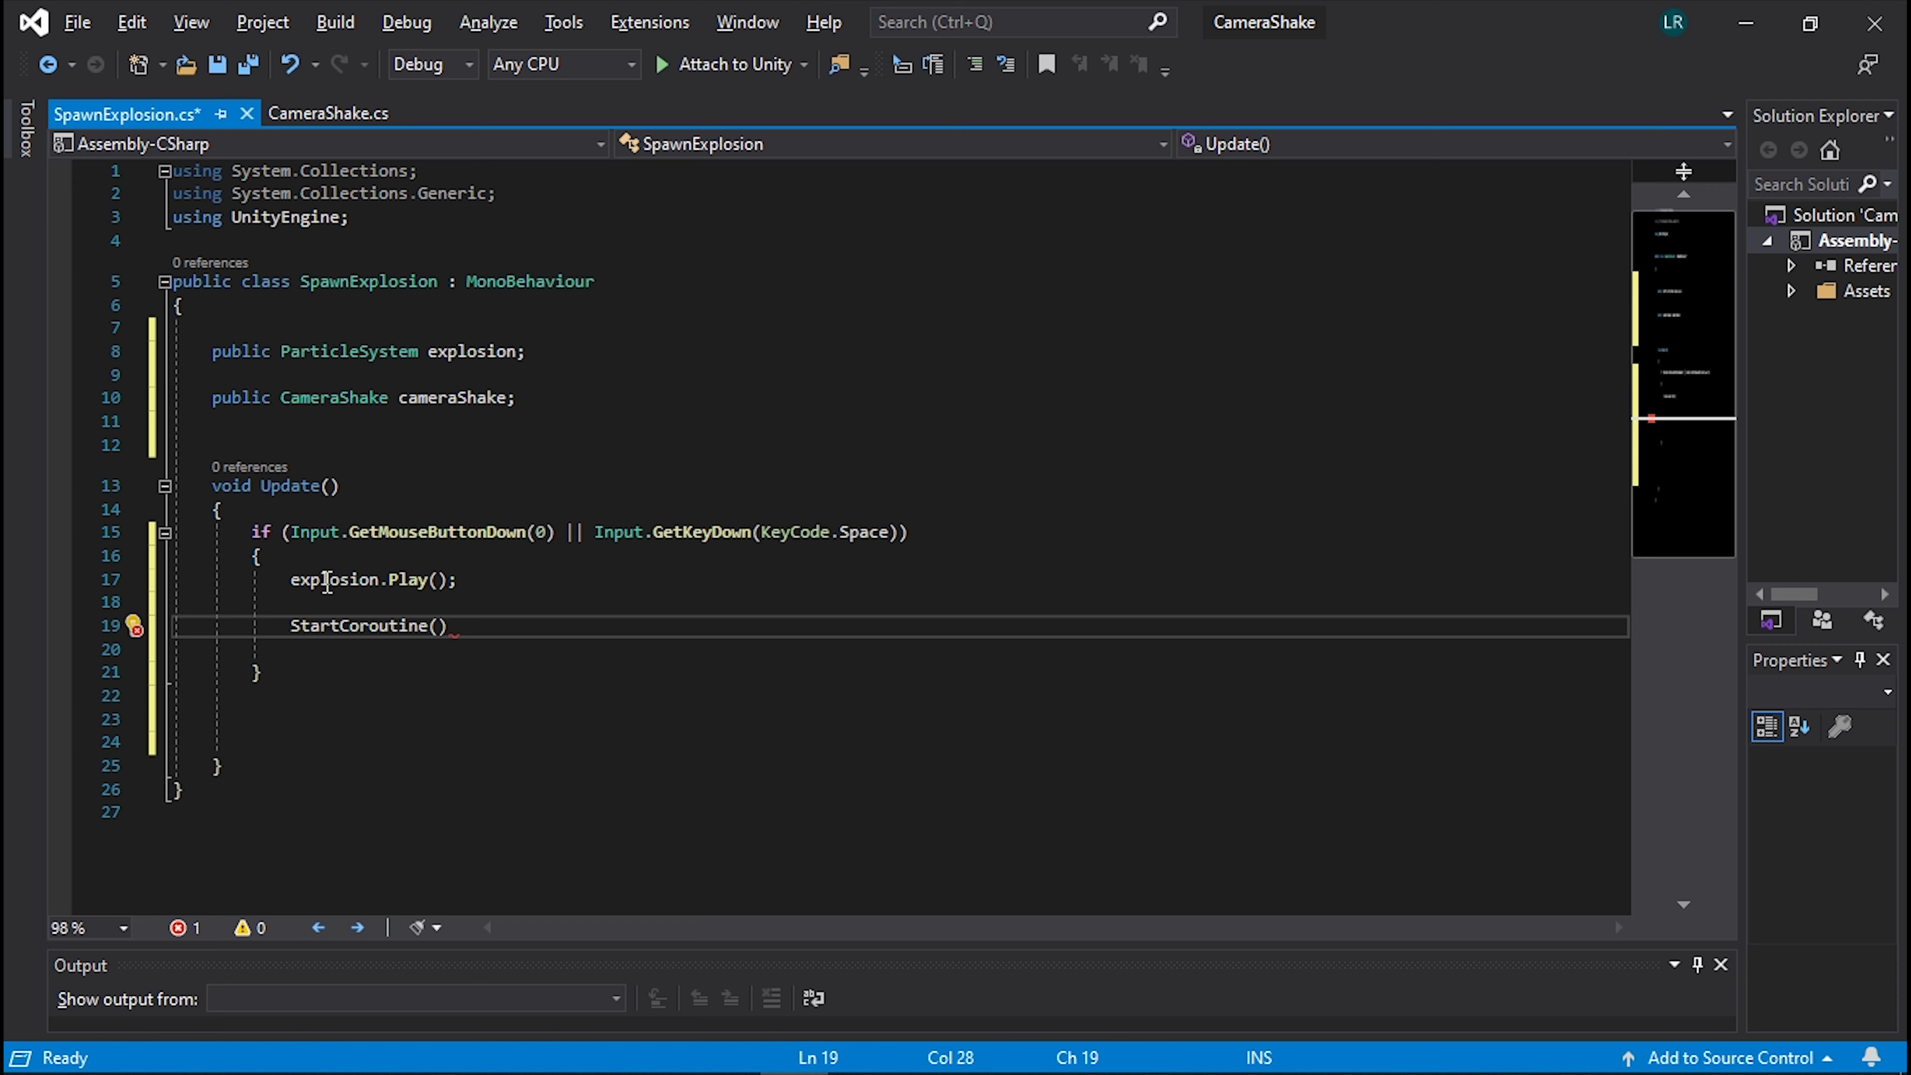
{"action": "type", "text": "came"}
{"action": "key", "text": "Tab"}
{"action": "type", "text": ".s"}
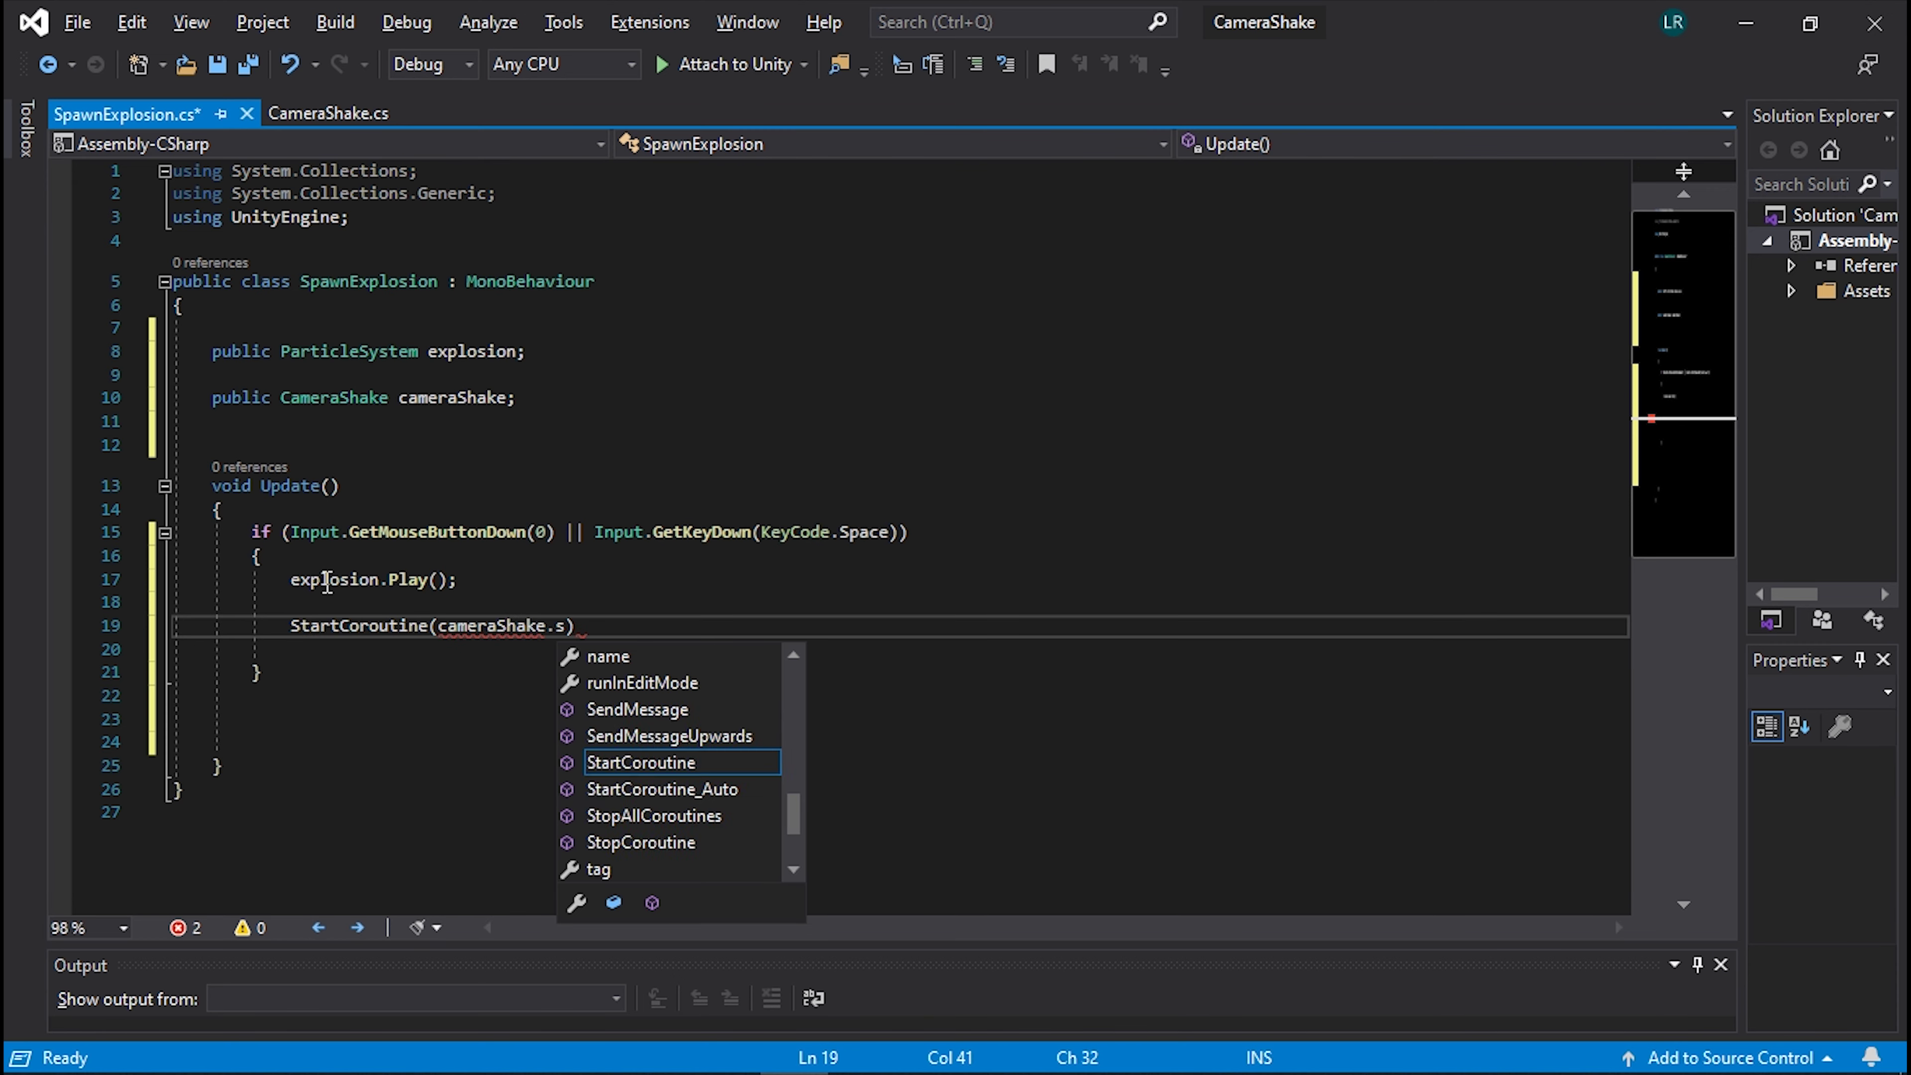
{"action": "key", "text": "BackSpace"}
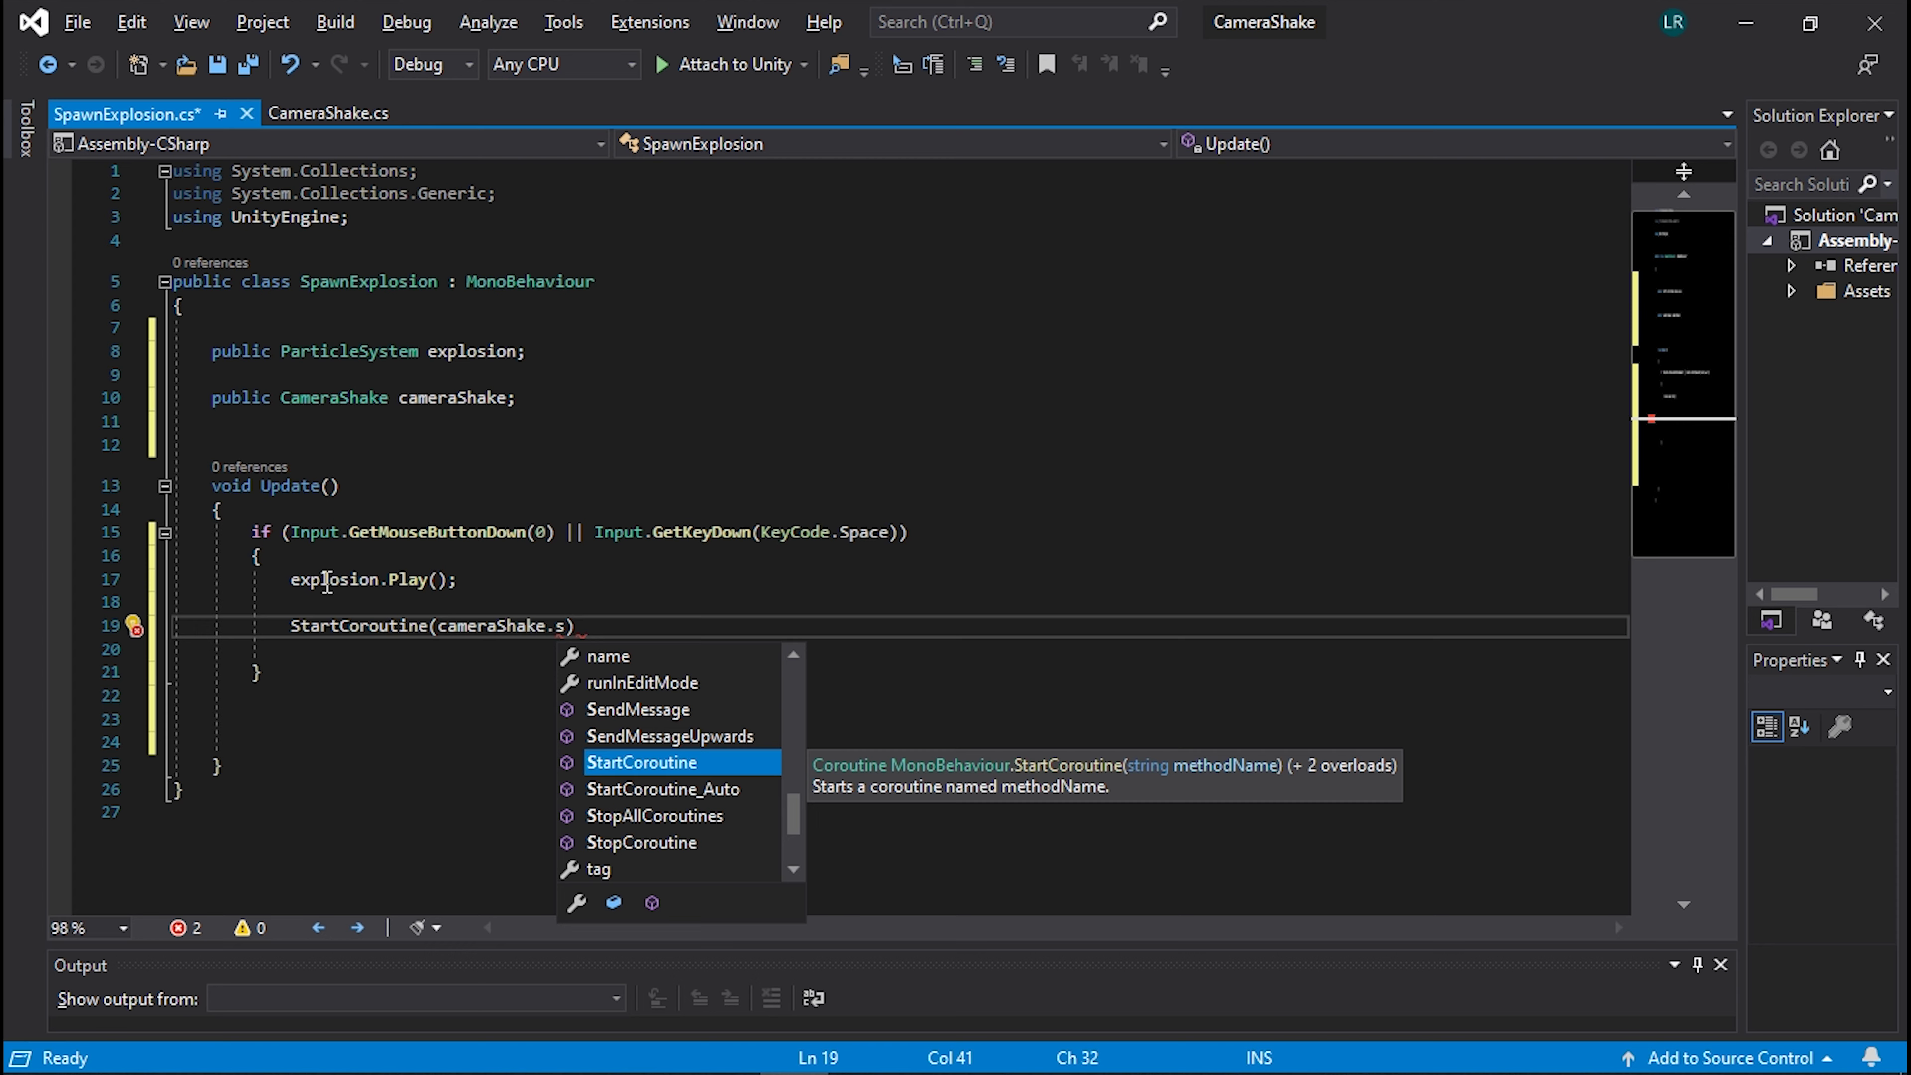
{"action": "type", "text": "hake"}
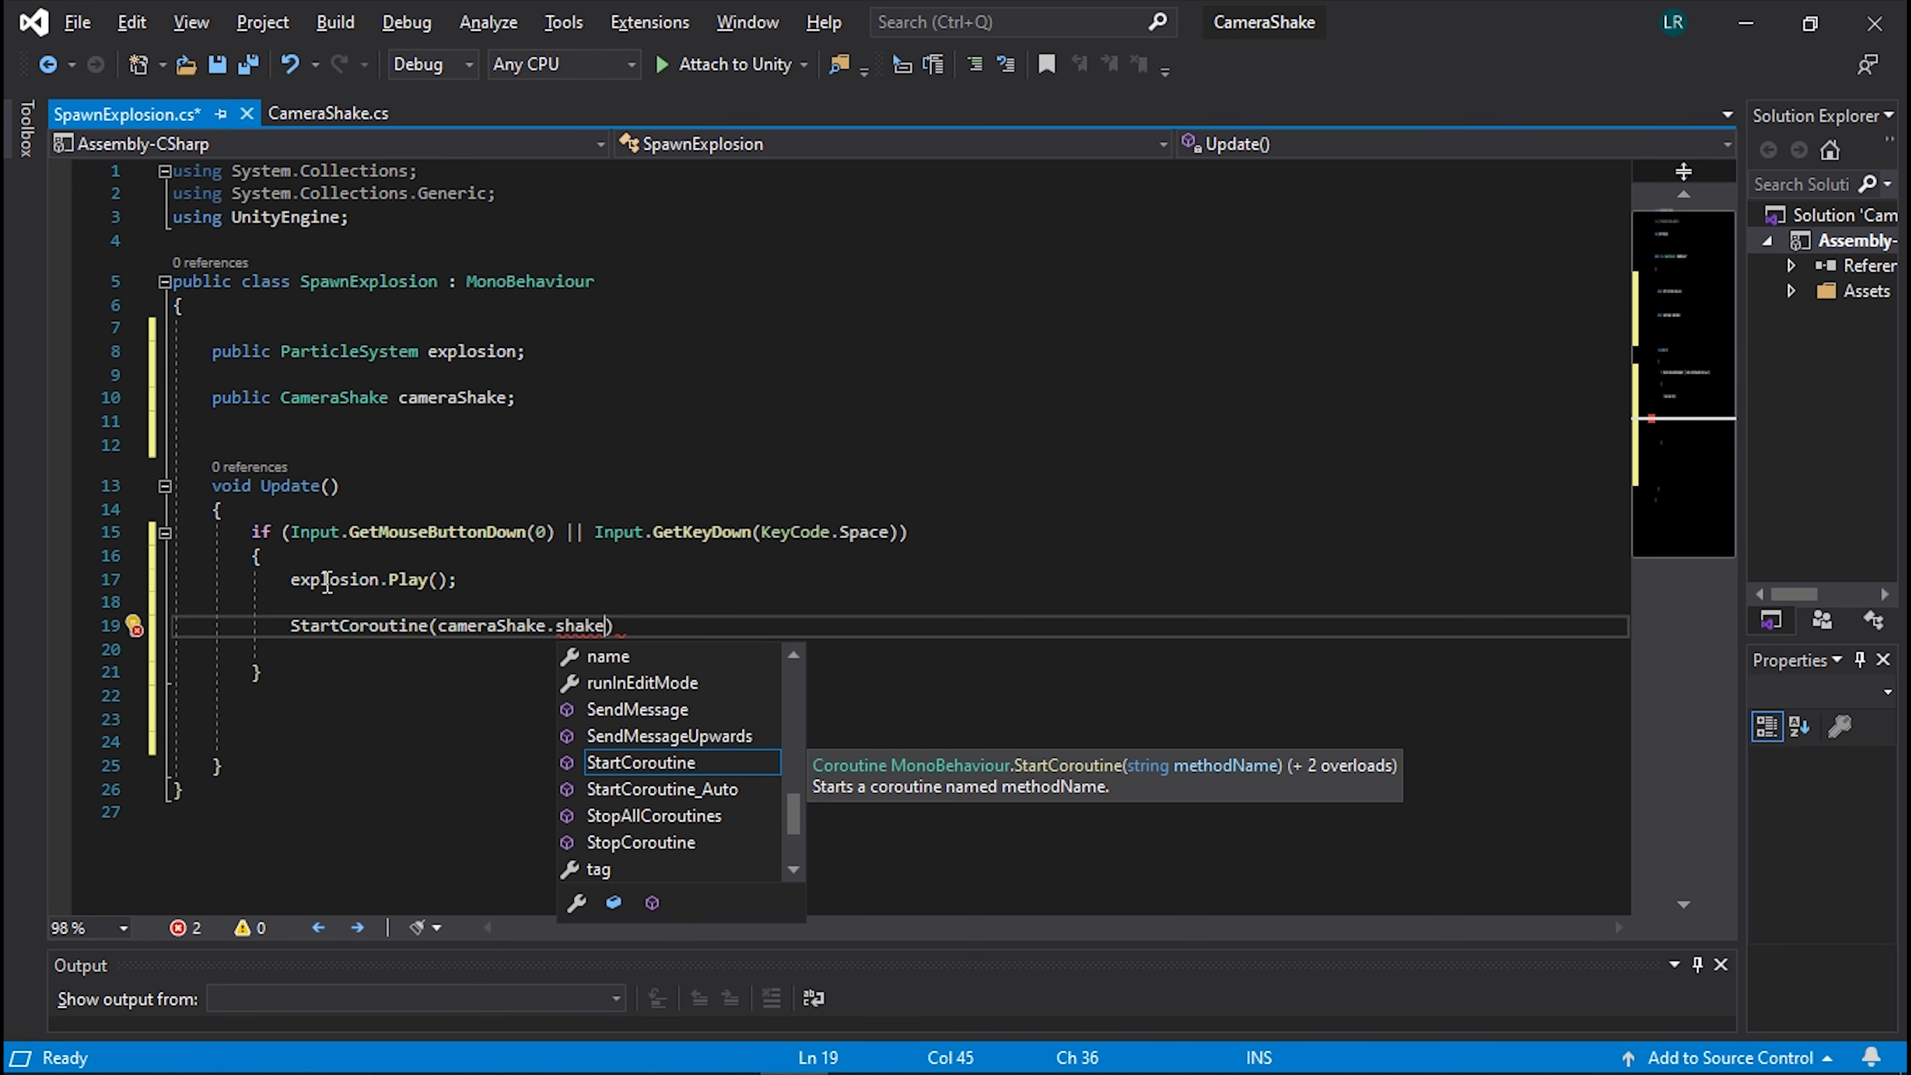
{"action": "key", "text": "BackSpace"}
{"action": "key", "text": "BackSpace"}
Make the Shake() coroutine public in CameraShake.cs and save it.
{"action": "left_click", "coordinate": [328, 113]}
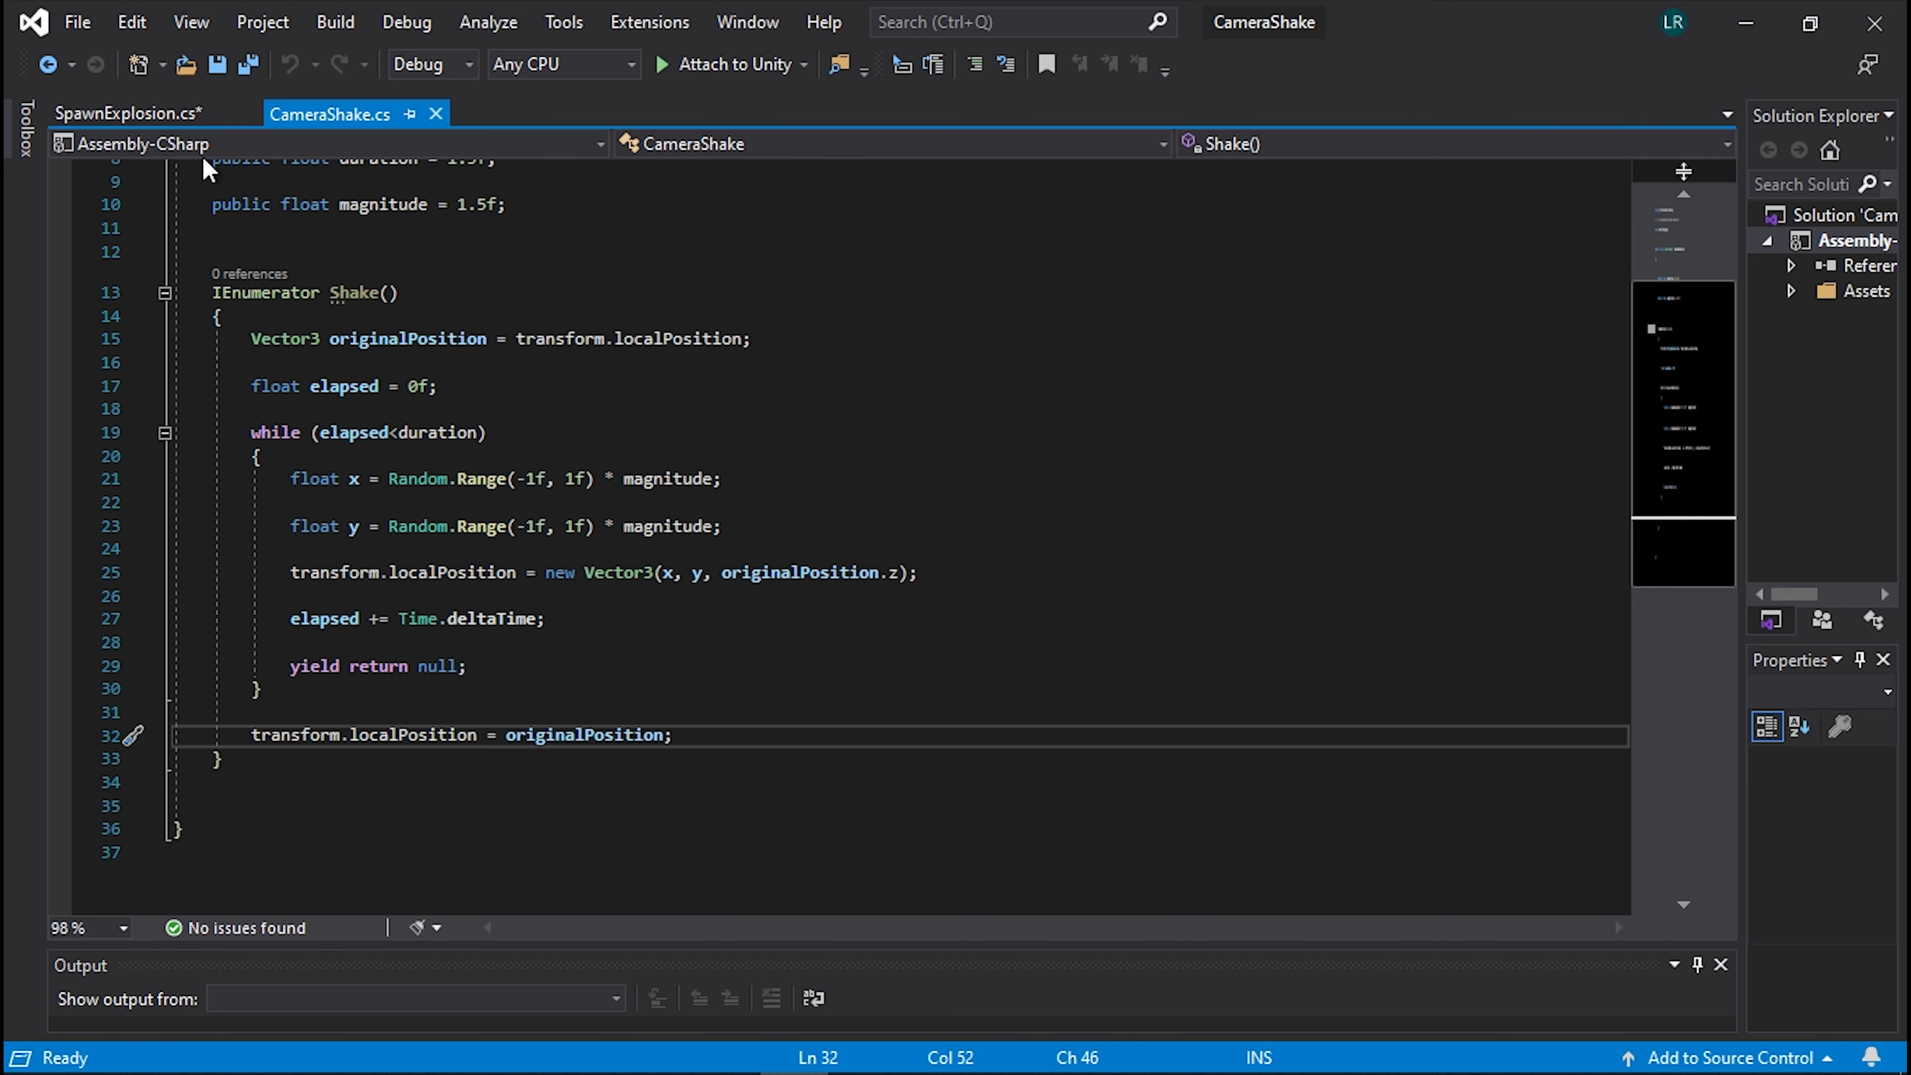
{"action": "left_click", "coordinate": [213, 293]}
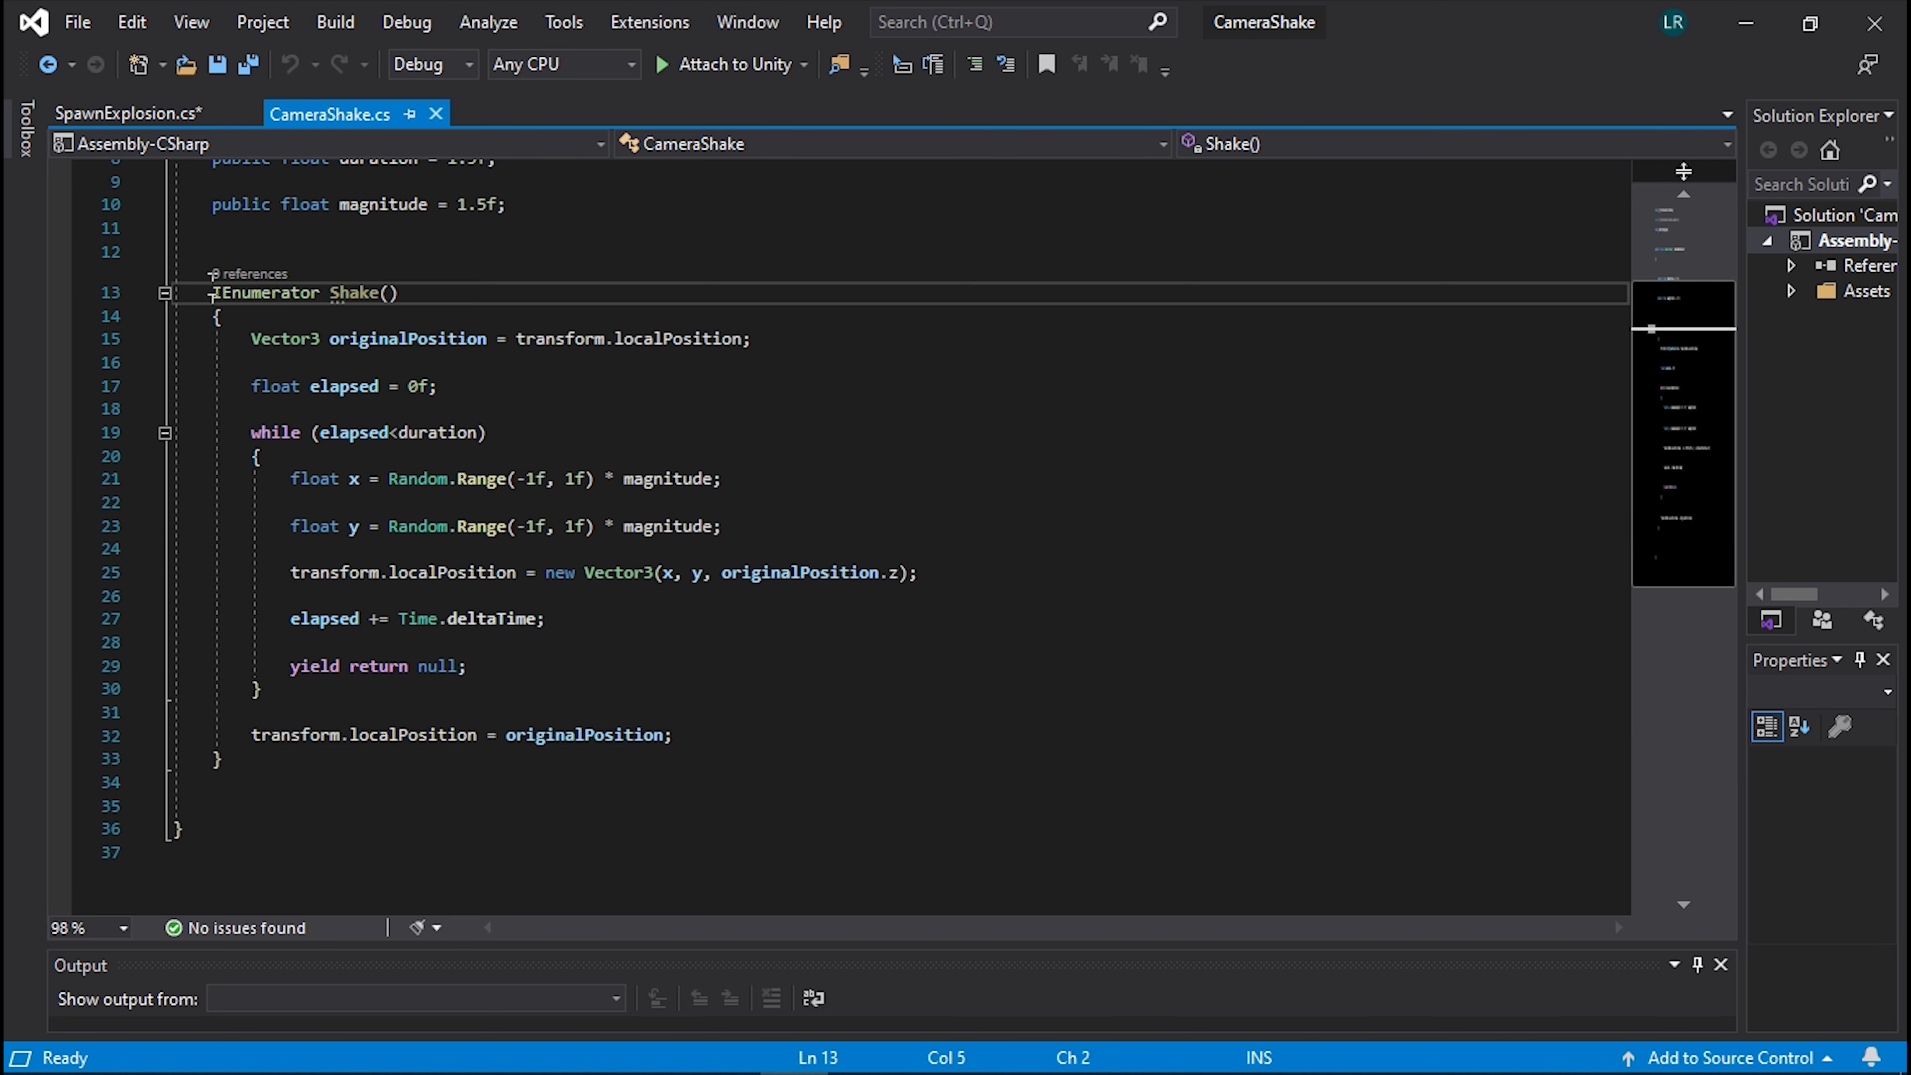
{"action": "key", "text": "shift+Right"}
{"action": "key", "text": "shift+Right"}
{"action": "key", "text": "shift+Right"}
{"action": "key", "text": "shift+Right"}
{"action": "key", "text": "shift+Right"}
{"action": "key", "text": "shift+Right"}
{"action": "key", "text": "Left"}
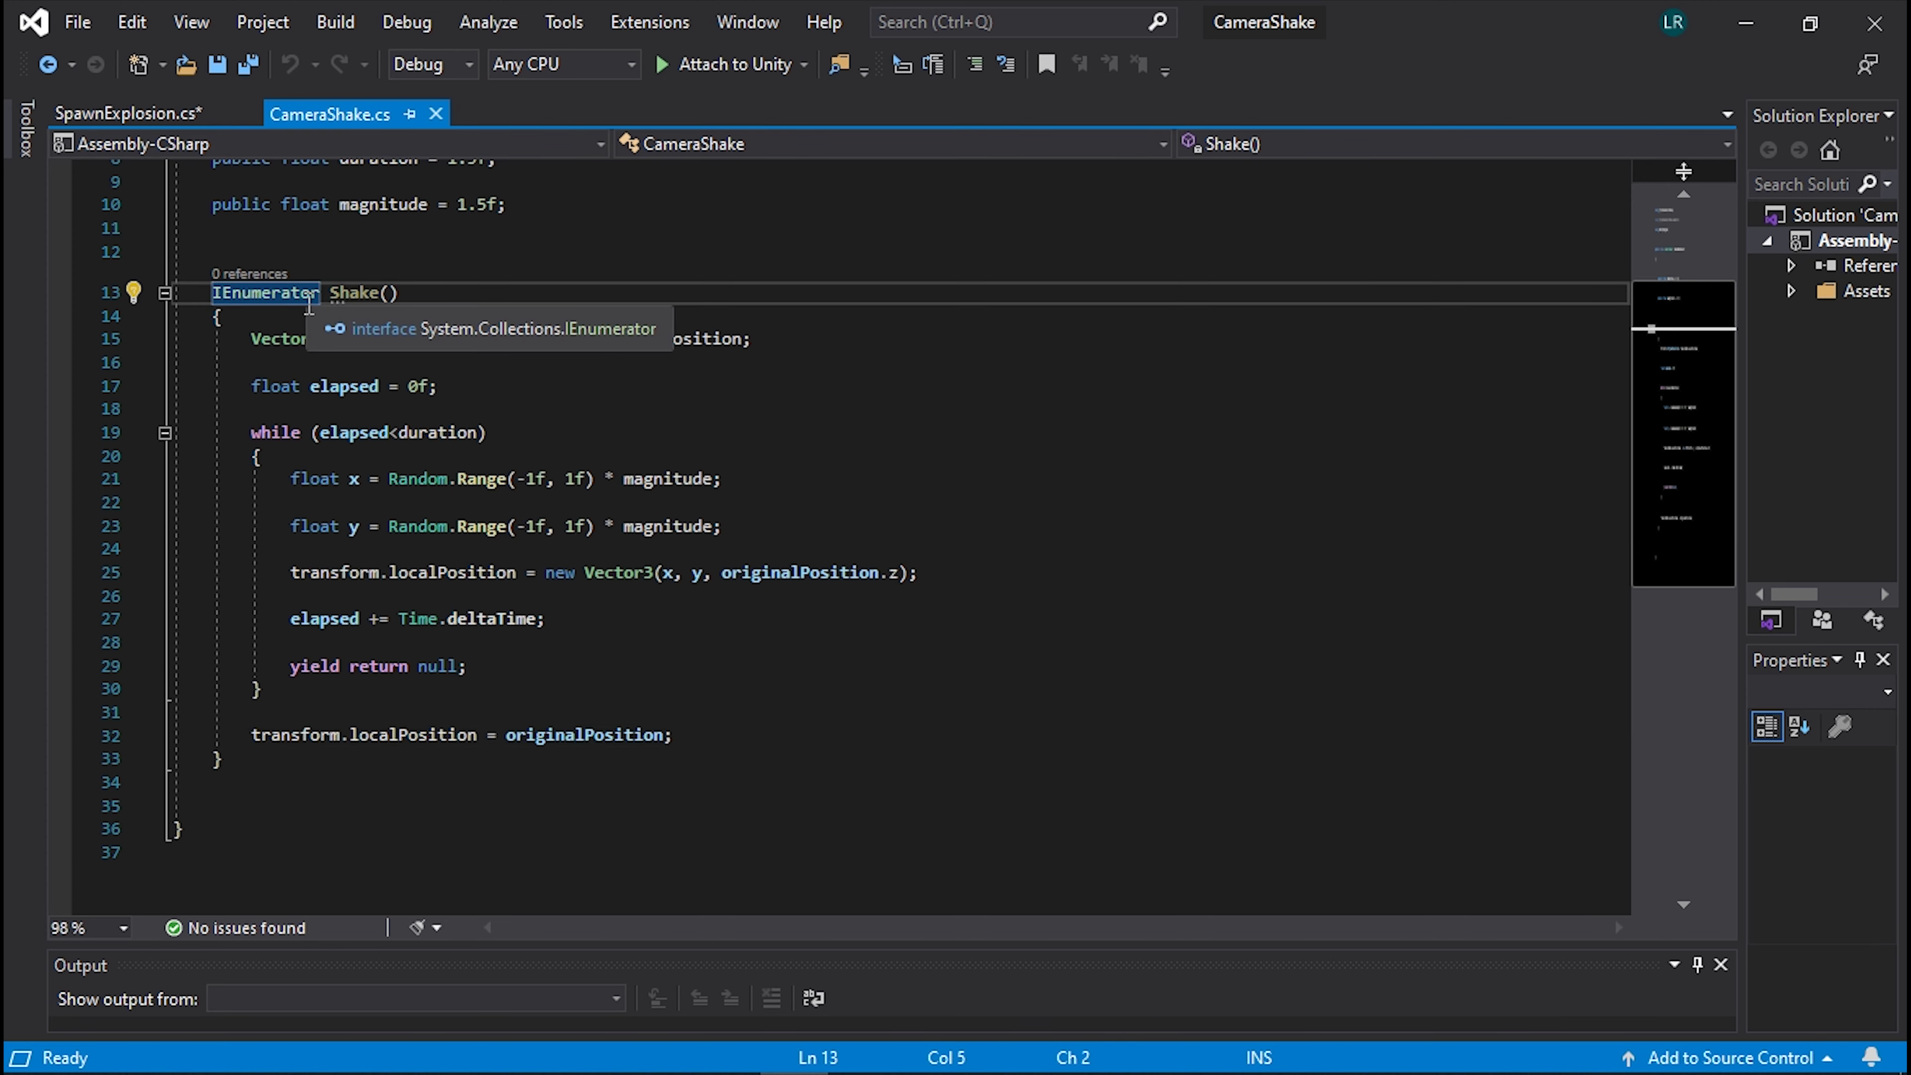
{"action": "type", "text": "public"}
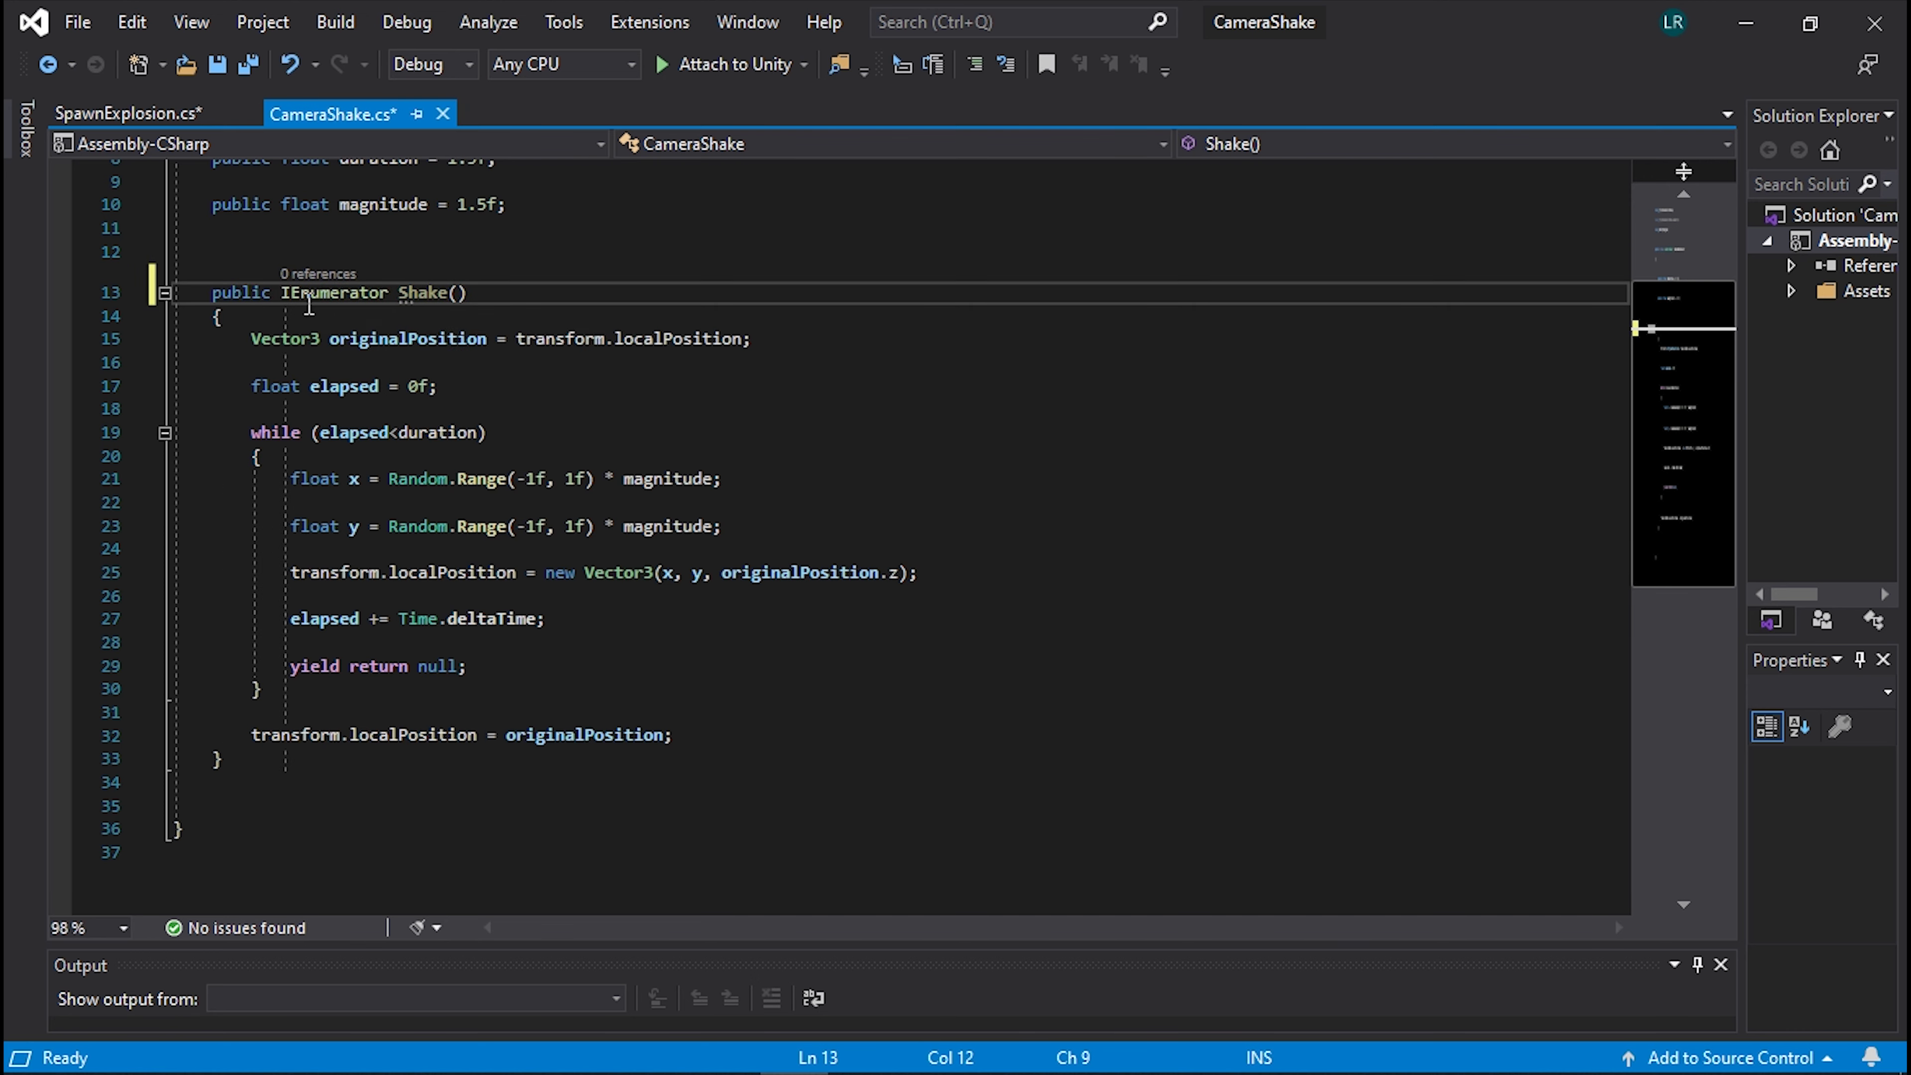
{"action": "left_click", "coordinate": [435, 369]}
{"action": "key", "text": "ctrl+s"}
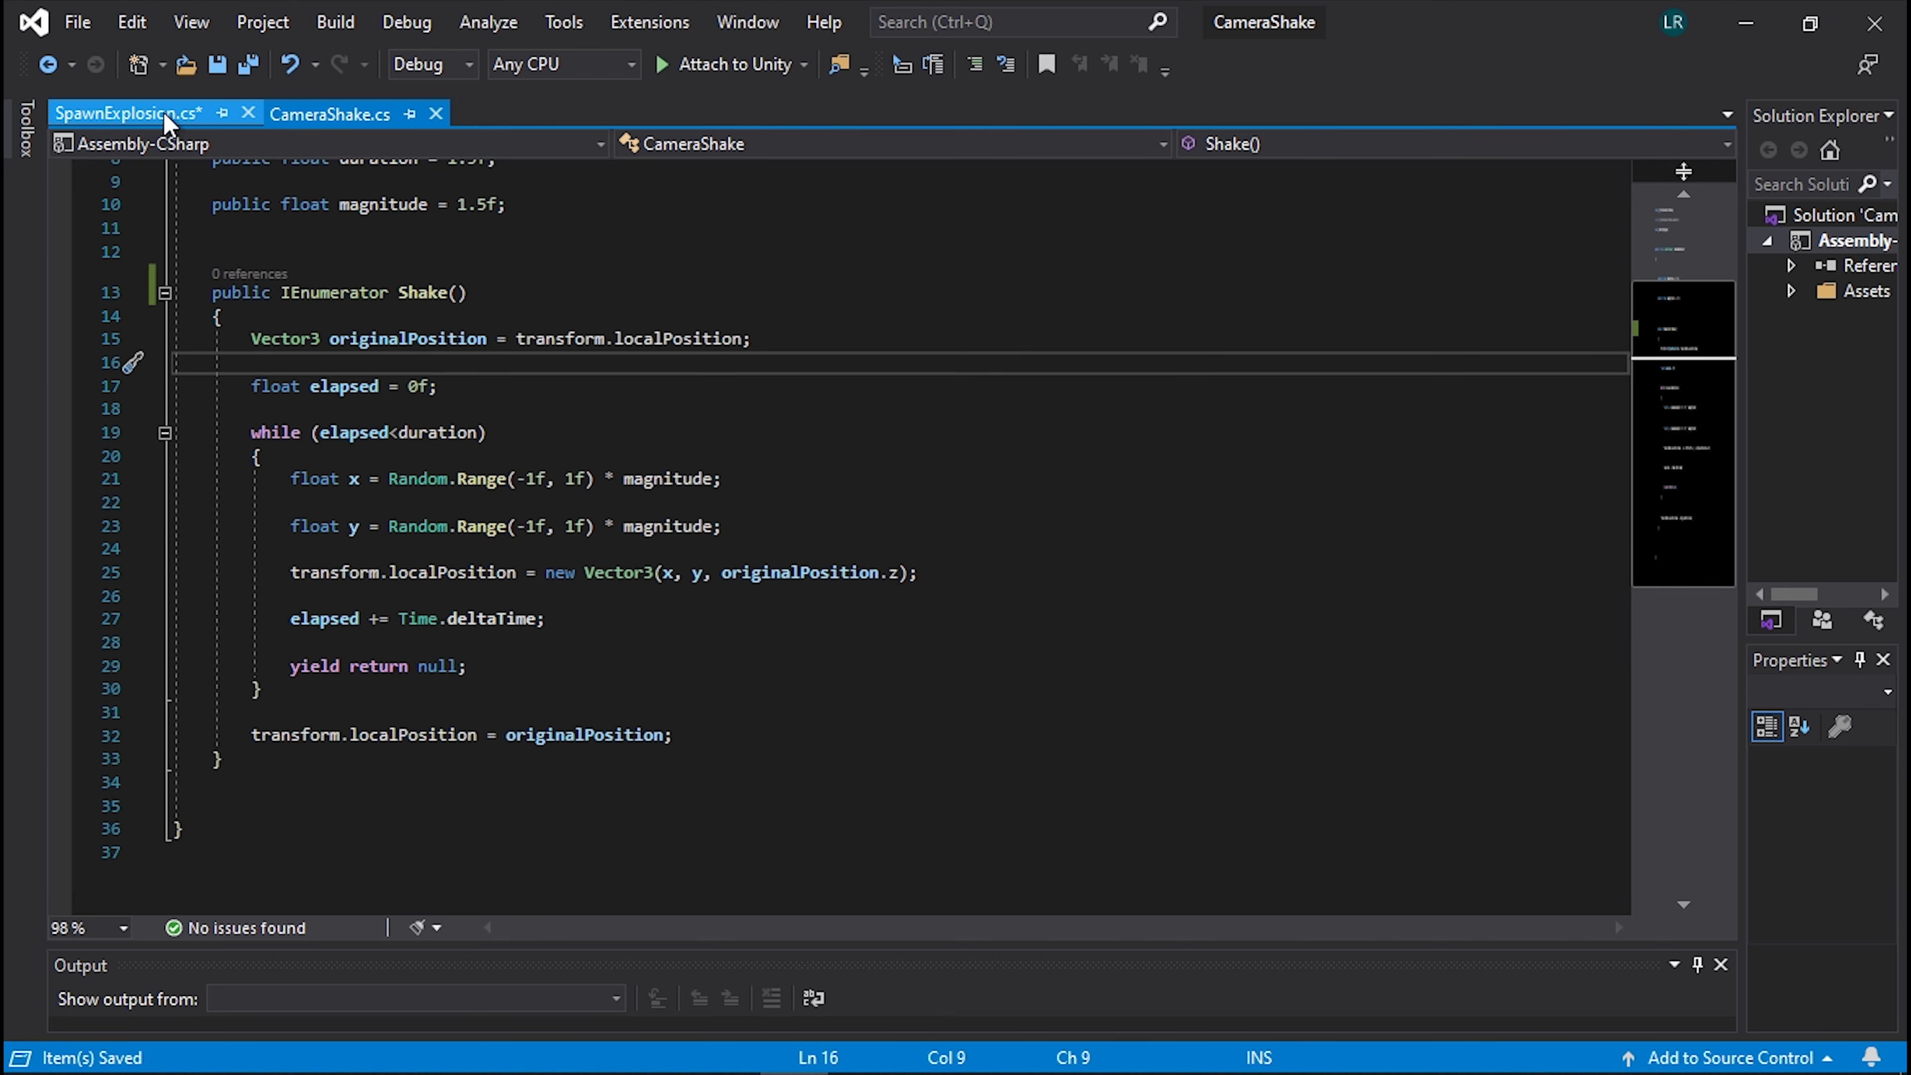
Complete line 19 as StartCoroutine(cameraShake.Shake()); and save SpawnExplosion.cs.
{"action": "left_click", "coordinate": [171, 121]}
{"action": "left_click", "coordinate": [583, 631]}
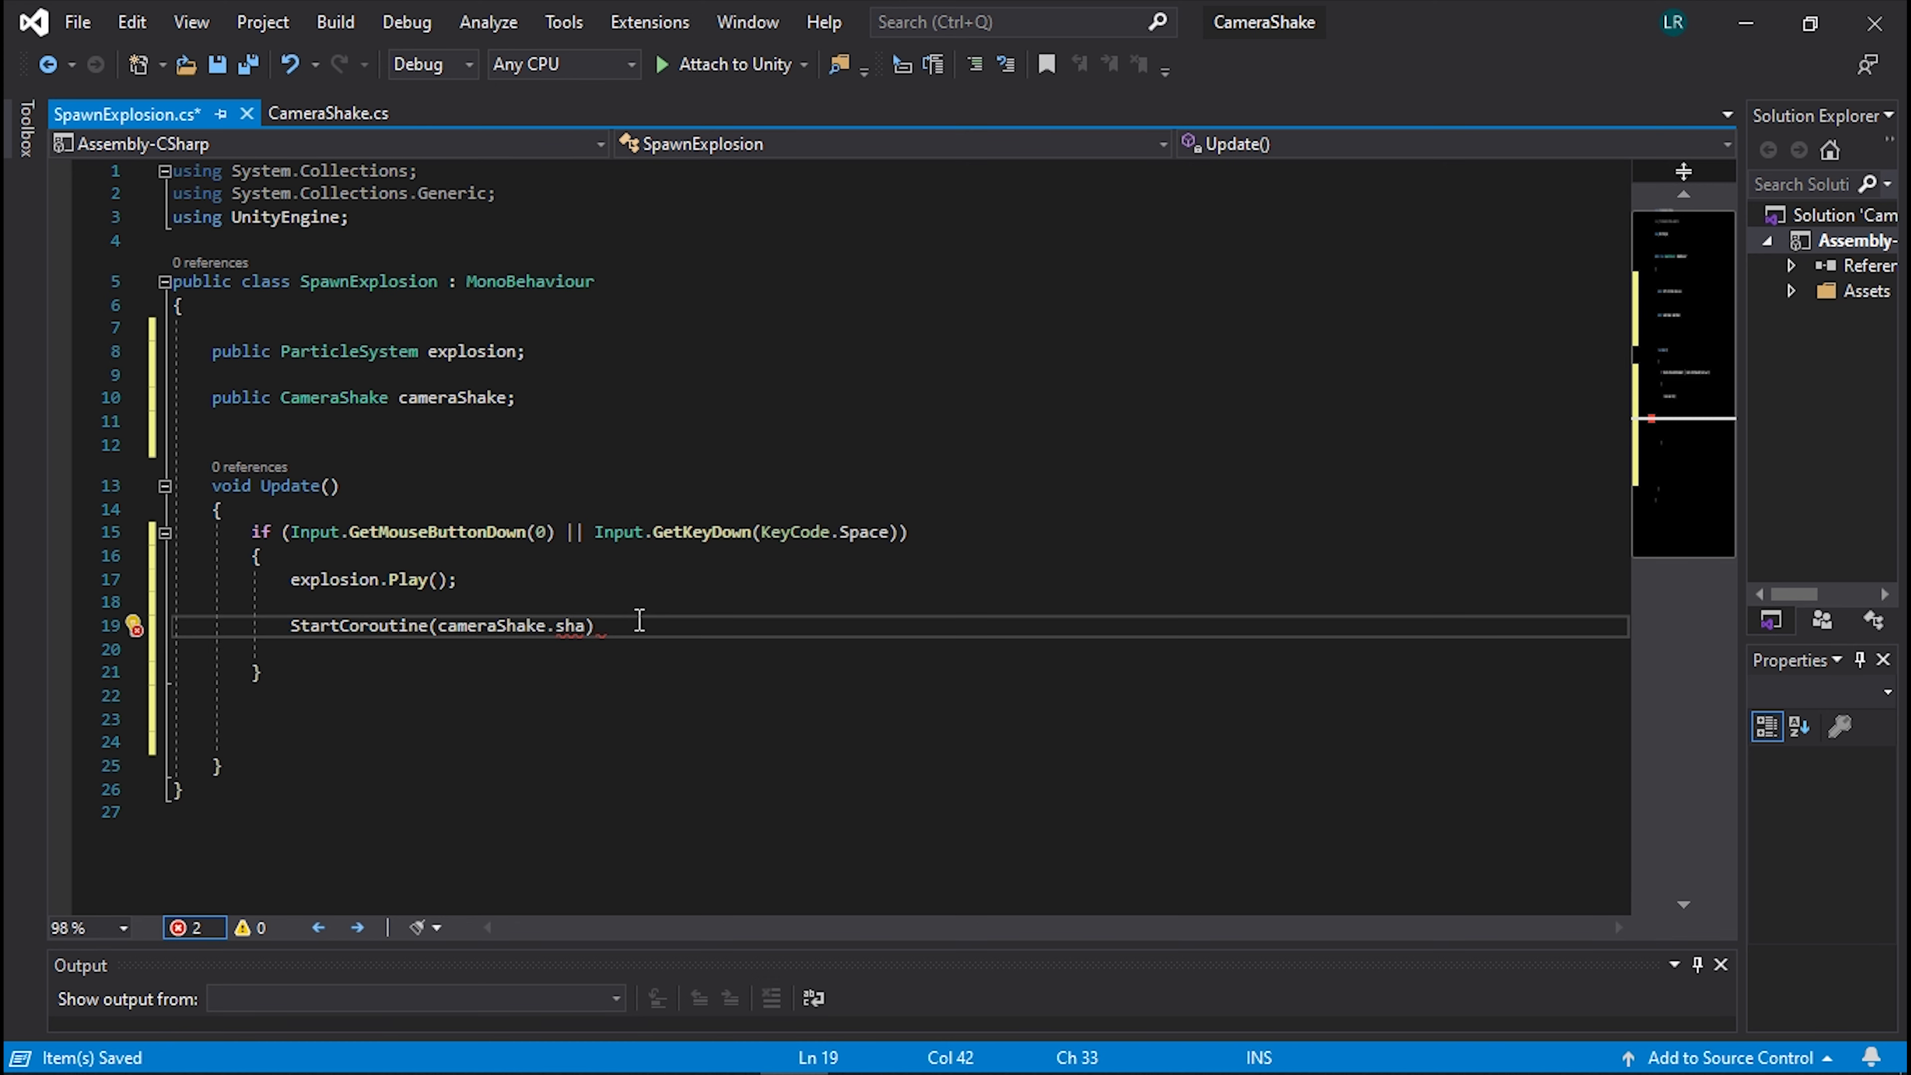
{"action": "key", "text": "BackSpace"}
{"action": "key", "text": "BackSpace"}
{"action": "key", "text": "BackSpace"}
{"action": "key", "text": "BackSpace"}
{"action": "type", "text": ".s"}
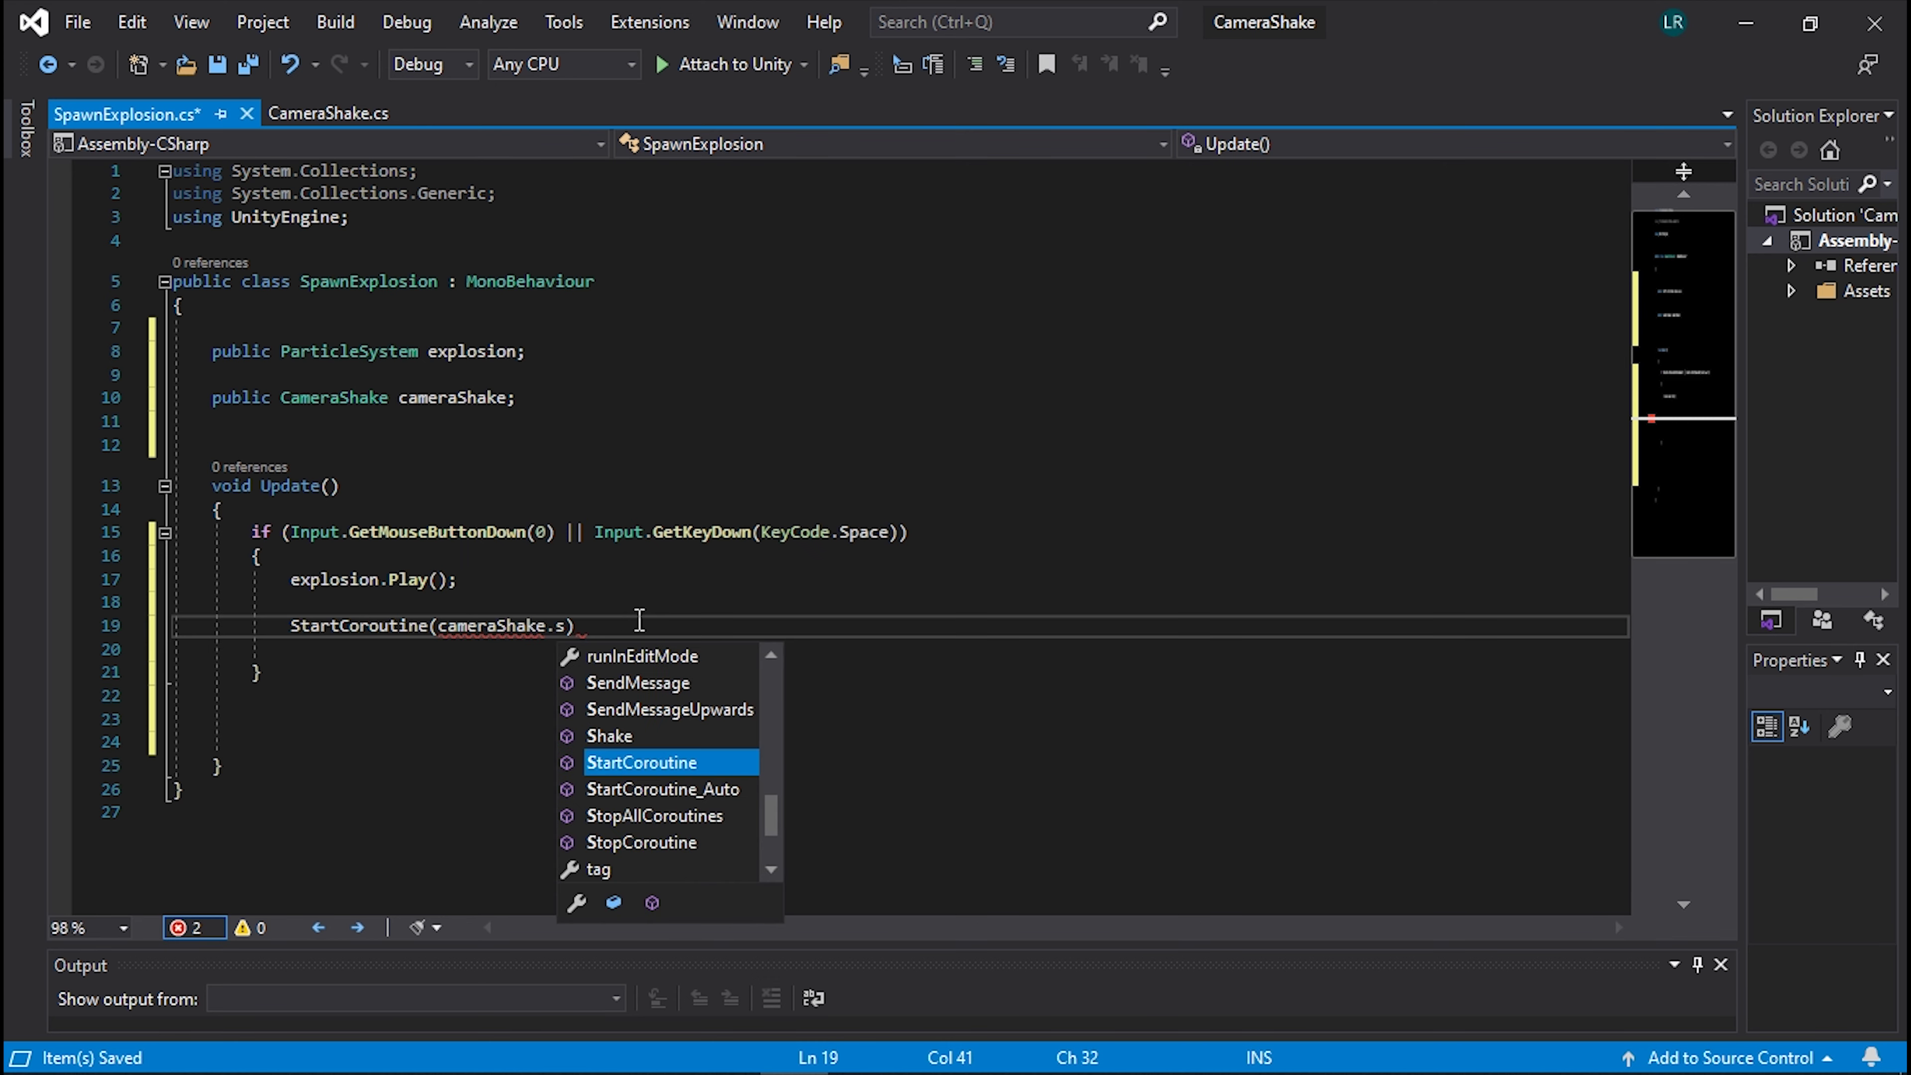
{"action": "type", "text": "h"}
{"action": "key", "text": "Tab"}
{"action": "type", "text": "()"}
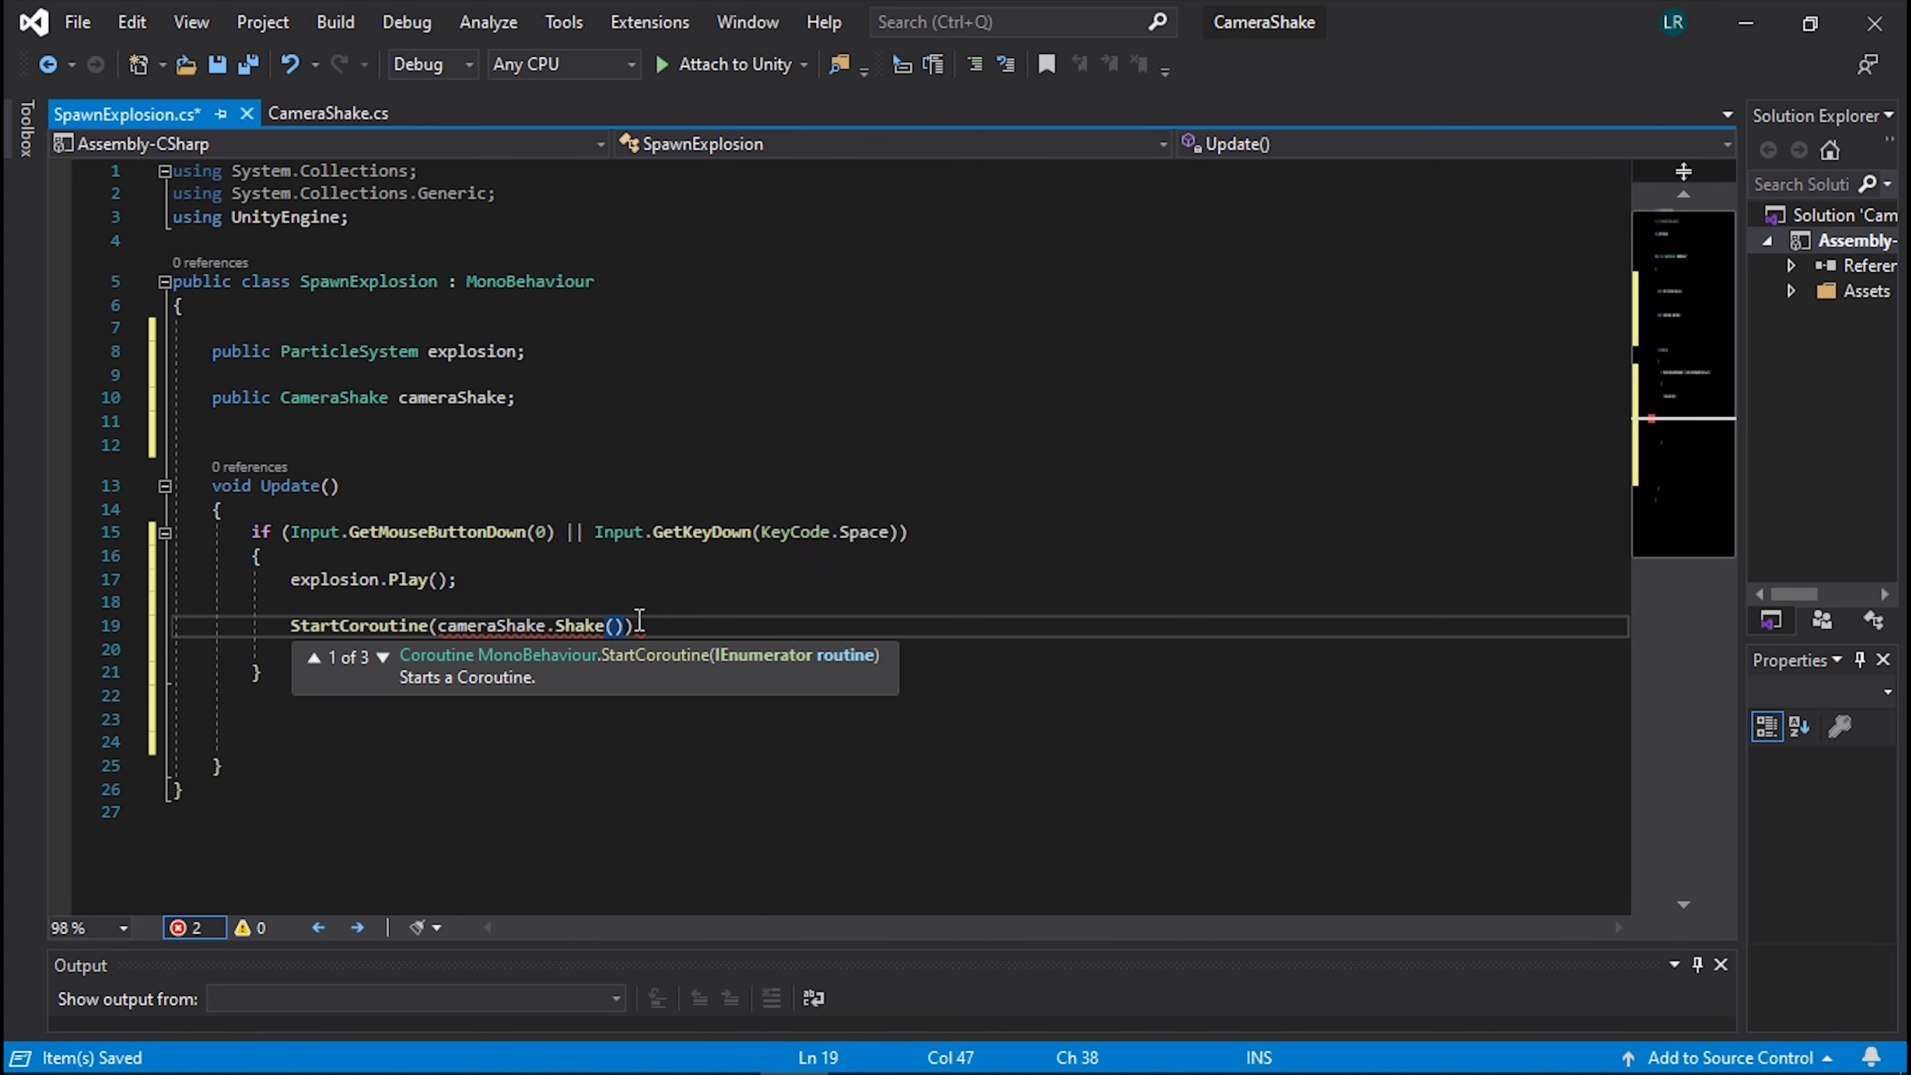
{"action": "type", "text": ");"}
{"action": "key", "text": "ctrl+s"}
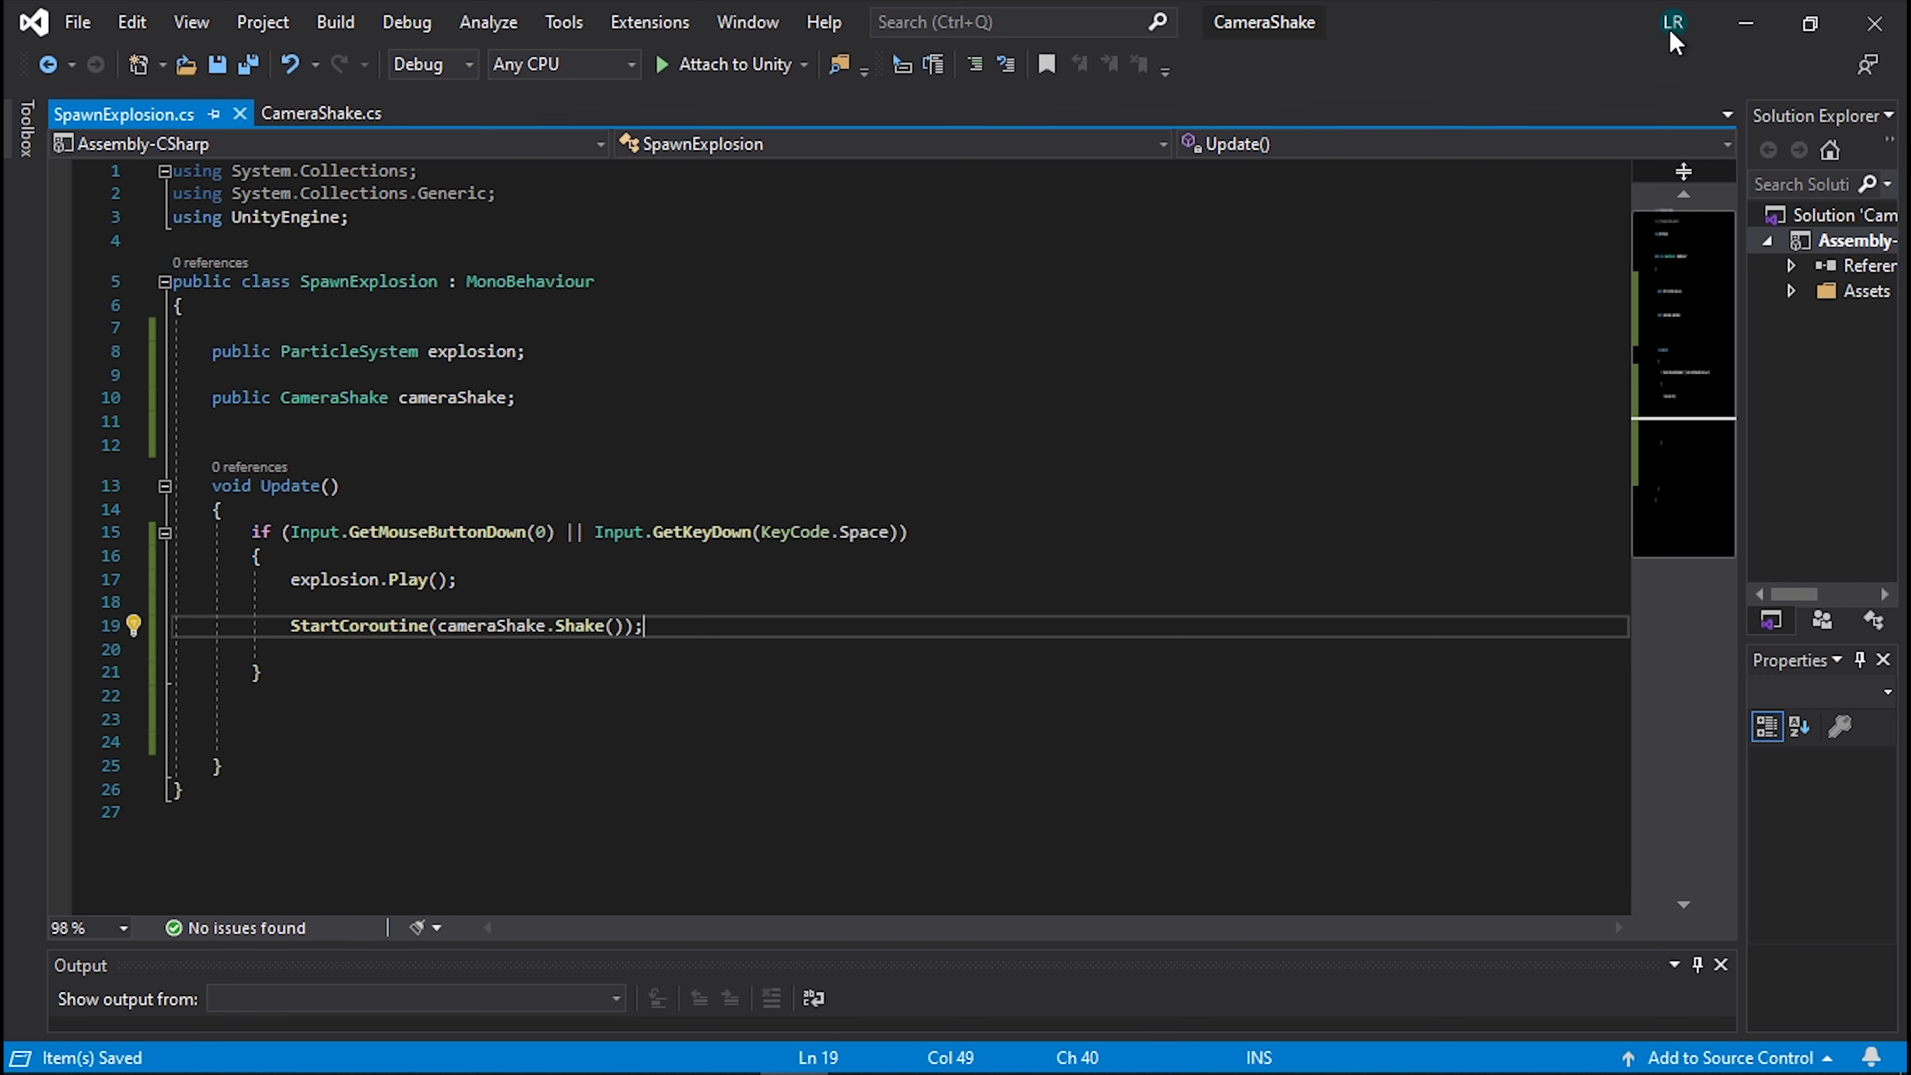
Attach SpawnExplosion to its object with Main Camera and BigExplosion assigned; enable Maximize On Play.
{"action": "left_click", "coordinate": [1746, 22]}
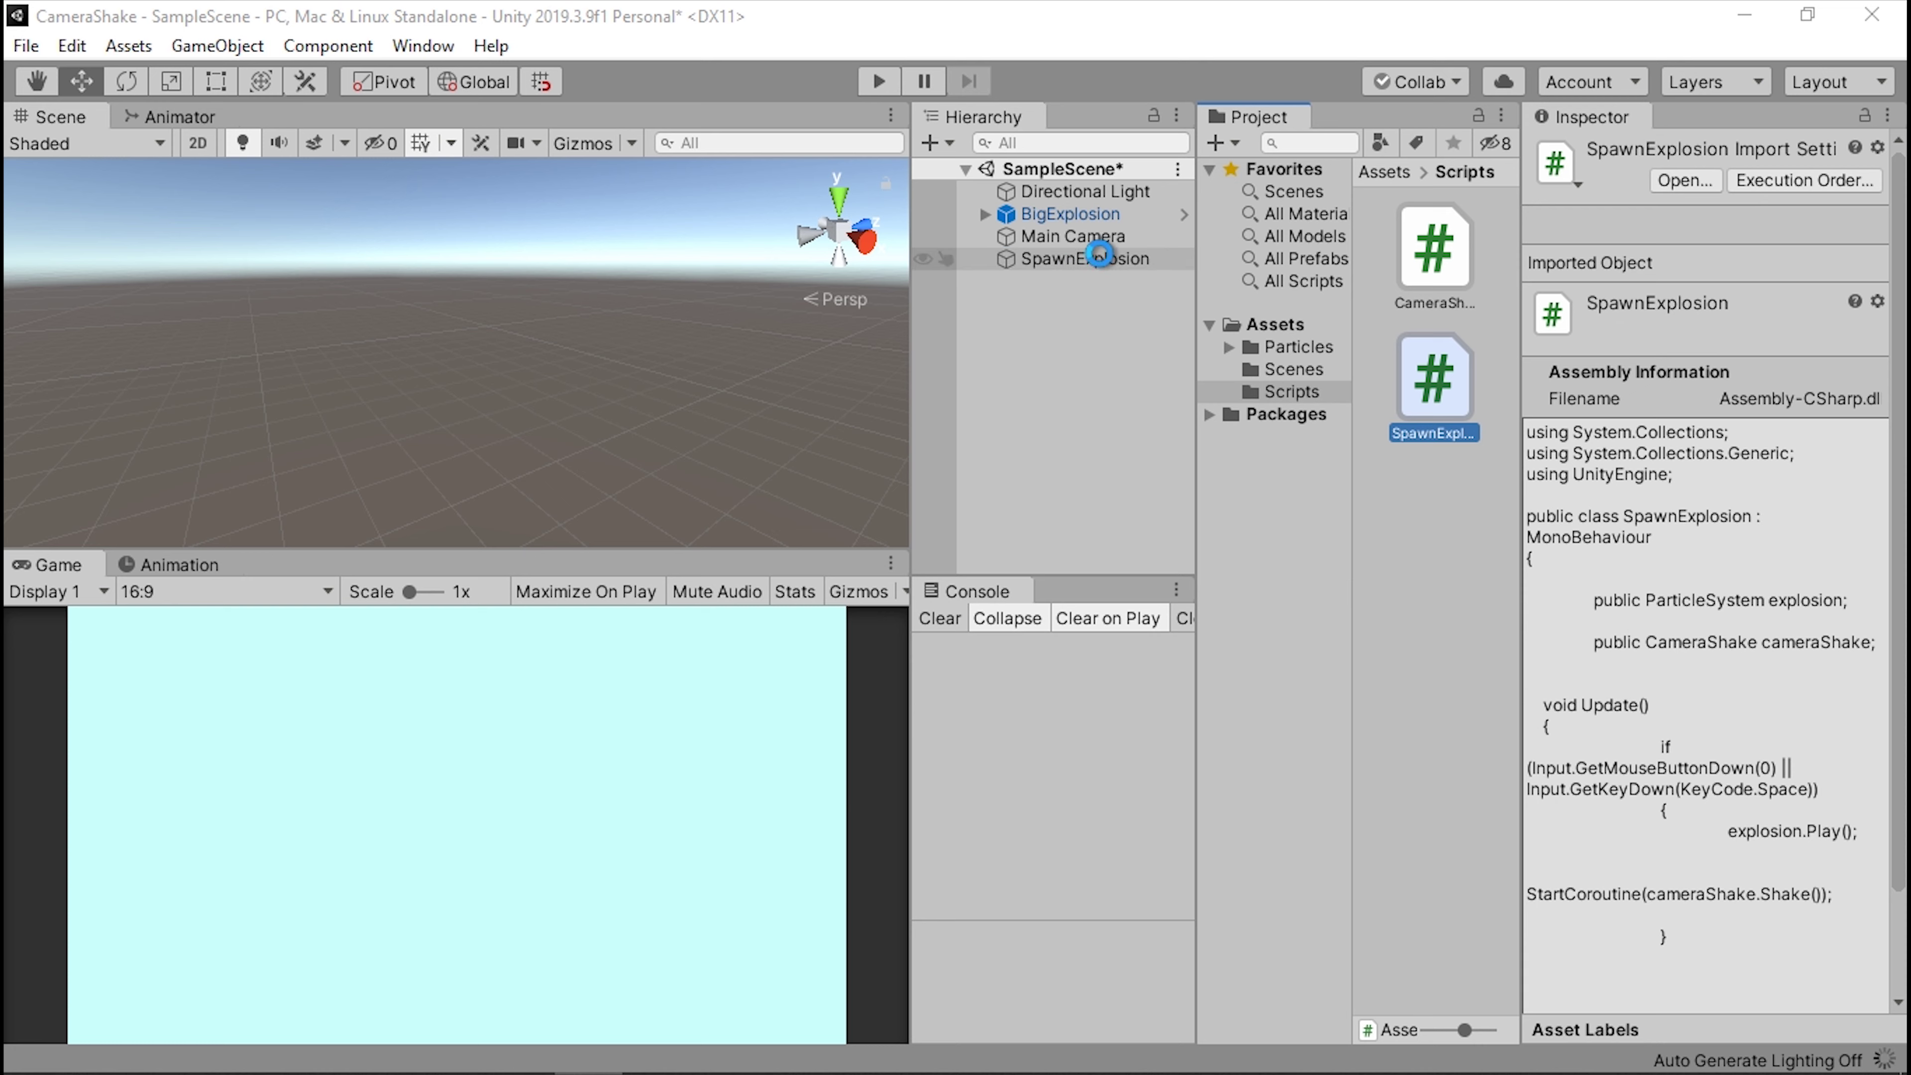
{"action": "left_click", "coordinate": [1091, 260]}
{"action": "left_click_drag", "start_coordinate": [1421, 368], "coordinate": [1113, 260]}
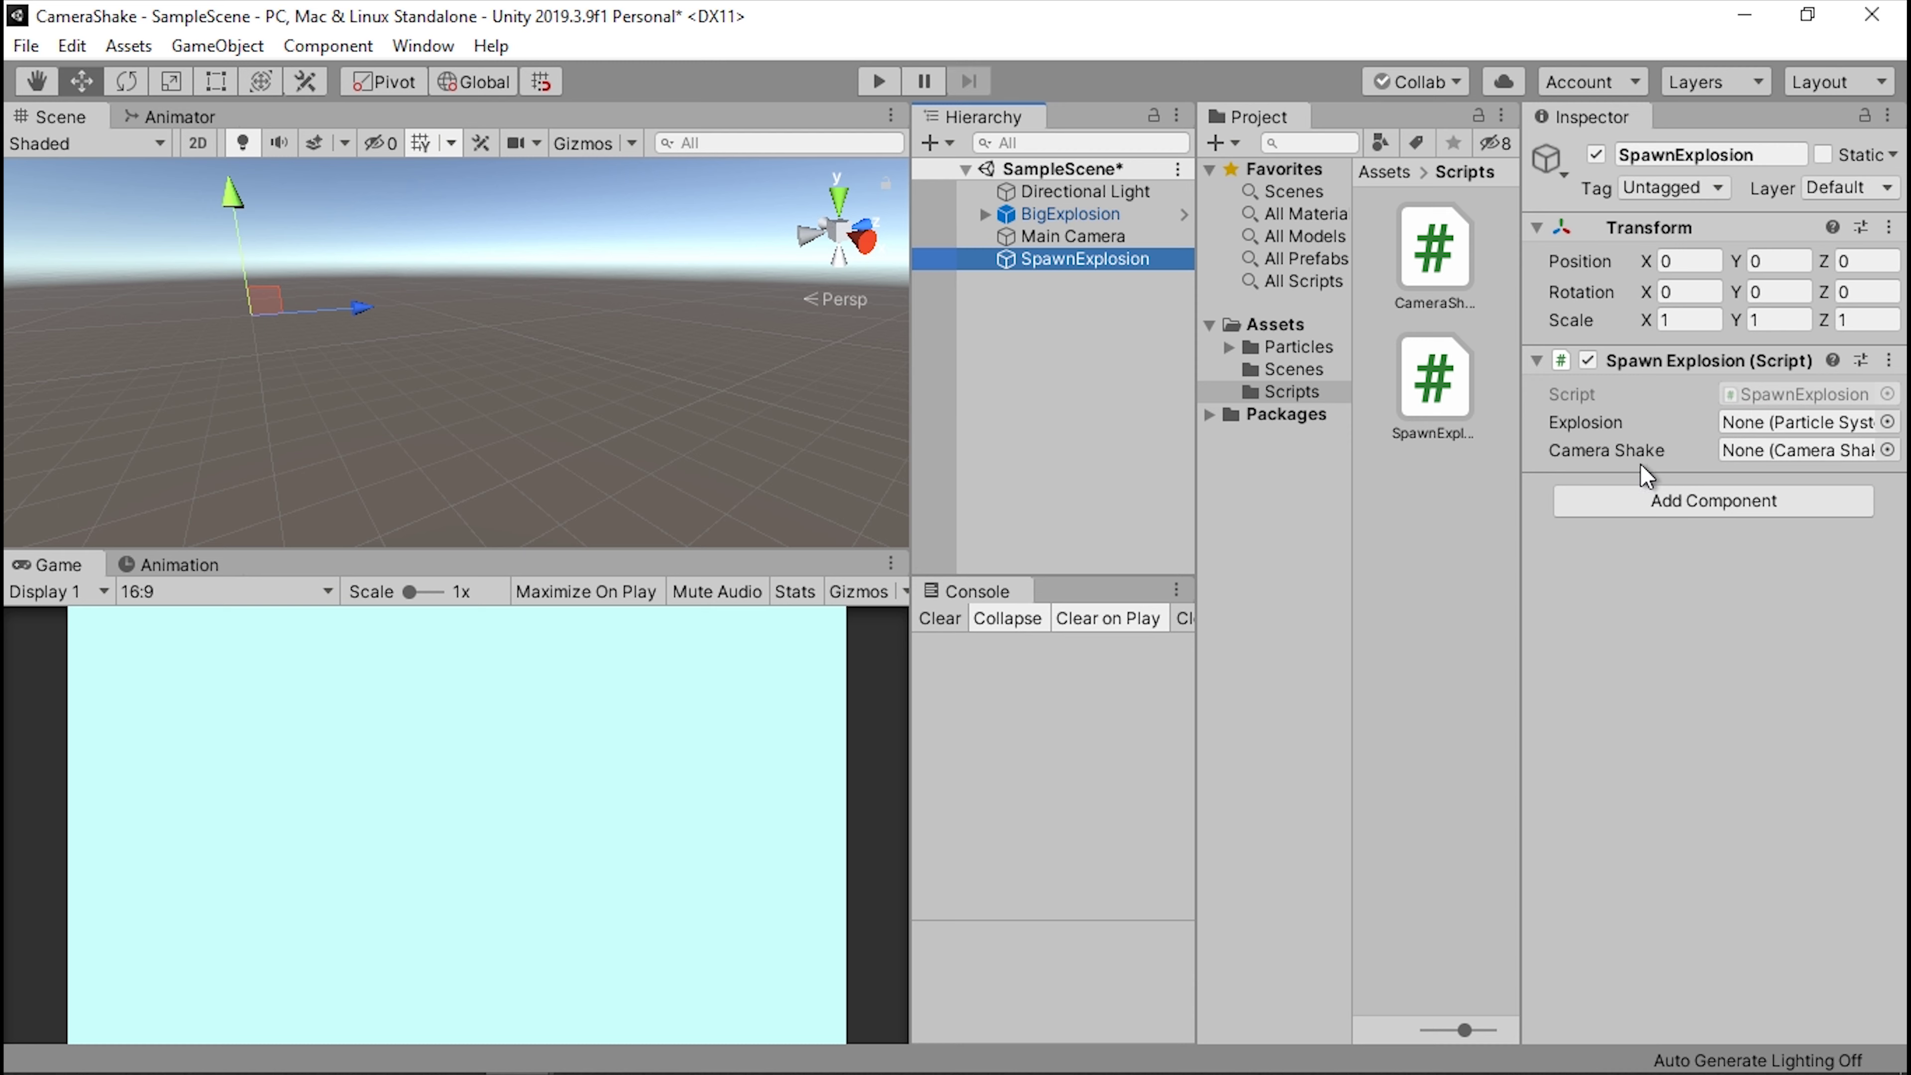
{"action": "left_click_drag", "start_coordinate": [1072, 235], "coordinate": [1791, 451]}
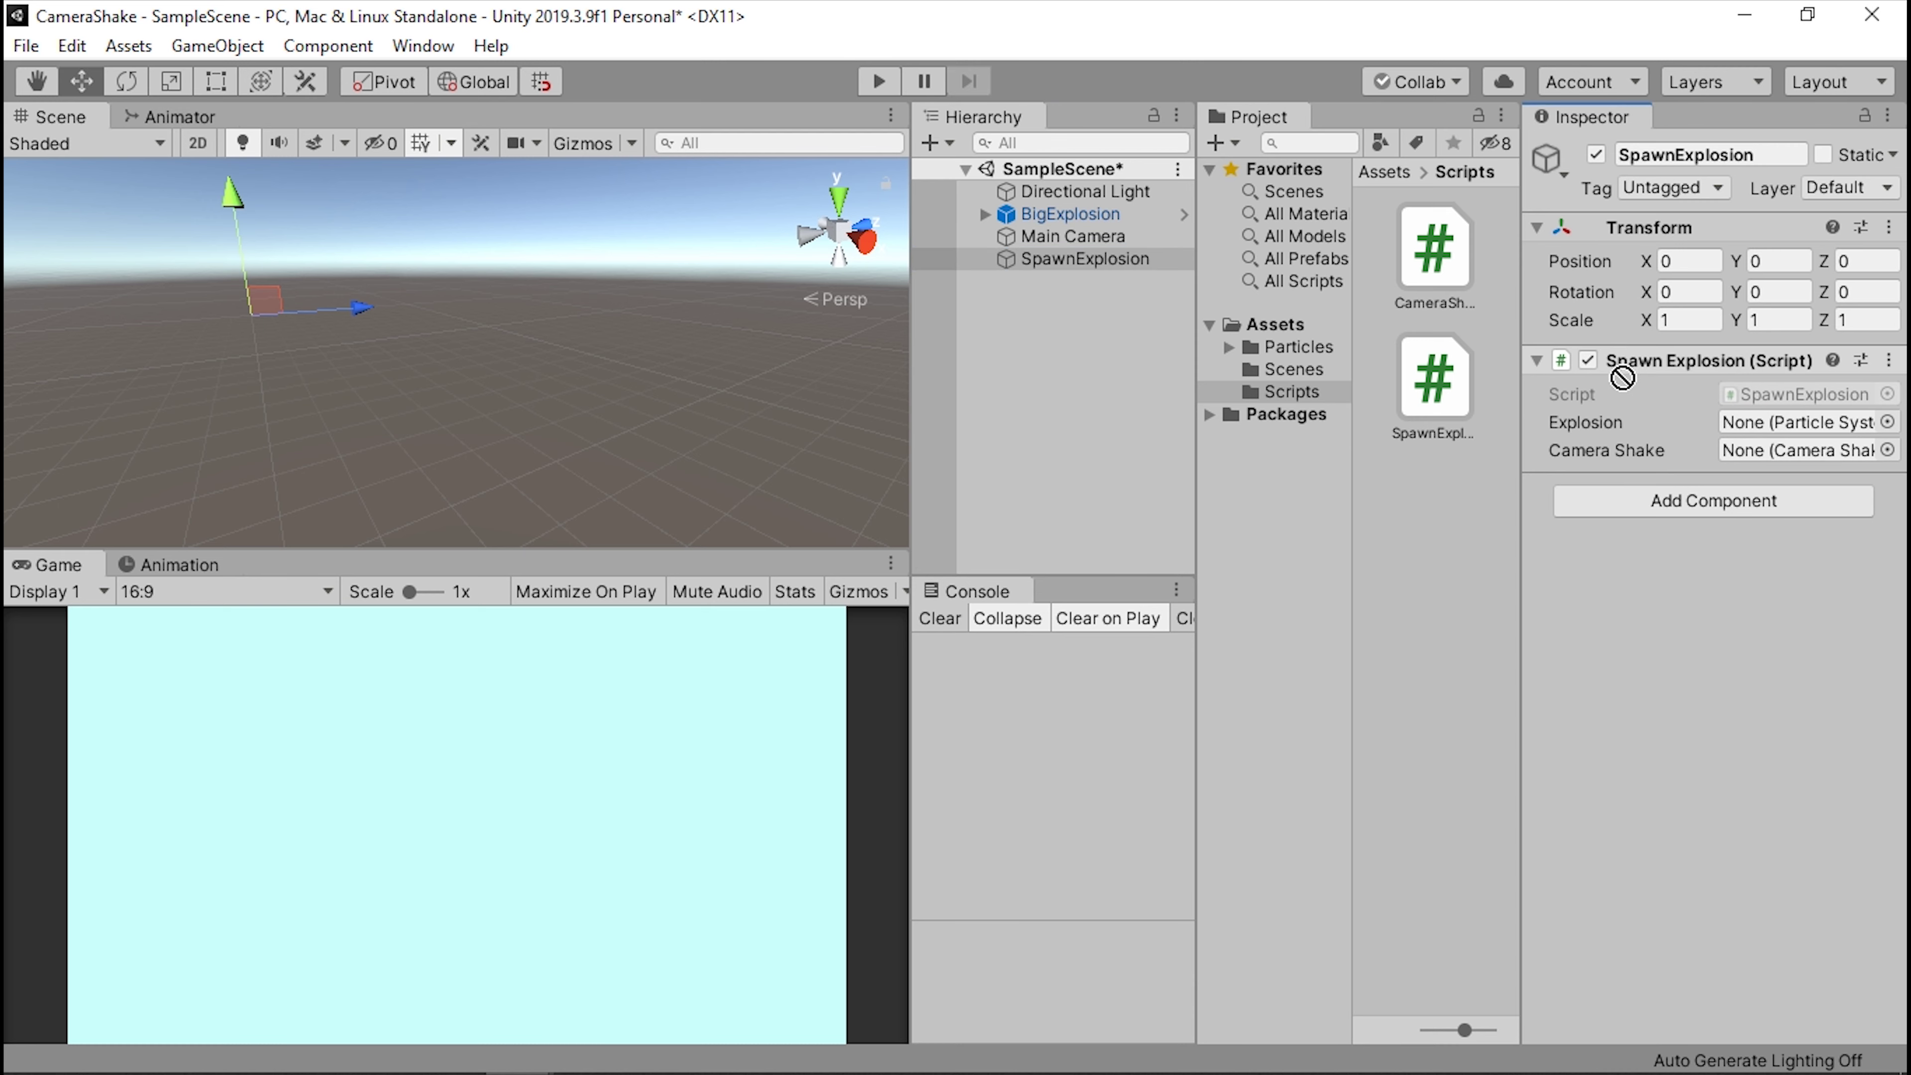
{"action": "left_click_drag", "start_coordinate": [1068, 214], "coordinate": [1755, 425]}
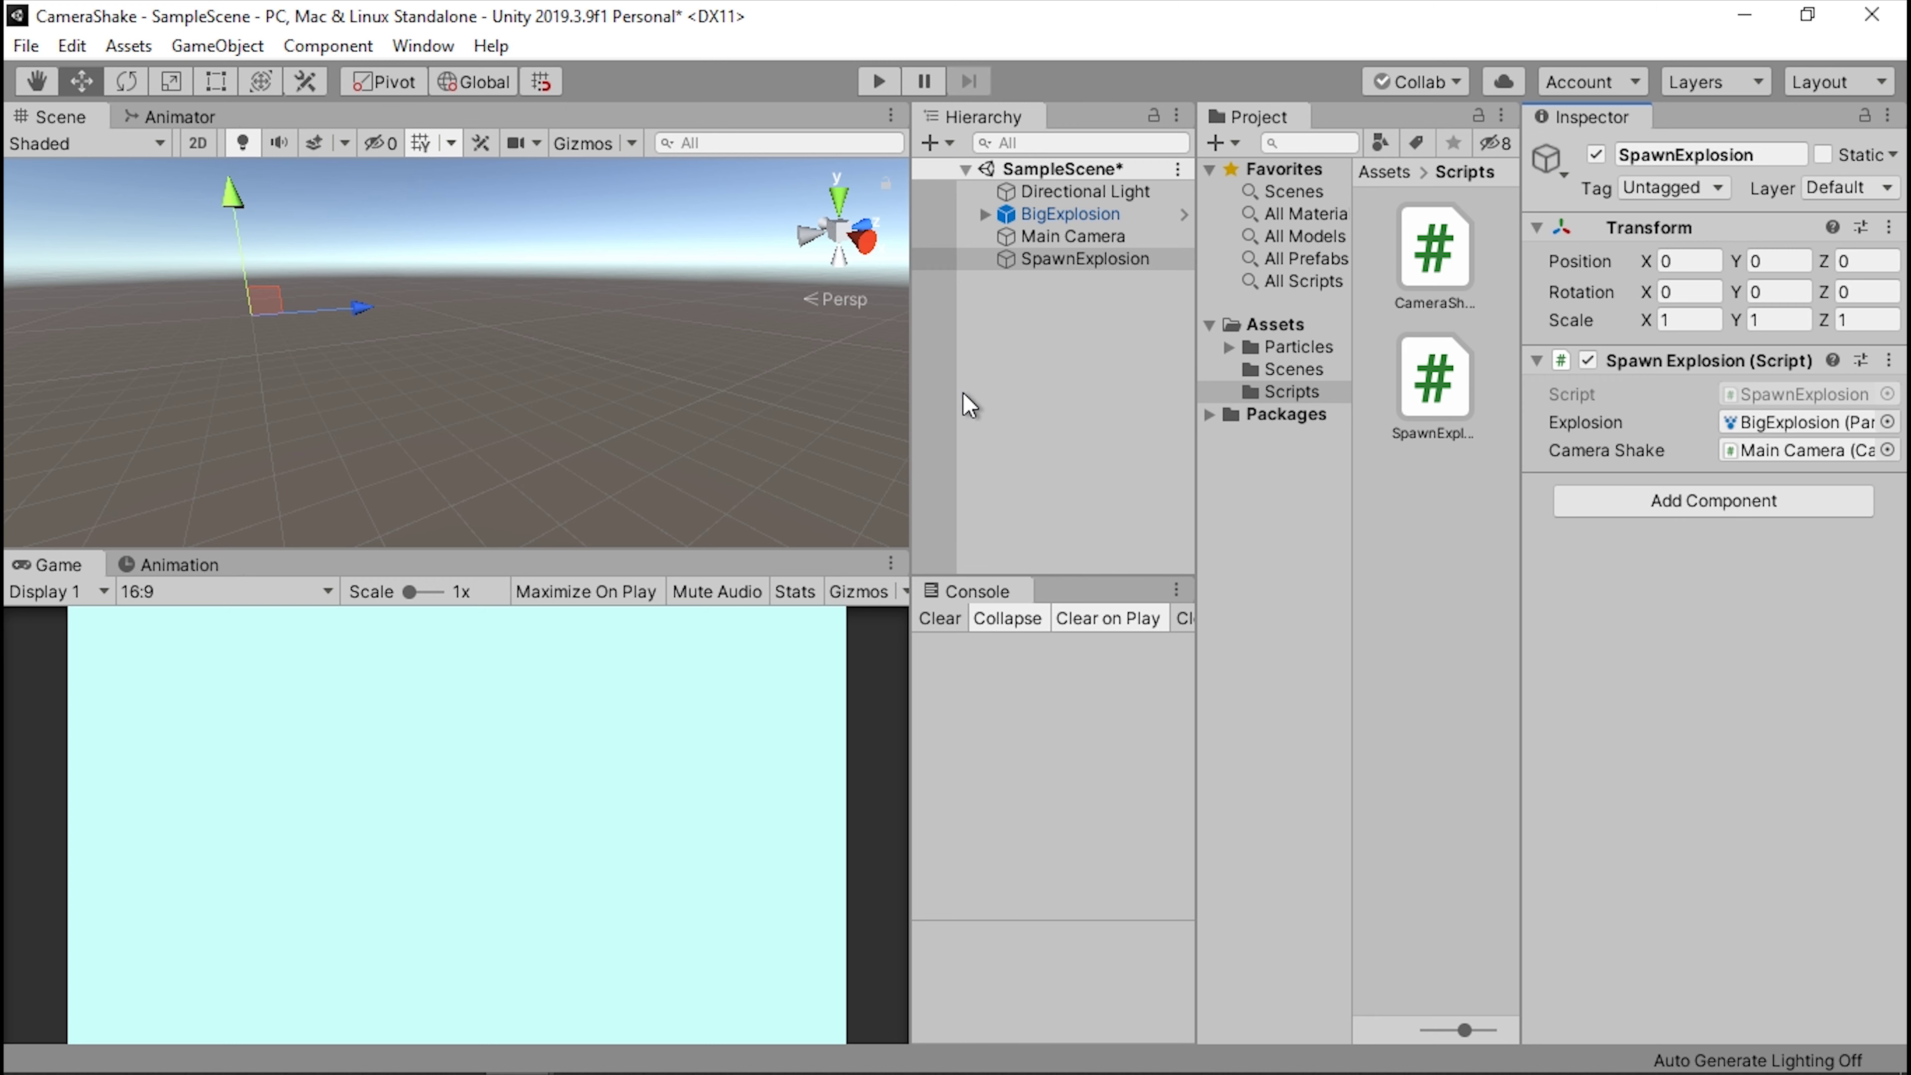
{"action": "left_click", "coordinate": [556, 597]}
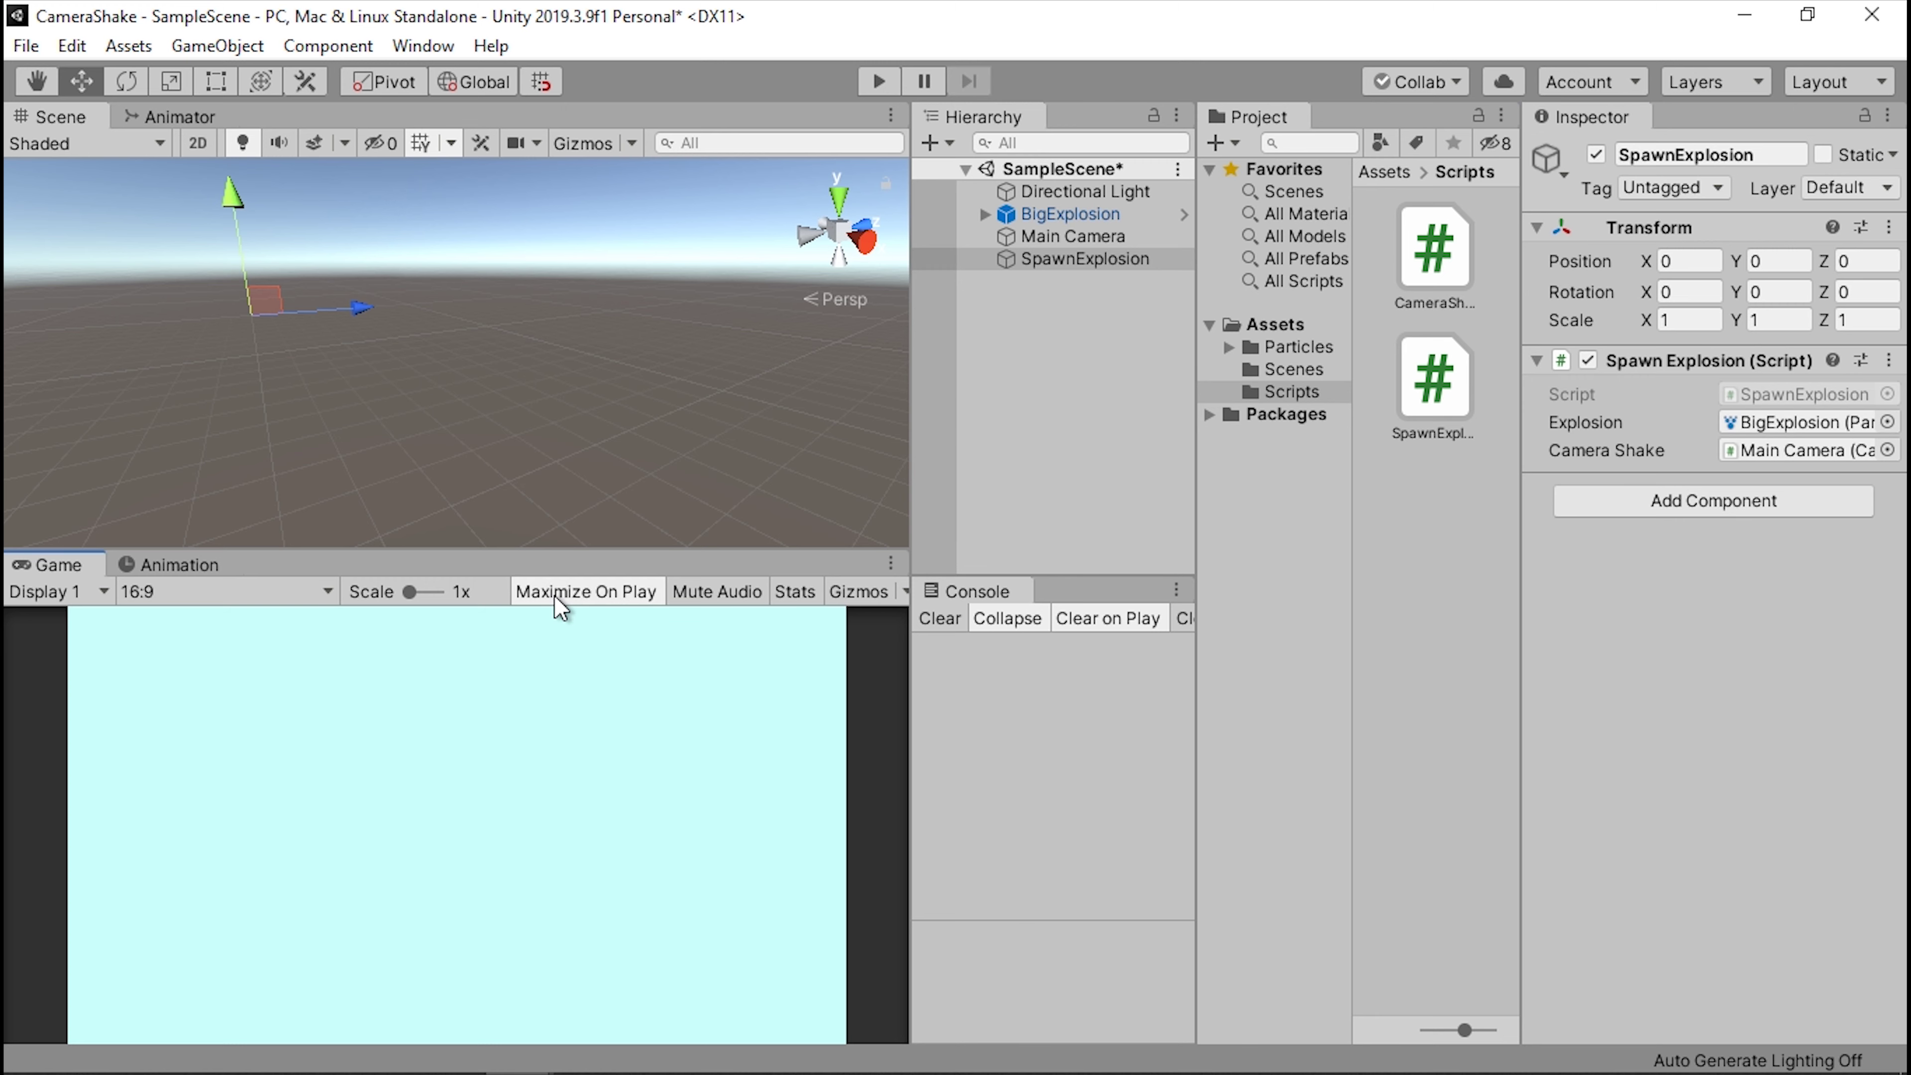
{"action": "left_click", "coordinate": [880, 80]}
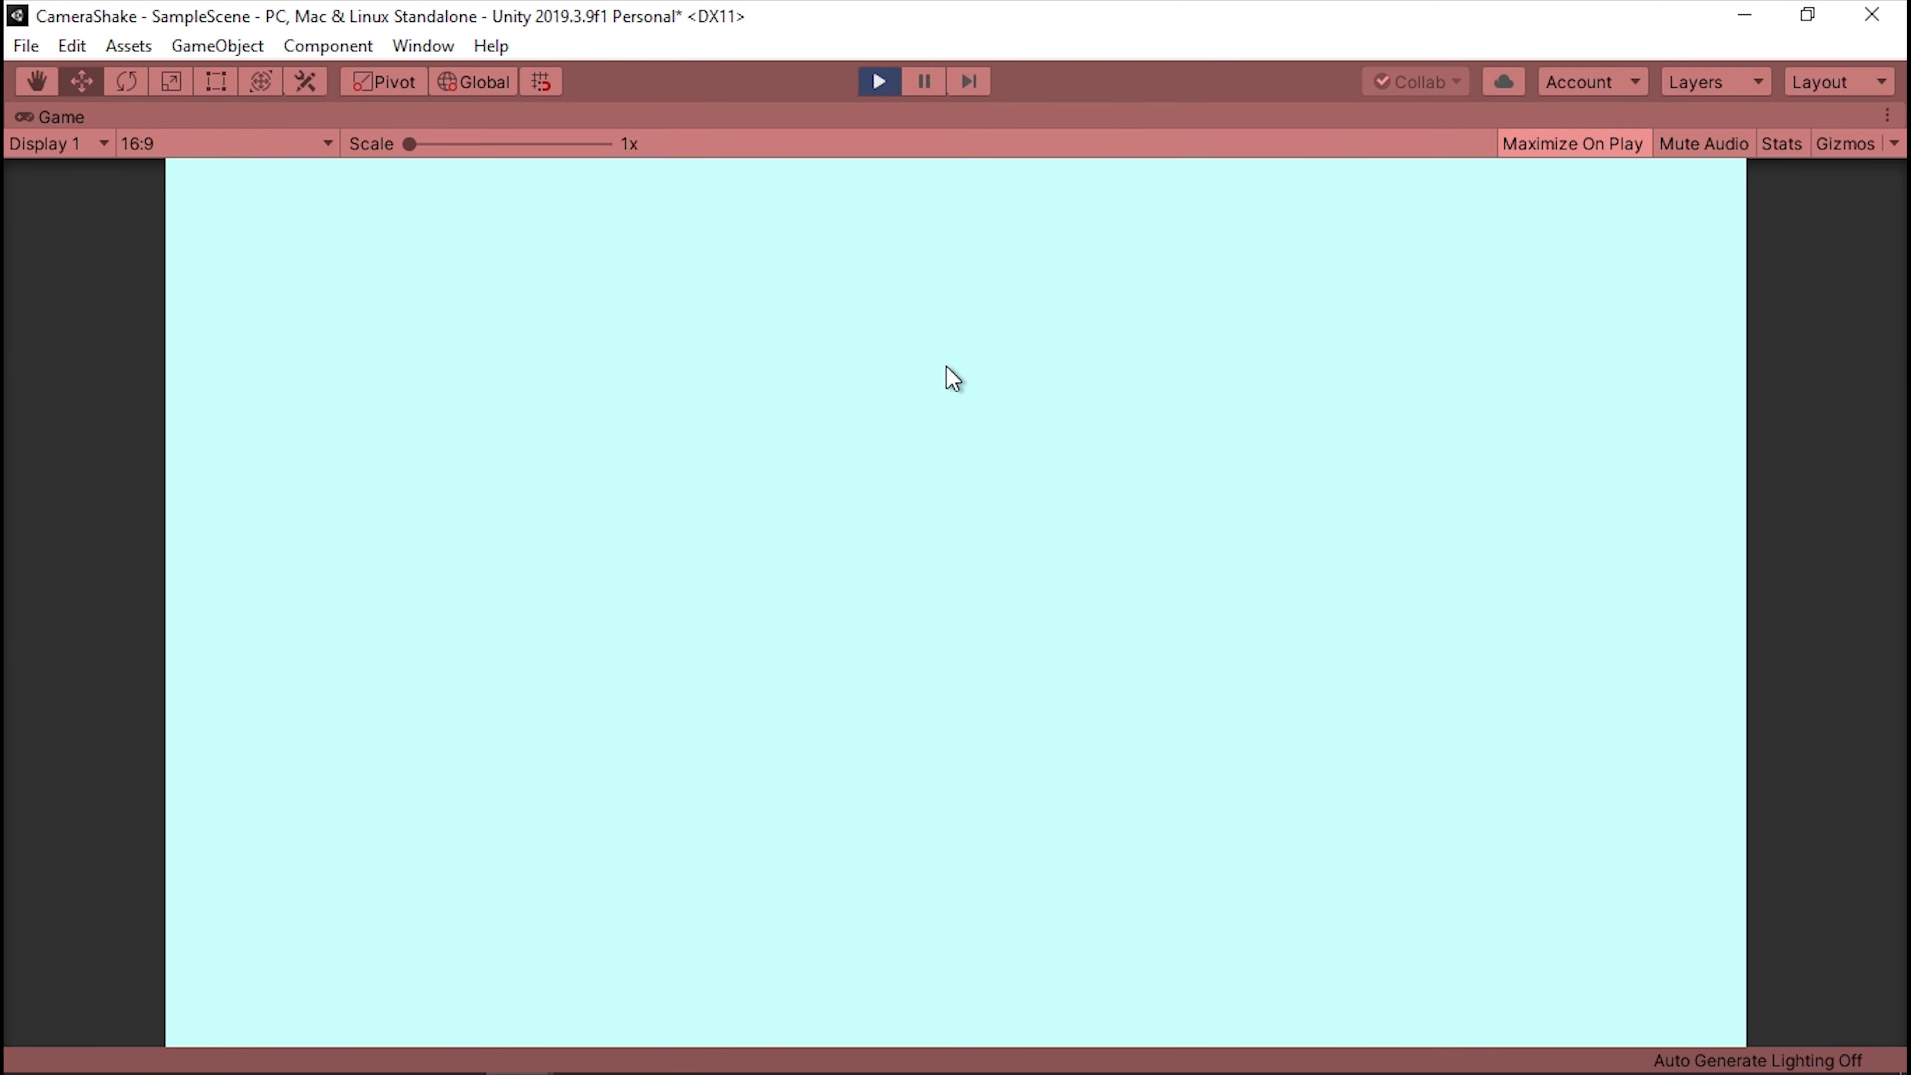
{"action": "left_click", "coordinate": [940, 486]}
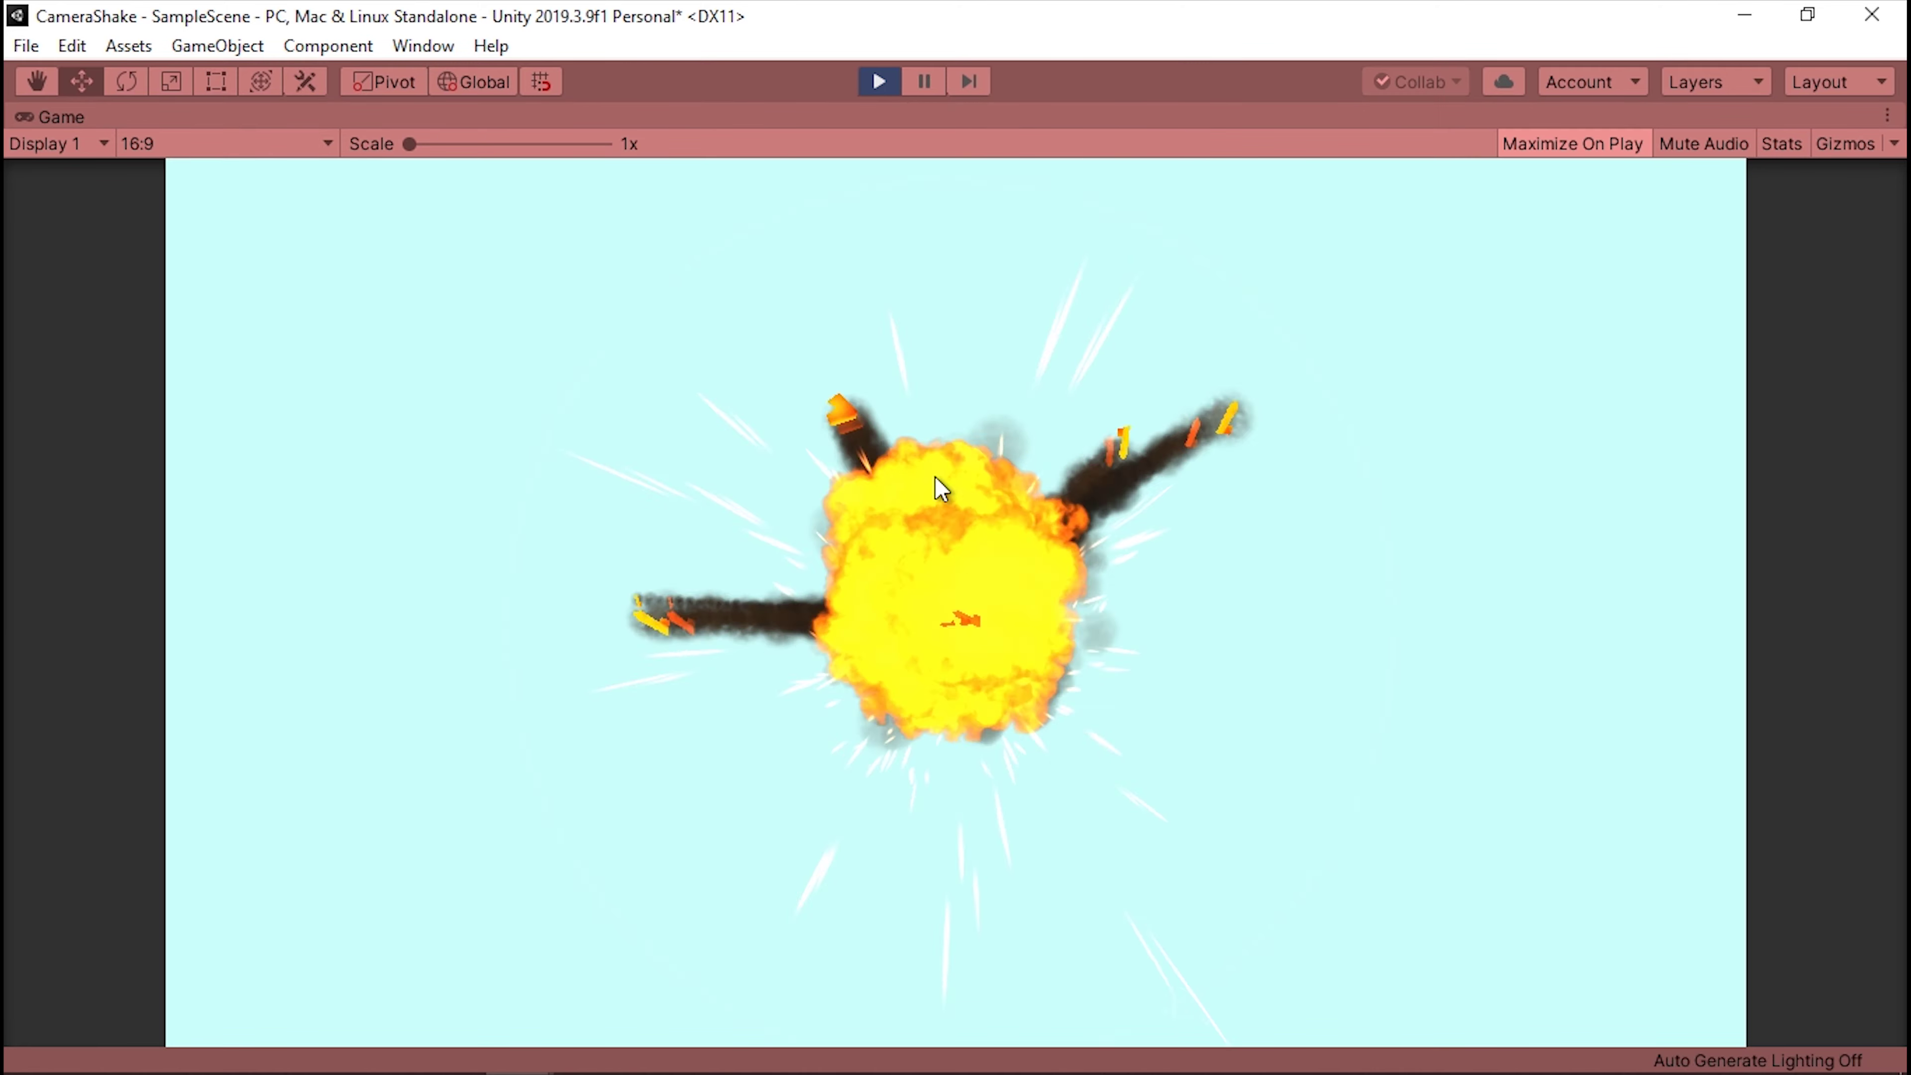
{"action": "left_click", "coordinate": [941, 435]}
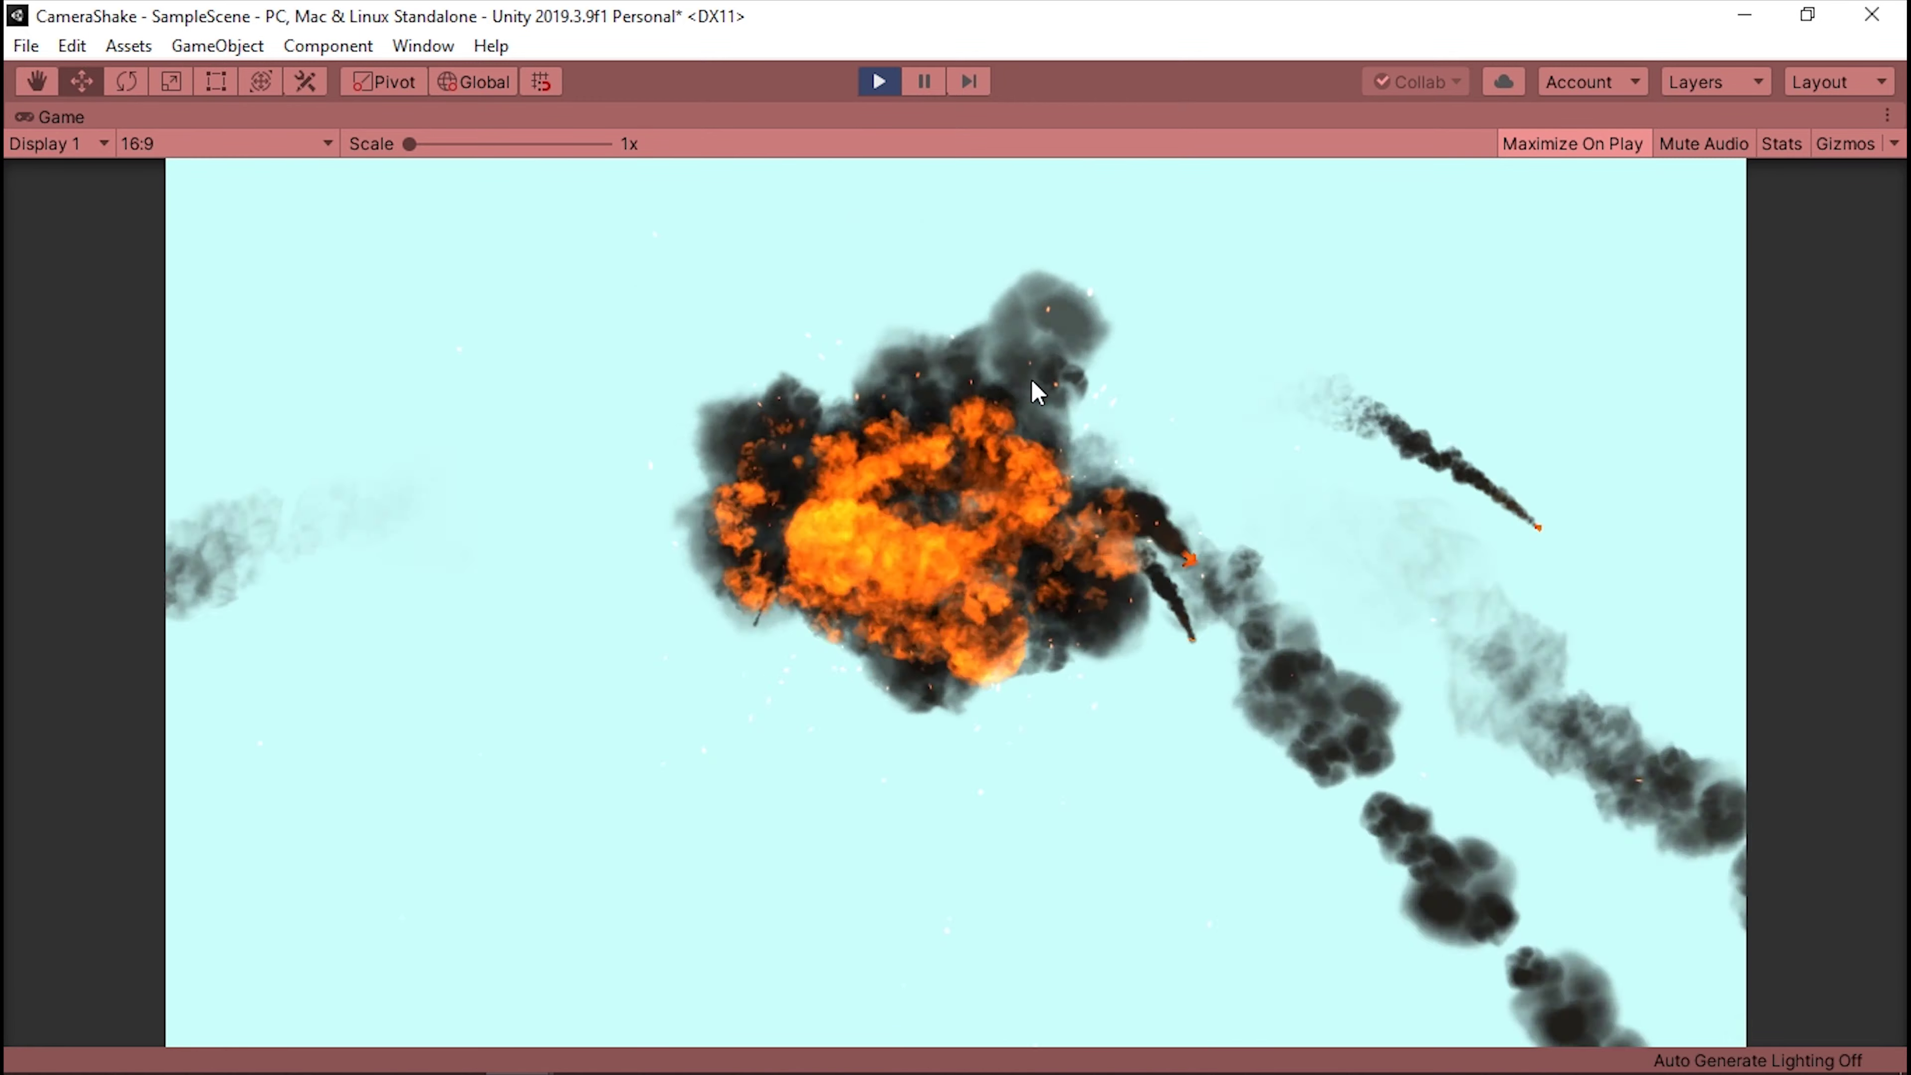
{"action": "left_click", "coordinate": [1031, 379]}
{"action": "left_click", "coordinate": [1042, 379]}
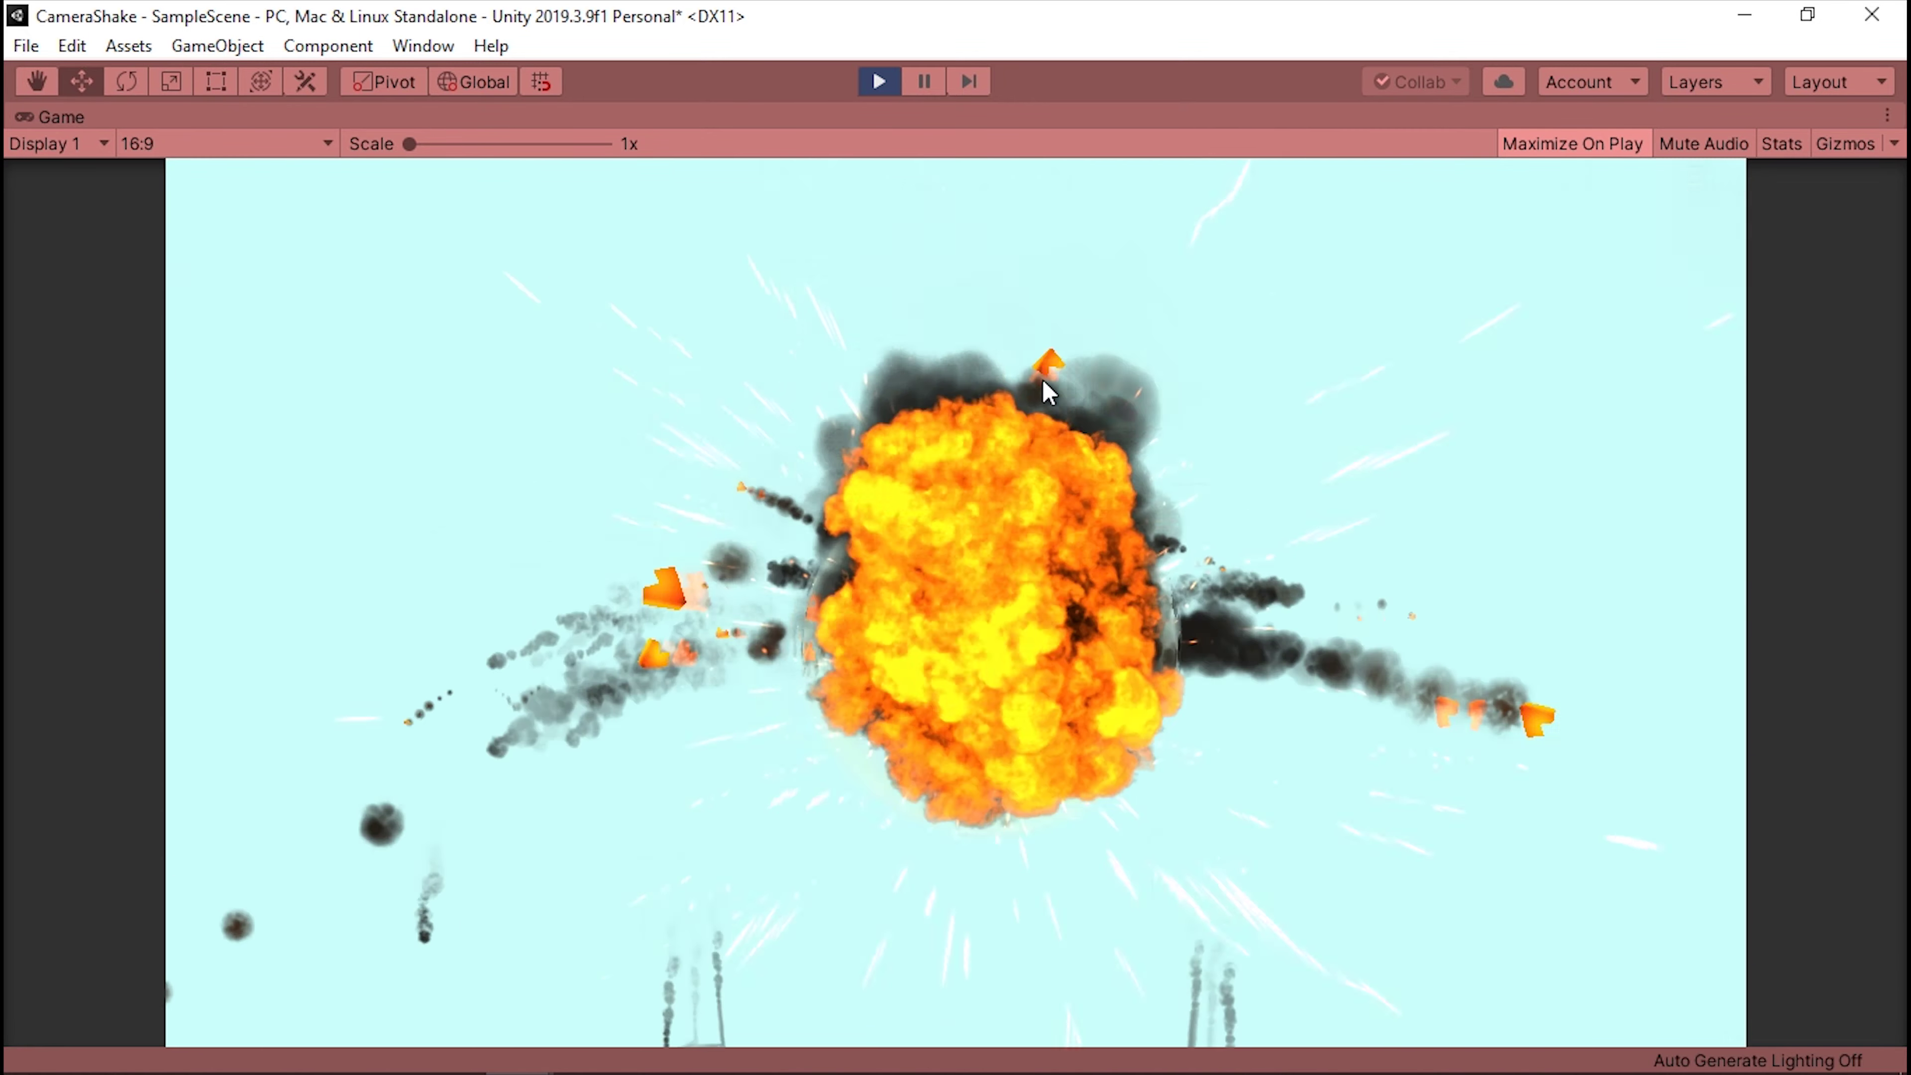
{"action": "left_click", "coordinate": [1042, 379]}
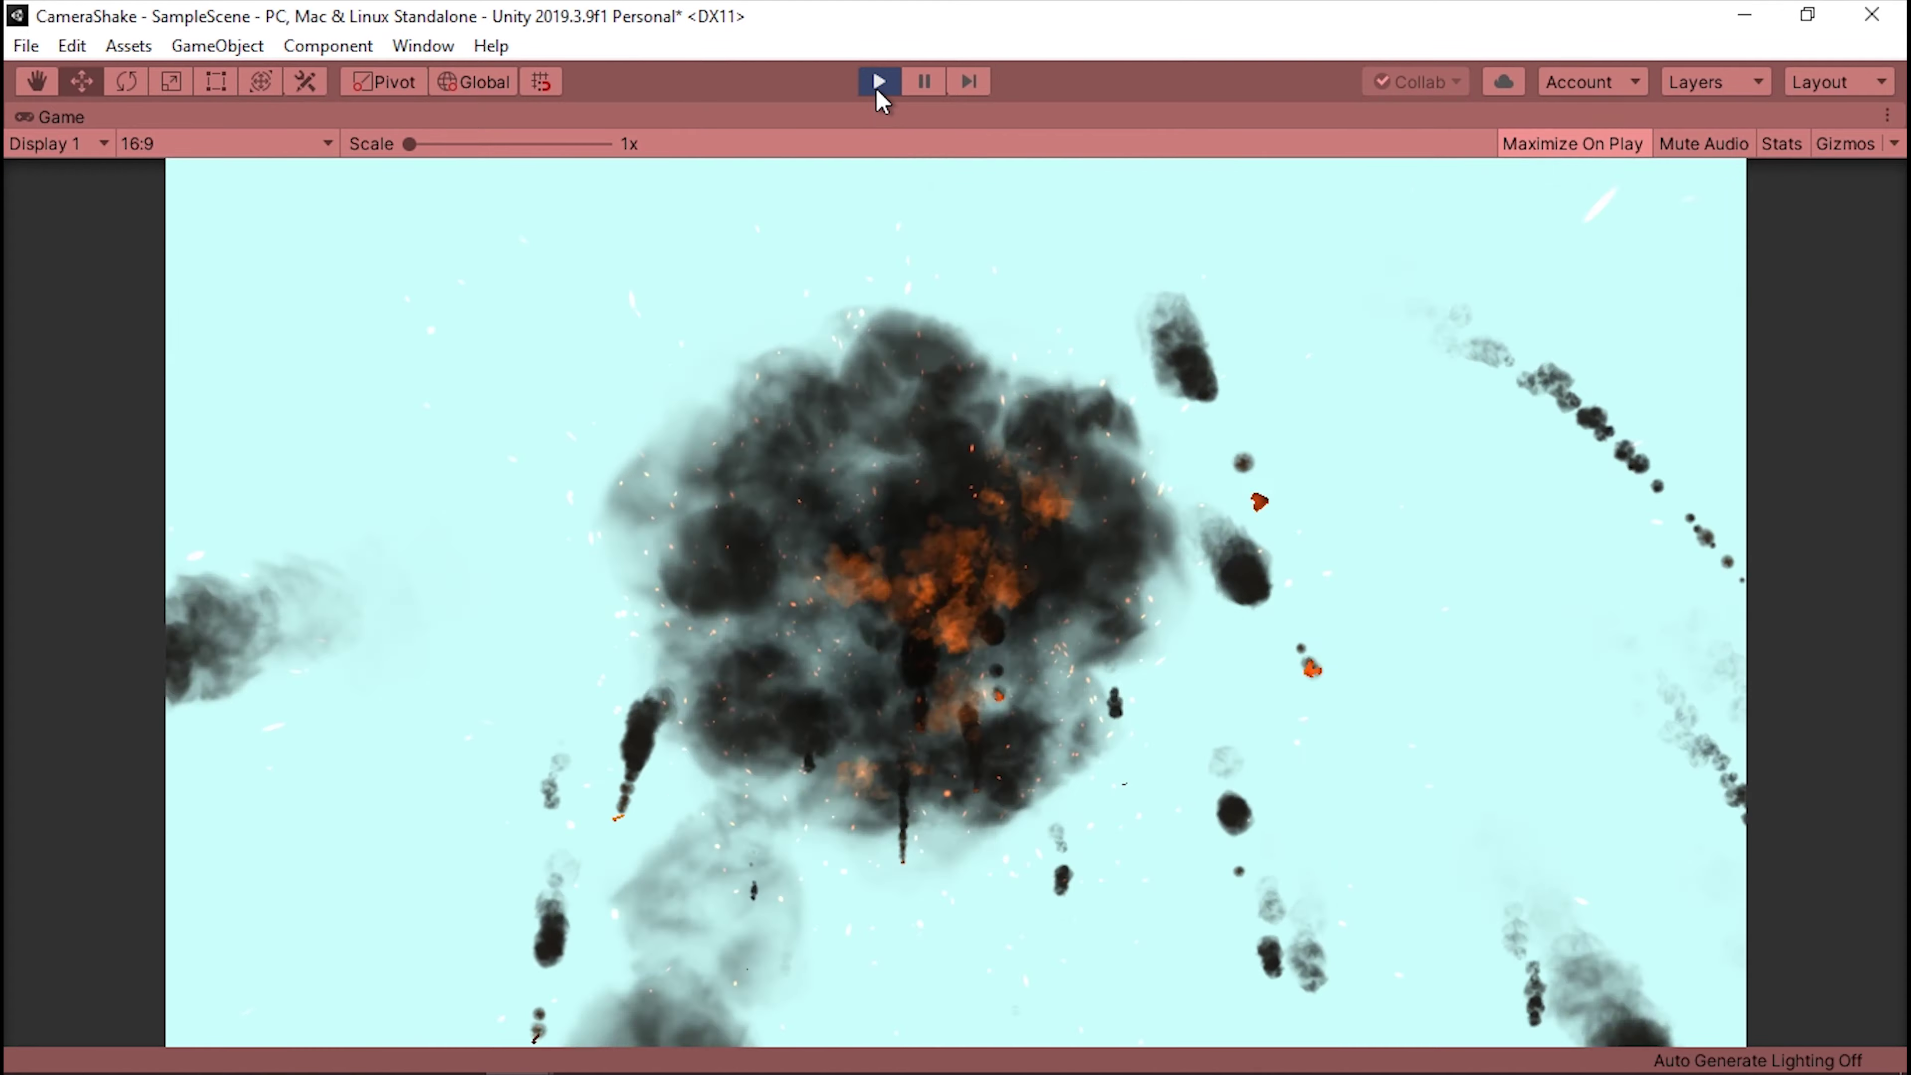
{"action": "left_click", "coordinate": [878, 81]}
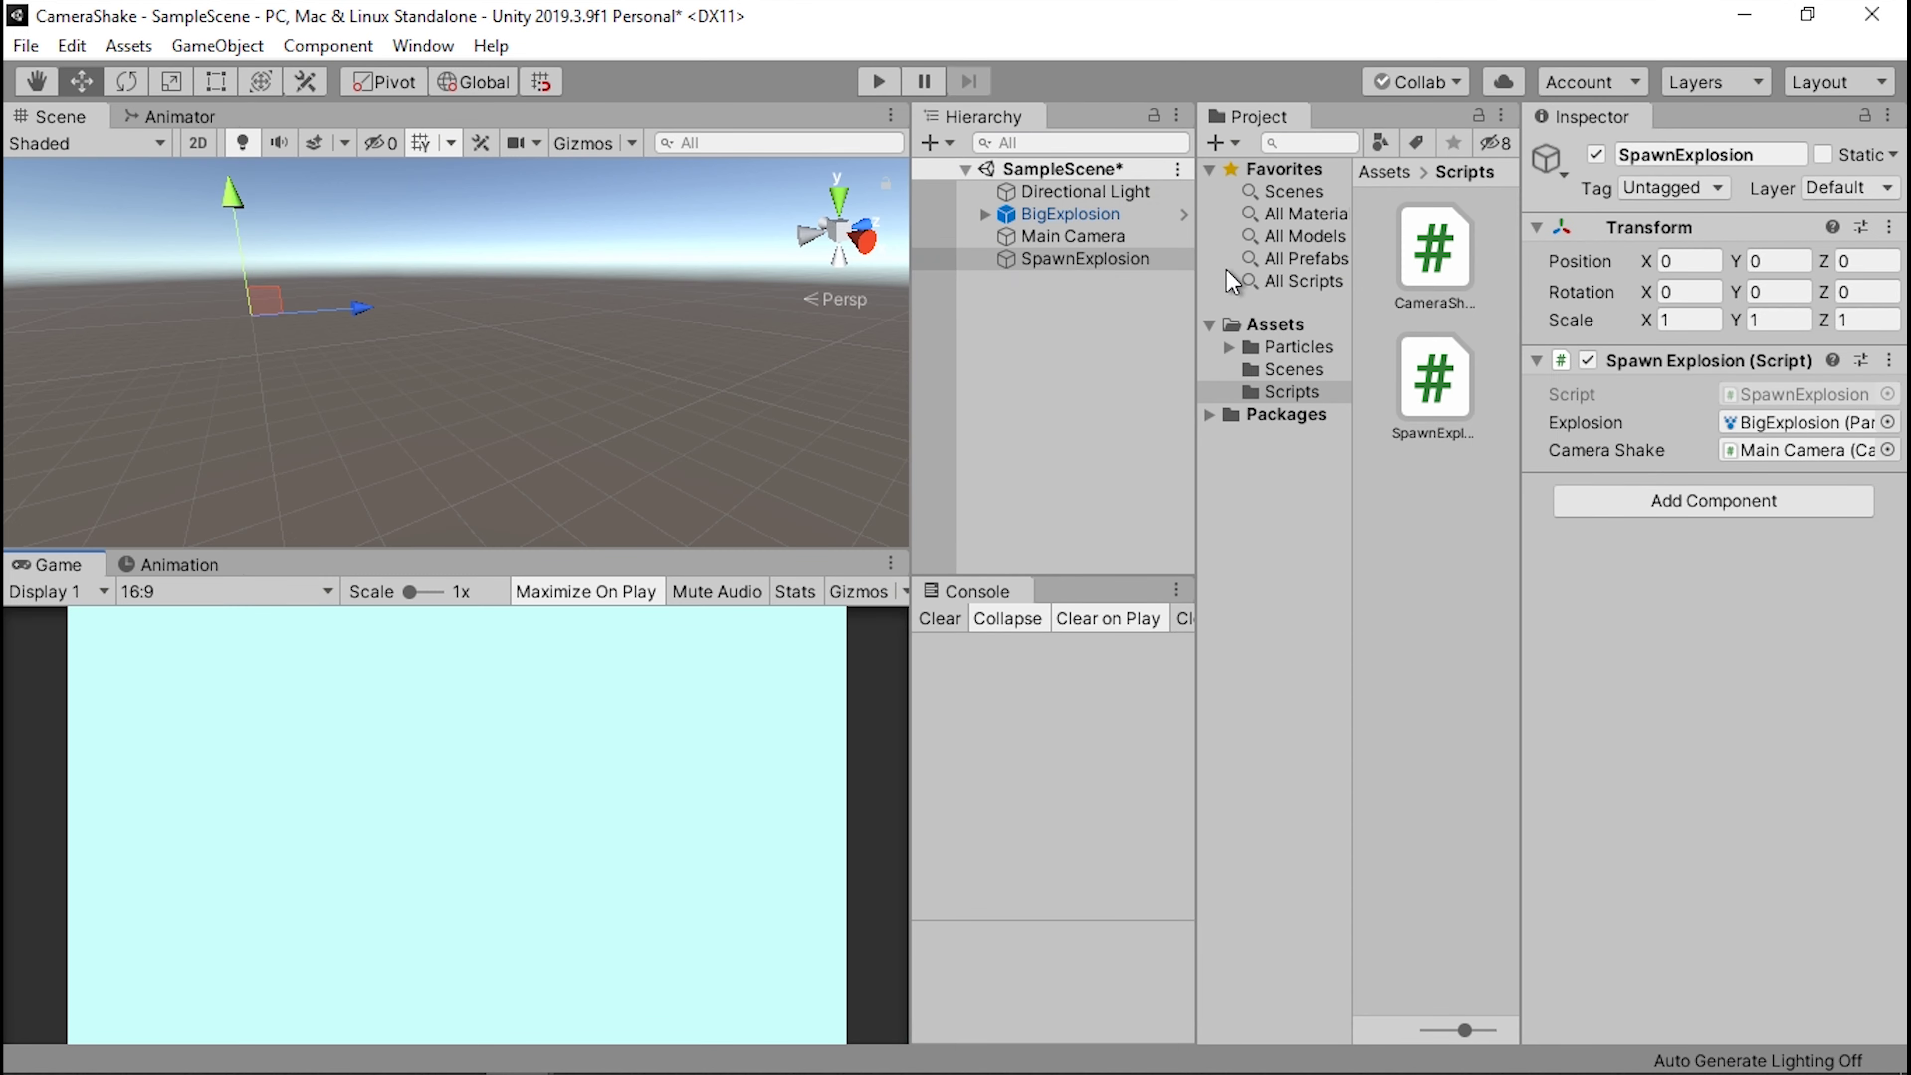
Set the Main Camera's Camera Shake Duration to 1 and Magnitude to 0.25.
{"action": "left_click", "coordinate": [1119, 239]}
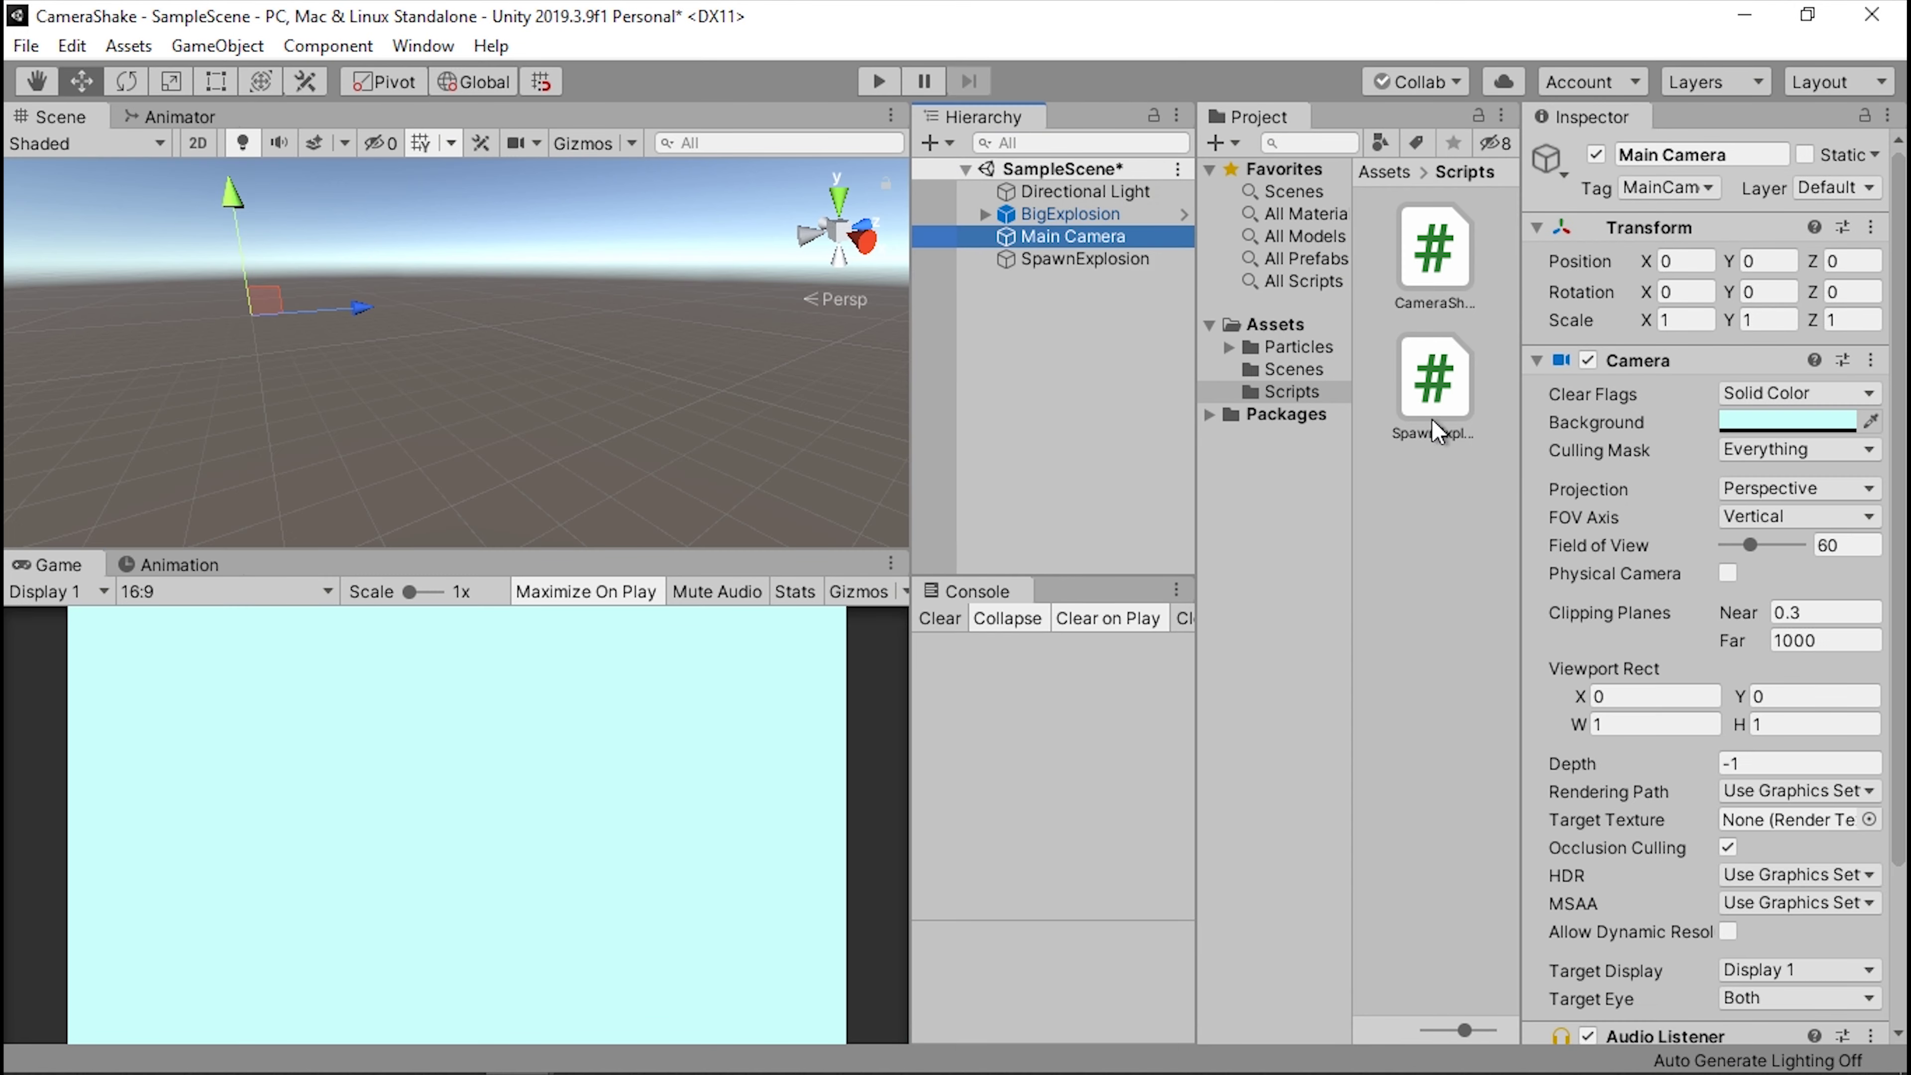
{"action": "scroll", "coordinate": [1722, 586], "scroll_direction": "down", "scroll_amount": 3}
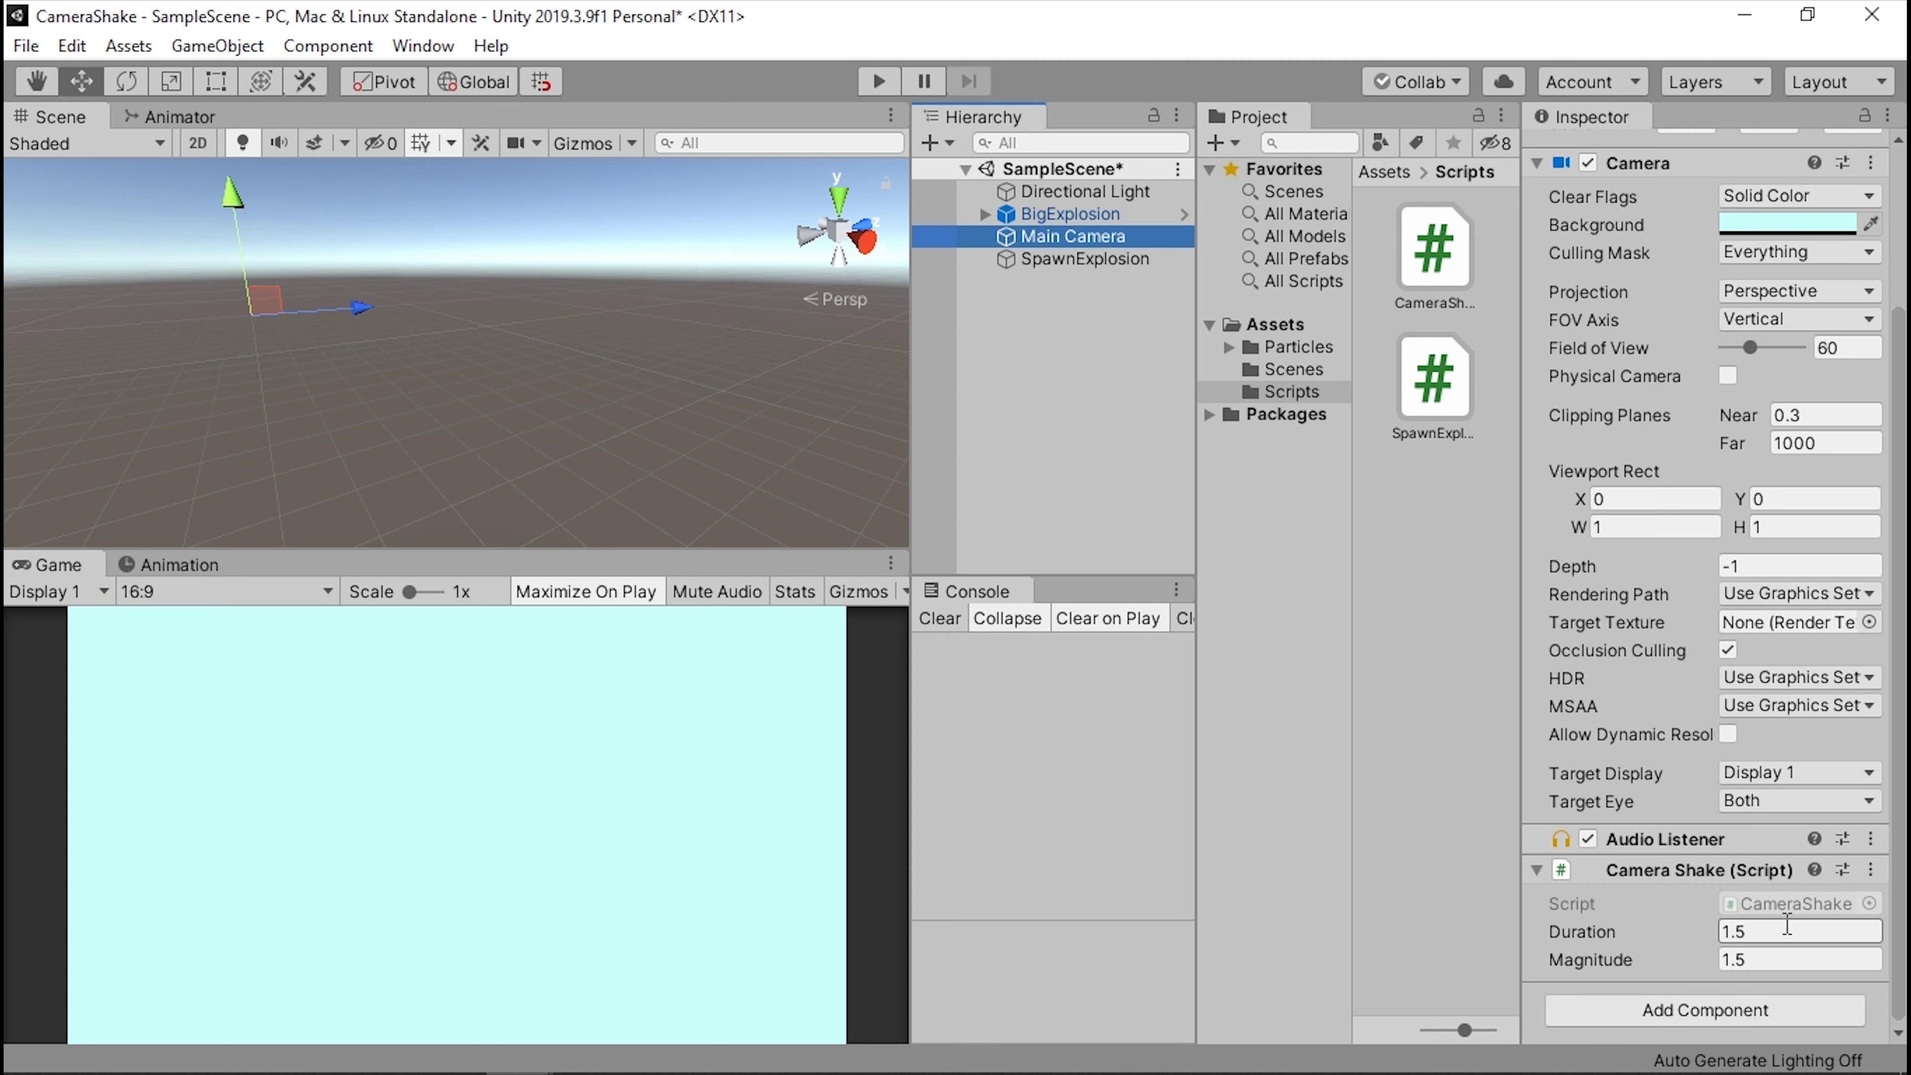
{"action": "left_click", "coordinate": [1724, 932]}
{"action": "type", "text": "1"}
{"action": "left_click", "coordinate": [1795, 958]}
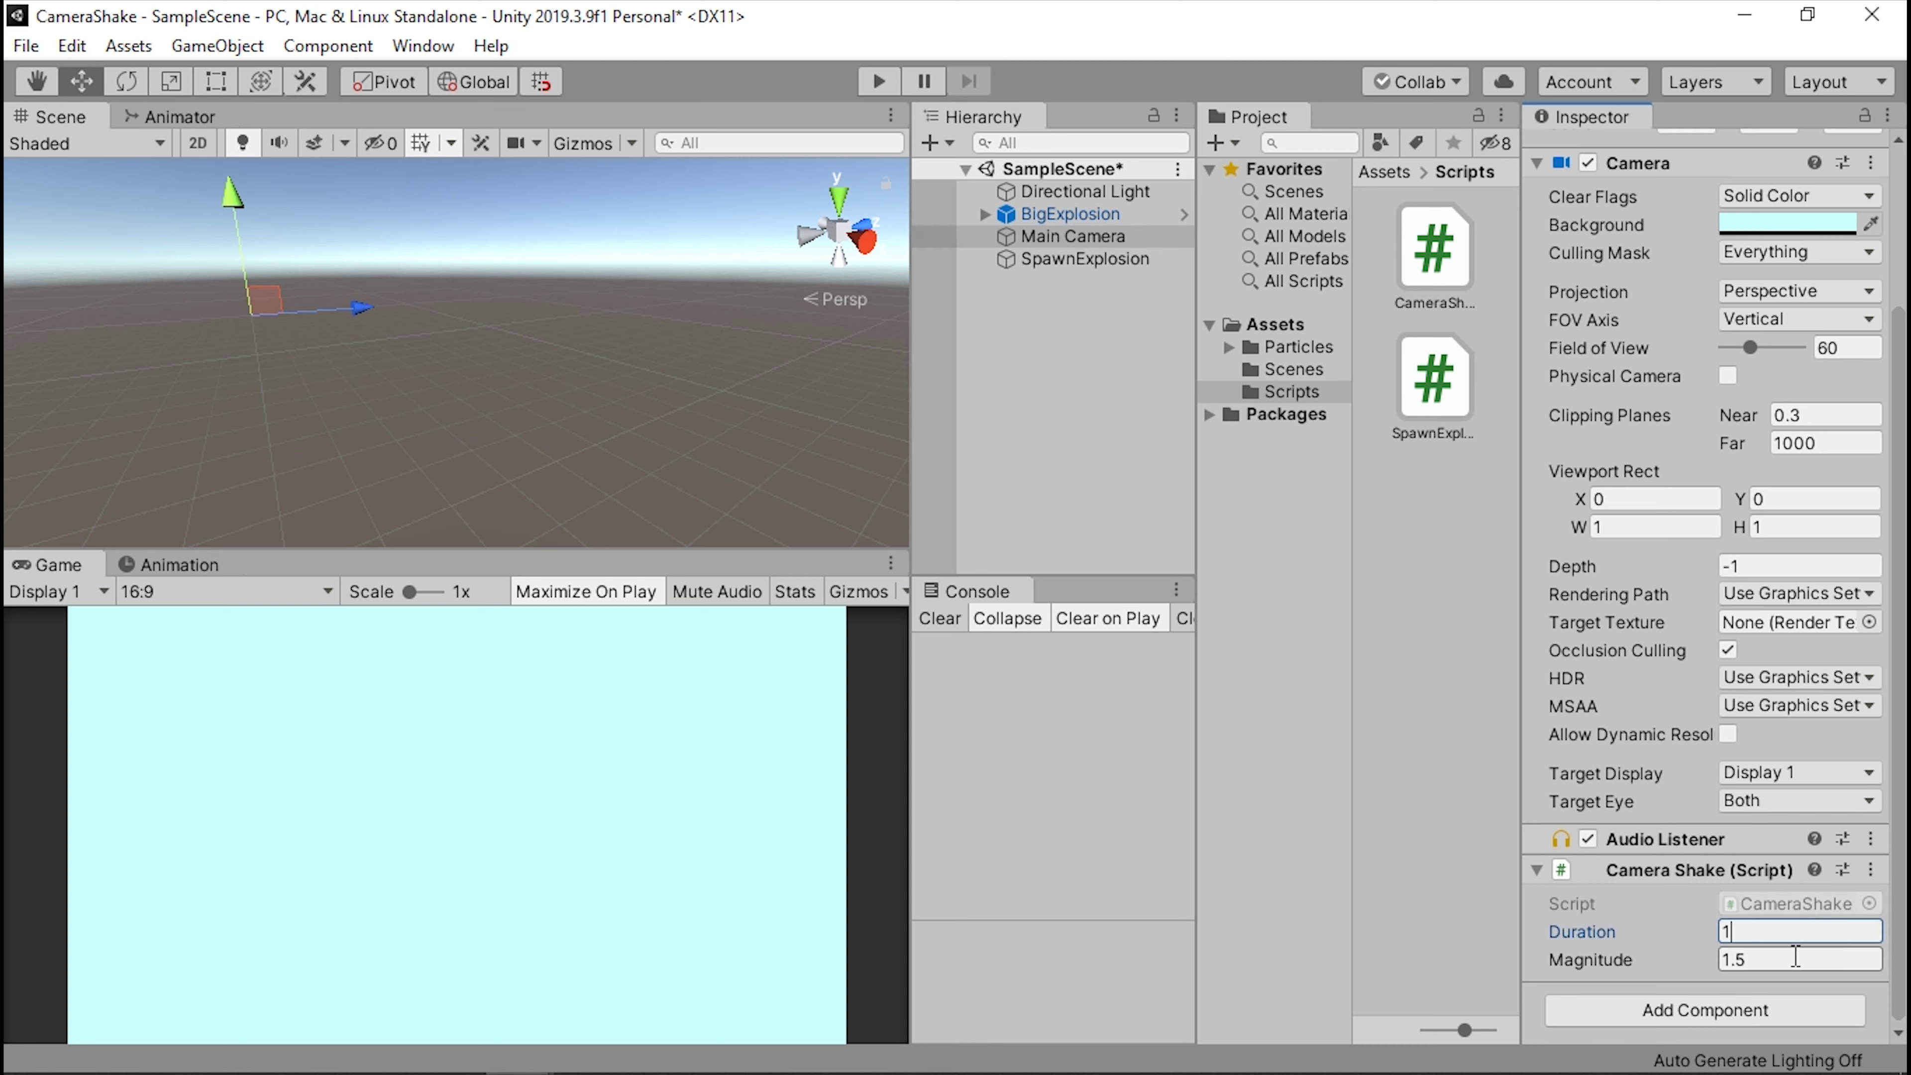
{"action": "type", "text": "0"}
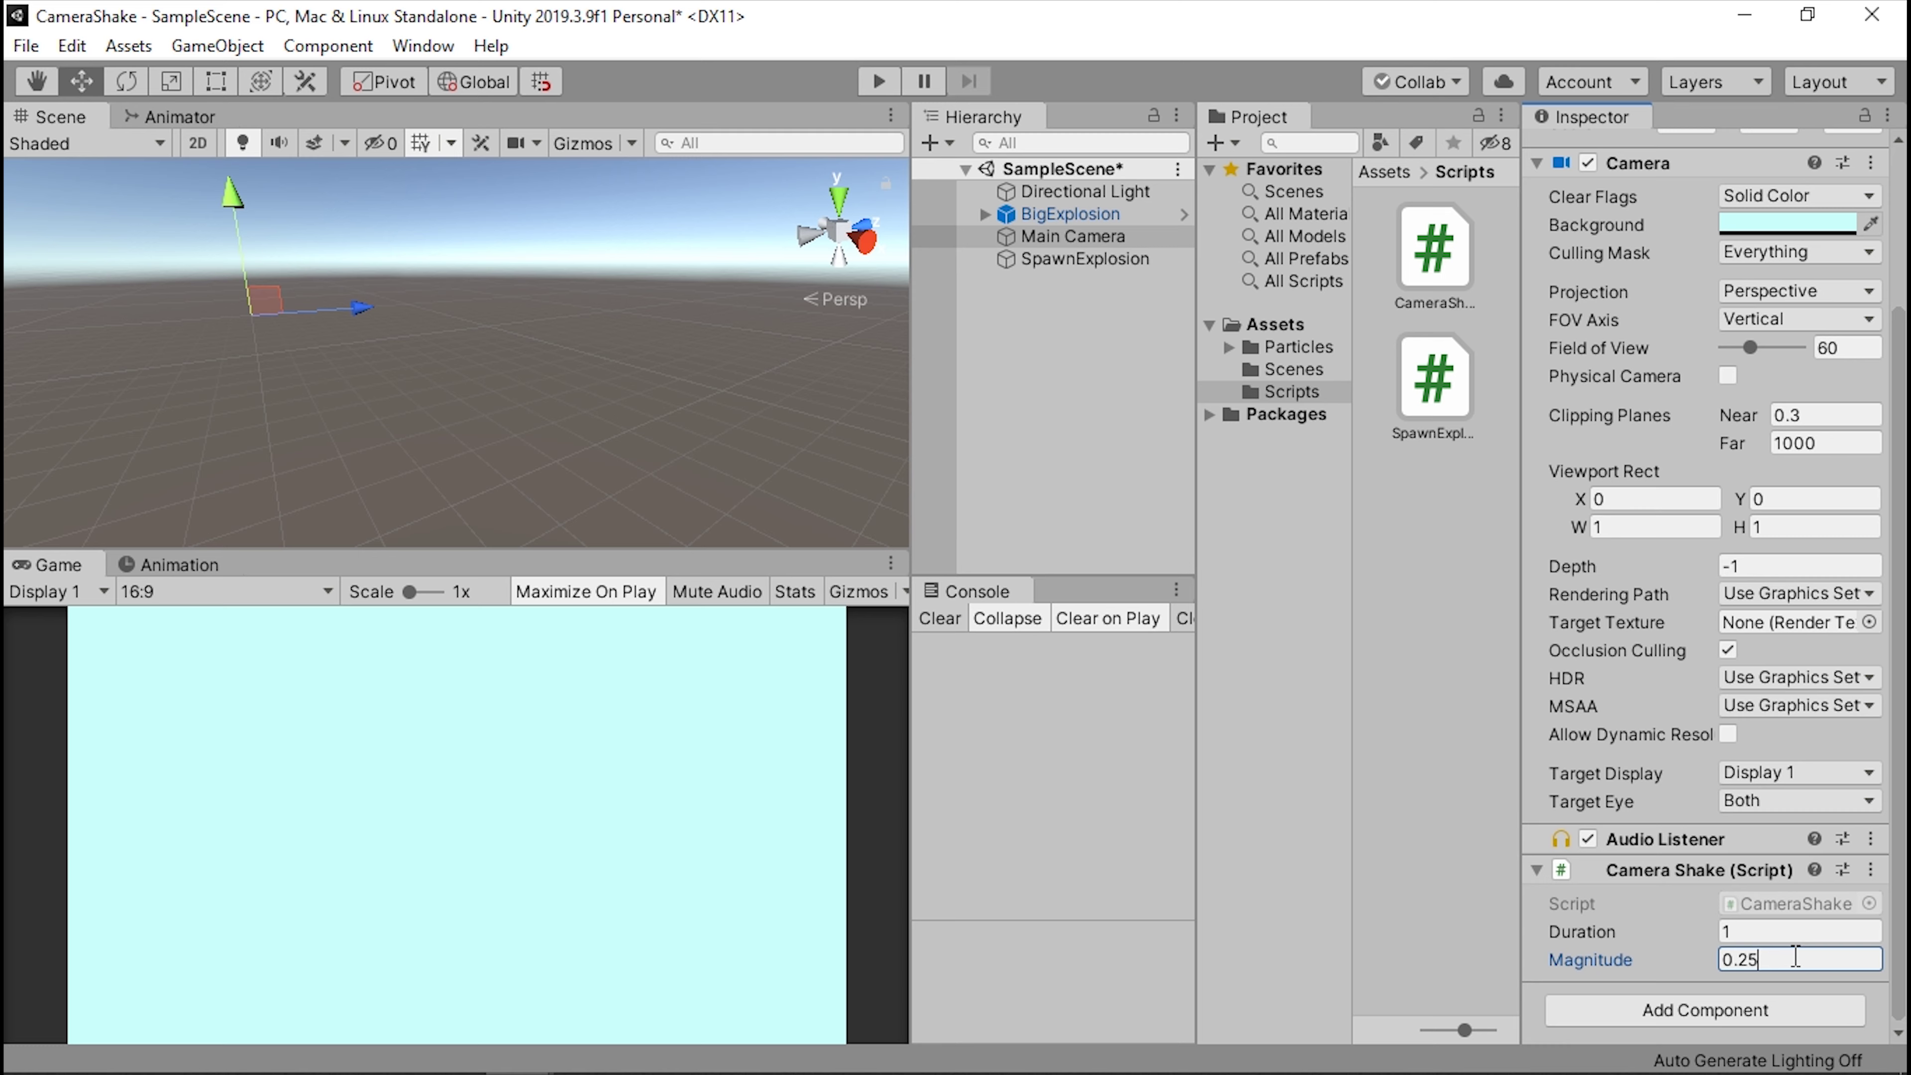
{"action": "left_click", "coordinate": [1069, 452]}
Play-test the gentler shake by spawning several explosions, then stop the game.
{"action": "left_click", "coordinate": [878, 82]}
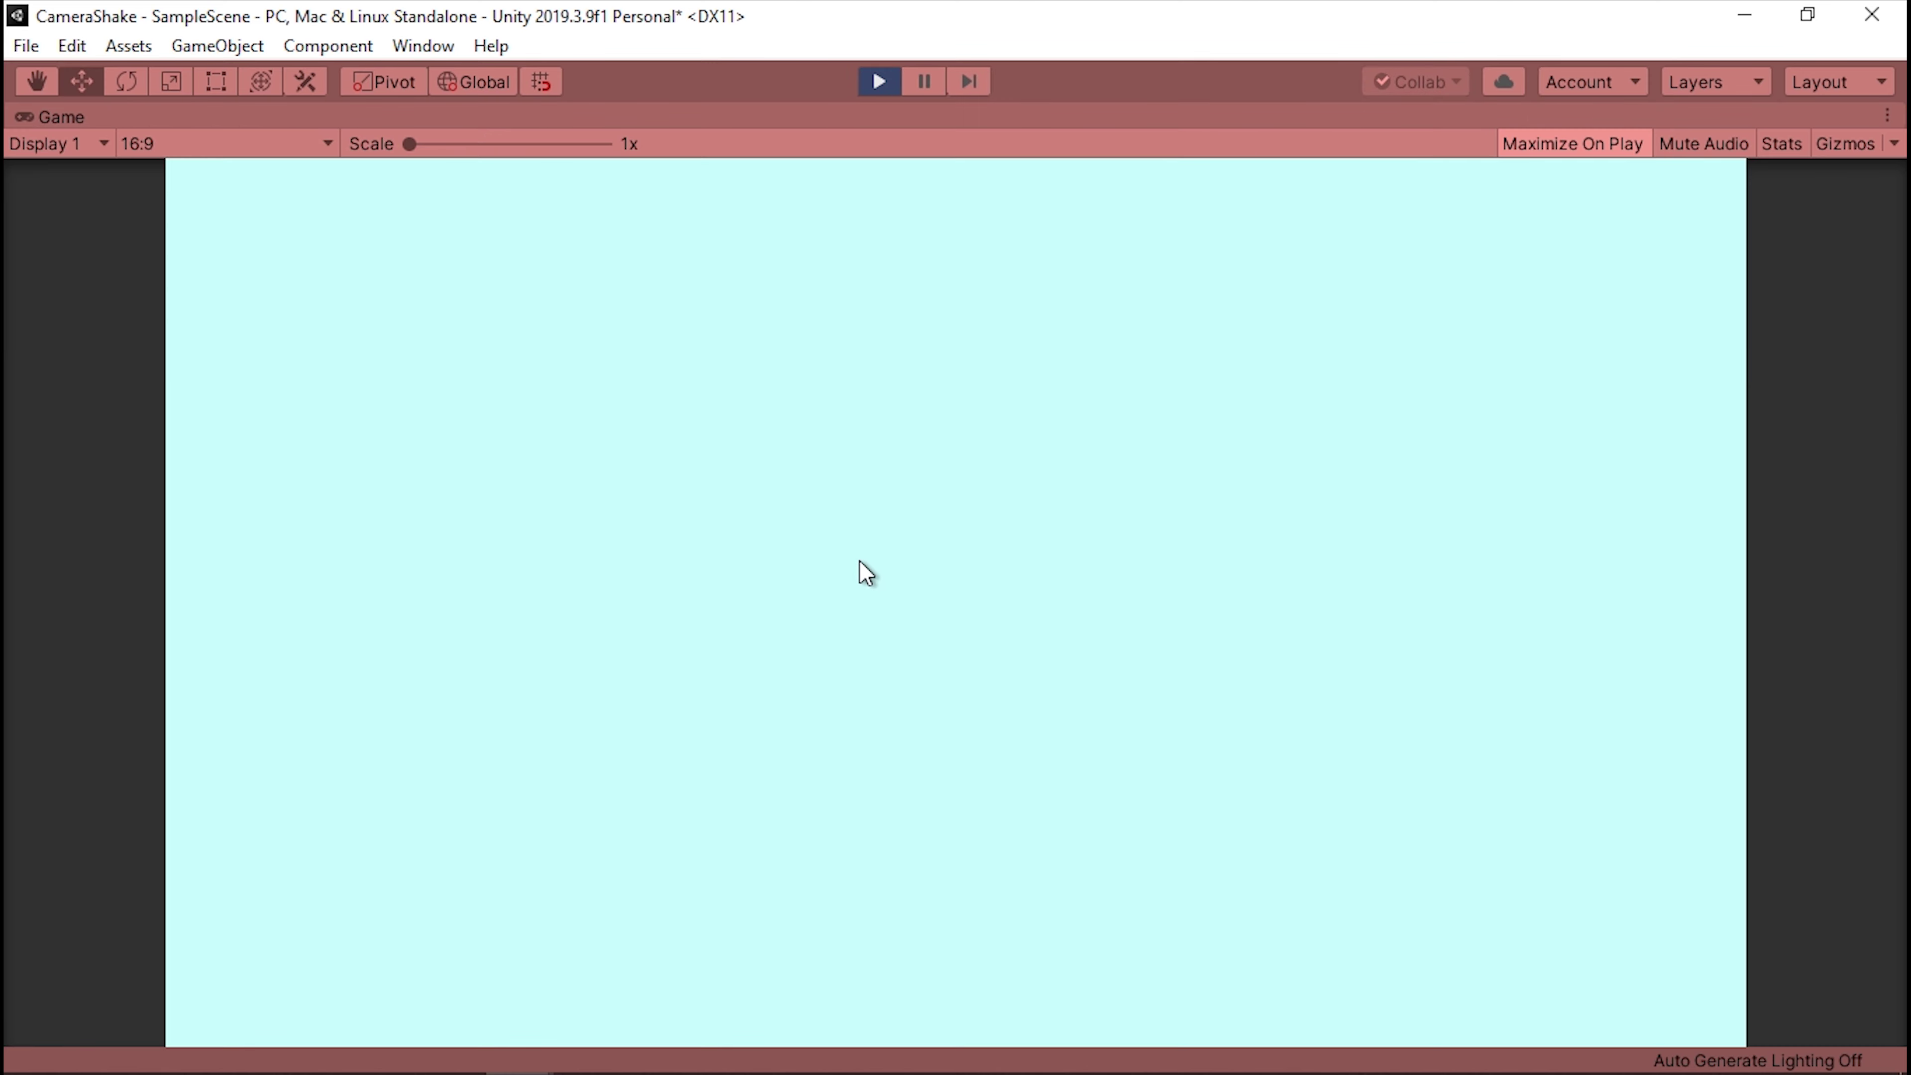
{"action": "left_click", "coordinate": [896, 467]}
{"action": "left_click", "coordinate": [1009, 452]}
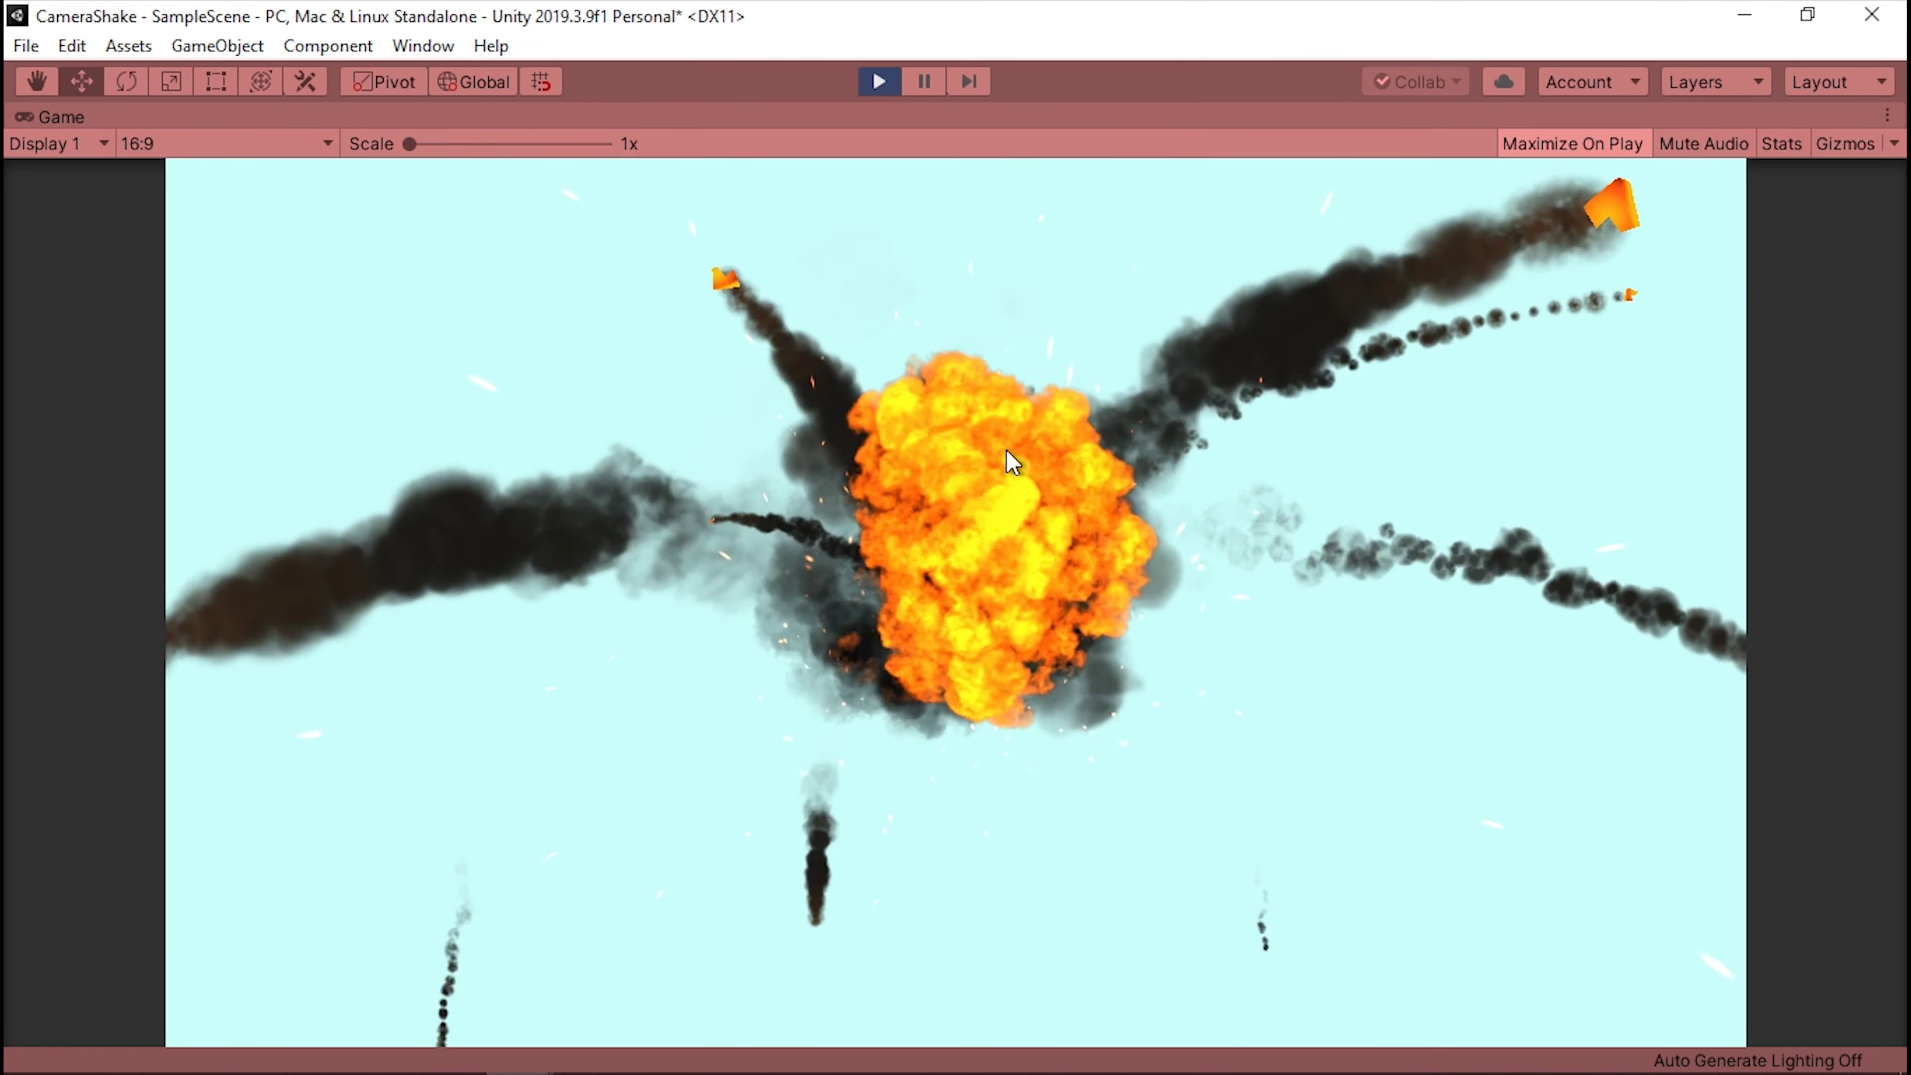
{"action": "left_click", "coordinate": [1008, 452]}
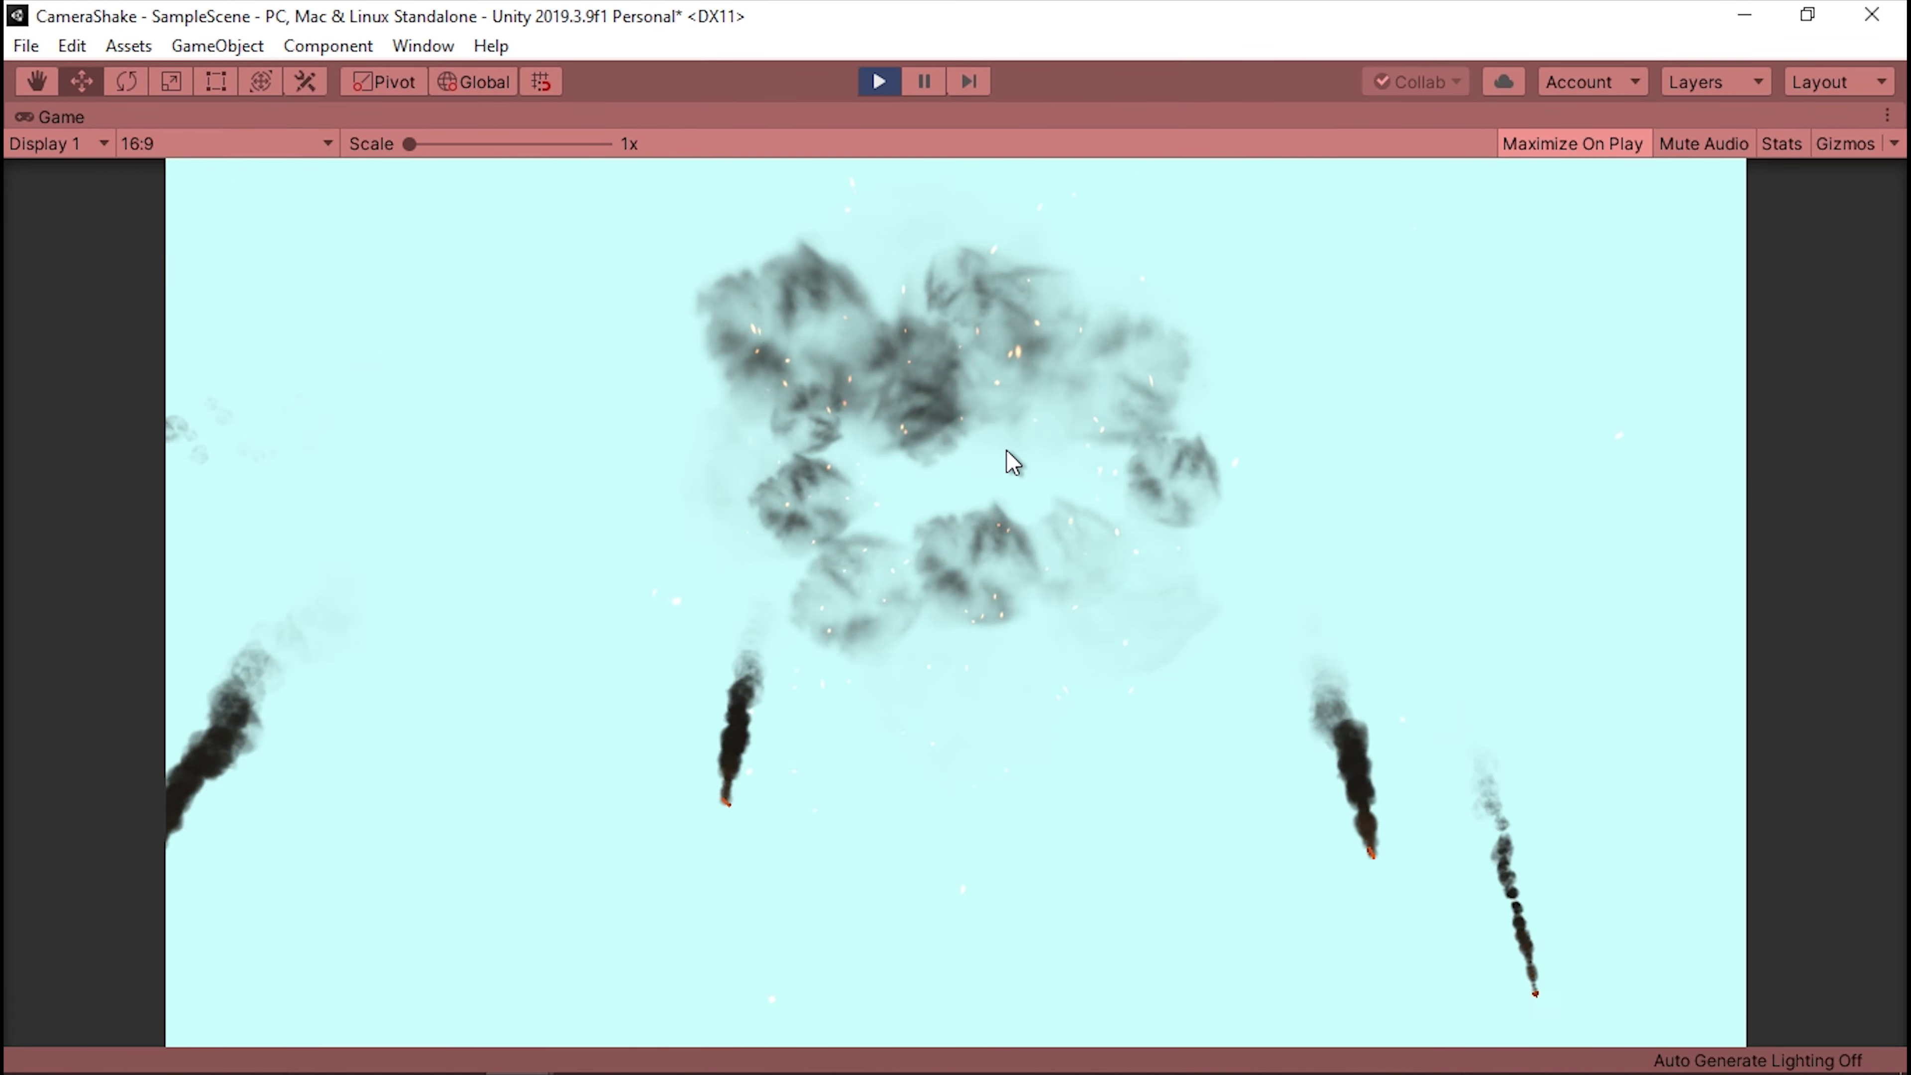
{"action": "left_click", "coordinate": [1007, 451]}
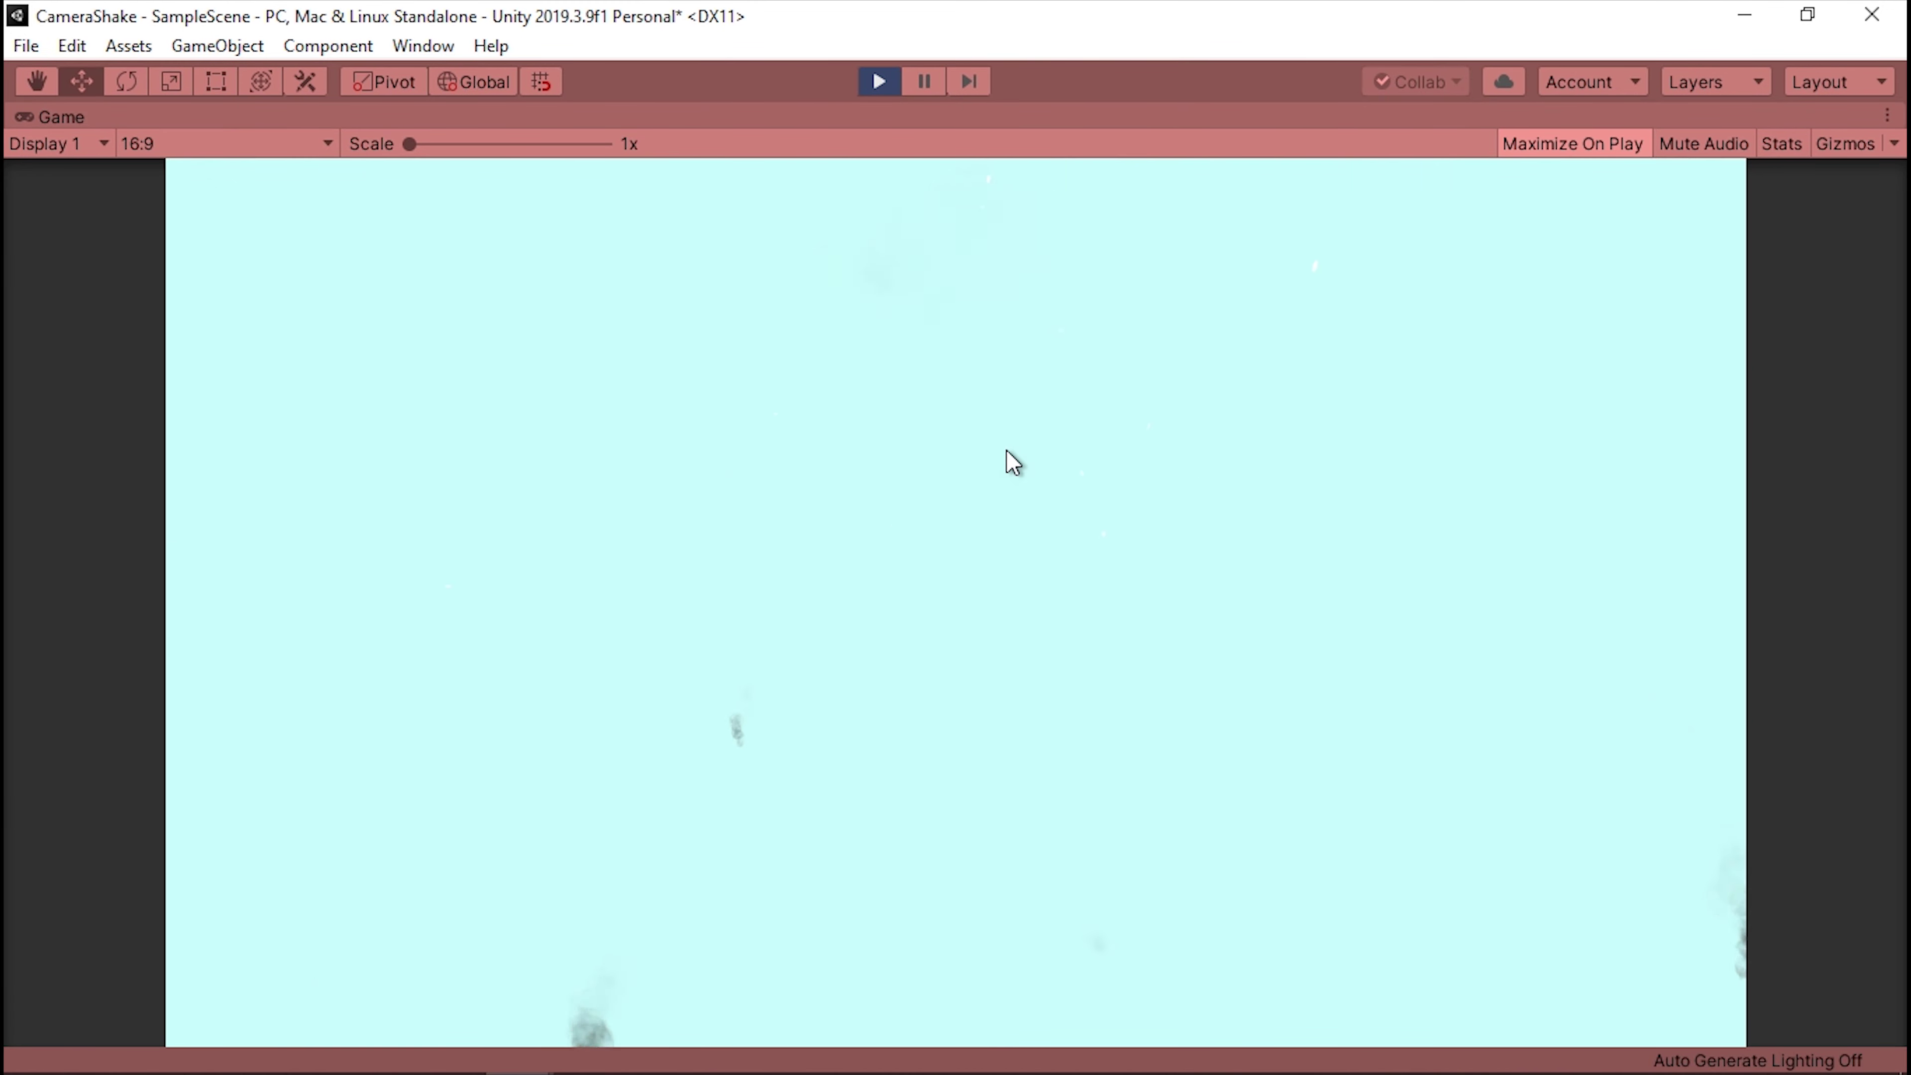
{"action": "left_click", "coordinate": [878, 79]}
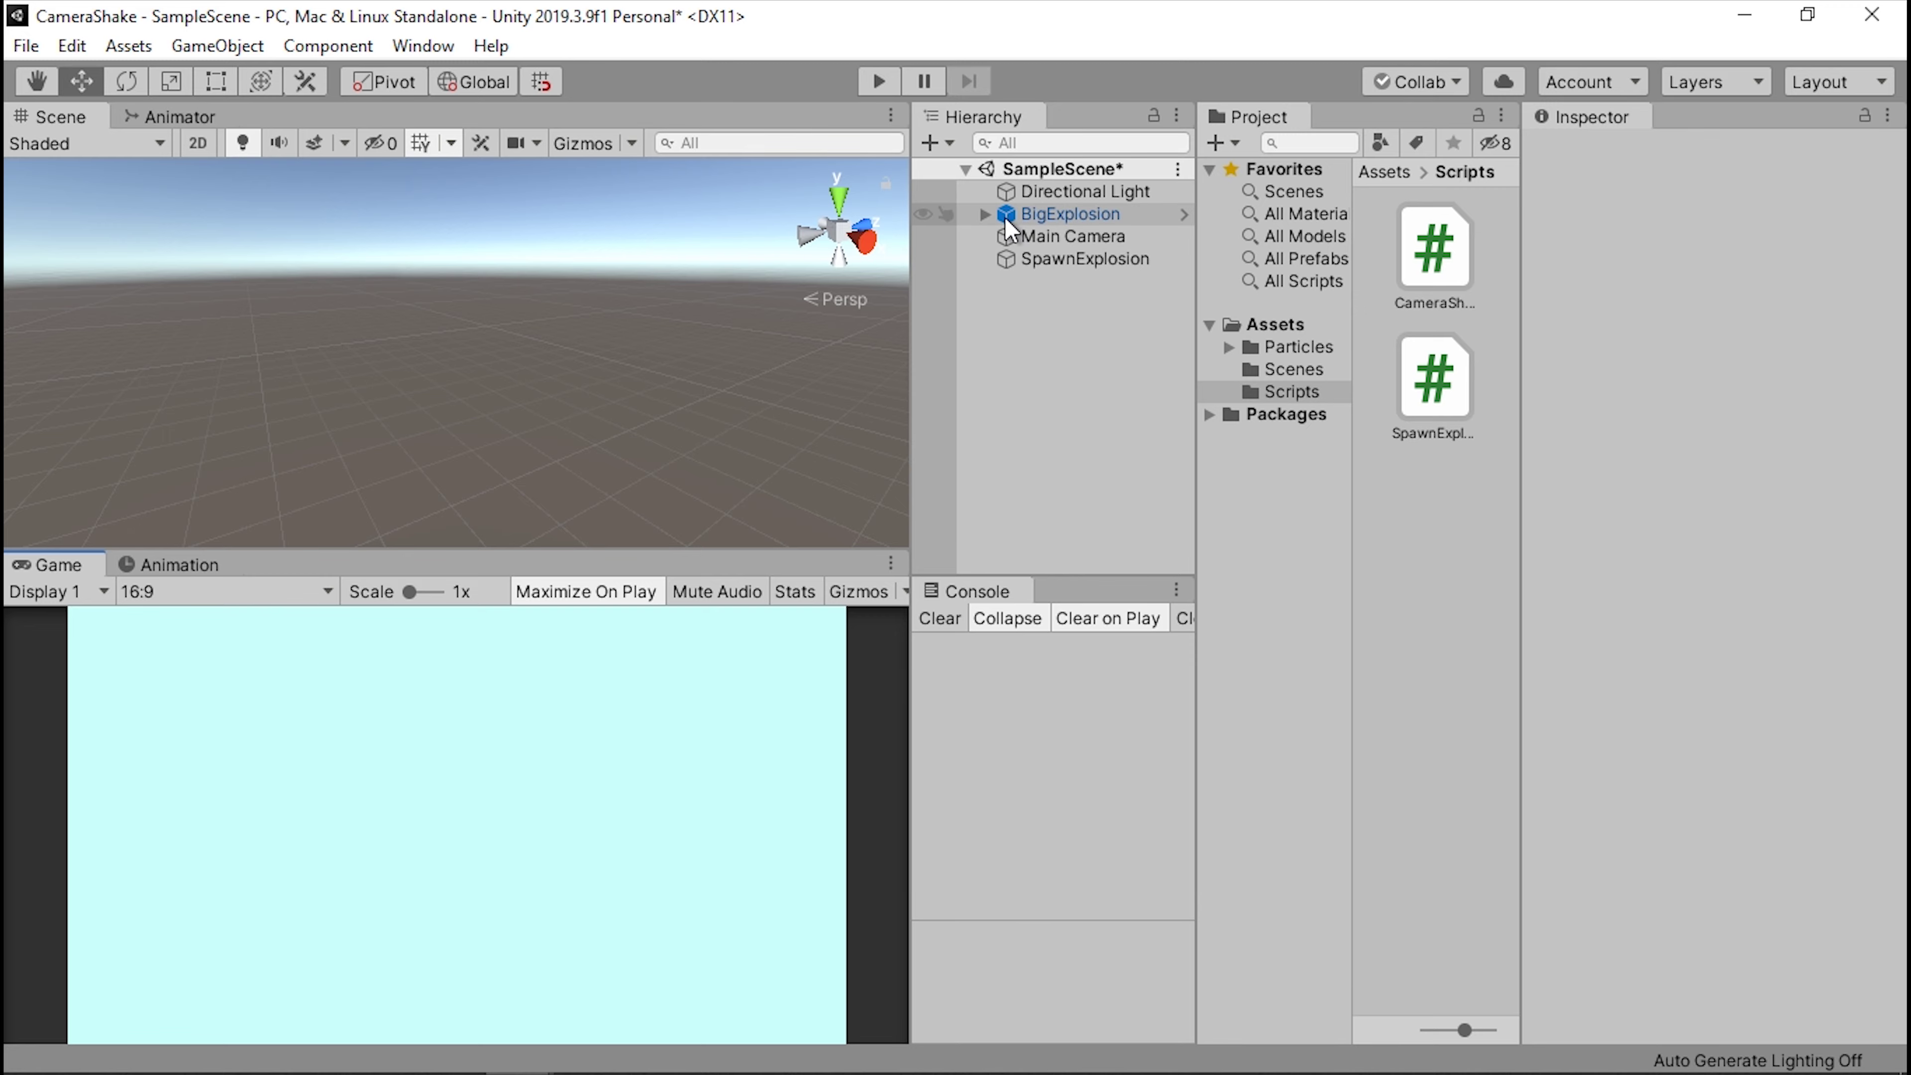
{"action": "key", "text": "ctrl+9"}
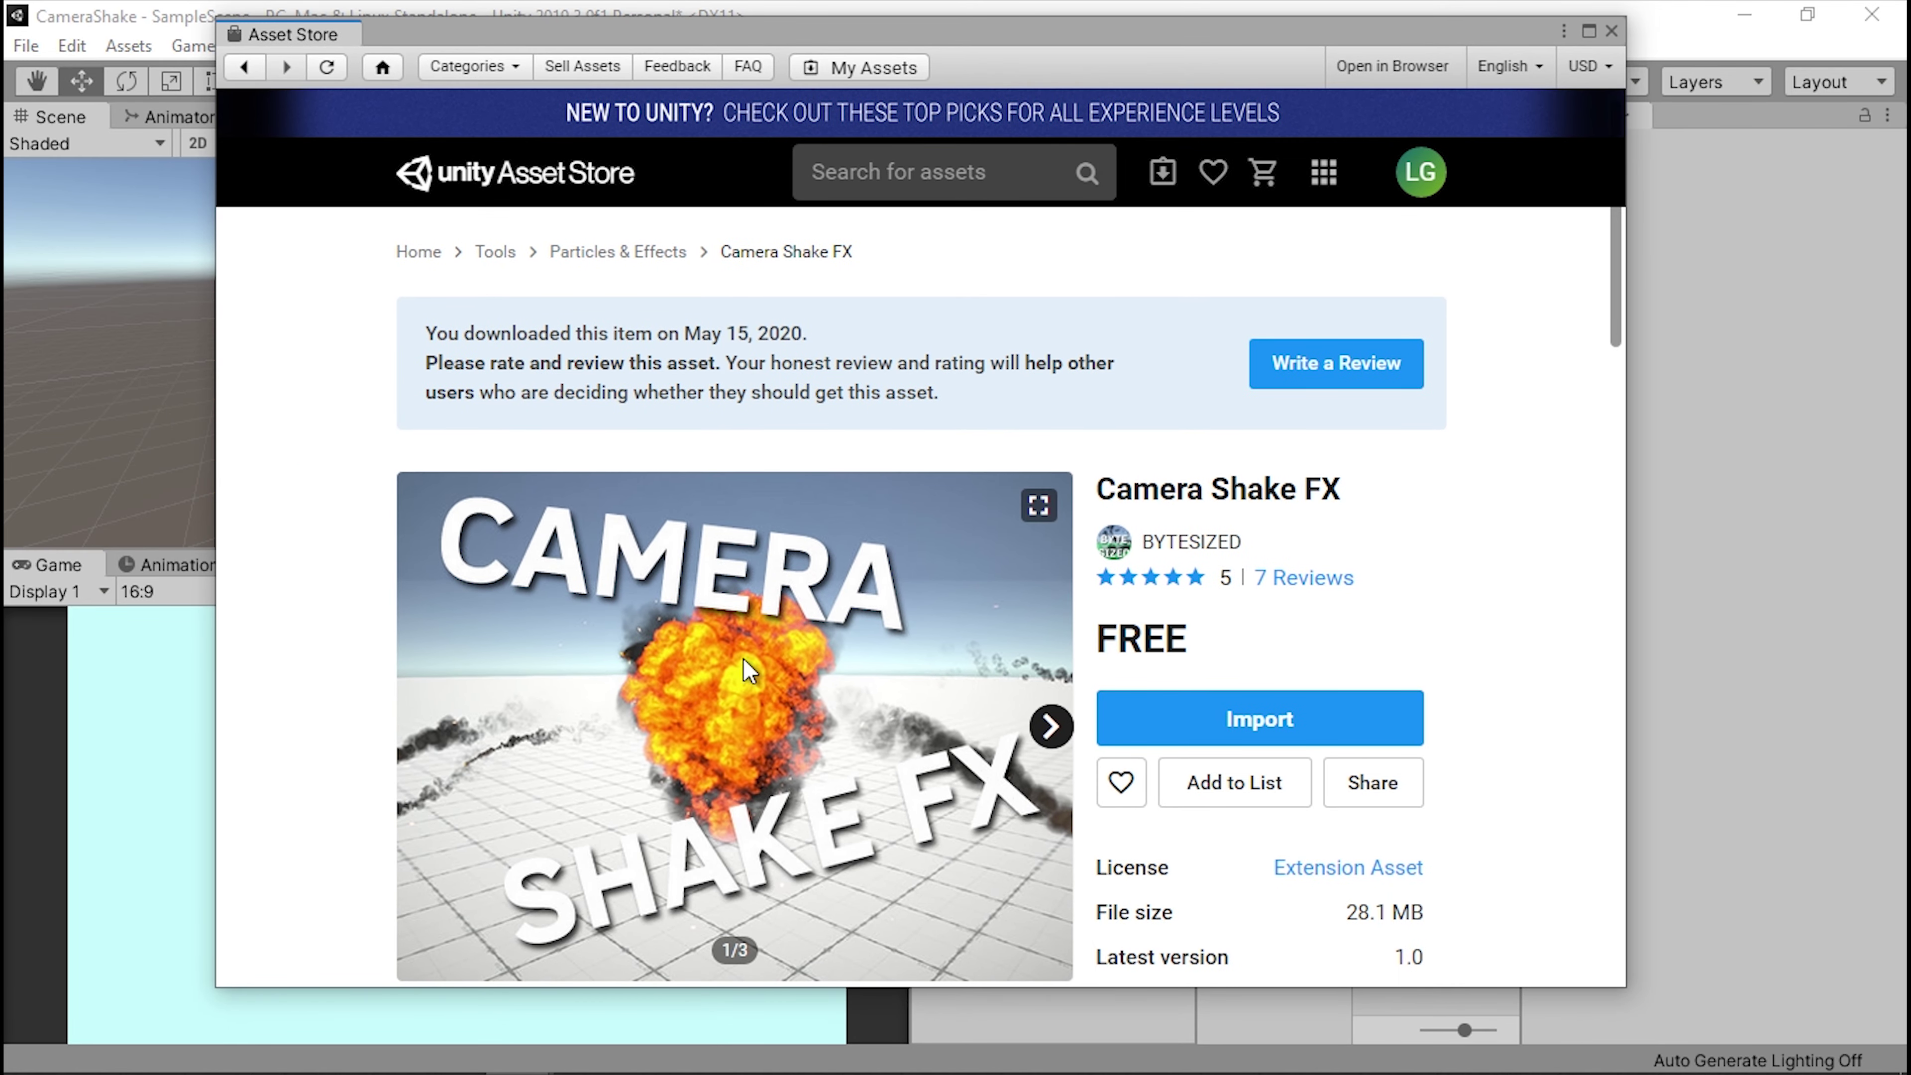
{"action": "scroll", "coordinate": [989, 645], "scroll_direction": "down", "scroll_amount": 2}
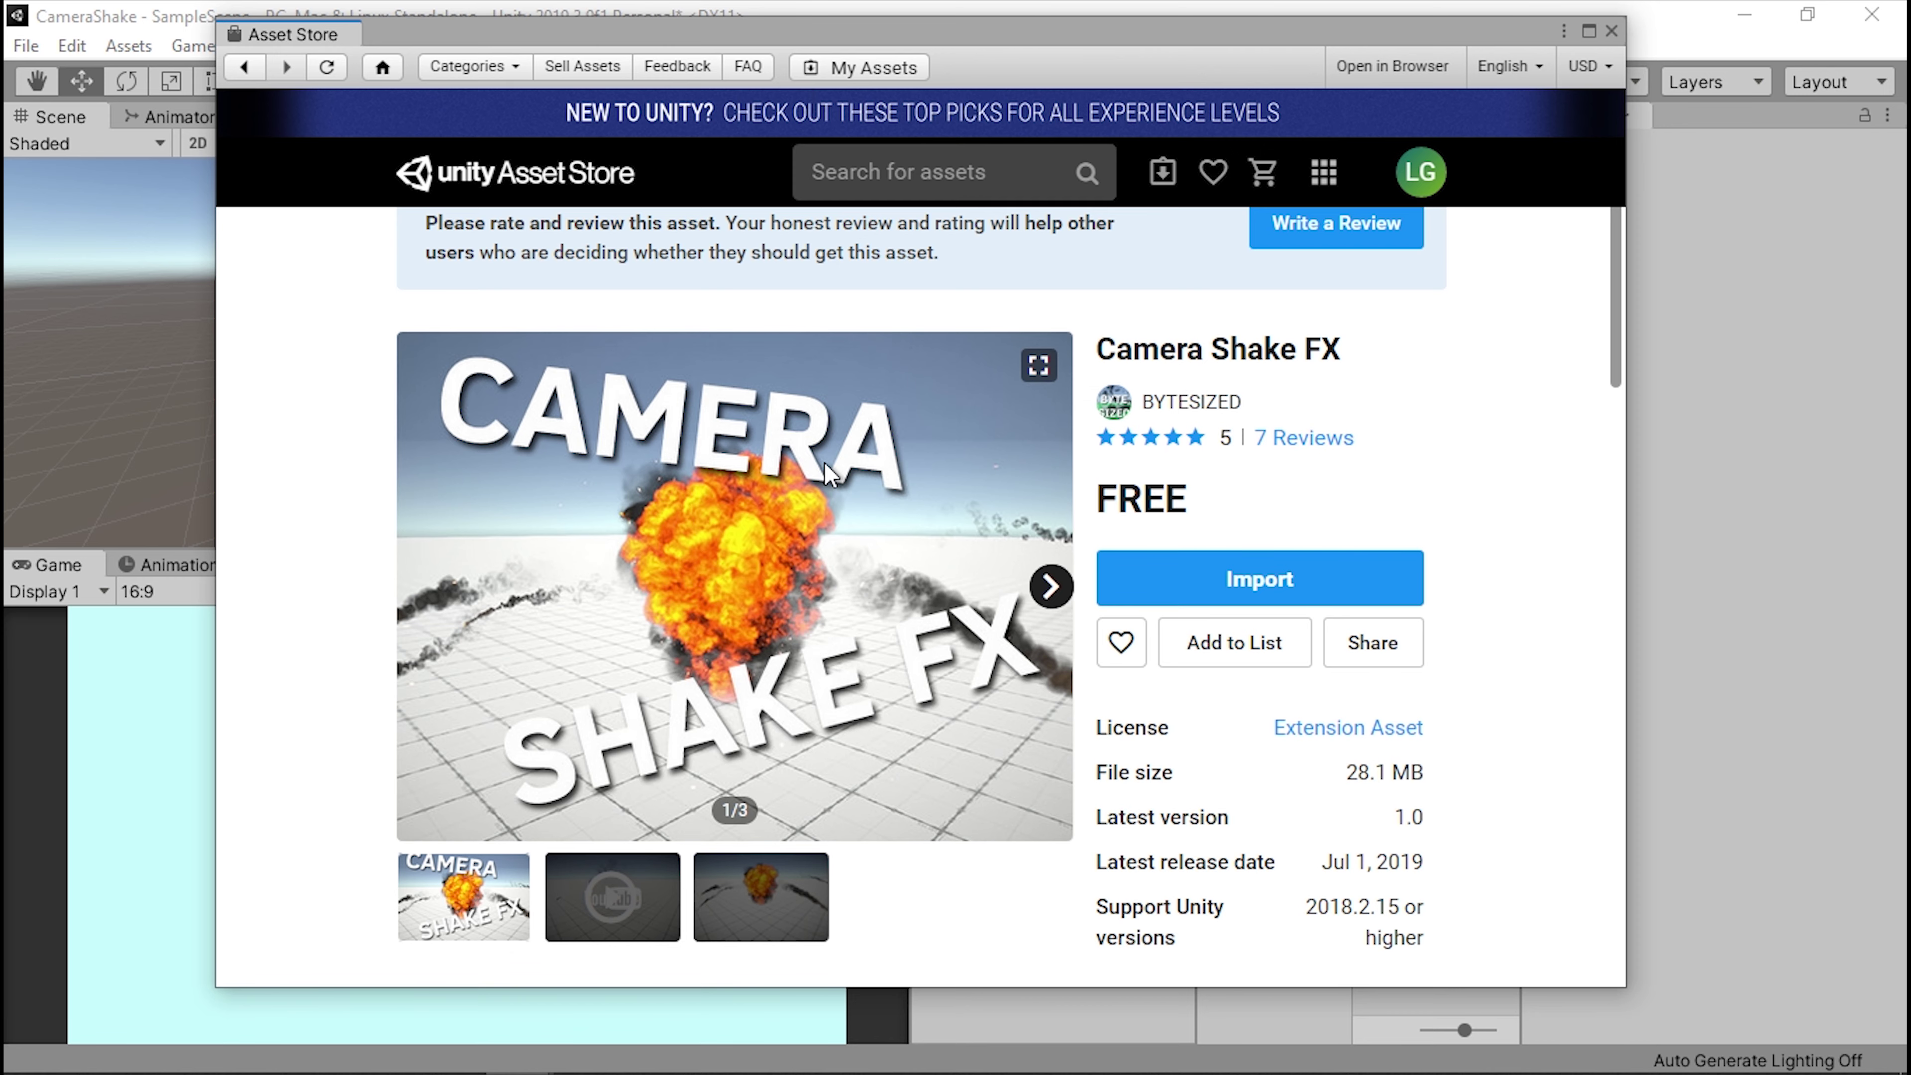
{"action": "scroll", "coordinate": [824, 461], "scroll_direction": "down", "scroll_amount": 4}
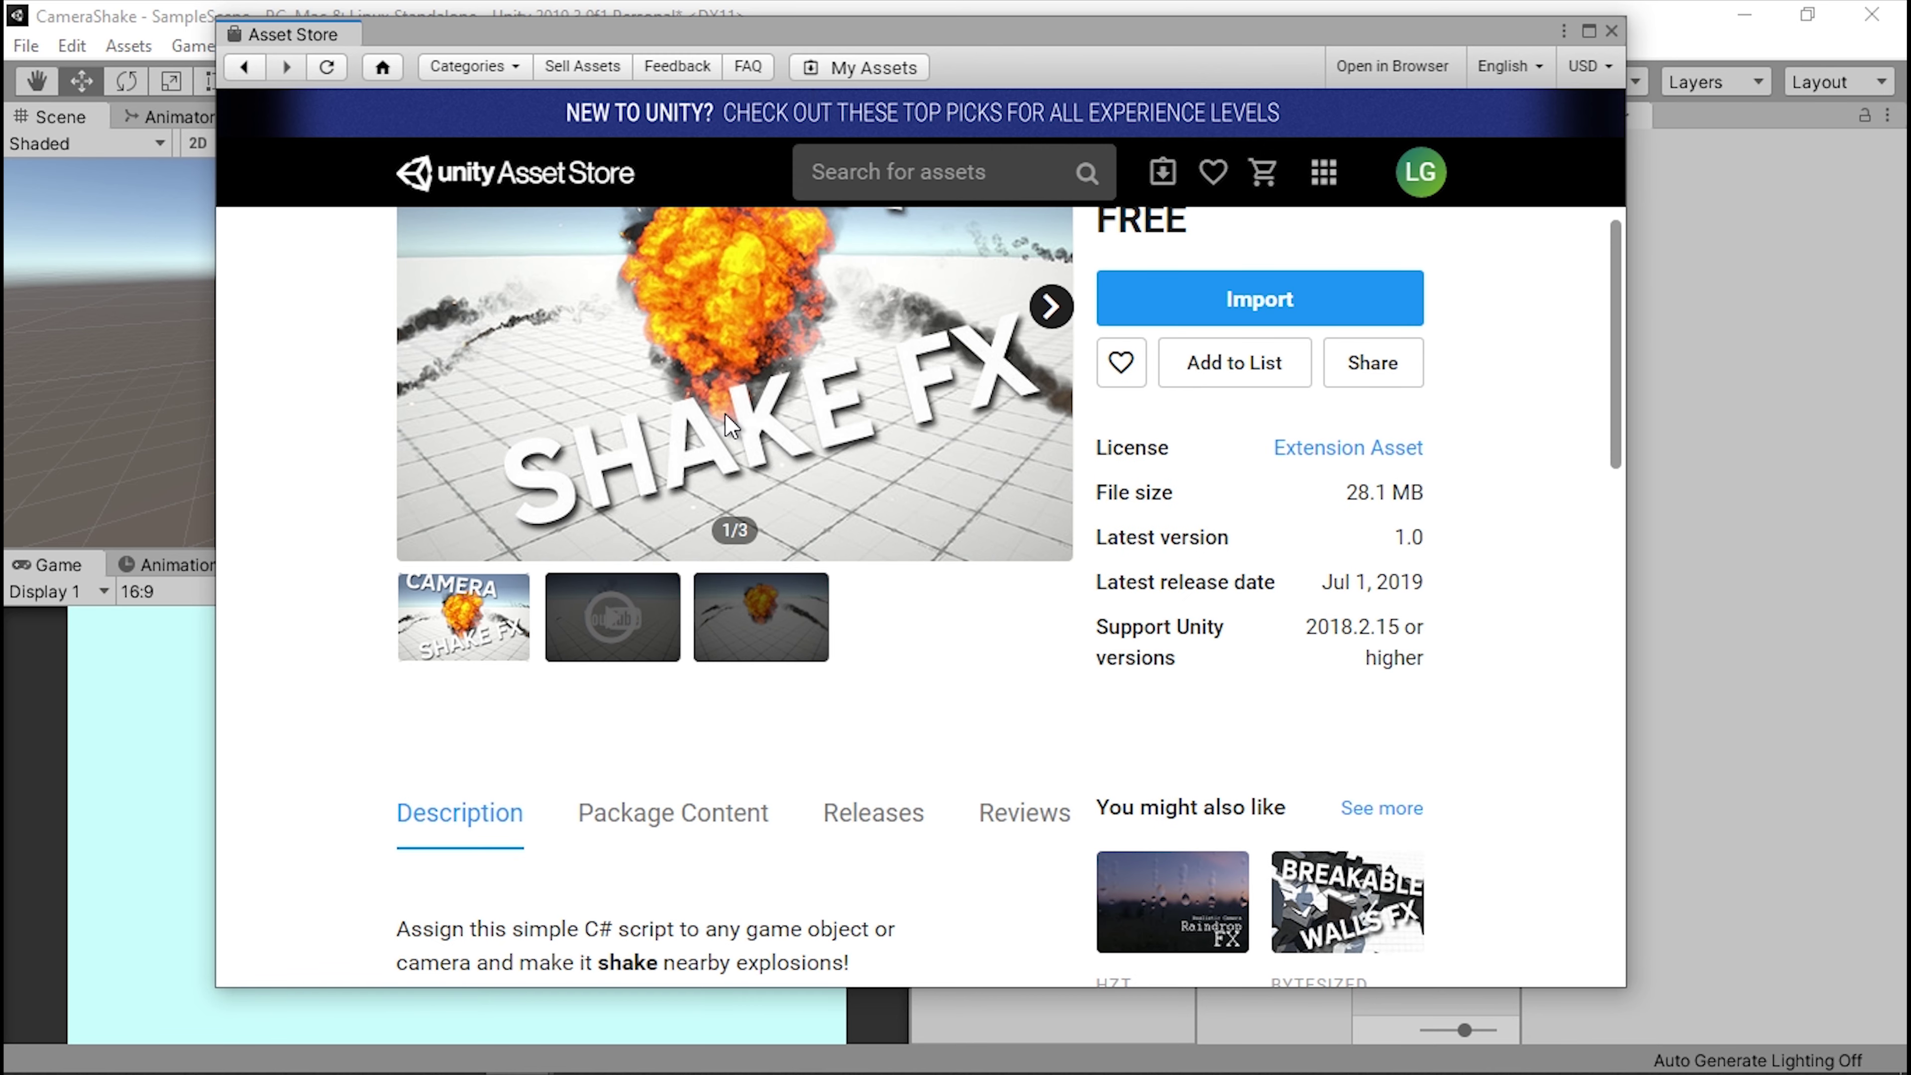
{"action": "scroll", "coordinate": [725, 416], "scroll_direction": "up", "scroll_amount": 4}
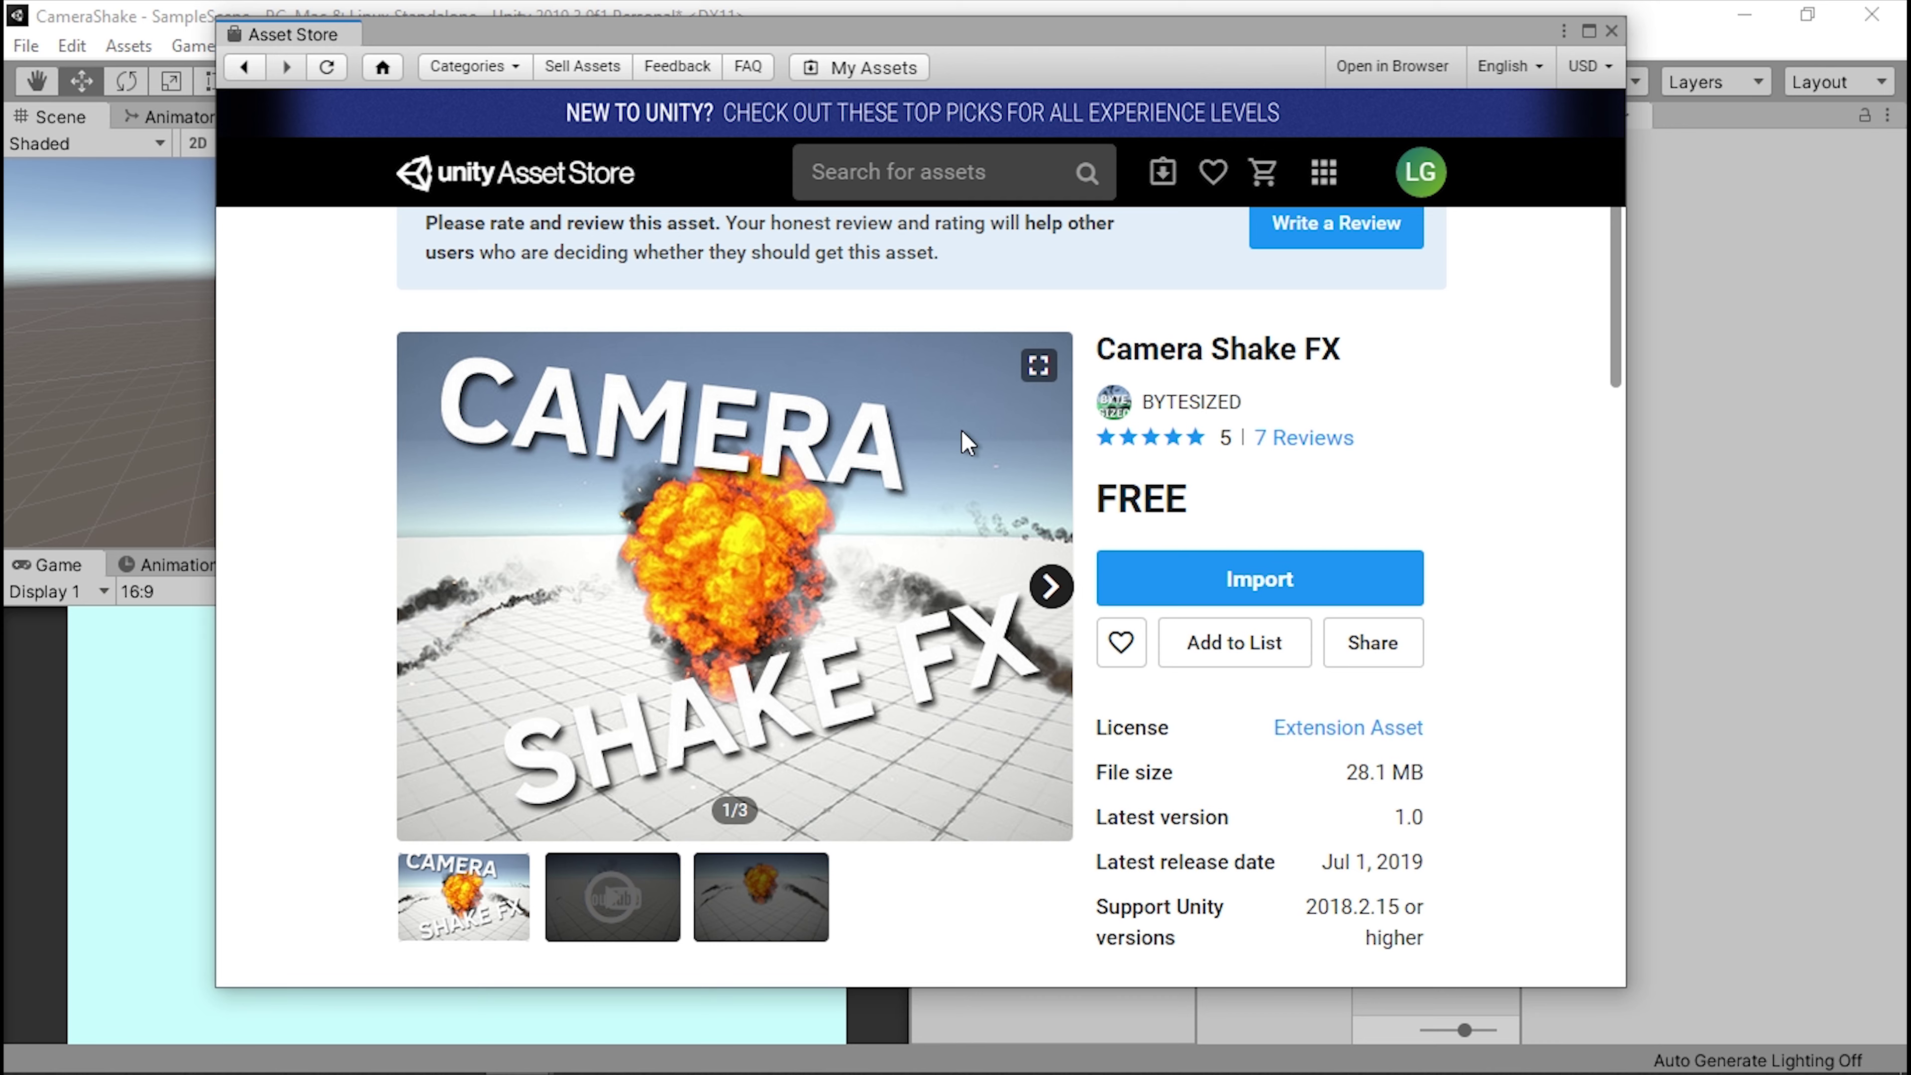
{"action": "scroll", "coordinate": [962, 430], "scroll_direction": "down", "scroll_amount": 5}
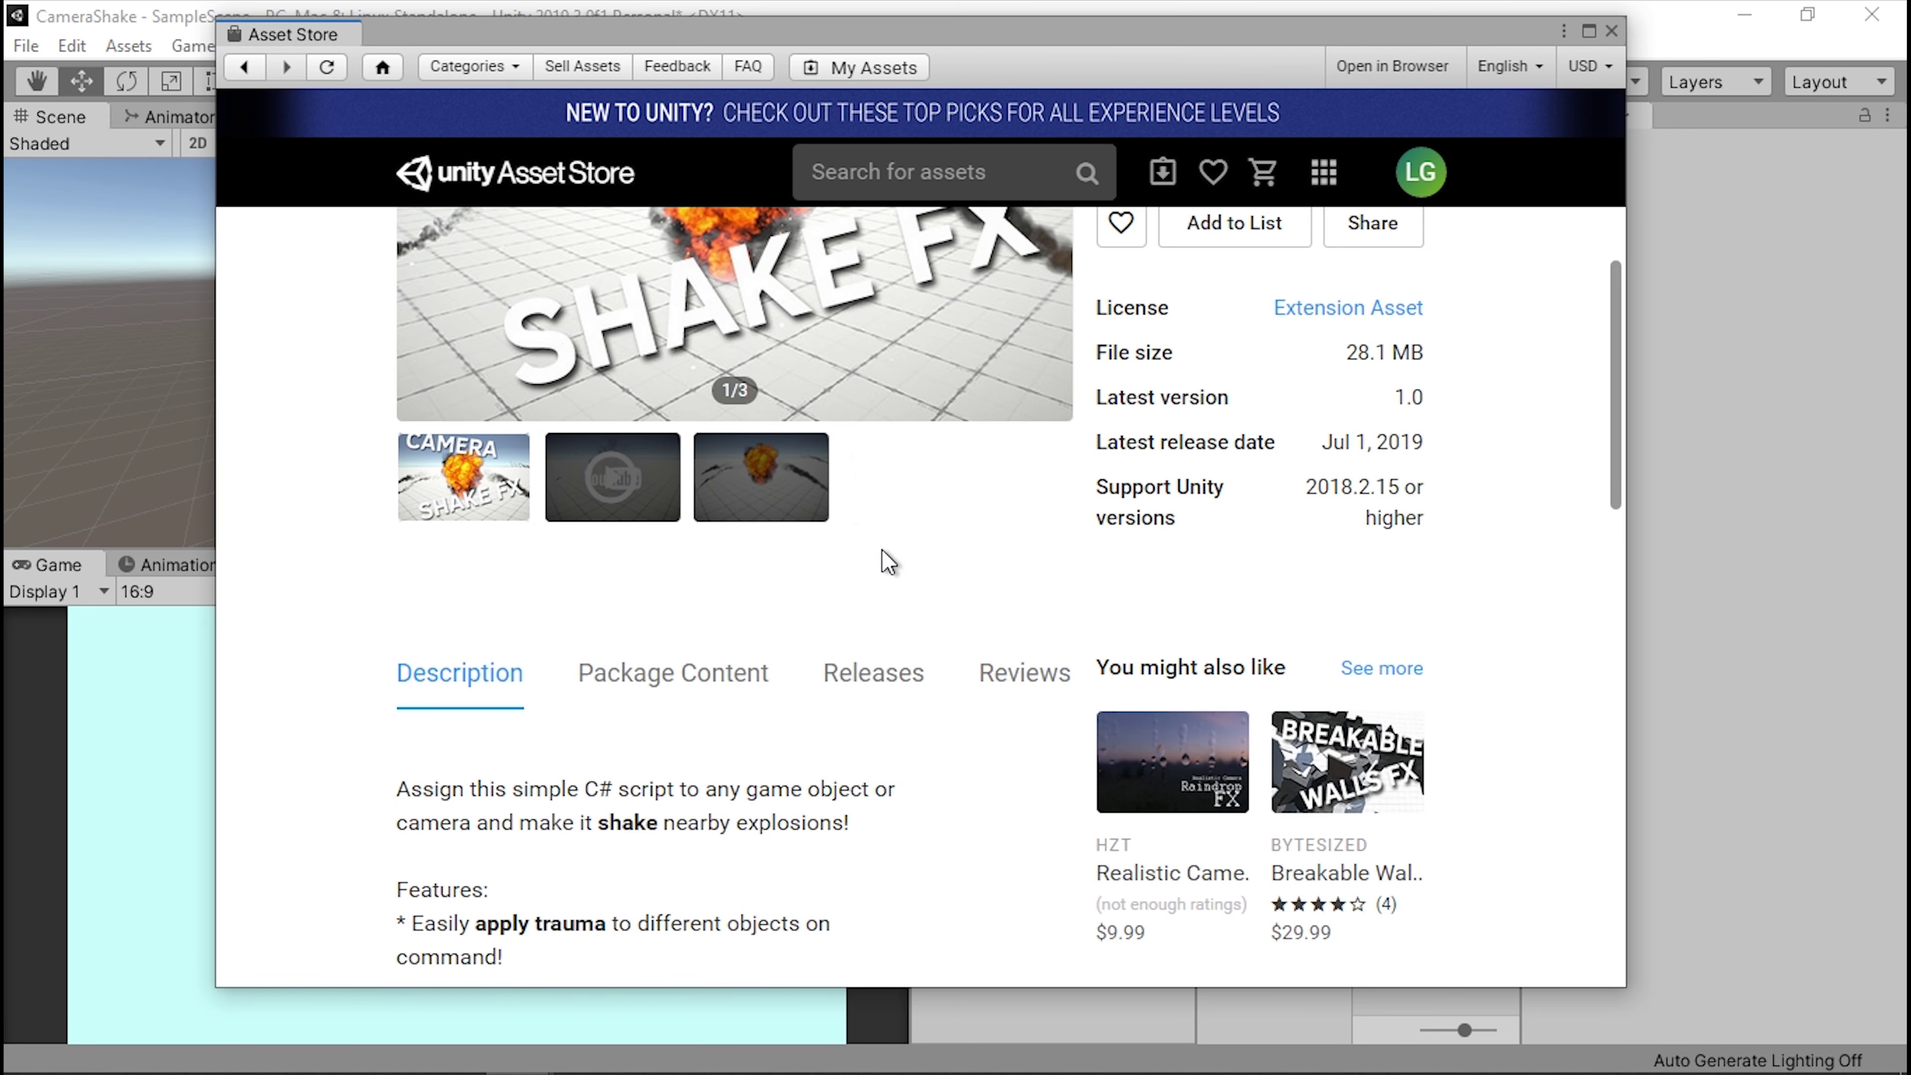
{"action": "scroll", "coordinate": [888, 561], "scroll_direction": "down", "scroll_amount": 3}
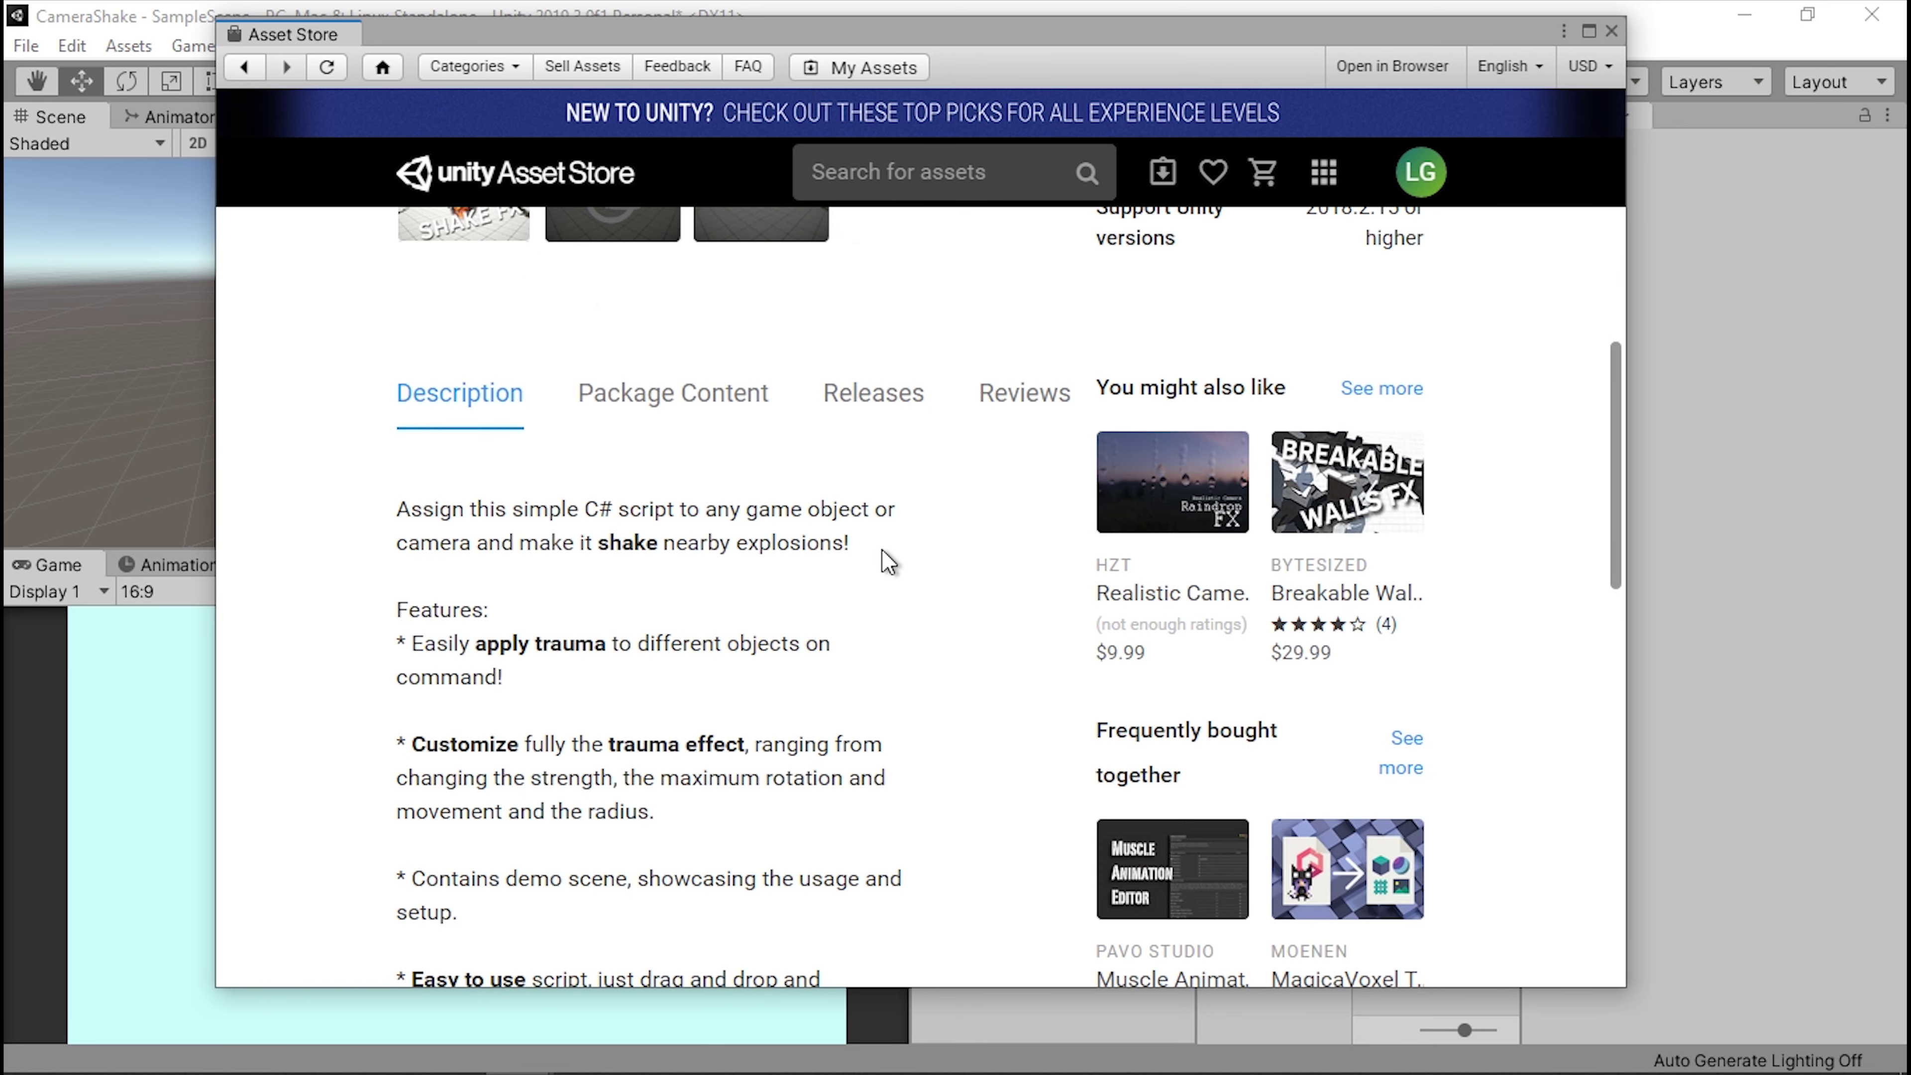
{"action": "scroll", "coordinate": [888, 561], "scroll_direction": "up", "scroll_amount": 7}
{"action": "scroll", "coordinate": [887, 561], "scroll_direction": "up", "scroll_amount": 2}
{"action": "scroll", "coordinate": [888, 561], "scroll_direction": "down", "scroll_amount": 3}
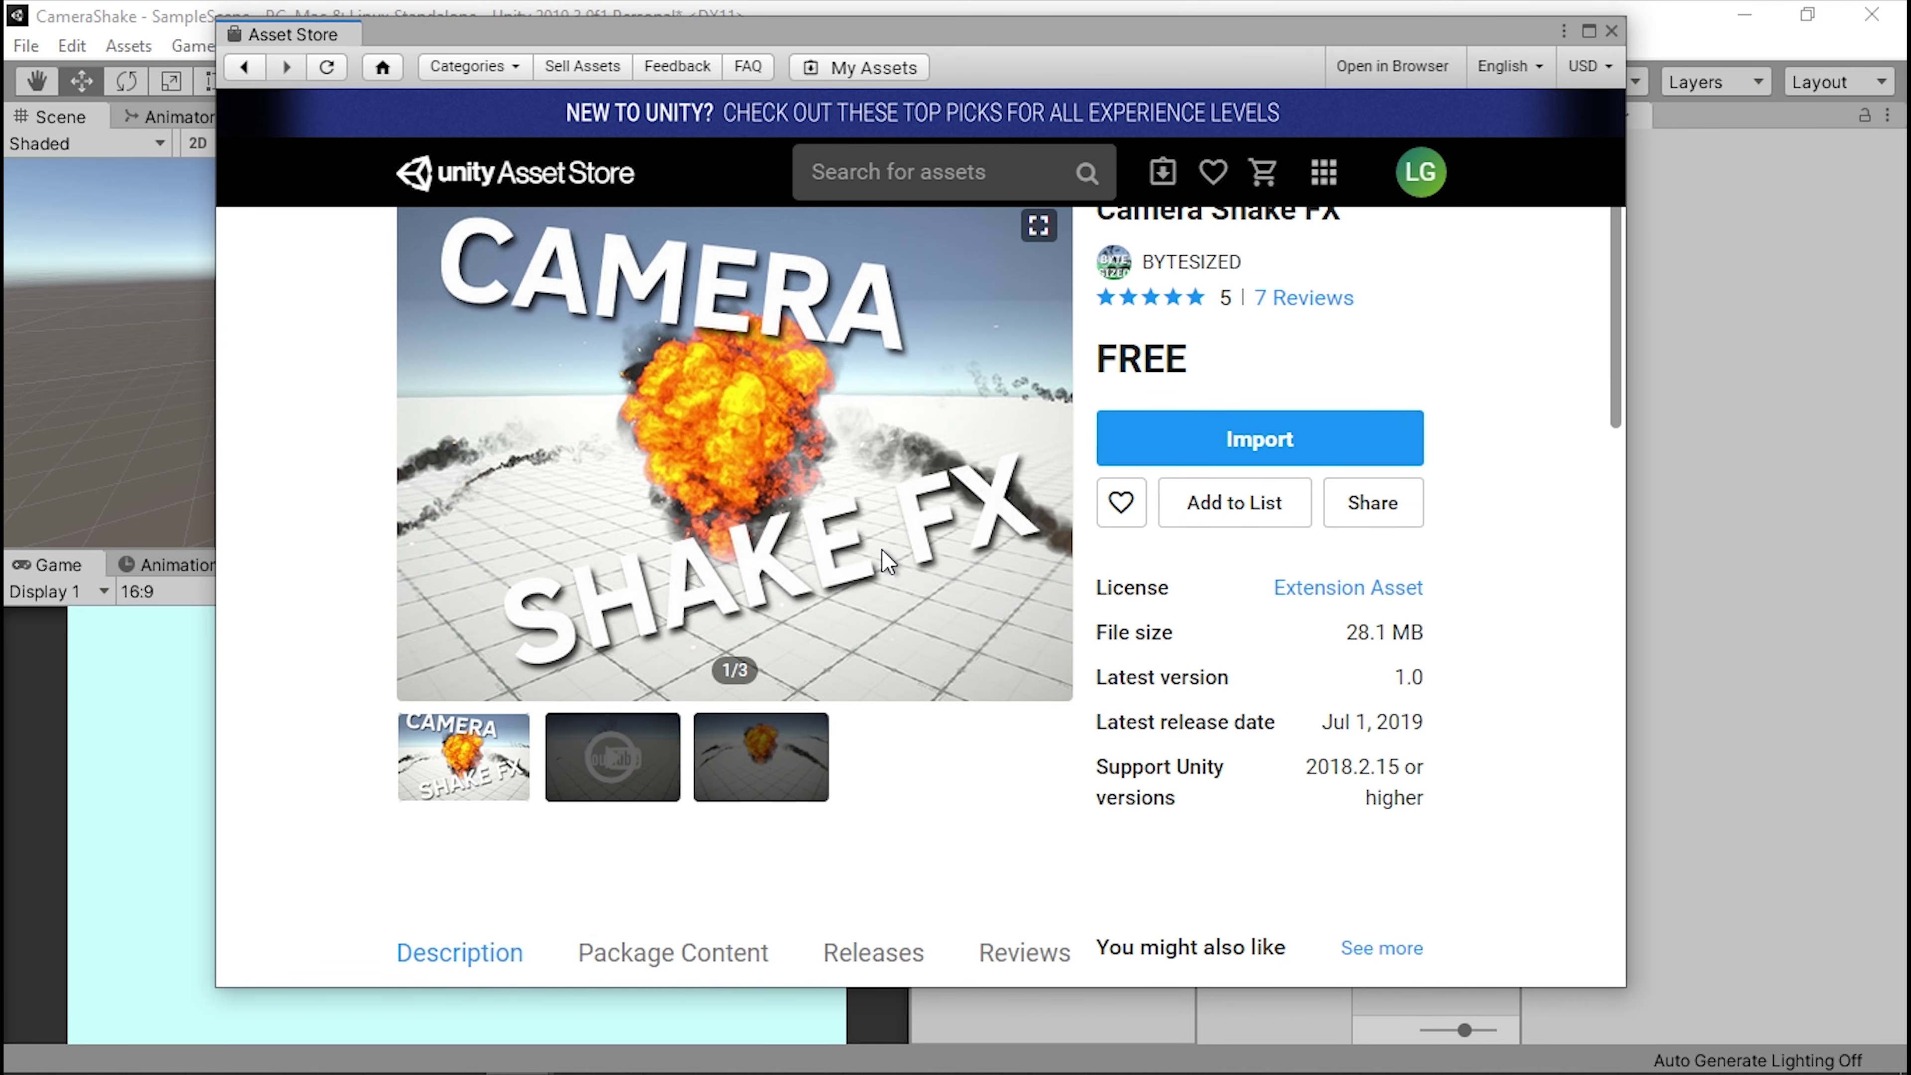
{"action": "scroll", "coordinate": [888, 561], "scroll_direction": "up", "scroll_amount": 2}
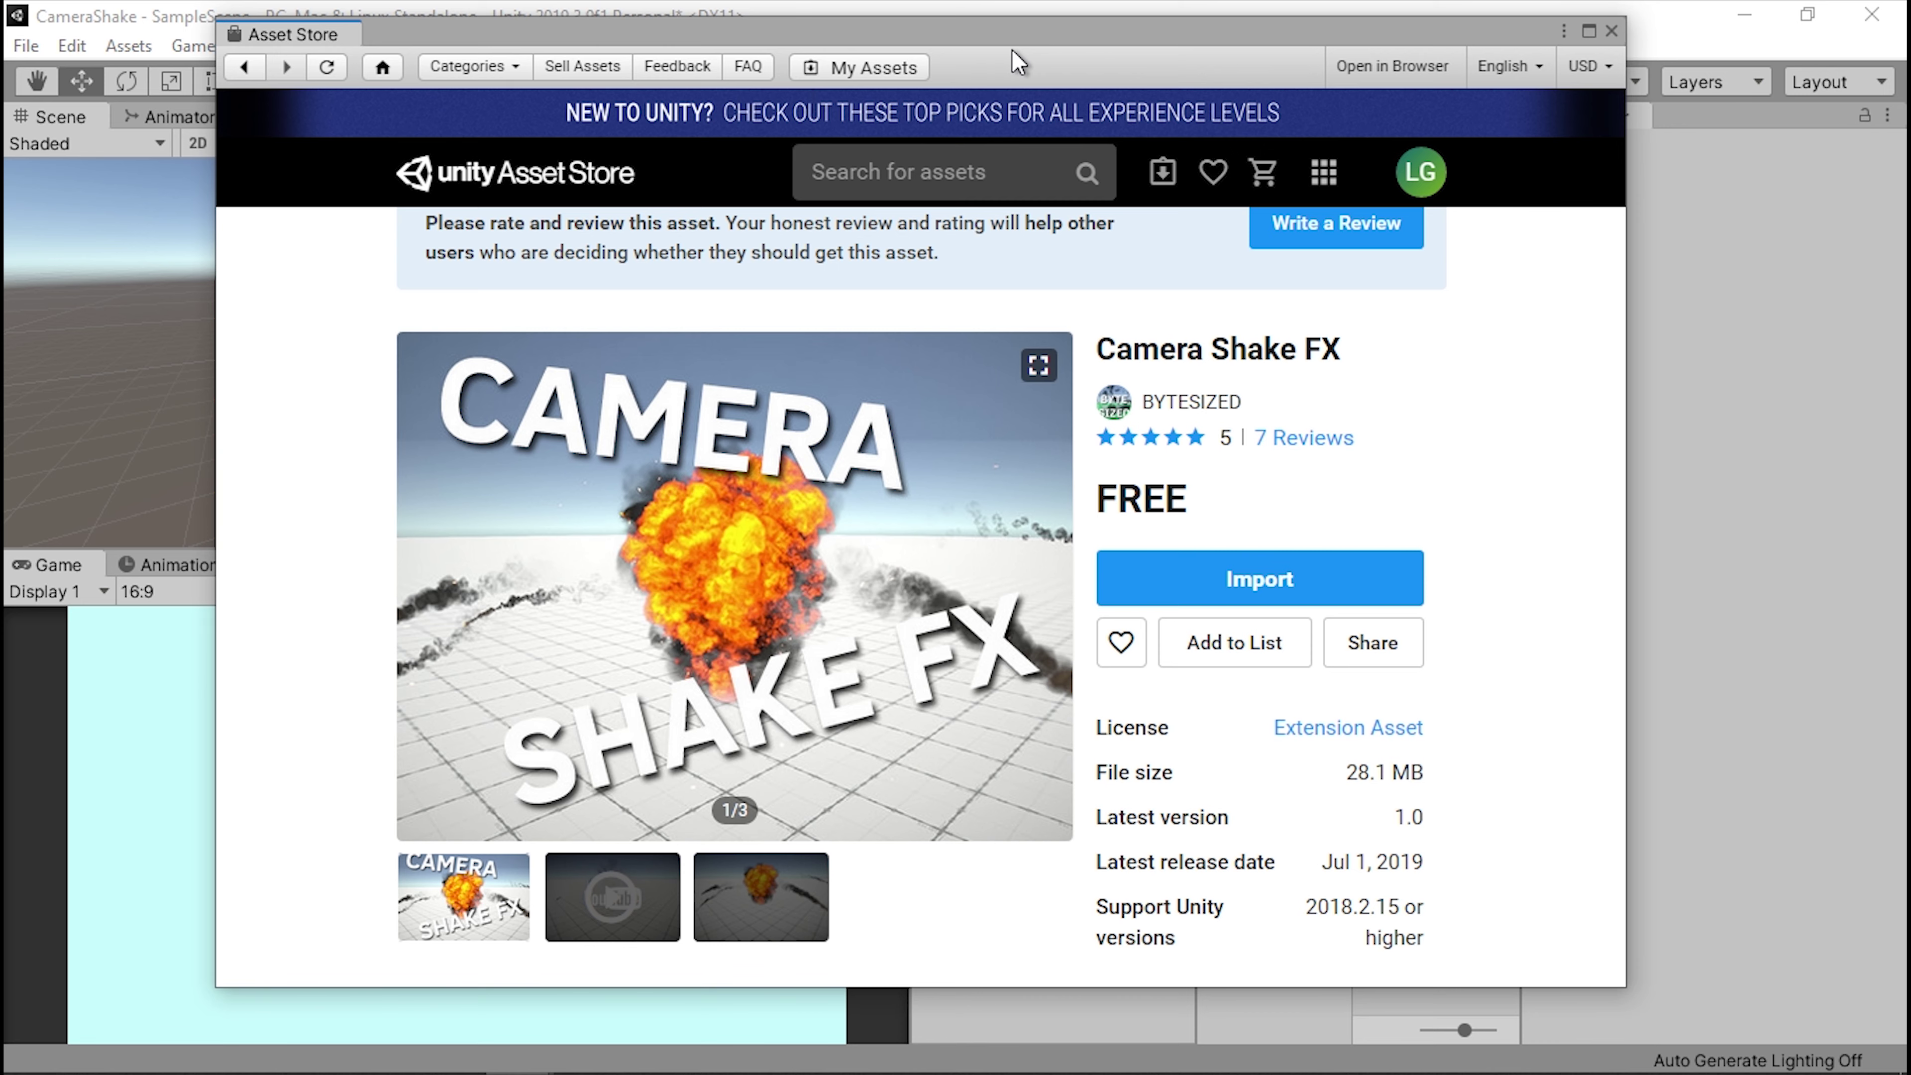
{"action": "left_click", "coordinate": [1611, 30]}
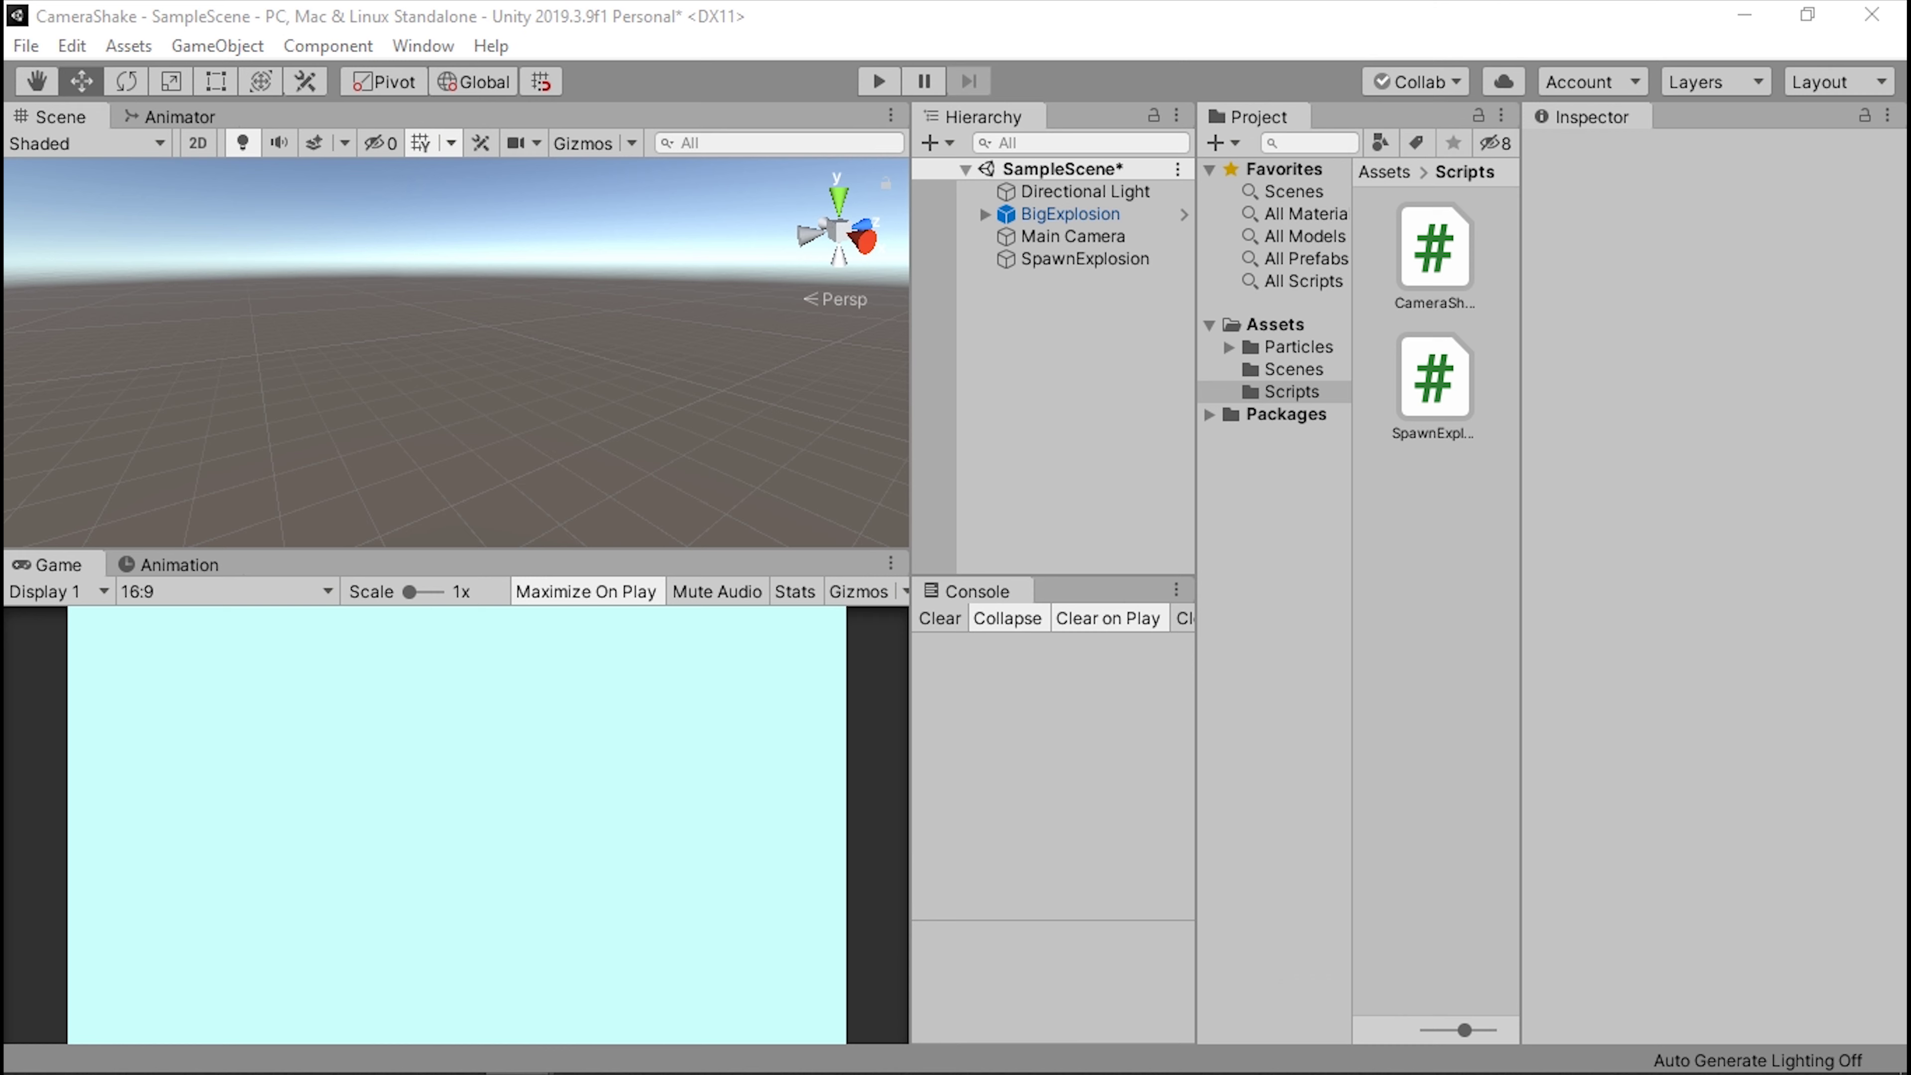